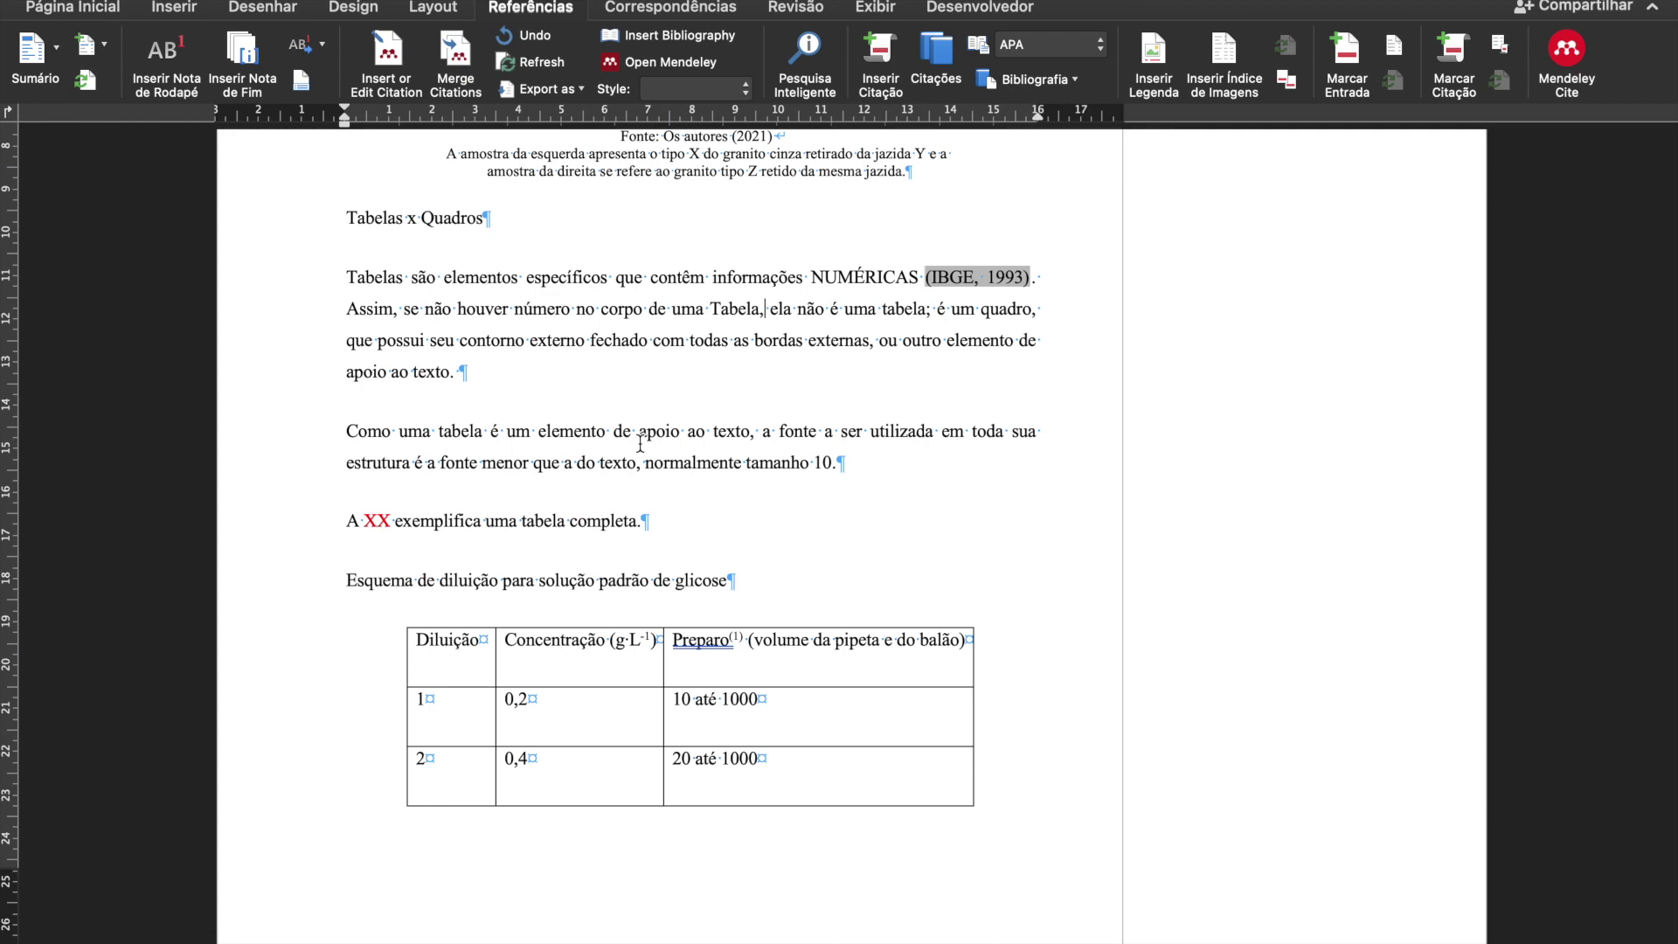
Review the glucose dilution table split across two pages and the service-life formulations table that follows it.
{"action": "scroll", "coordinate": [641, 444], "scroll_direction": "down", "scroll_amount": 5}
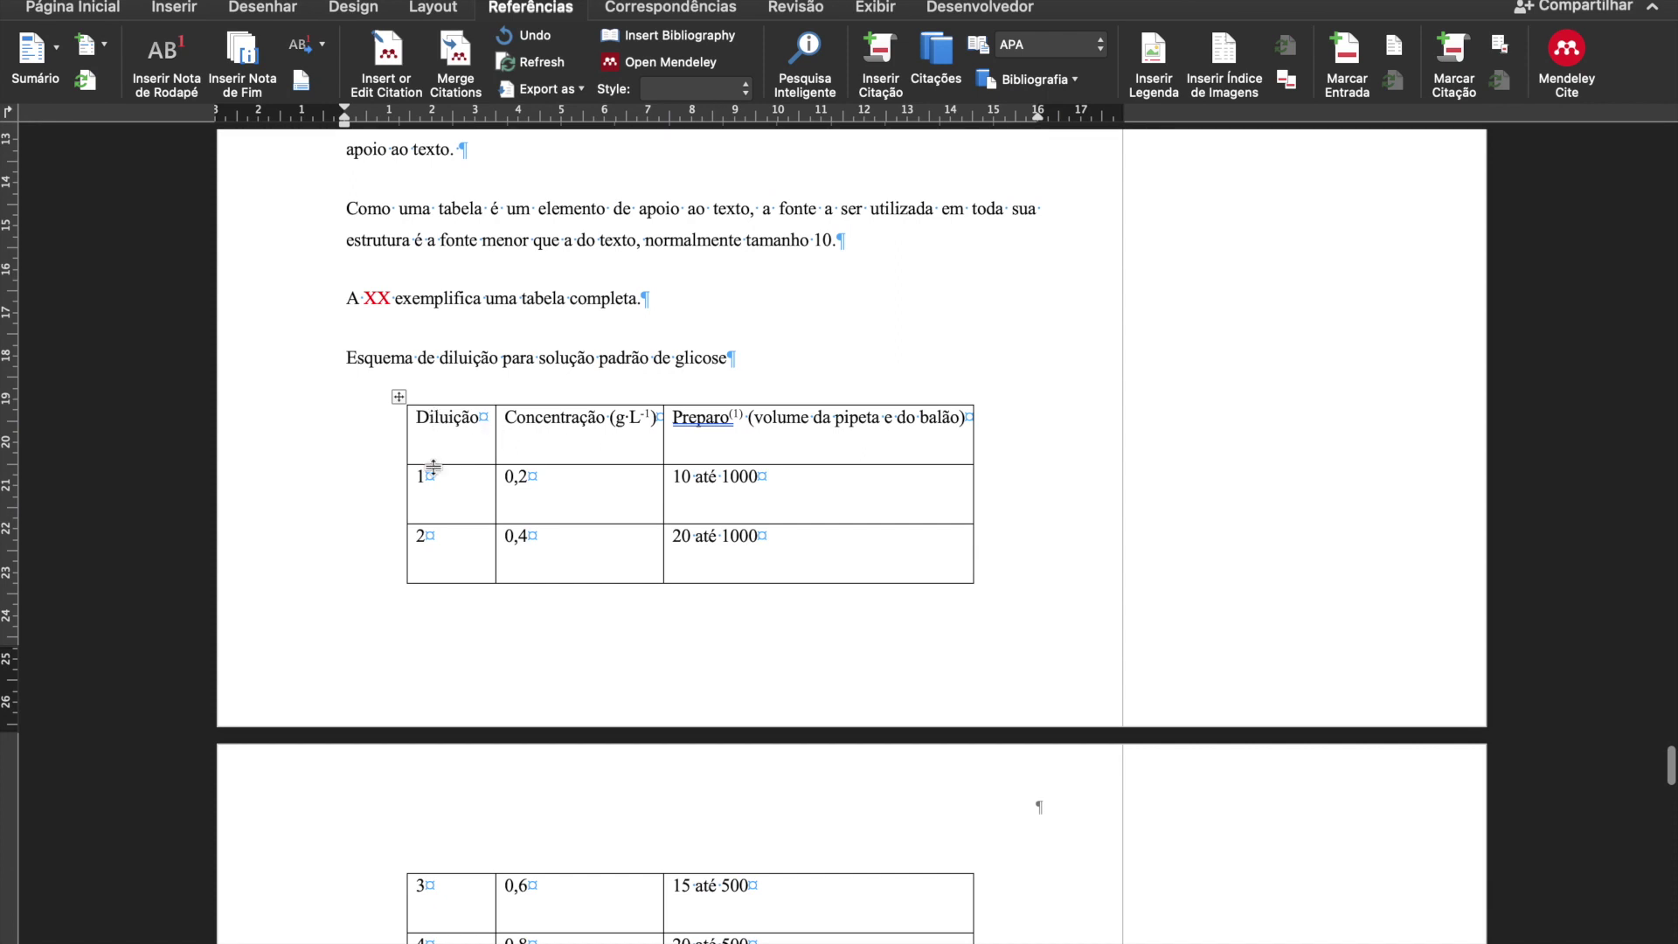
{"action": "scroll", "coordinate": [914, 909], "scroll_direction": "down", "scroll_amount": 4}
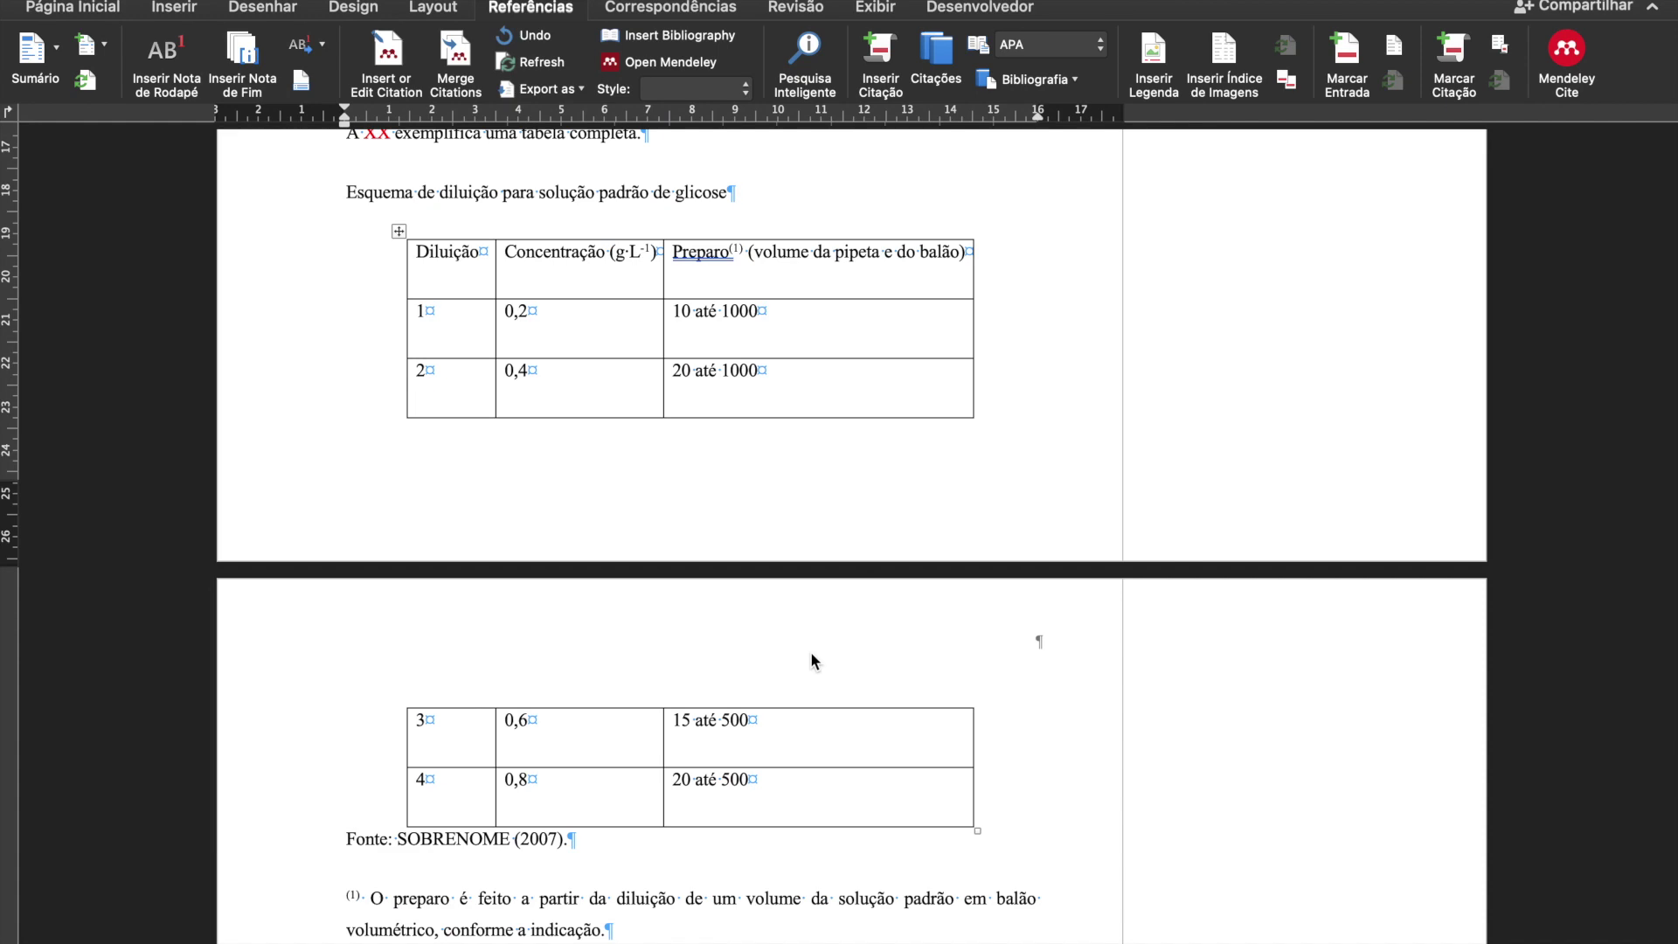
{"action": "scroll", "coordinate": [810, 652], "scroll_direction": "down", "scroll_amount": 15}
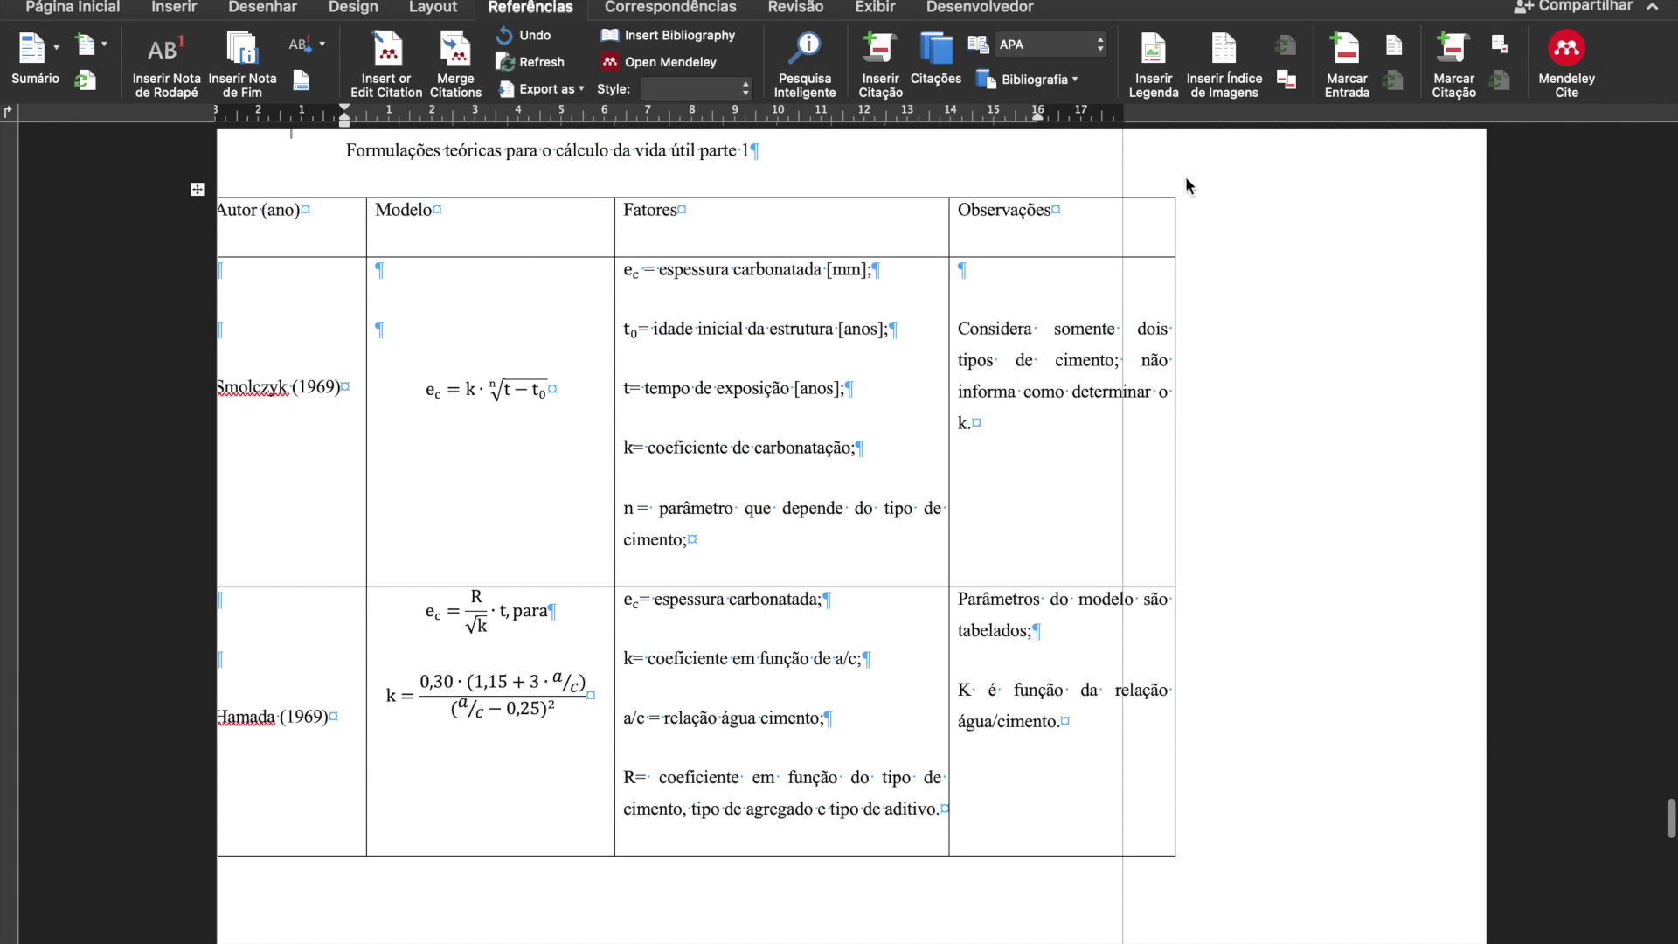
{"action": "scroll", "coordinate": [847, 630], "scroll_direction": "up", "scroll_amount": 15}
{"action": "scroll", "coordinate": [847, 630], "scroll_direction": "up", "scroll_amount": 5}
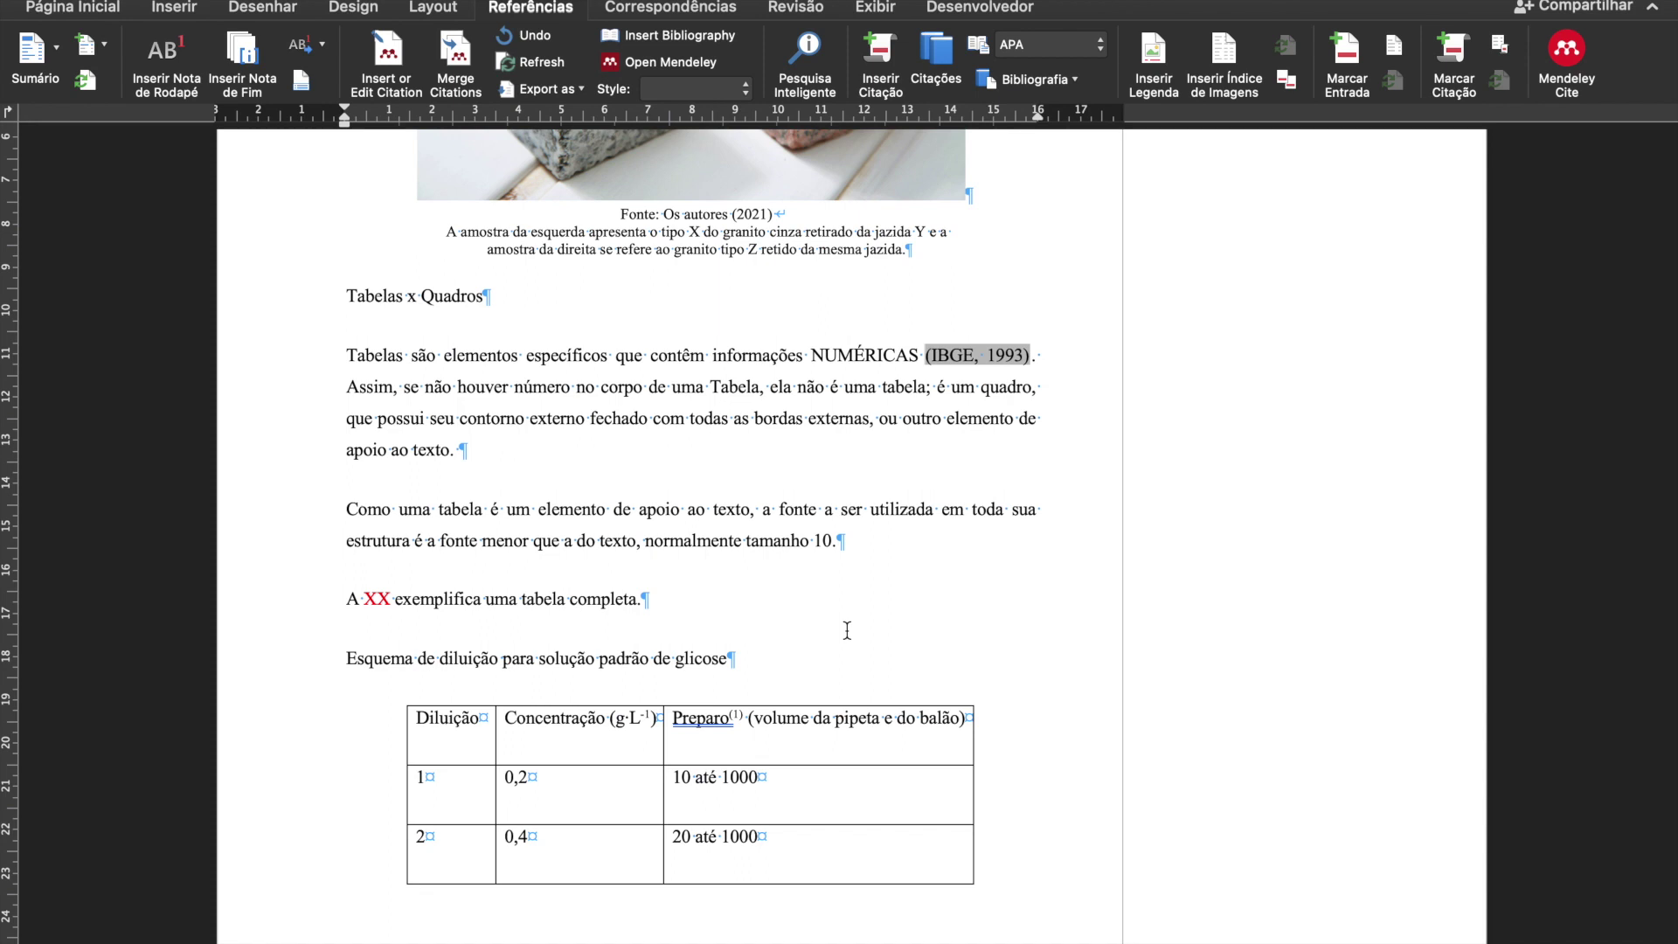
{"action": "scroll", "coordinate": [847, 630], "scroll_direction": "down", "scroll_amount": 5}
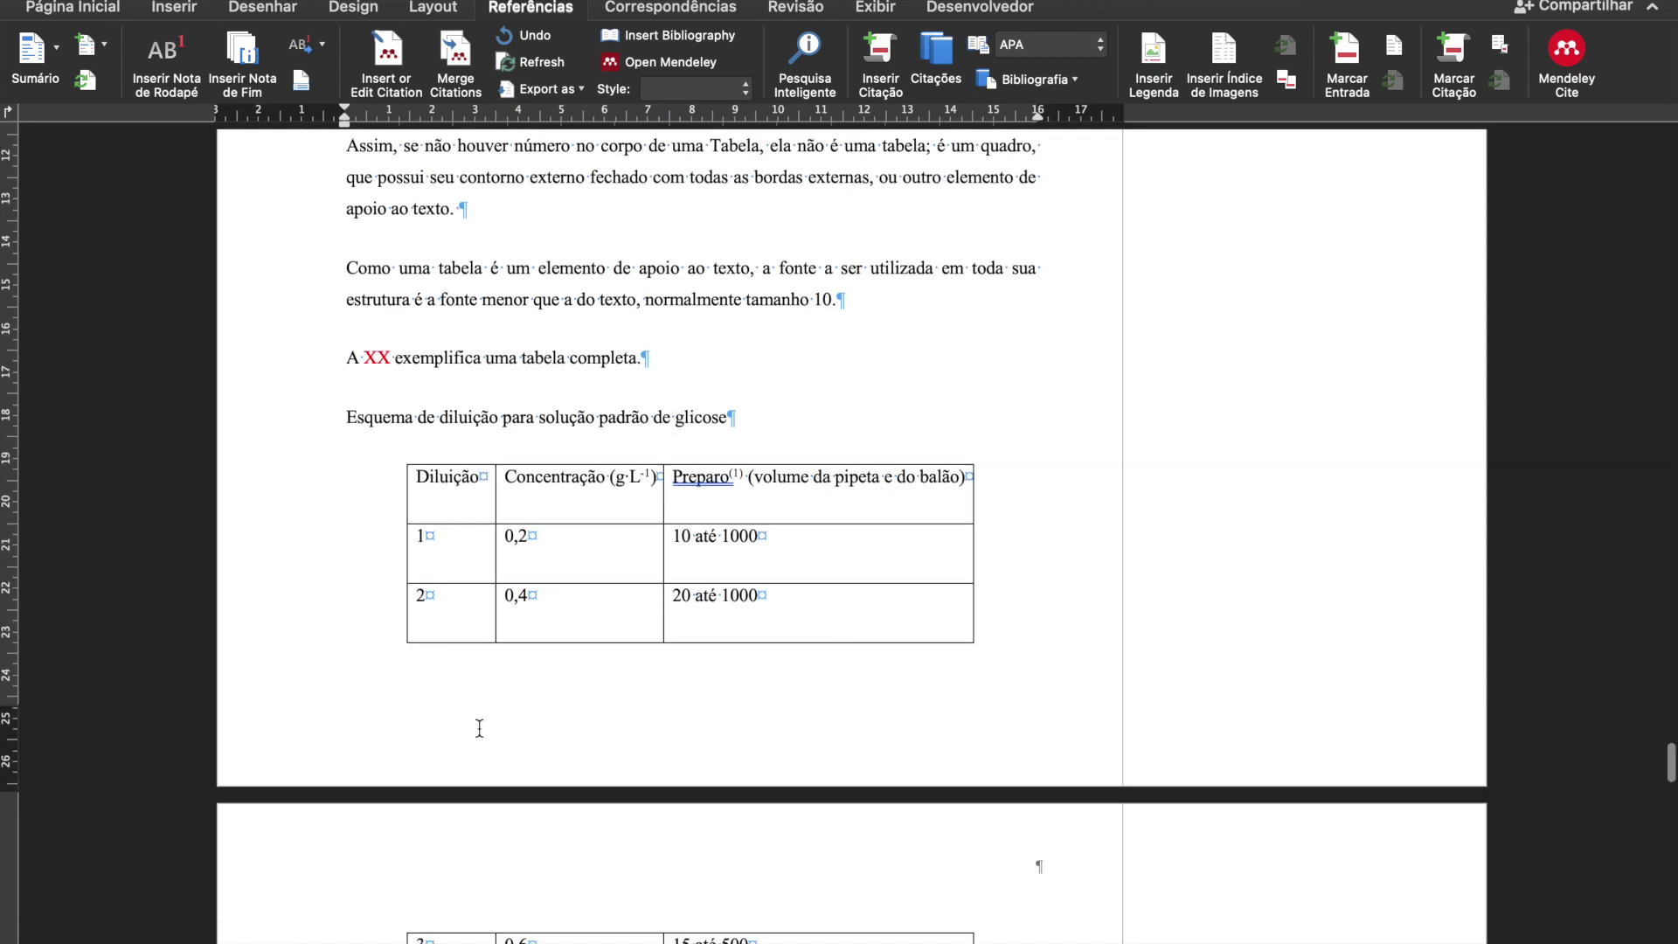
{"action": "scroll", "coordinate": [479, 730], "scroll_direction": "down", "scroll_amount": 3}
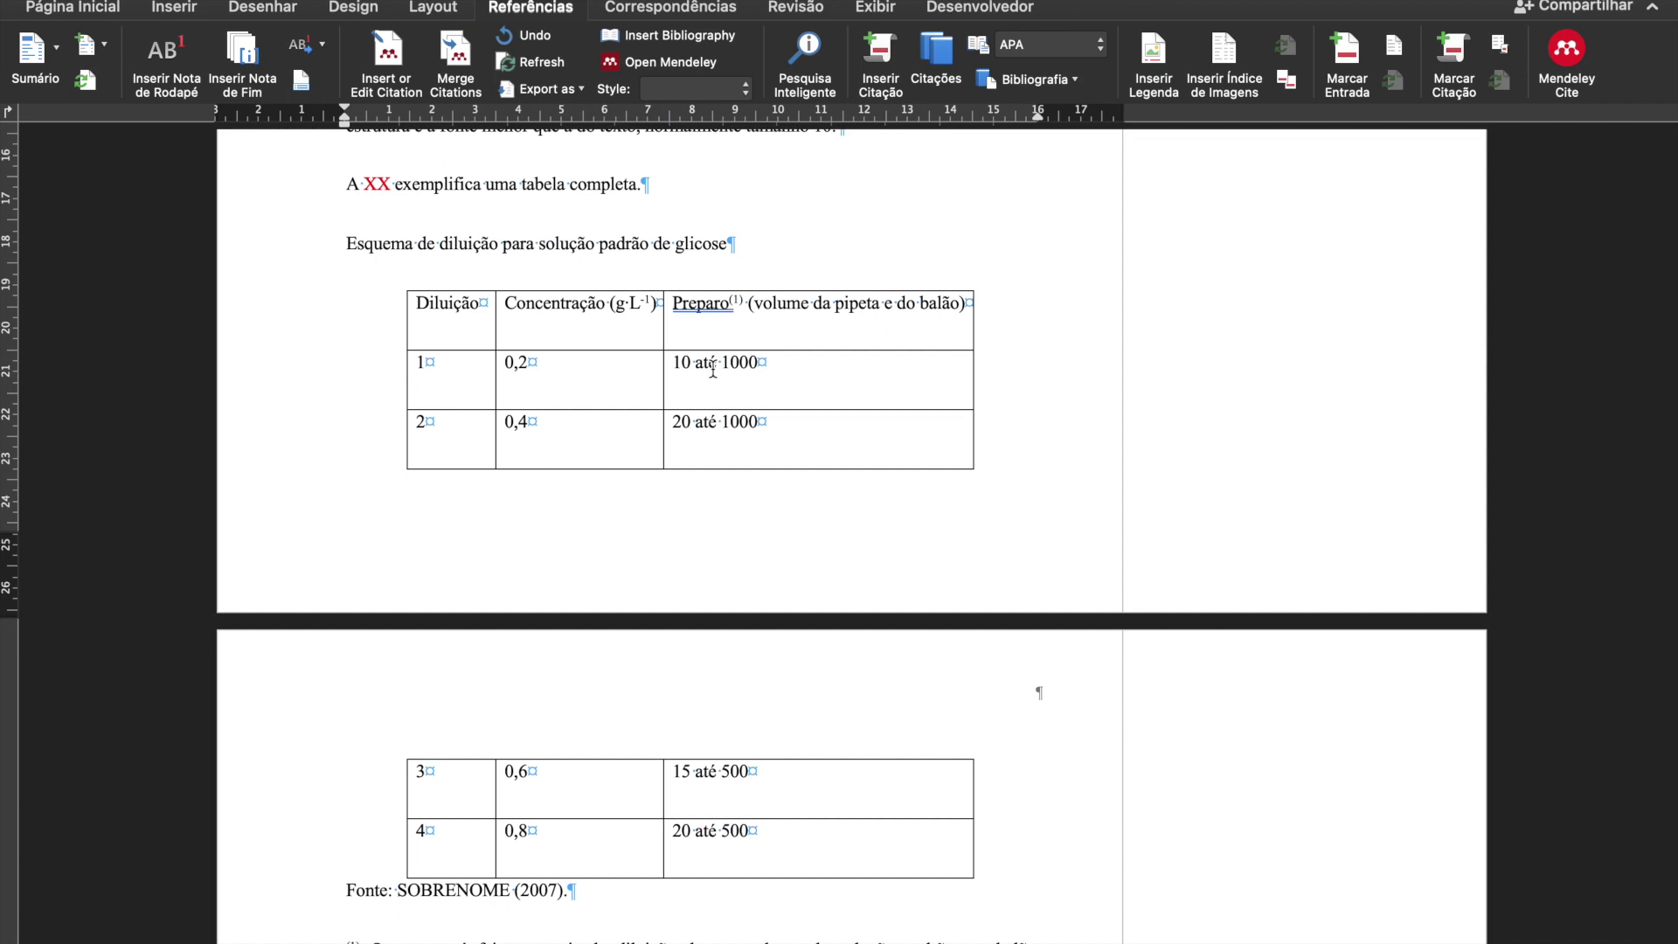
{"action": "scroll", "coordinate": [524, 376], "scroll_direction": "up", "scroll_amount": 5}
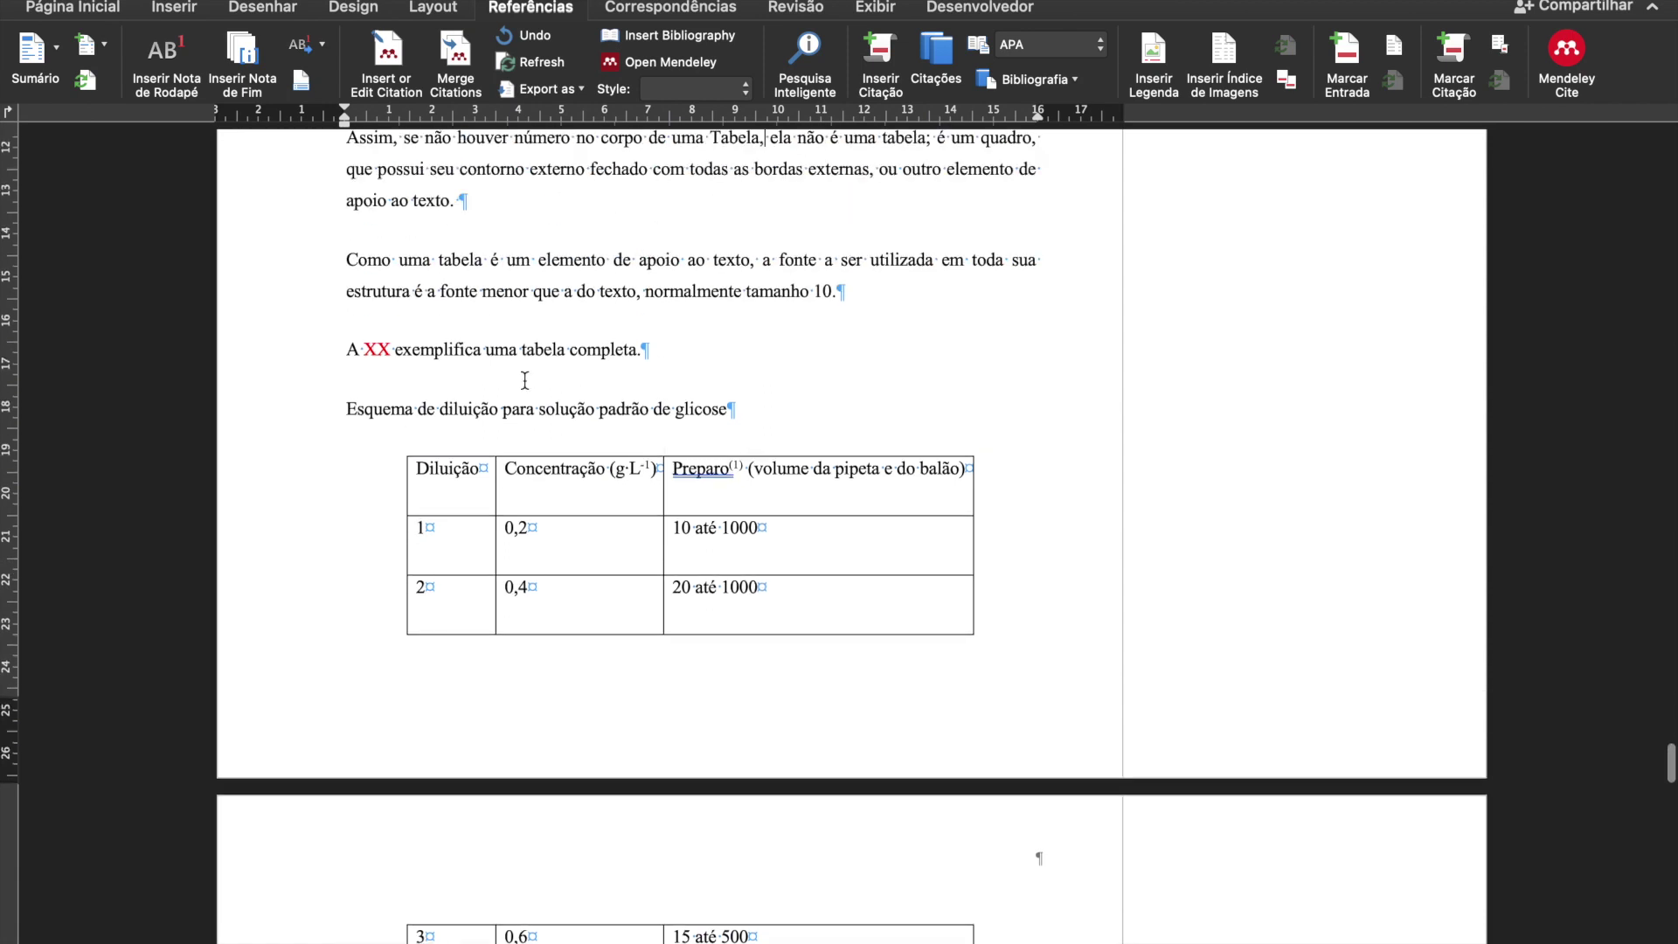
{"action": "scroll", "coordinate": [525, 380], "scroll_direction": "up", "scroll_amount": 2}
Apply the Tabela style to the entire glucose dilution table.
{"action": "left_click", "coordinate": [120, 10]}
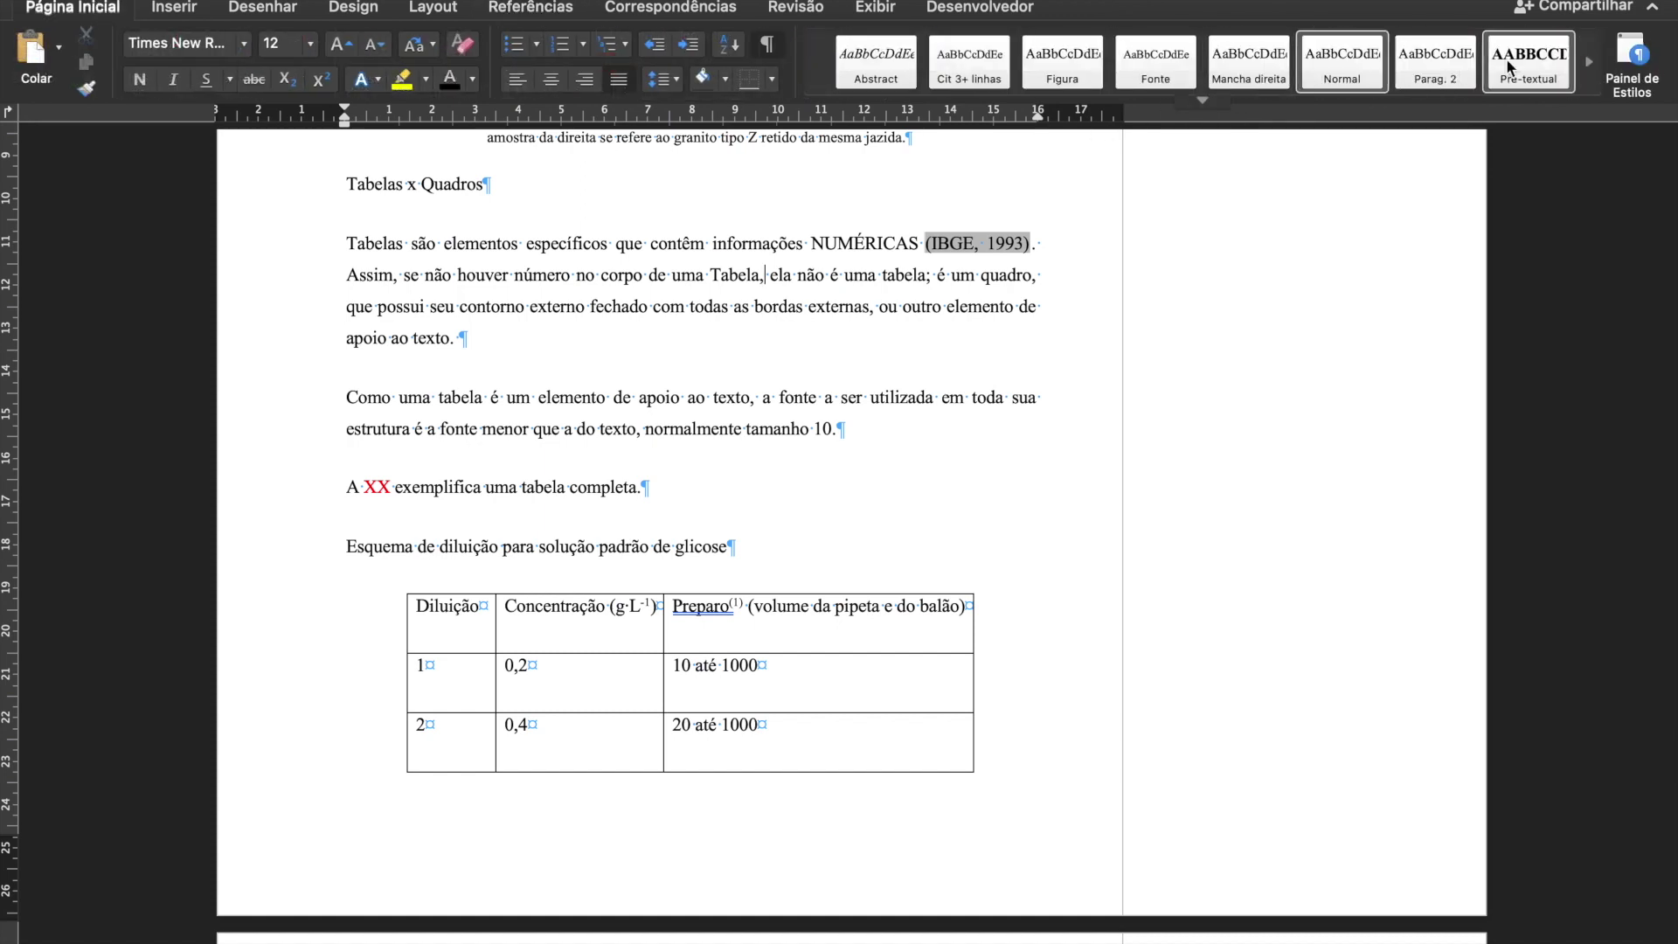
{"action": "left_click", "coordinate": [1588, 62]}
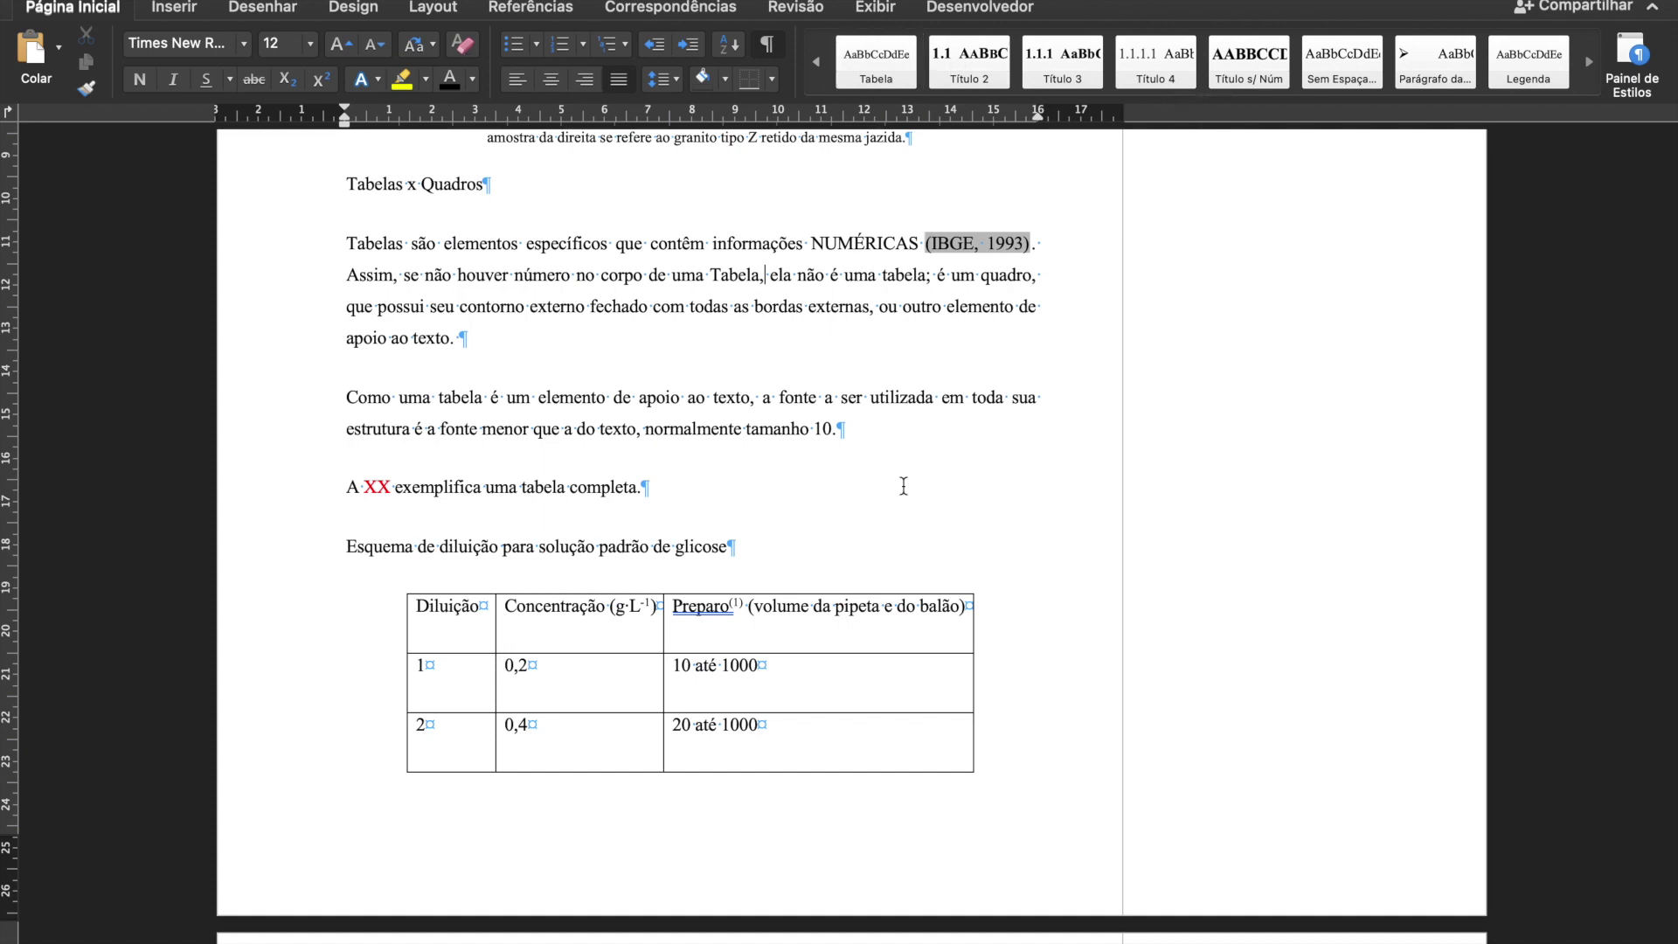
{"action": "scroll", "coordinate": [903, 485], "scroll_direction": "down", "scroll_amount": 2}
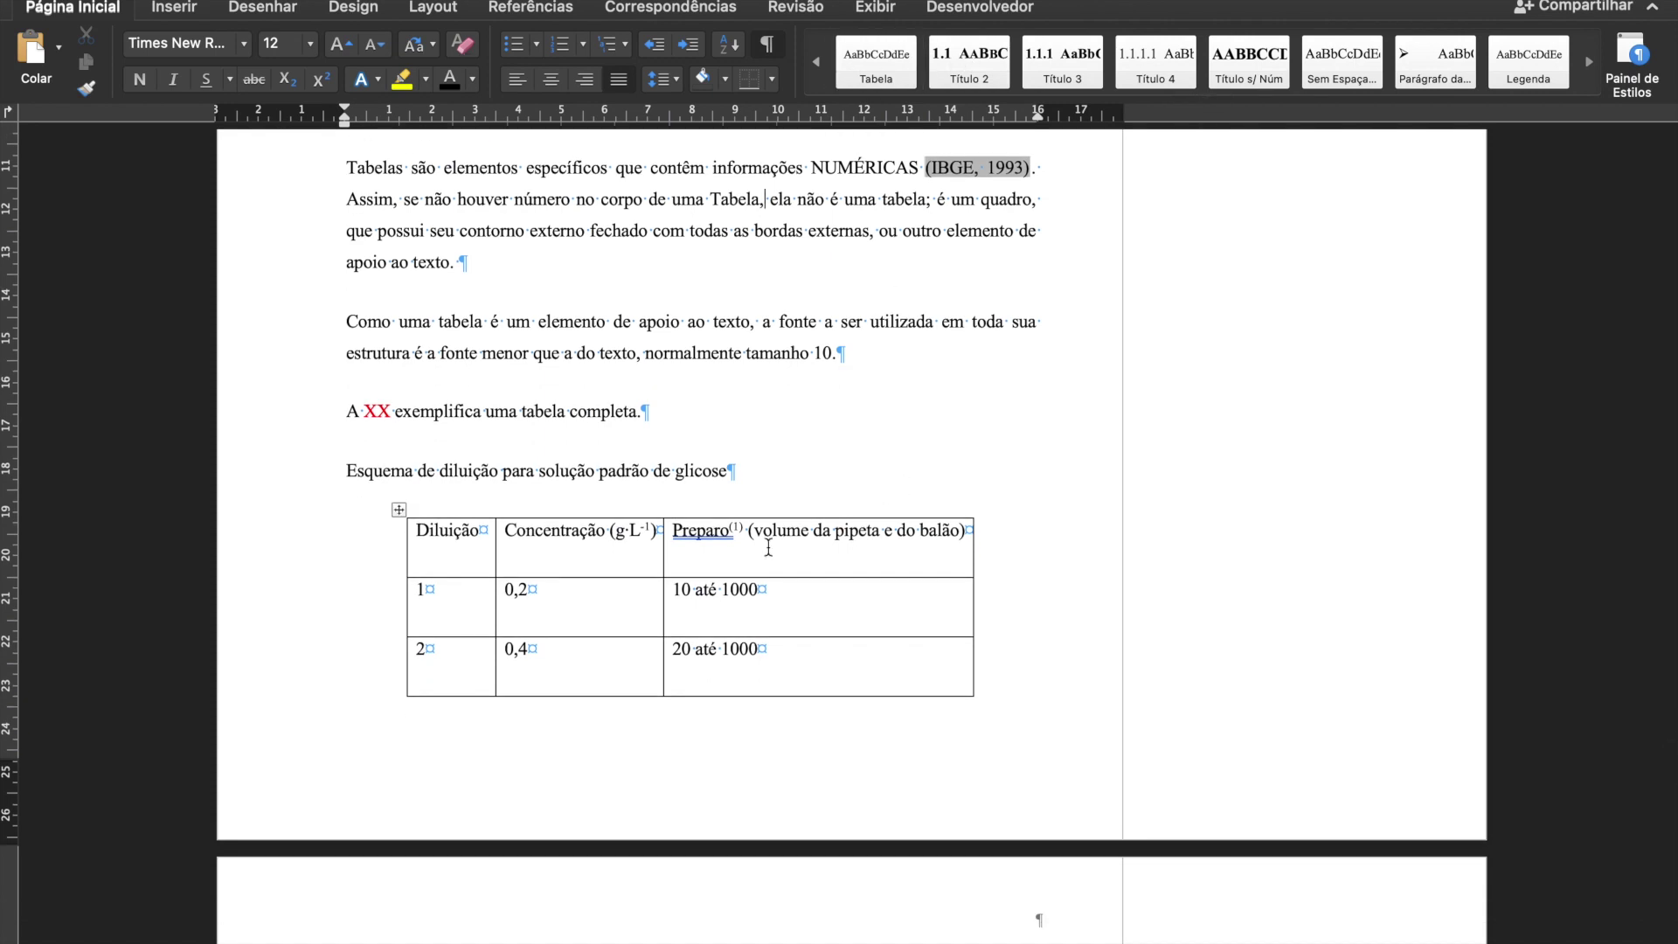
{"action": "left_click", "coordinate": [399, 510]}
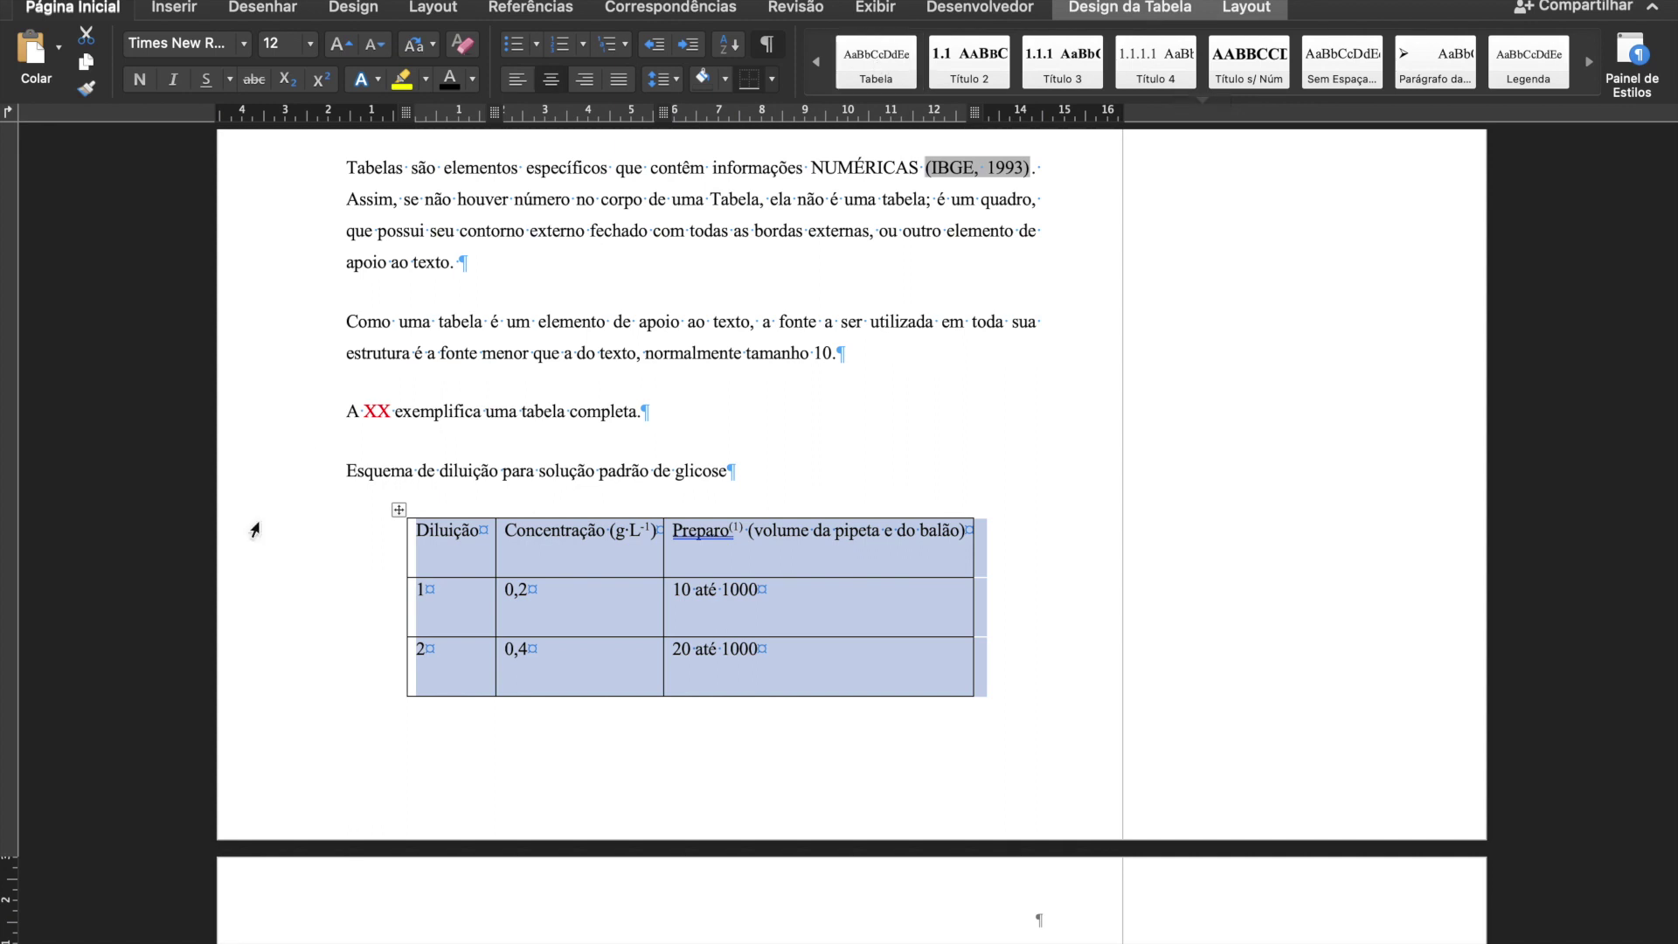
{"action": "left_click", "coordinate": [889, 55]}
{"action": "scroll", "coordinate": [719, 579], "scroll_direction": "down", "scroll_amount": 2}
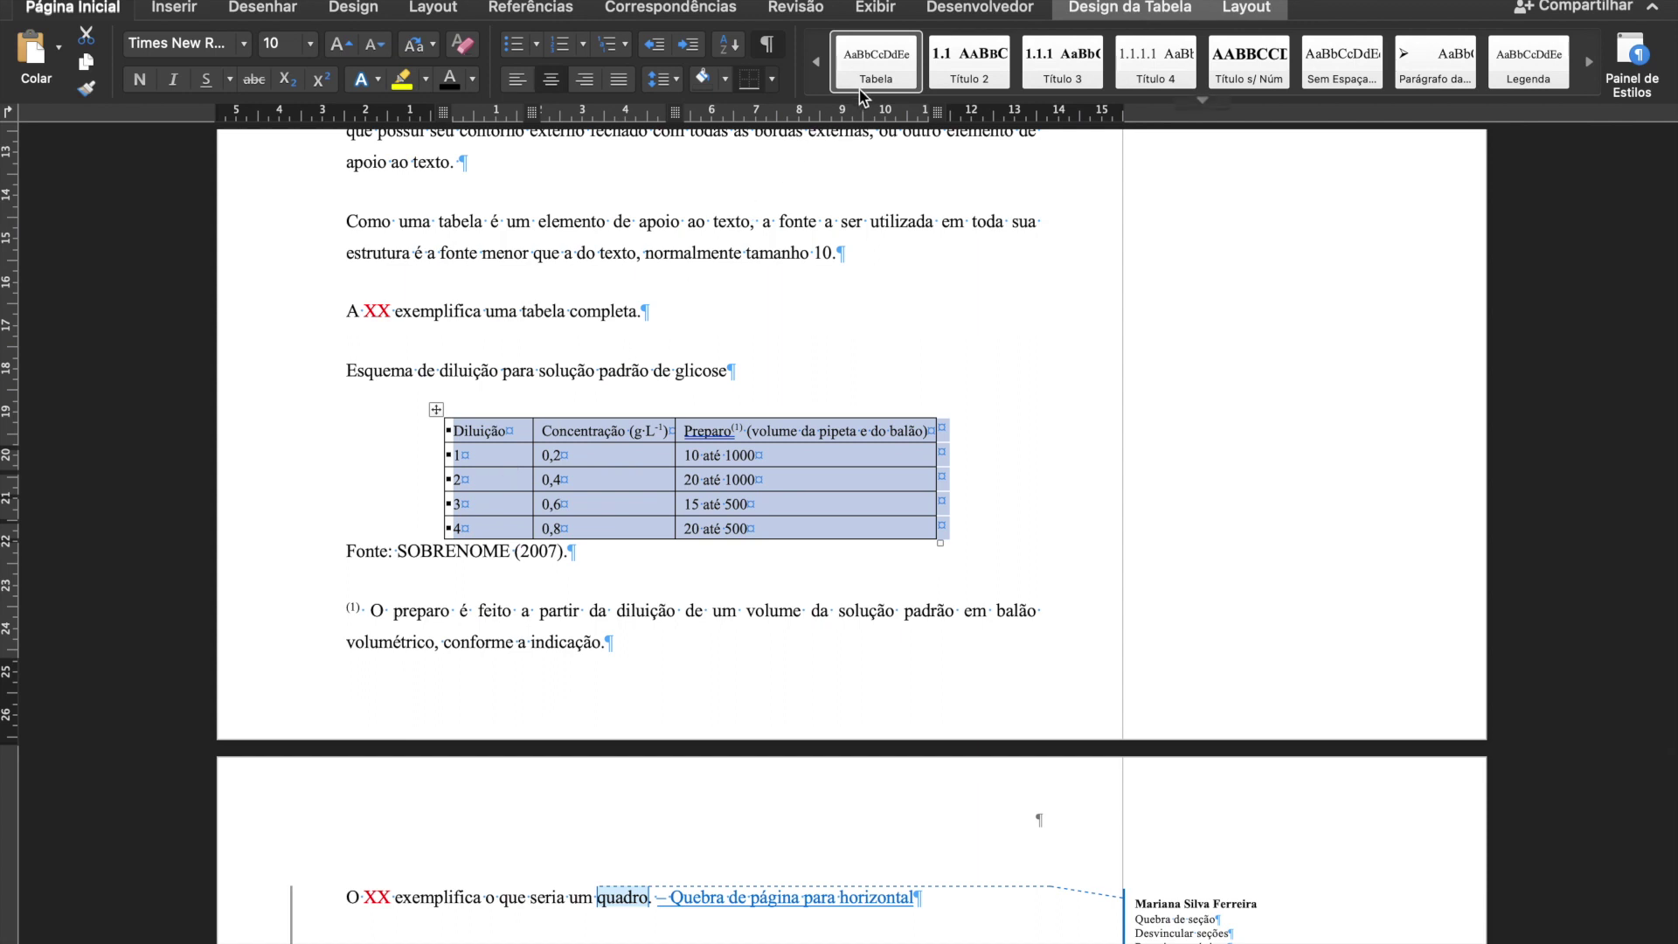
Inspect the Tabela style's font, alignment, line spacing and pagination settings without modifying them.
{"action": "right_click", "coordinate": [880, 65]}
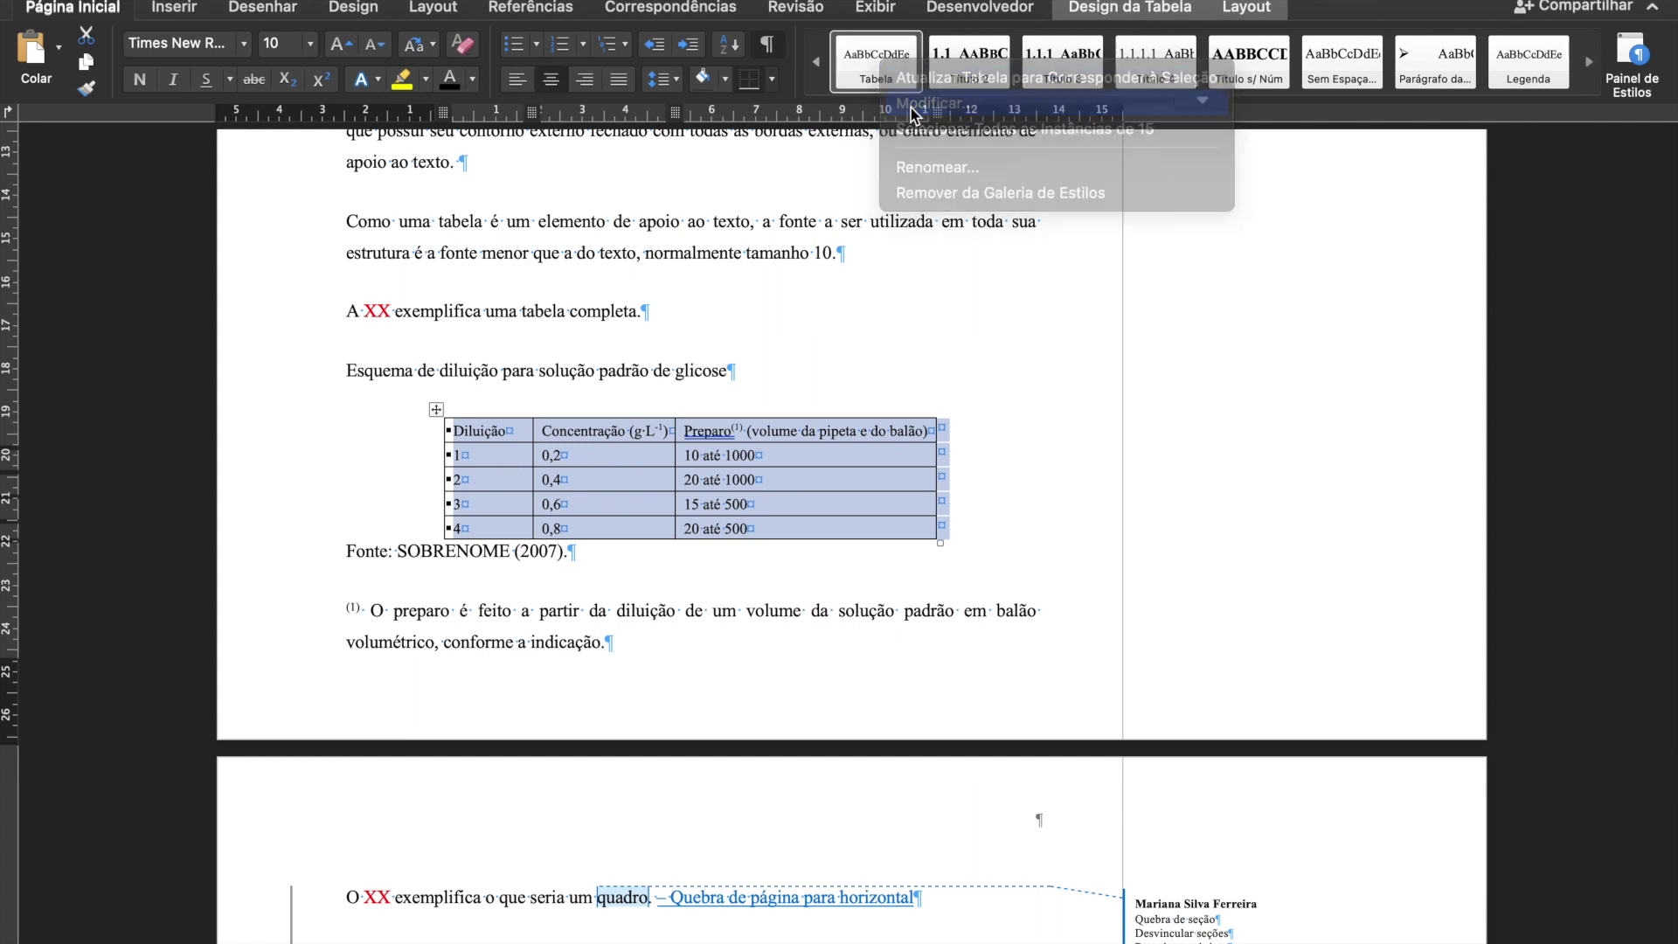
{"action": "key", "text": "Return"}
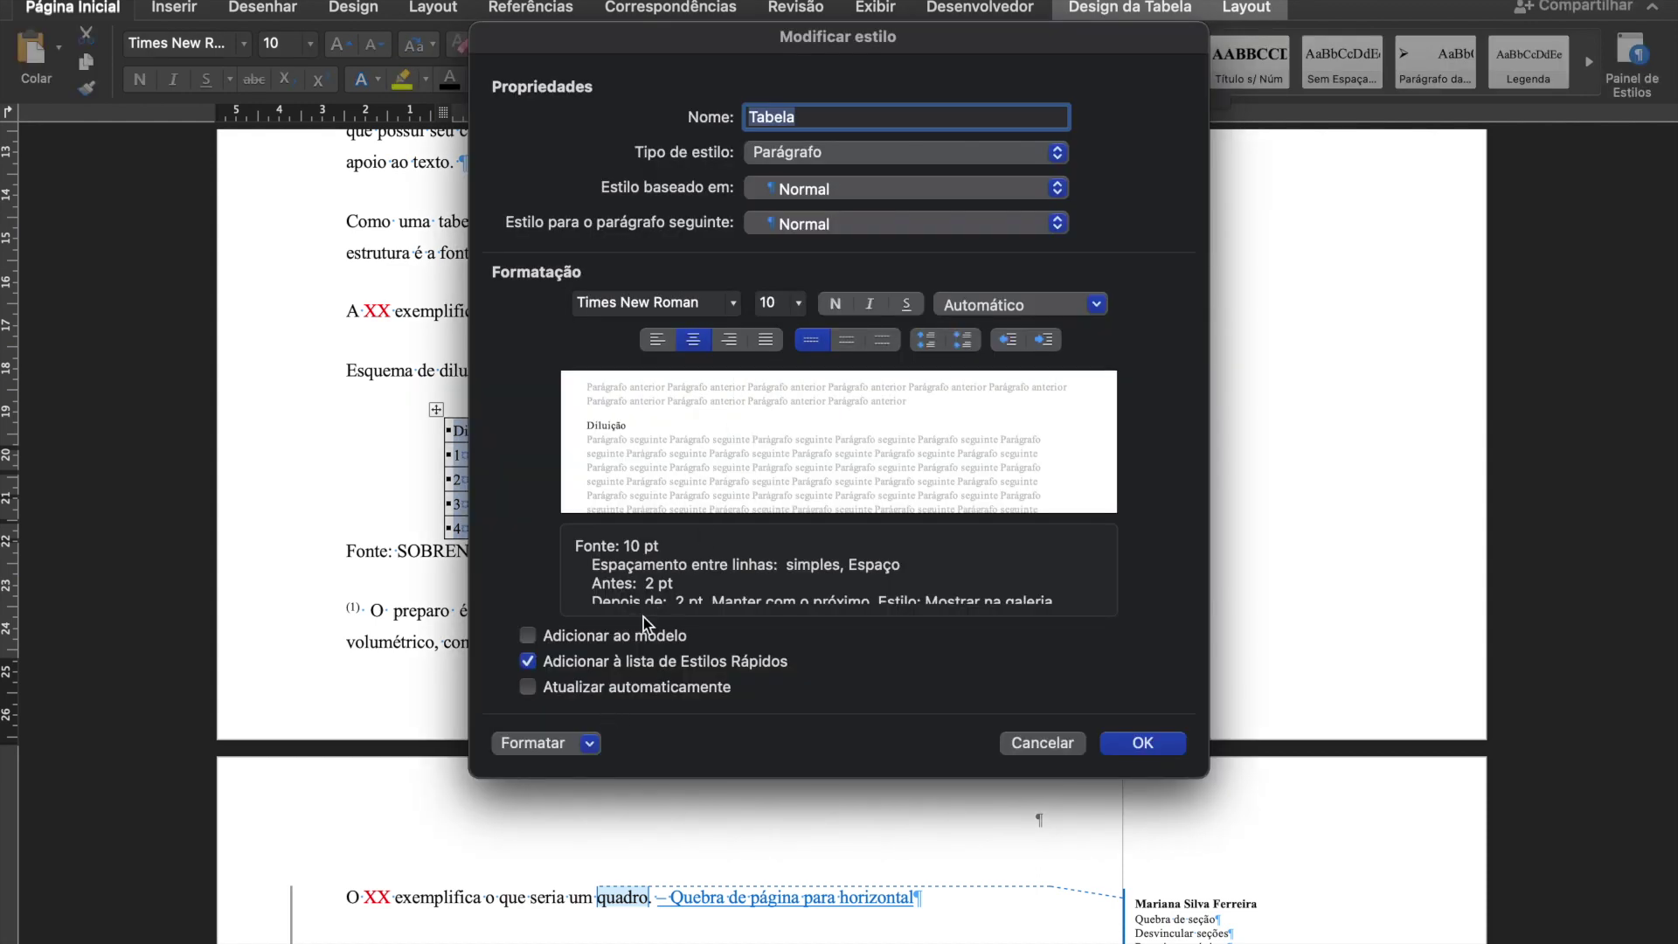
{"action": "scroll", "coordinate": [792, 570], "scroll_direction": "down", "scroll_amount": 2}
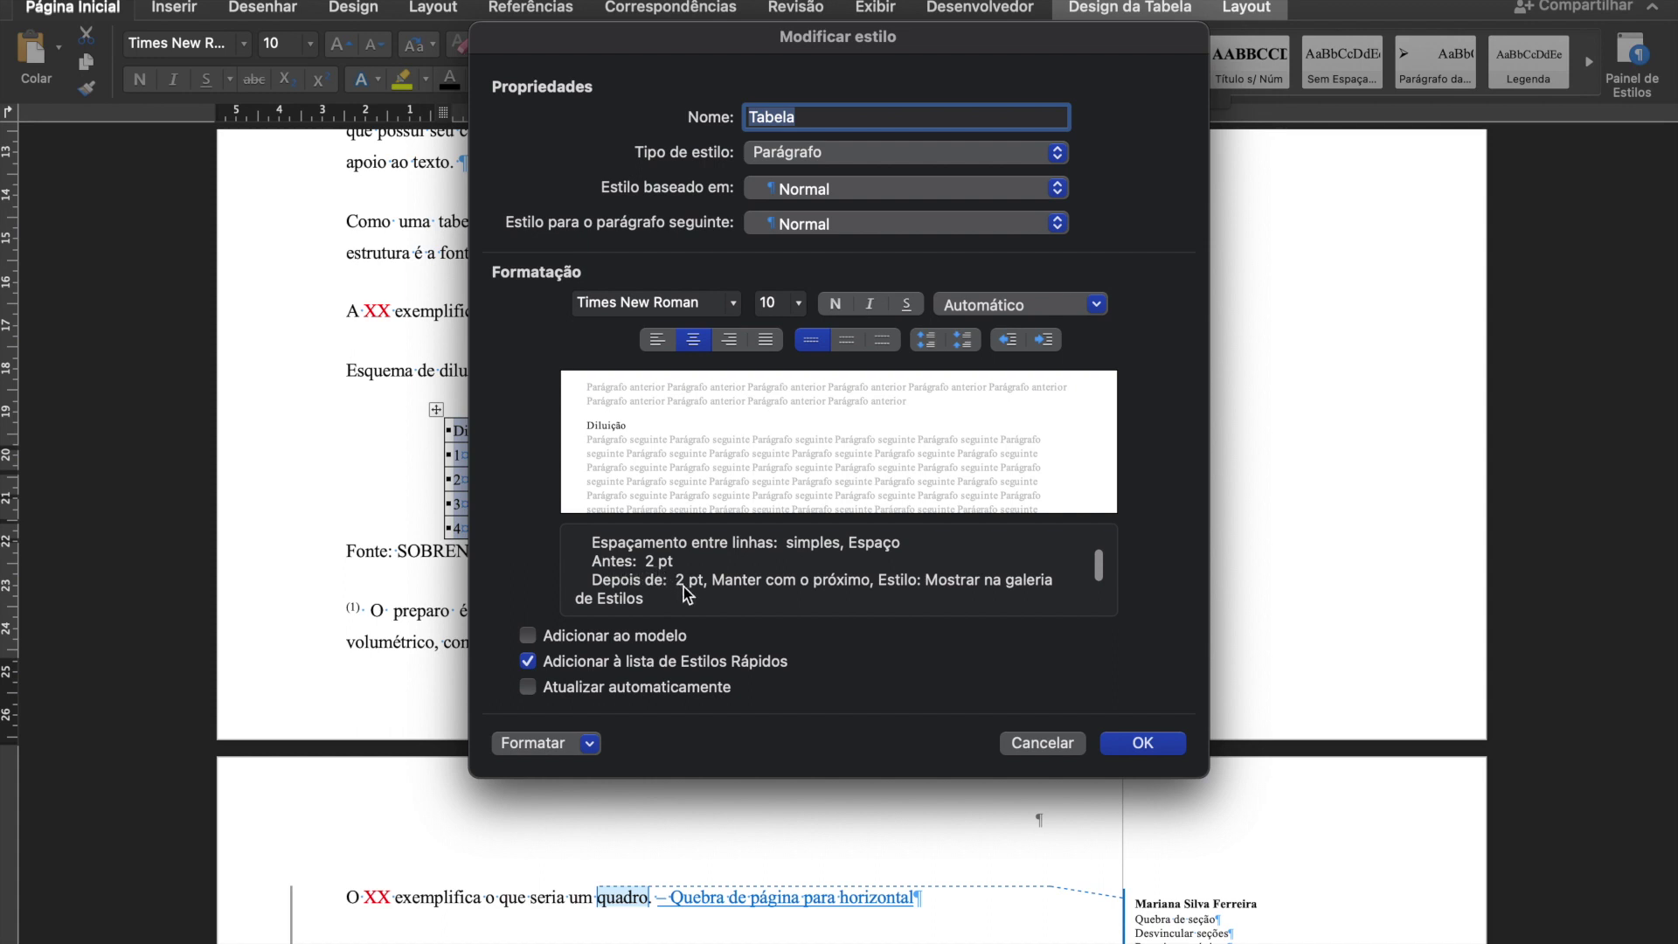
{"action": "scroll", "coordinate": [689, 586], "scroll_direction": "down", "scroll_amount": 2}
{"action": "scroll", "coordinate": [718, 561], "scroll_direction": "up", "scroll_amount": 3}
{"action": "scroll", "coordinate": [719, 561], "scroll_direction": "down", "scroll_amount": 1}
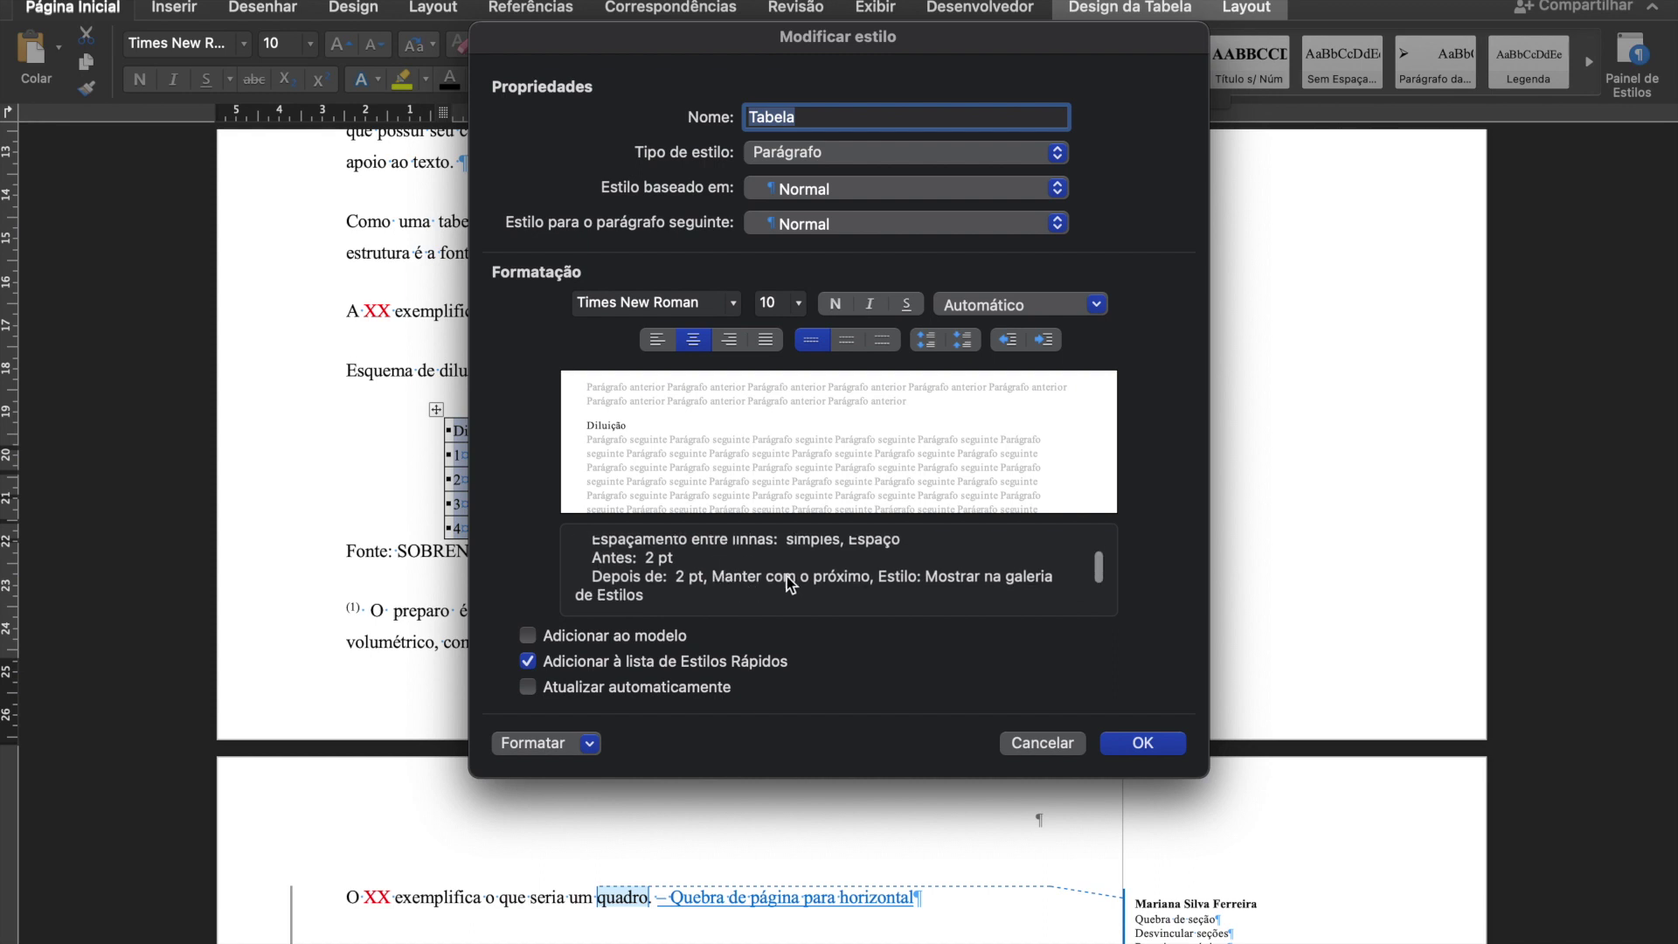
{"action": "scroll", "coordinate": [872, 574], "scroll_direction": "up", "scroll_amount": 1}
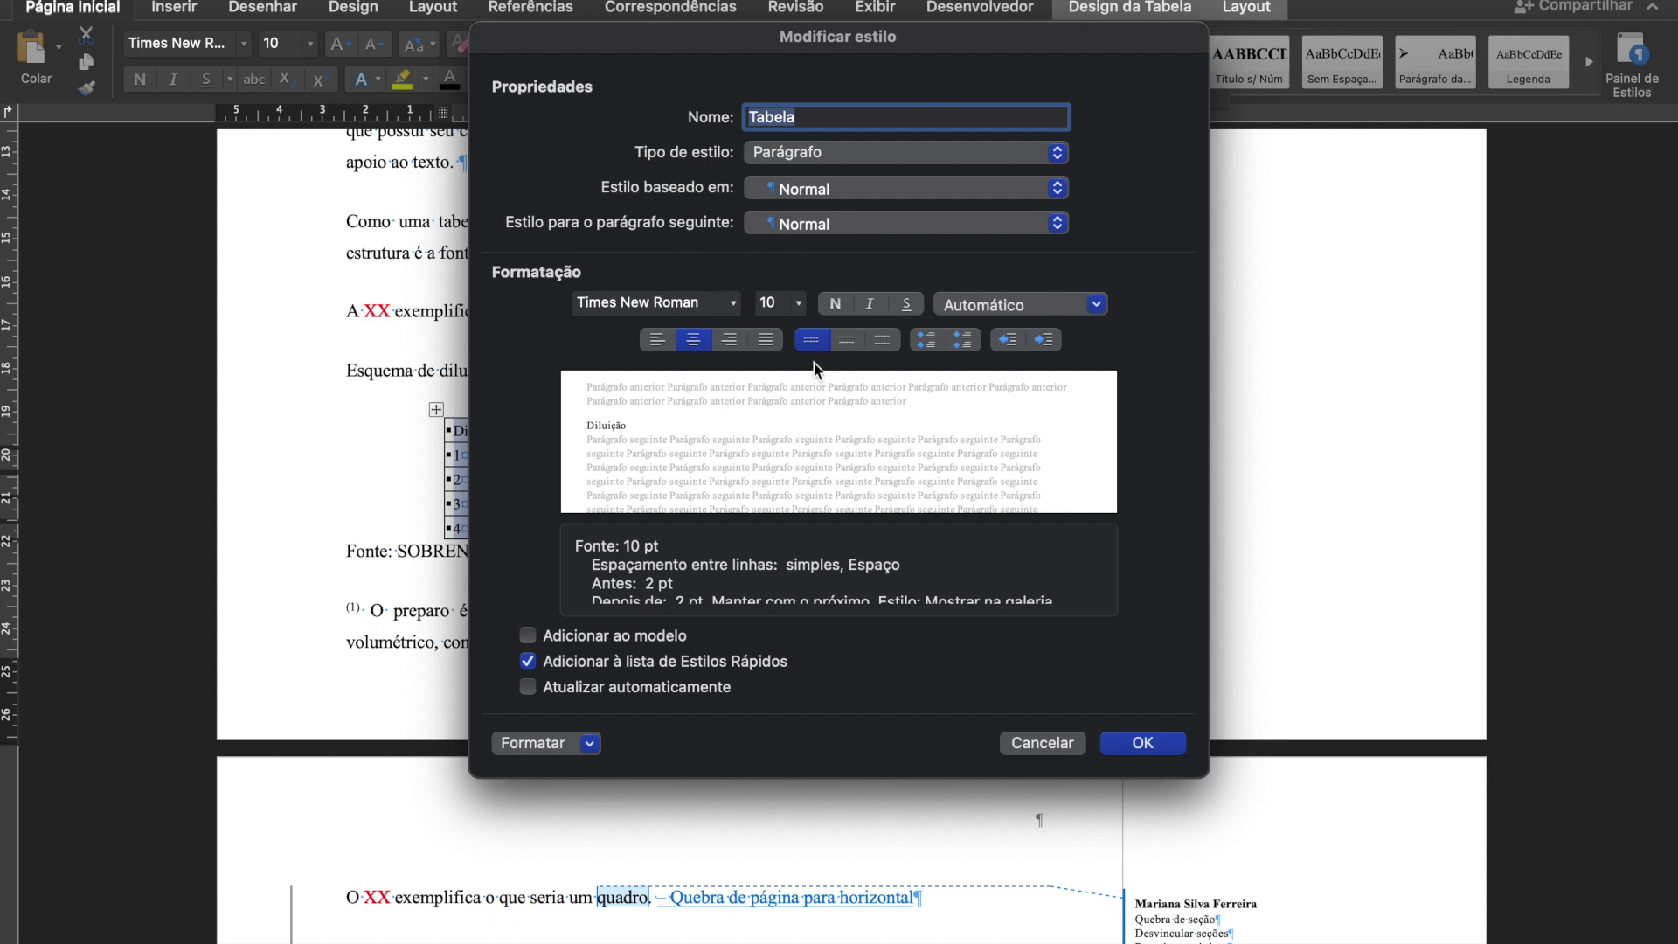
{"action": "left_click", "coordinate": [1070, 744]}
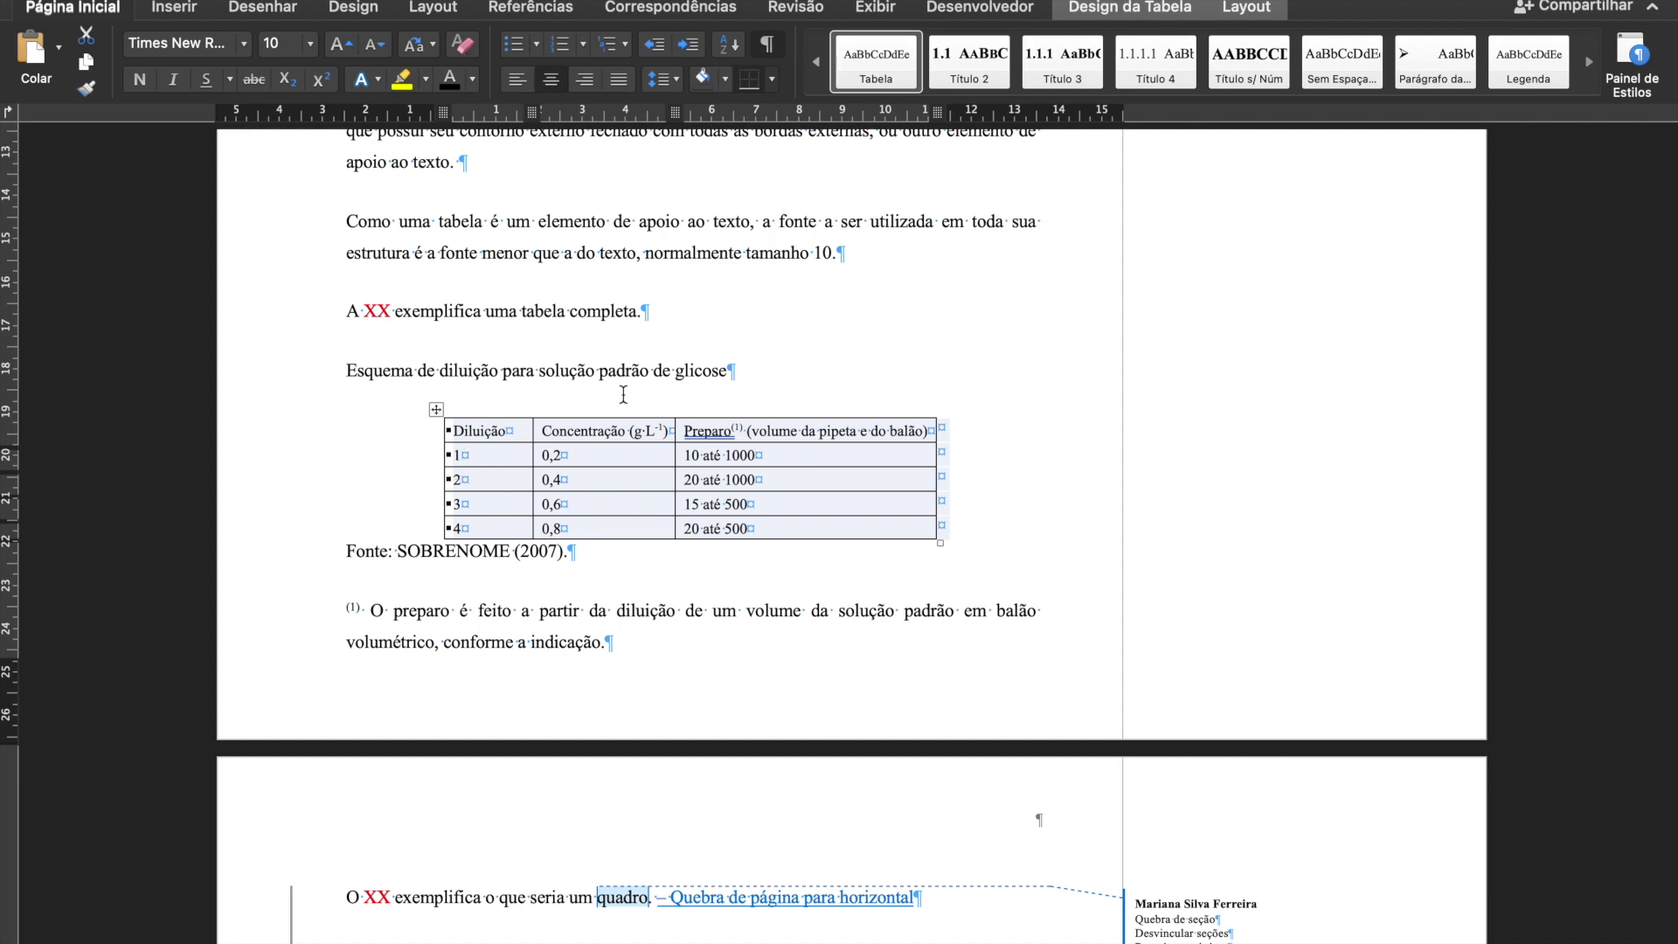
Test the dilution table's page-break behaviour by inserting two blank paragraphs after its title and removing them again.
{"action": "left_click", "coordinate": [774, 376]}
{"action": "key", "text": "Return"}
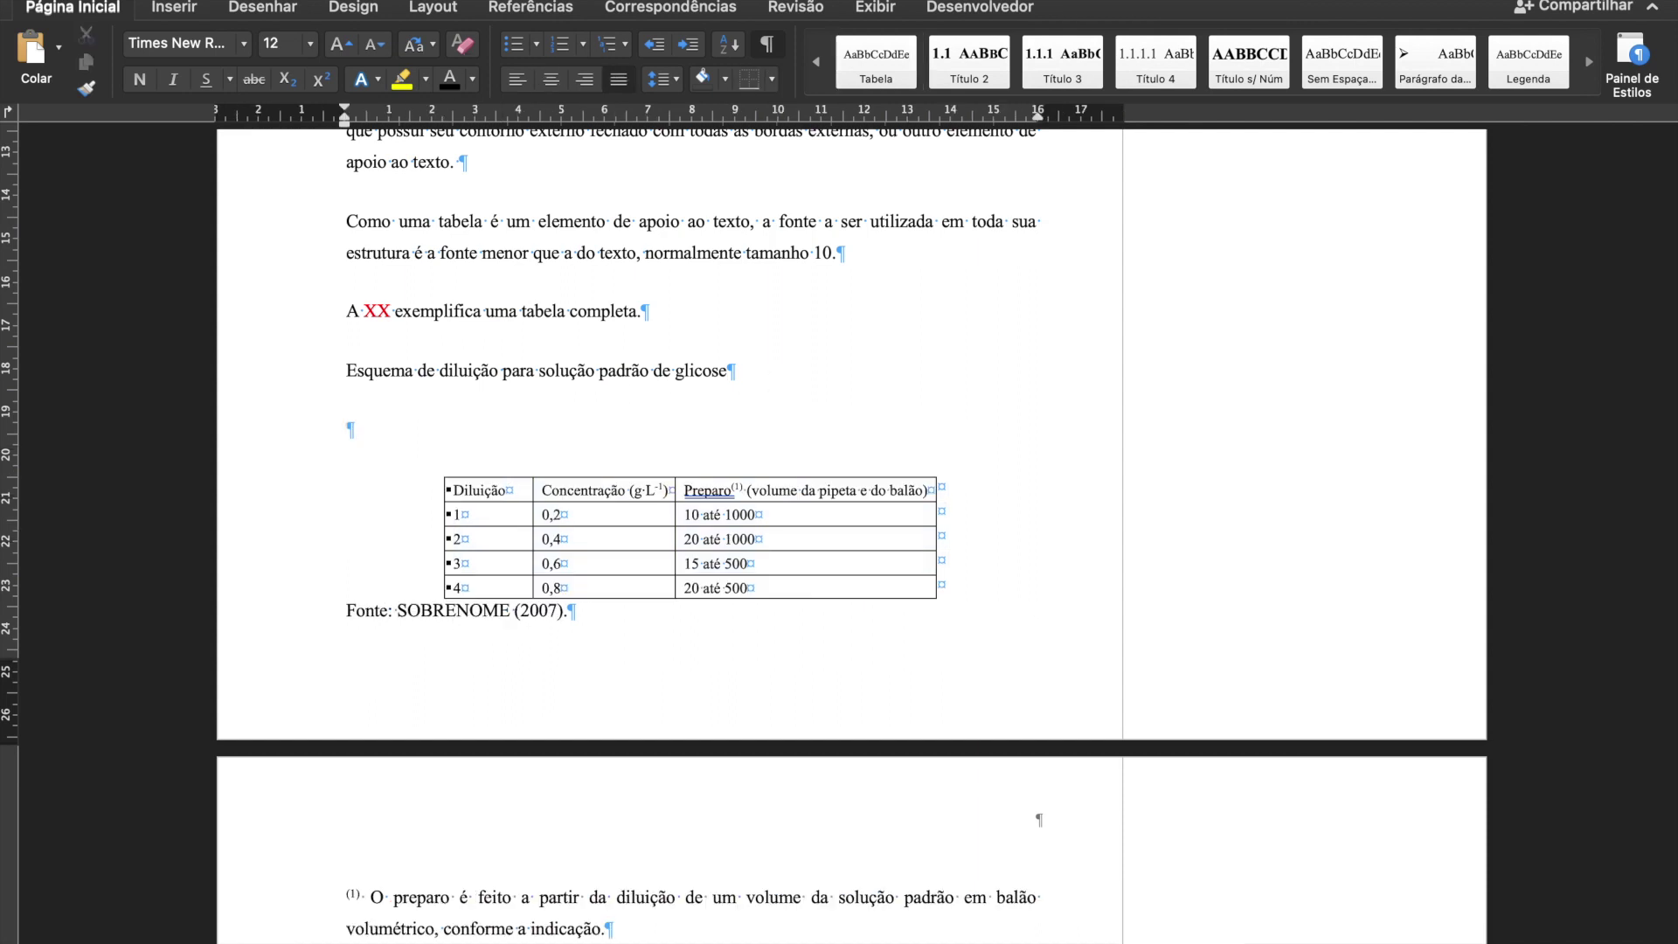
{"action": "key", "text": "Return"}
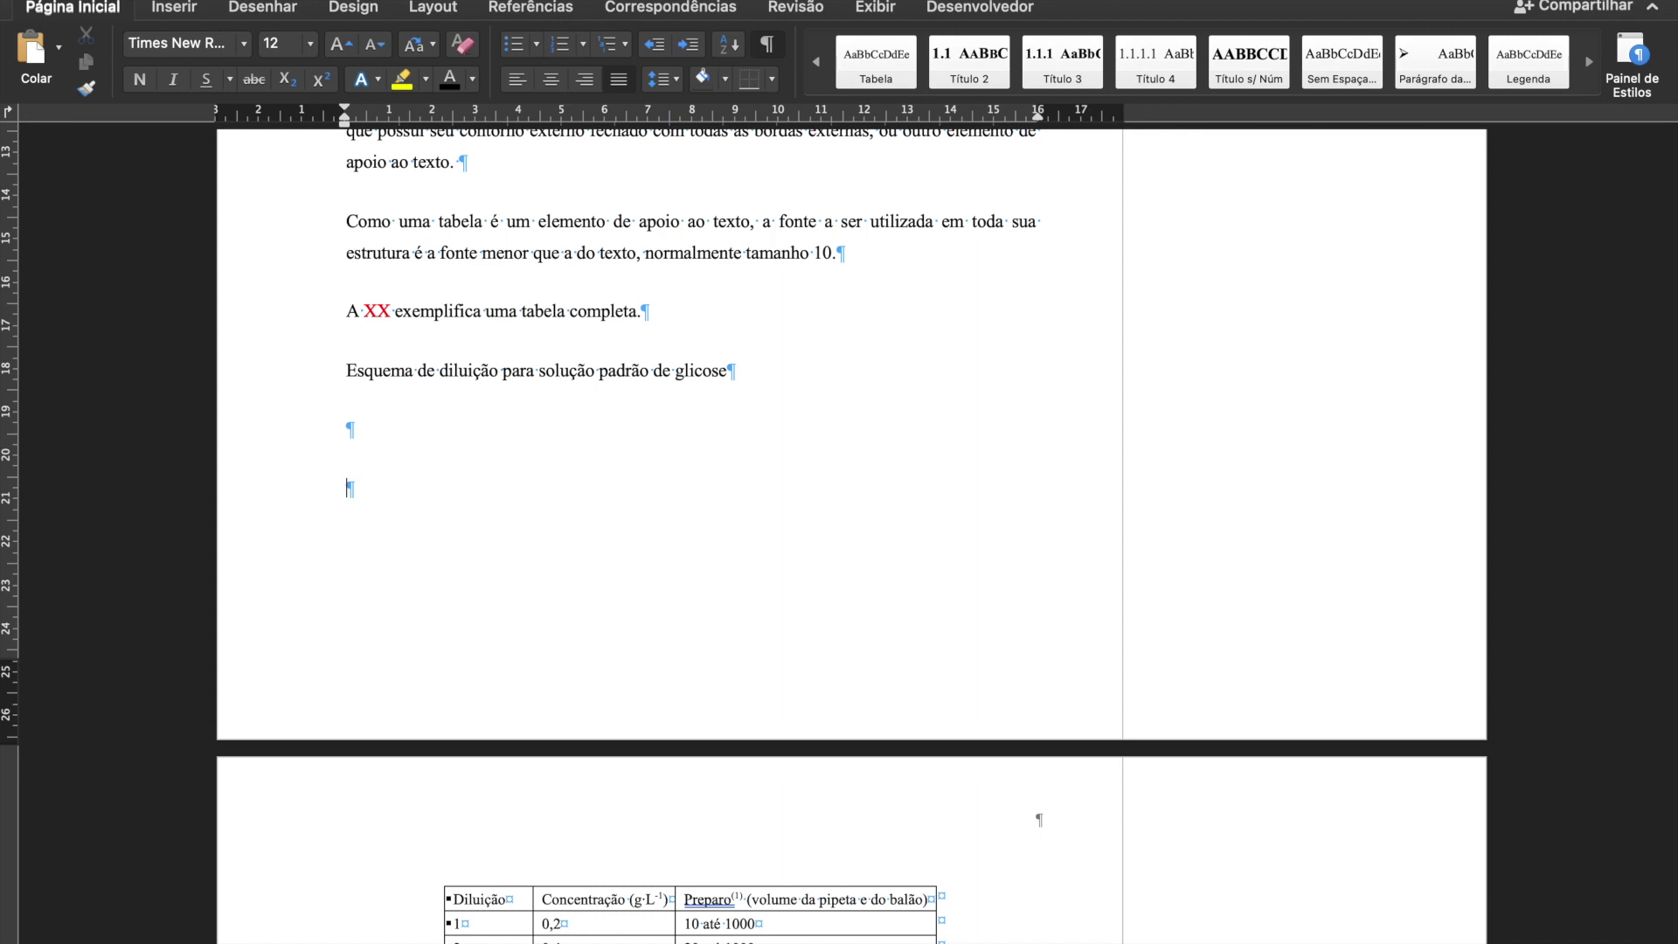
{"action": "scroll", "coordinate": [813, 551], "scroll_direction": "down", "scroll_amount": 5}
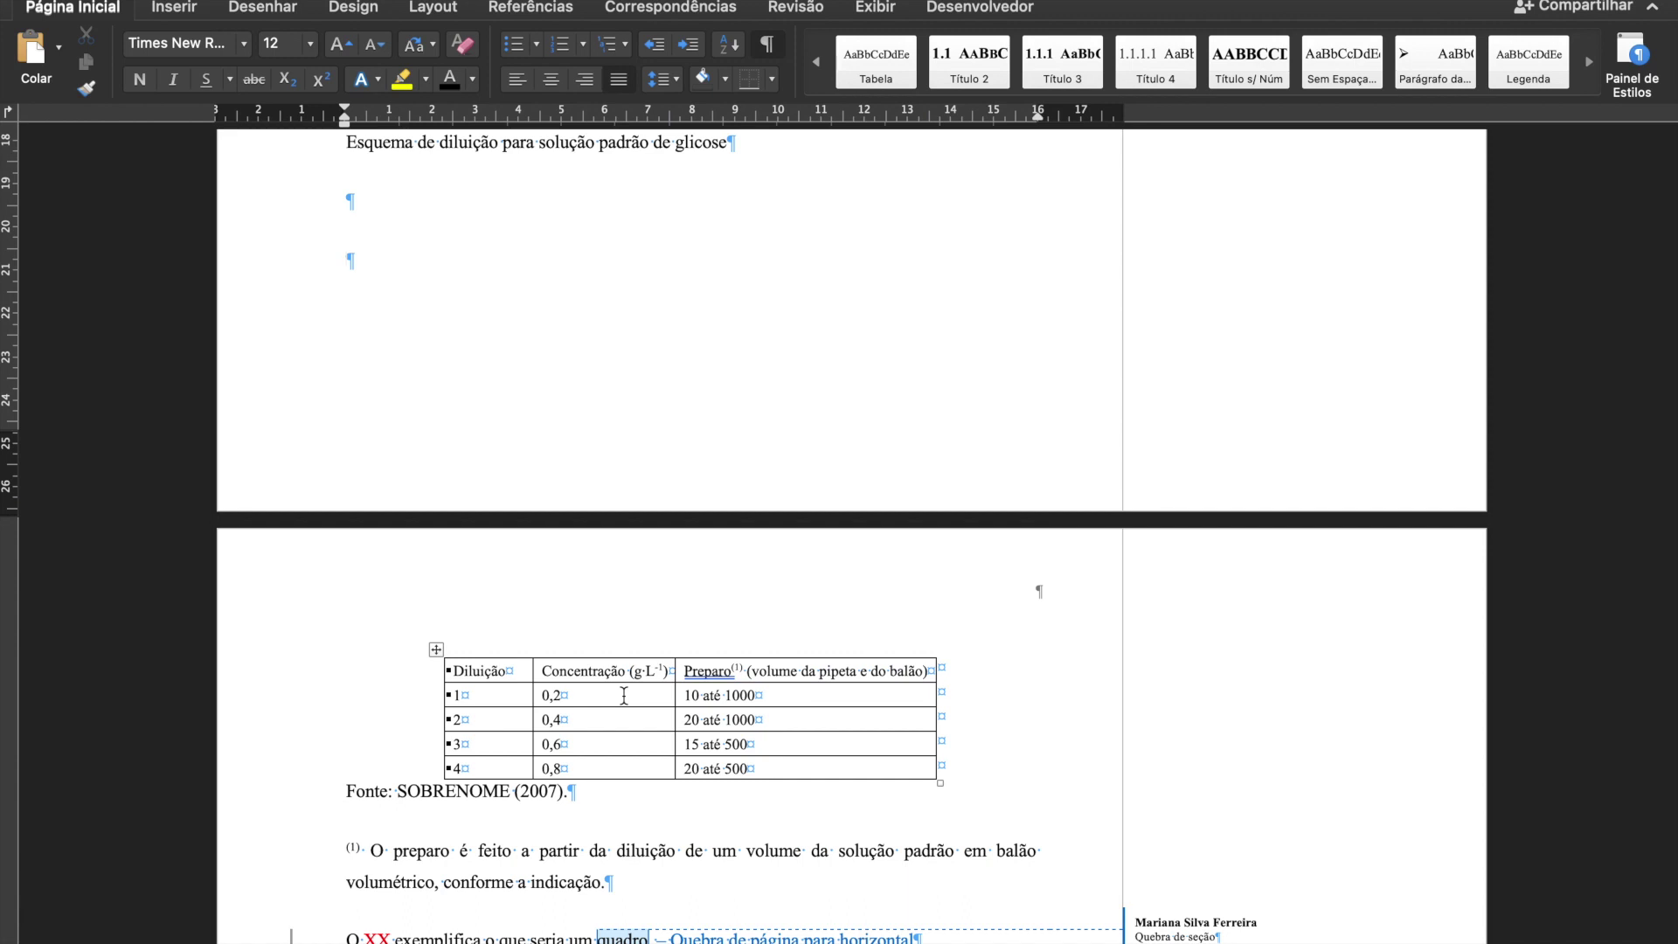
{"action": "key", "text": "BackSpace"}
{"action": "key", "text": "BackSpace"}
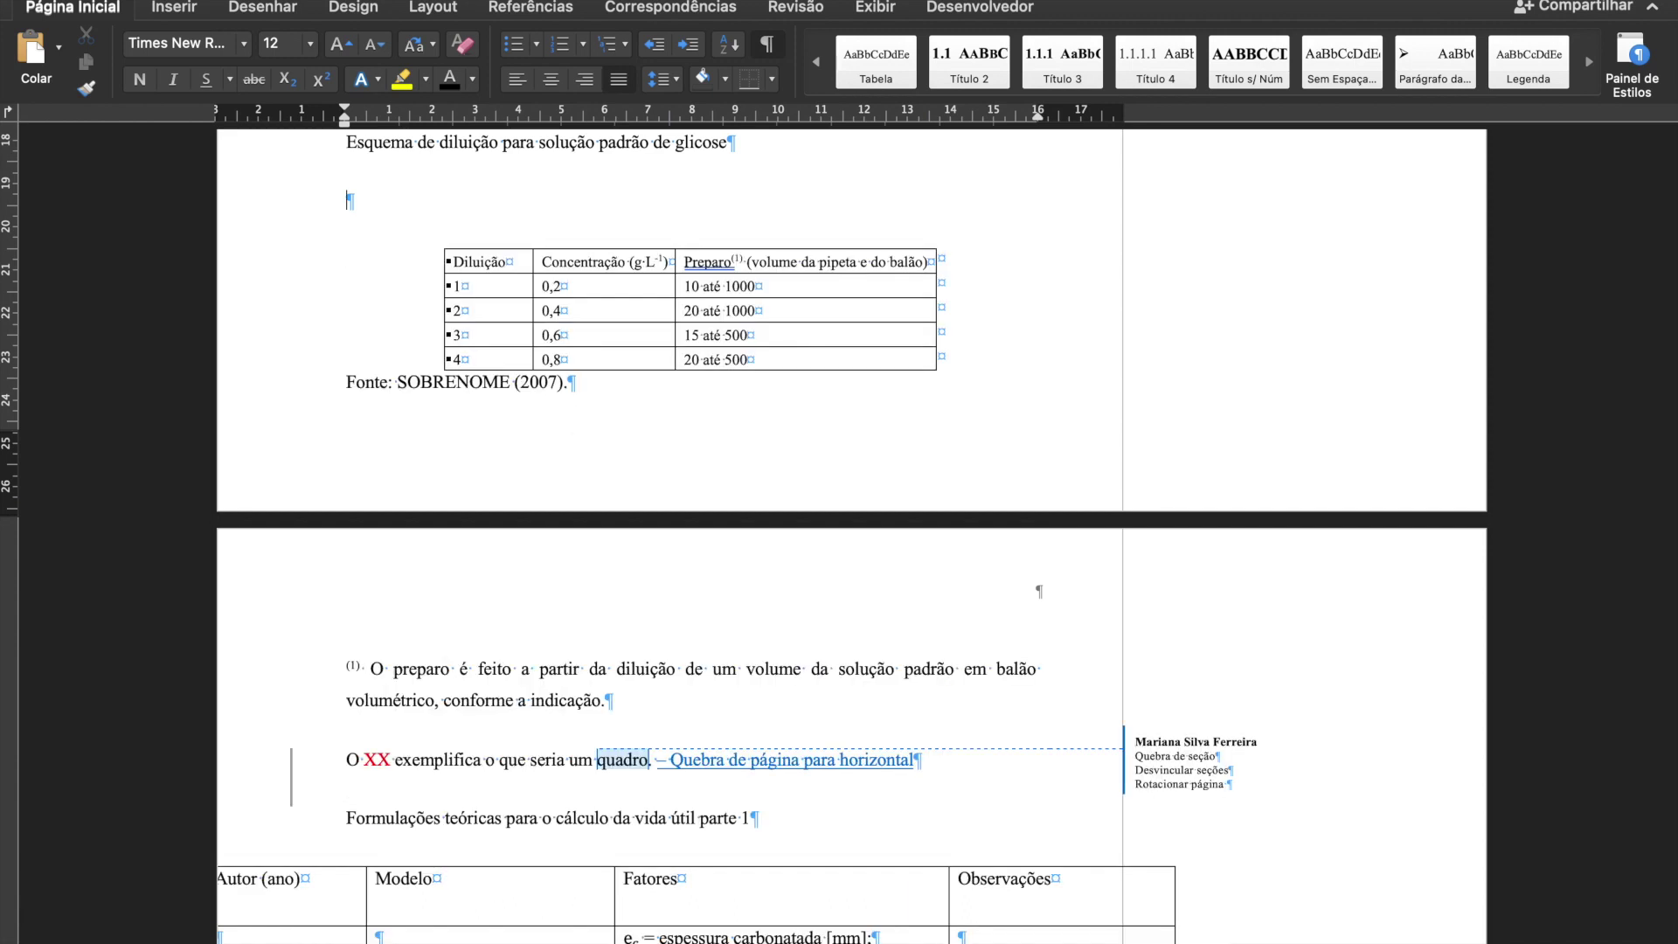
{"action": "scroll", "coordinate": [712, 325], "scroll_direction": "up", "scroll_amount": 2}
{"action": "scroll", "coordinate": [711, 325], "scroll_direction": "up", "scroll_amount": 1}
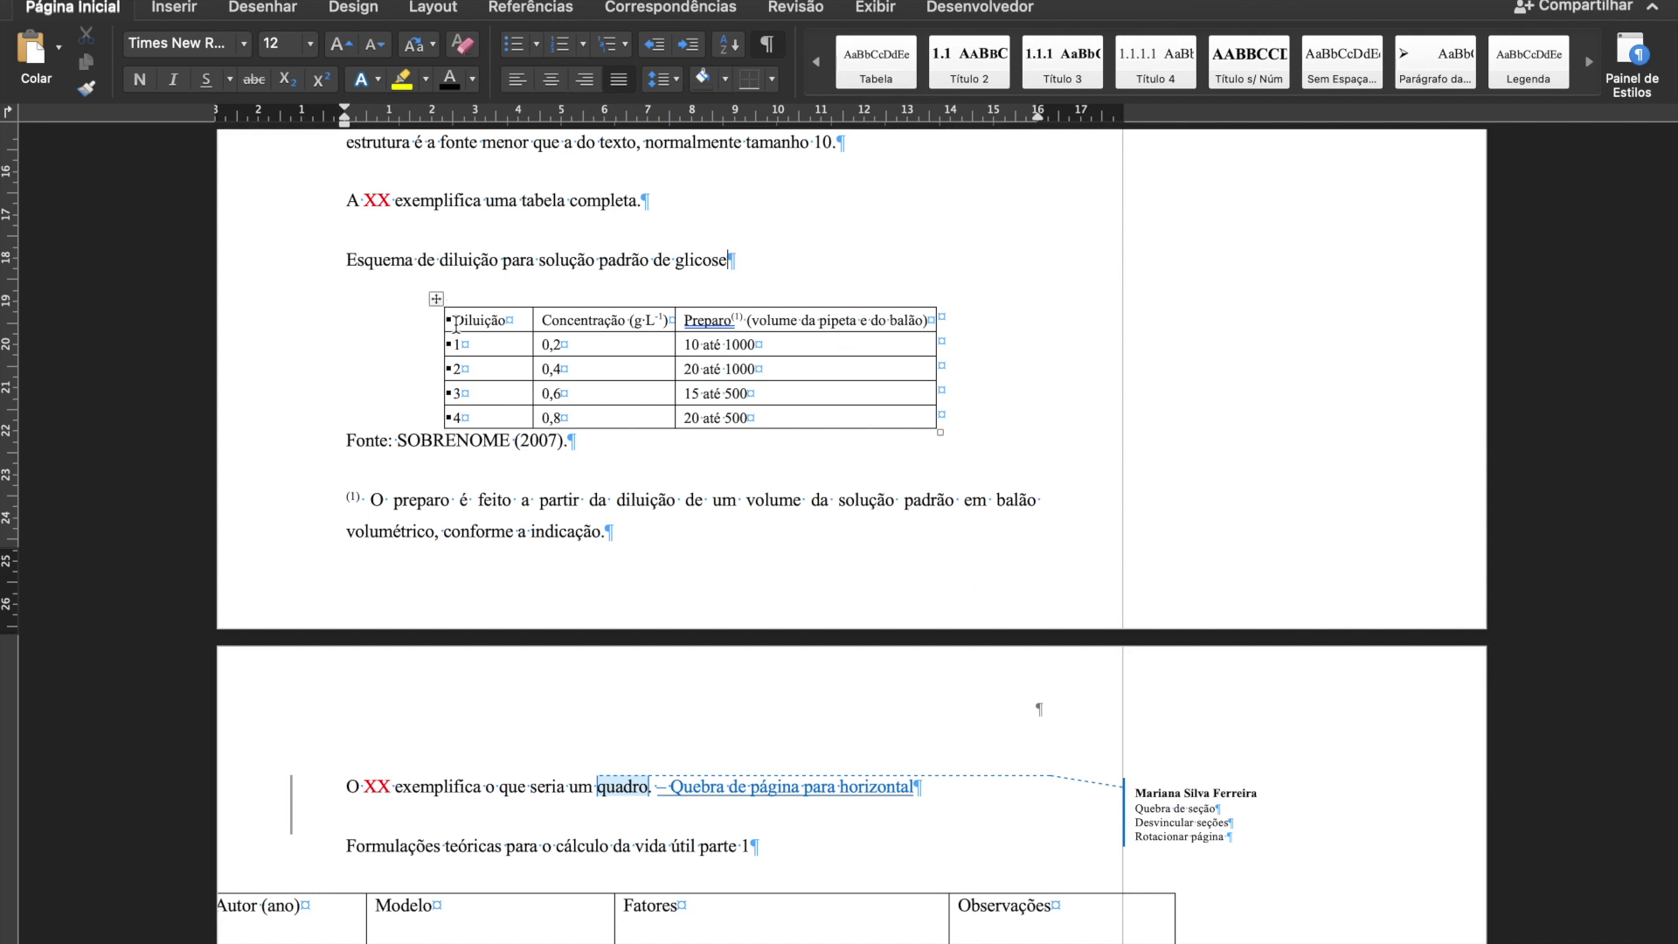
Remove all borders from the dilution table and add only a top and a bottom border.
{"action": "left_click", "coordinate": [436, 299]}
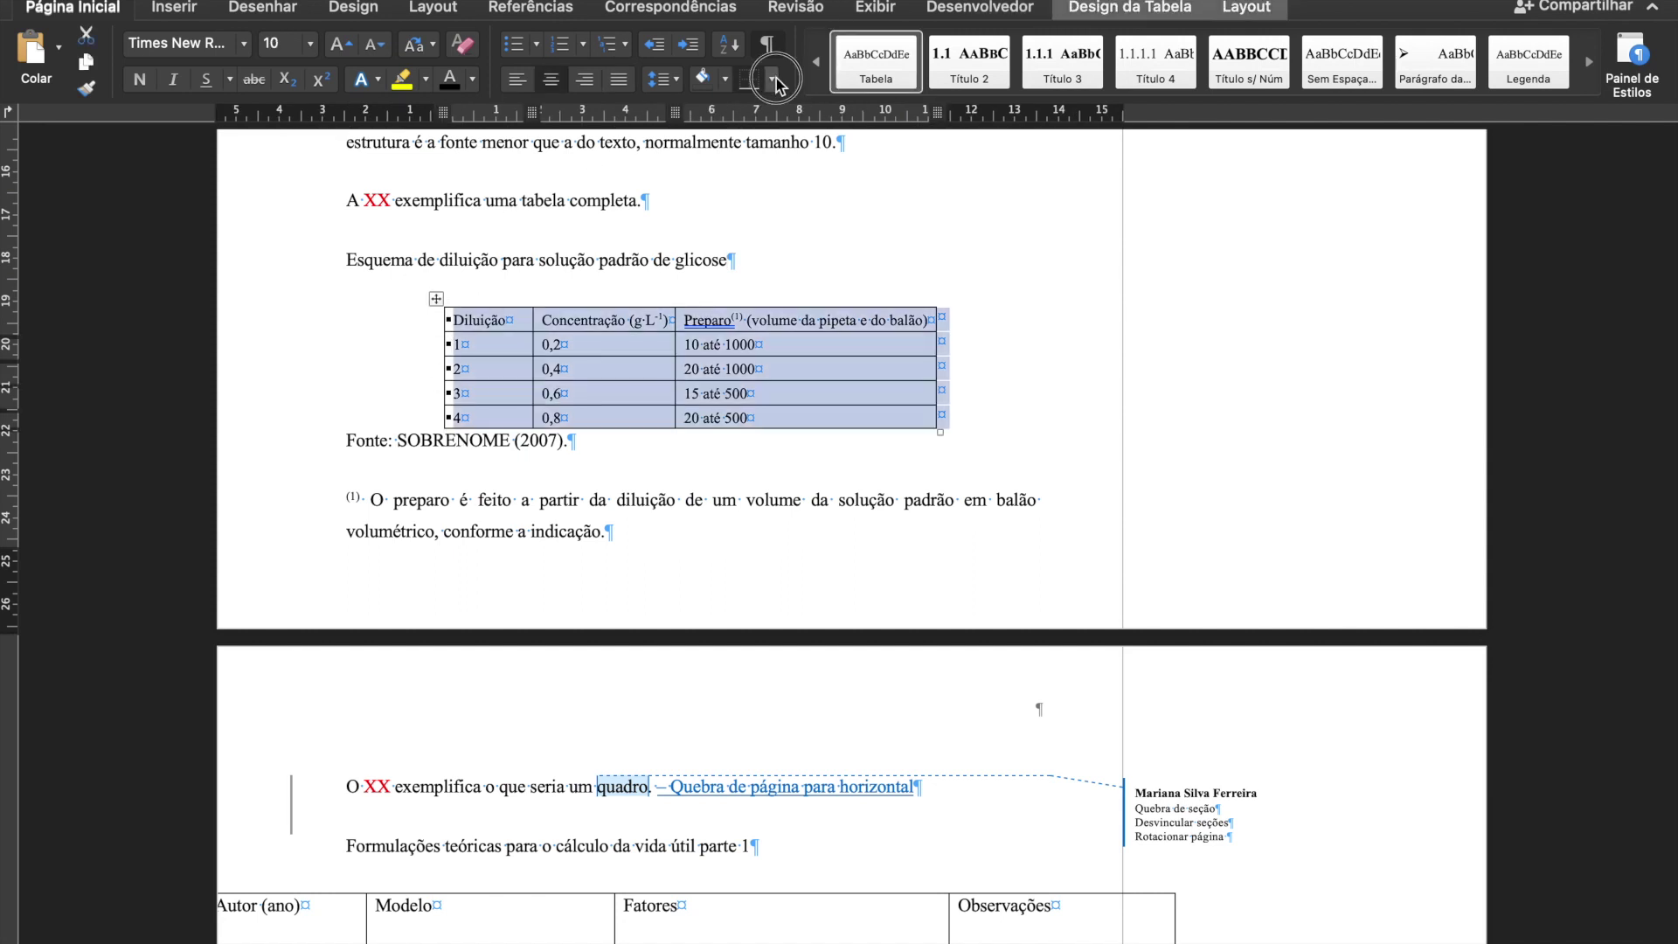
{"action": "left_click", "coordinate": [773, 78]}
{"action": "left_click", "coordinate": [809, 228]}
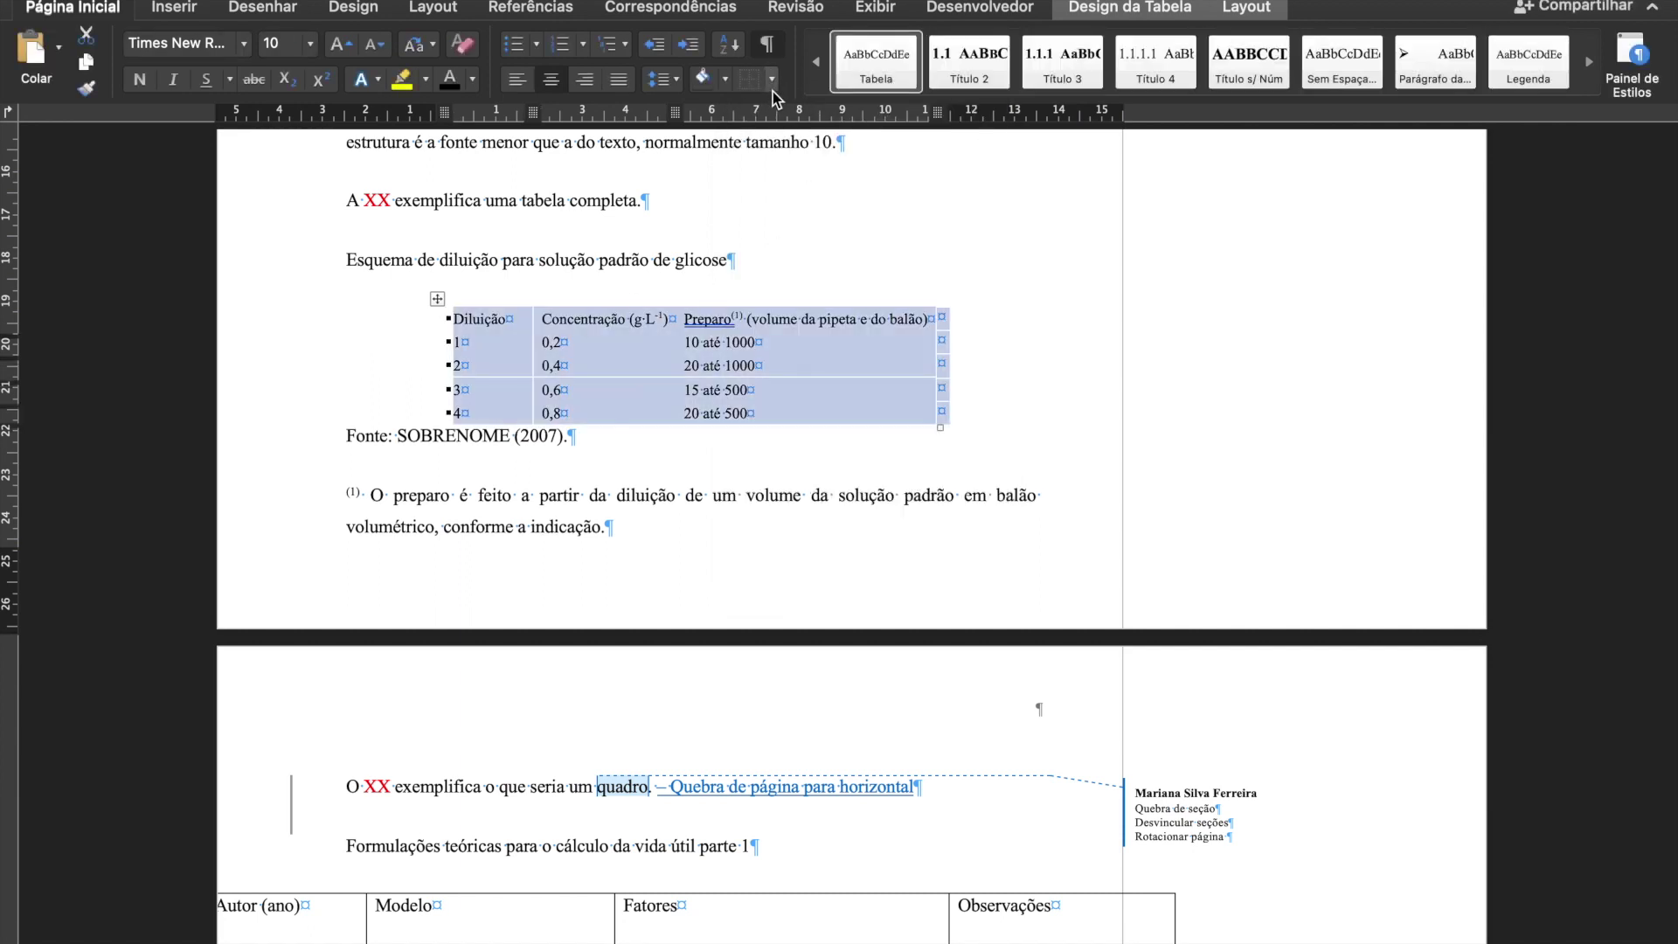
{"action": "left_click", "coordinate": [772, 79]}
{"action": "left_click", "coordinate": [797, 139]}
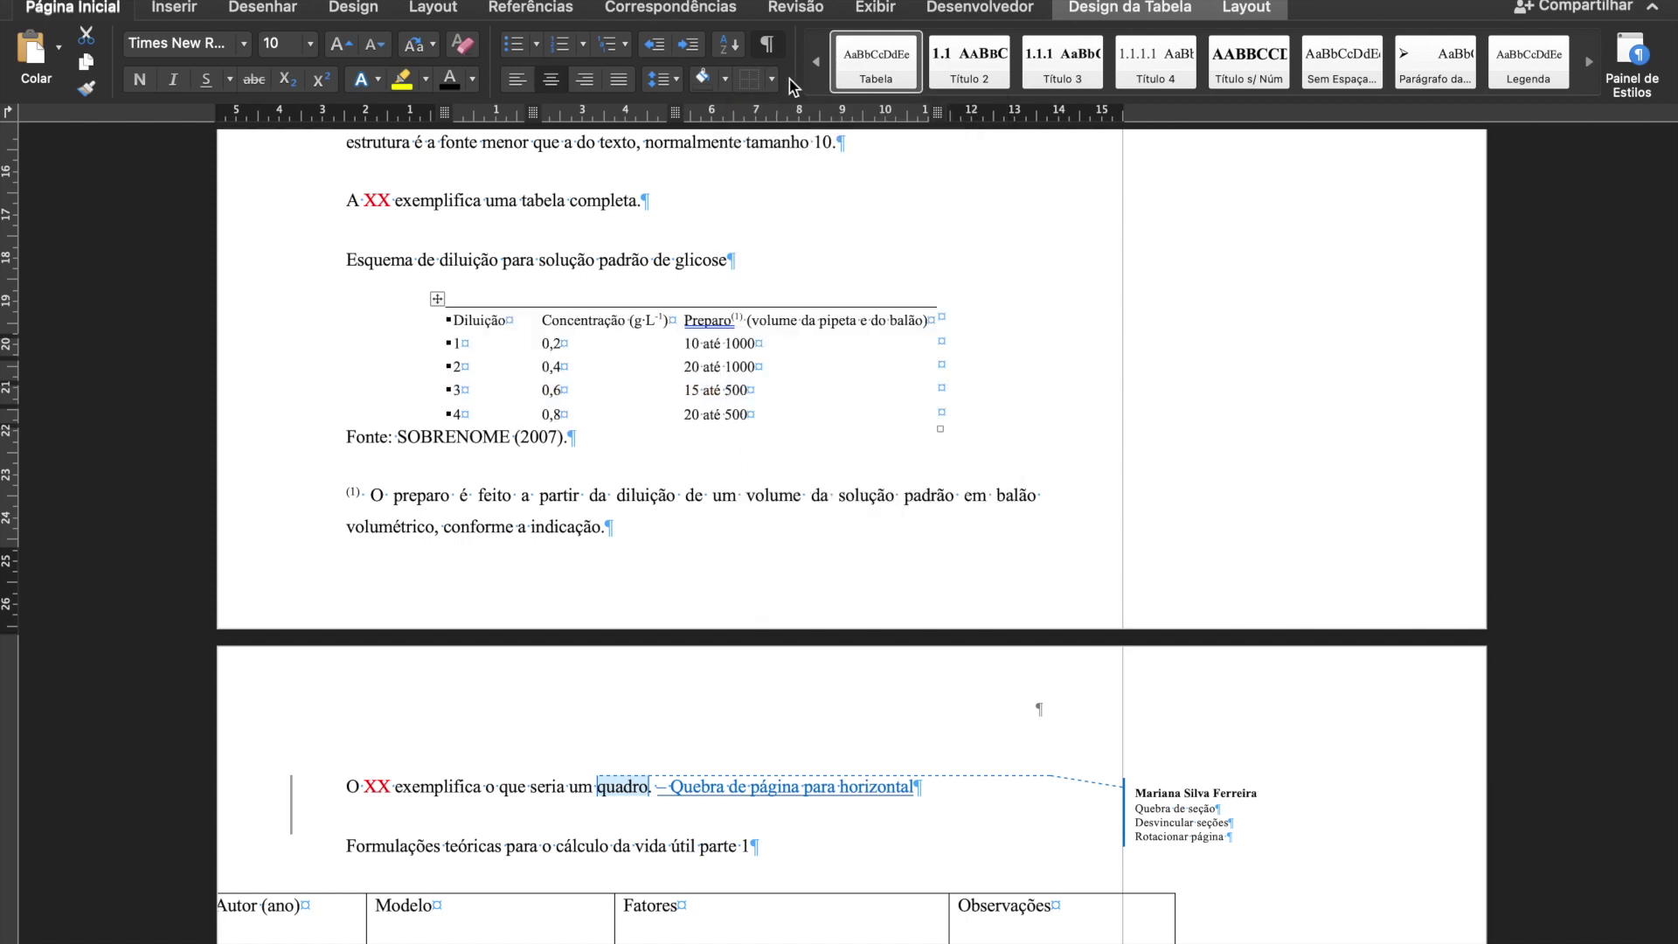
{"action": "left_click", "coordinate": [773, 77]}
{"action": "left_click", "coordinate": [783, 113]}
{"action": "left_click", "coordinate": [674, 348]}
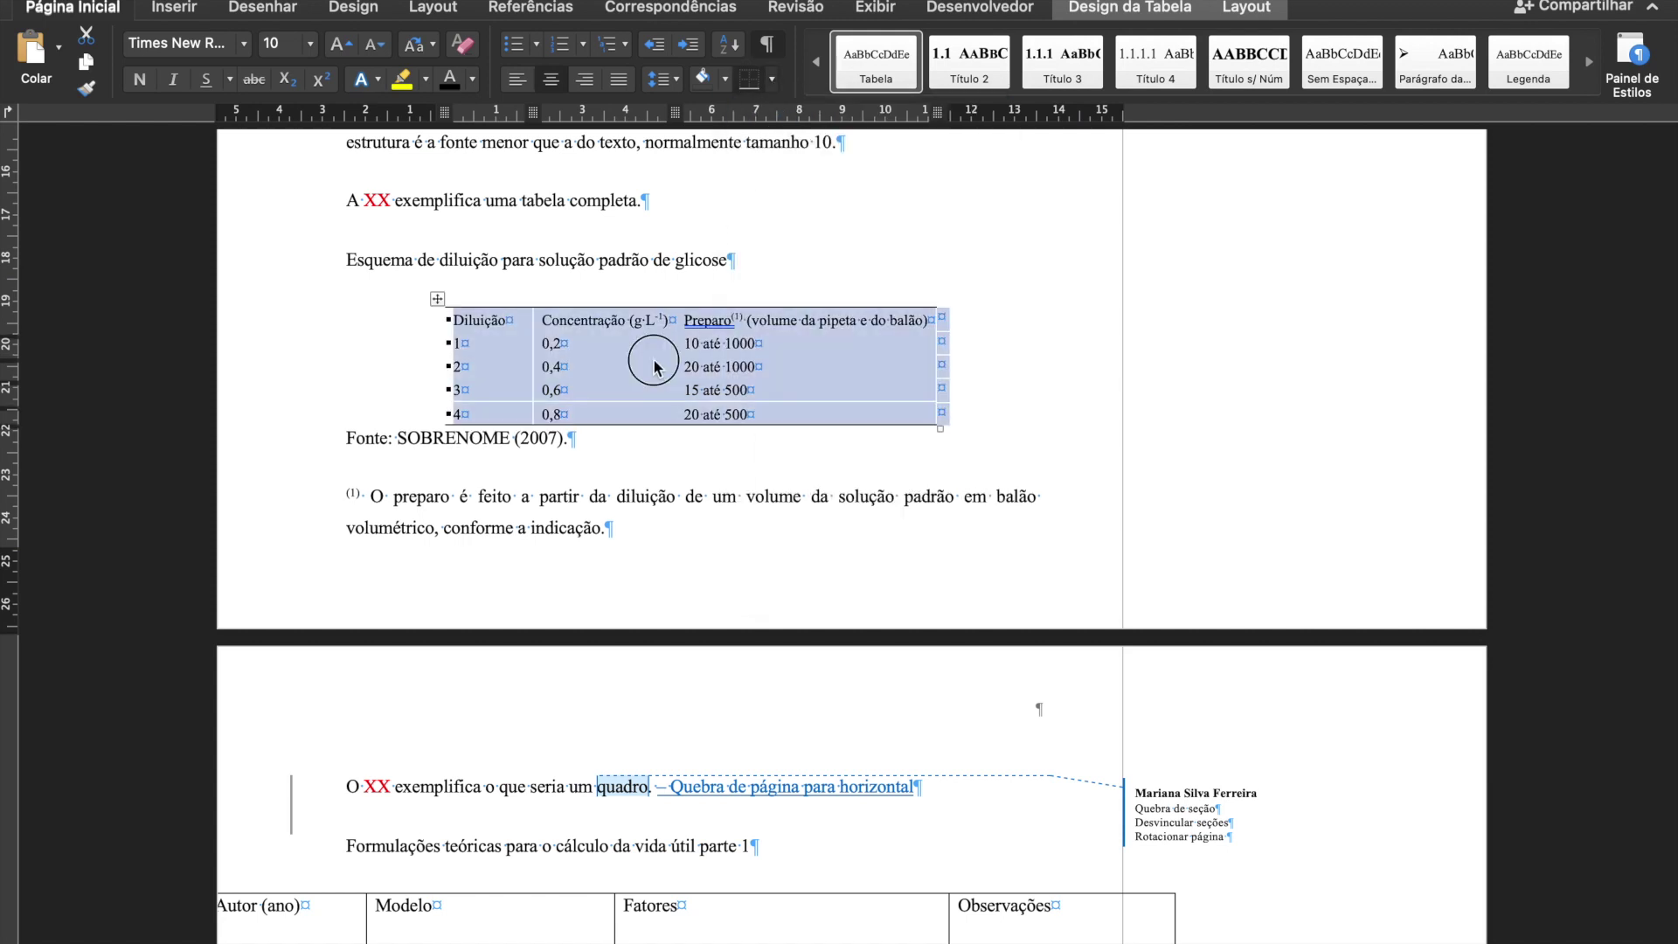
Add a bottom border beneath the dilution table's header row.
{"action": "left_click_drag", "start_coordinate": [455, 321], "coordinate": [839, 326]}
{"action": "left_click", "coordinate": [757, 79]}
{"action": "left_click", "coordinate": [650, 366]}
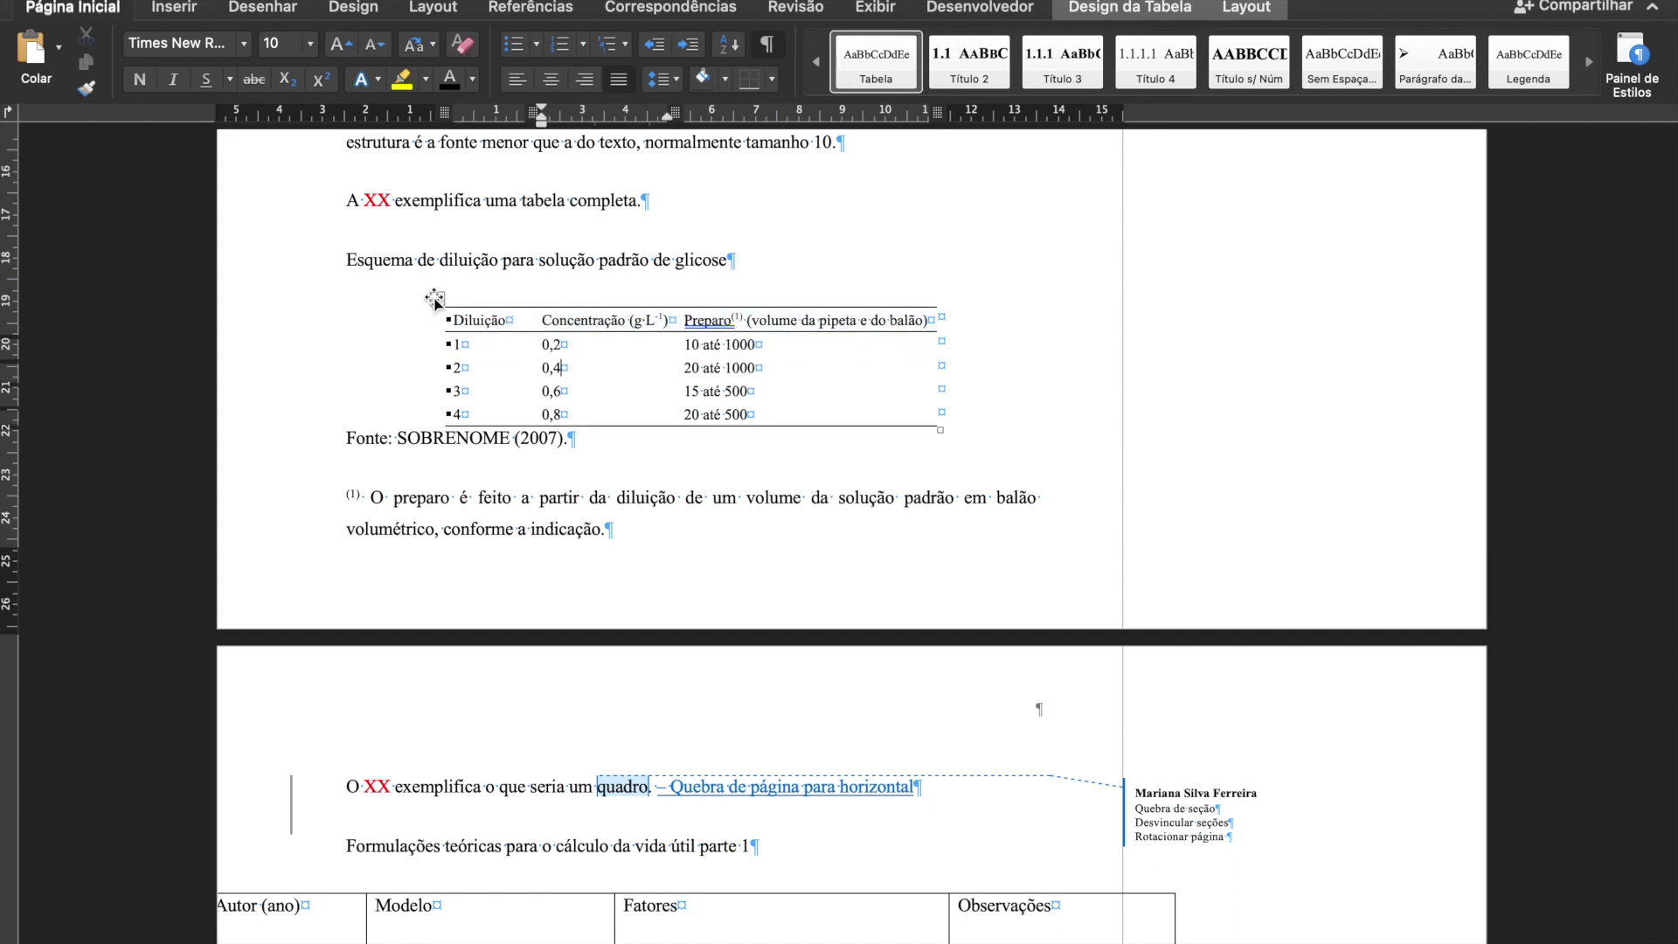
Try to centre the dilution table's text with paragraph alignment.
{"action": "left_click", "coordinate": [437, 299]}
{"action": "left_click", "coordinate": [553, 84]}
{"action": "left_click", "coordinate": [560, 343]}
{"action": "left_click", "coordinate": [460, 322]}
{"action": "left_click_drag", "start_coordinate": [461, 321], "coordinate": [609, 340]}
{"action": "left_click", "coordinate": [830, 334]}
Centre the contents of all dilution table cells both horizontally and vertically.
{"action": "left_click", "coordinate": [1132, 10]}
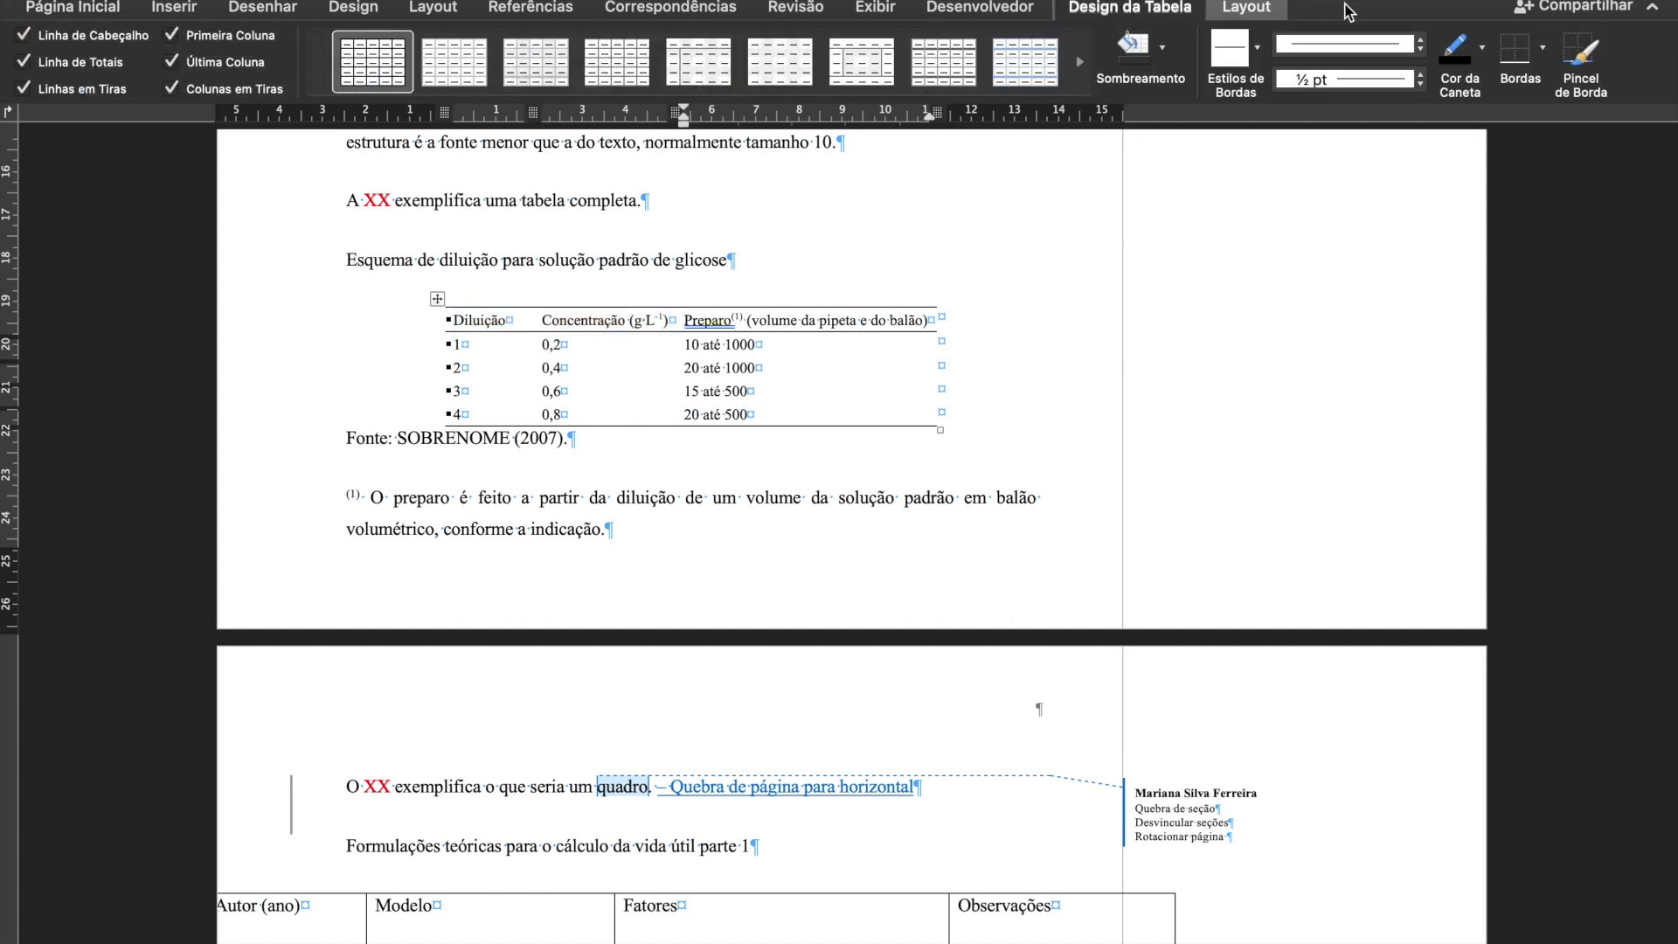
{"action": "left_click", "coordinate": [1257, 9]}
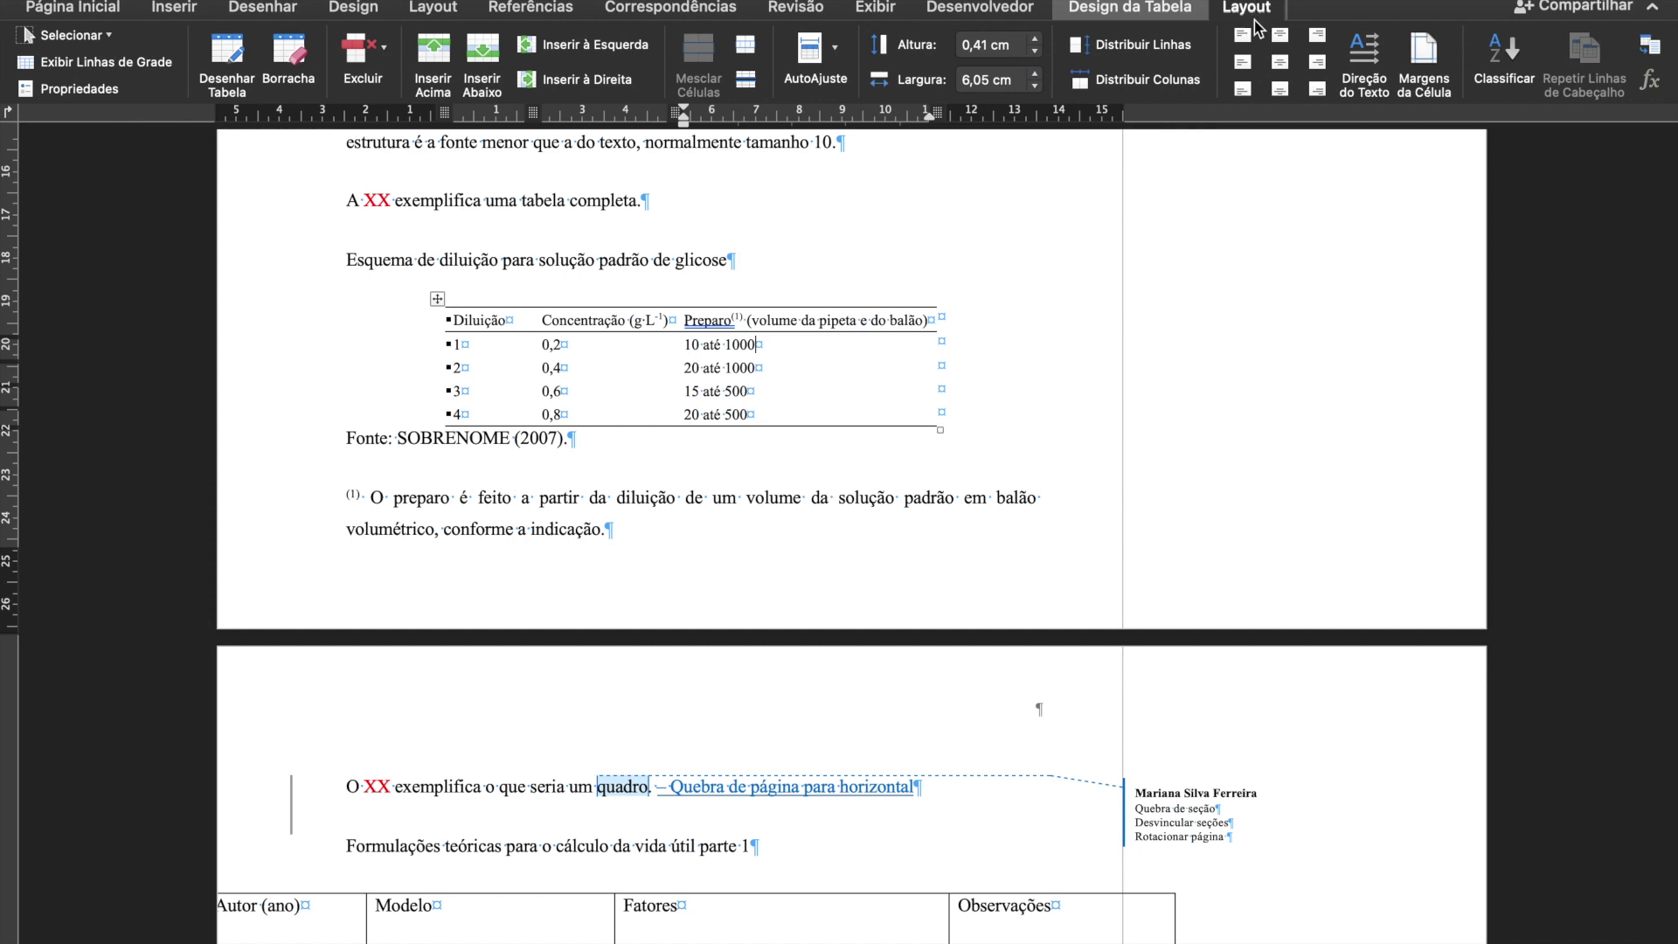
{"action": "left_click", "coordinate": [437, 300]}
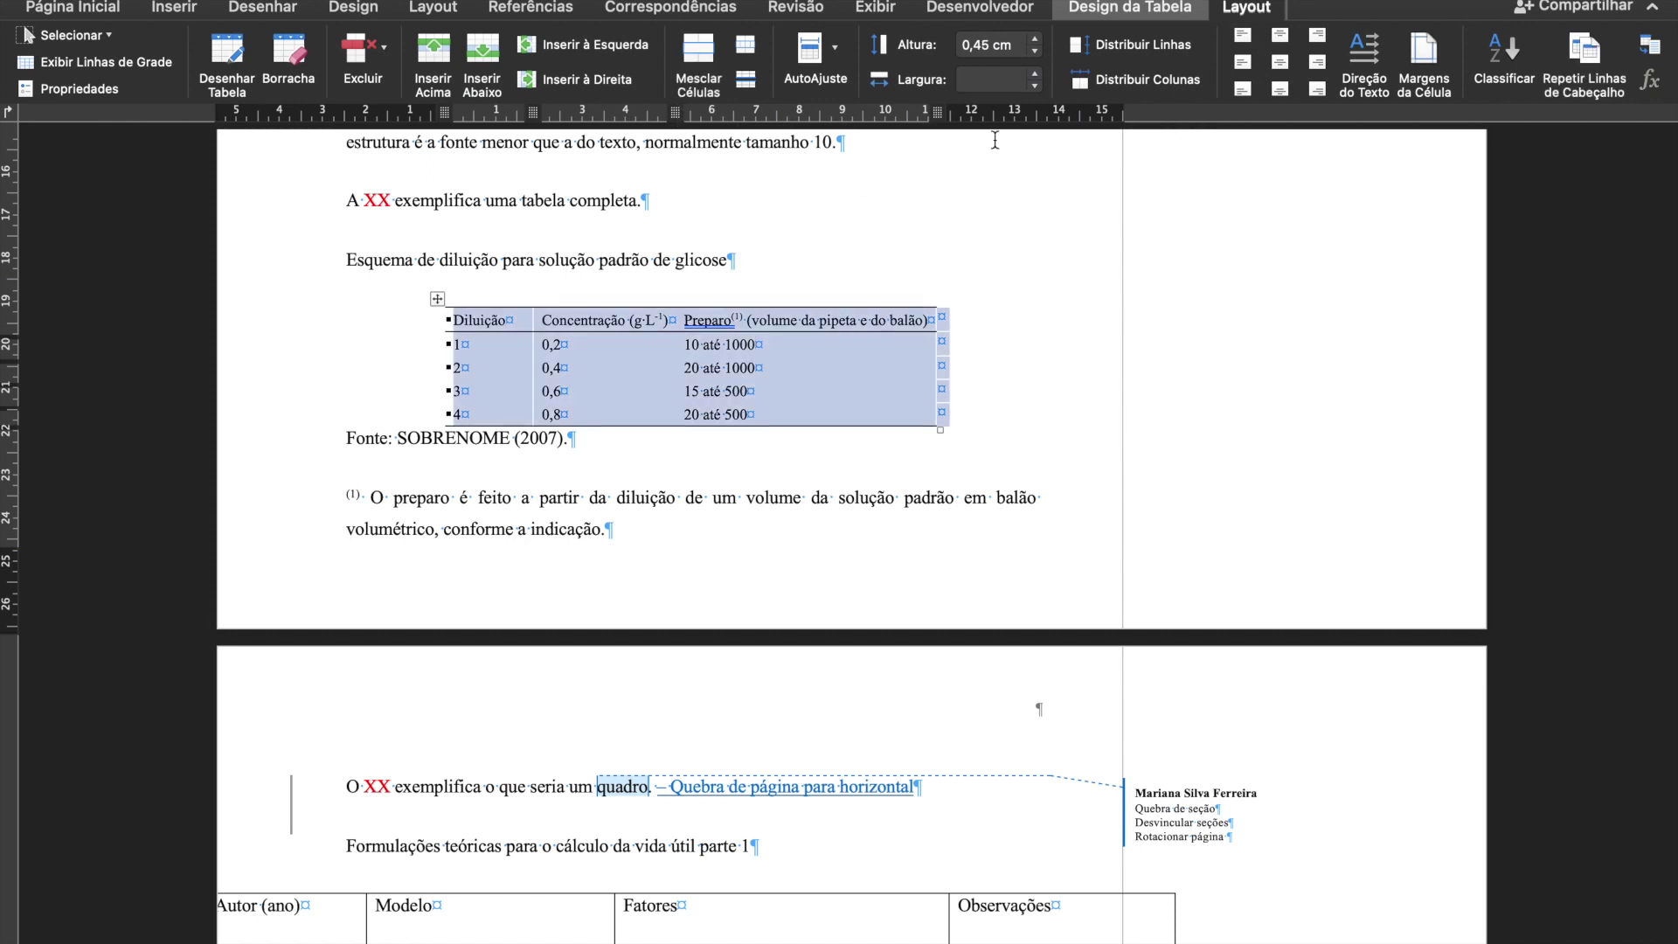
{"action": "left_click", "coordinate": [1279, 62]}
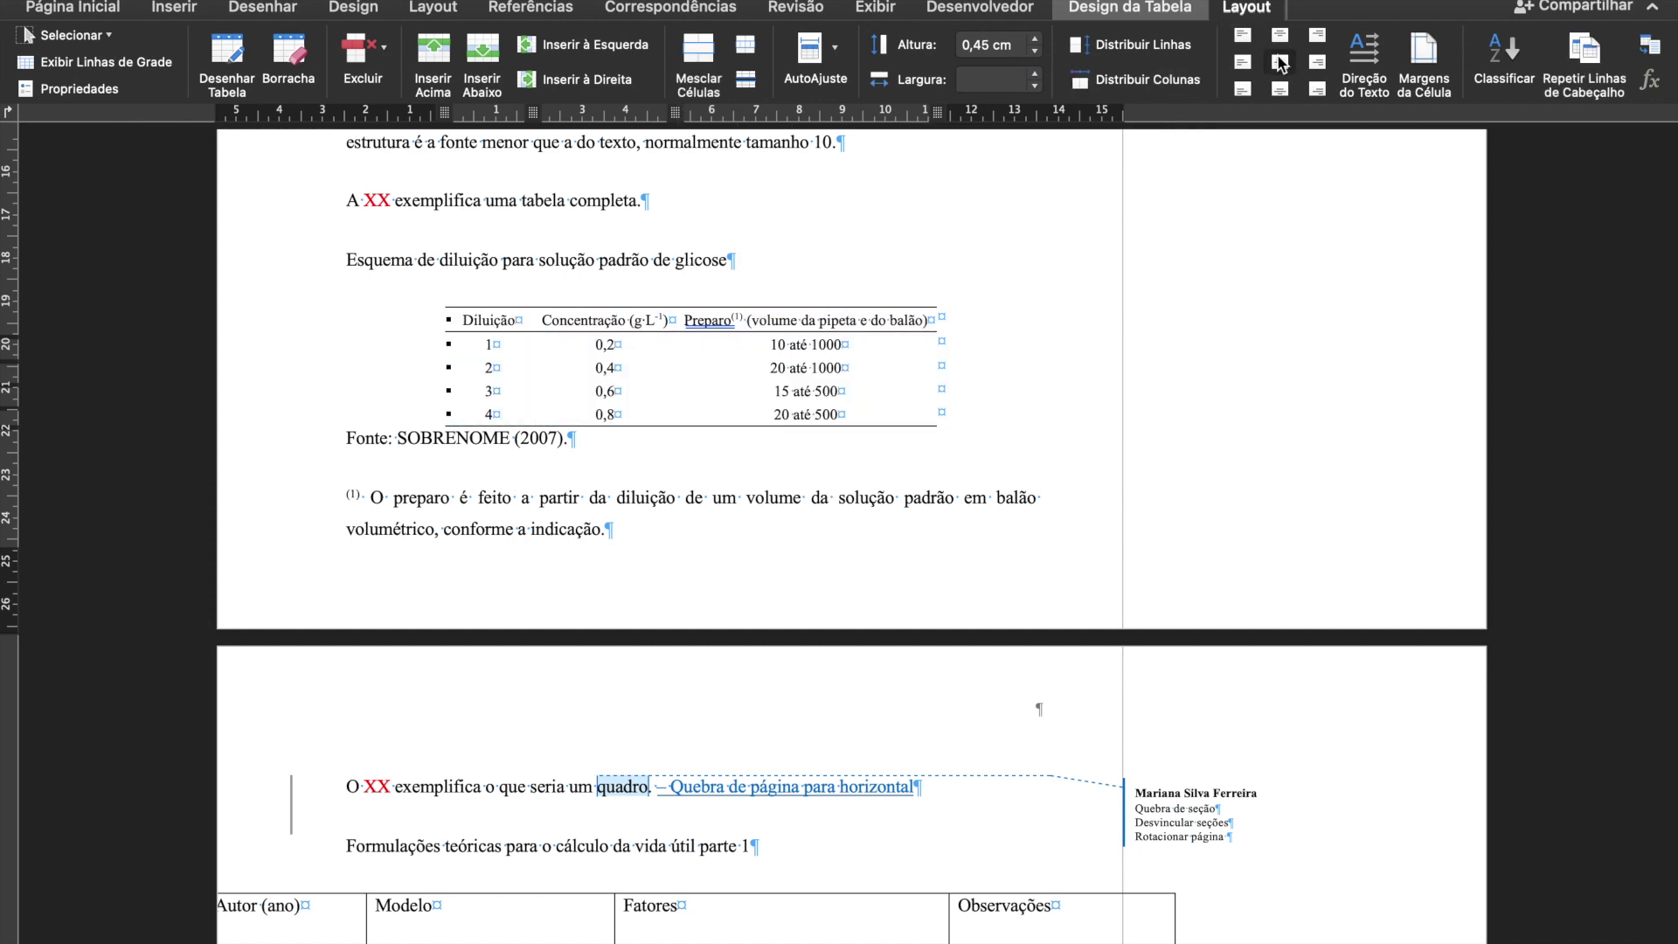
{"action": "left_click", "coordinate": [709, 348]}
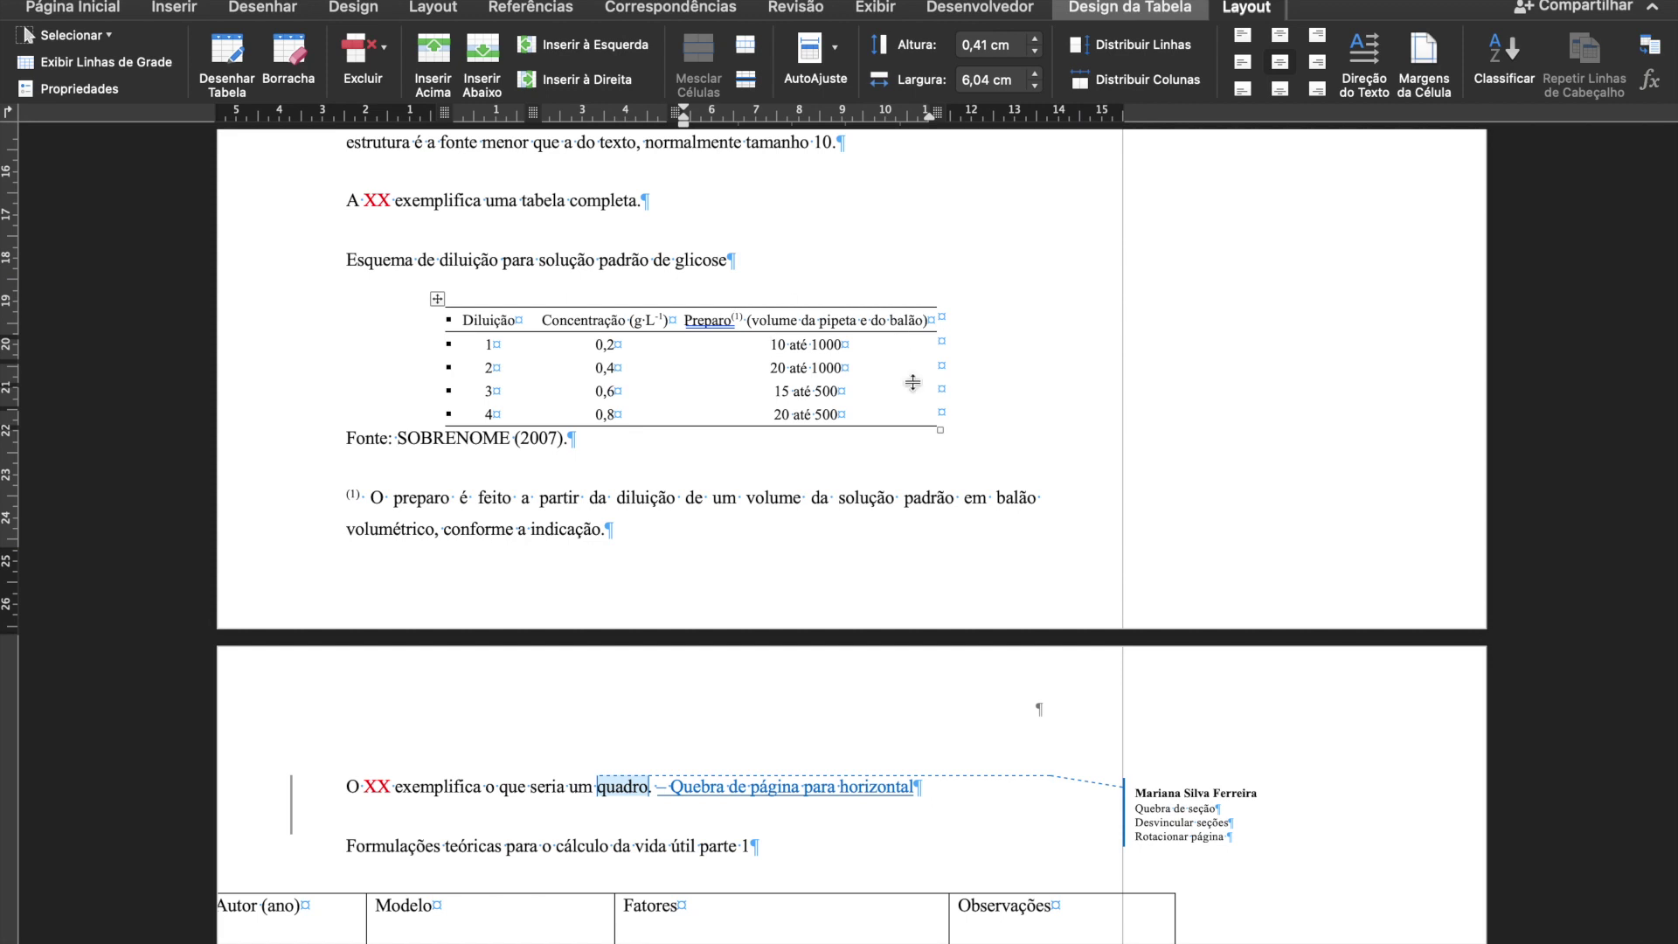
Make the text of the dilution table's header row bold.
{"action": "left_click_drag", "start_coordinate": [506, 320], "coordinate": [873, 322]}
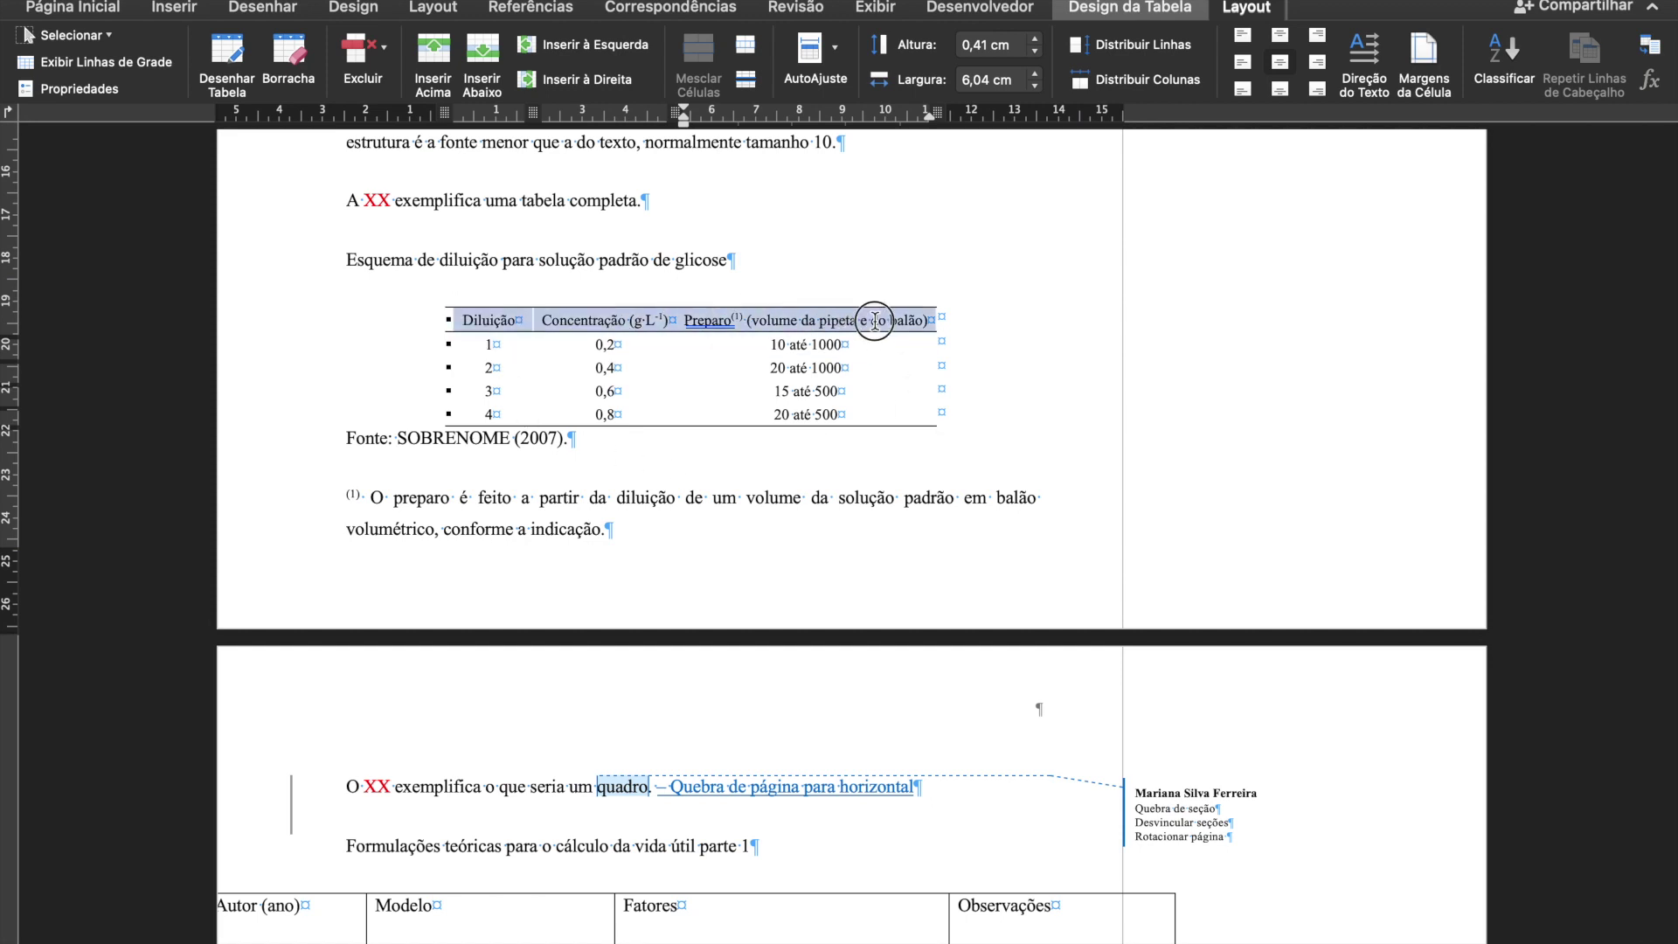
{"action": "left_click", "coordinate": [77, 11]}
{"action": "left_click", "coordinate": [145, 82]}
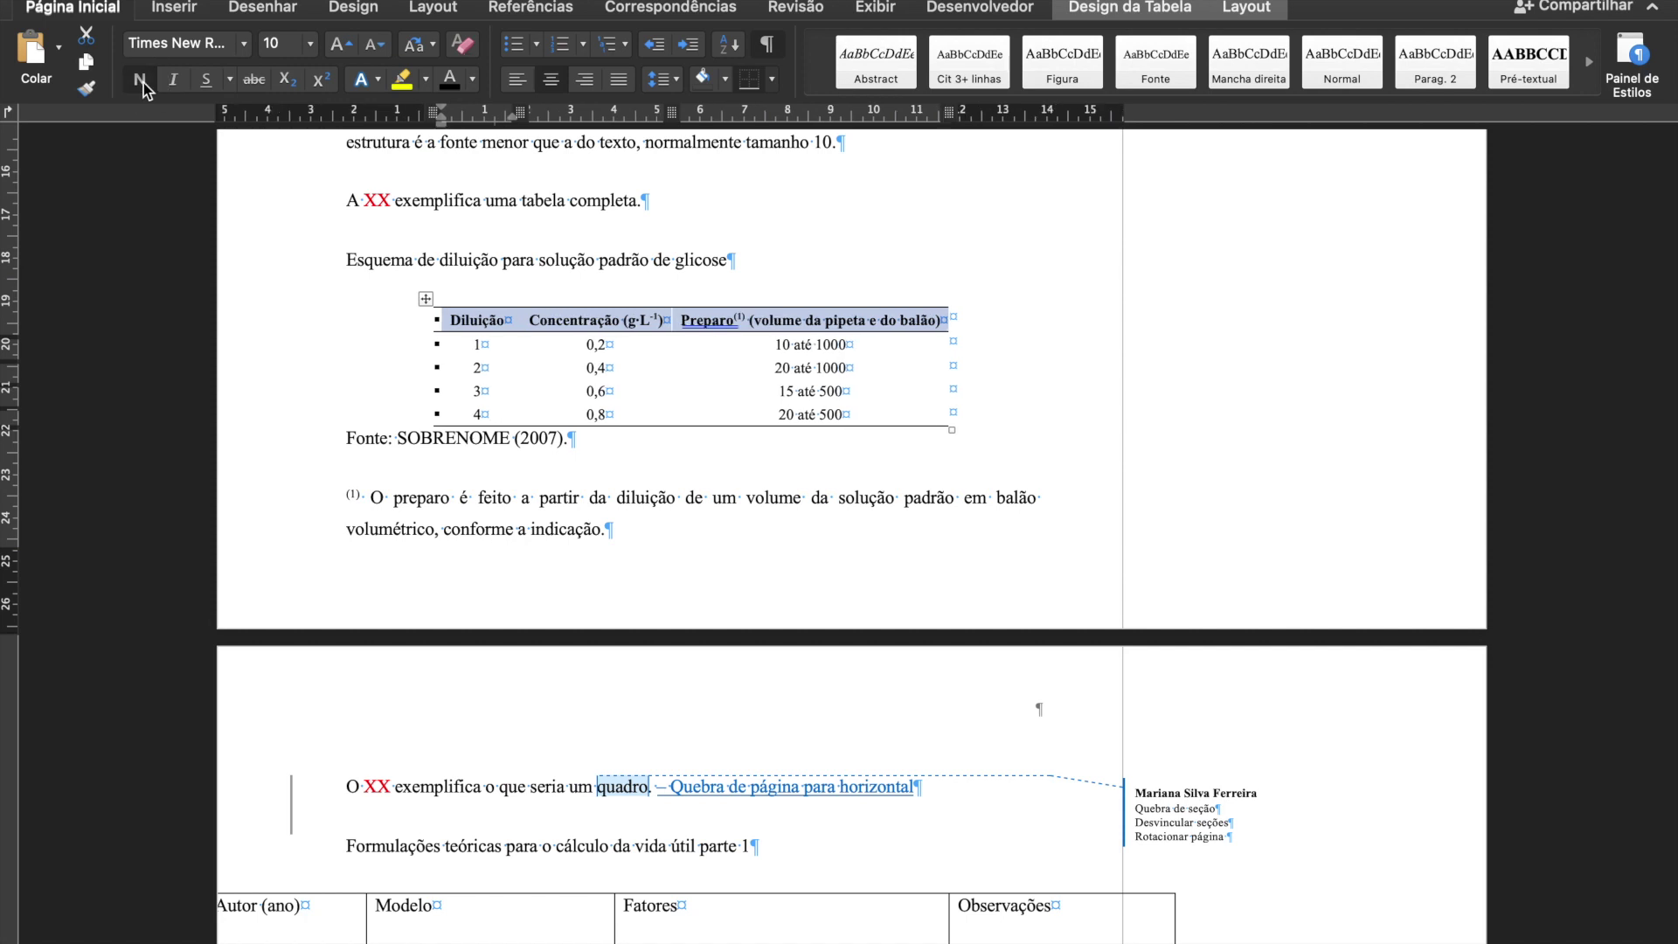
Apply the Fonte style to the source line below the dilution table.
{"action": "left_click", "coordinate": [576, 388]}
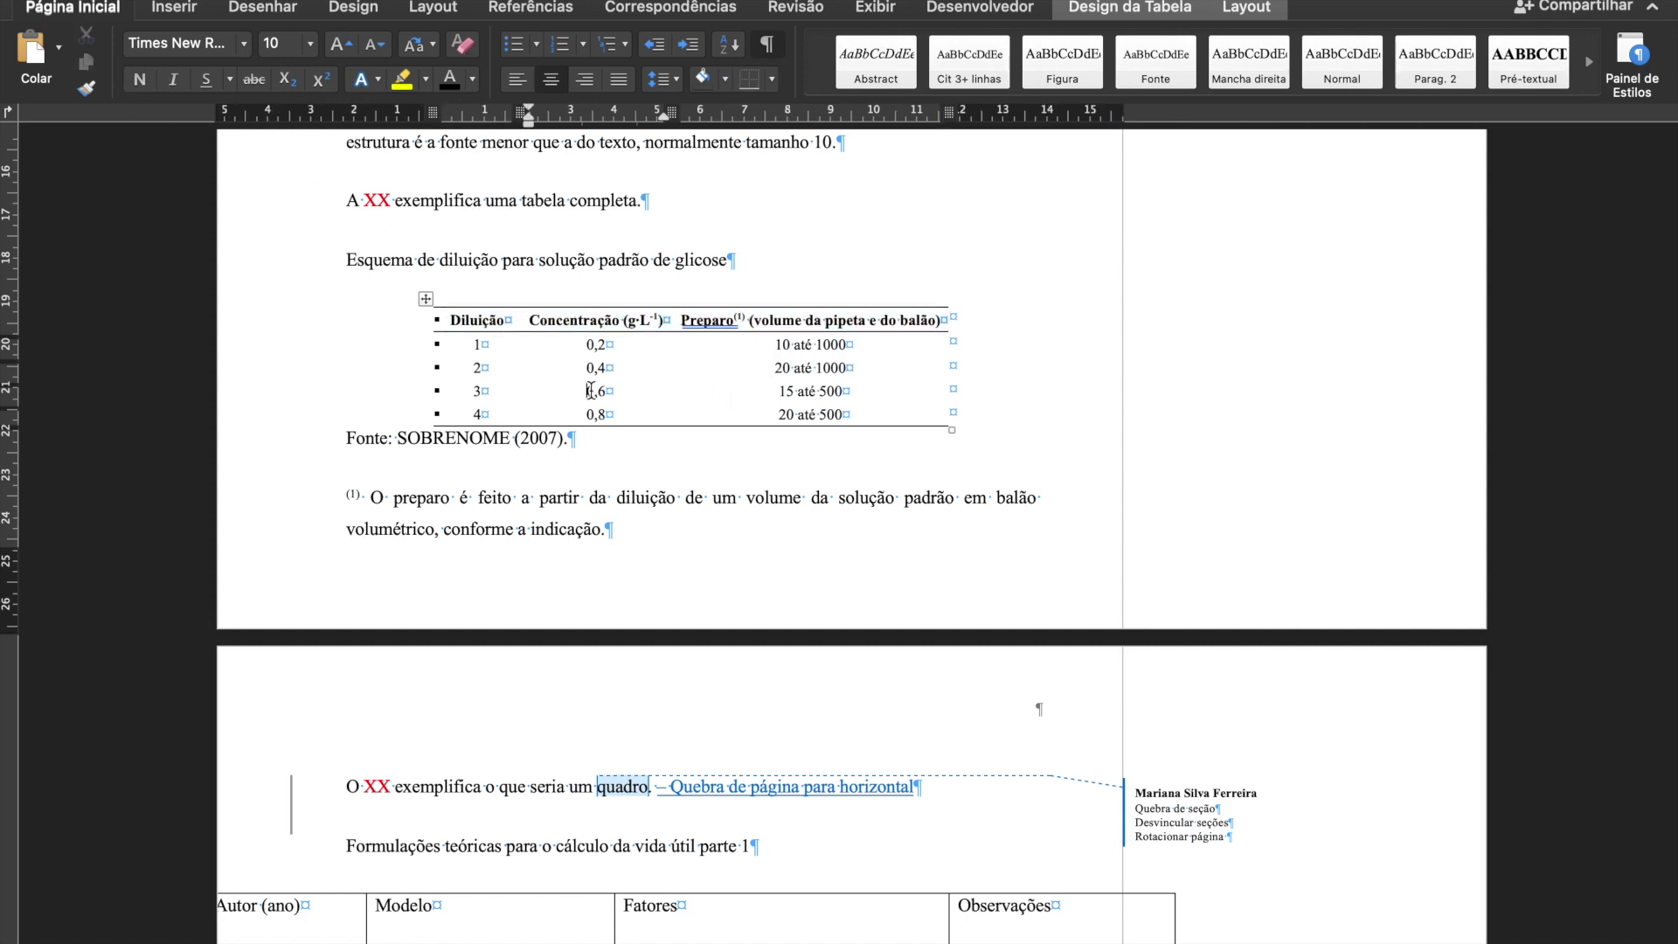
{"action": "left_click", "coordinate": [351, 434]}
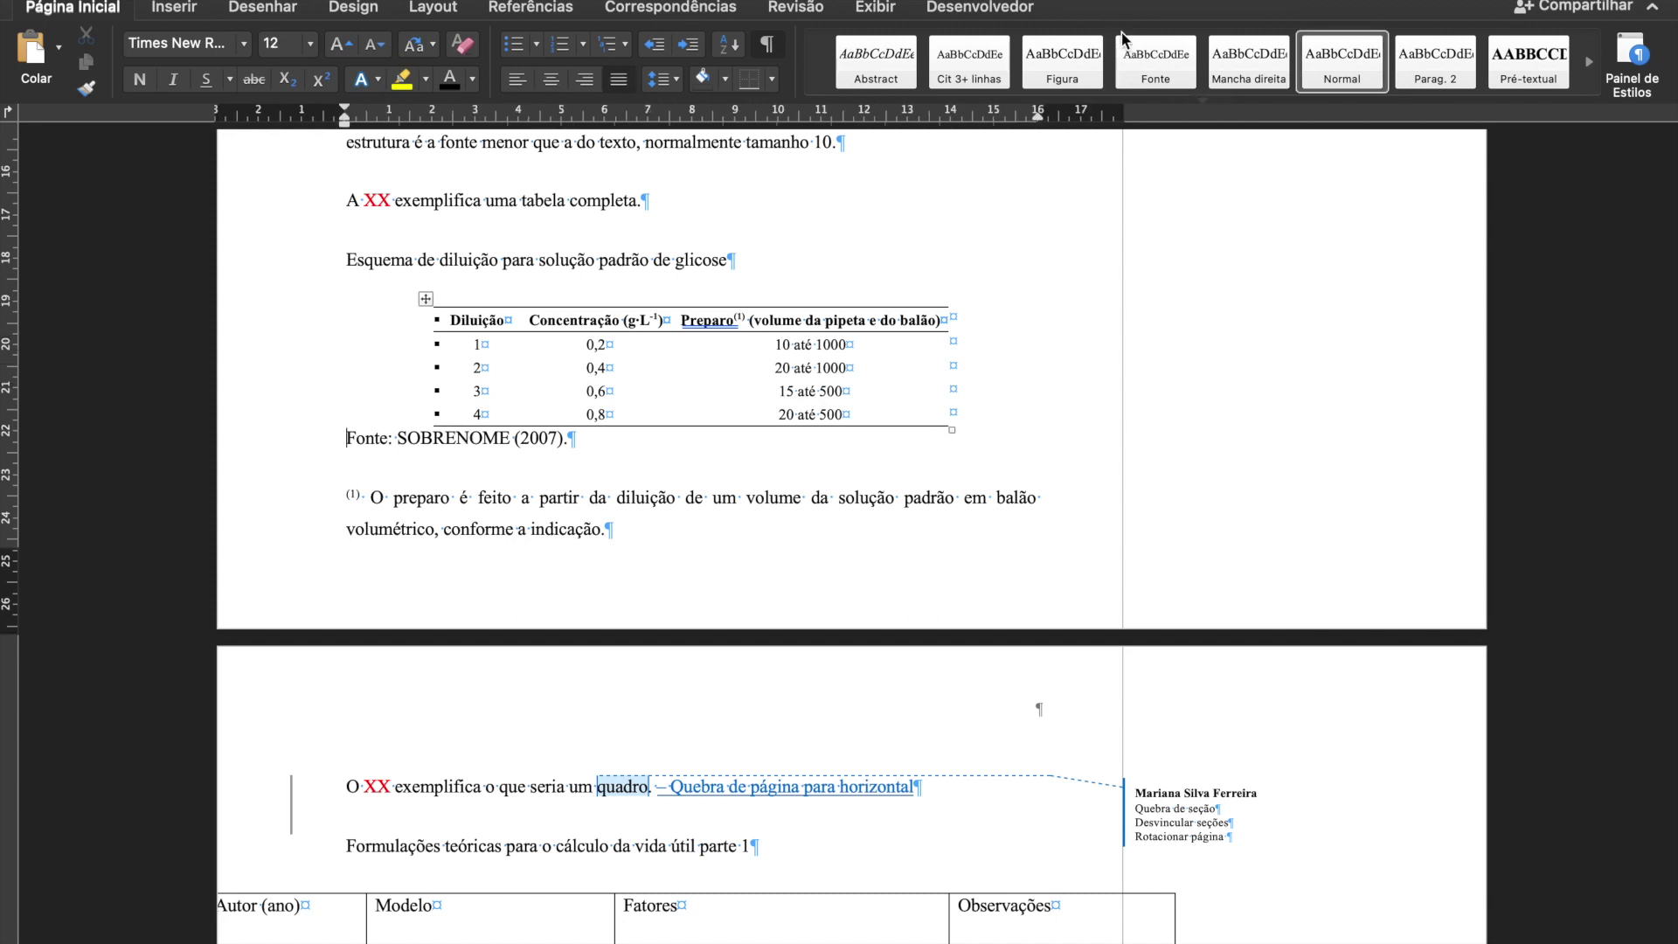
{"action": "left_click", "coordinate": [1173, 57]}
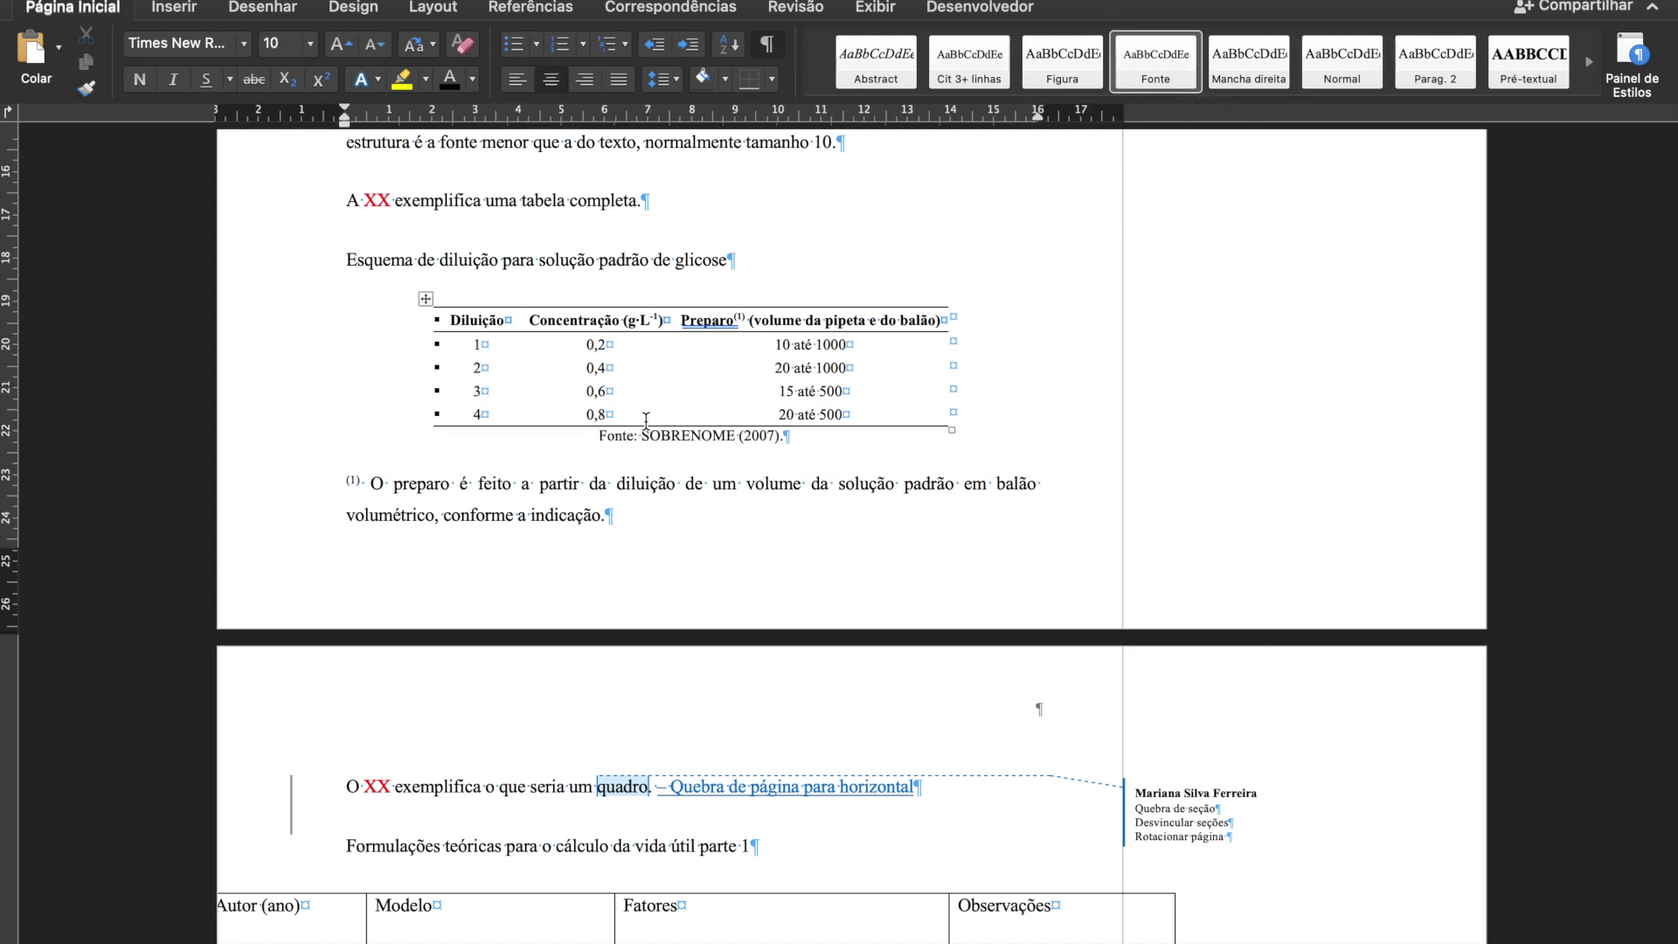
{"action": "left_click", "coordinate": [426, 299]}
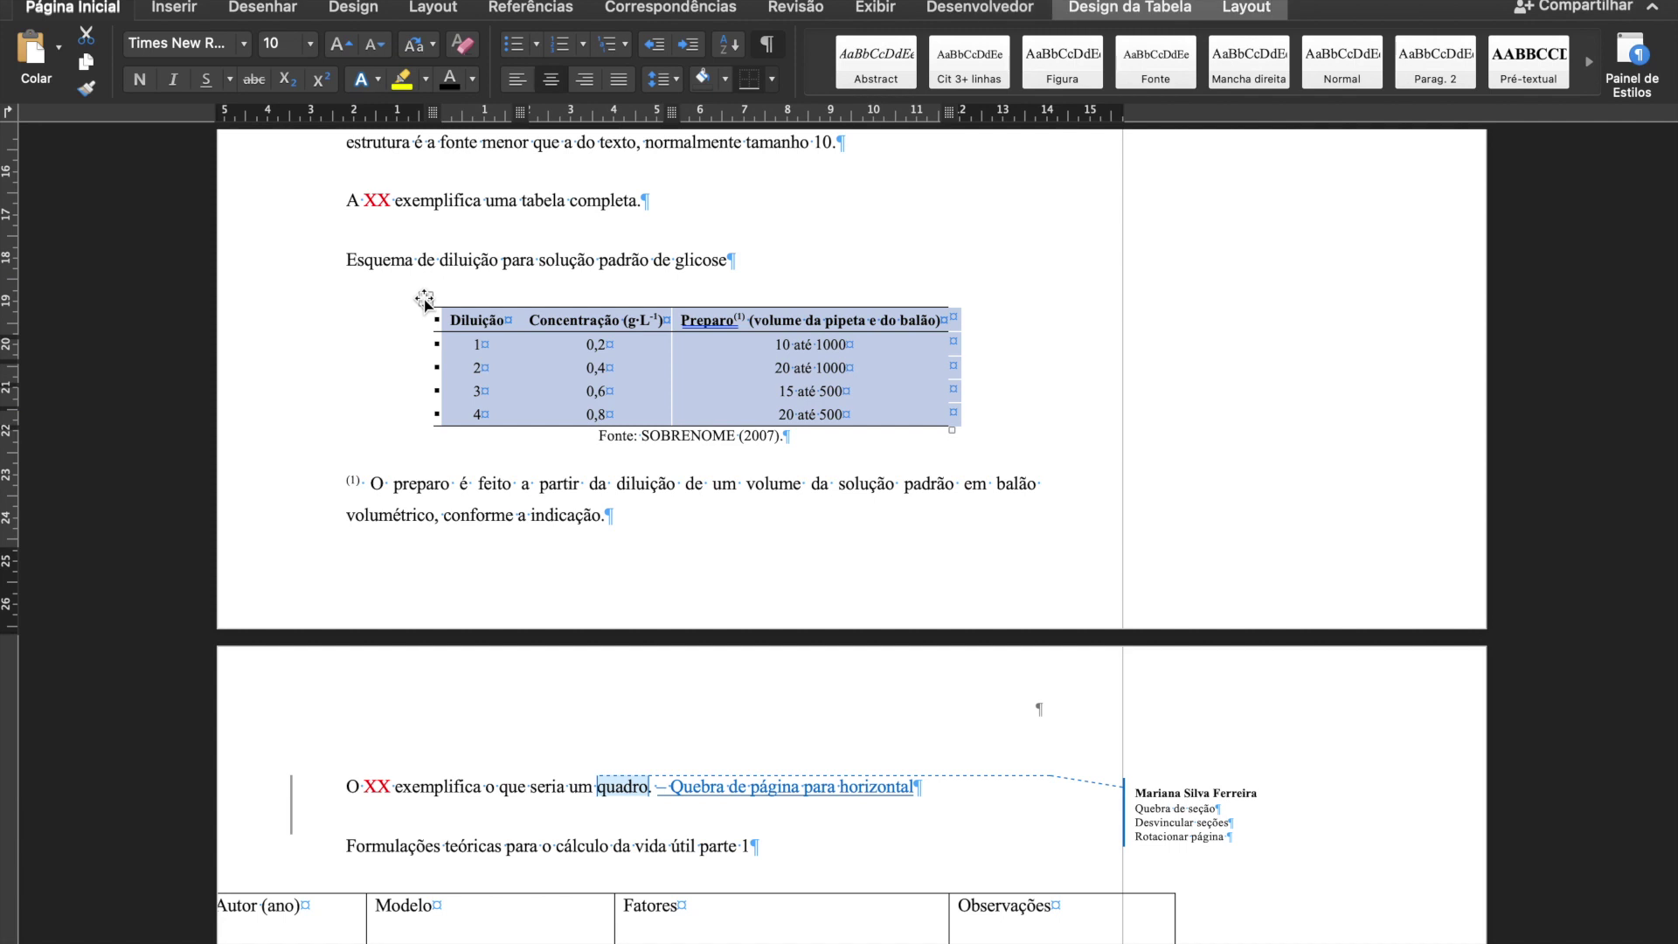
{"action": "left_click", "coordinate": [676, 384]}
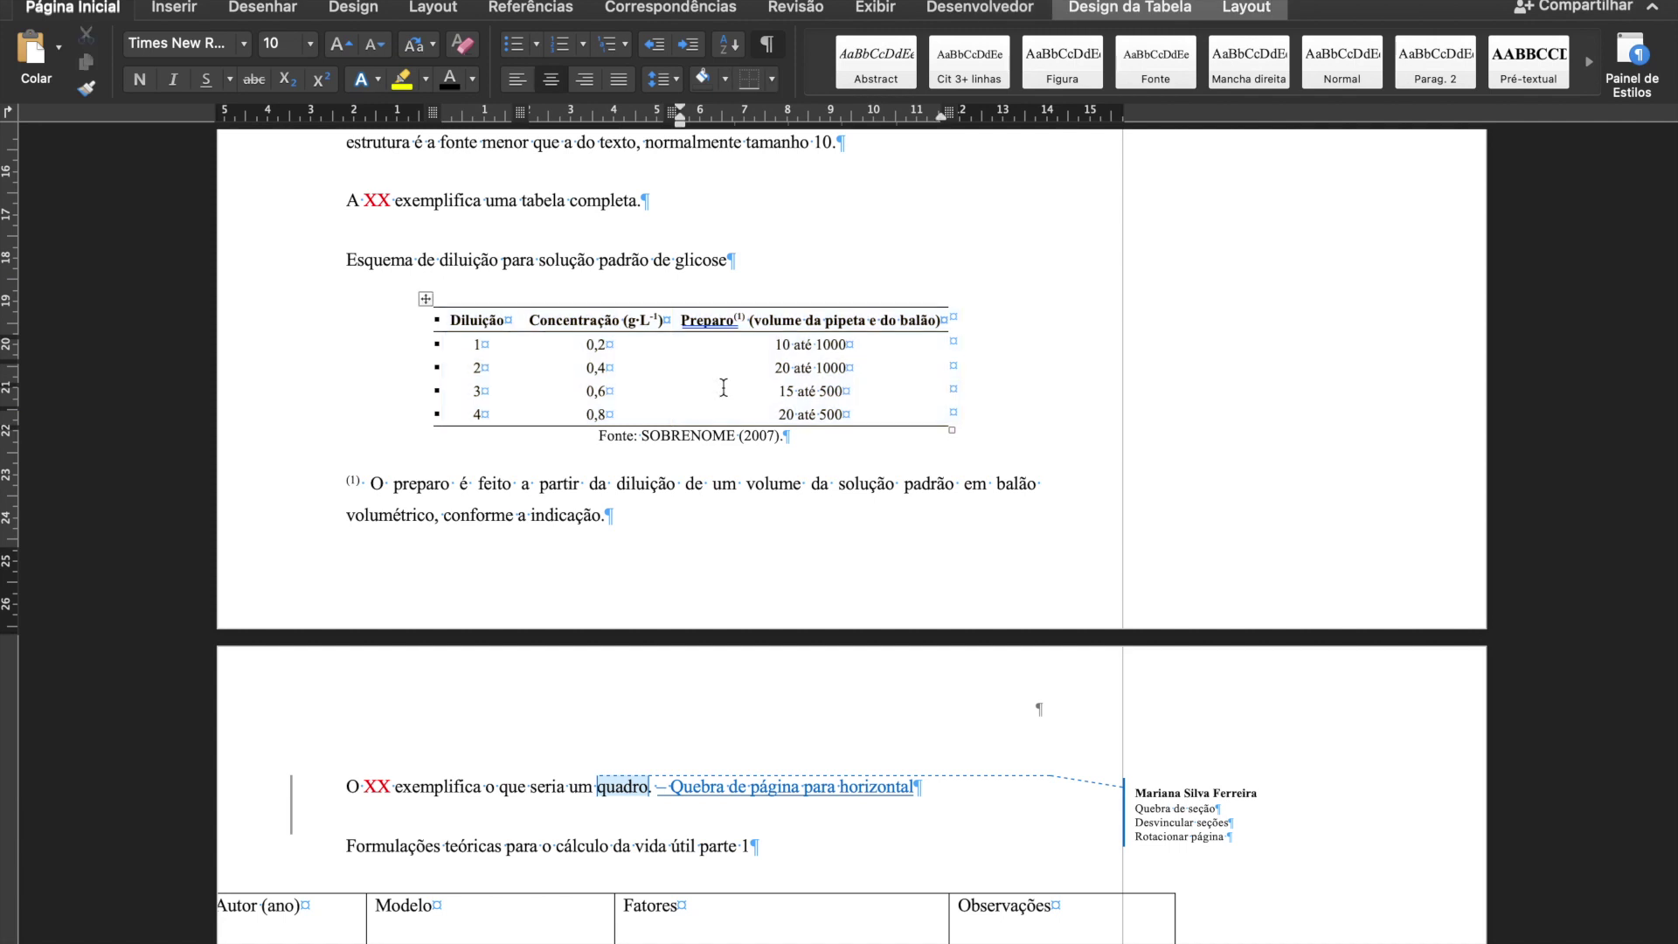
{"action": "scroll", "coordinate": [722, 387], "scroll_direction": "up", "scroll_amount": 1}
{"action": "scroll", "coordinate": [723, 388], "scroll_direction": "down", "scroll_amount": 1}
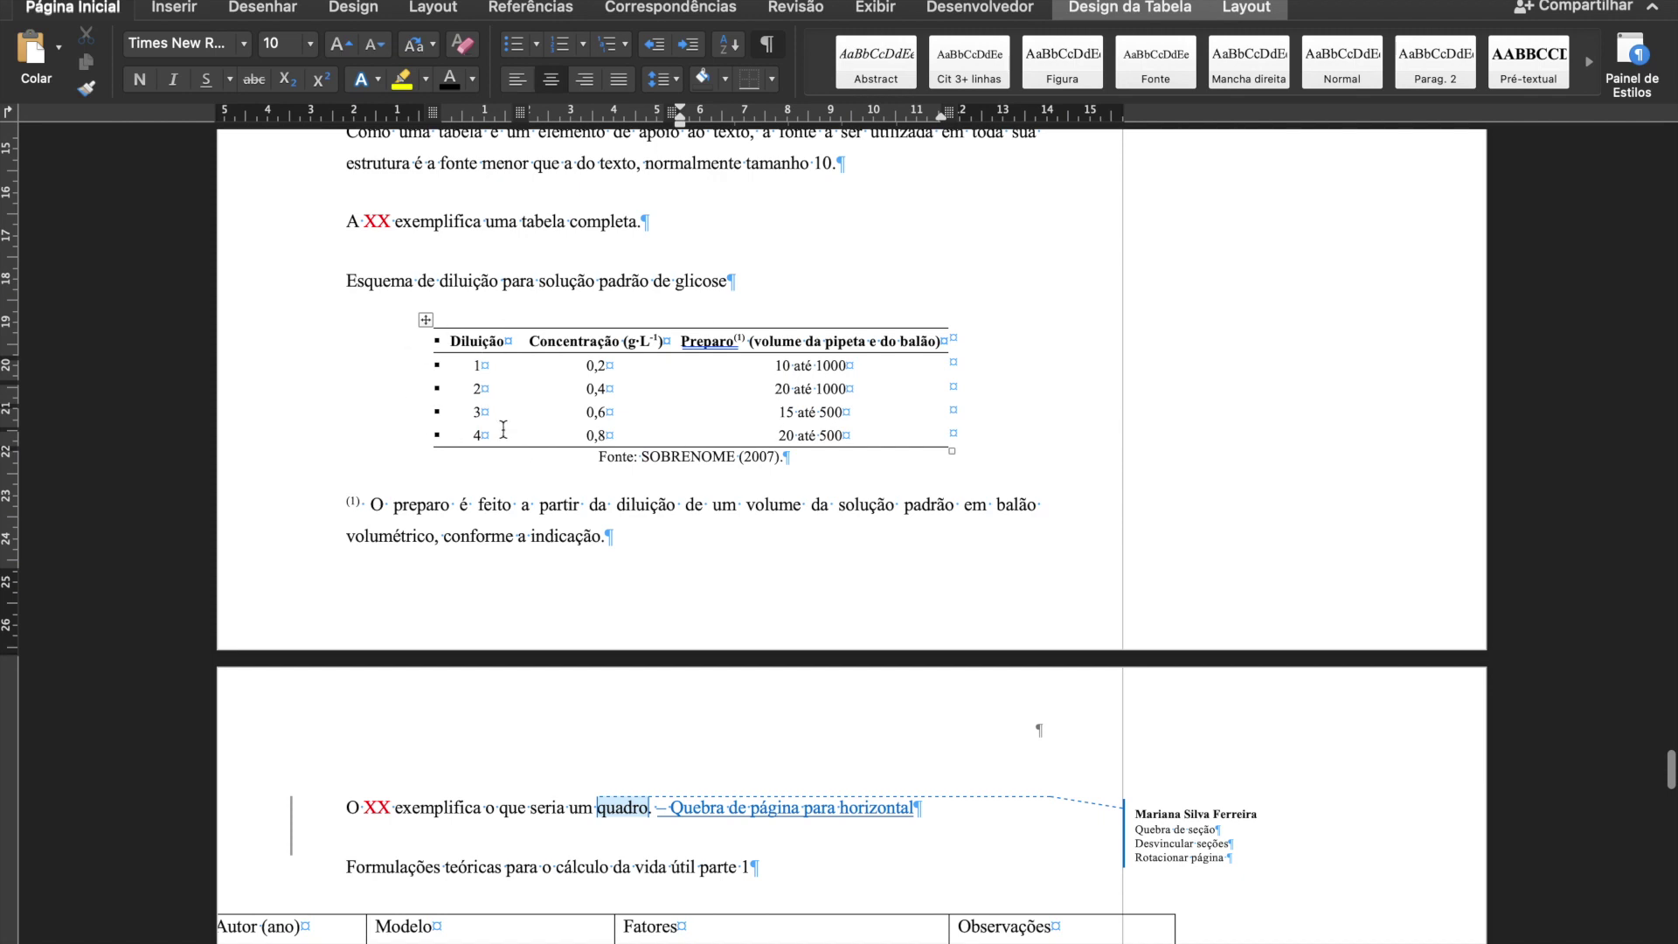
Rewrite the capitalised surname placeholder in the table's source line as "Sobrenome".
{"action": "double_click", "coordinate": [701, 463]}
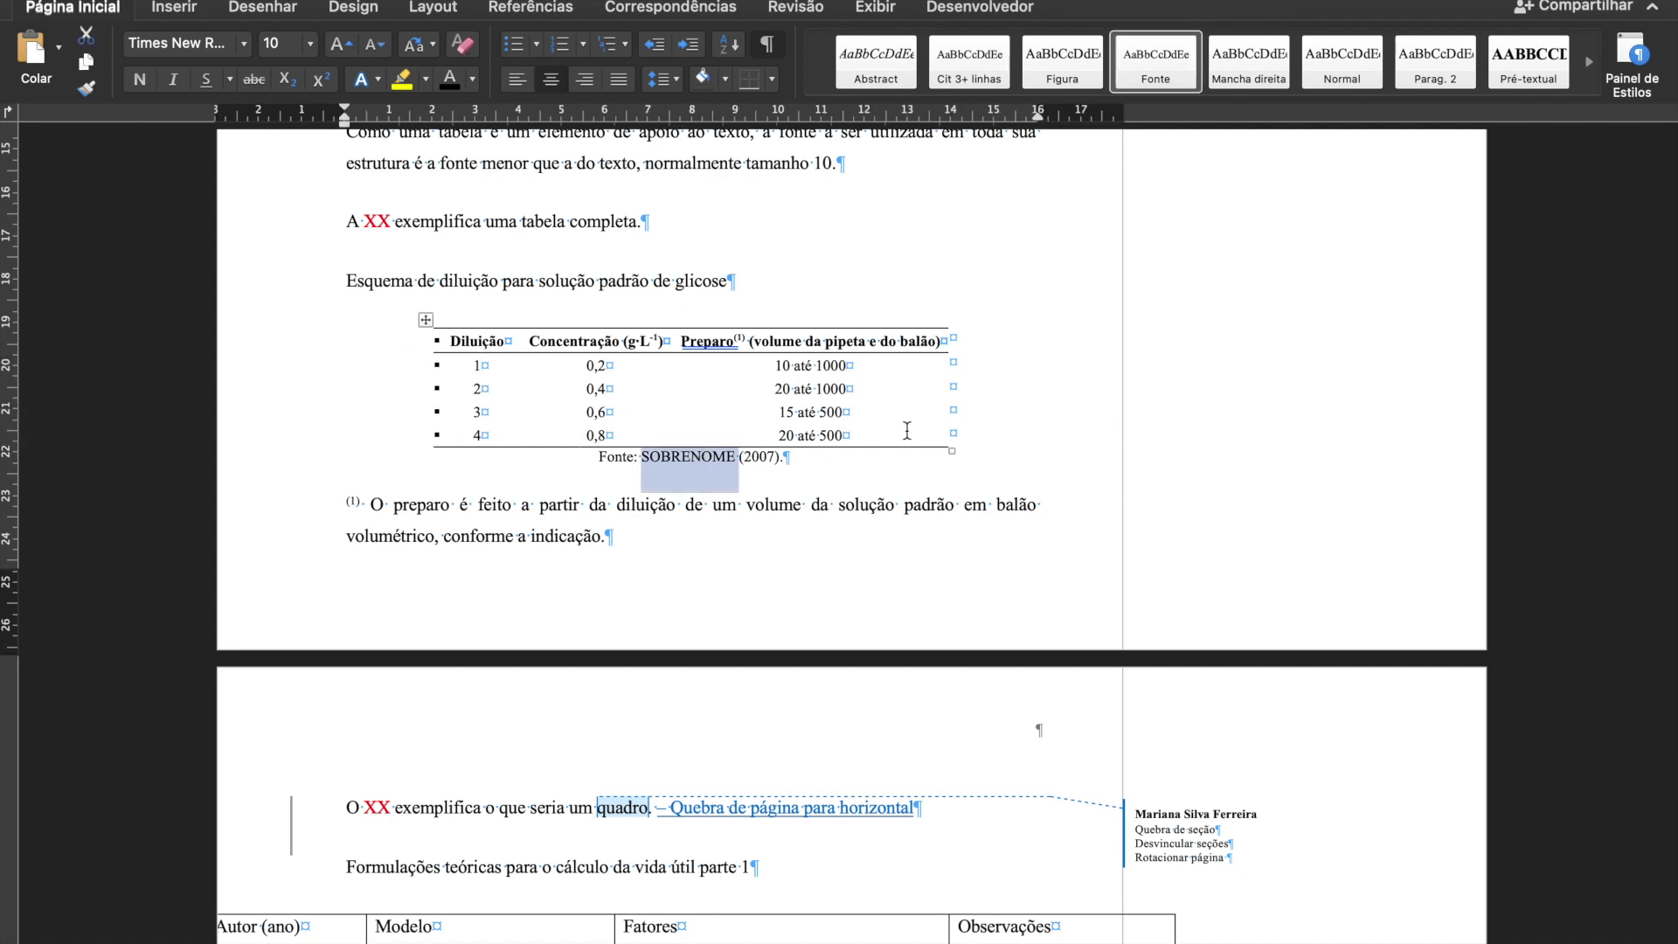
{"action": "type", "text": "Sobren"}
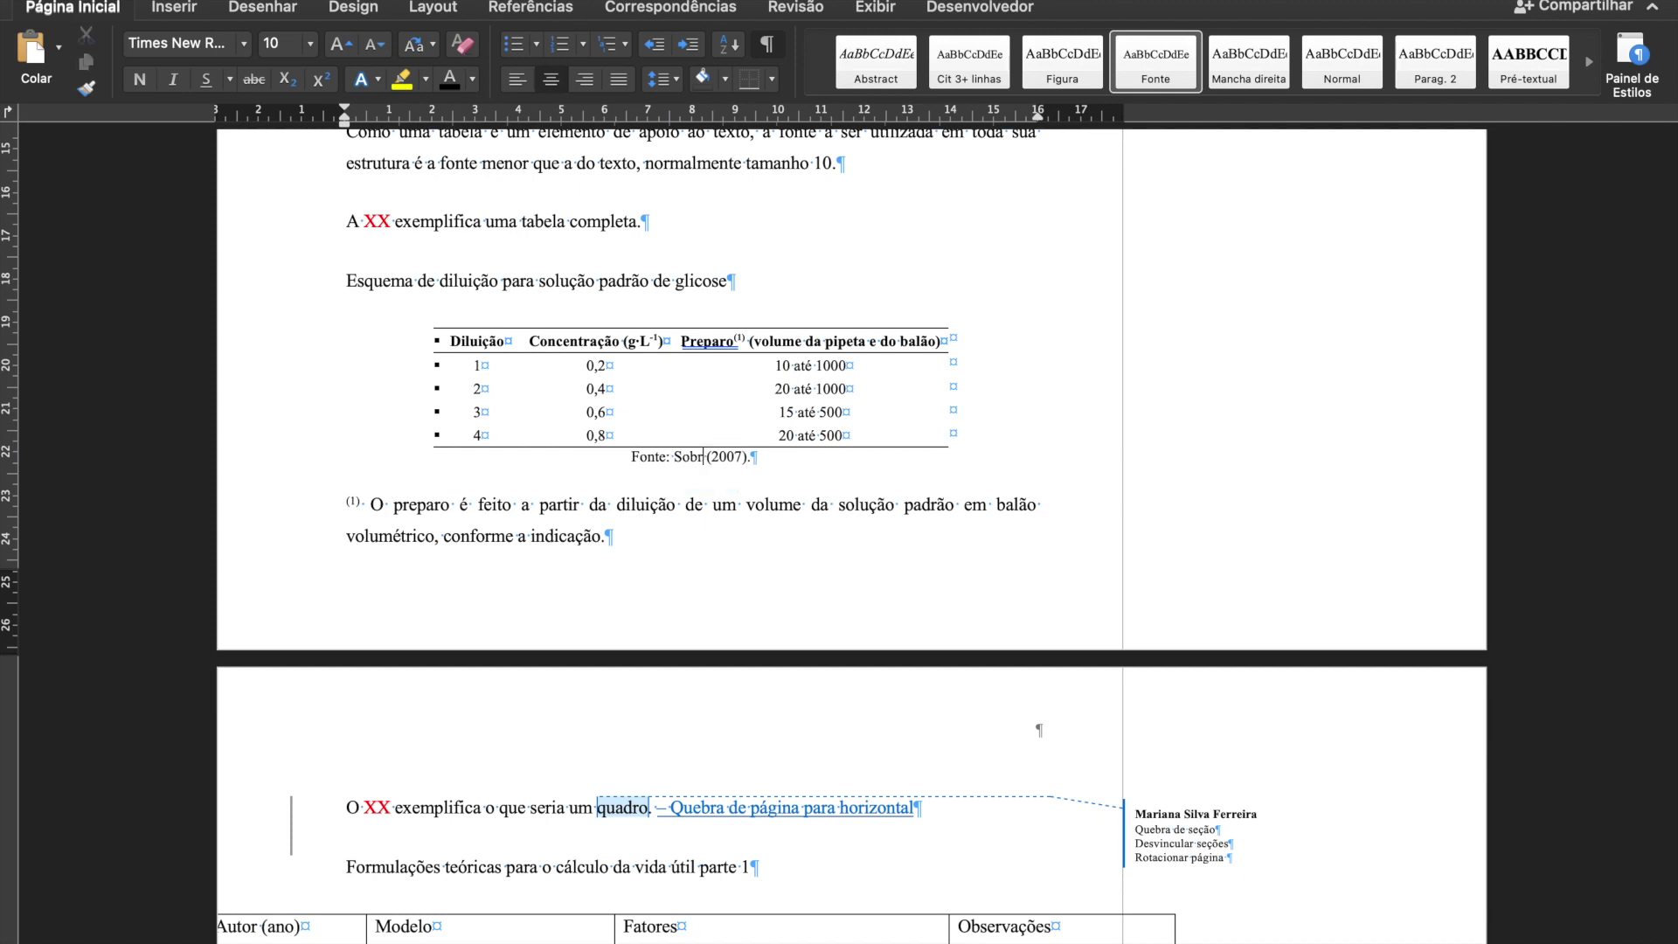
{"action": "type", "text": "ome"}
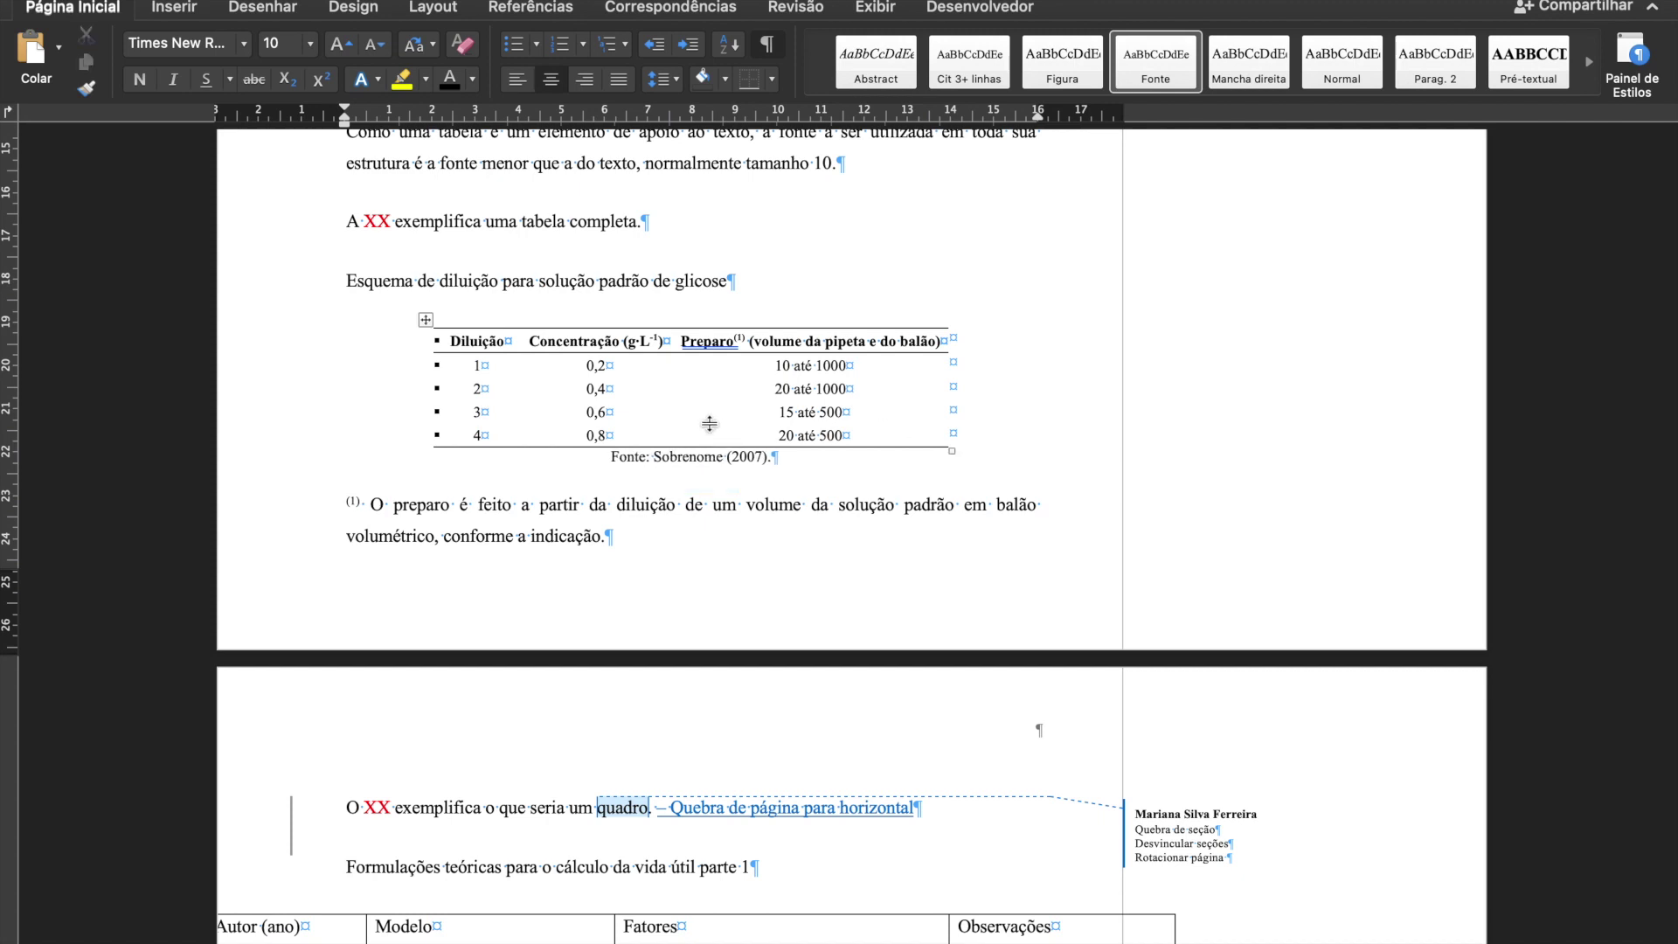
{"action": "left_click", "coordinate": [778, 458]}
Merge the (1) preparation note into the source line's paragraph, keeping it on its own line with a manual line break.
{"action": "left_click", "coordinate": [367, 503]}
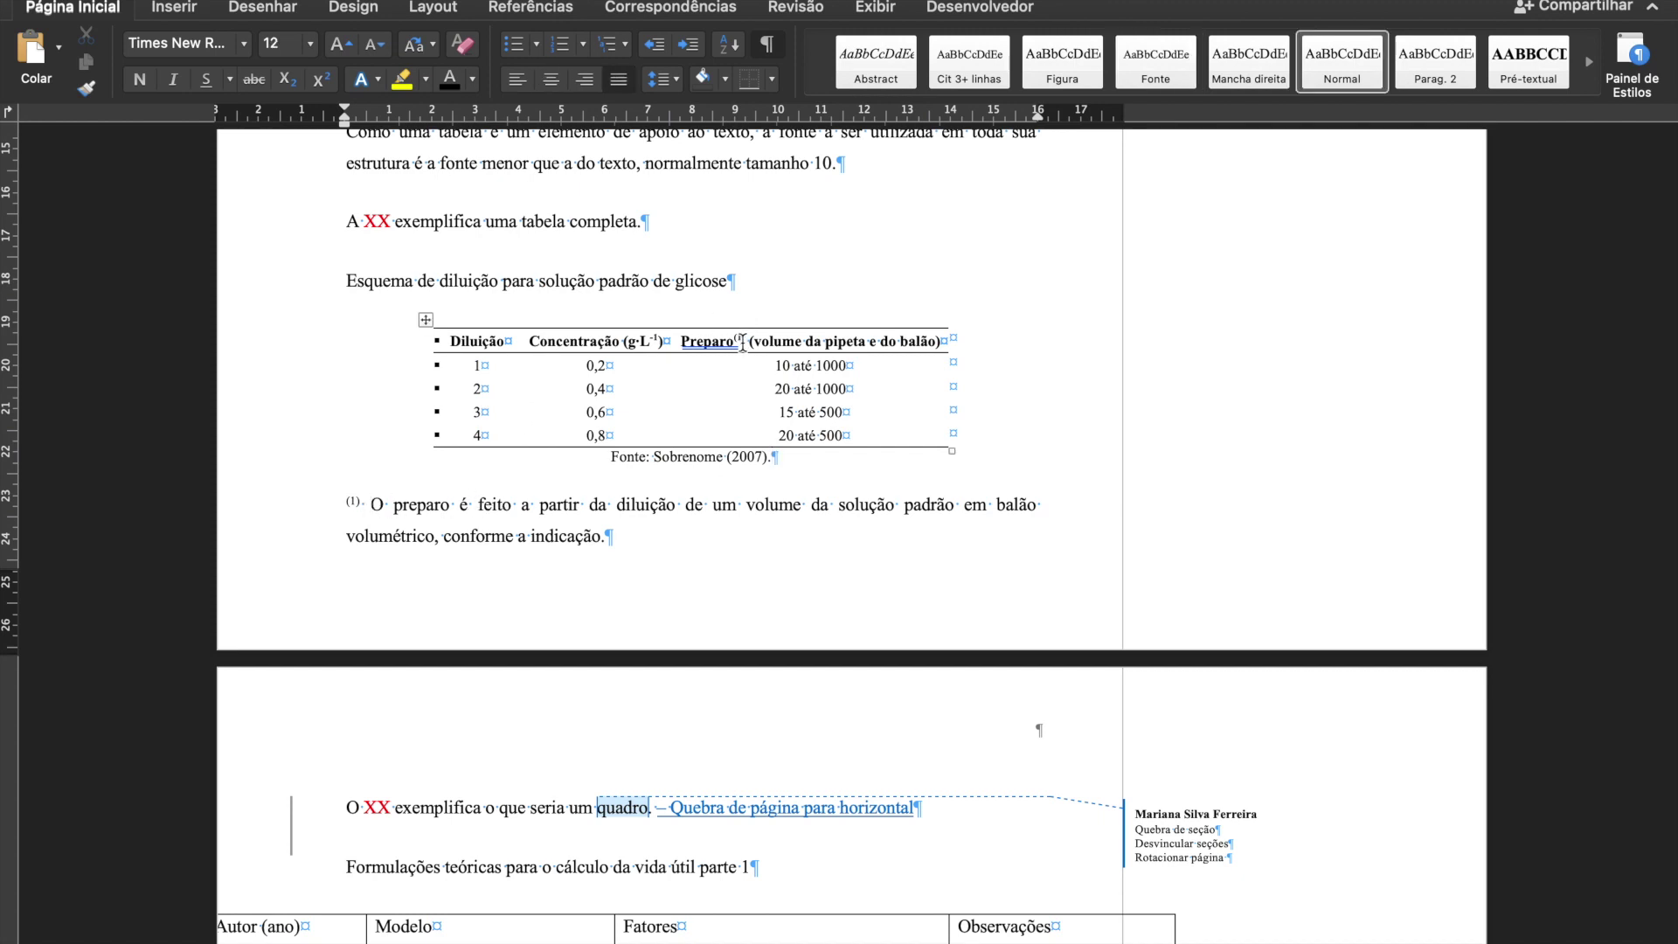
{"action": "left_click", "coordinate": [742, 341]}
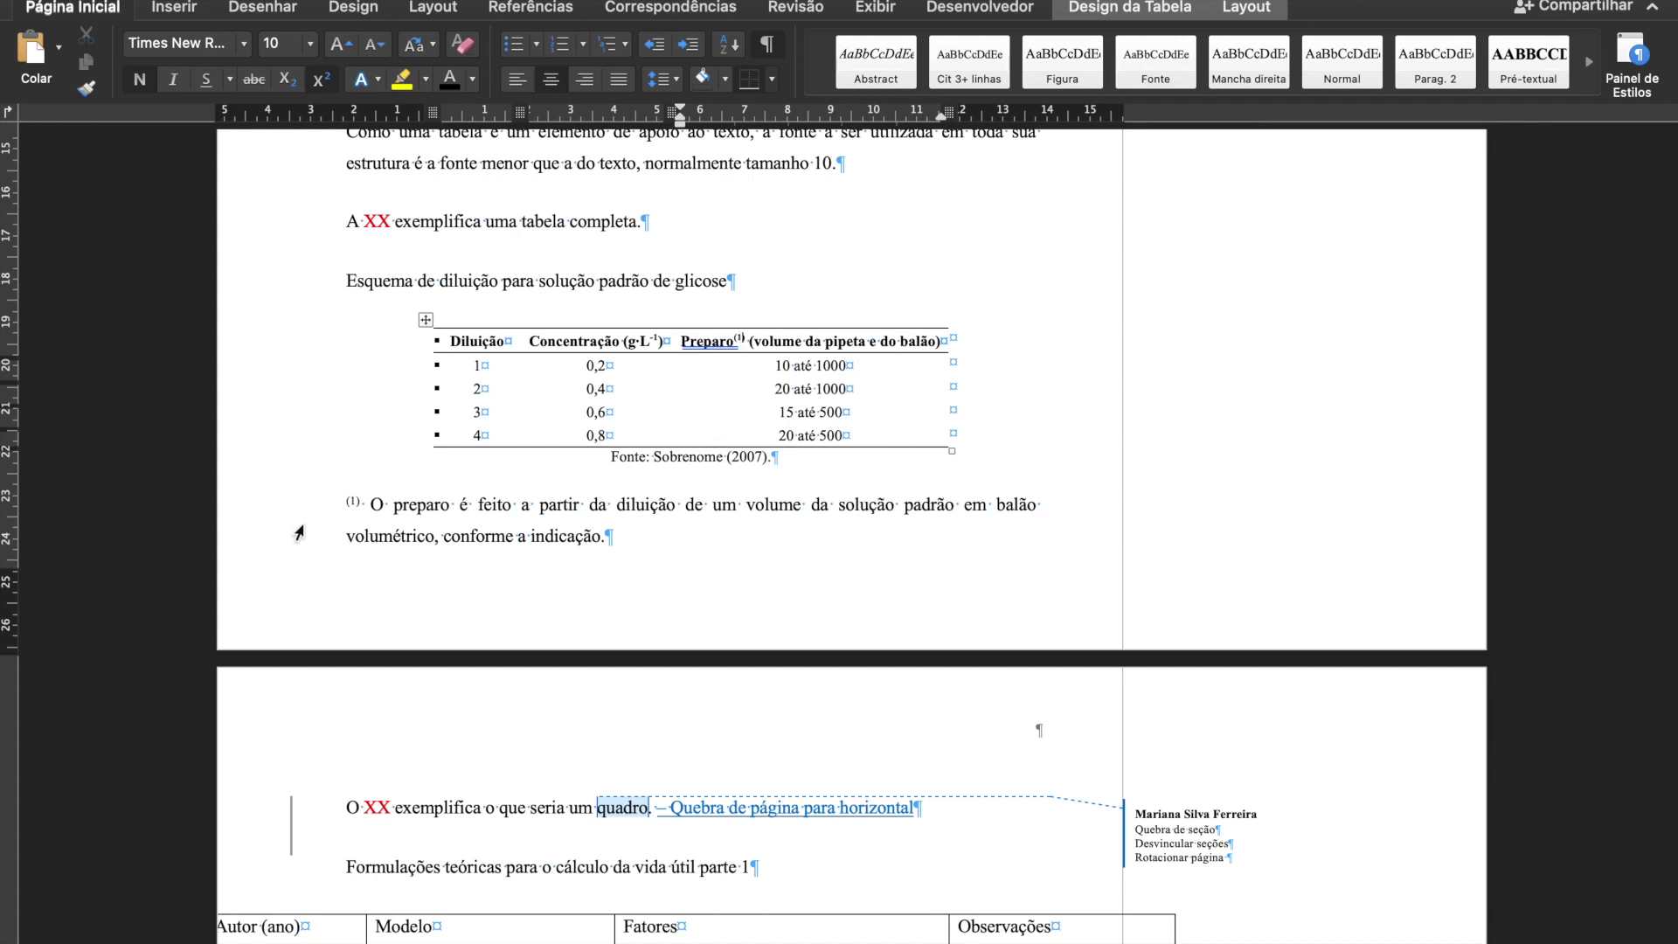
{"action": "left_click", "coordinate": [344, 508]}
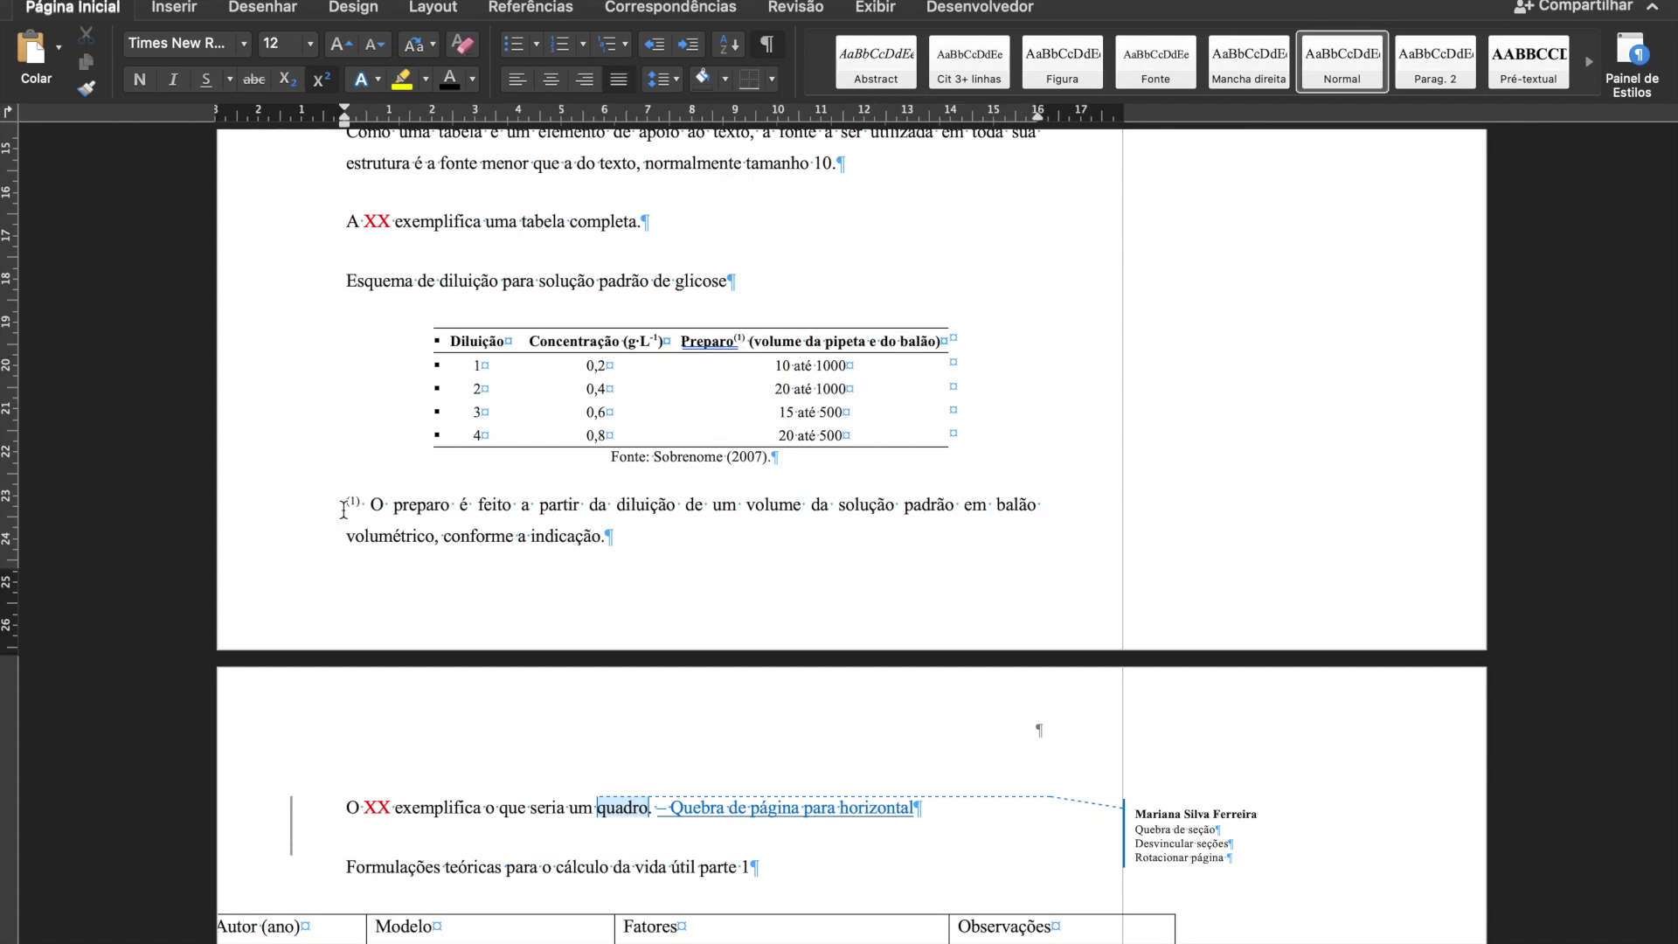
{"action": "key", "text": "BackSpace"}
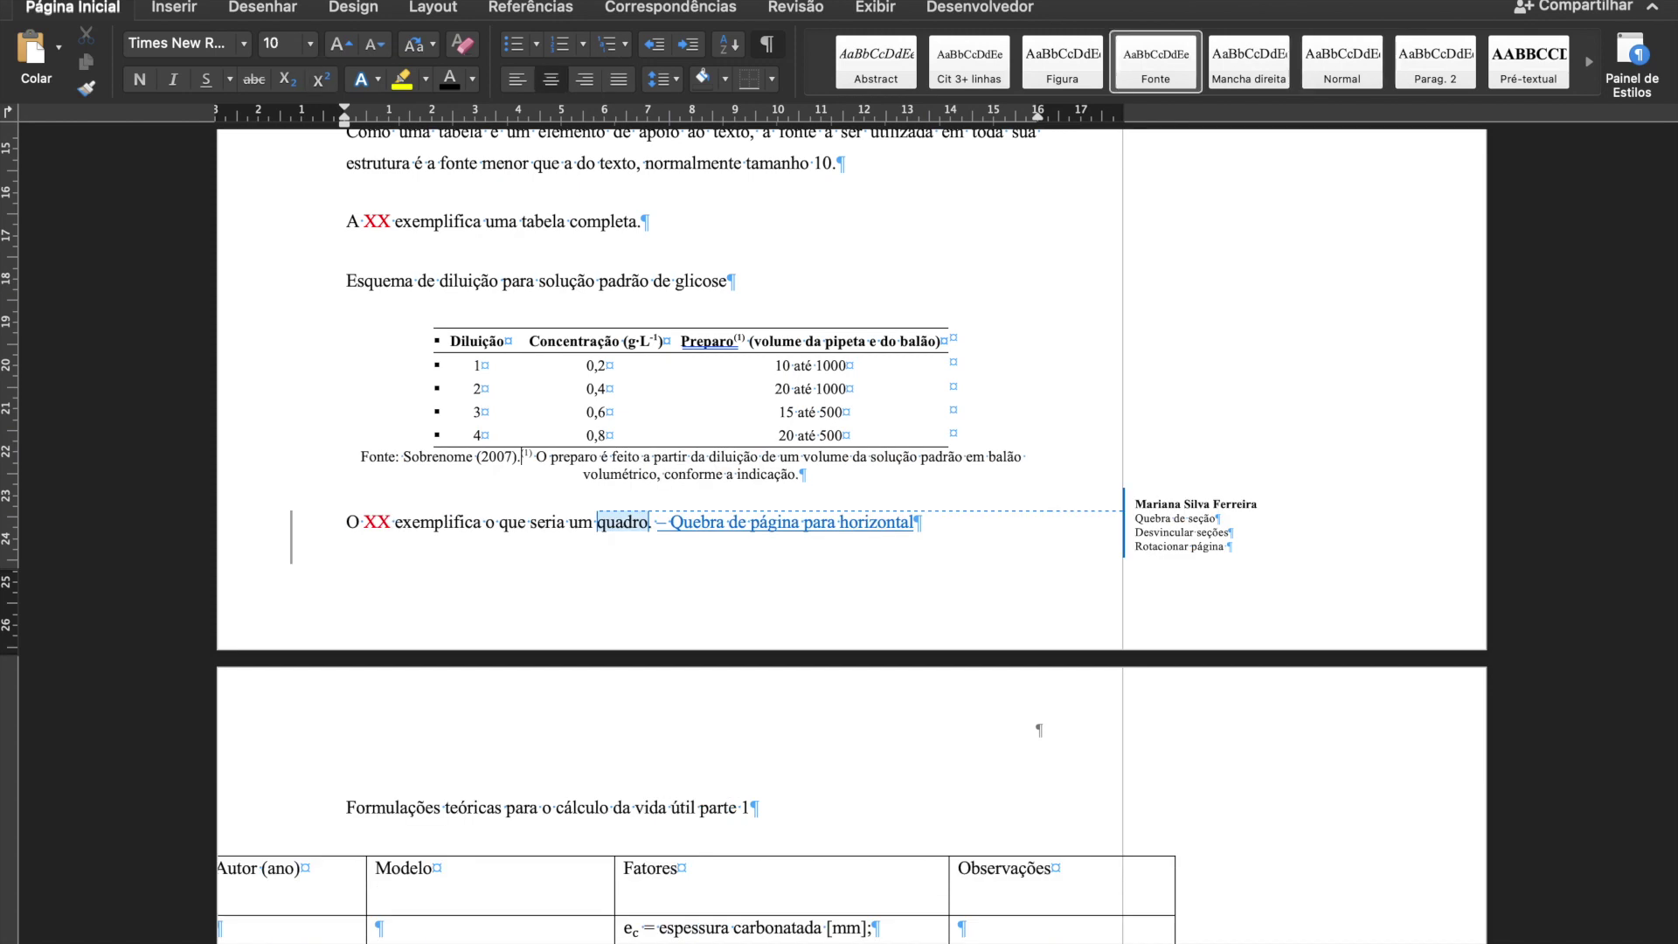
{"action": "key", "text": "shift+Return"}
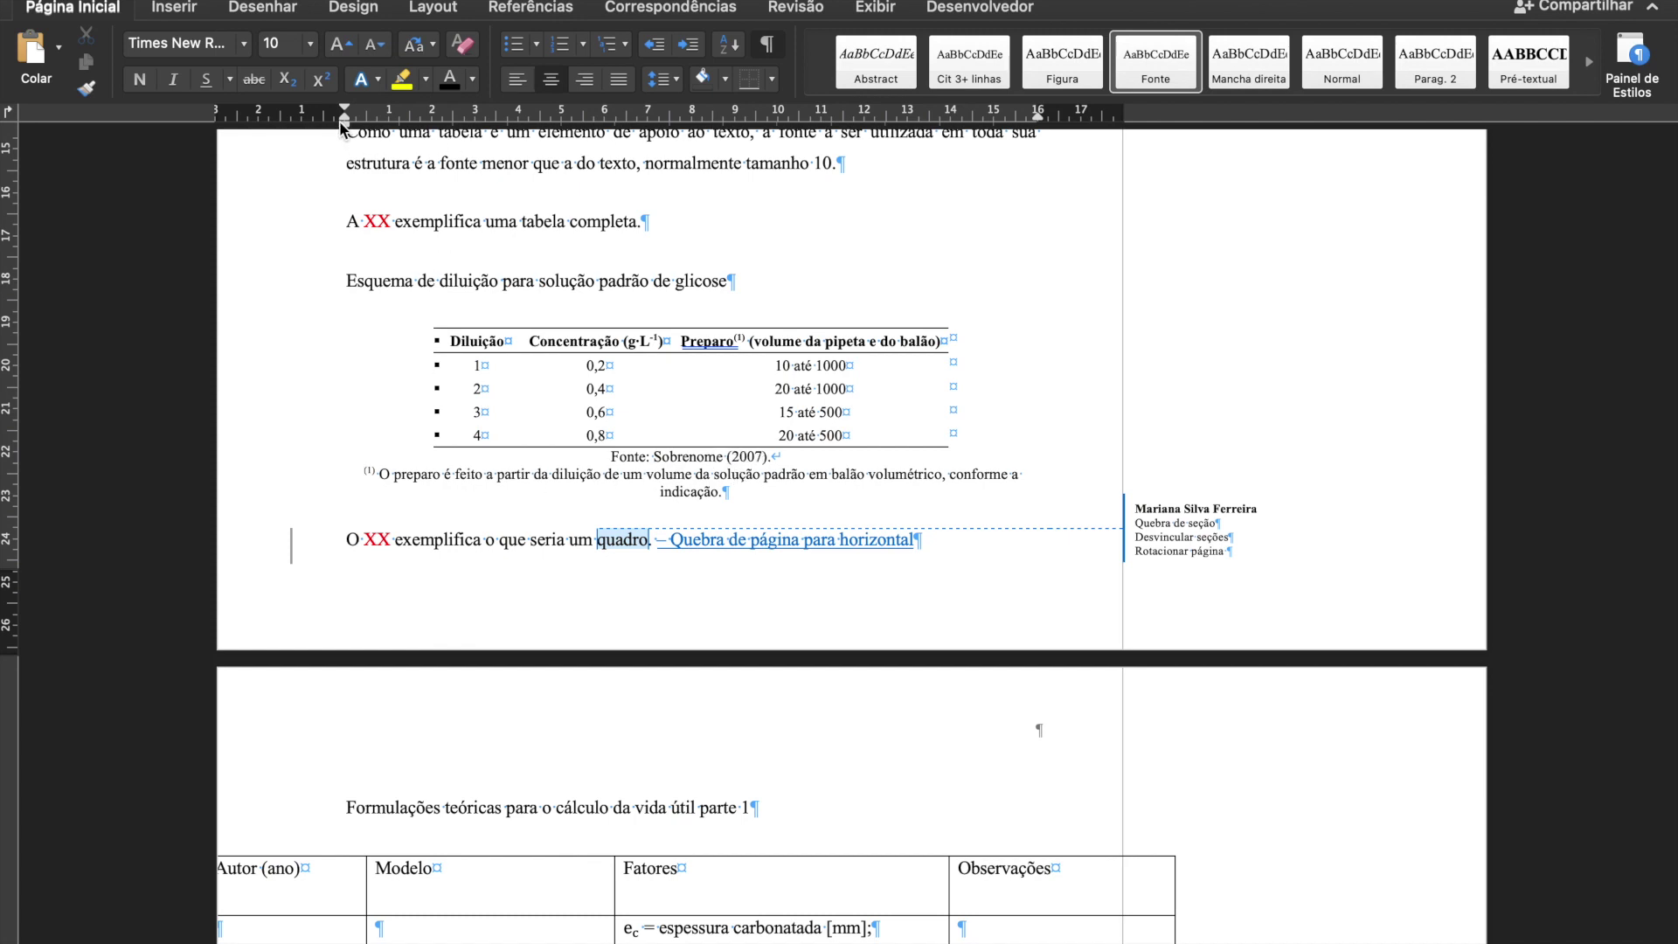
Set the source and note paragraph's left indent at 2 cm and right indent at 14 cm, in line with the table's edges.
{"action": "left_click_drag", "start_coordinate": [343, 114], "coordinate": [432, 113]}
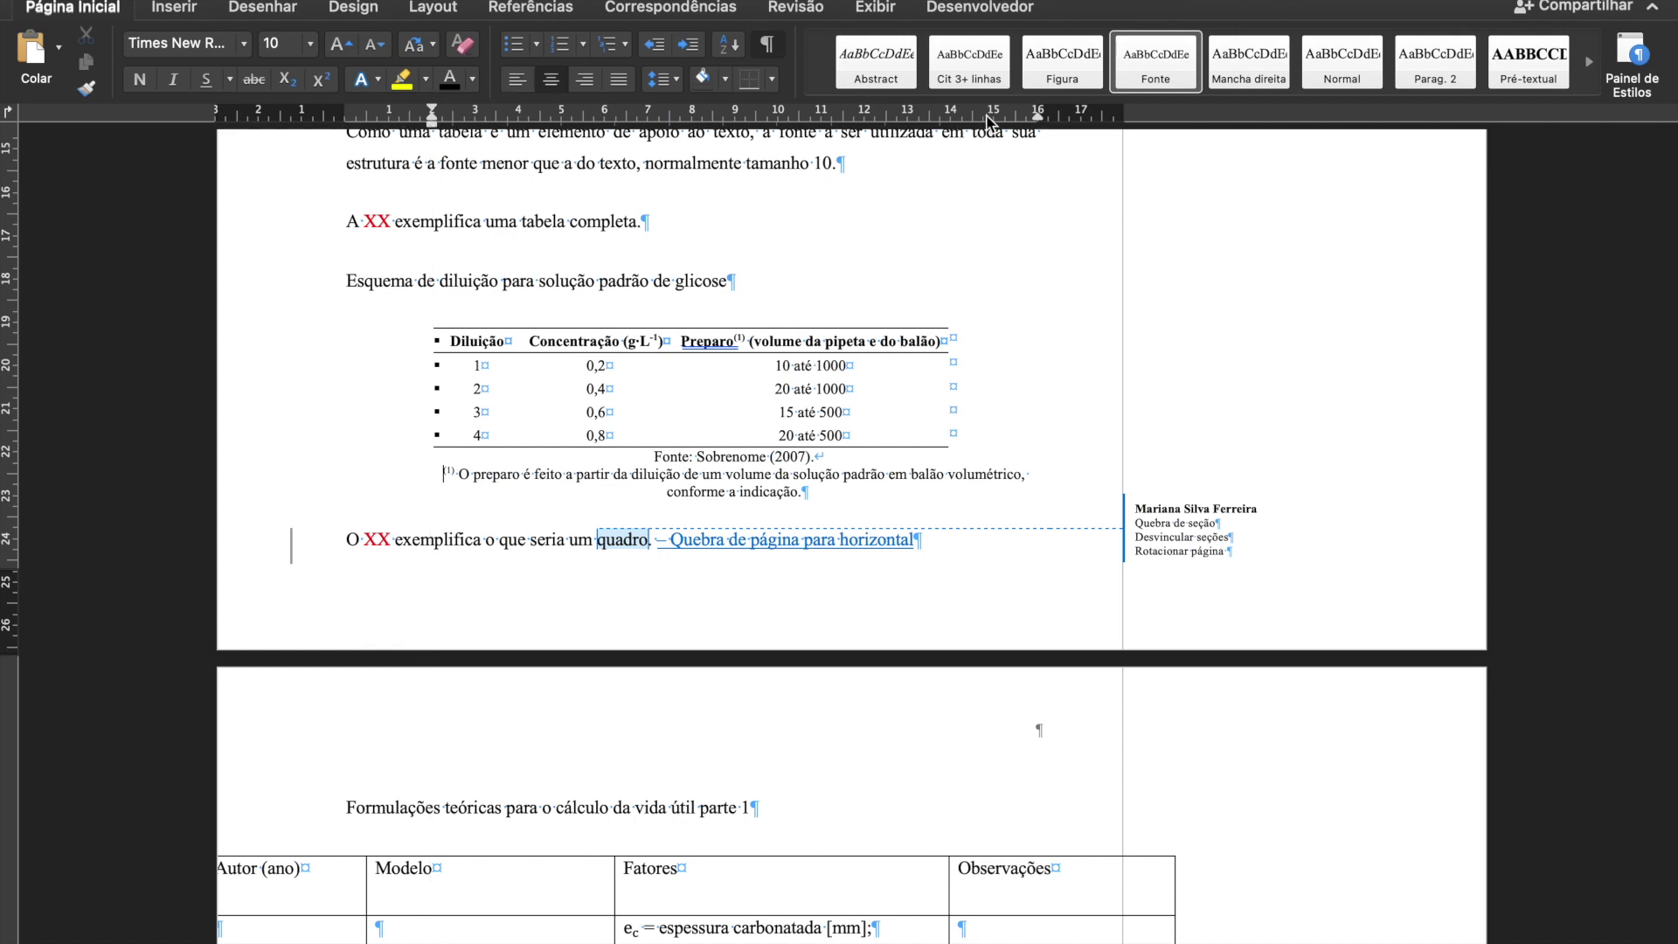
{"action": "mouse_move", "coordinate": [1034, 123]}
{"action": "left_mouse_down"}
{"action": "mouse_move", "coordinate": [940, 138]}
{"action": "mouse_move", "coordinate": [954, 140]}
{"action": "left_mouse_up"}
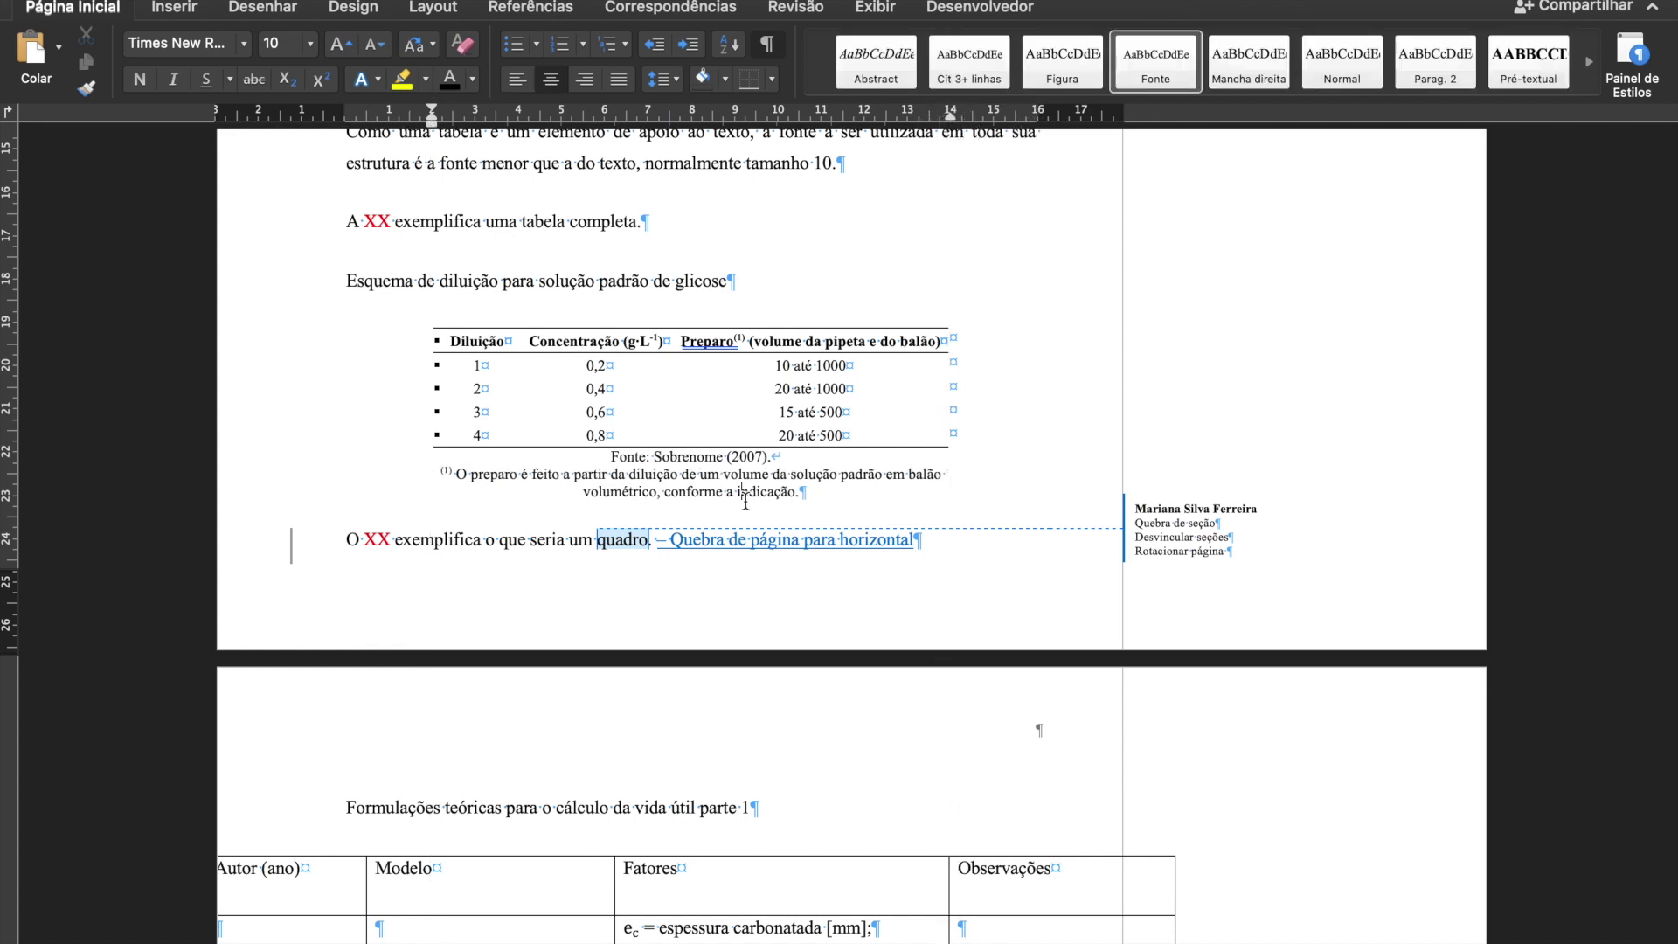
{"action": "scroll", "coordinate": [664, 459], "scroll_direction": "up", "scroll_amount": 2}
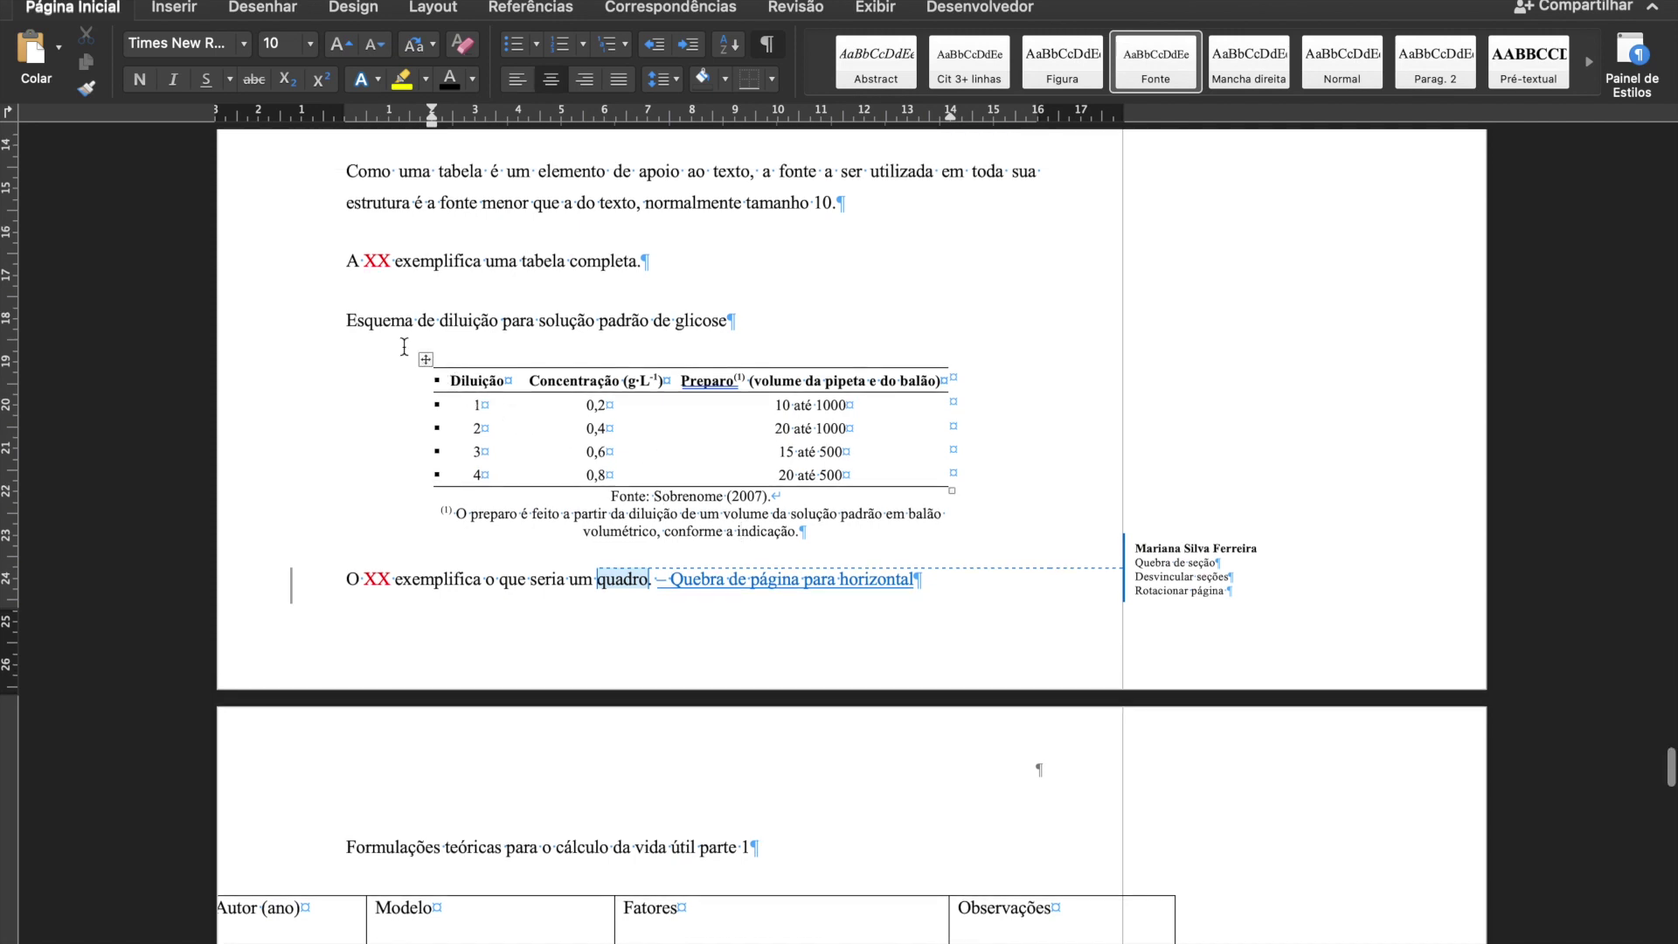
Remove the plain title text "Esquema de diluição para solução padrão de glicose" above the dilution table.
{"action": "left_click_drag", "start_coordinate": [349, 319], "coordinate": [734, 320]}
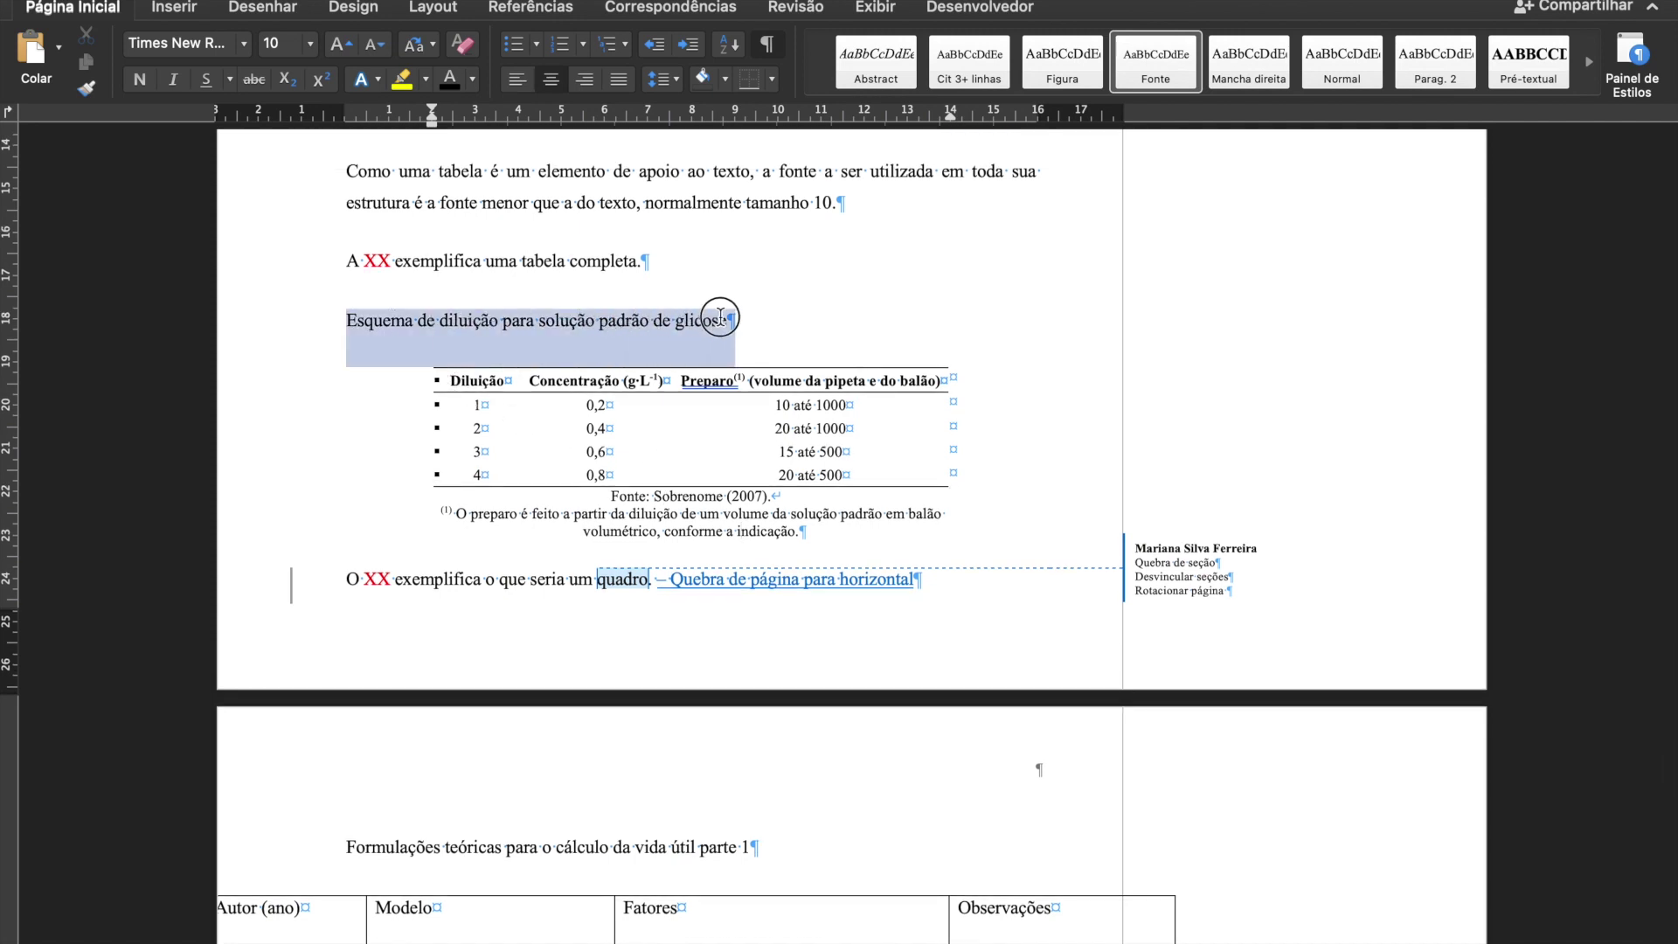
{"action": "key", "text": "Delete"}
{"action": "left_click", "coordinate": [440, 384]}
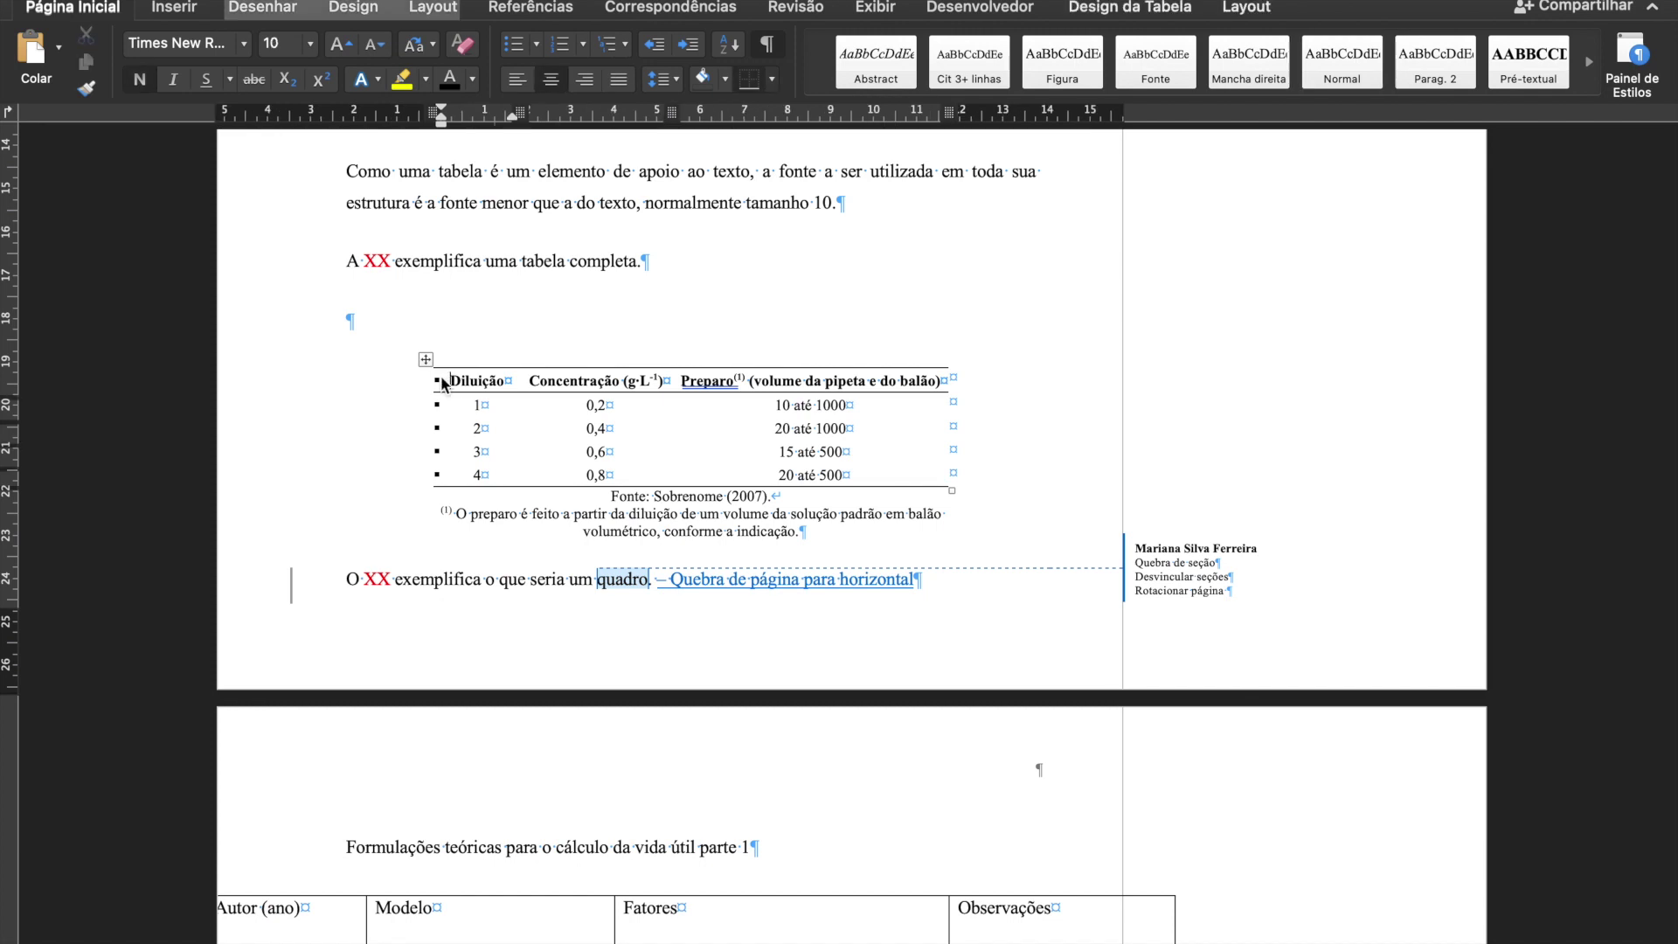
Insert a caption above the dilution table with the label Tabela and the text "- Esquema de diluição para solução padrão de glicose".
{"action": "left_click", "coordinate": [426, 359]}
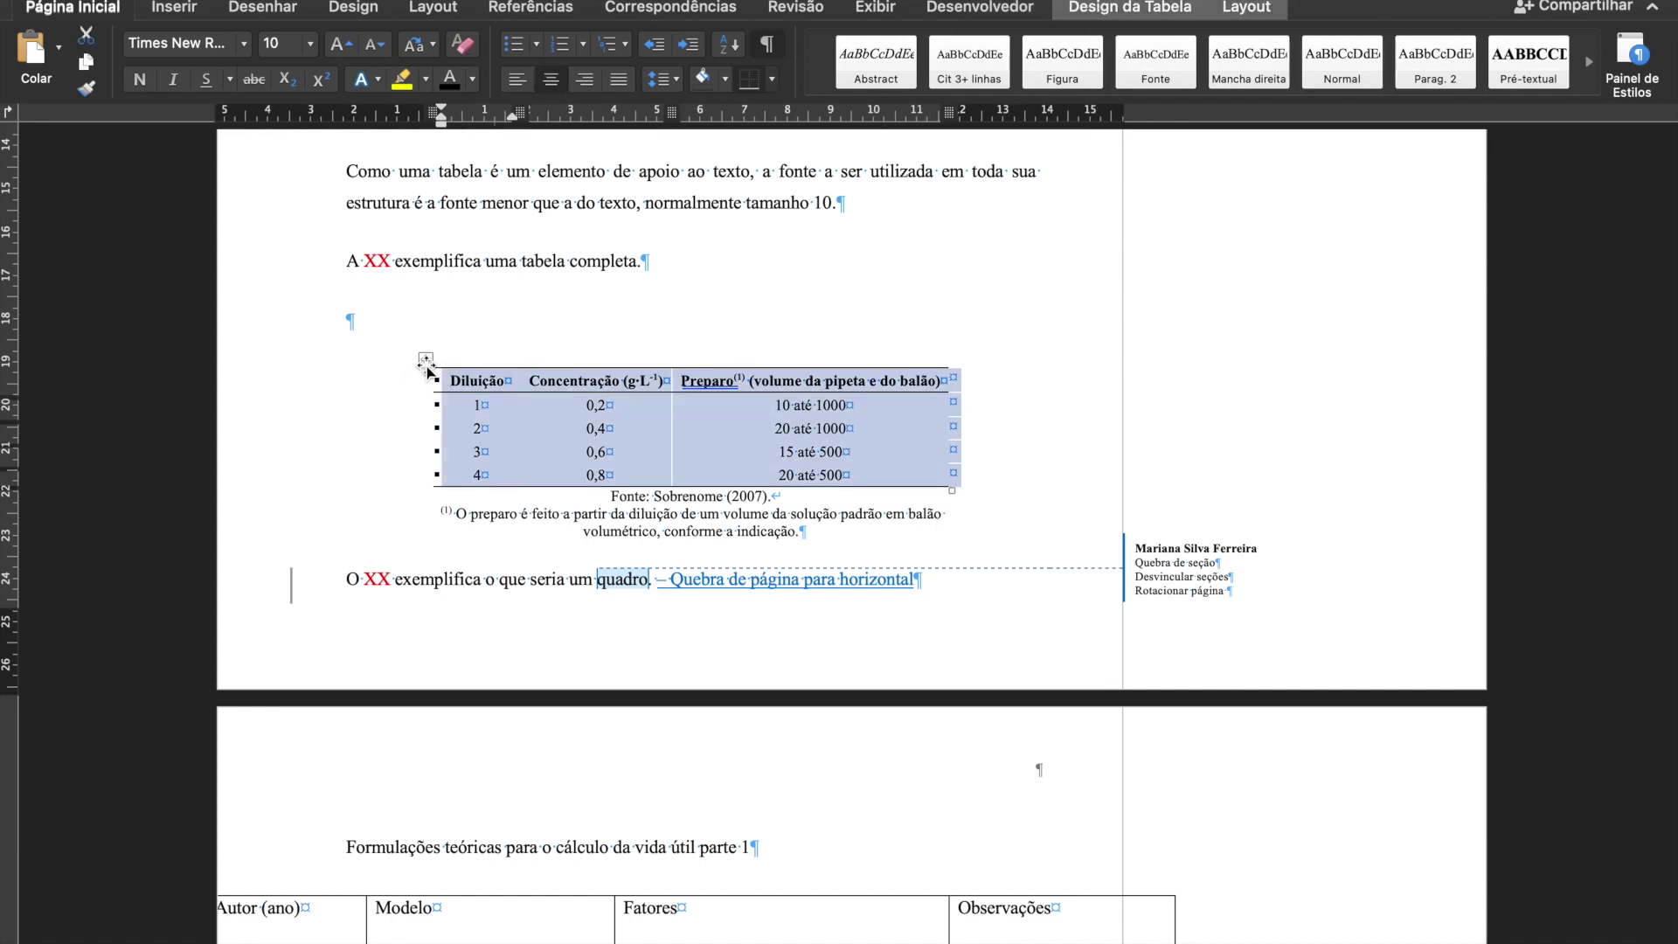
{"action": "right_click", "coordinate": [428, 364]}
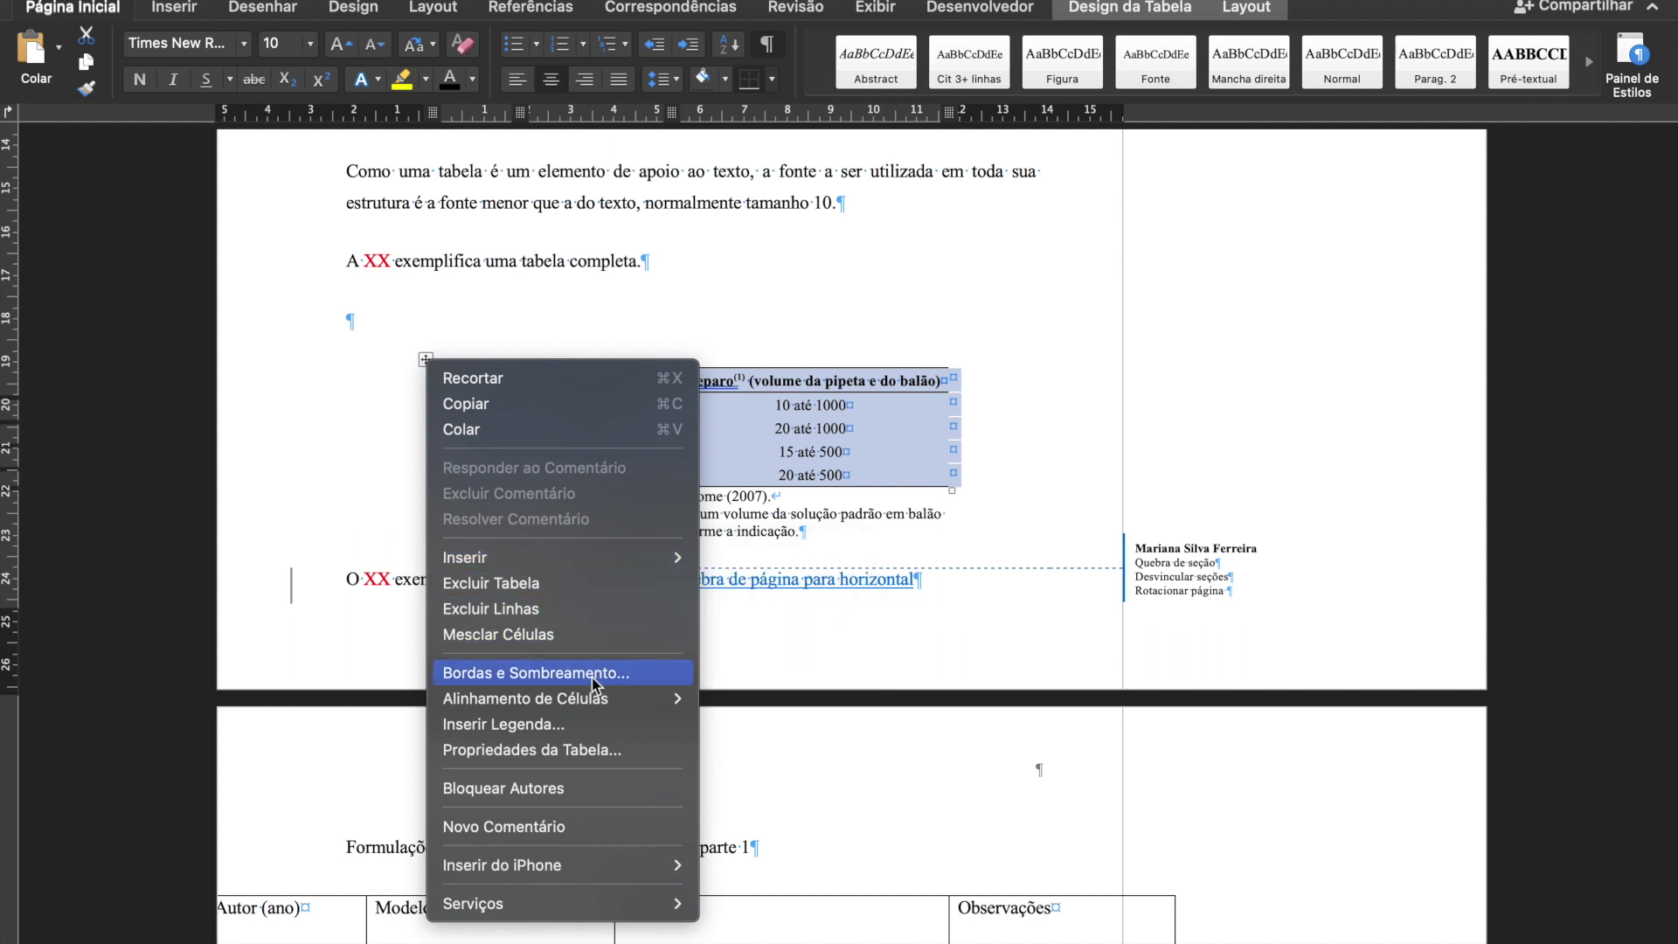
{"action": "left_click", "coordinate": [796, 424]}
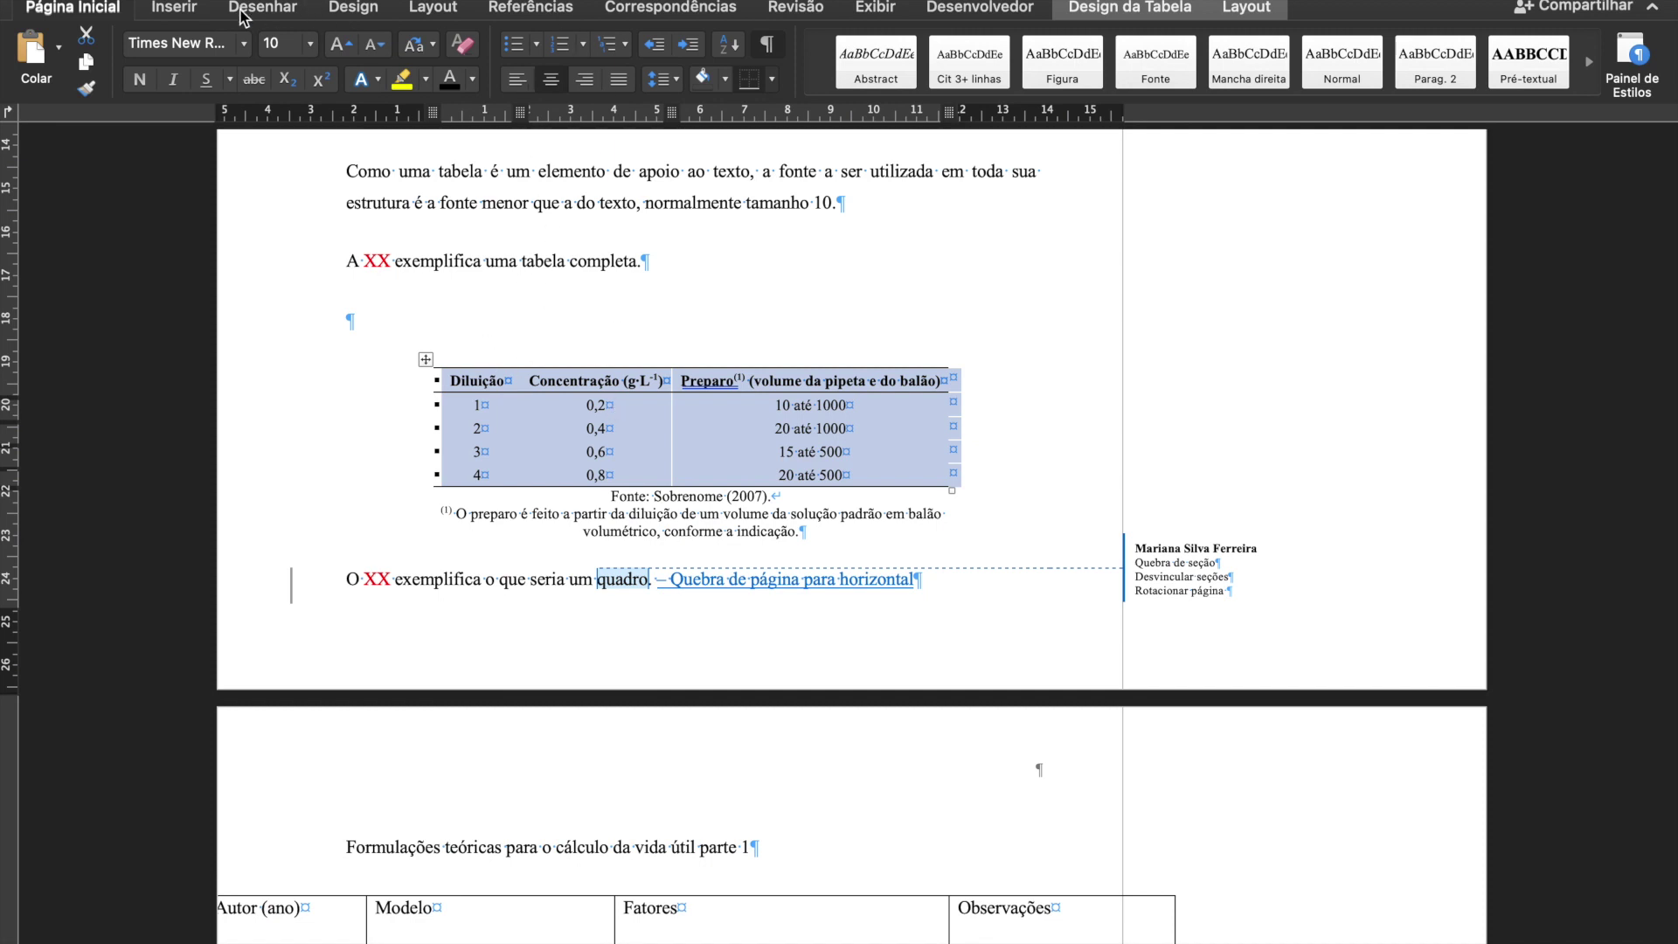
{"action": "left_click", "coordinate": [178, 10]}
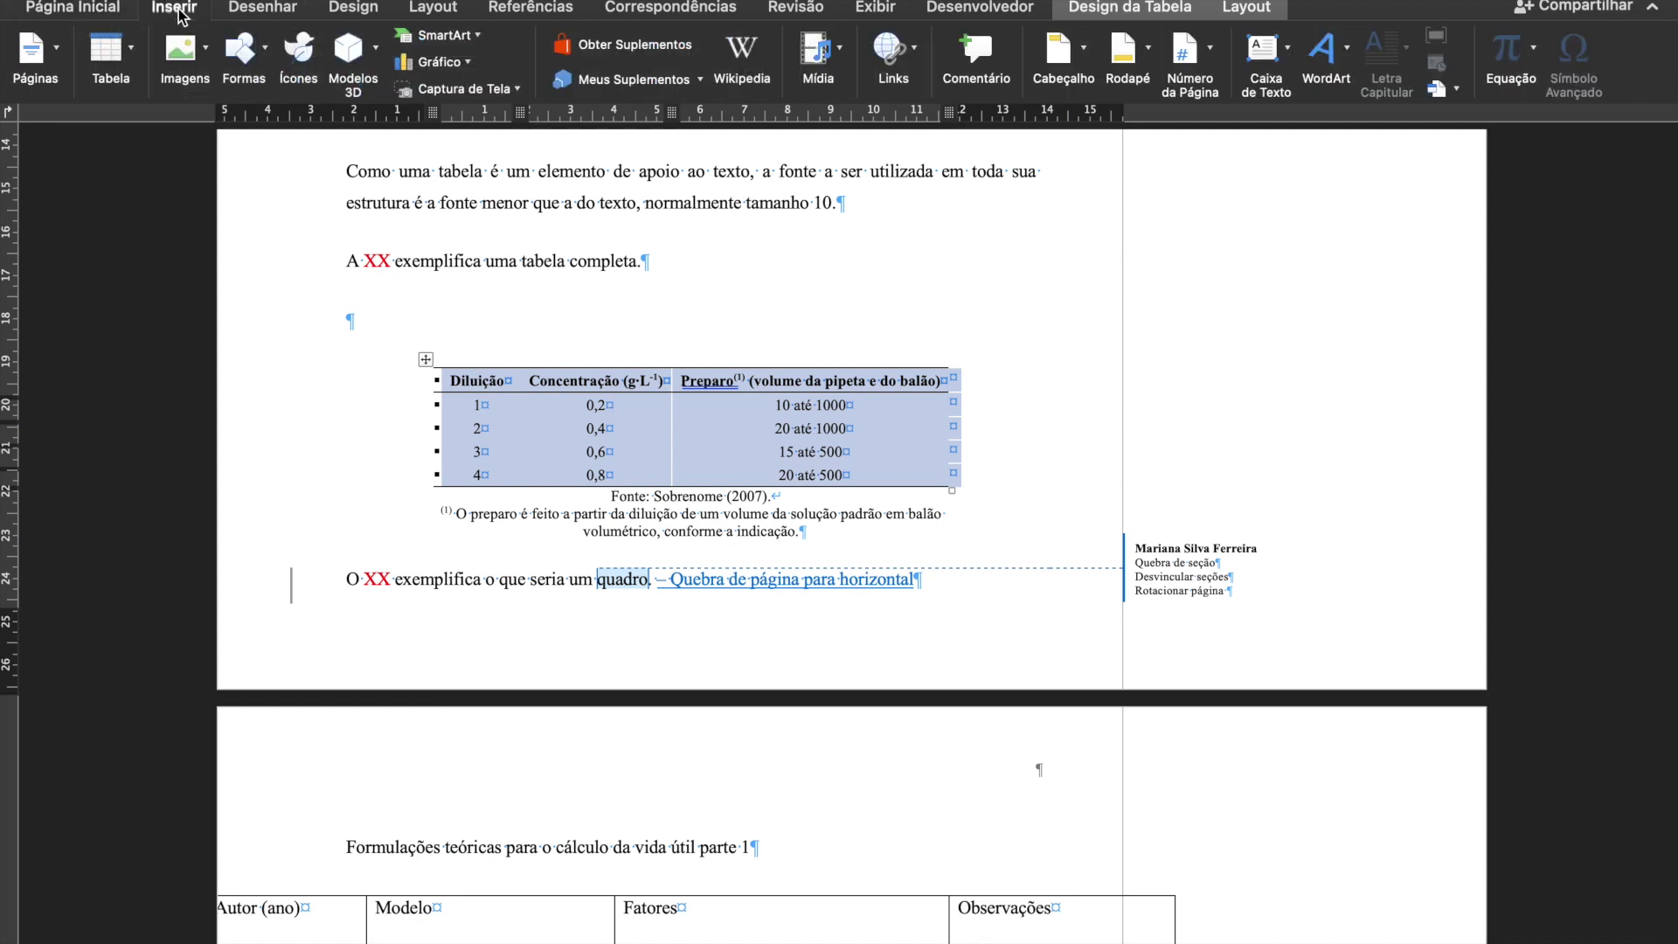
{"action": "left_click", "coordinate": [557, 12]}
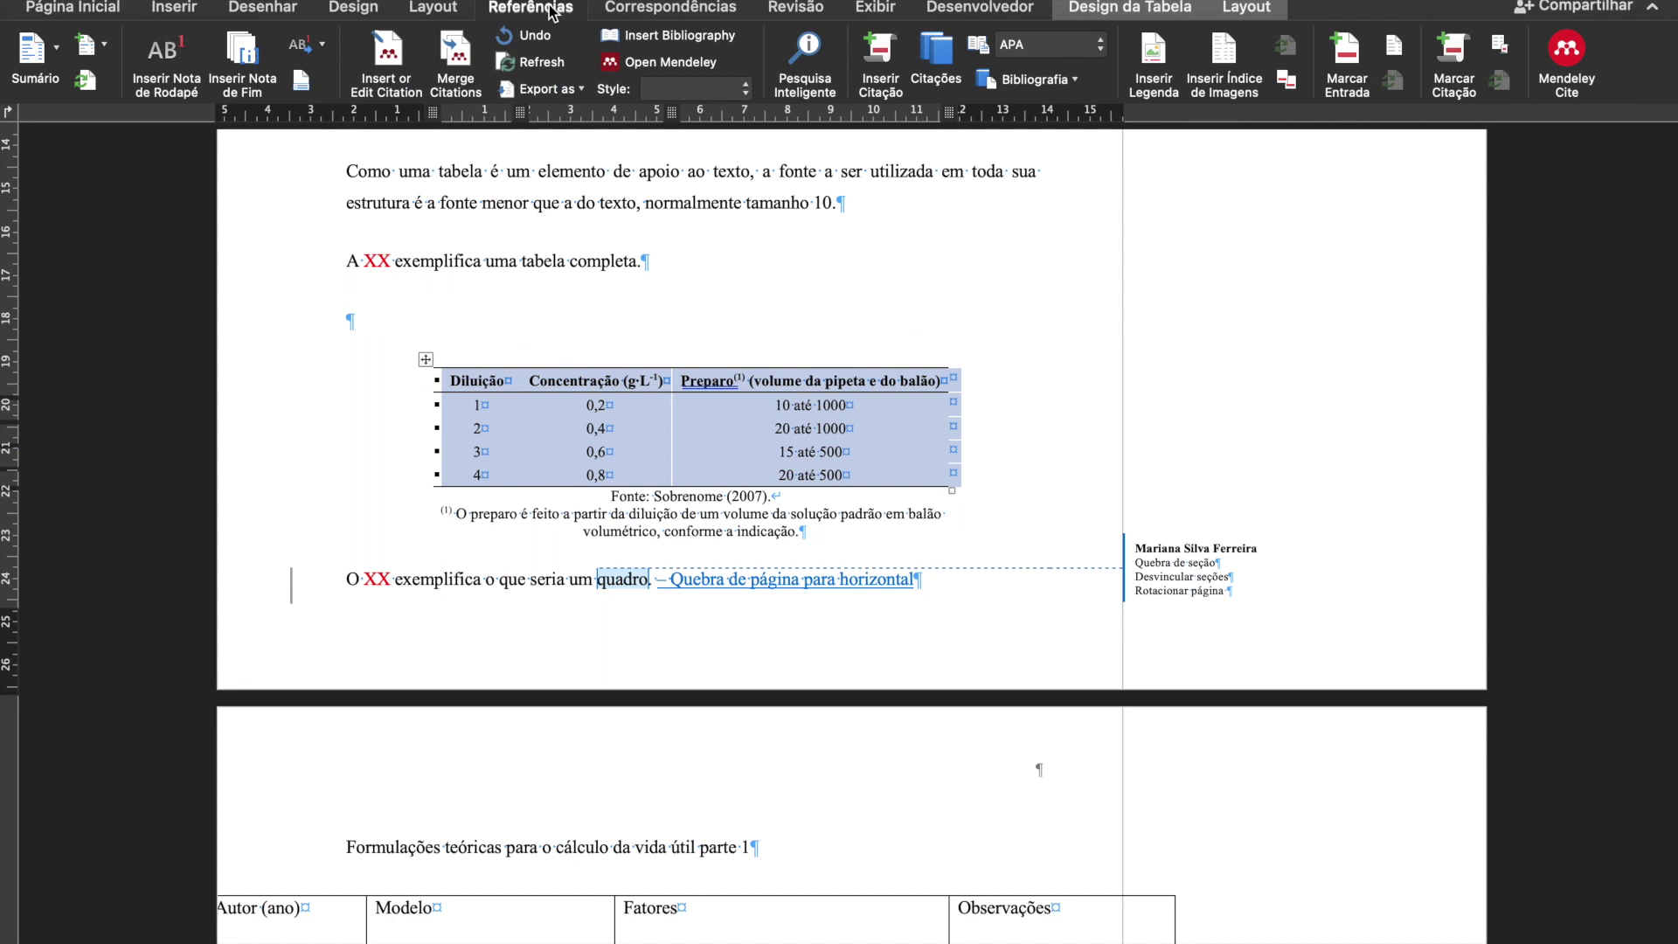
{"action": "left_click", "coordinate": [1168, 72]}
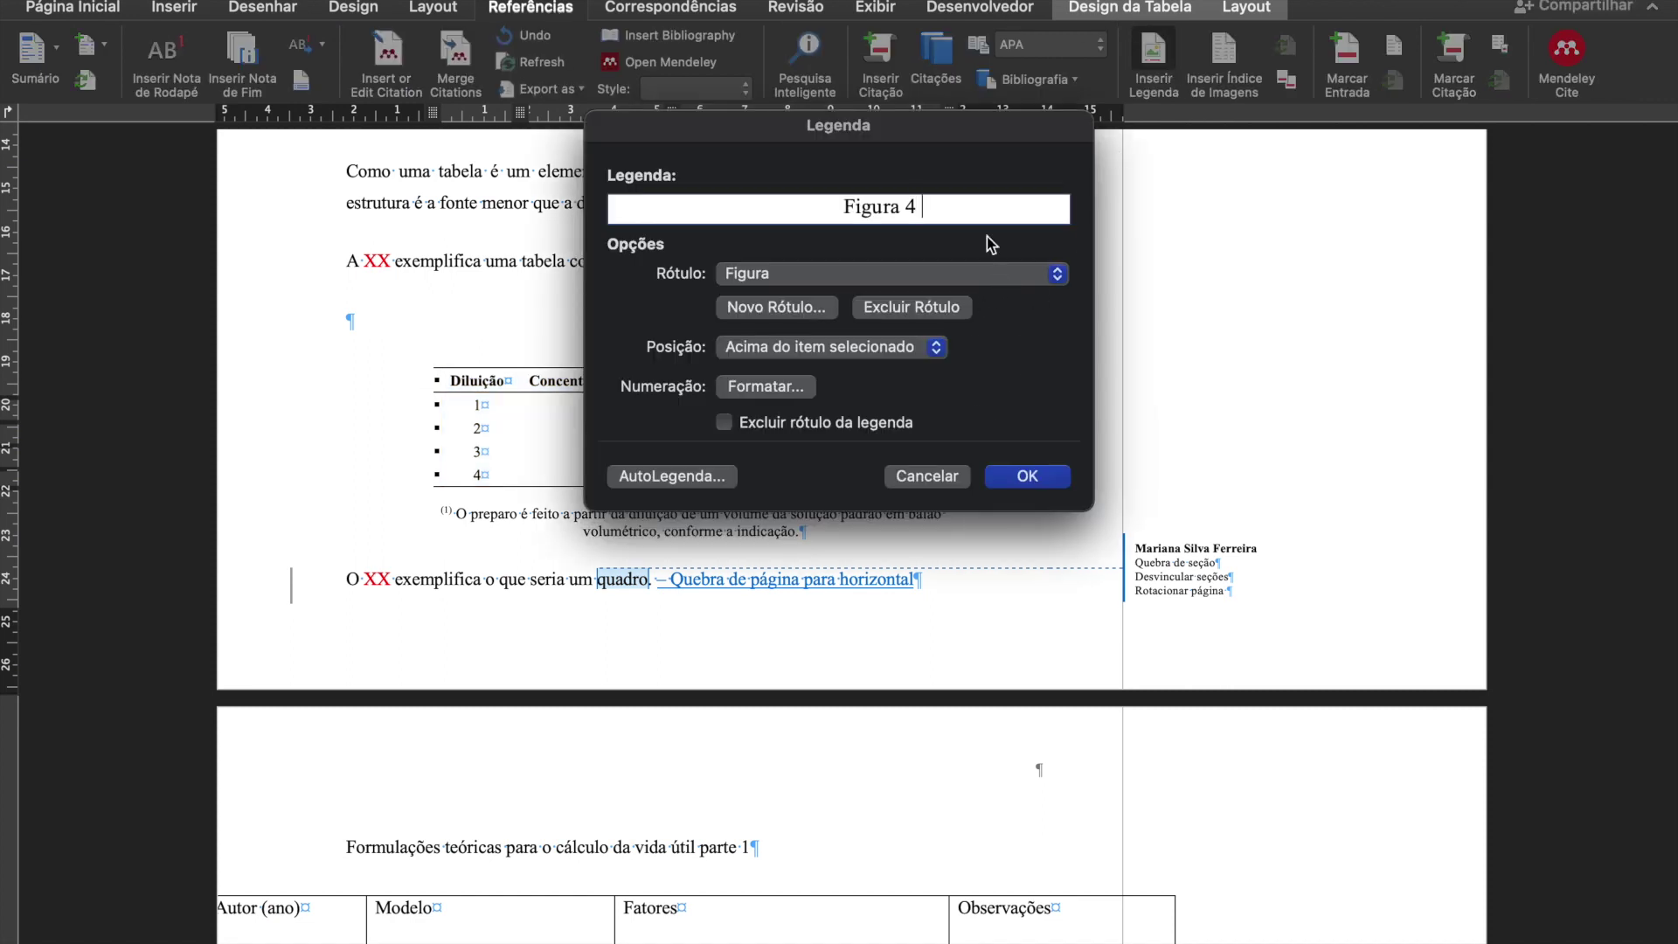
{"action": "left_click", "coordinate": [883, 265]}
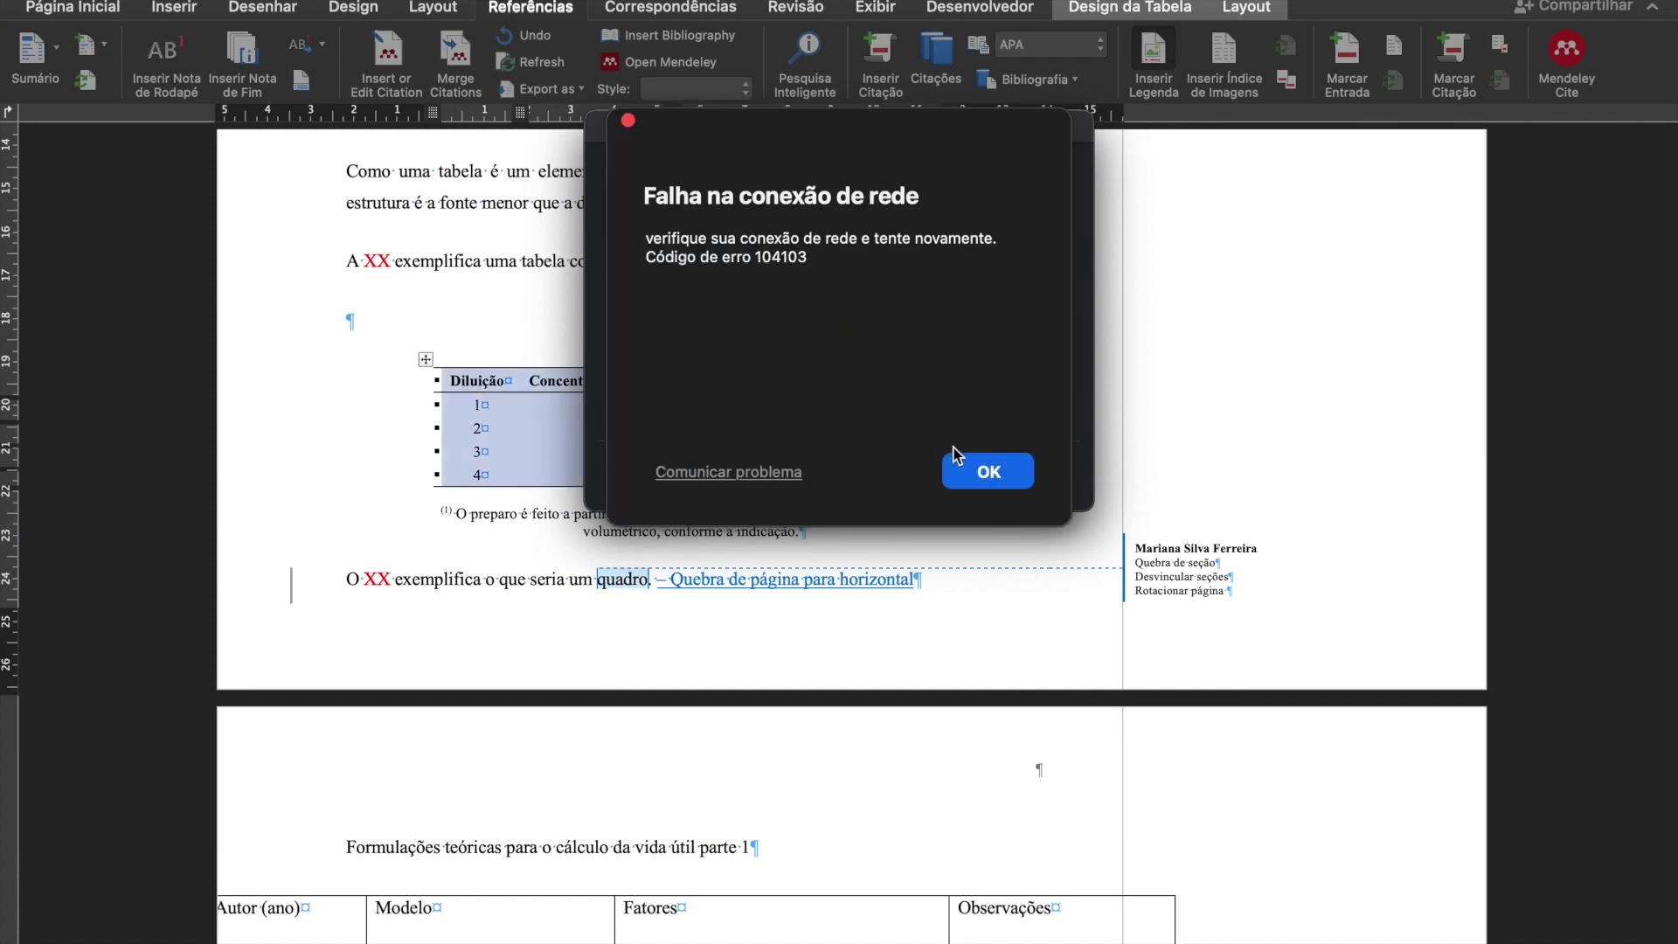
{"action": "left_click", "coordinate": [977, 471]}
{"action": "left_click", "coordinate": [873, 275]}
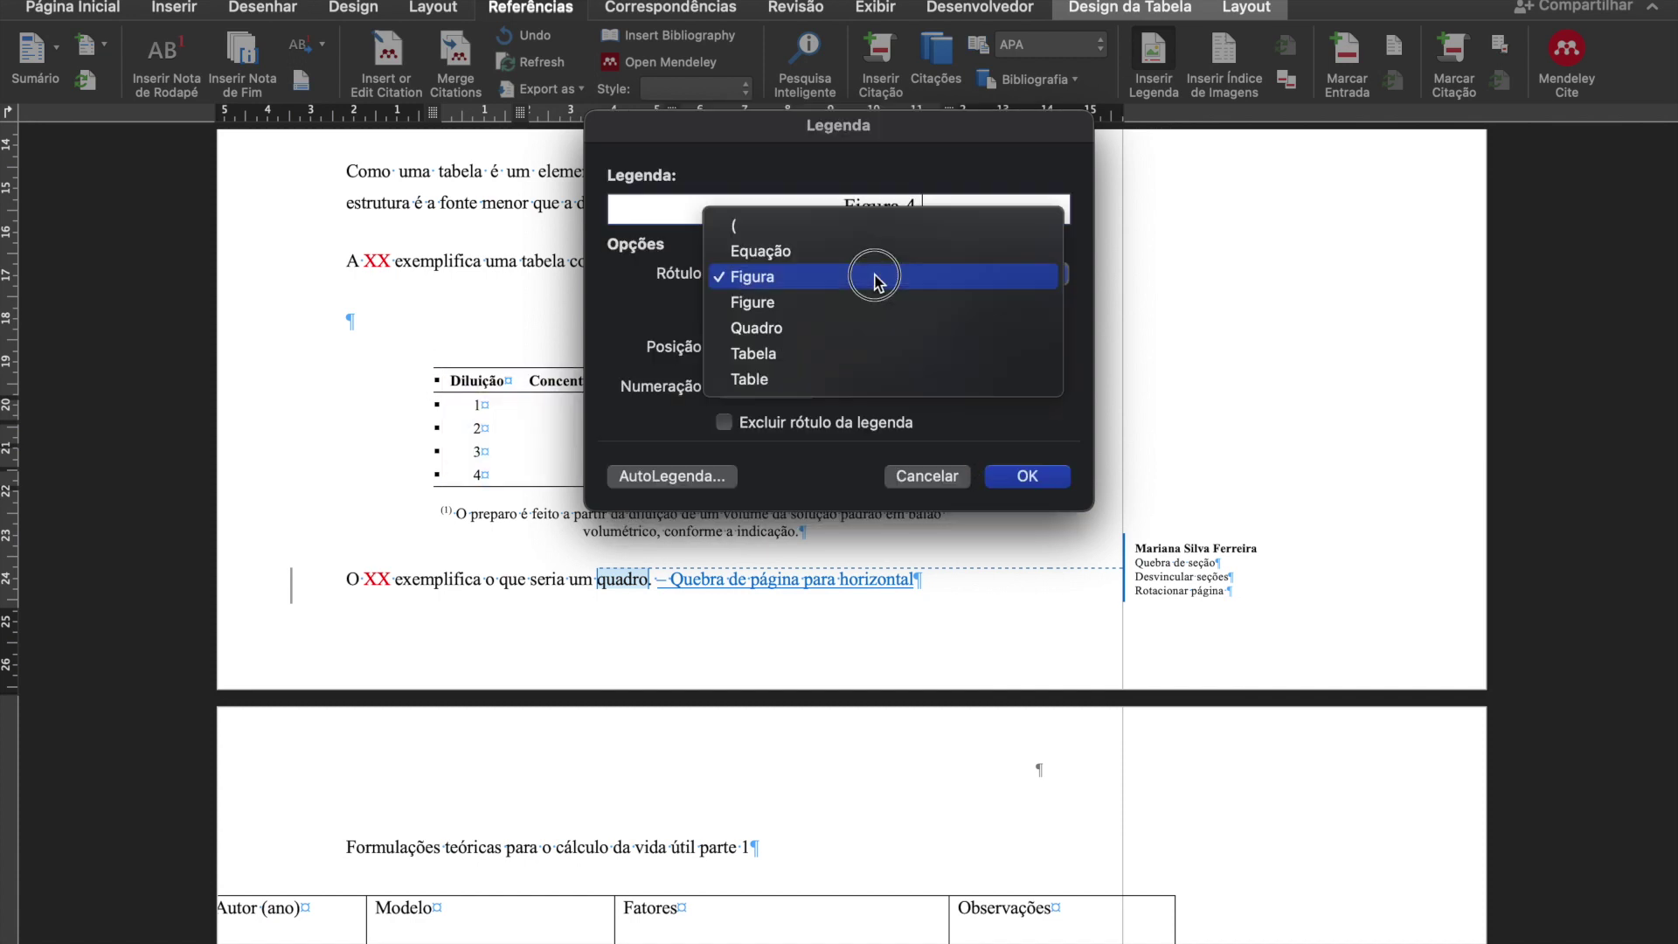
{"action": "left_click", "coordinate": [871, 351]}
{"action": "type", "text": "- Diluição para solução padrão de glicose"}
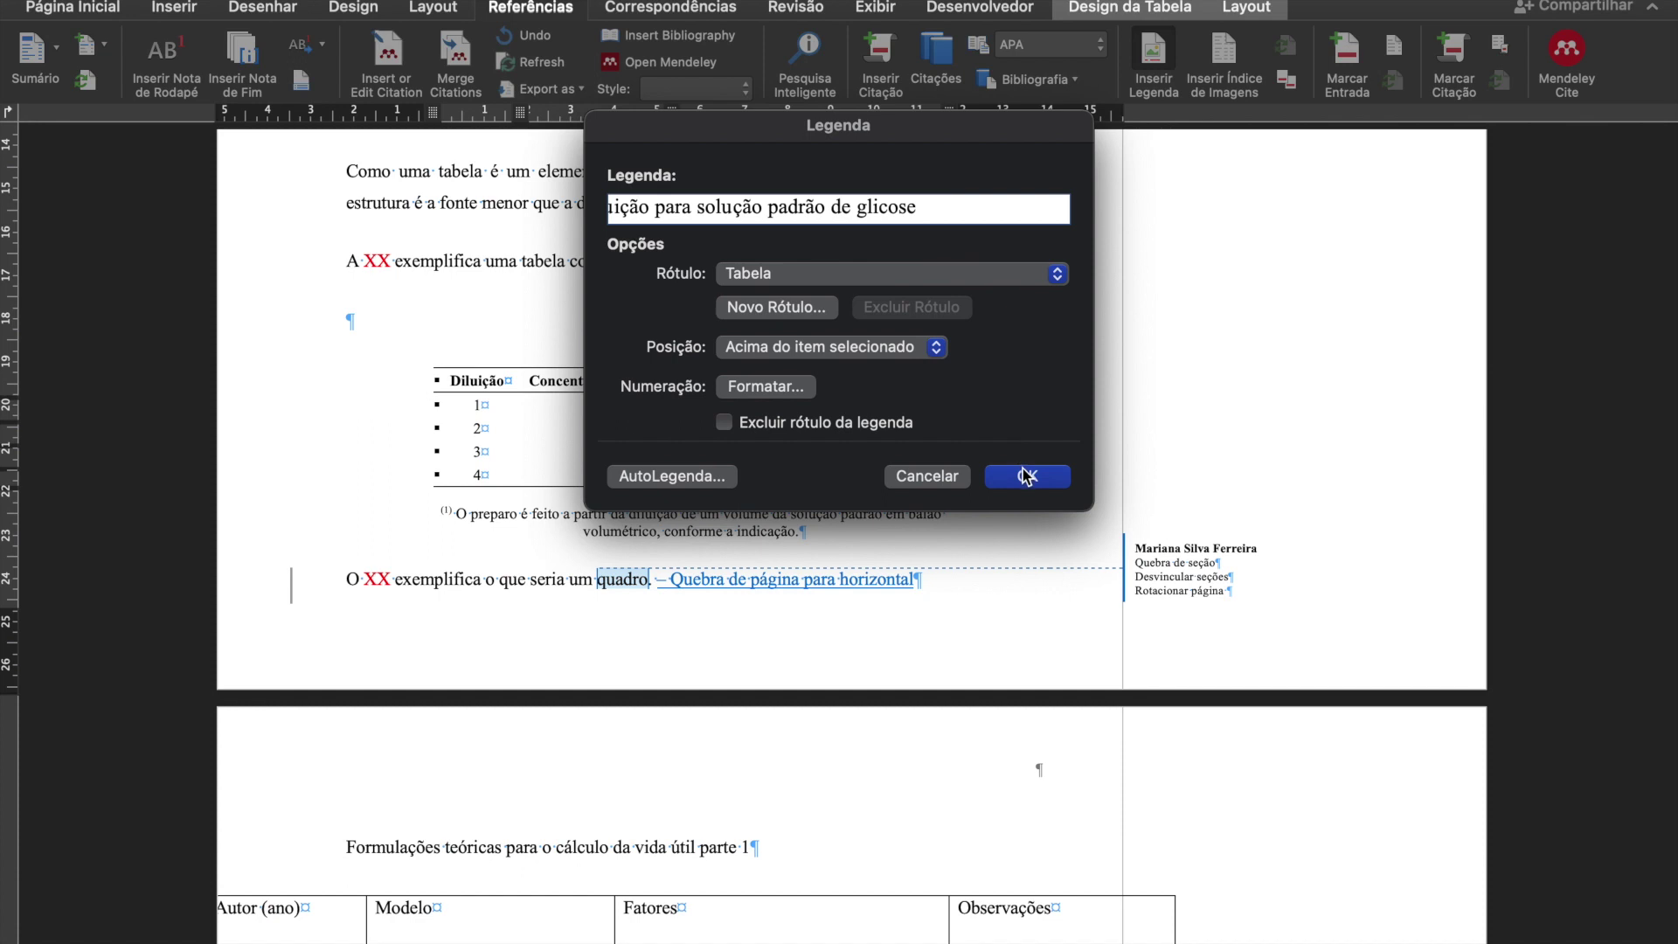
{"action": "left_click", "coordinate": [790, 350]}
{"action": "left_click", "coordinate": [789, 350]}
{"action": "left_click", "coordinate": [997, 478]}
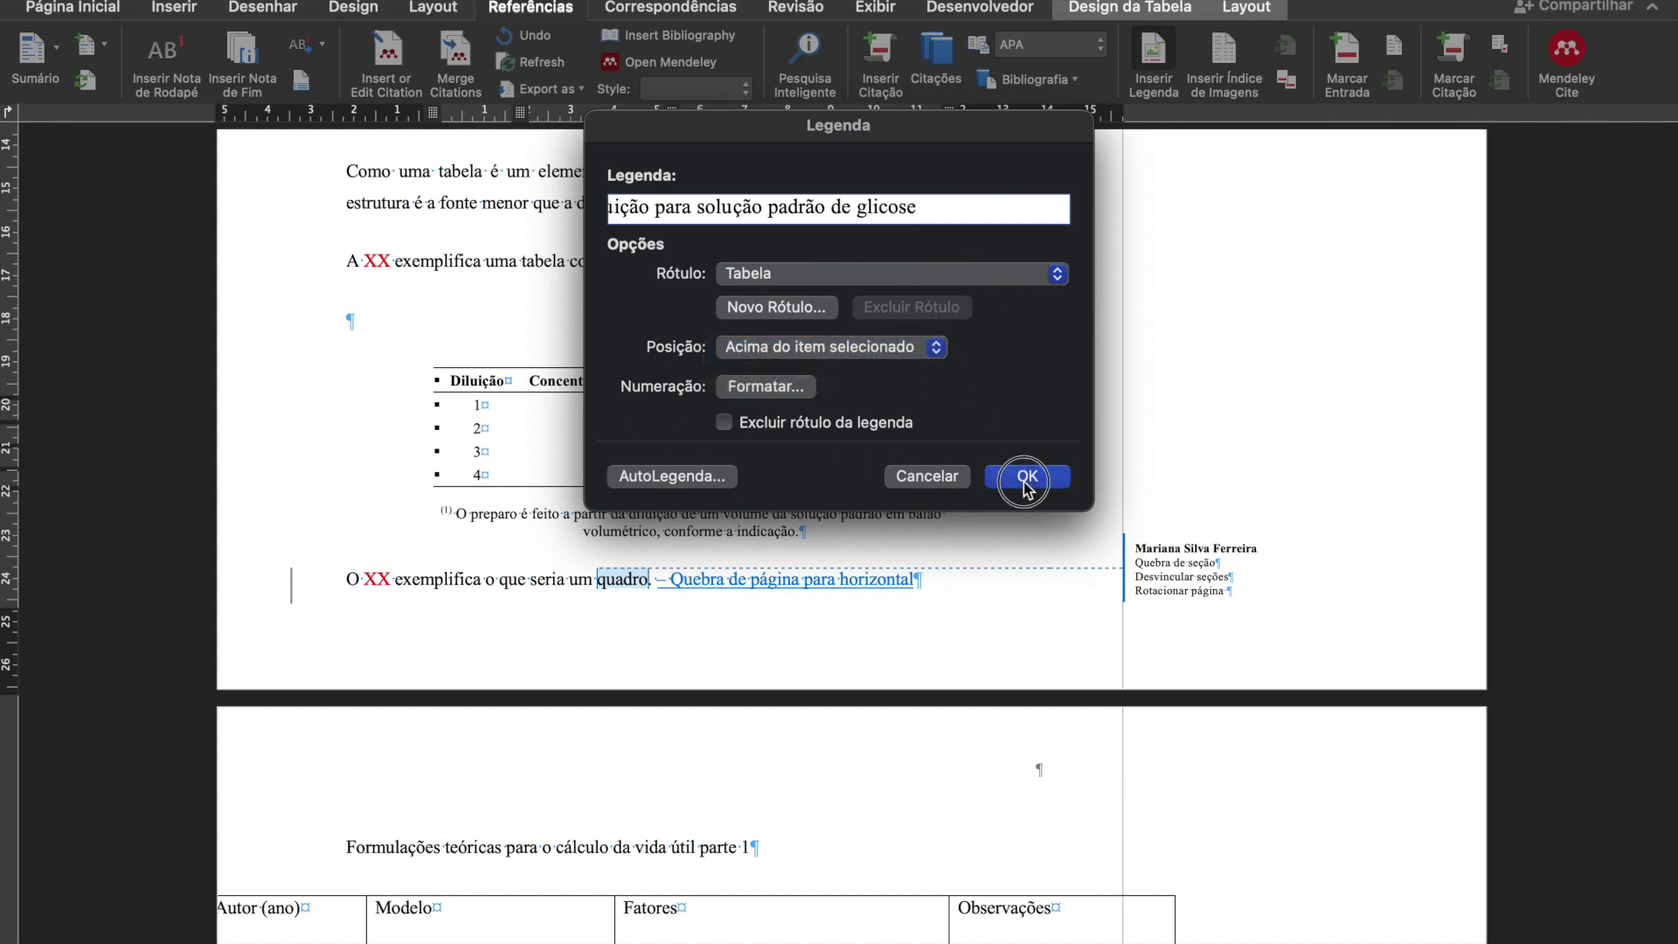
Delete the empty paragraph above the table's new caption.
{"action": "left_click", "coordinate": [491, 330]}
{"action": "key", "text": "BackSpace"}
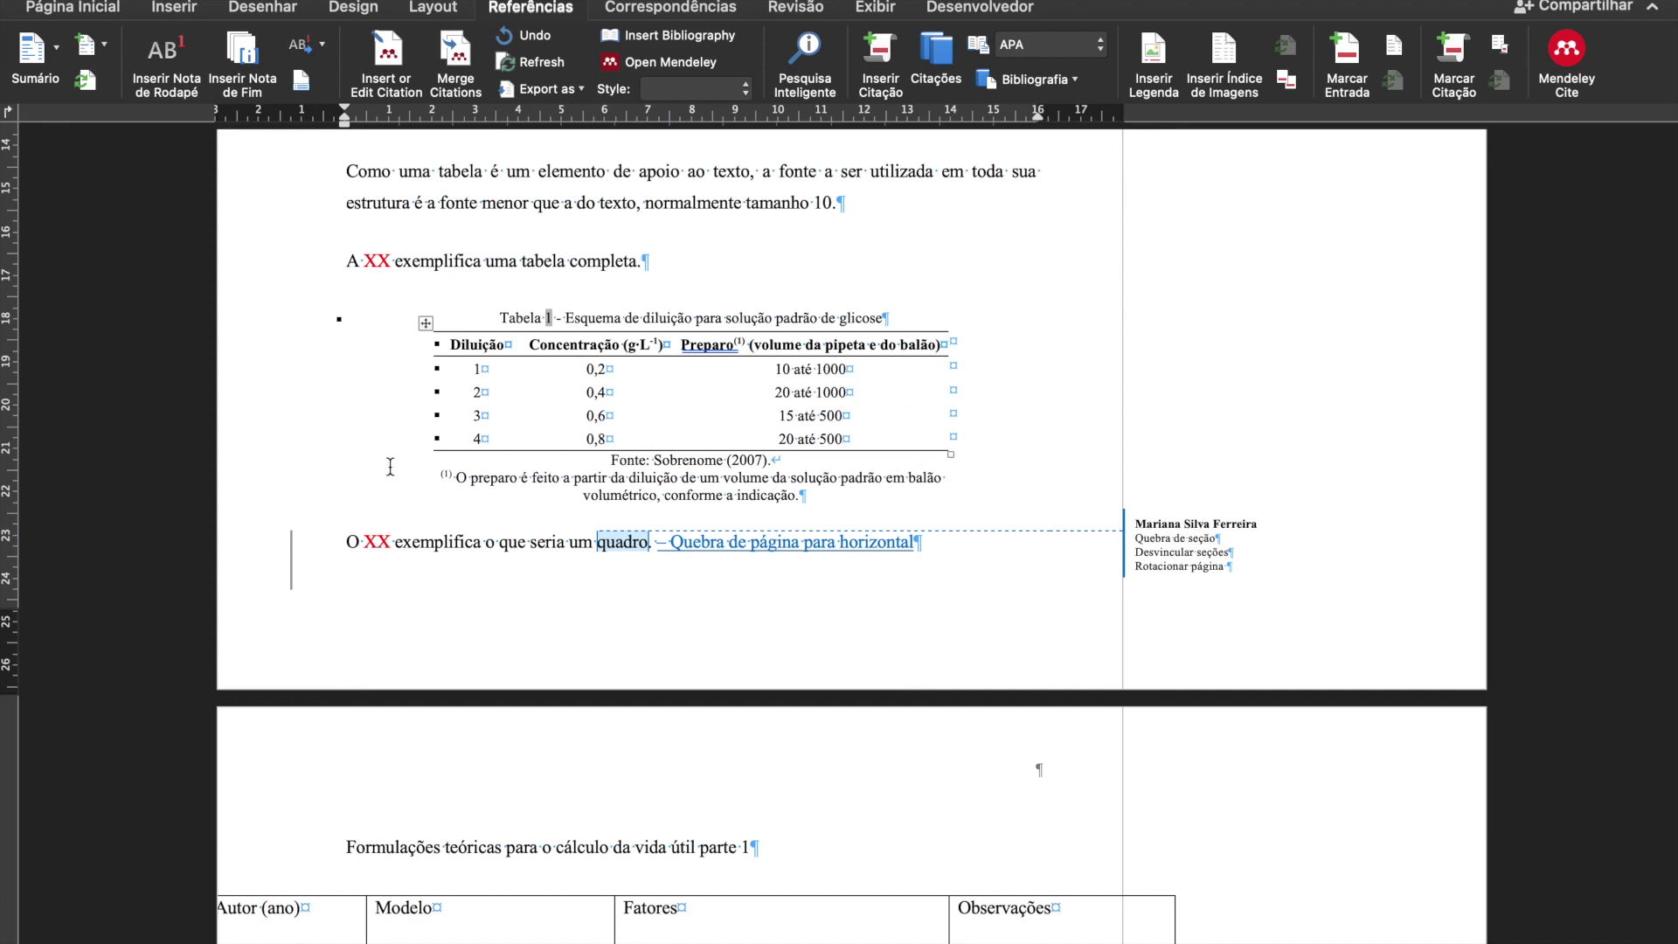
{"action": "left_click", "coordinate": [602, 490]}
Delete the red XX placeholder from the sentence "A XX exemplifica uma tabela completa".
{"action": "scroll", "coordinate": [675, 464], "scroll_direction": "up", "scroll_amount": 2}
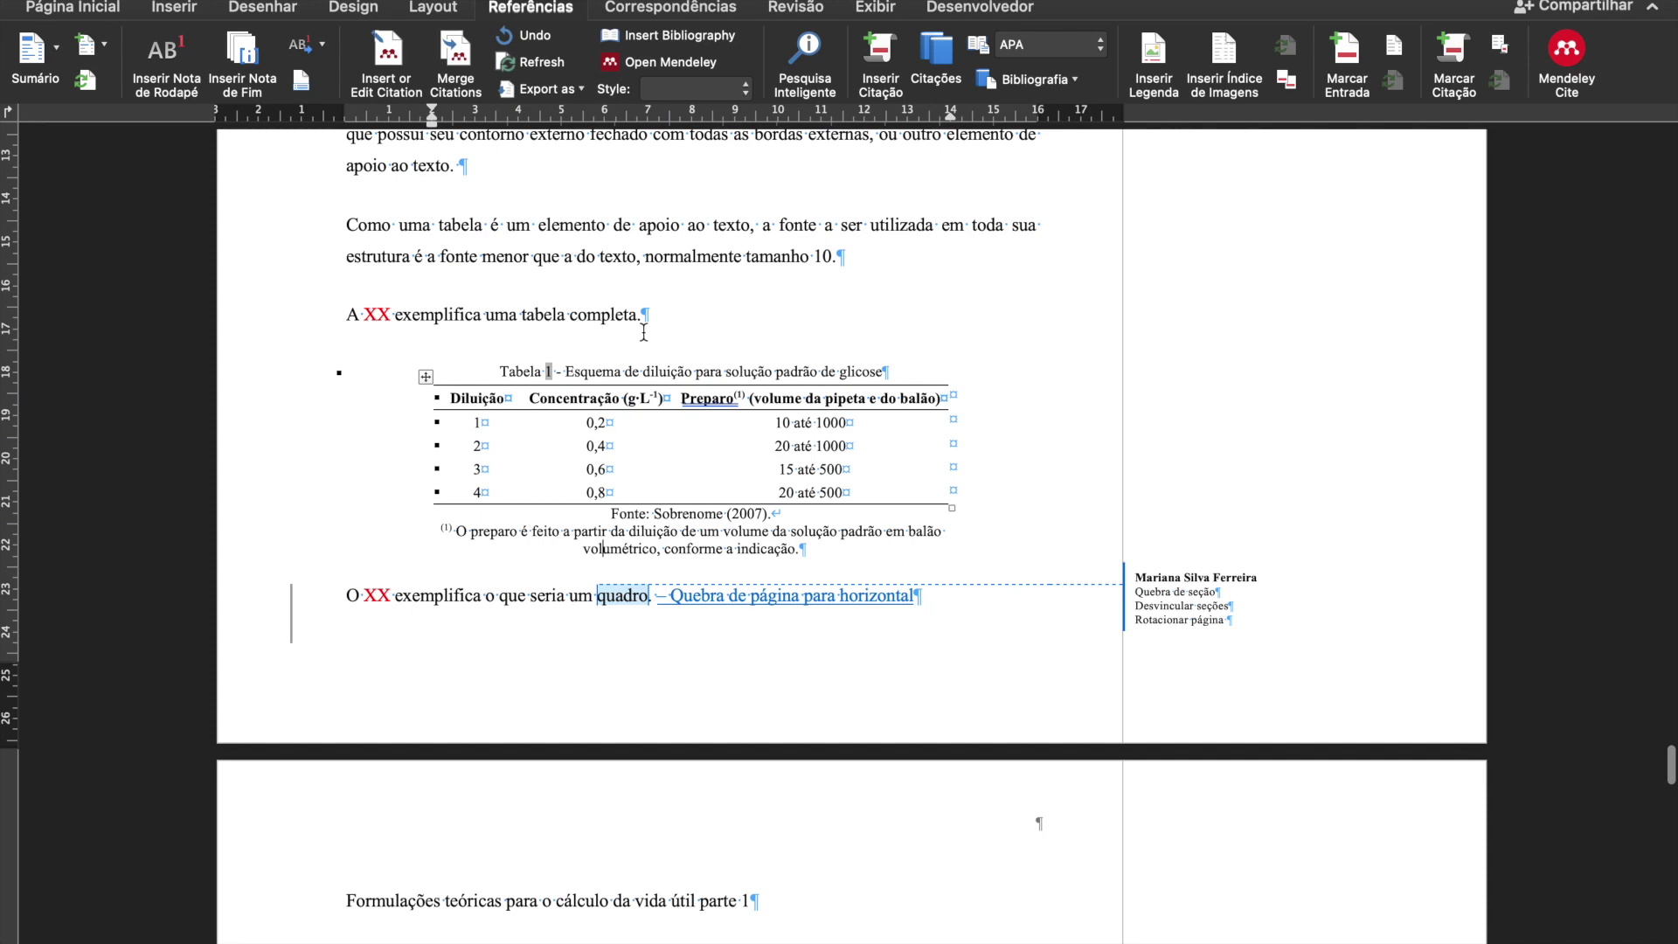
{"action": "double_click", "coordinate": [377, 314]}
{"action": "key", "text": "BackSpace"}
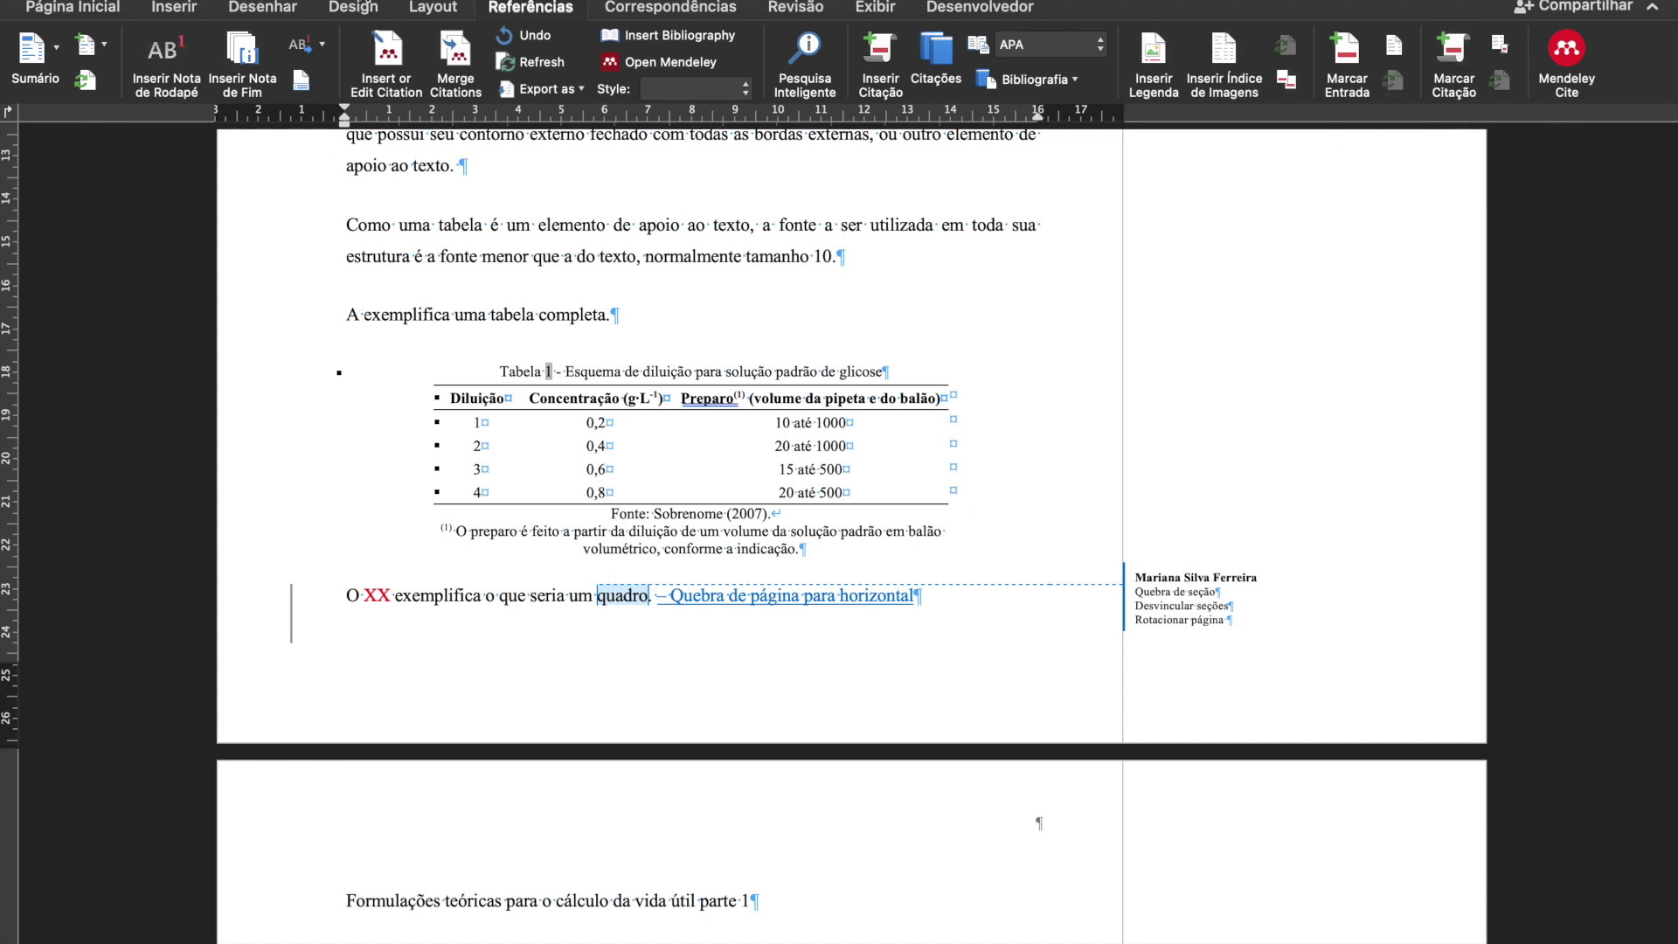
Insert a hyperlinked cross-reference to the Tabela 1 caption, with only name and number, after "A" in "A exemplifica uma tabela completa".
{"action": "left_click", "coordinate": [364, 315]}
{"action": "left_click", "coordinate": [1286, 78]}
{"action": "left_click", "coordinate": [769, 162]}
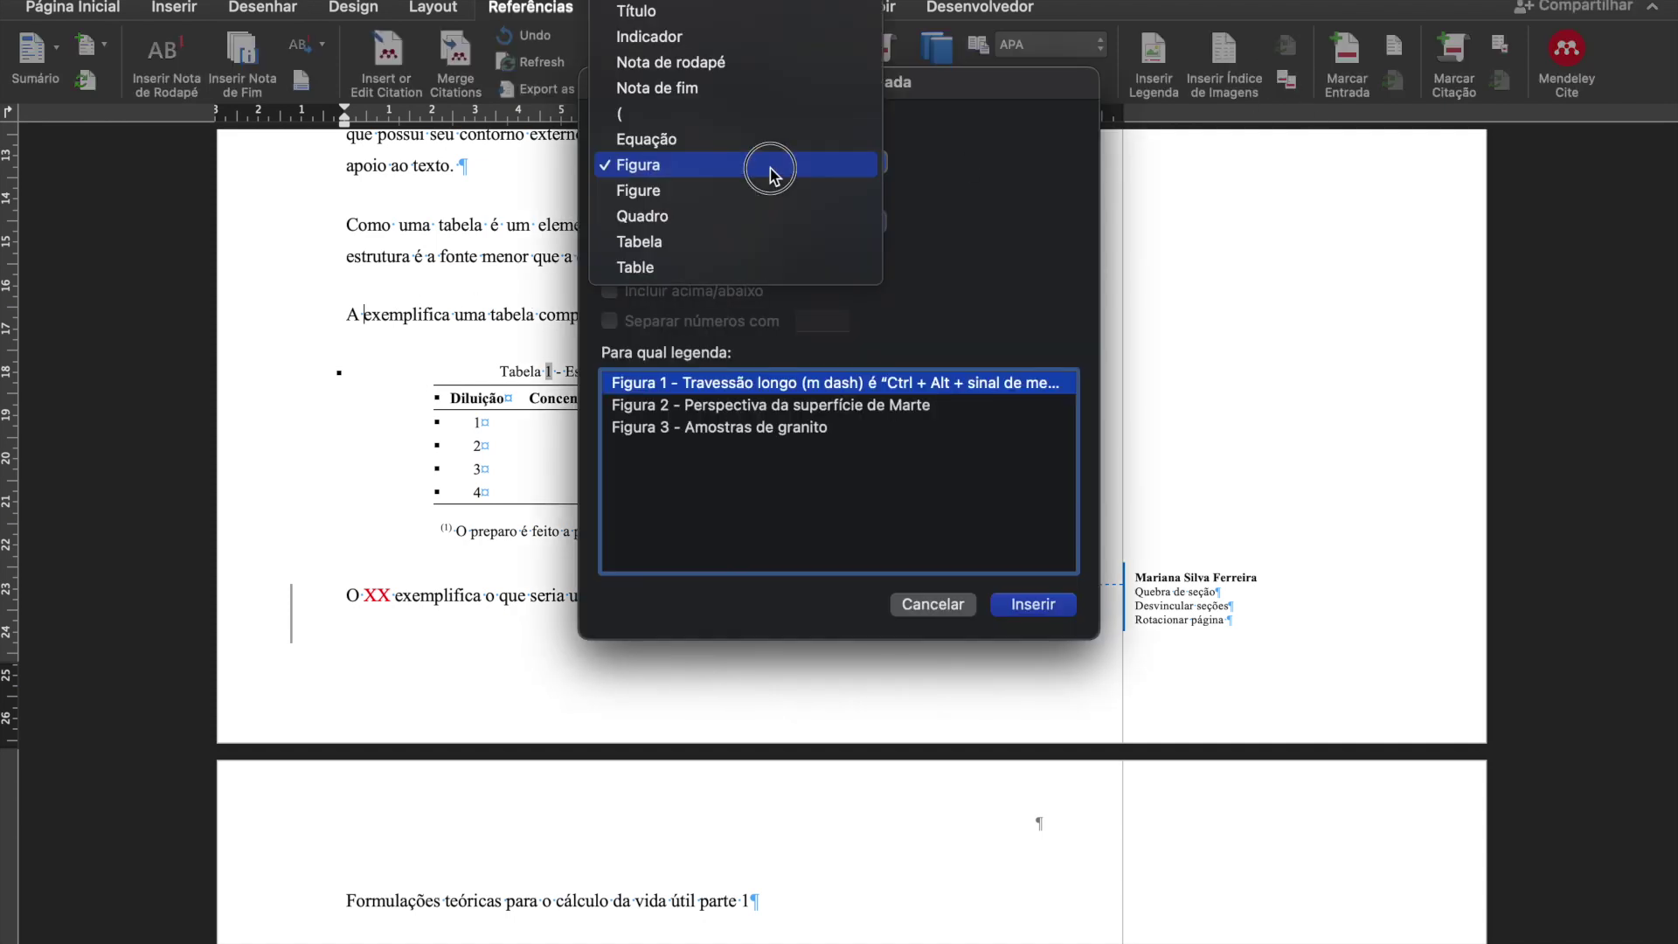
{"action": "left_click", "coordinate": [748, 242]}
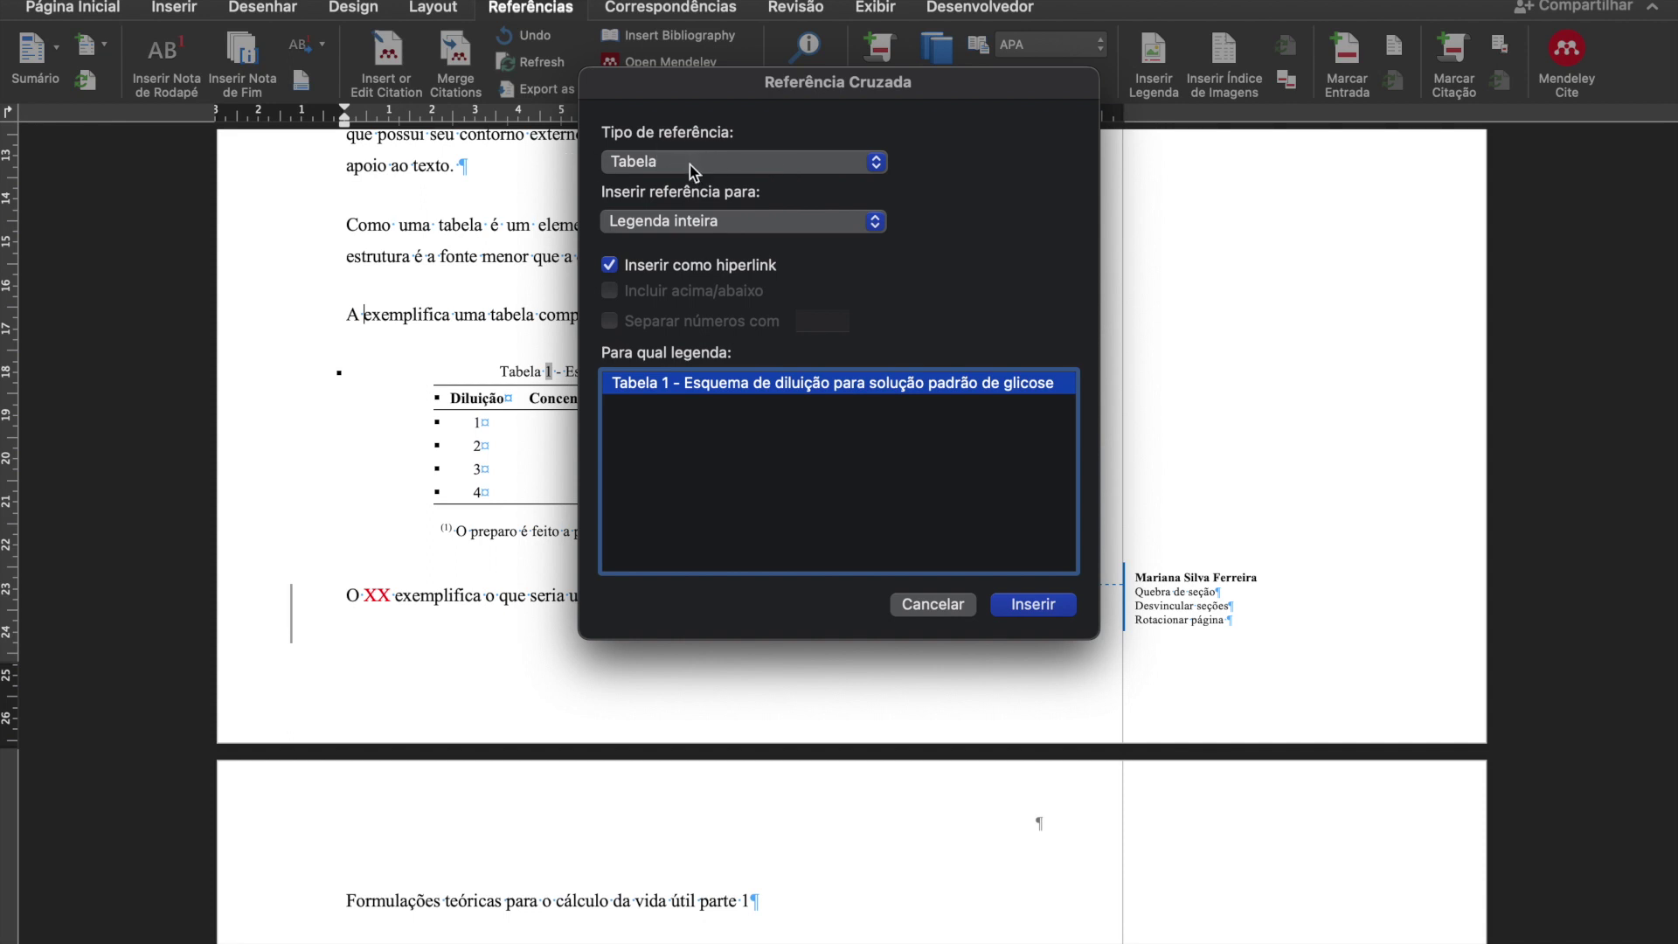
{"action": "left_click", "coordinate": [704, 222]}
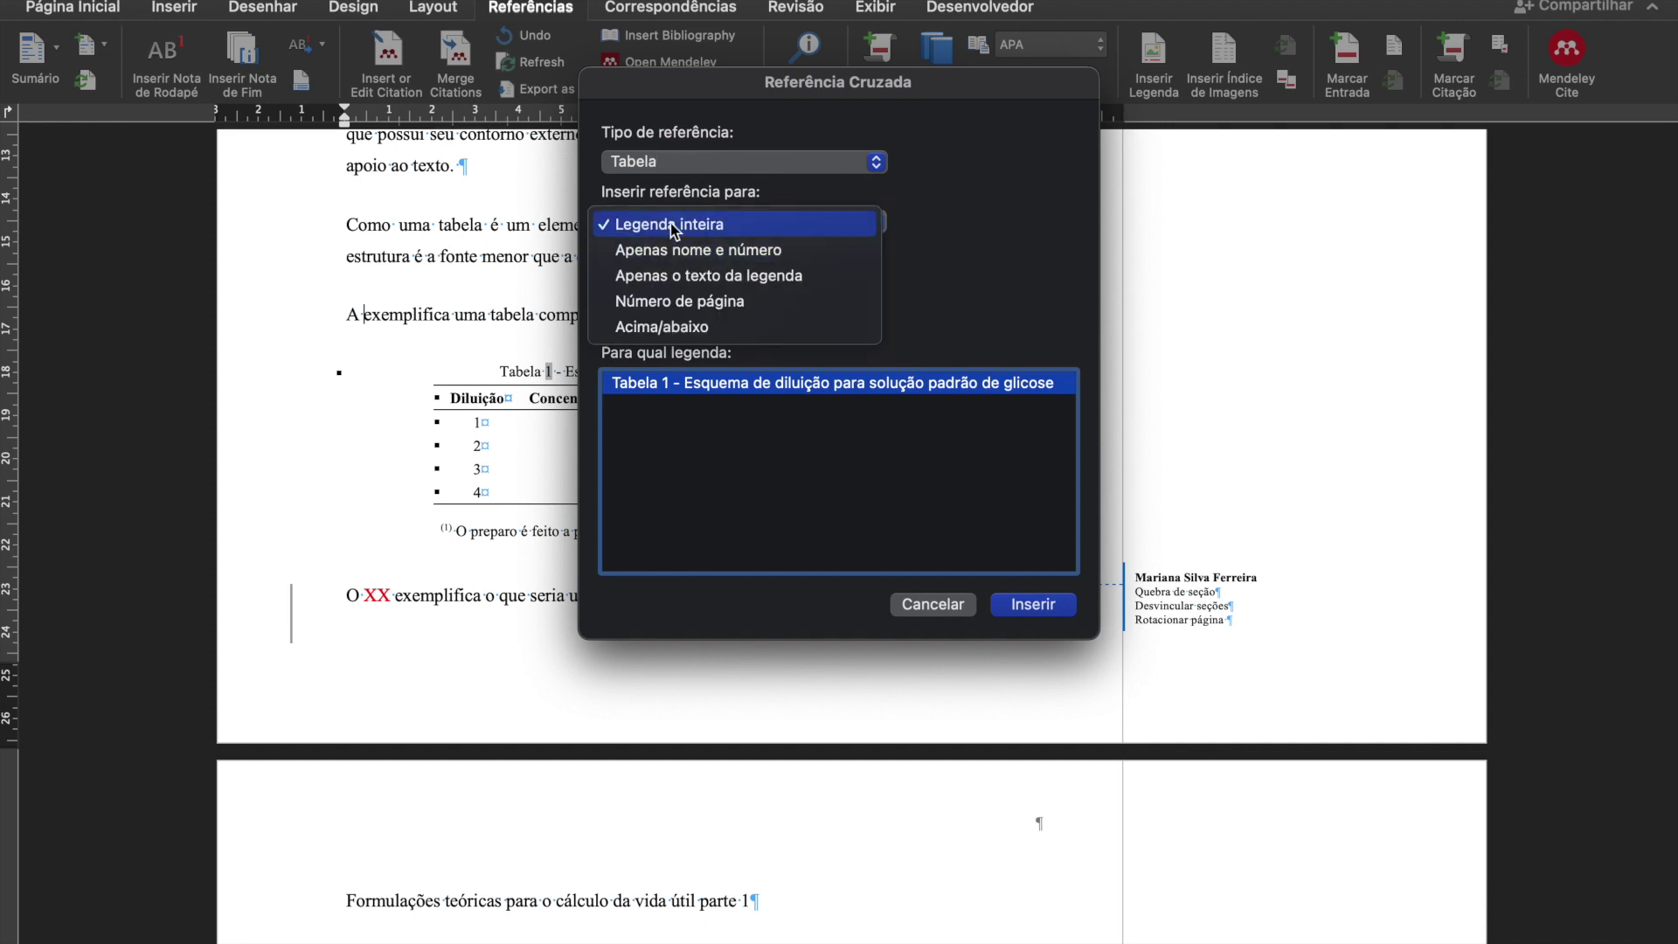
{"action": "left_click", "coordinate": [680, 252]}
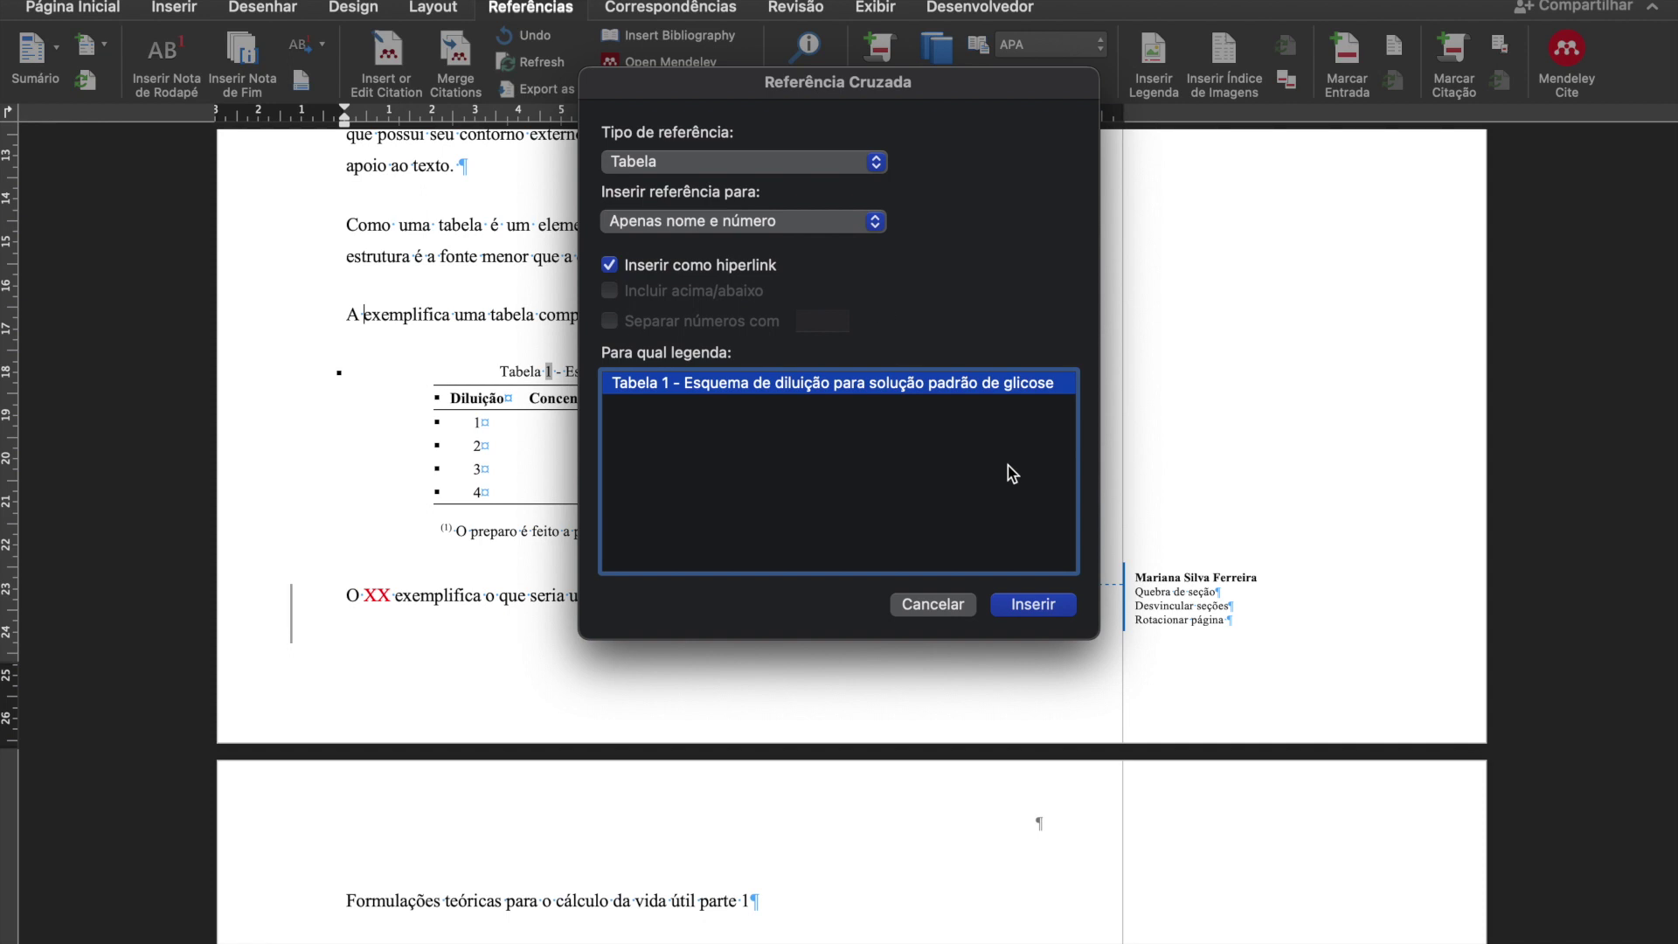
{"action": "left_click", "coordinate": [1030, 603]}
{"action": "left_click", "coordinate": [933, 604]}
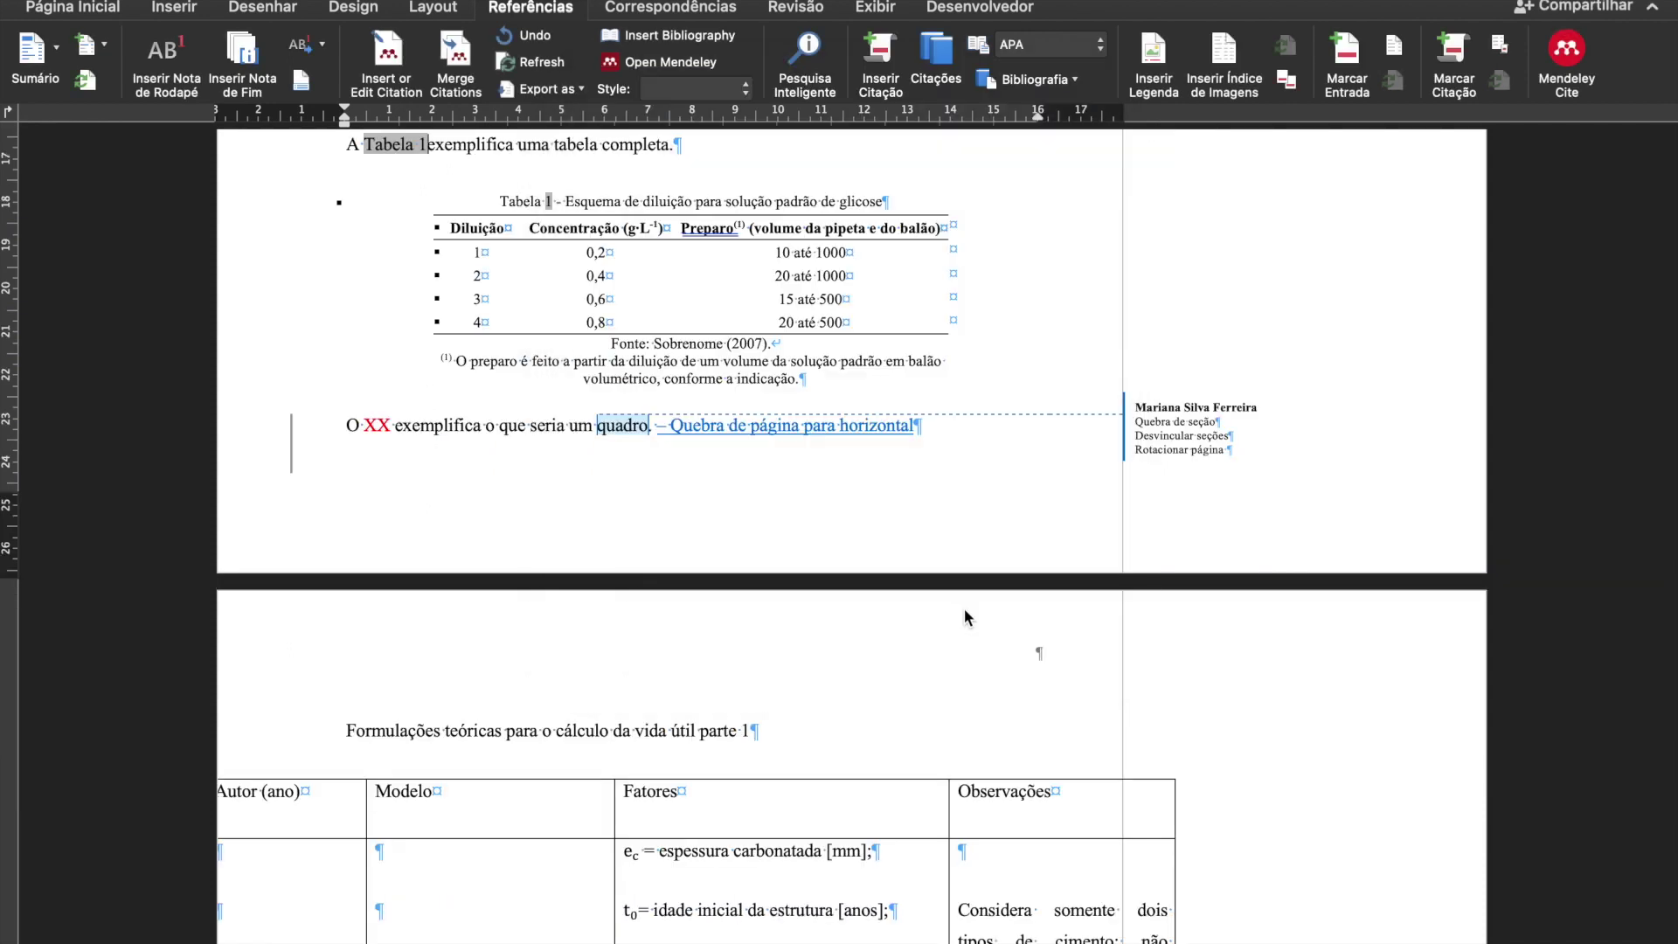
{"action": "scroll", "coordinate": [582, 297], "scroll_direction": "up", "scroll_amount": 2}
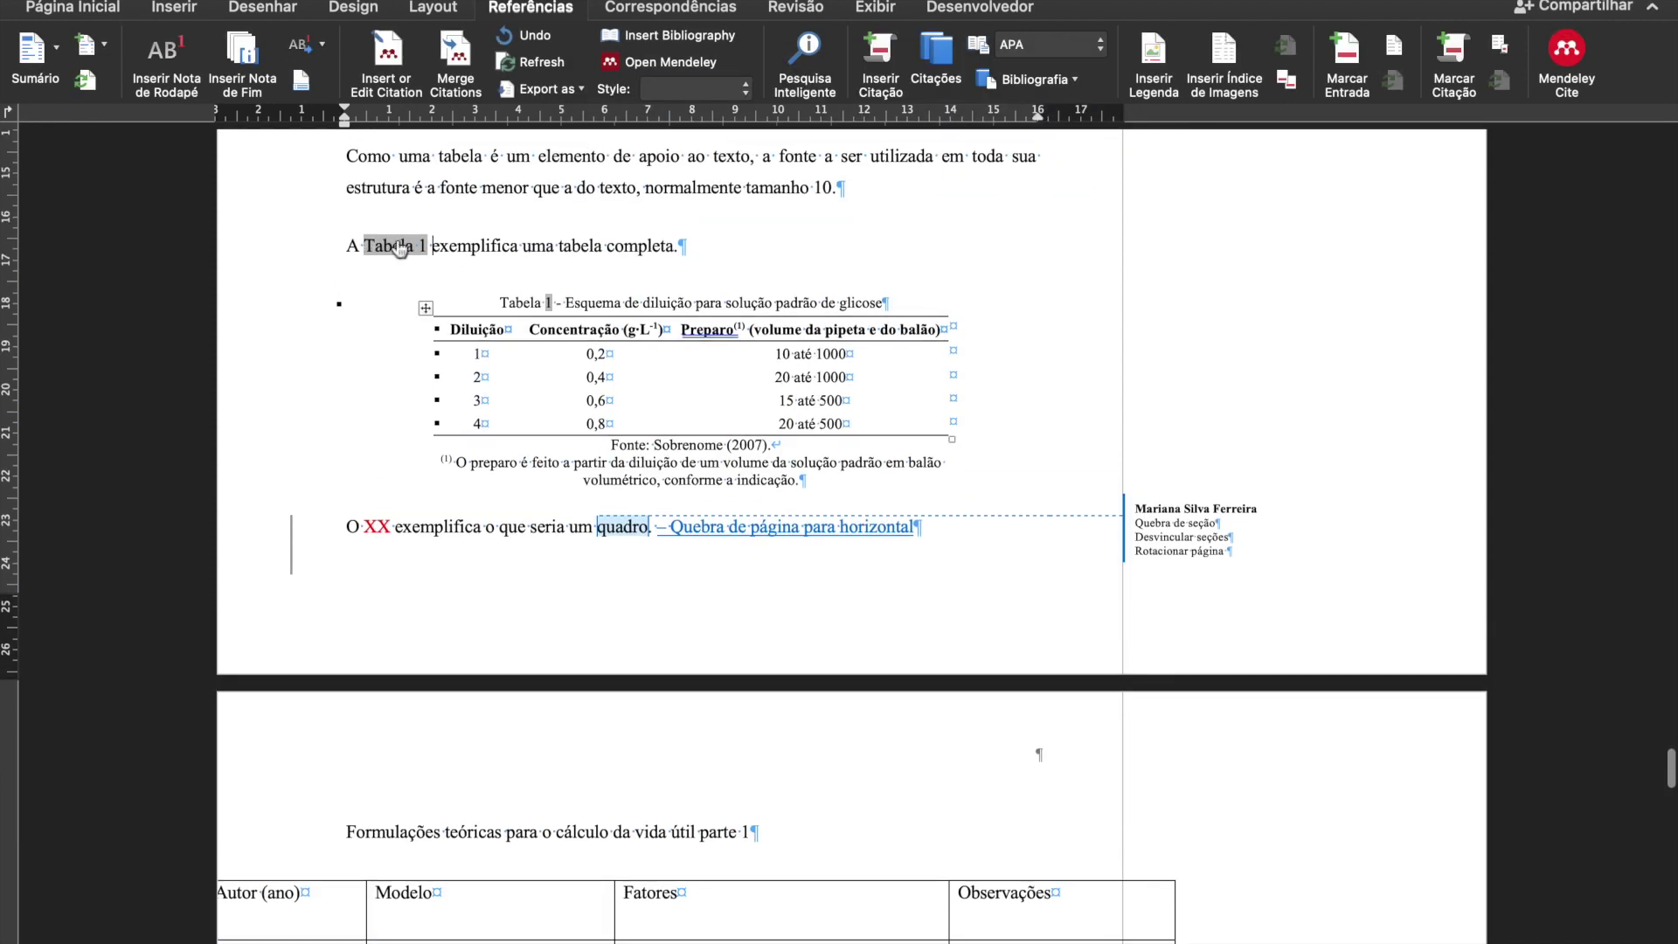
Apply the Tabela style to the entire table under "Formulações teóricas para o cálculo da vida útil parte 1".
{"action": "scroll", "coordinate": [647, 385], "scroll_direction": "down", "scroll_amount": 3}
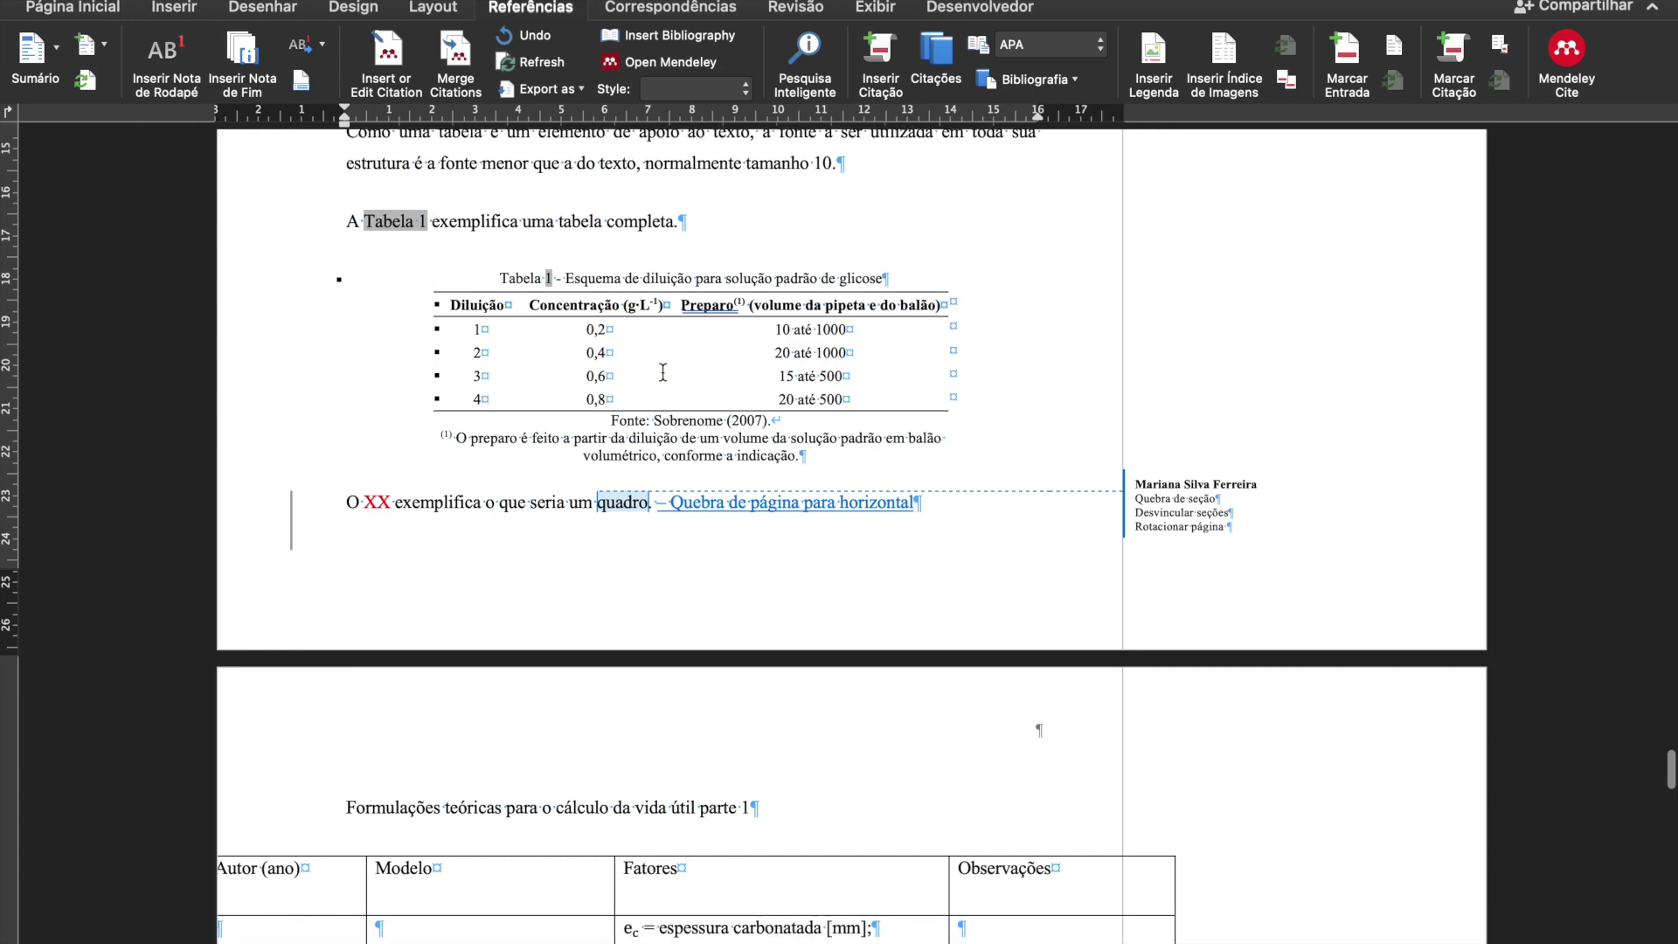
{"action": "scroll", "coordinate": [611, 440], "scroll_direction": "down", "scroll_amount": 1}
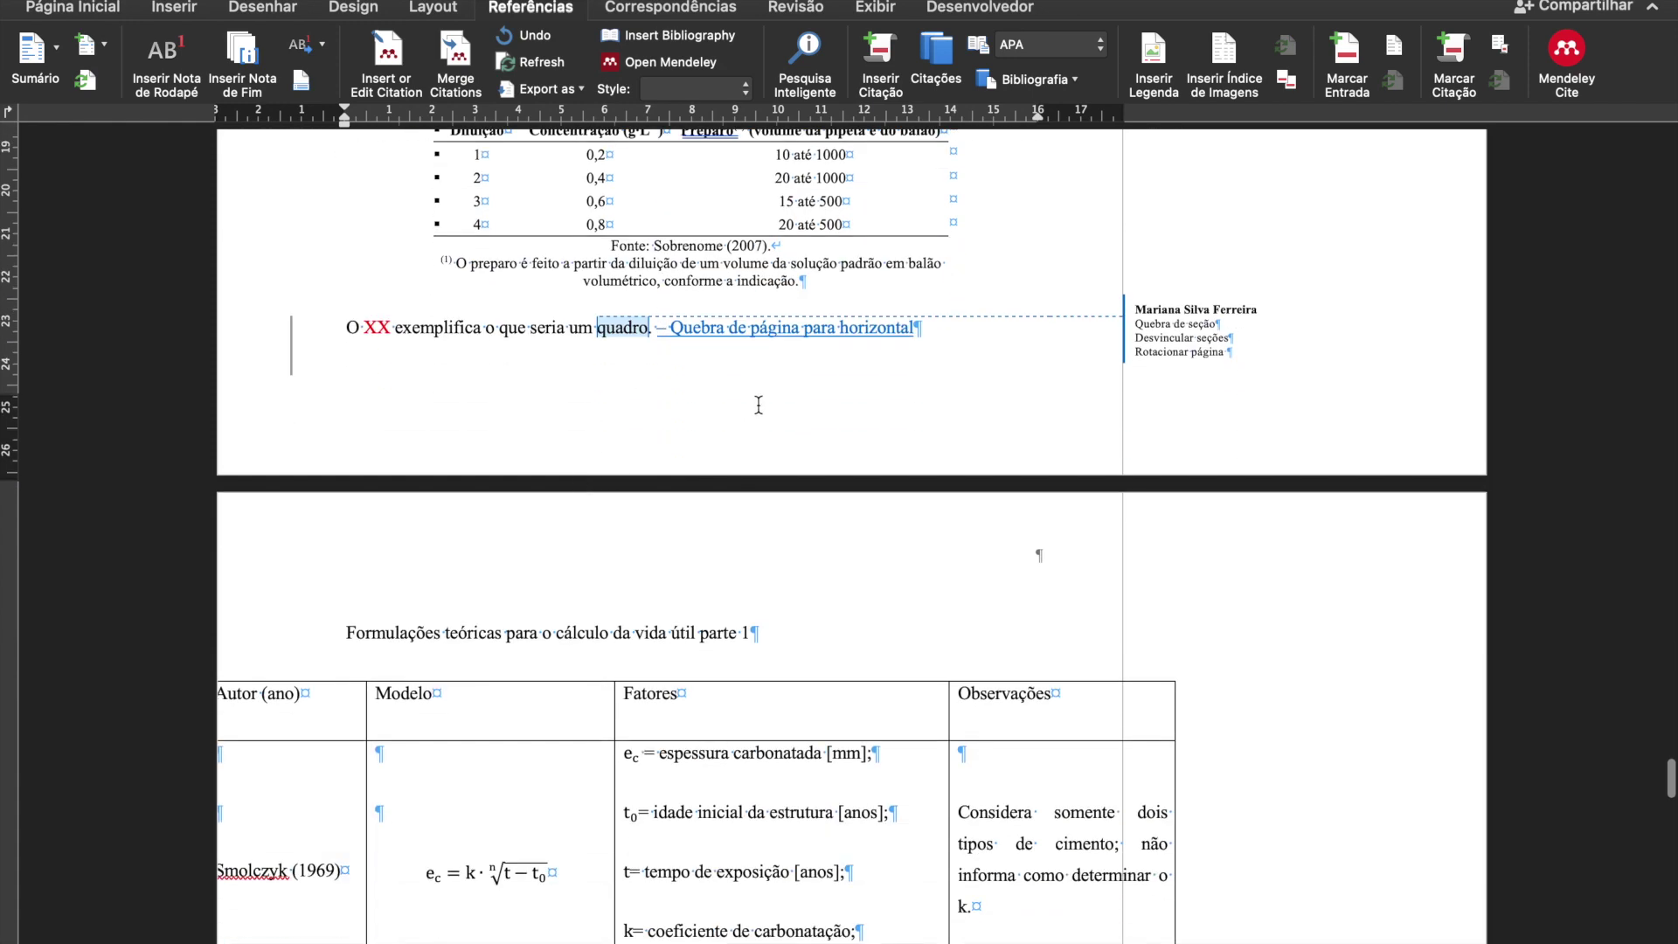
{"action": "scroll", "coordinate": [757, 403], "scroll_direction": "down", "scroll_amount": 6}
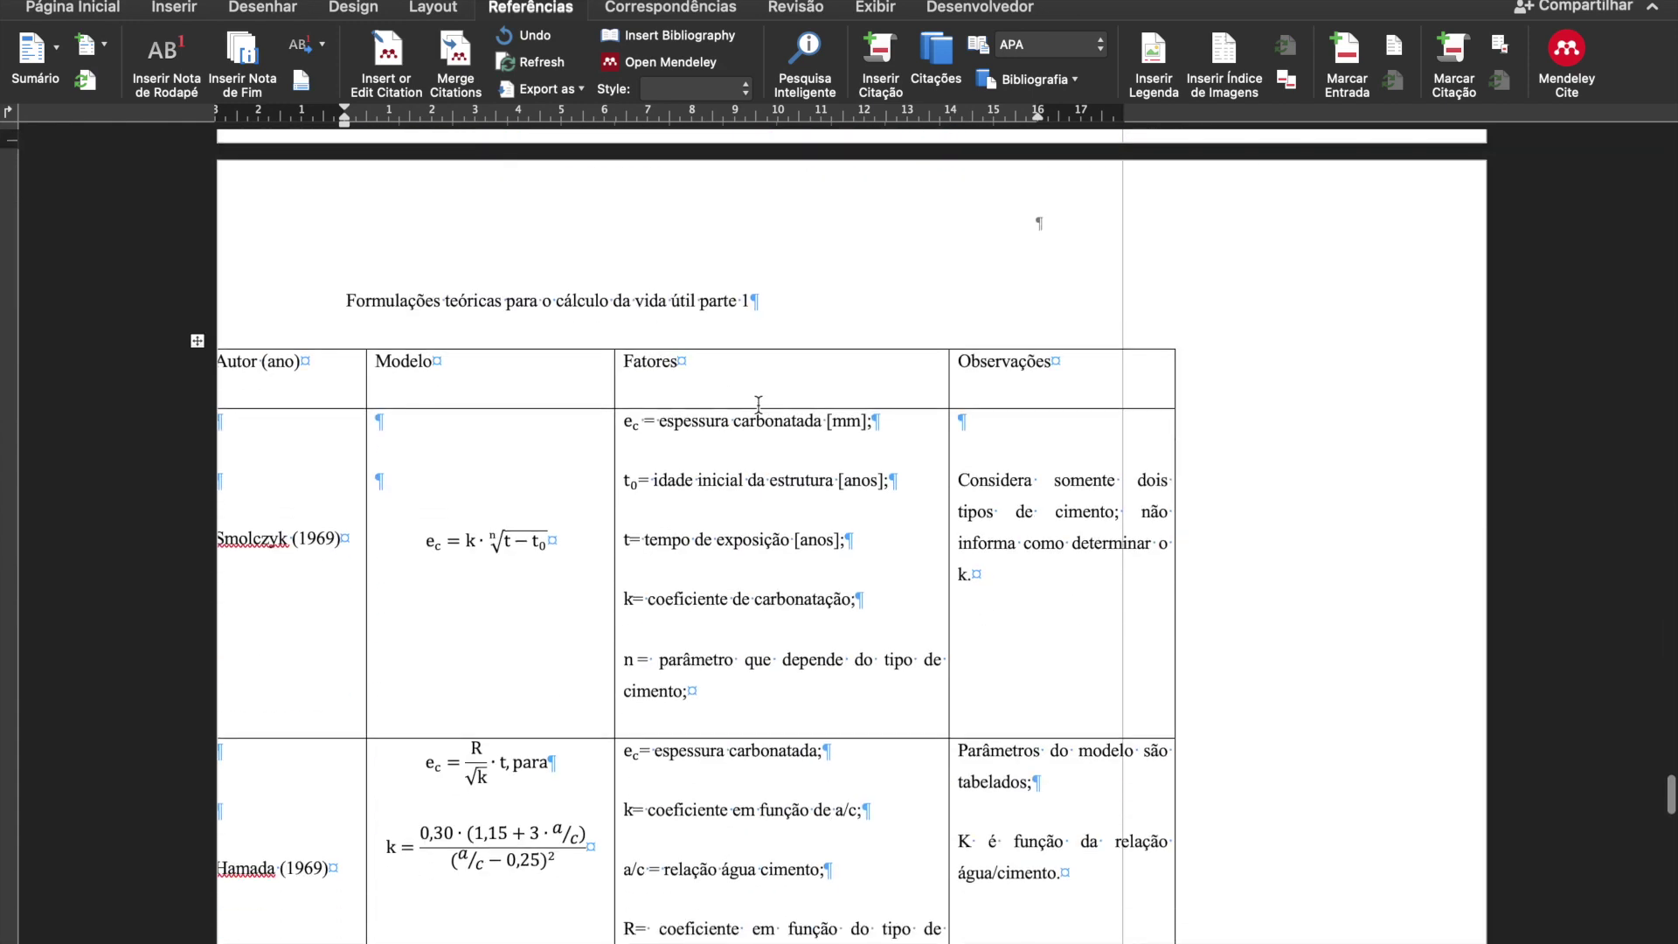
{"action": "left_click", "coordinate": [197, 340]}
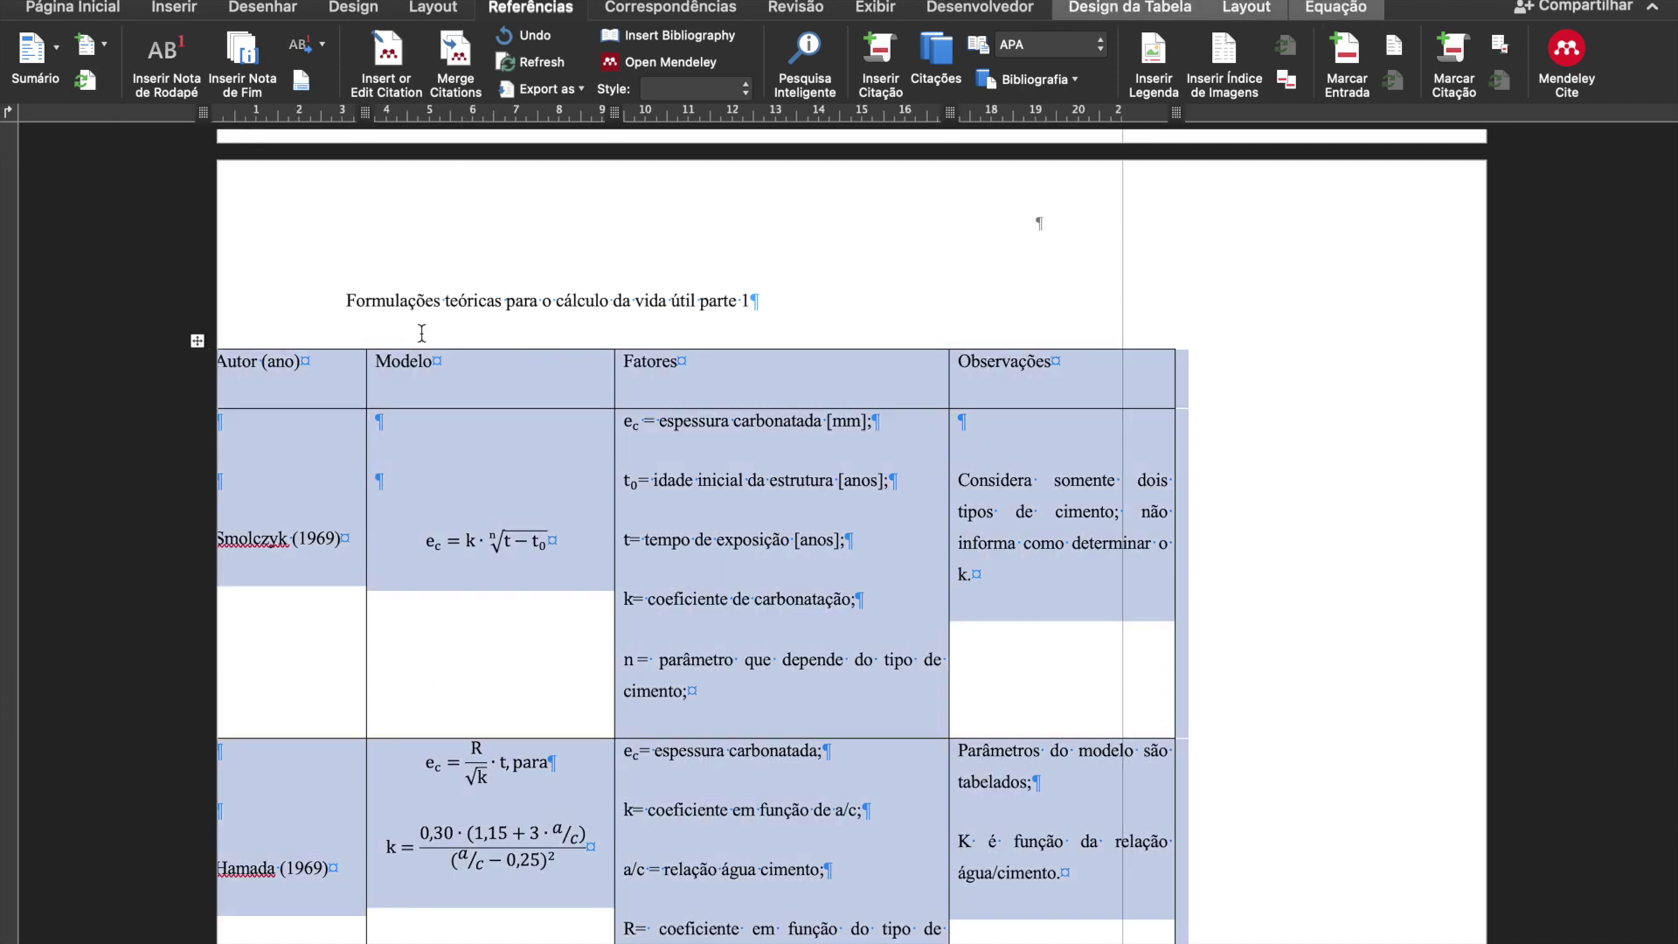
{"action": "scroll", "coordinate": [420, 334], "scroll_direction": "up", "scroll_amount": 1}
{"action": "left_click", "coordinate": [93, 11]}
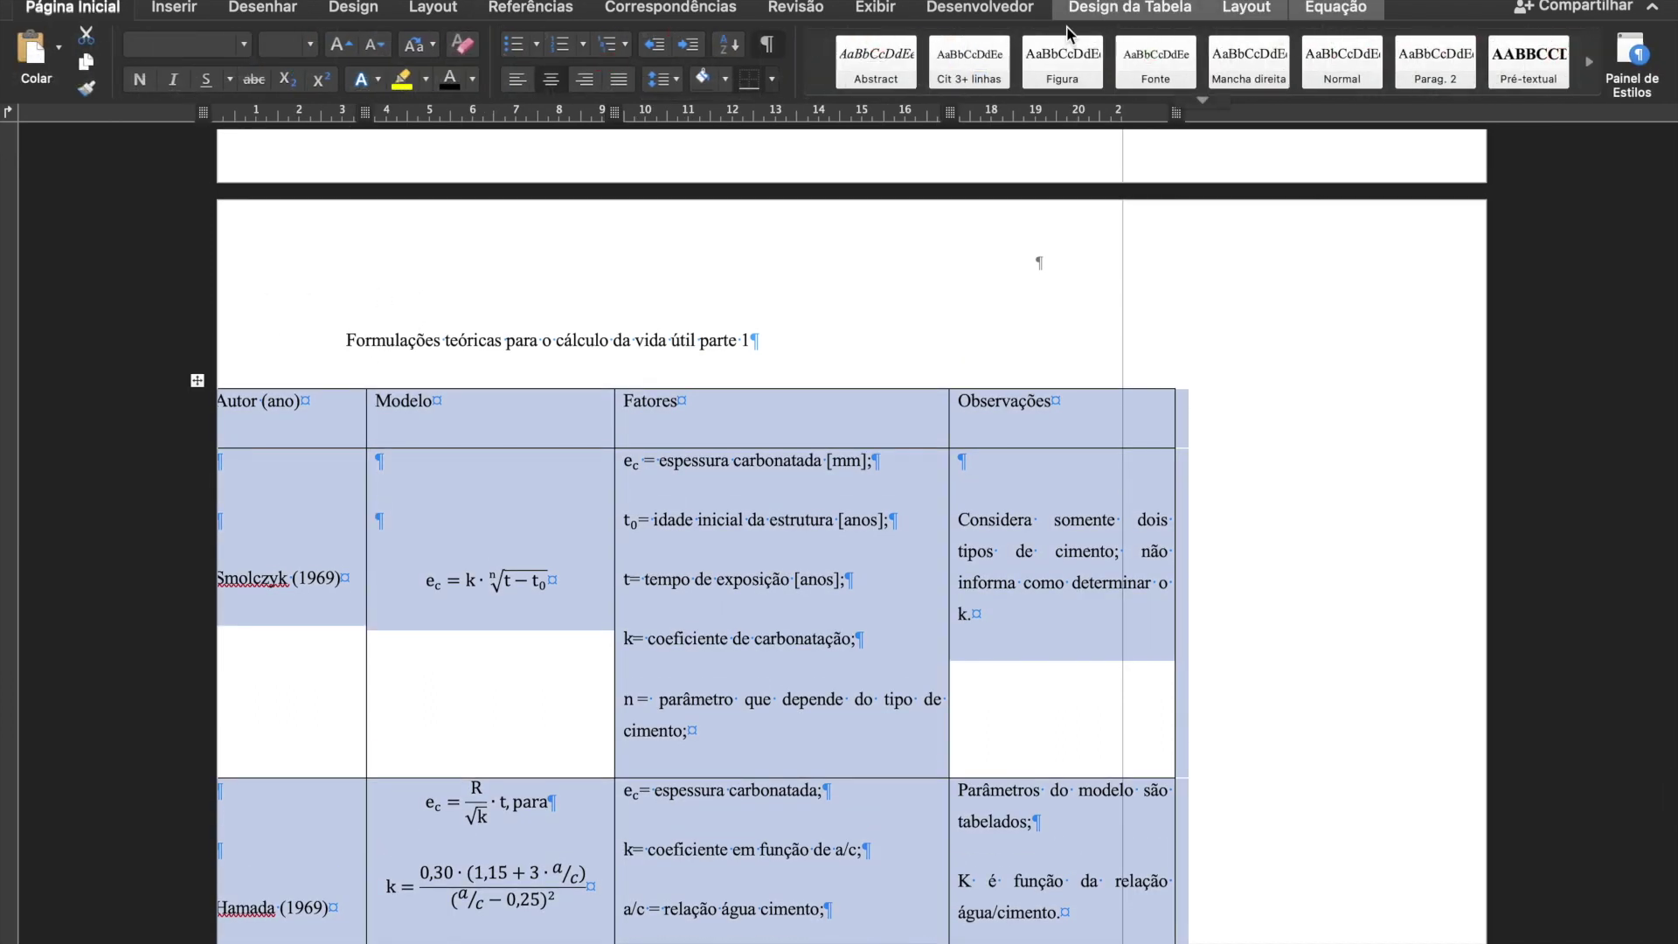
{"action": "left_click", "coordinate": [1589, 62]}
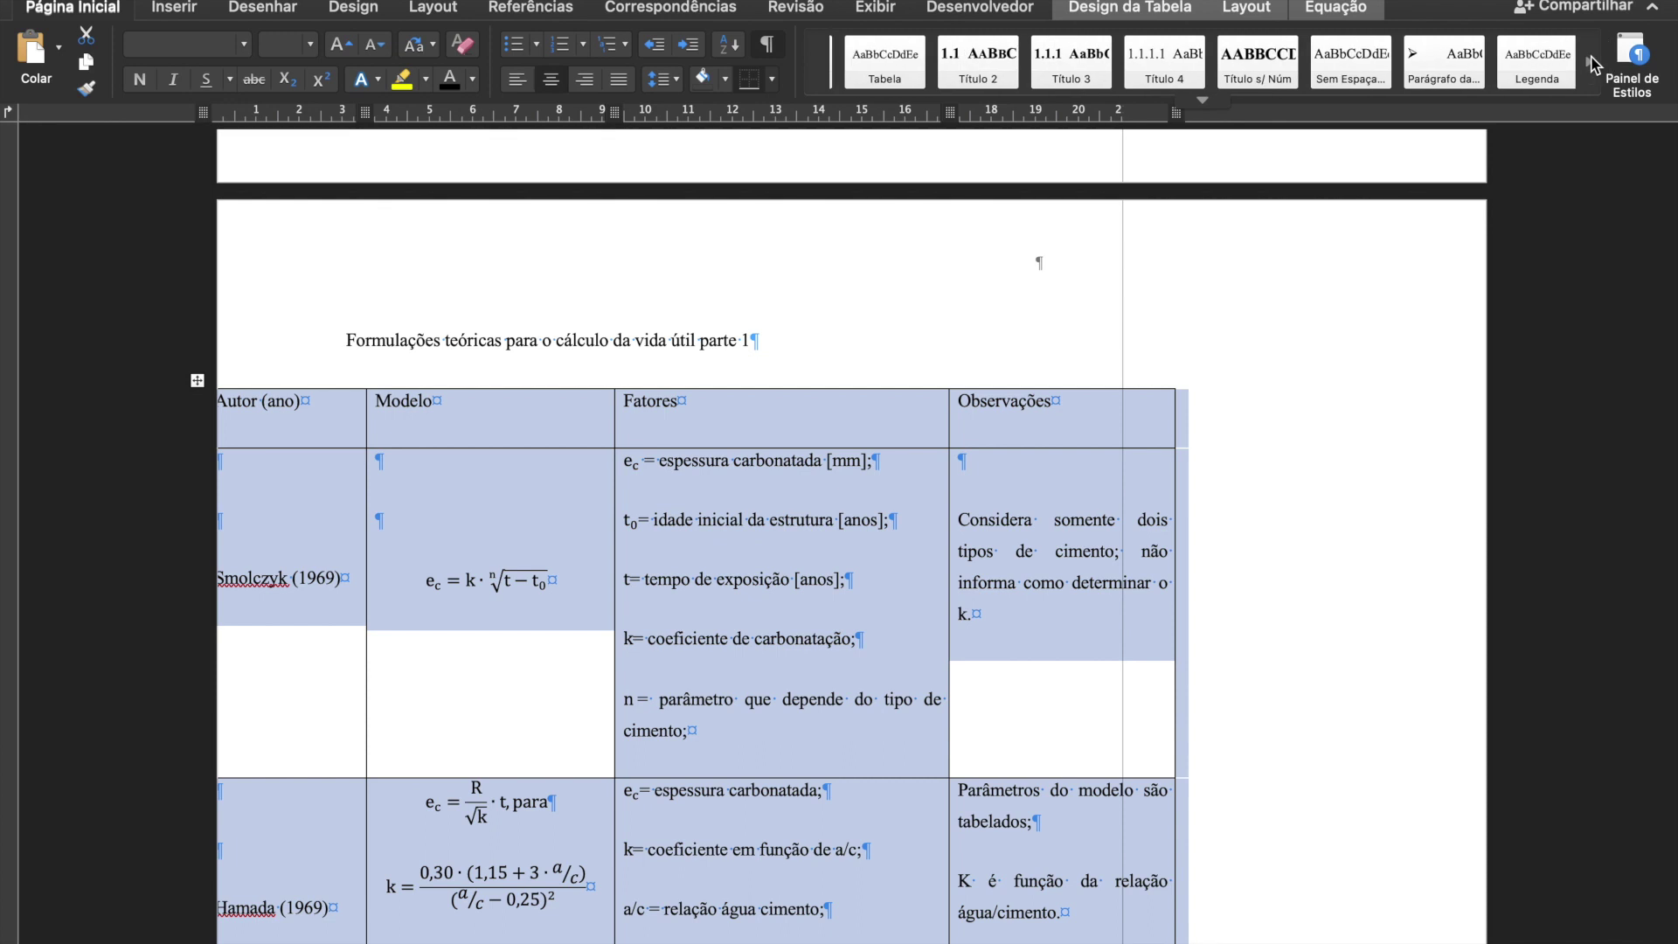
{"action": "left_click", "coordinate": [881, 70]}
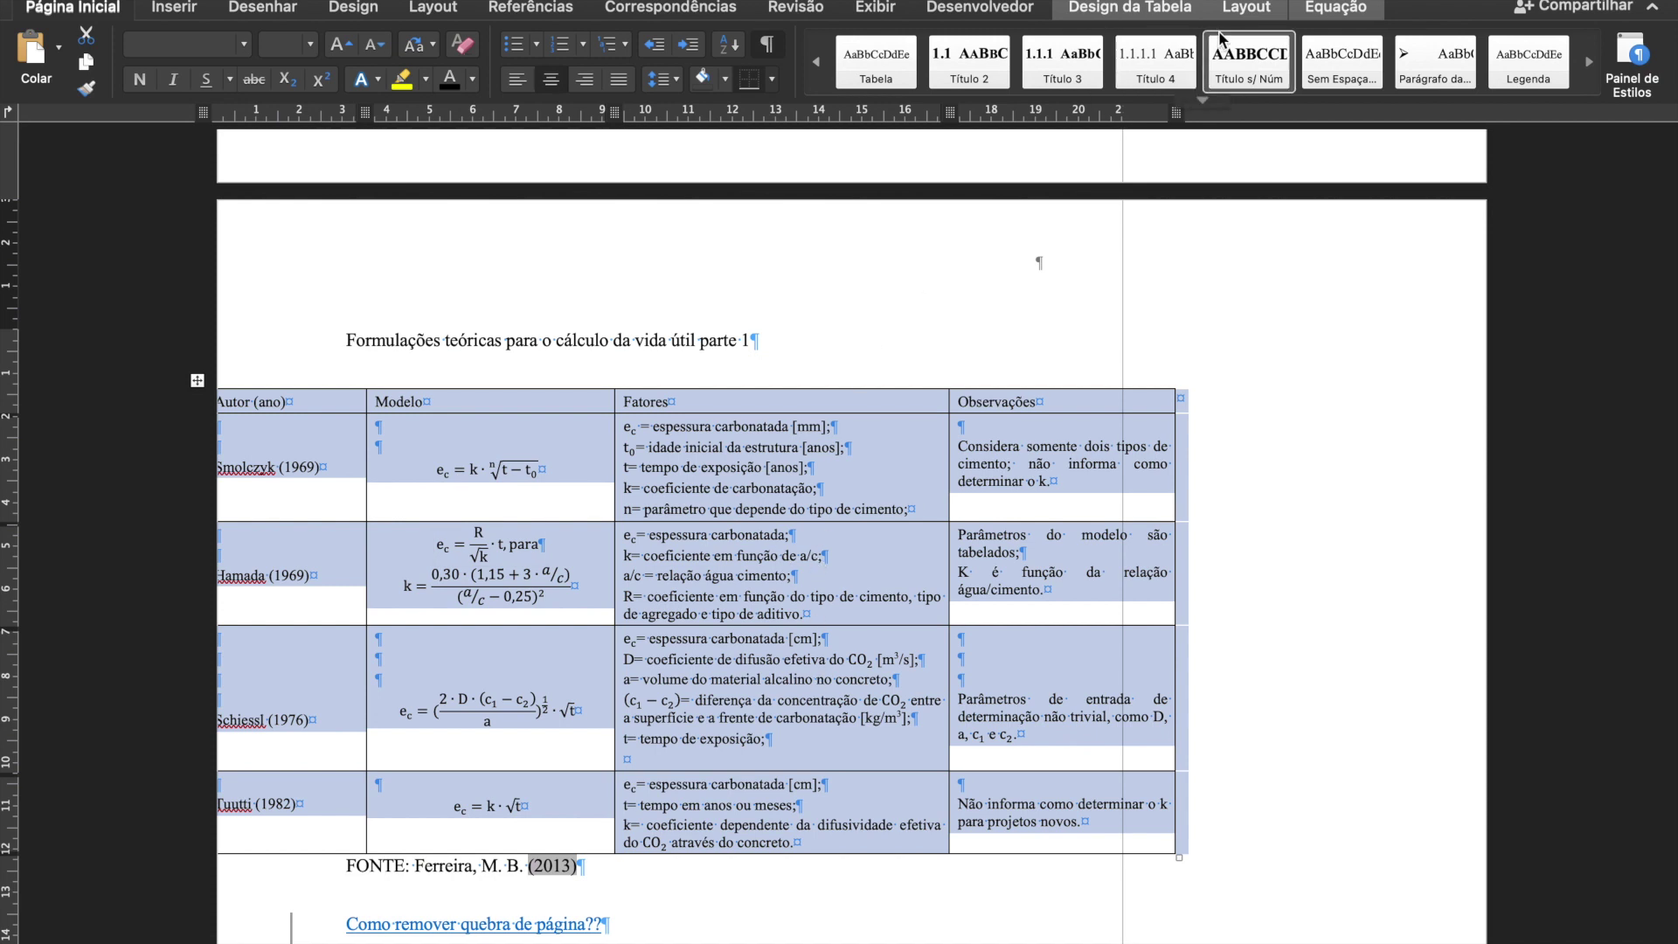
Centre the contents of all cells in the Formulações teóricas table horizontally and vertically.
{"action": "left_click", "coordinate": [1261, 9]}
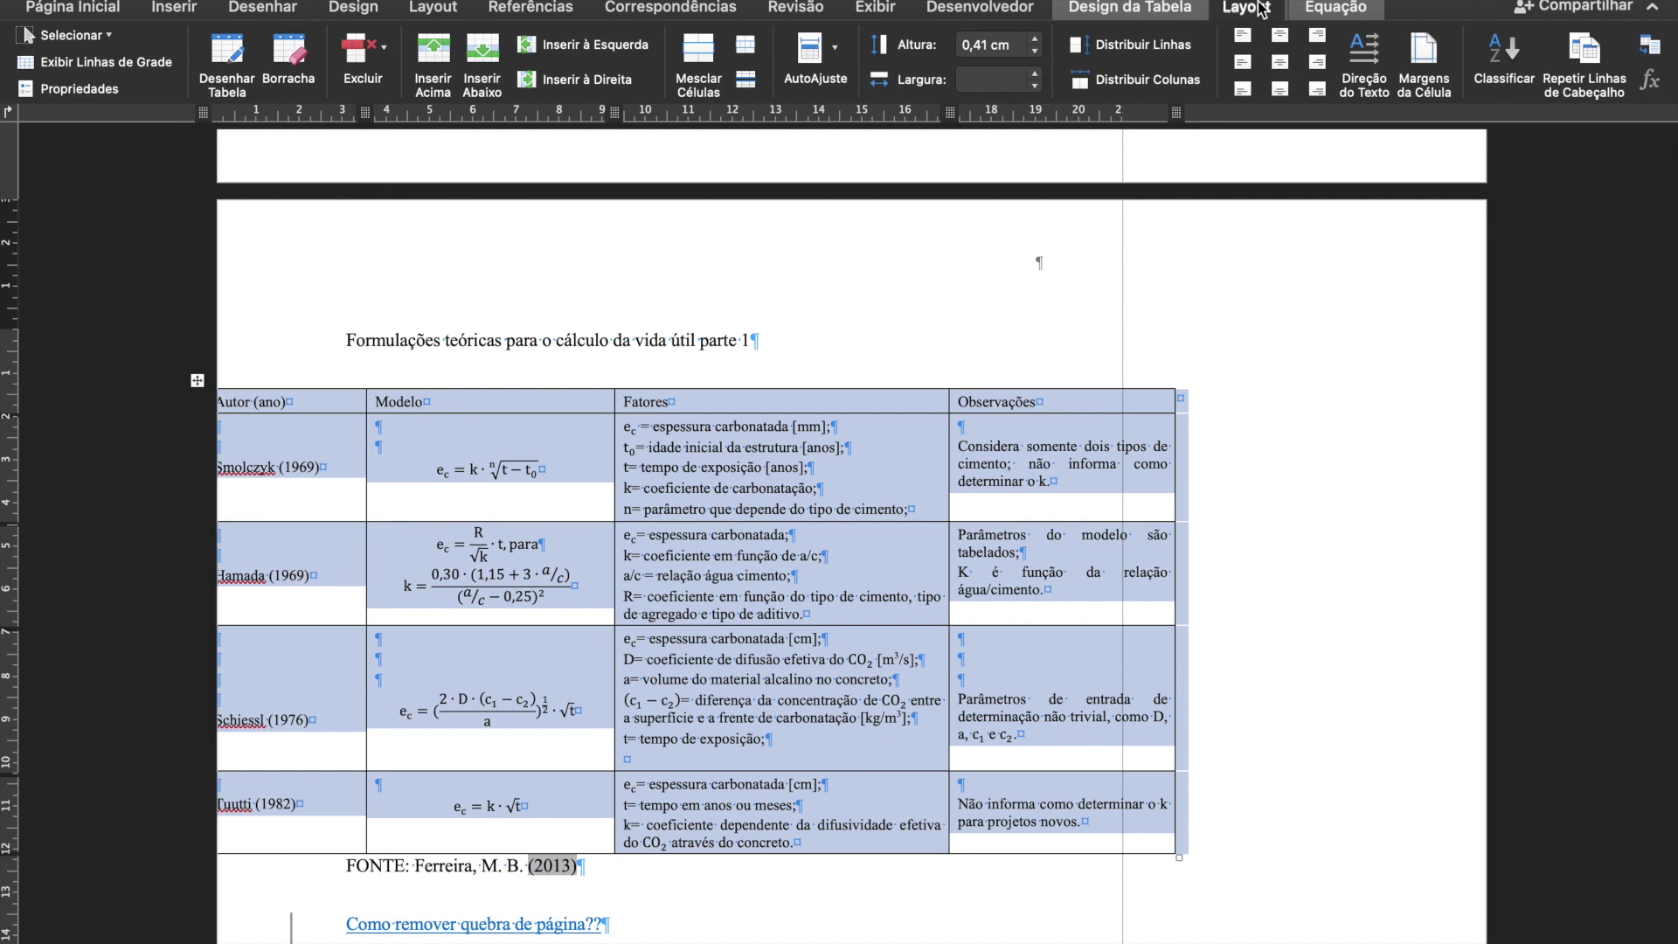
{"action": "left_click", "coordinate": [1281, 63]}
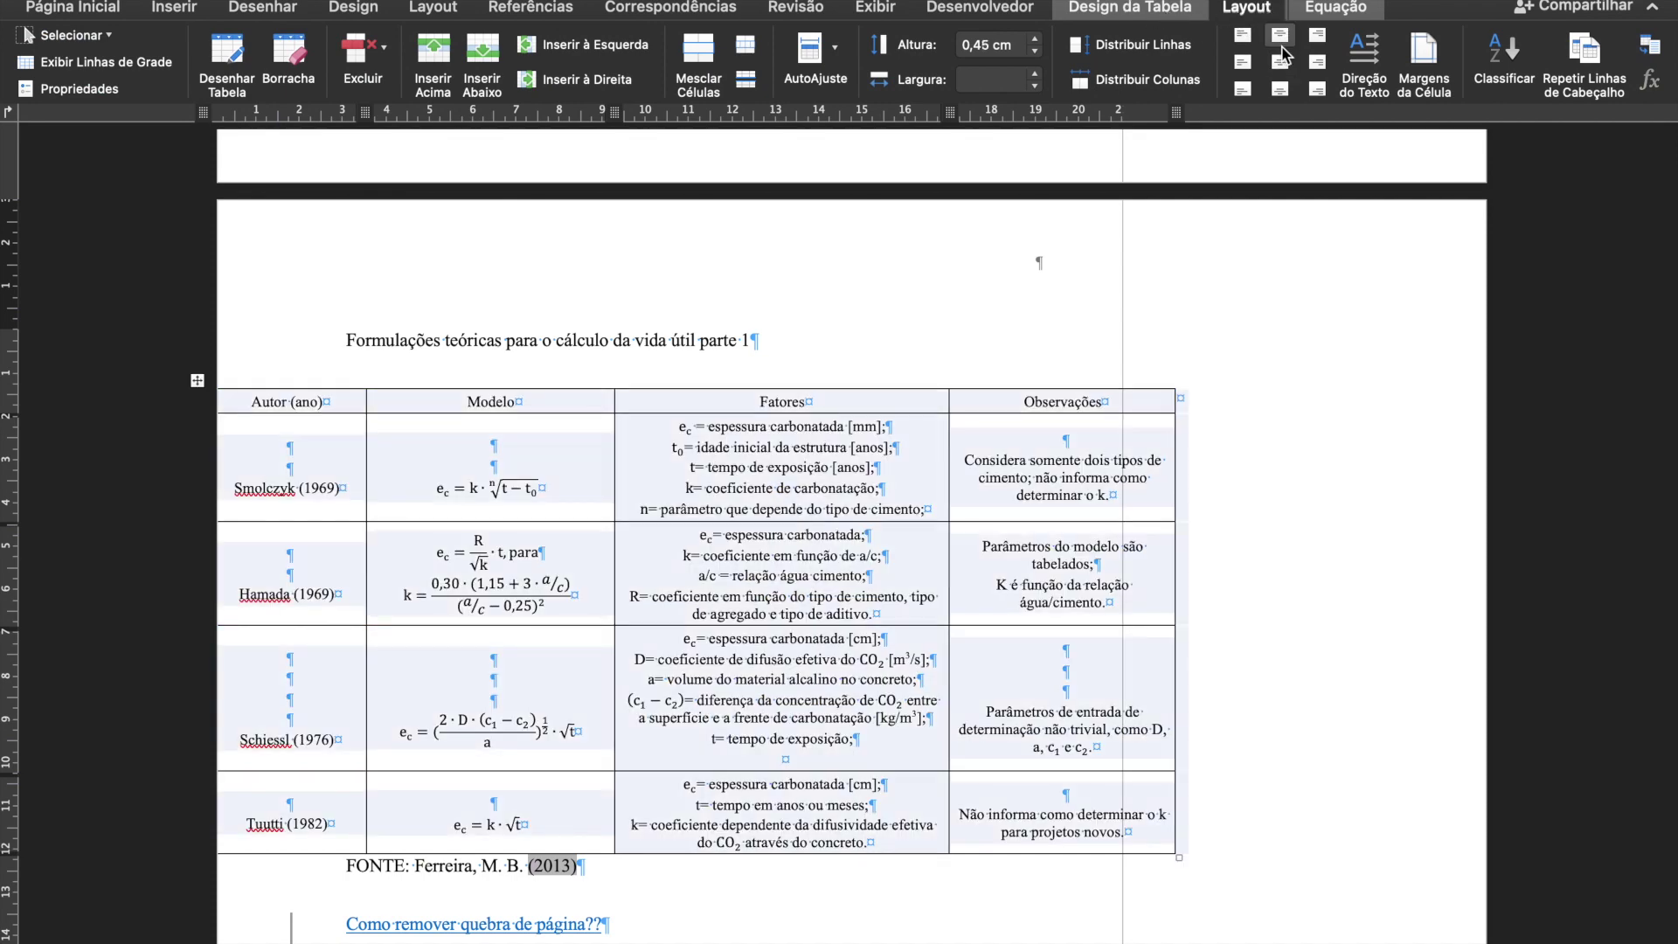
{"action": "left_click", "coordinate": [831, 661]}
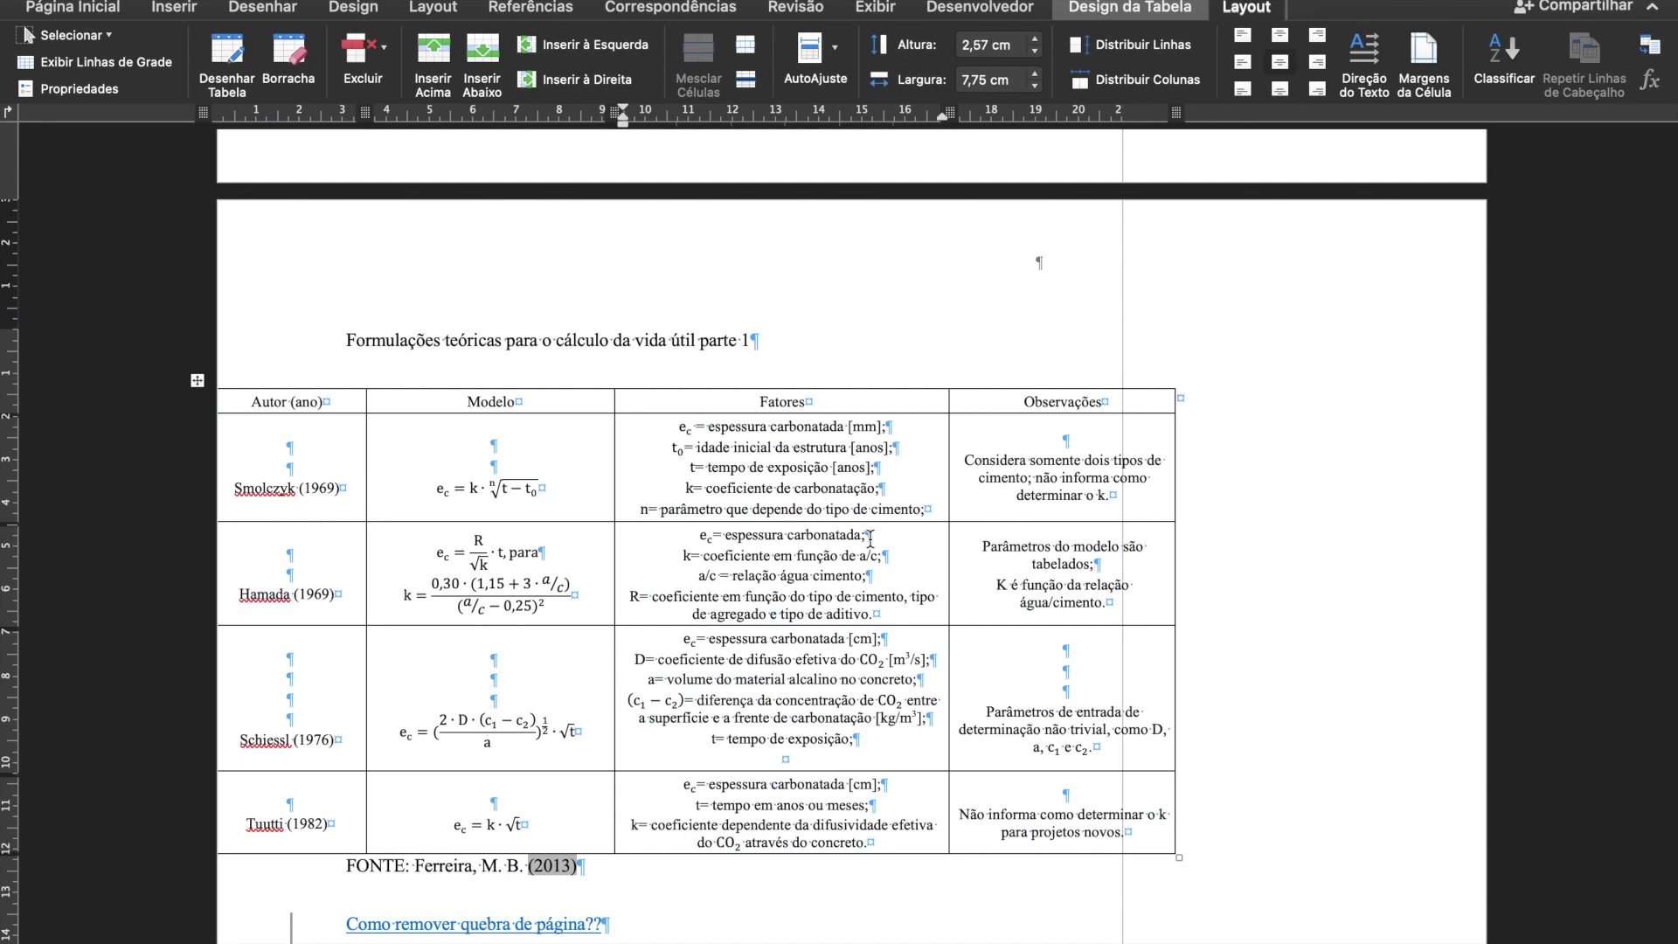
Examine how the wide Formulações teóricas table fits the portrait page, along with the text before and after it.
{"action": "scroll", "coordinate": [439, 534], "scroll_direction": "down", "scroll_amount": 2}
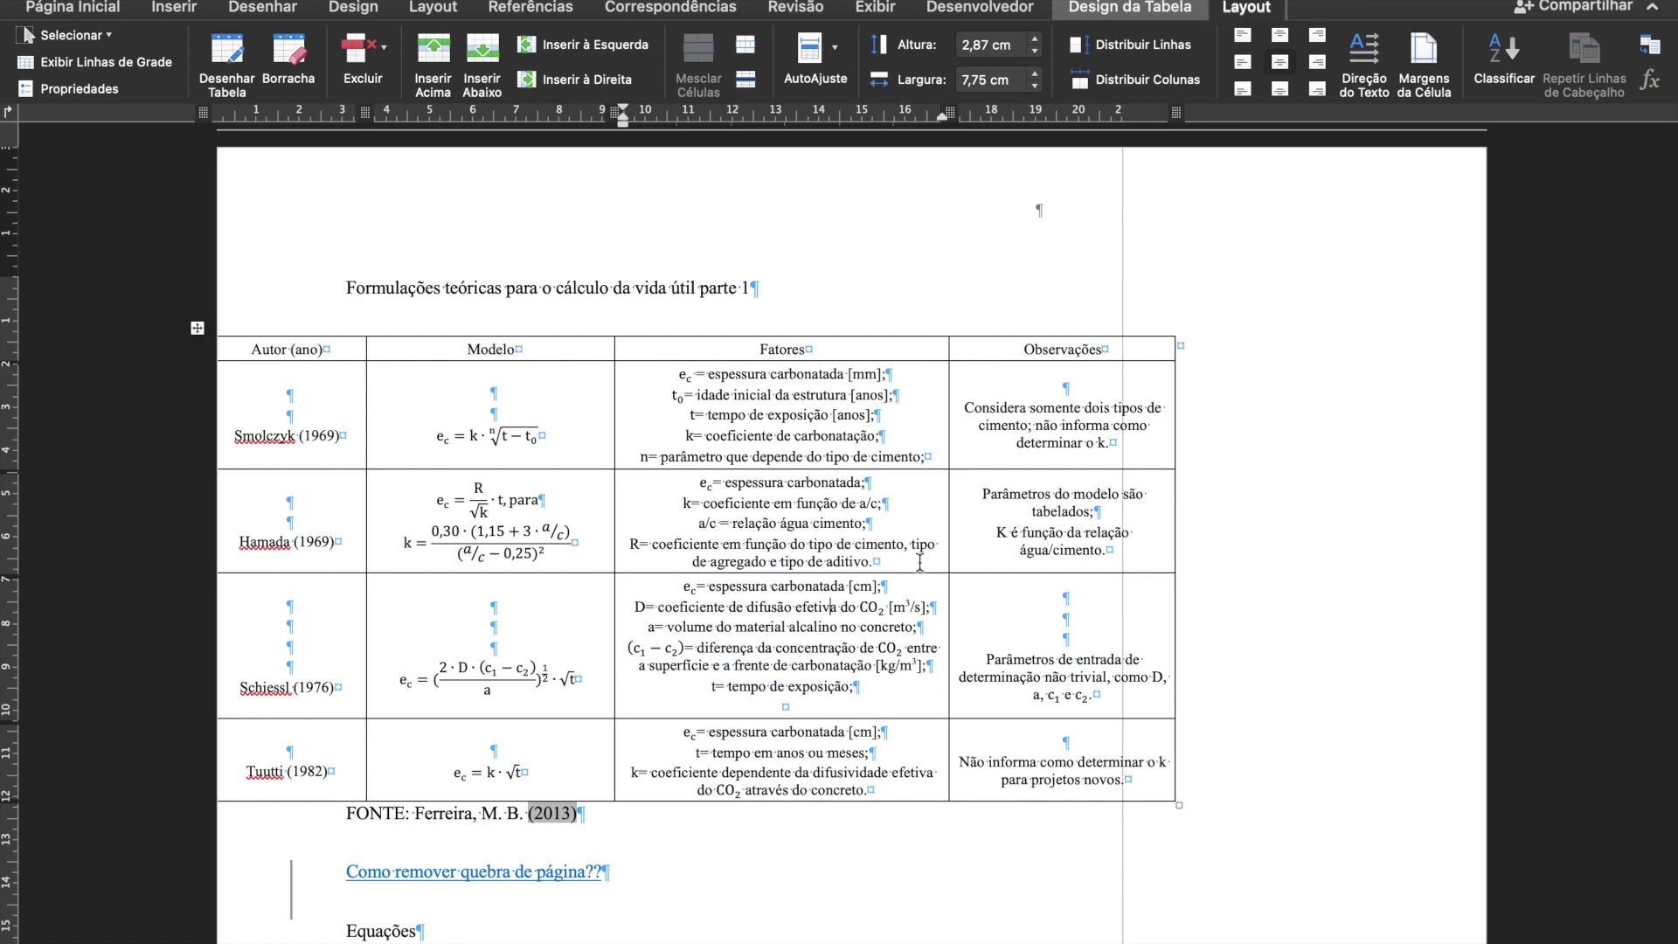
{"action": "scroll", "coordinate": [673, 323], "scroll_direction": "up", "scroll_amount": 2}
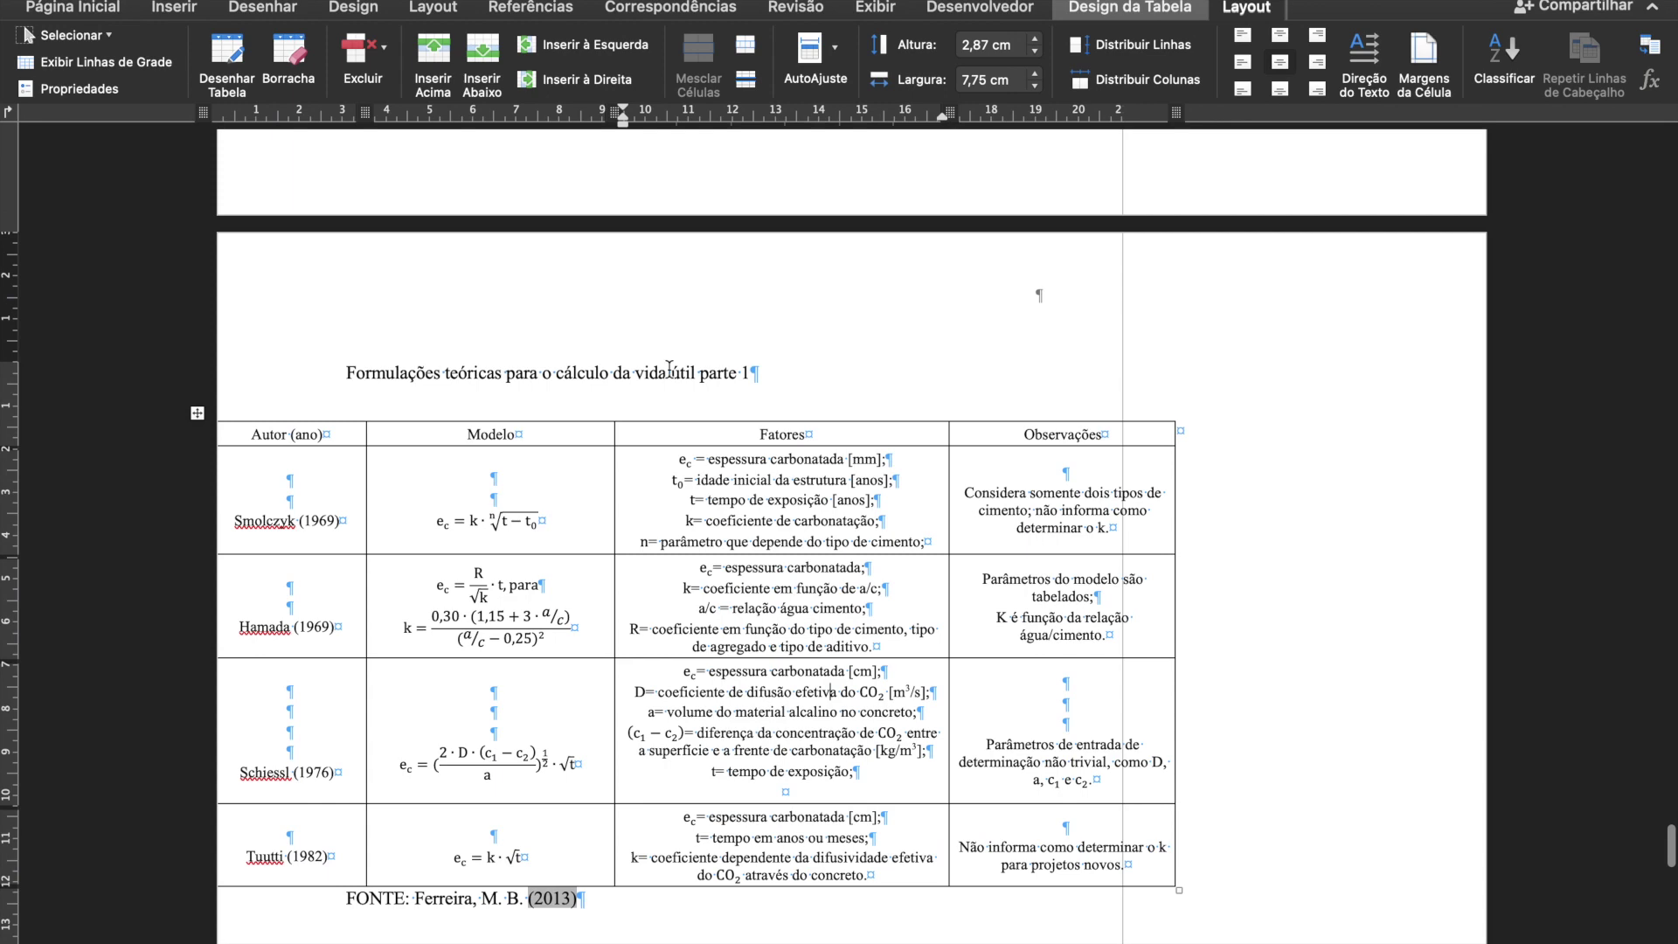
{"action": "scroll", "coordinate": [939, 726], "scroll_direction": "up", "scroll_amount": 6}
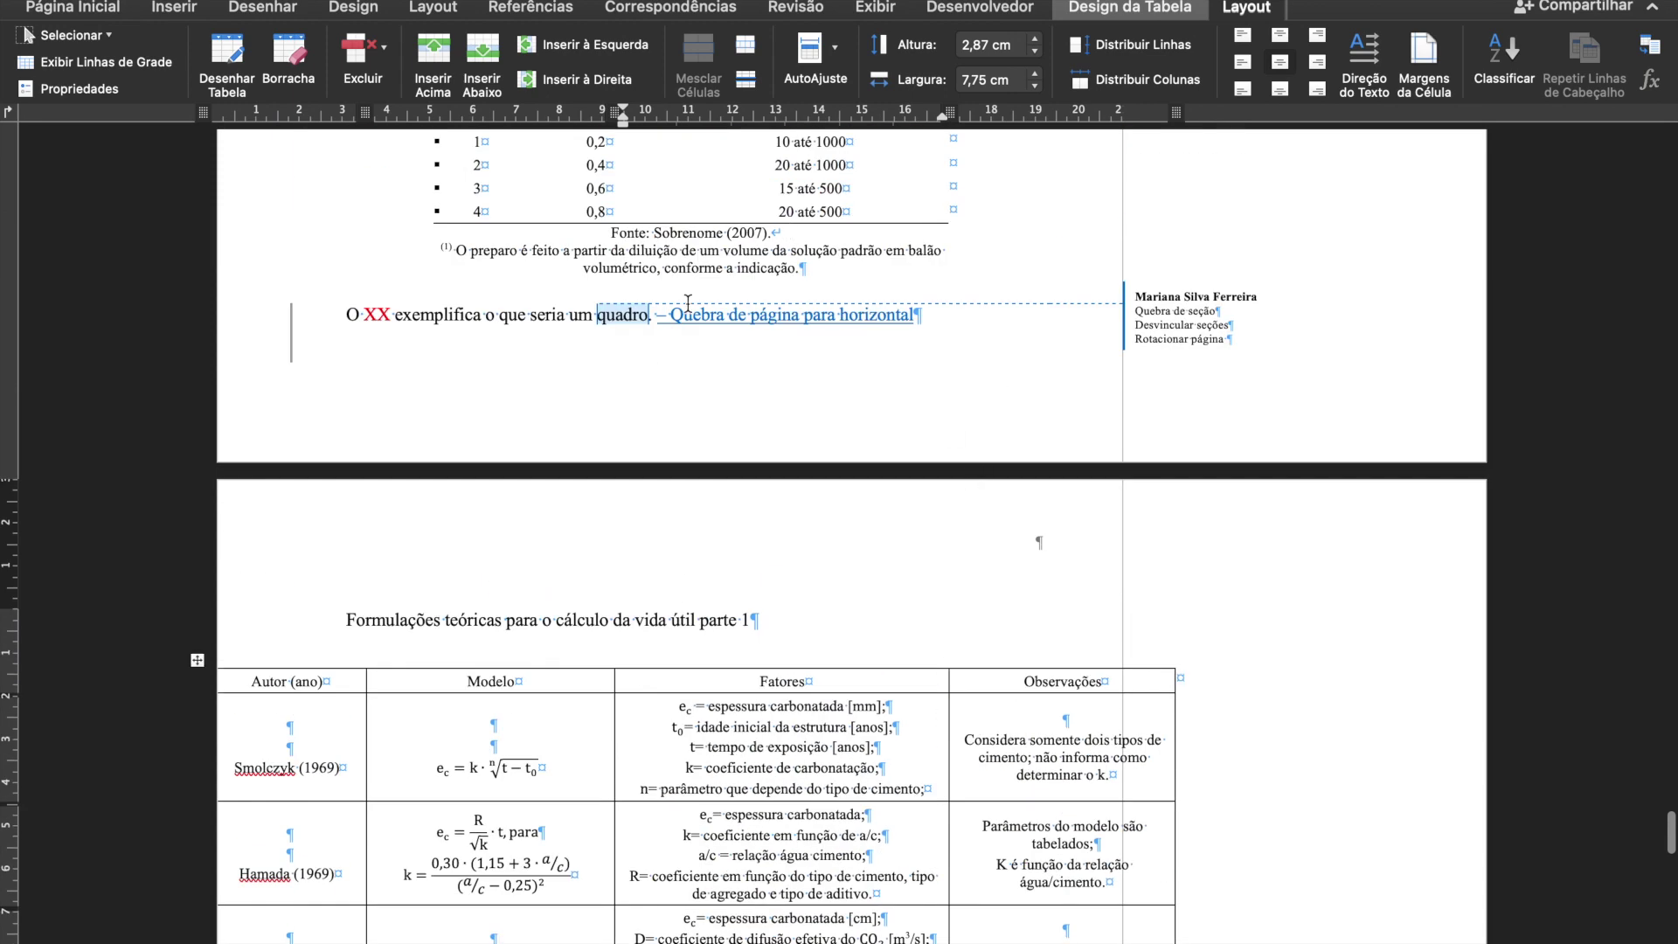
{"action": "left_click", "coordinate": [750, 326]}
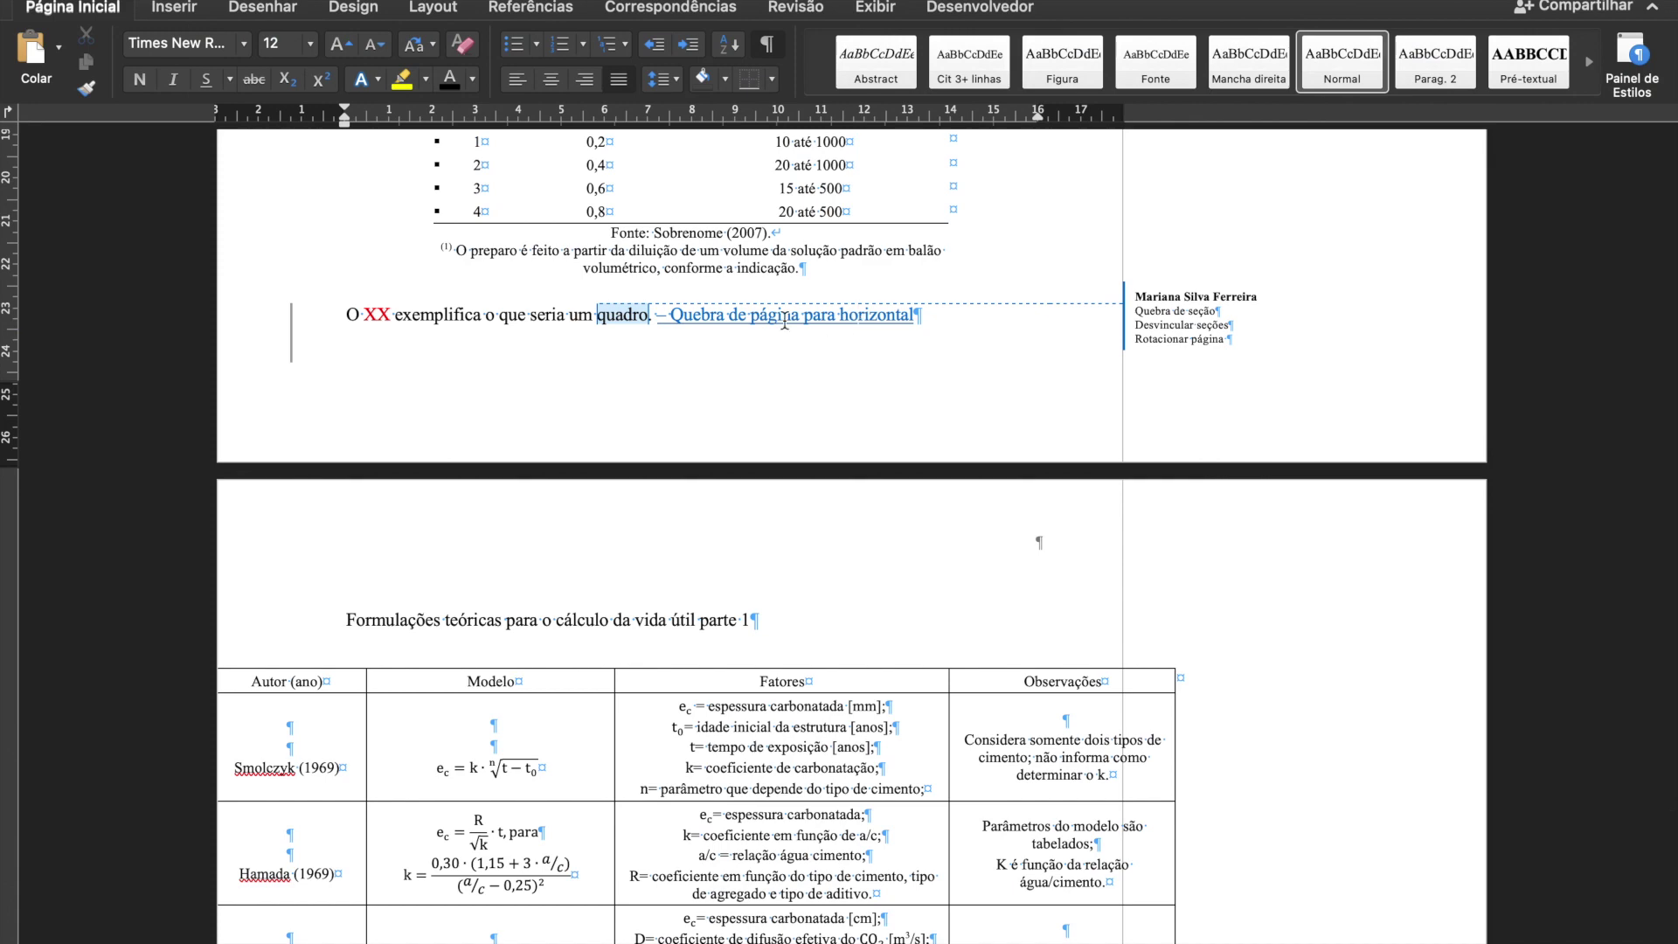
{"action": "scroll", "coordinate": [572, 317], "scroll_direction": "down", "scroll_amount": 5}
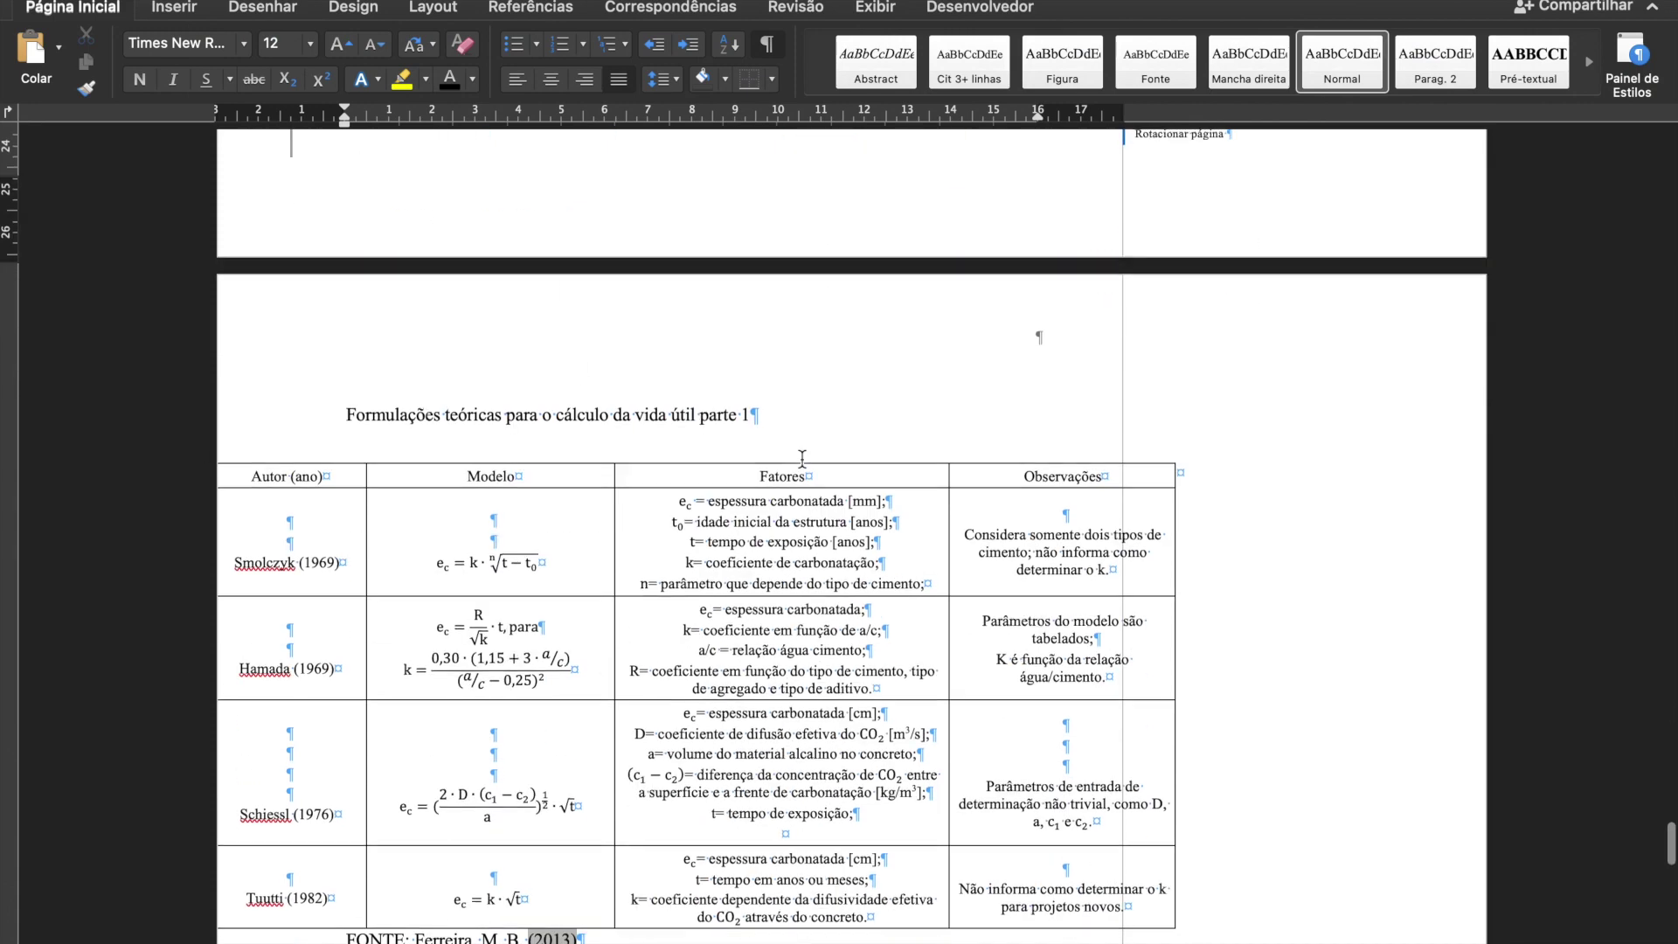
{"action": "scroll", "coordinate": [869, 392], "scroll_direction": "up", "scroll_amount": 7}
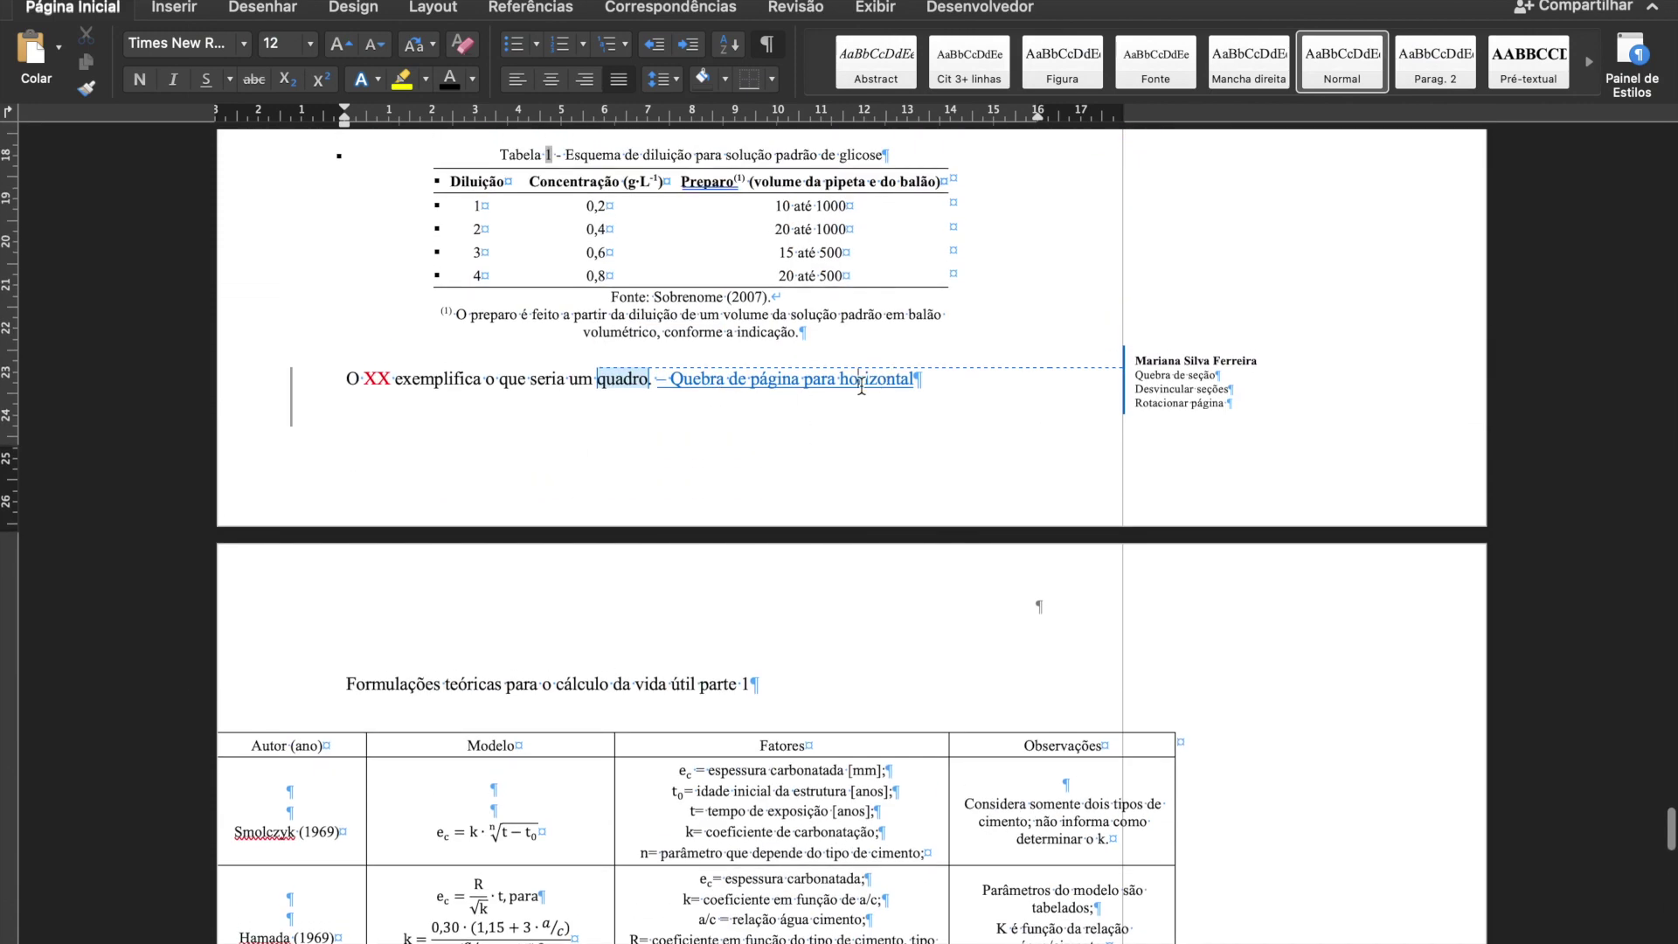
{"action": "scroll", "coordinate": [716, 395], "scroll_direction": "down", "scroll_amount": 9}
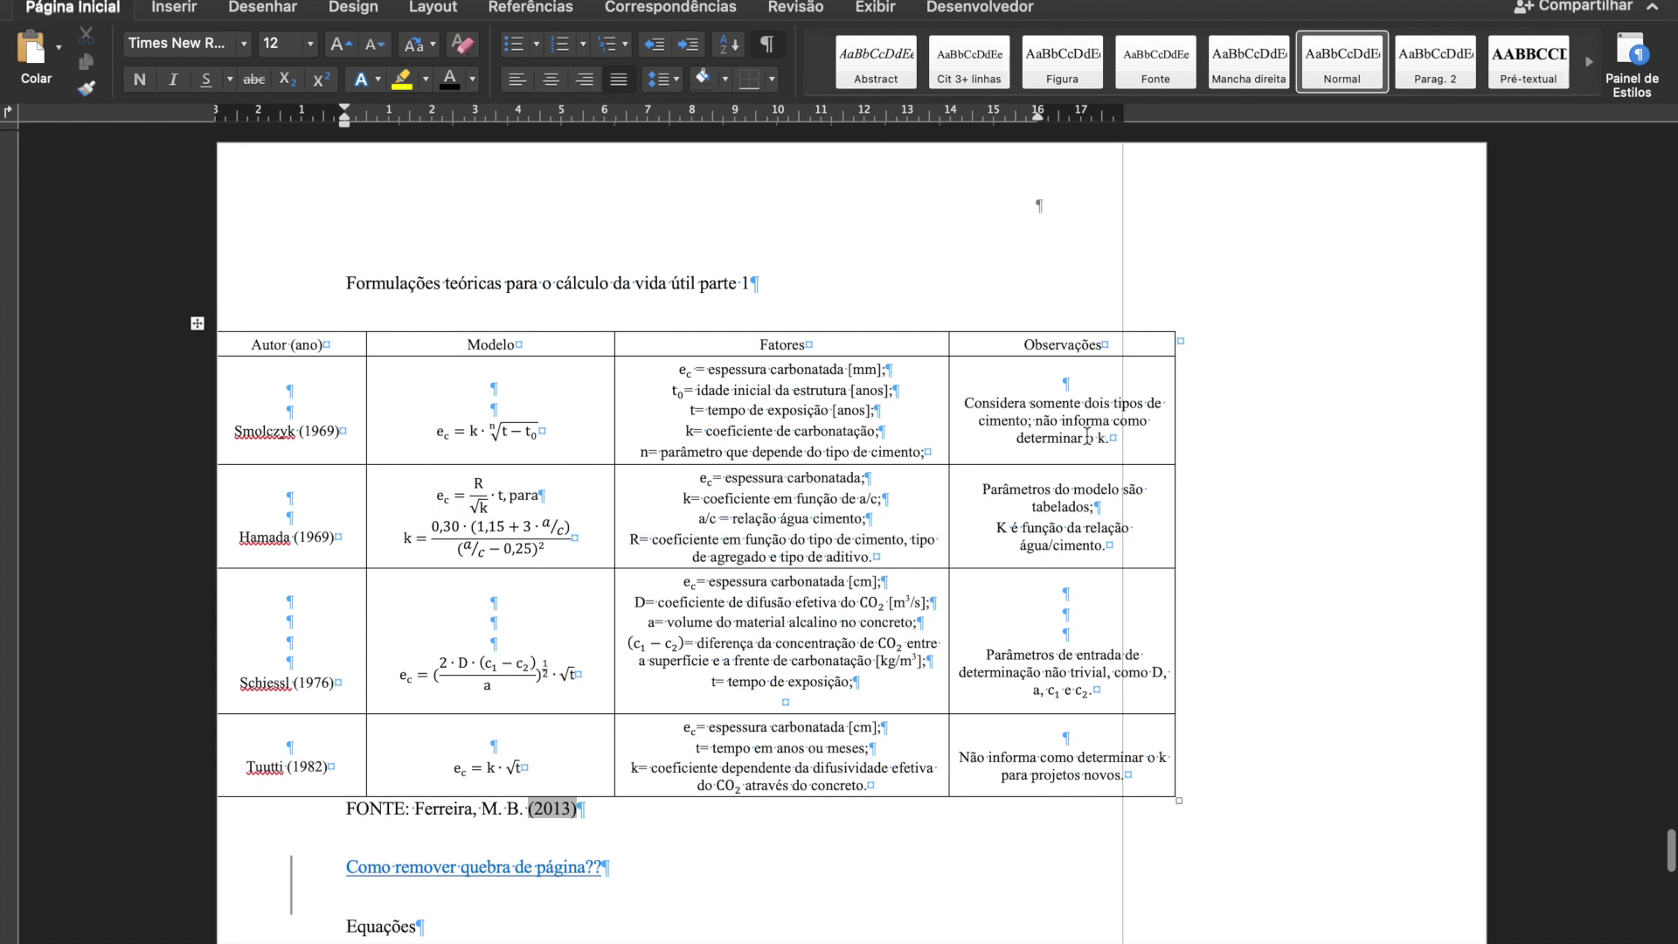
{"action": "scroll", "coordinate": [585, 564], "scroll_direction": "down", "scroll_amount": 2}
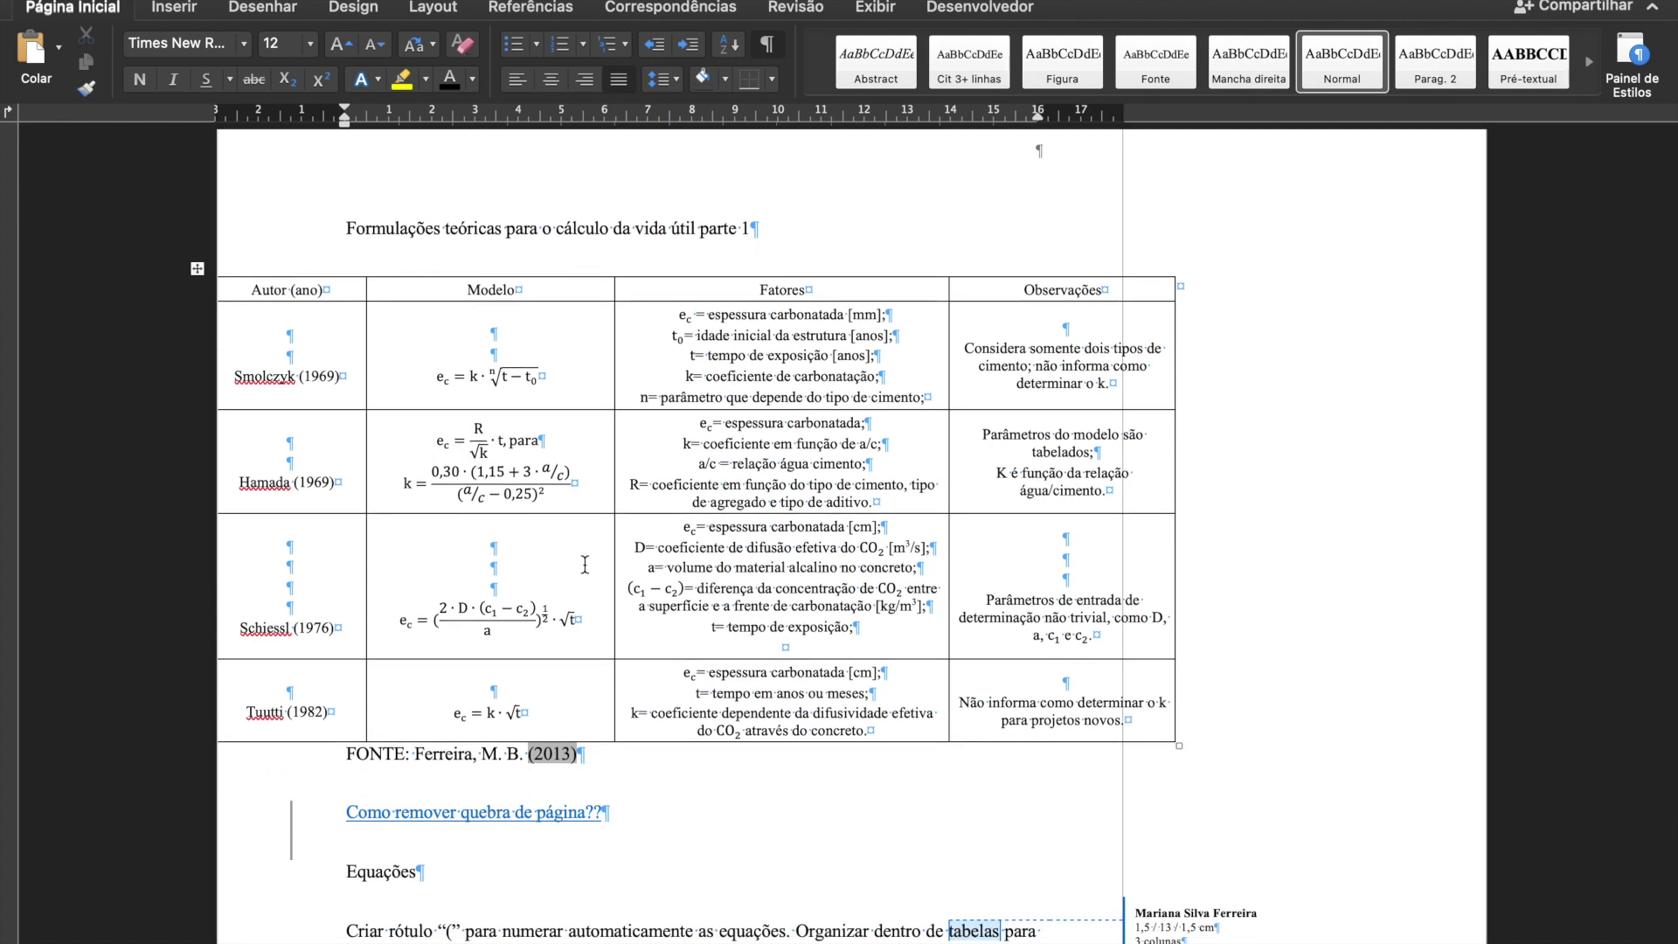
{"action": "scroll", "coordinate": [585, 564], "scroll_direction": "up", "scroll_amount": 3}
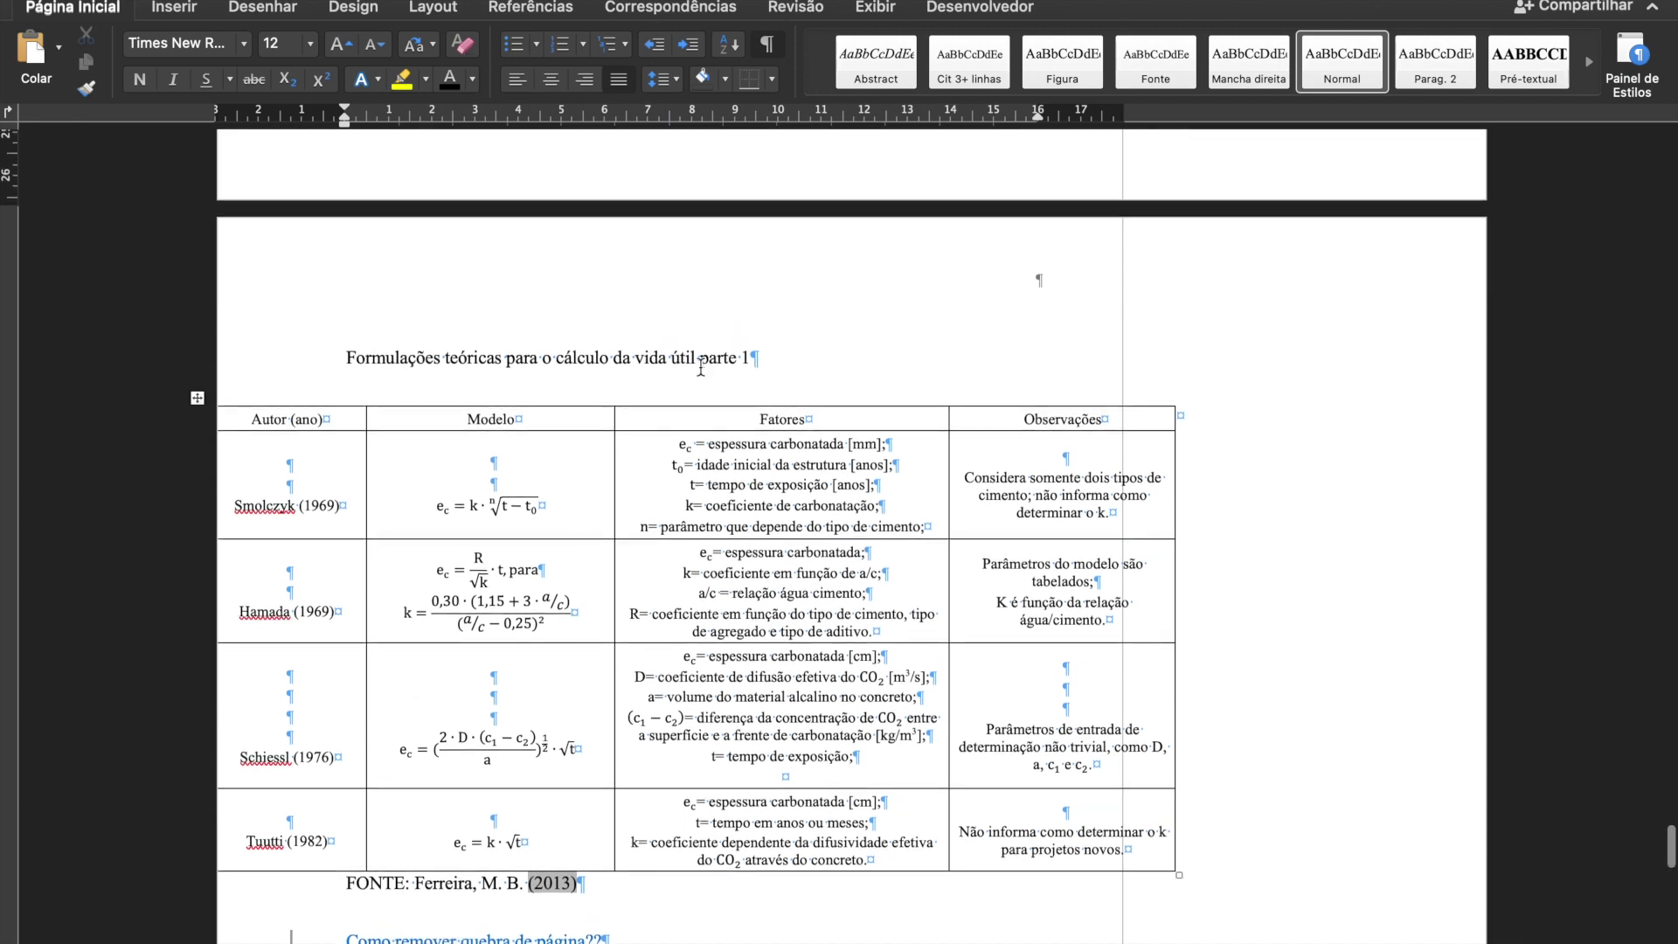
{"action": "scroll", "coordinate": [701, 368], "scroll_direction": "up", "scroll_amount": 8}
{"action": "scroll", "coordinate": [697, 367], "scroll_direction": "down", "scroll_amount": 10}
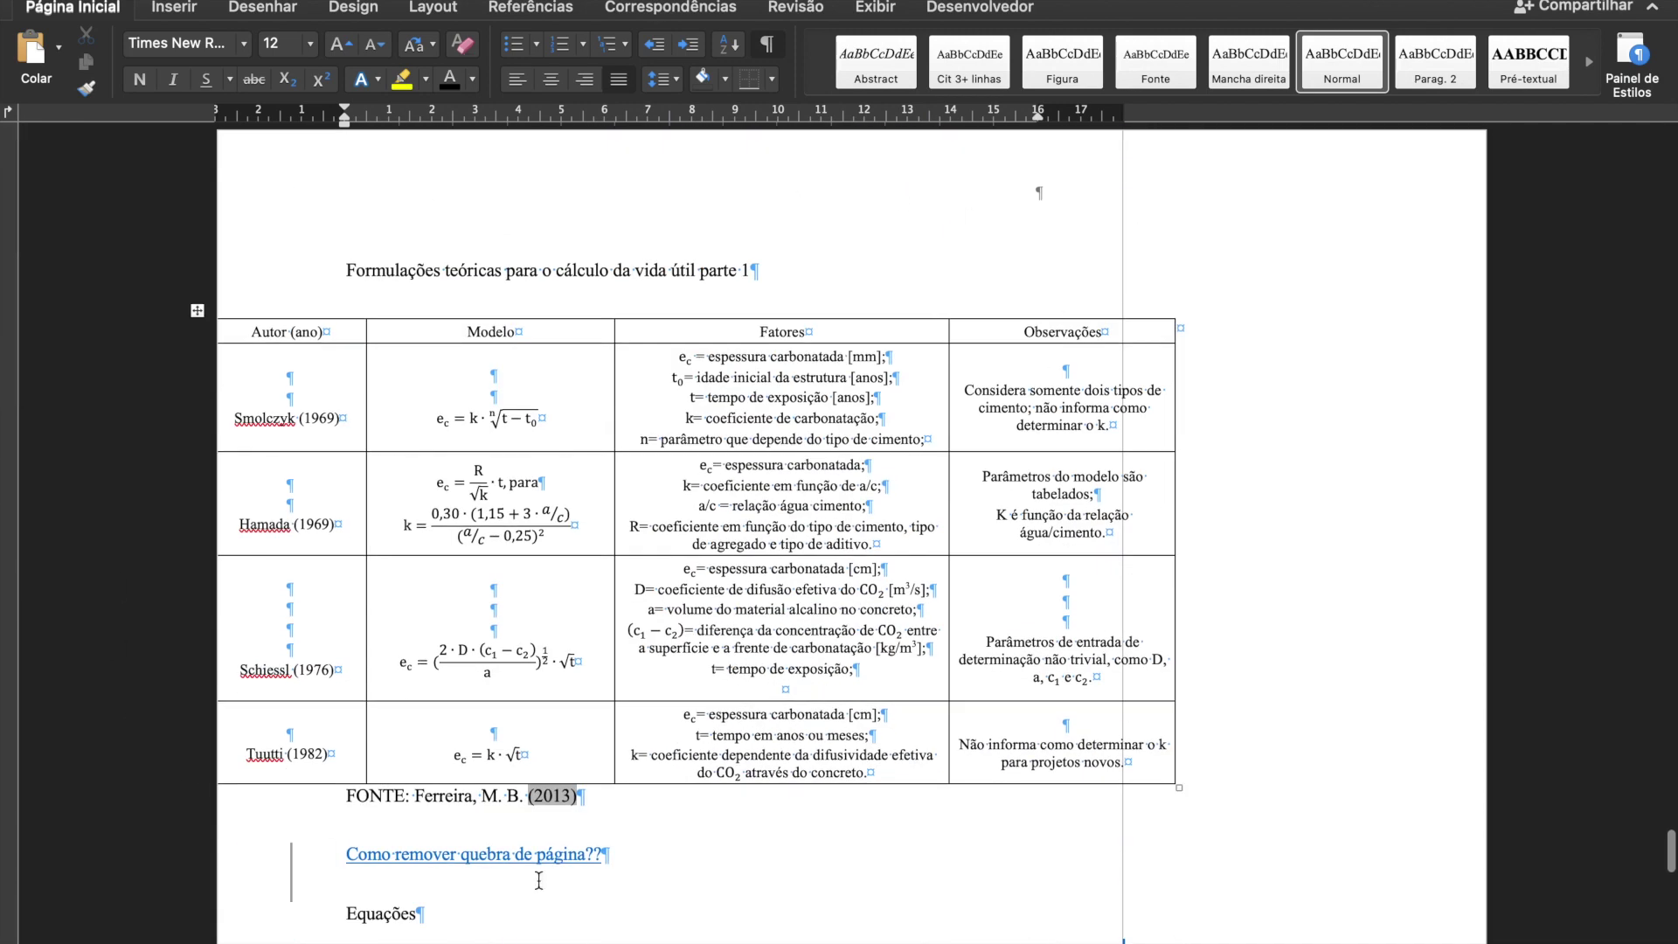
{"action": "scroll", "coordinate": [705, 170], "scroll_direction": "down", "scroll_amount": 10}
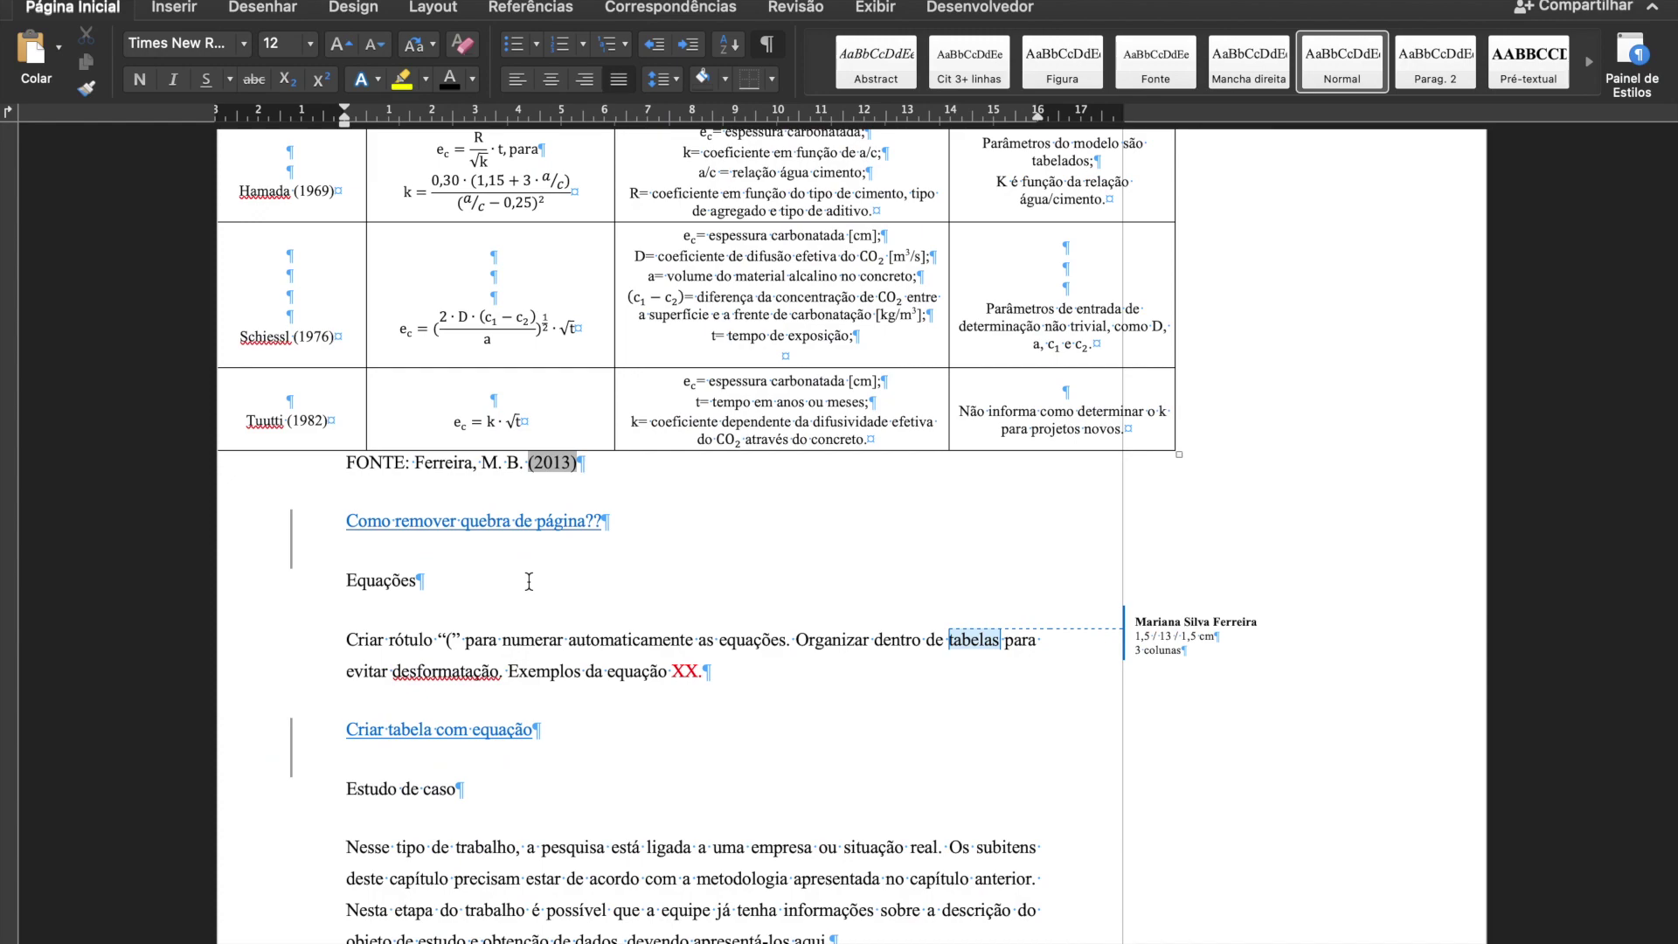
{"action": "scroll", "coordinate": [529, 579], "scroll_direction": "up", "scroll_amount": 12}
{"action": "scroll", "coordinate": [529, 579], "scroll_direction": "up", "scroll_amount": 15}
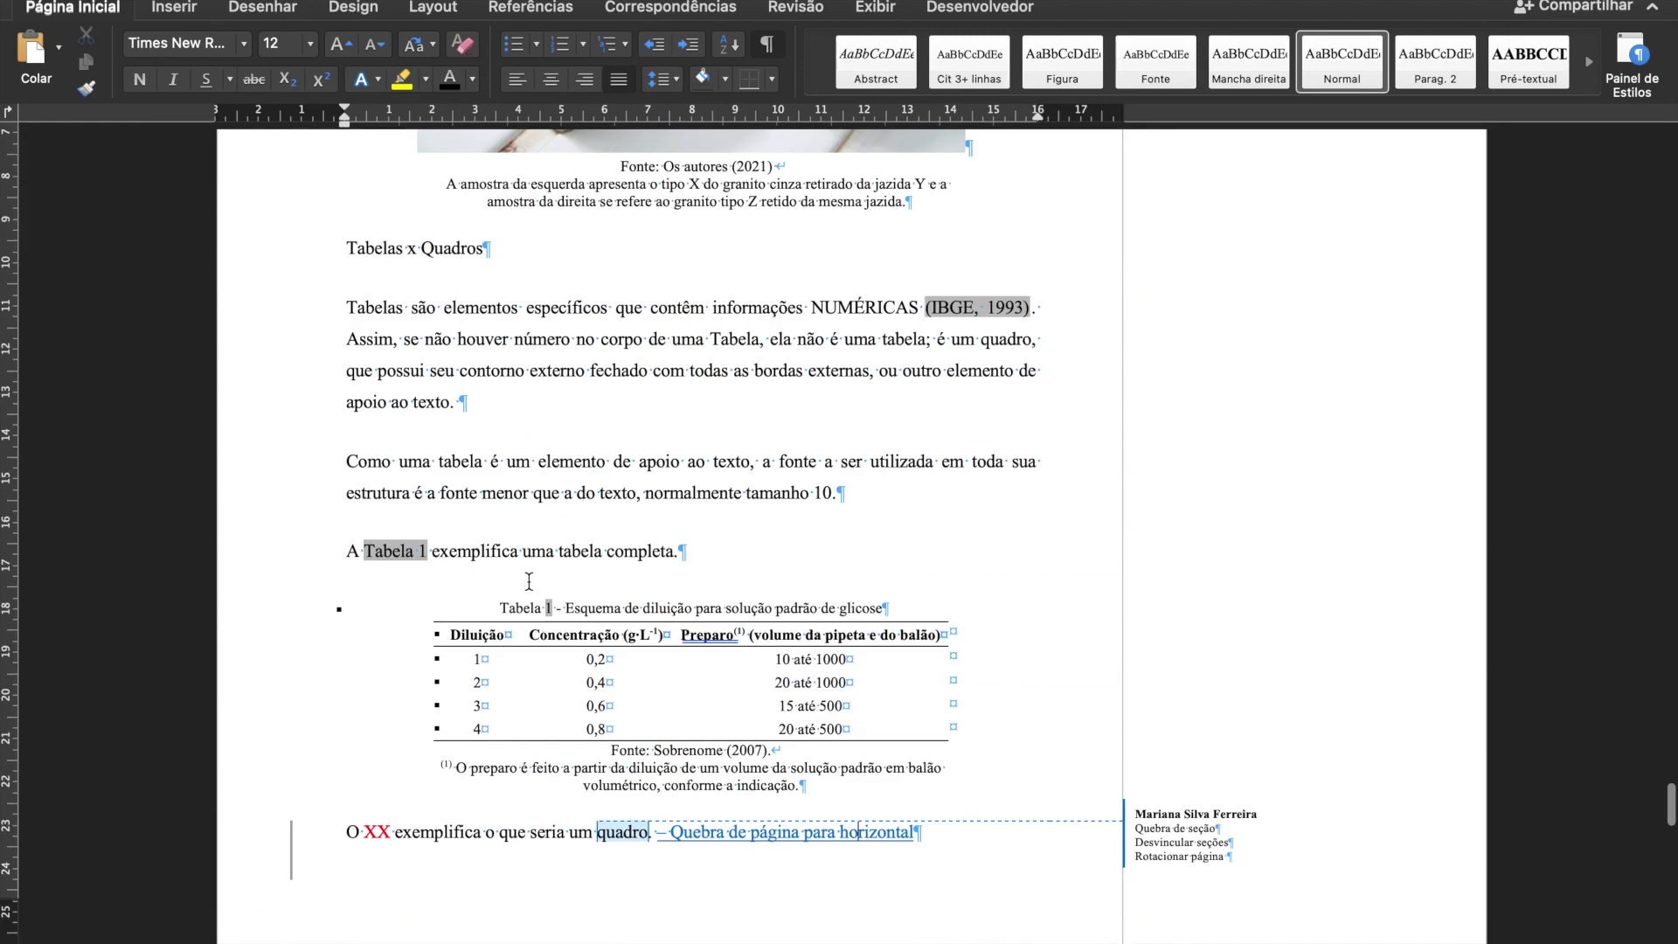
{"action": "scroll", "coordinate": [528, 581], "scroll_direction": "down", "scroll_amount": 7}
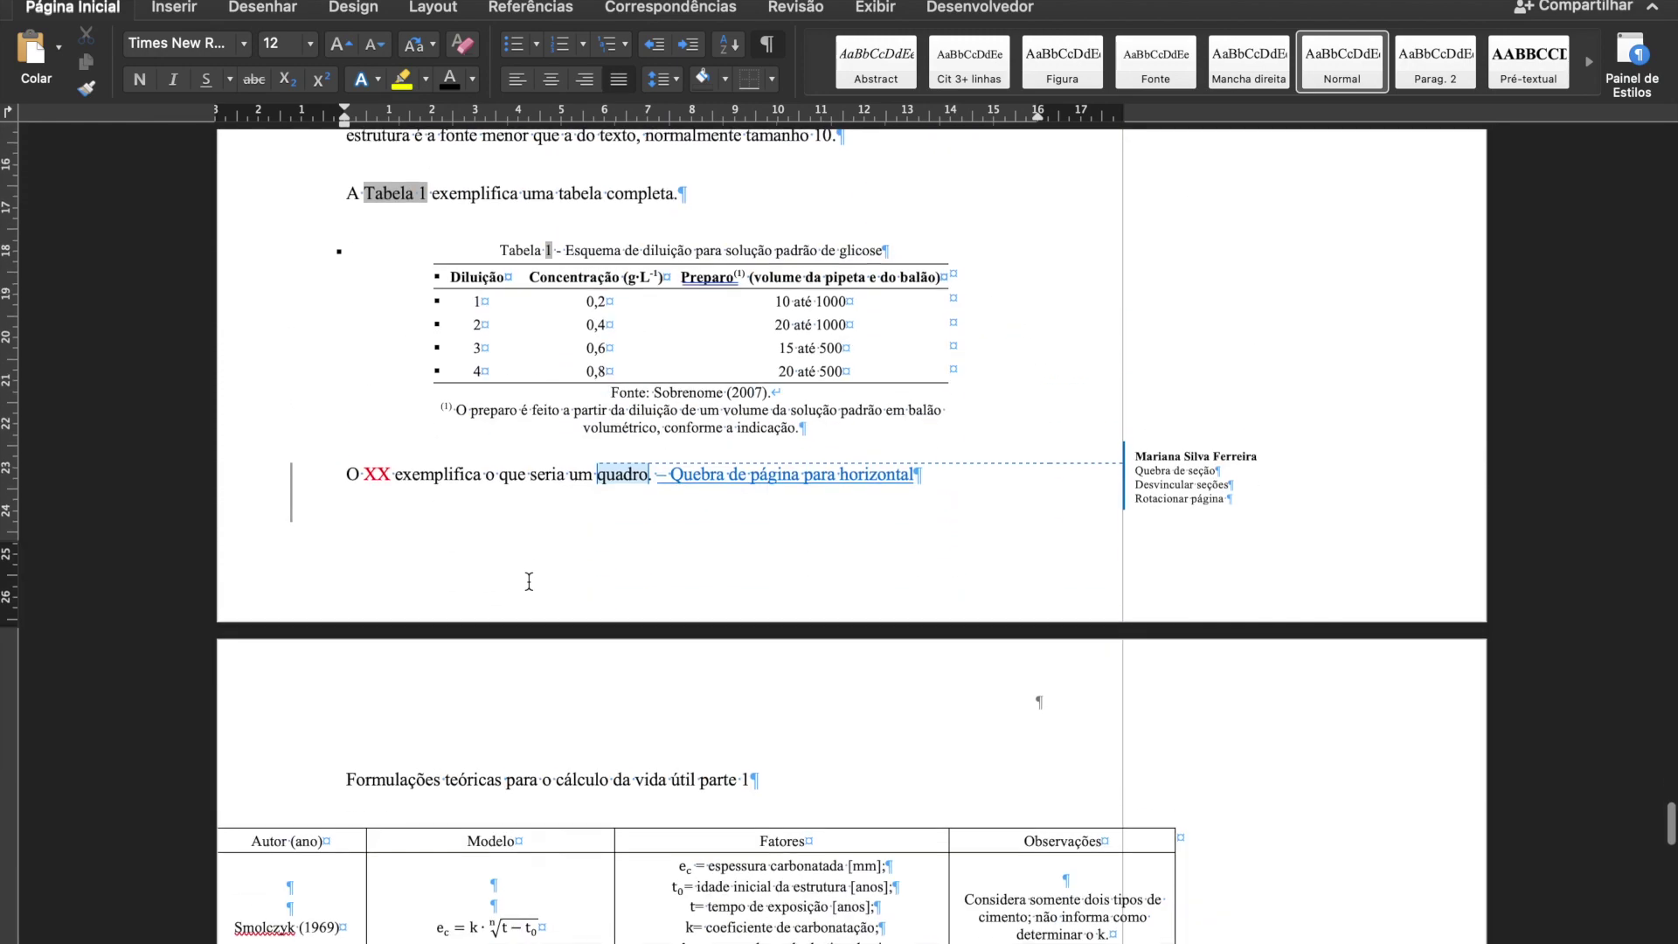
Add a new paragraph after the "exemplifica o que seria um quadro" sentence and insert a Próxima Página section break there.
{"action": "left_click", "coordinate": [982, 472]}
{"action": "key", "text": "Return"}
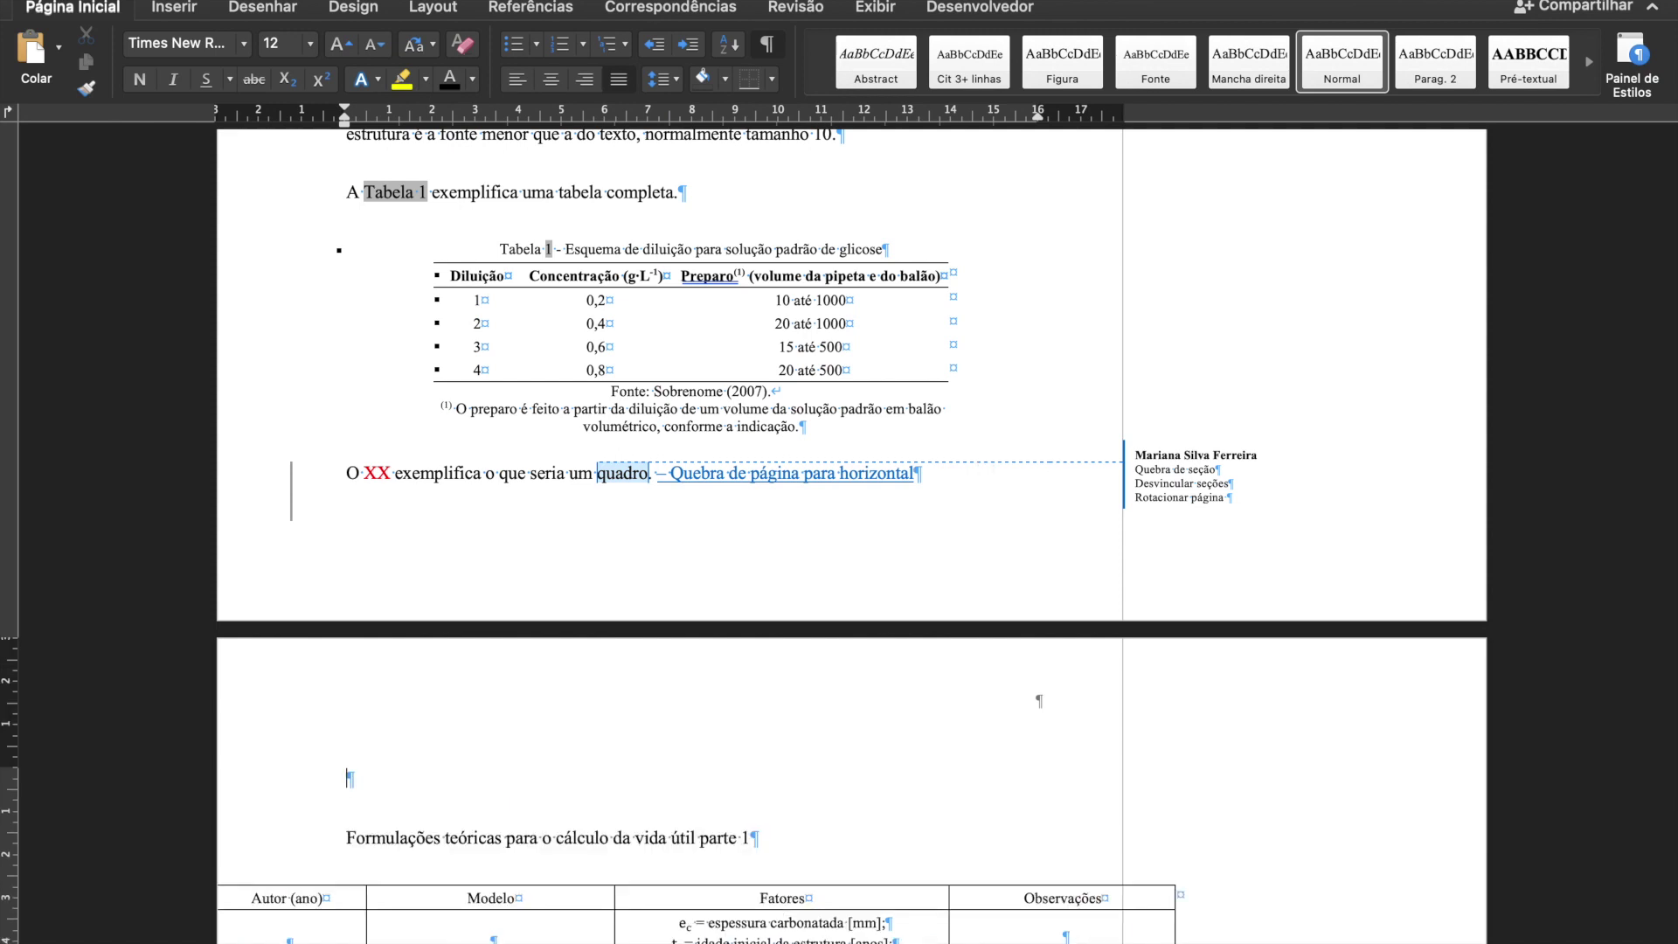
{"action": "left_click", "coordinate": [175, 9]}
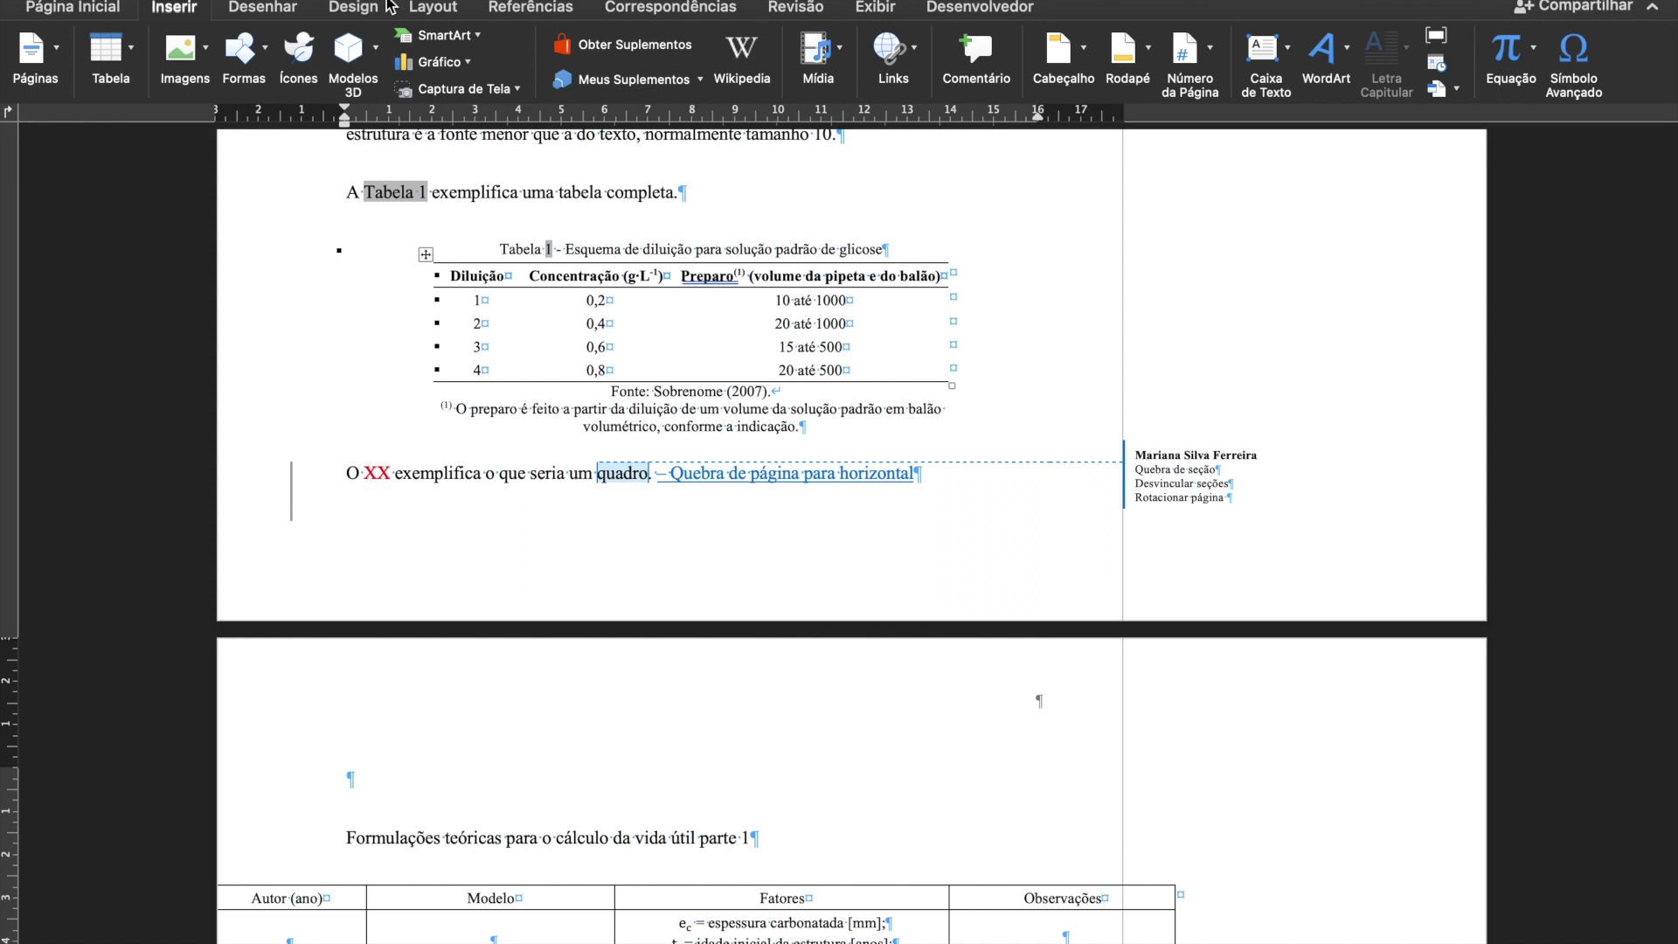
{"action": "left_click", "coordinate": [437, 9]}
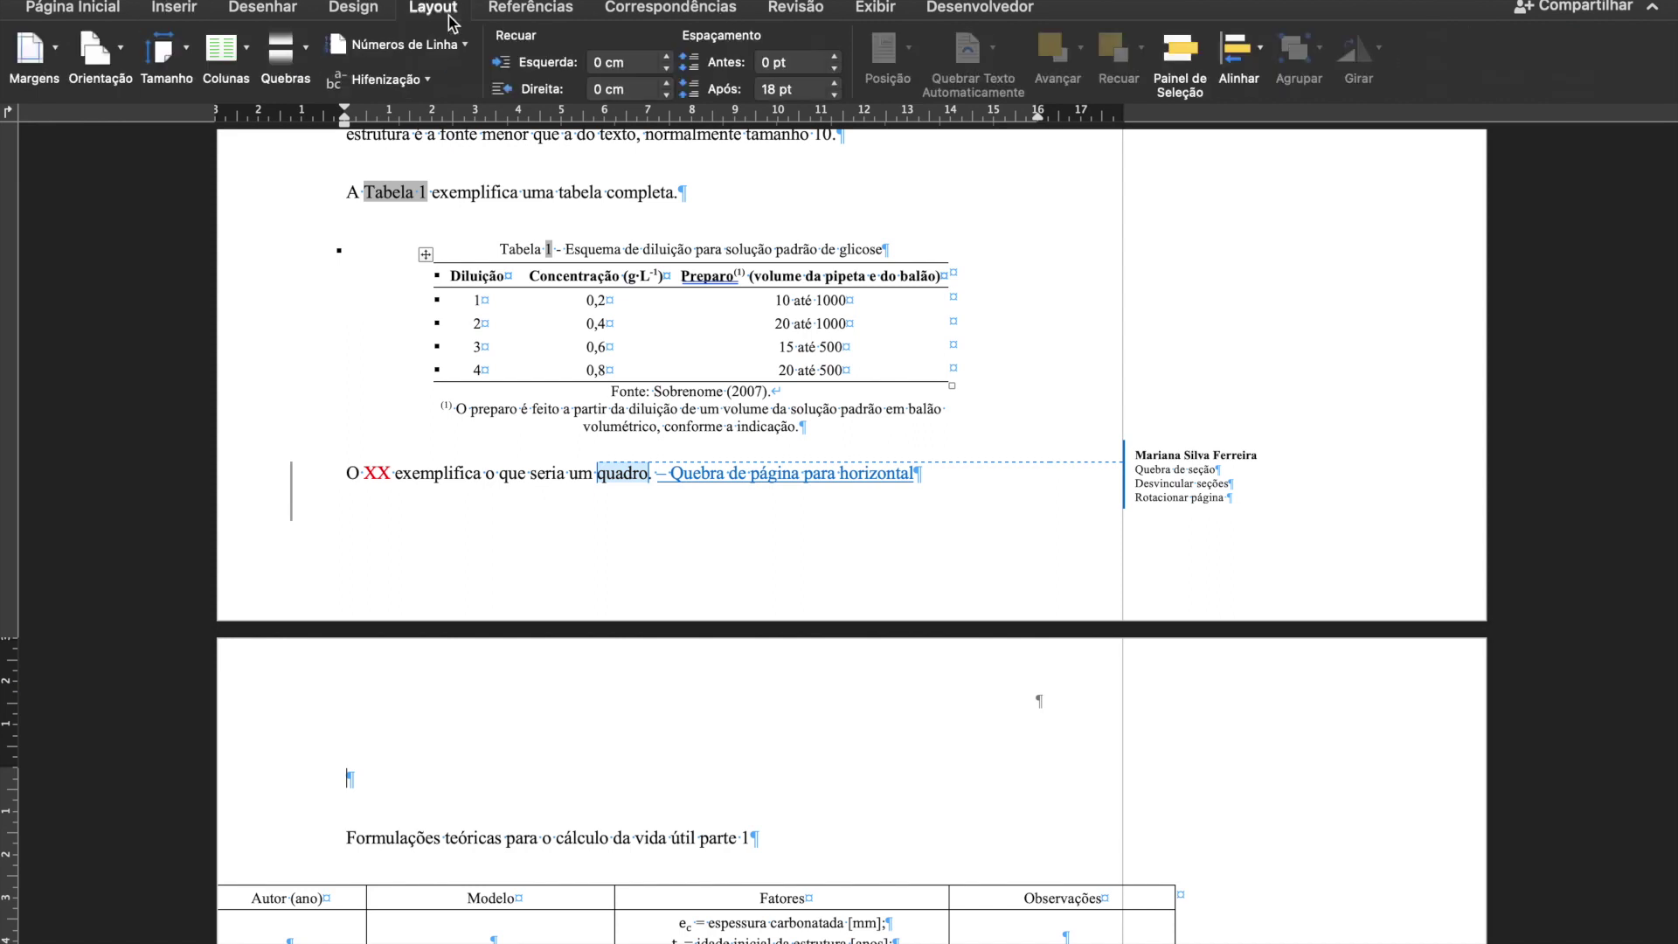
{"action": "left_click", "coordinate": [290, 61]}
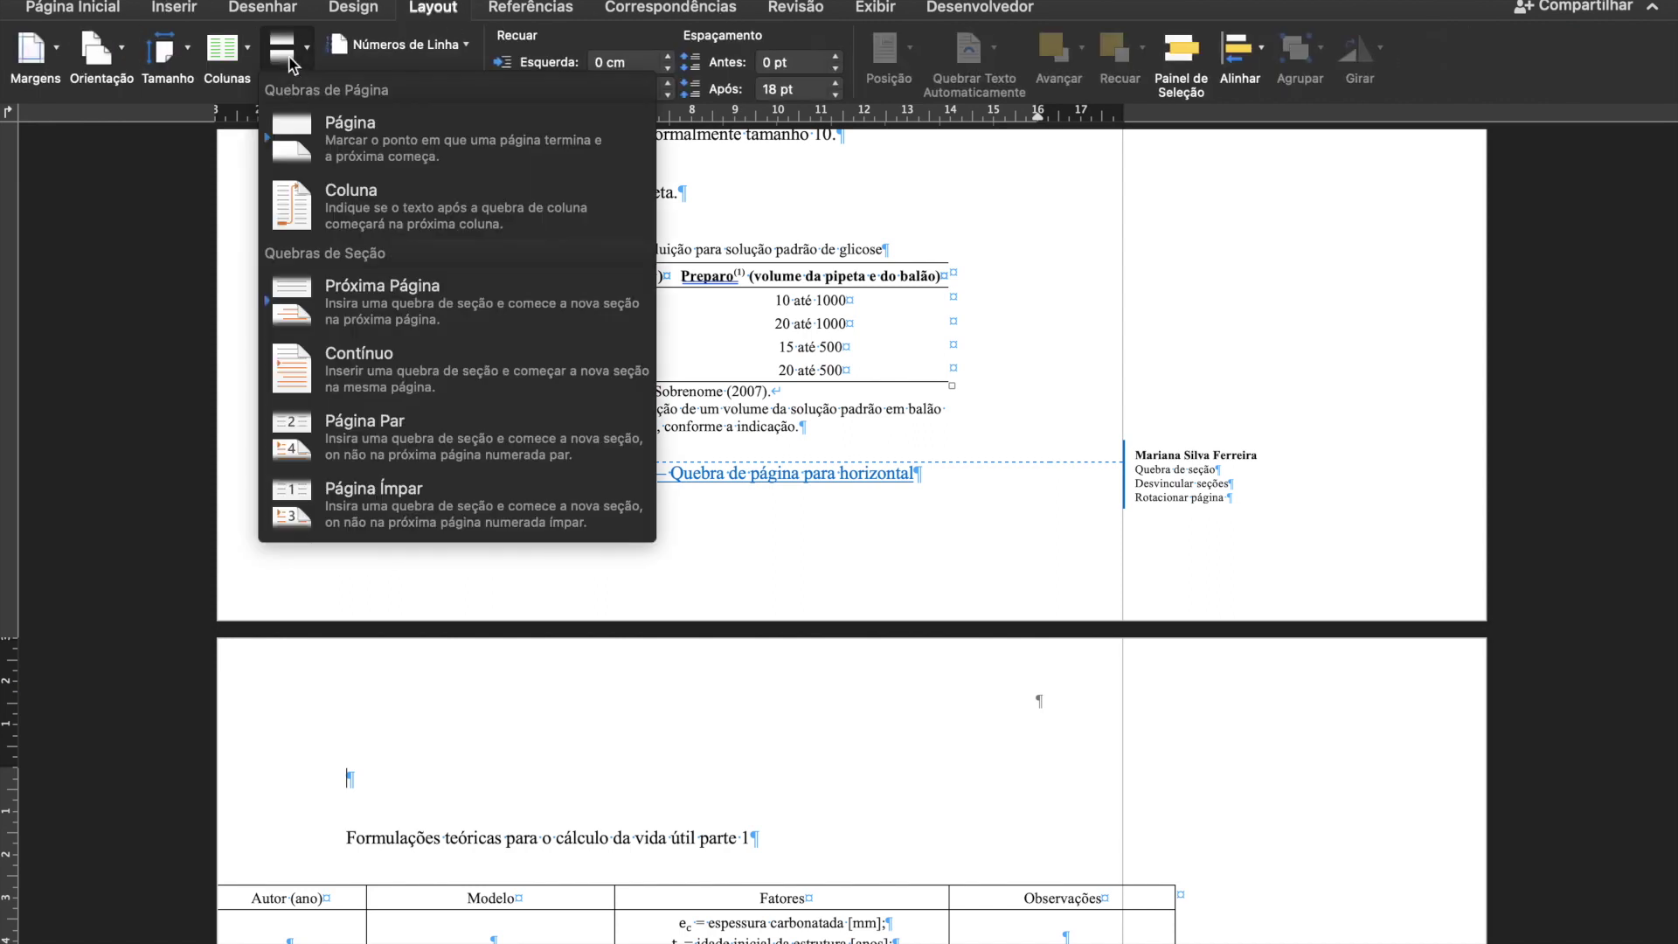
{"action": "left_click", "coordinate": [463, 312]}
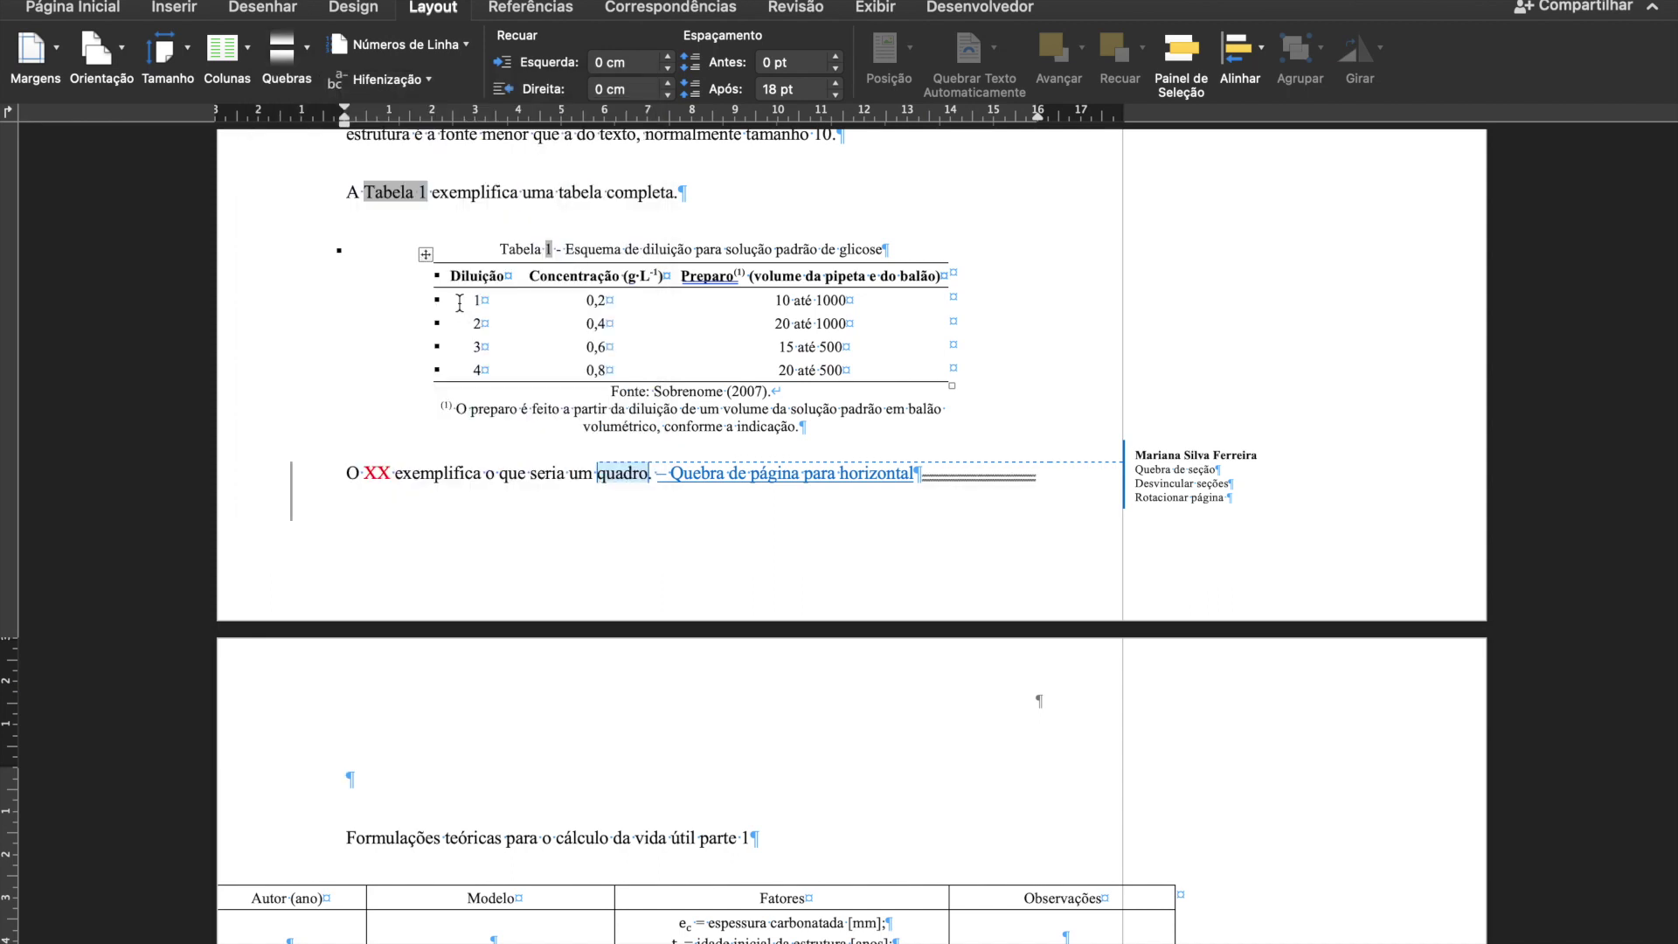
{"action": "left_click", "coordinate": [1003, 477]}
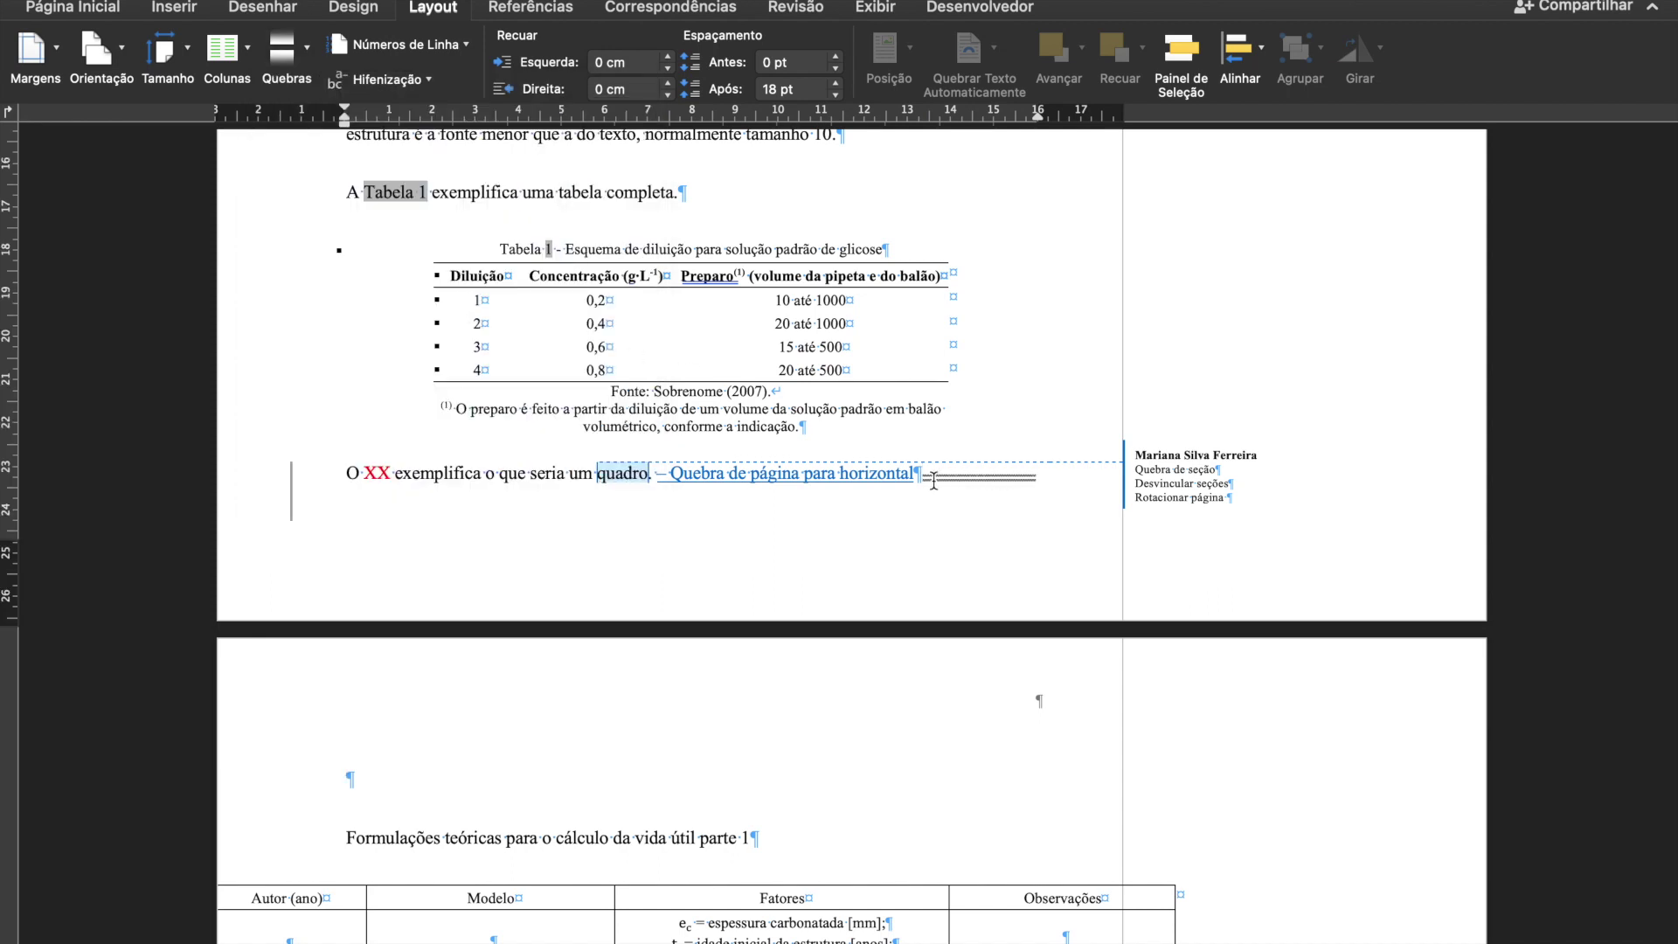
Try to insert a Próxima Página section break at the end of the source line below the Formulações teóricas table.
{"action": "scroll", "coordinate": [927, 478], "scroll_direction": "up", "scroll_amount": 5, "text": "ctrl"}
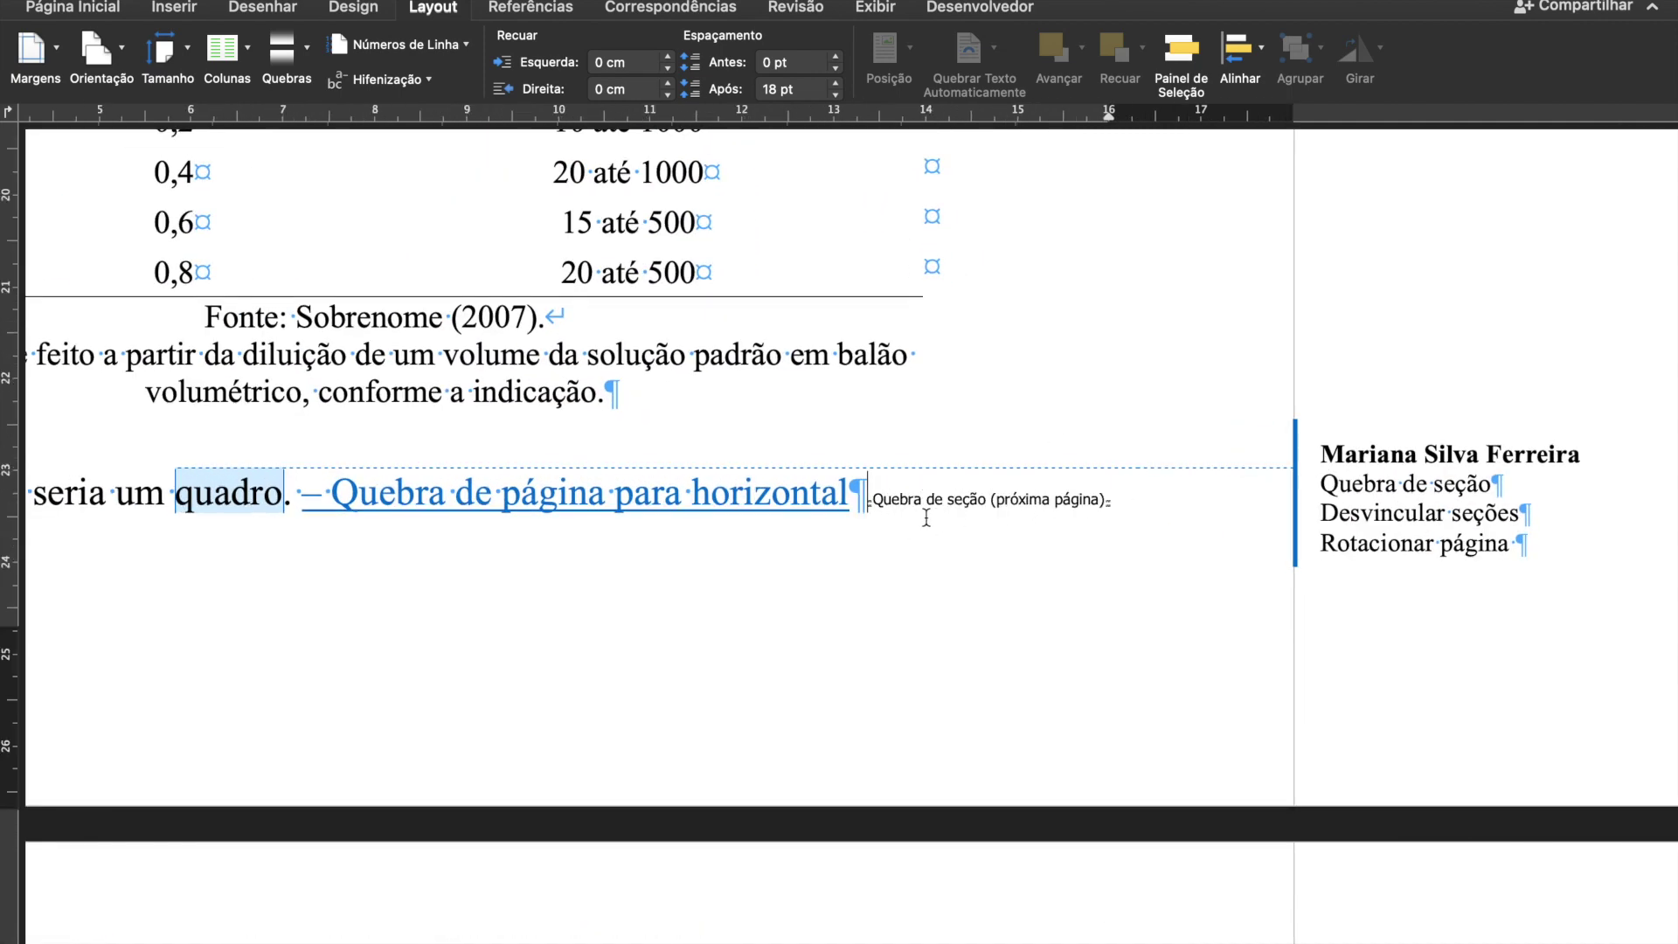
{"action": "scroll", "coordinate": [1099, 508], "scroll_direction": "down", "scroll_amount": 5, "text": "ctrl"}
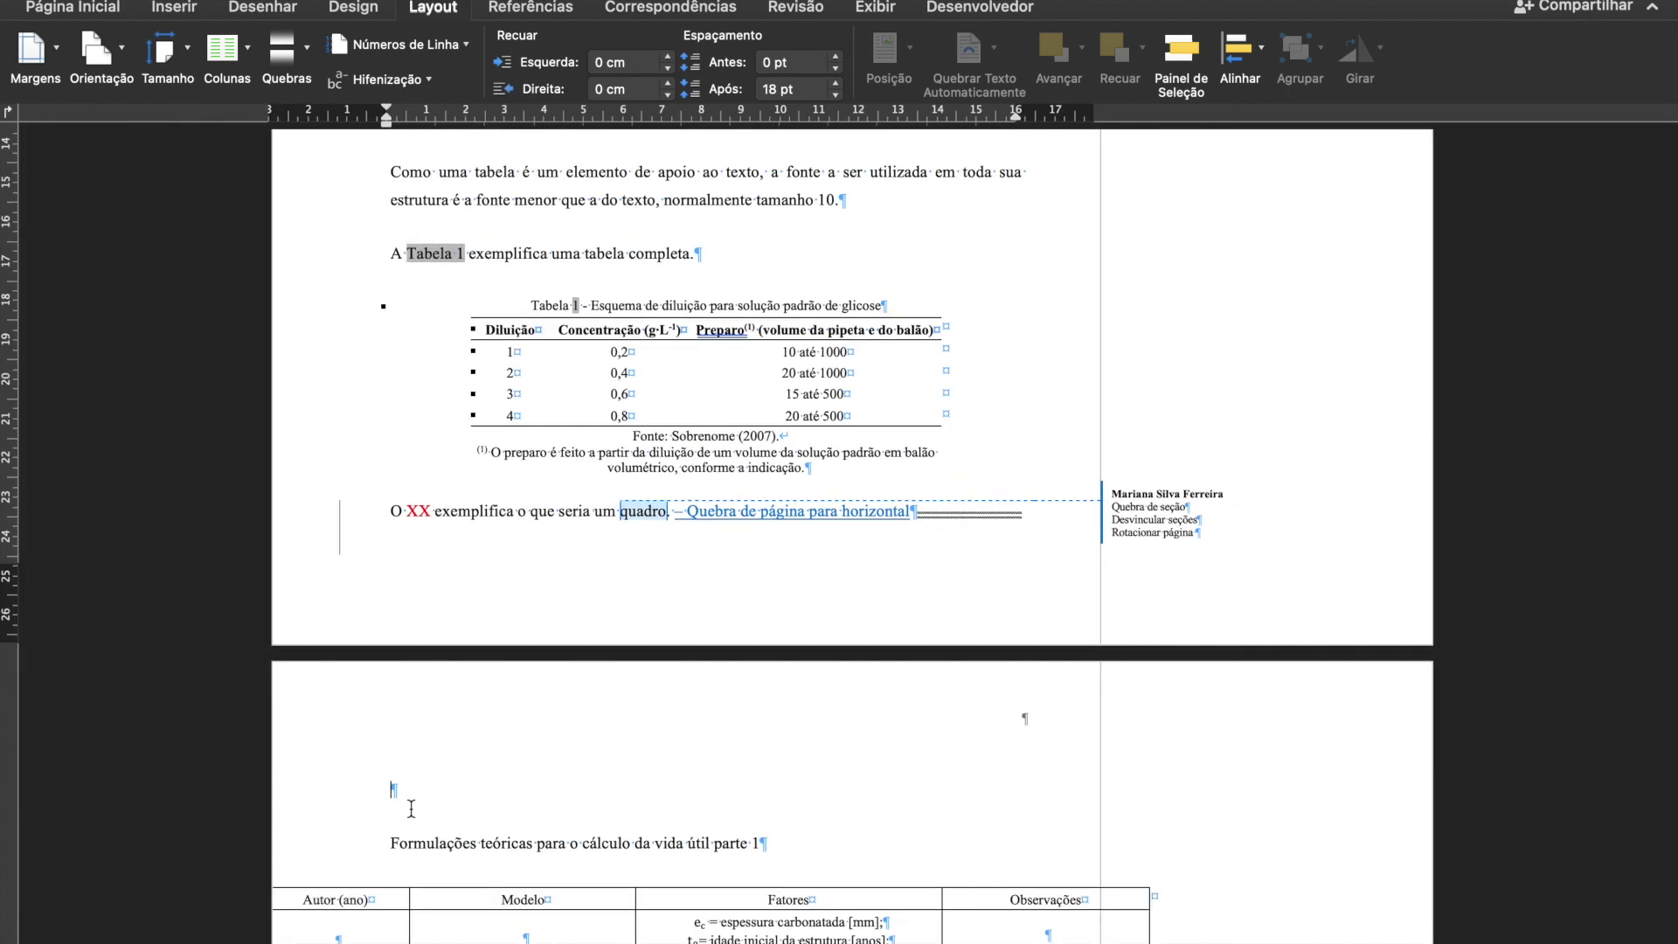
{"action": "scroll", "coordinate": [410, 808], "scroll_direction": "down", "scroll_amount": 10}
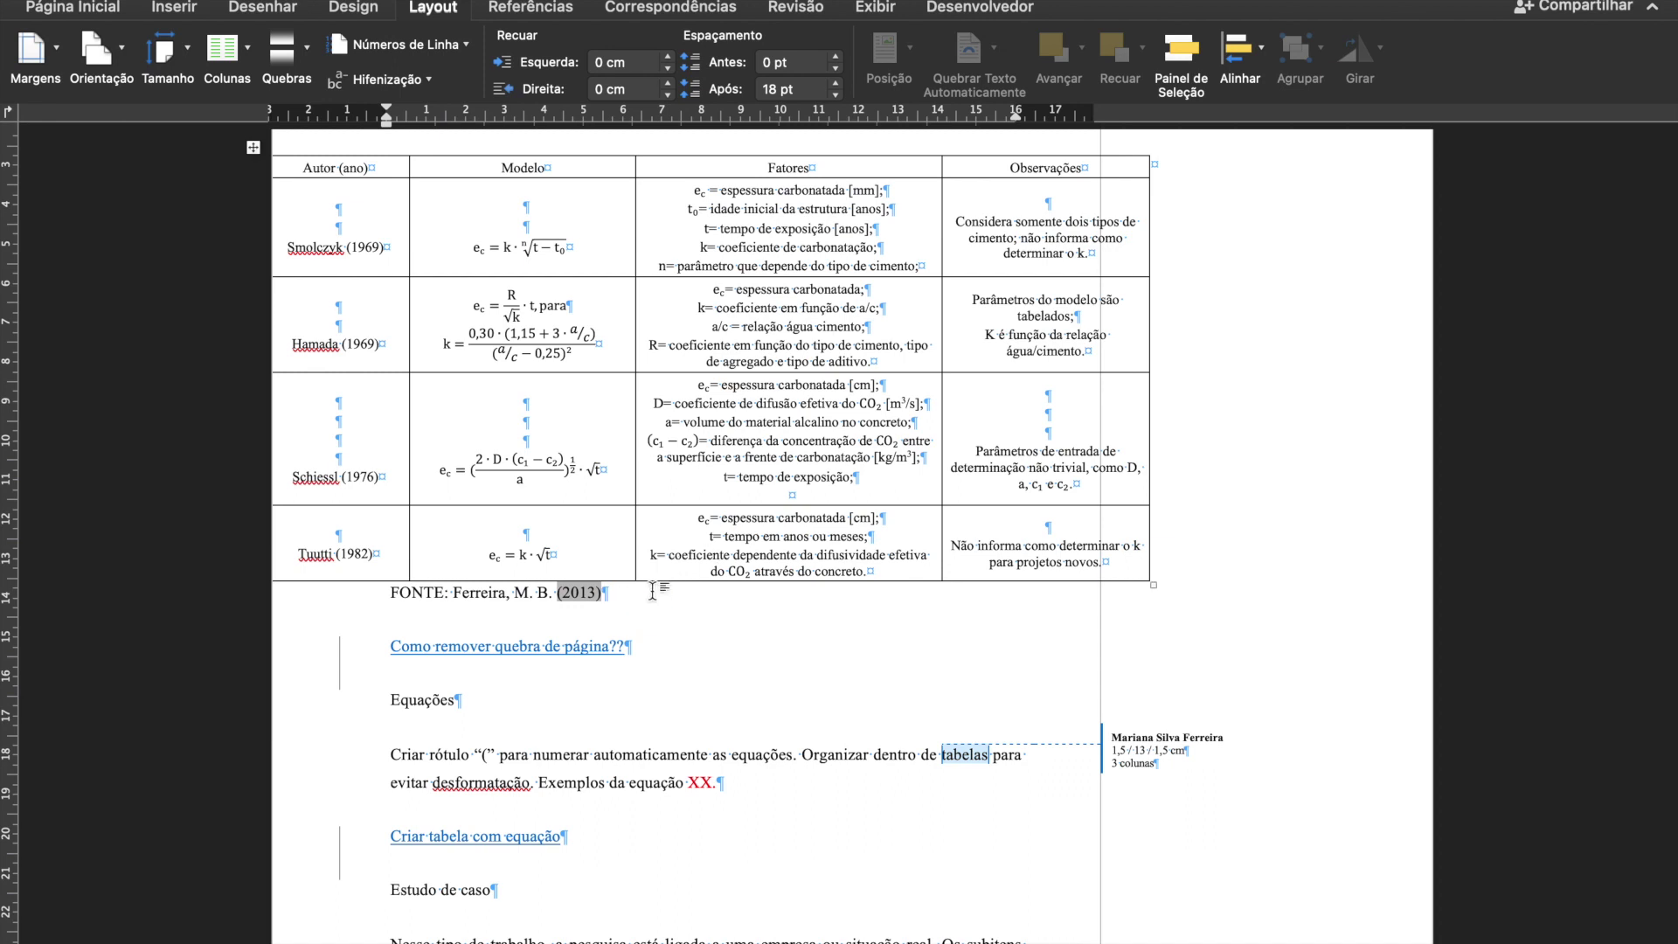
{"action": "left_click", "coordinate": [283, 52]}
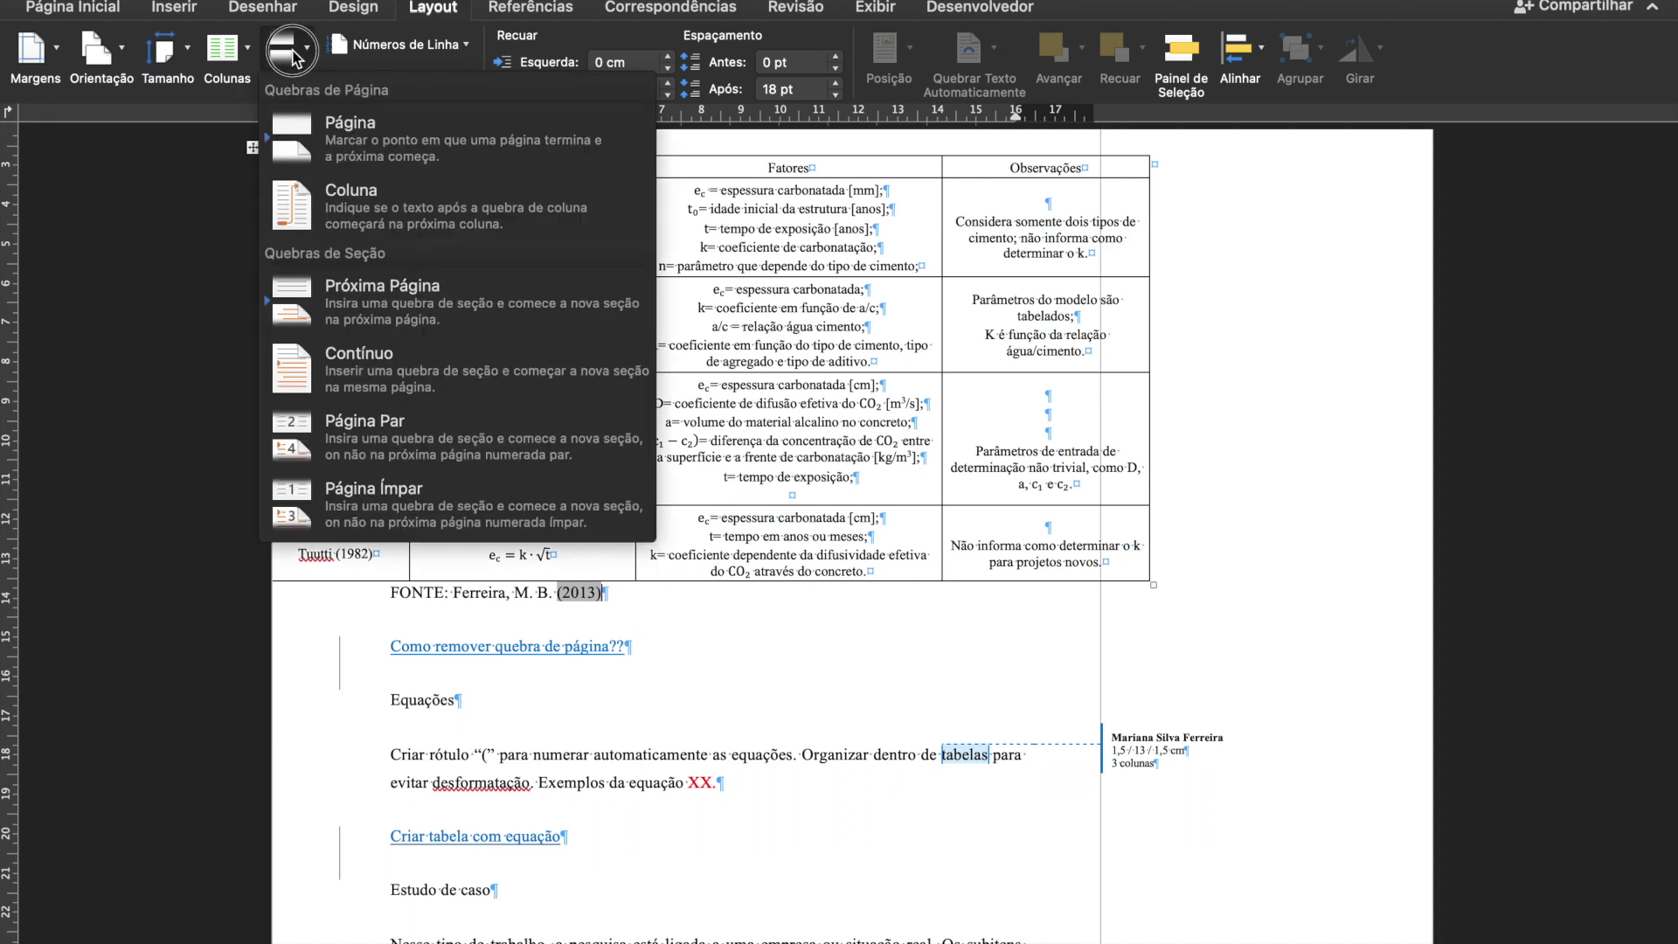
{"action": "left_click", "coordinate": [364, 290]}
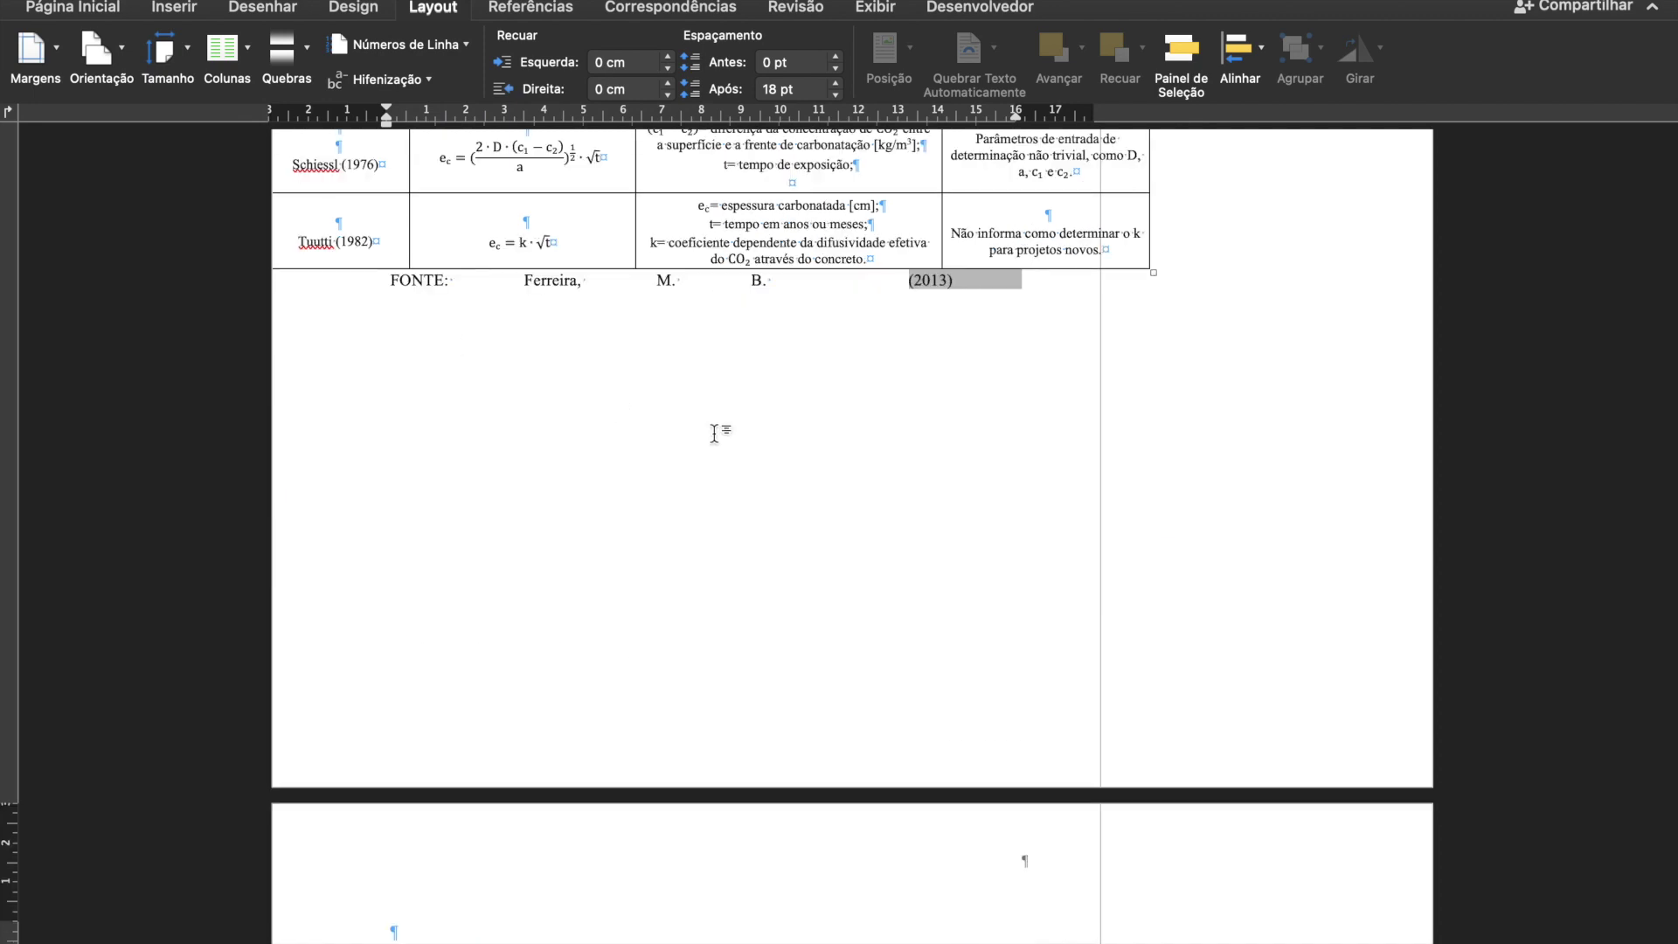
{"action": "scroll", "coordinate": [699, 602], "scroll_direction": "down", "scroll_amount": 3}
{"action": "scroll", "coordinate": [507, 649], "scroll_direction": "up", "scroll_amount": 4}
{"action": "left_click", "coordinate": [1025, 399]}
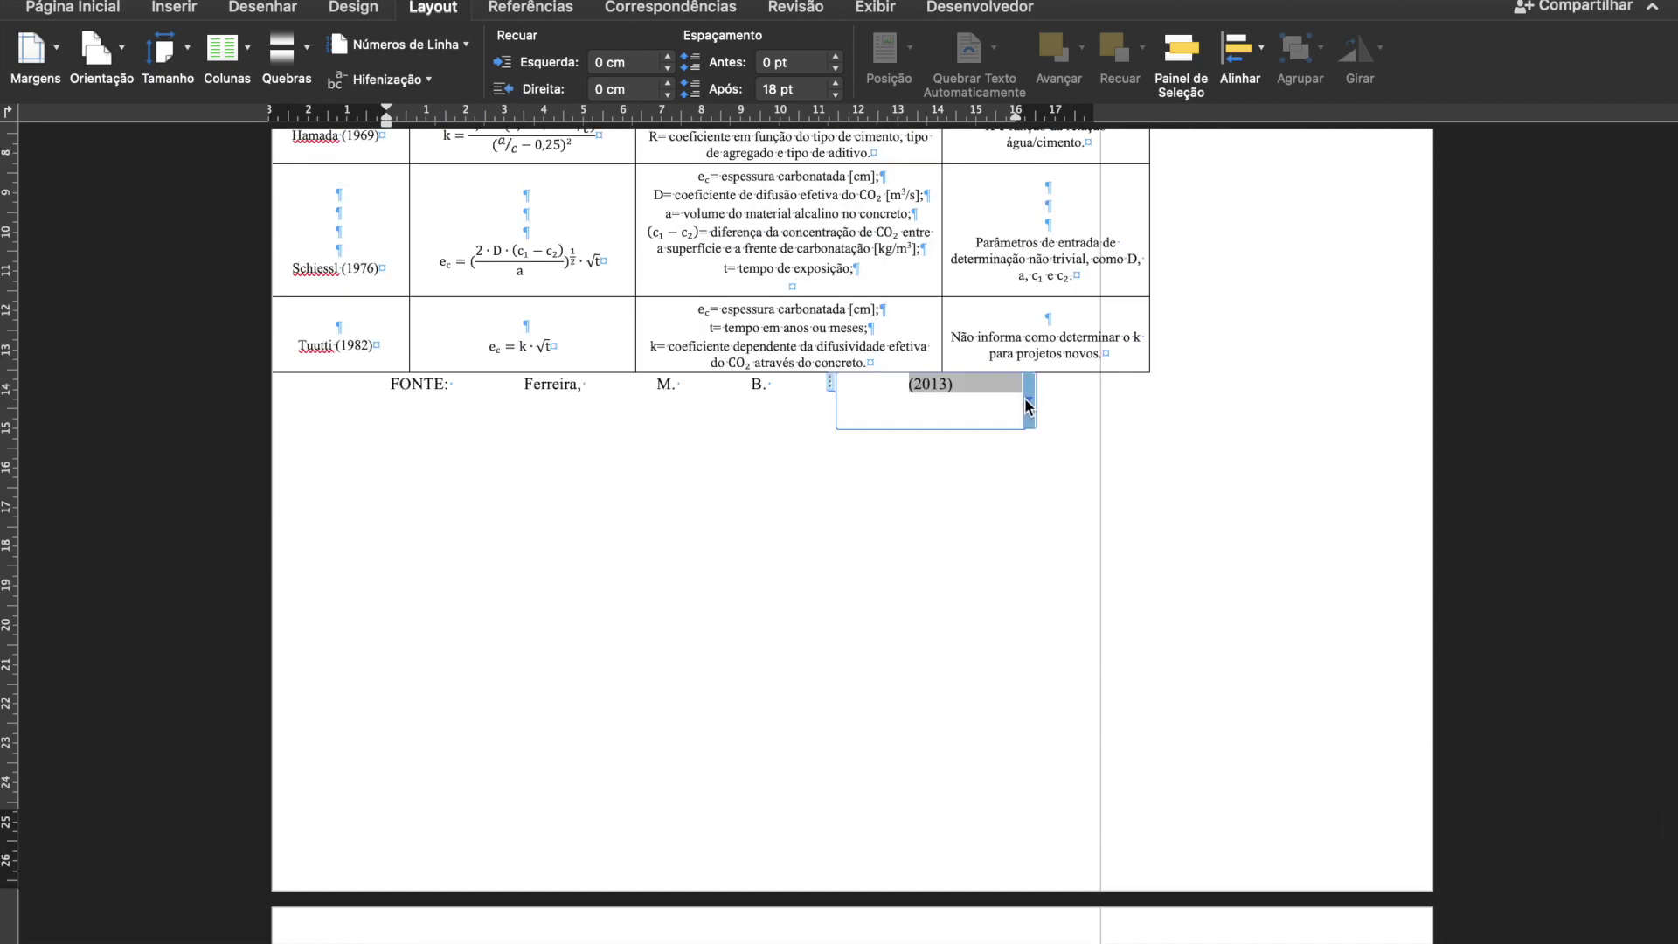
{"action": "key", "text": "super+z"}
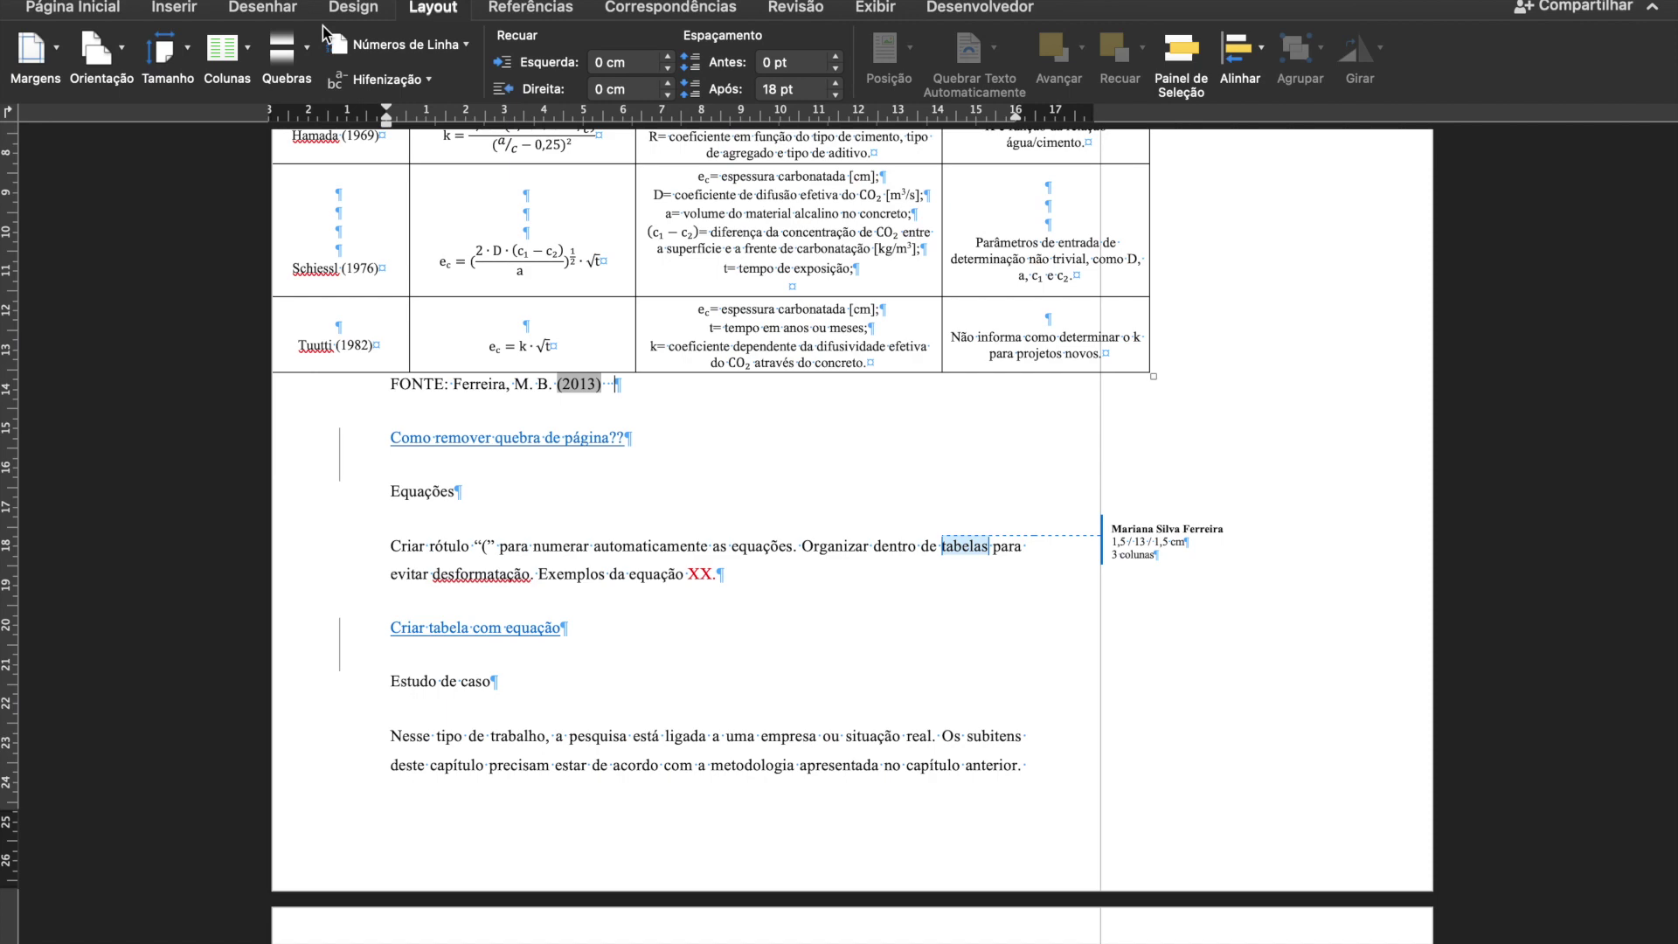
Insert a Próxima Página section break after the year in the source line below the Formulações teóricas table.
{"action": "left_click", "coordinate": [281, 59]}
{"action": "left_click", "coordinate": [385, 301]}
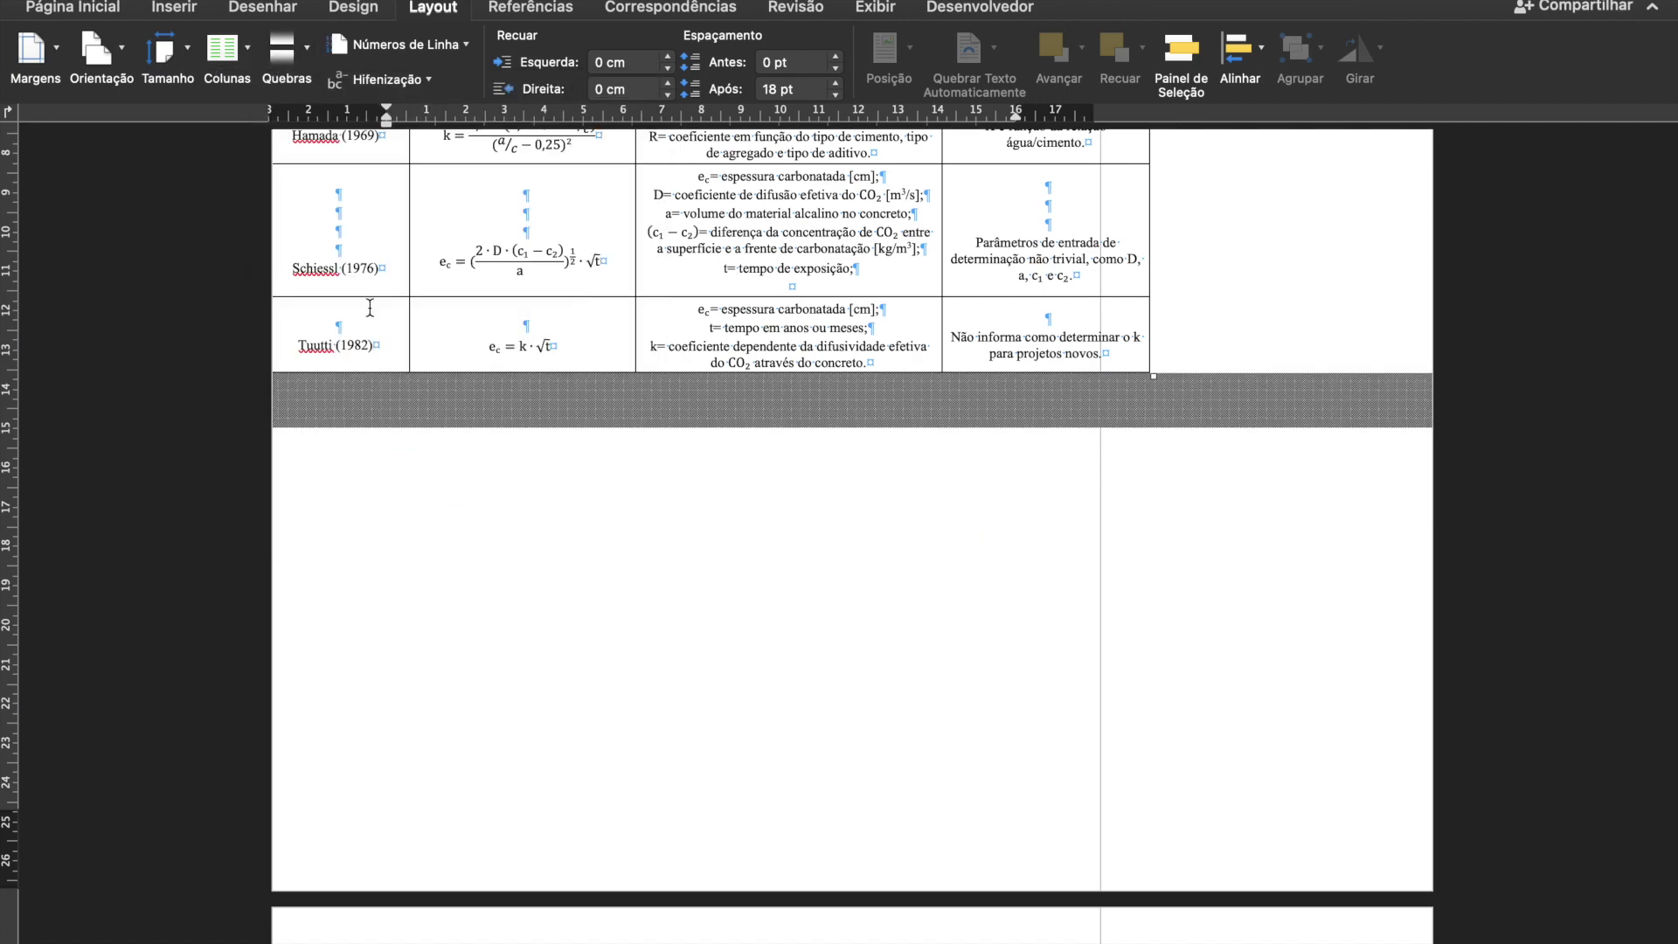
{"action": "scroll", "coordinate": [820, 371], "scroll_direction": "down", "scroll_amount": 2}
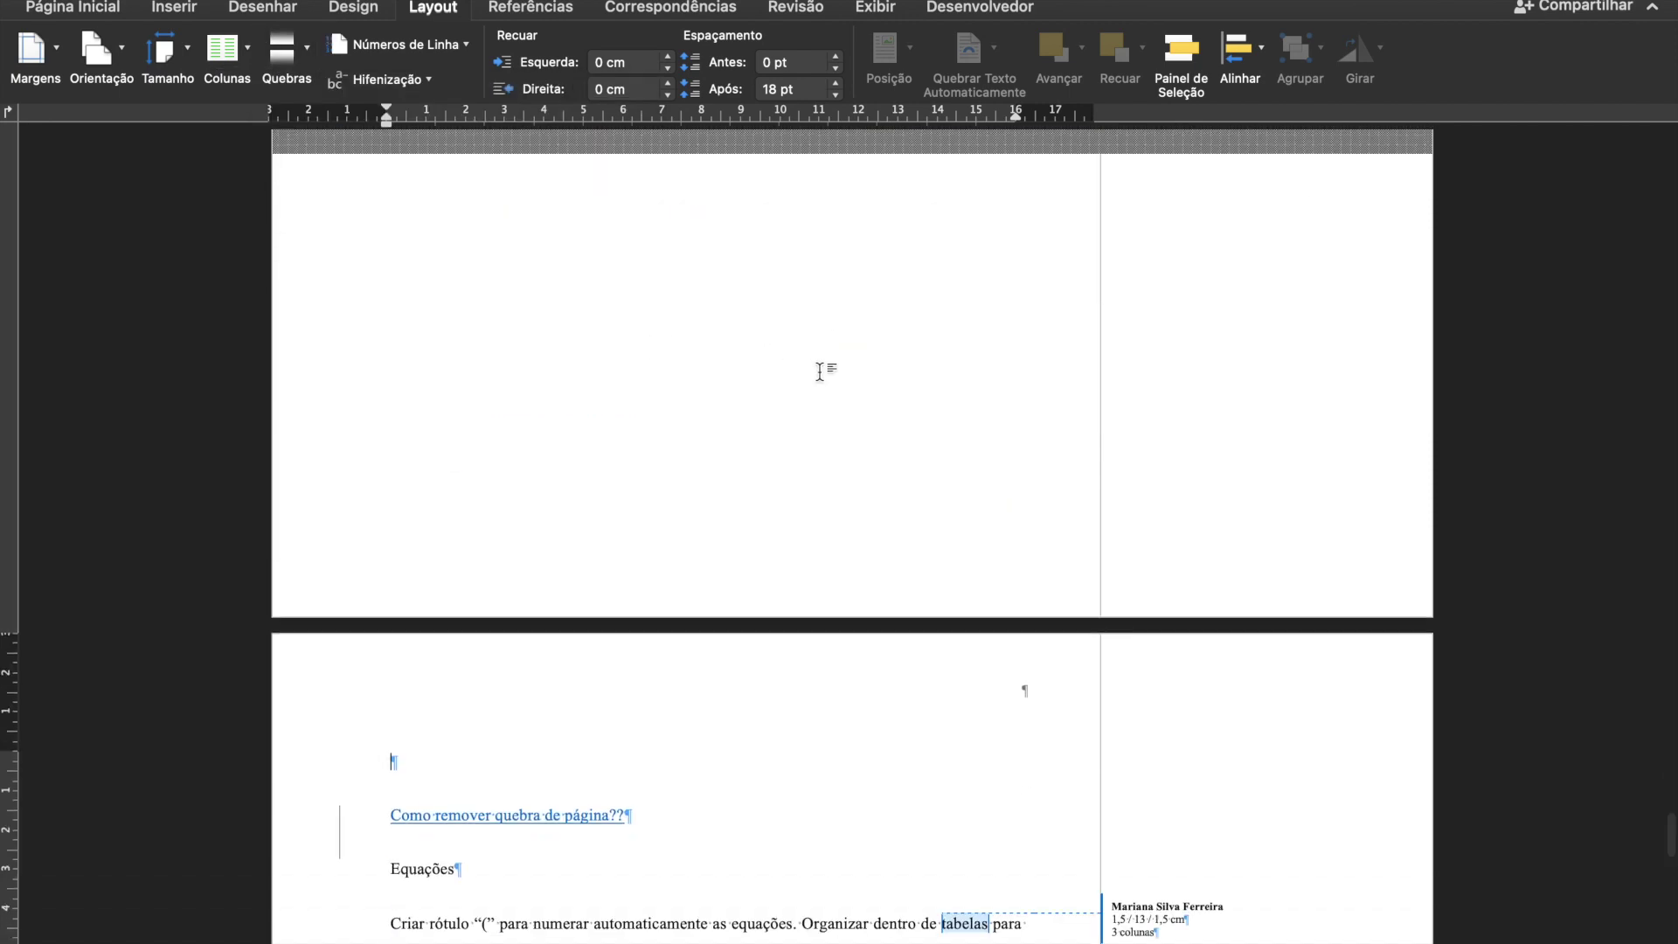
{"action": "scroll", "coordinate": [819, 371], "scroll_direction": "up", "scroll_amount": 2}
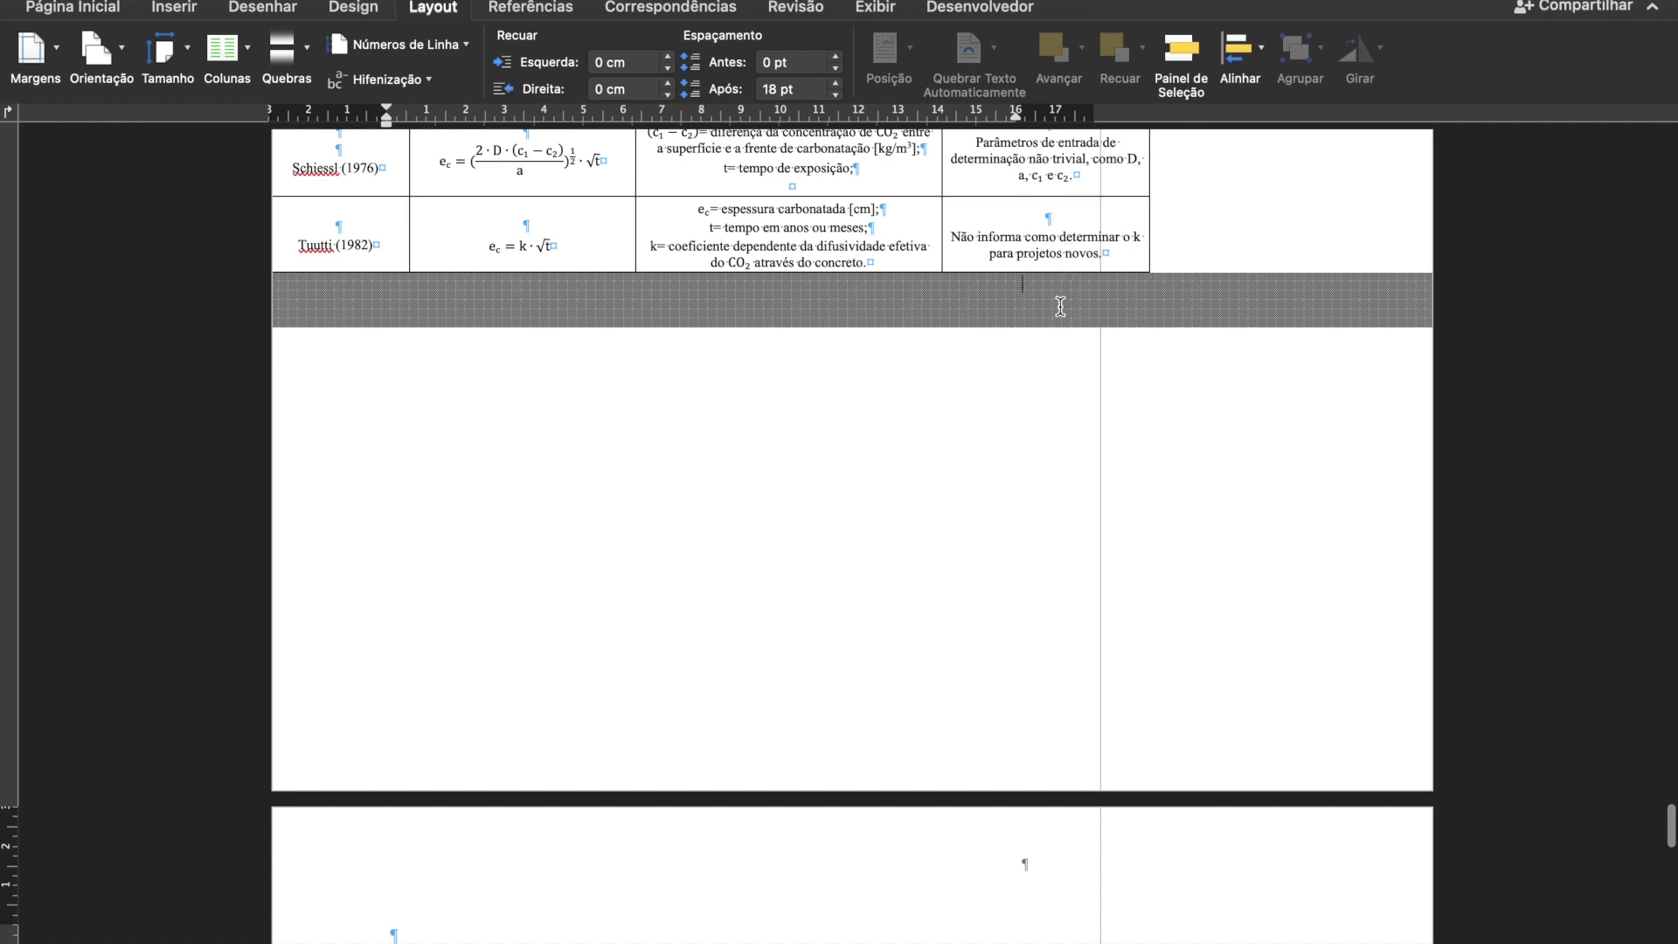
{"action": "scroll", "coordinate": [910, 301], "scroll_direction": "up", "scroll_amount": 3}
{"action": "scroll", "coordinate": [910, 301], "scroll_direction": "down", "scroll_amount": 3}
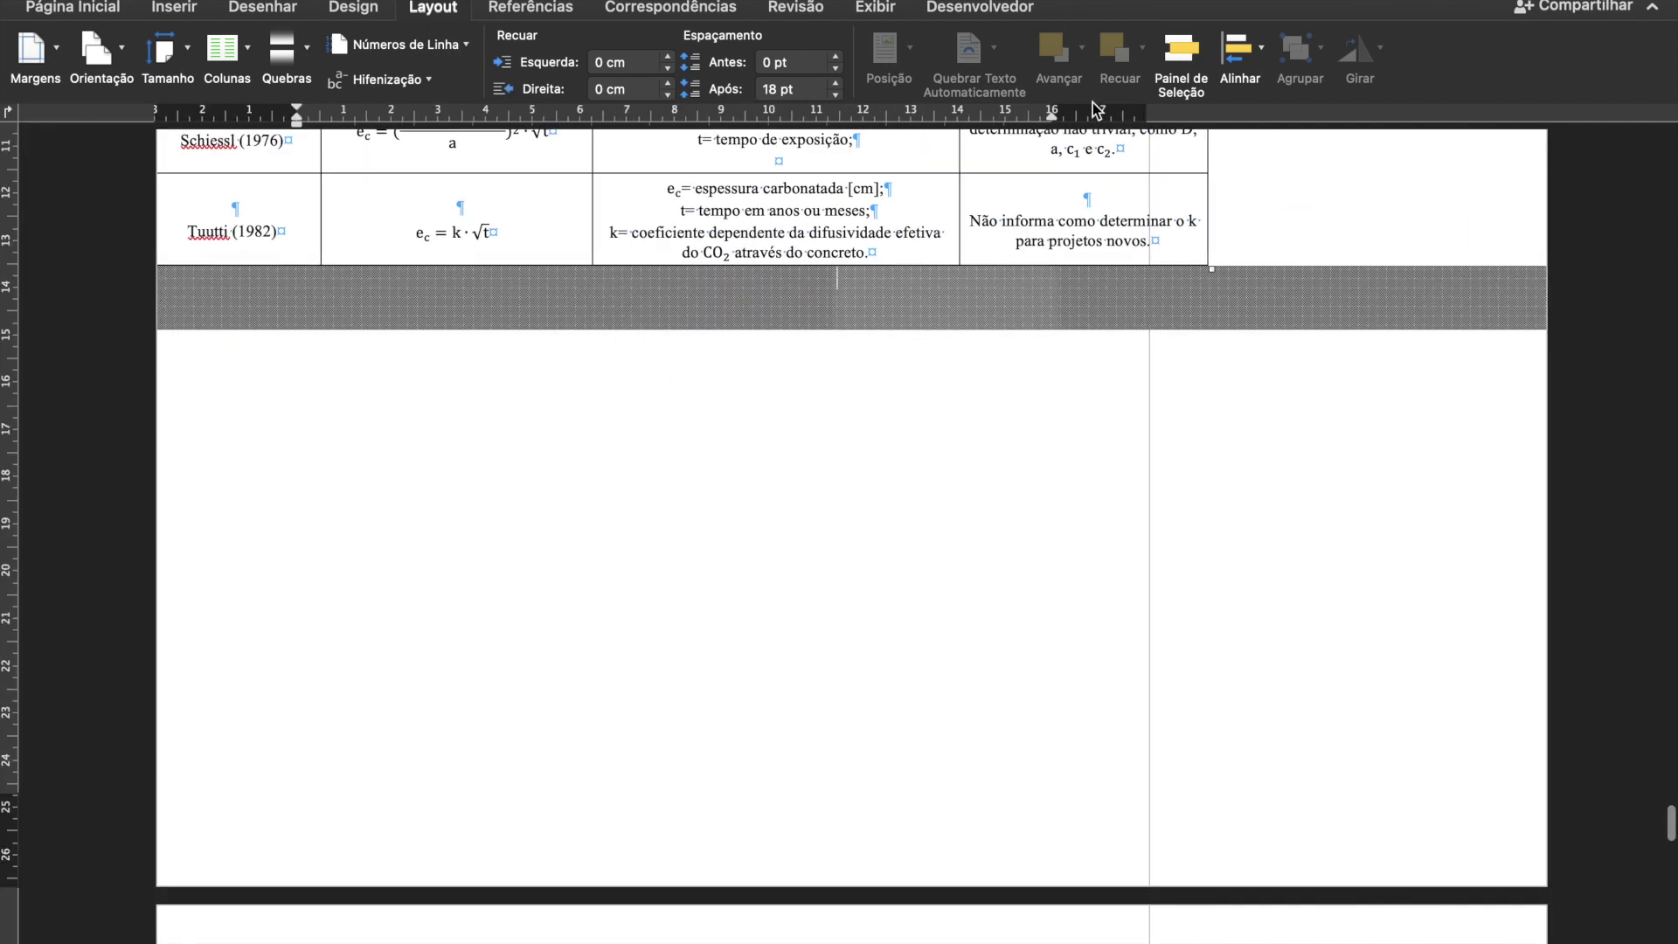
Separate the section break from the source line with a new paragraph in Rascunho view, and return to Layout de Impressão.
{"action": "left_click", "coordinate": [771, 8]}
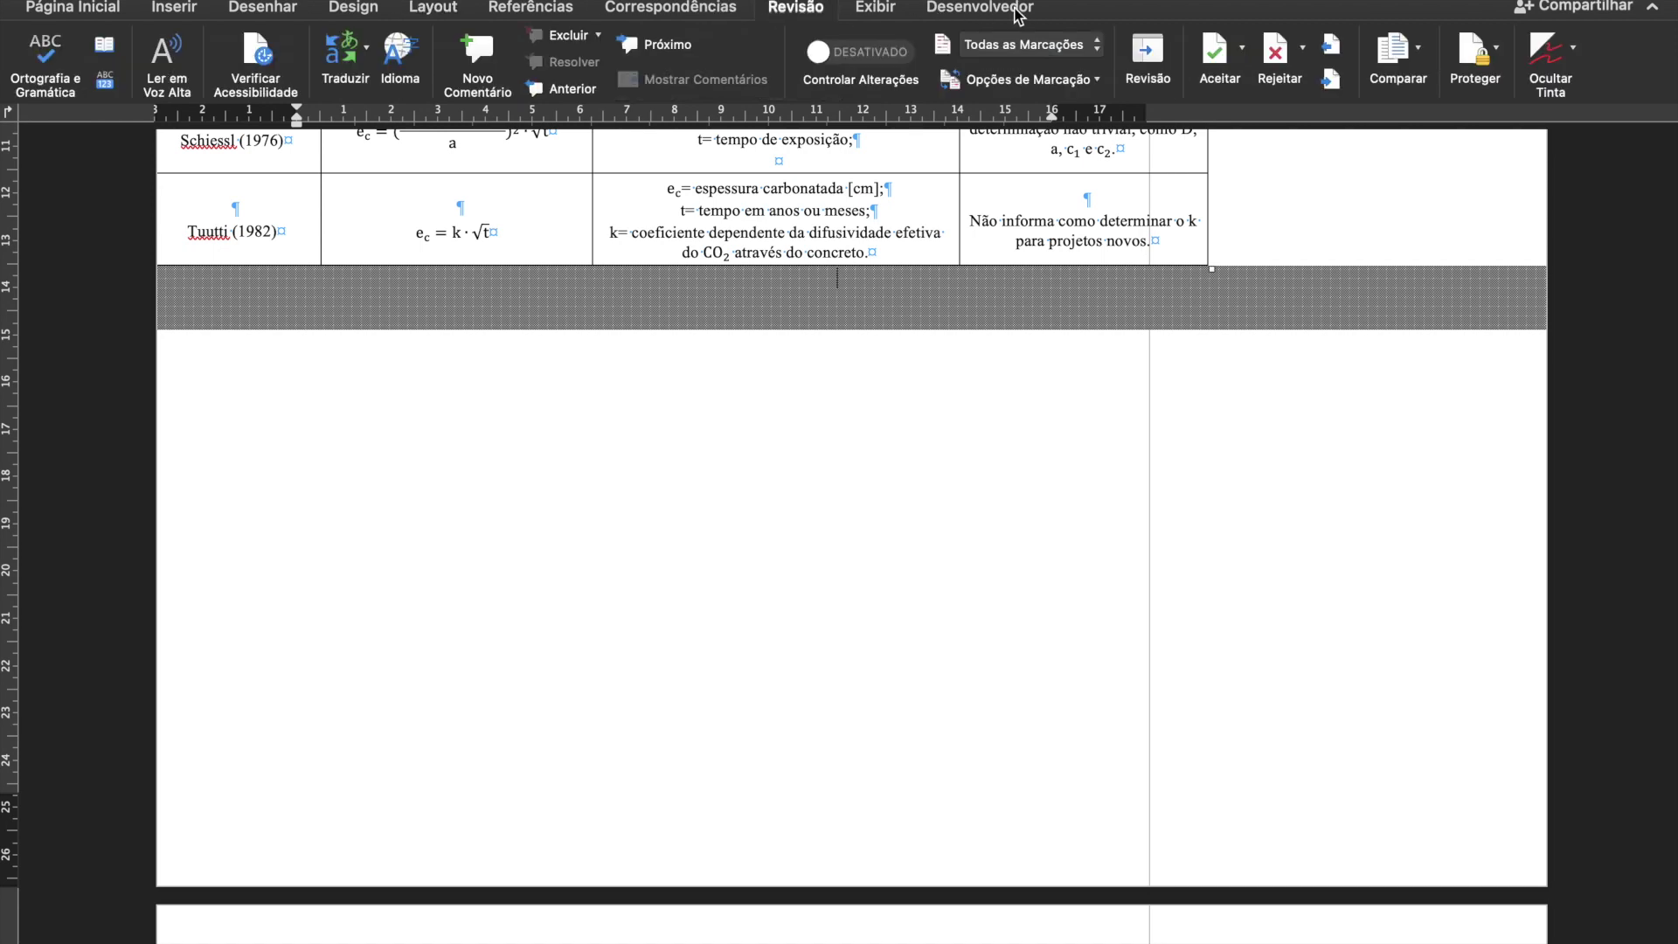
{"action": "left_click", "coordinate": [884, 9]}
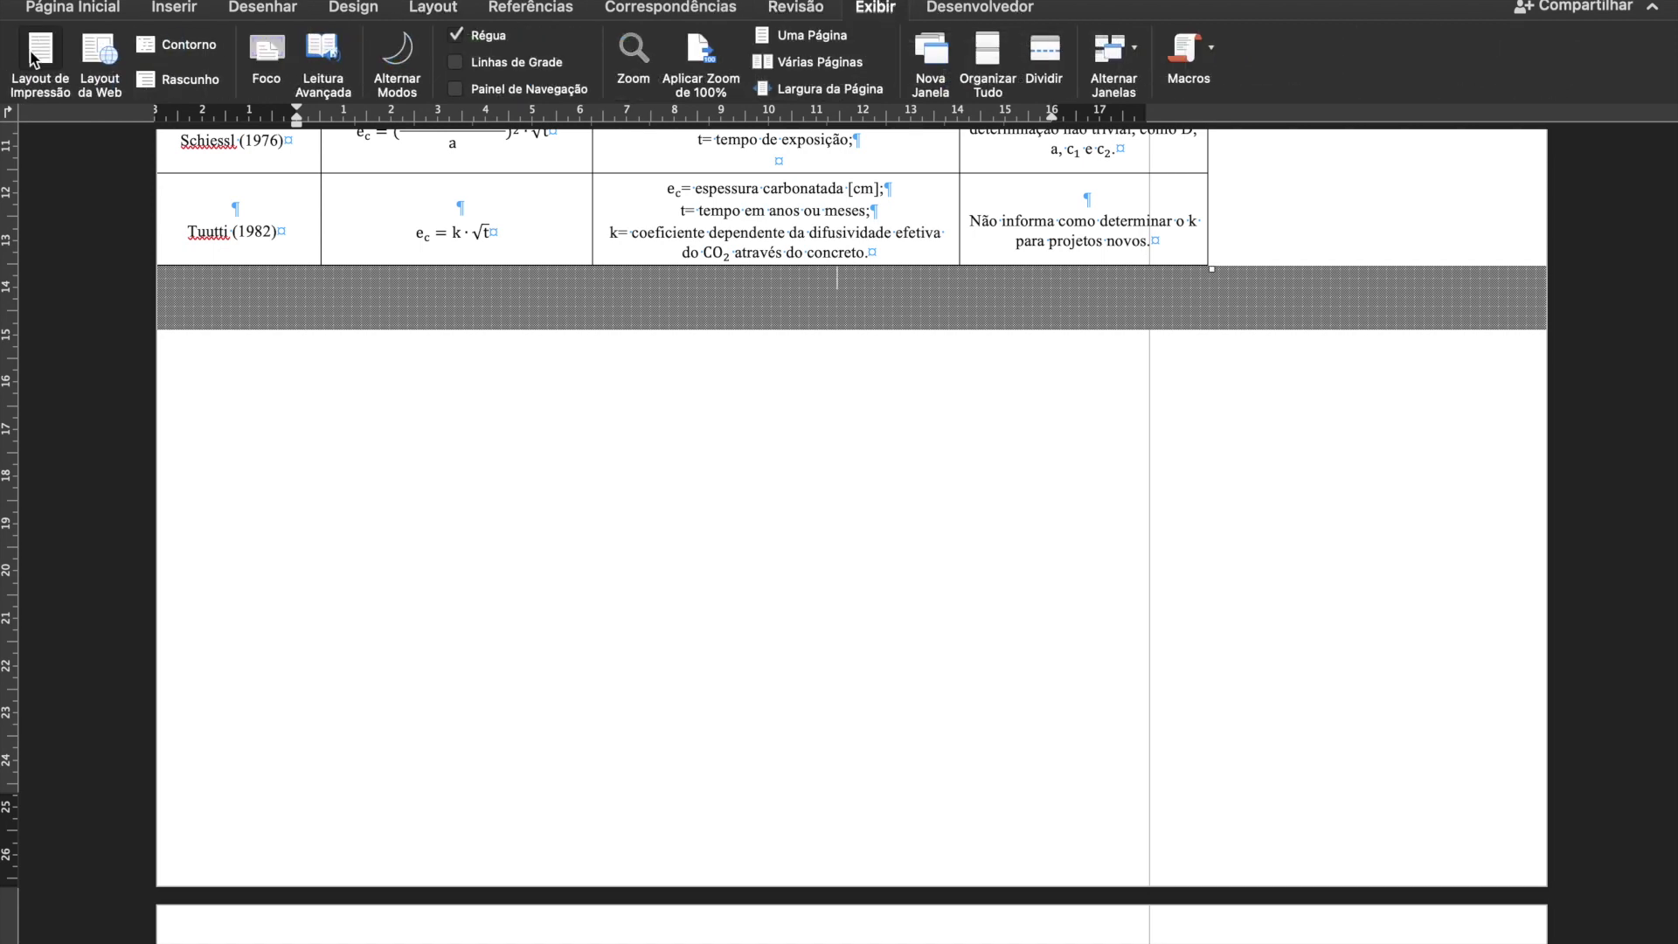
{"action": "left_click", "coordinate": [192, 80]}
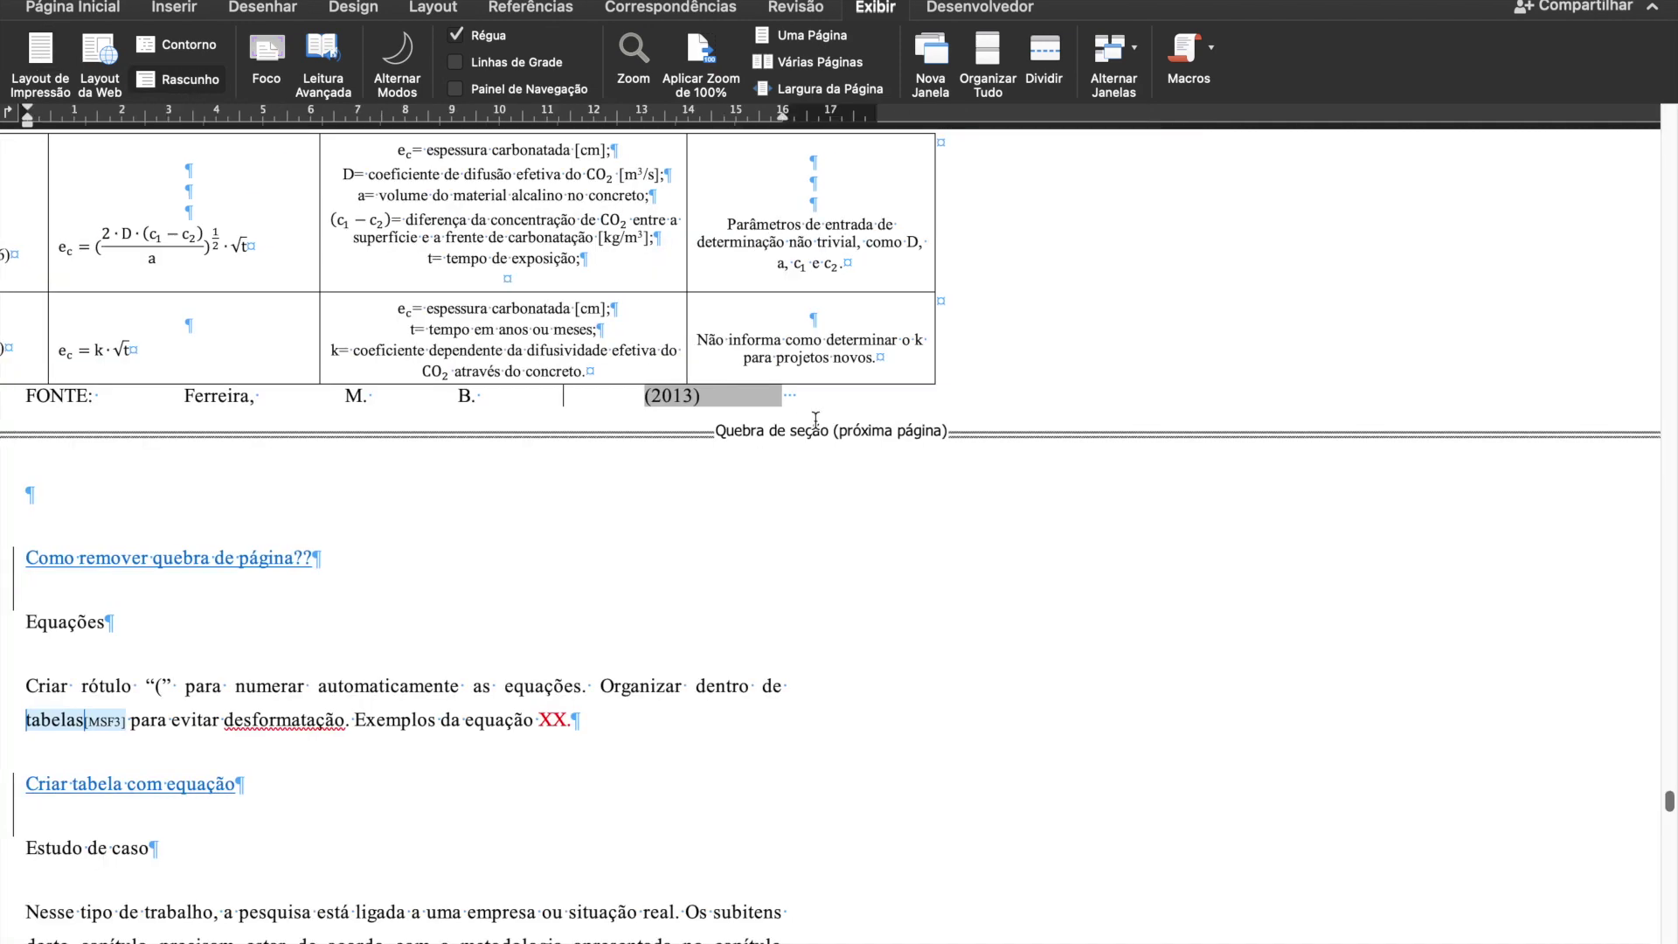
{"action": "key", "text": "Return"}
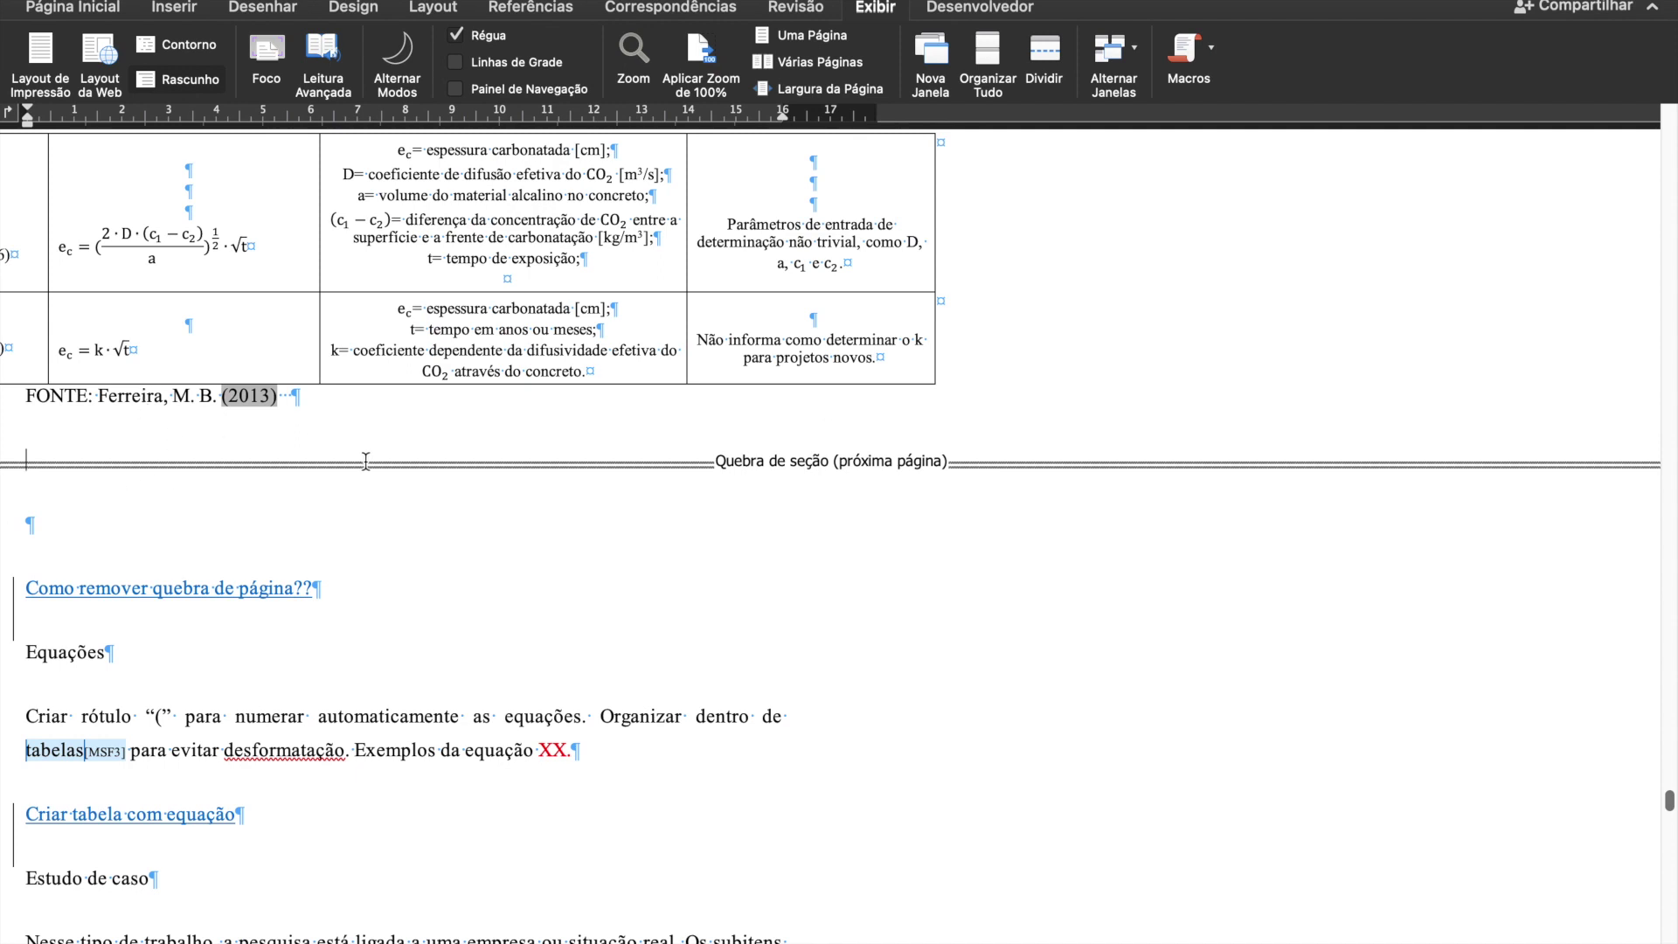
{"action": "left_click", "coordinate": [40, 54]}
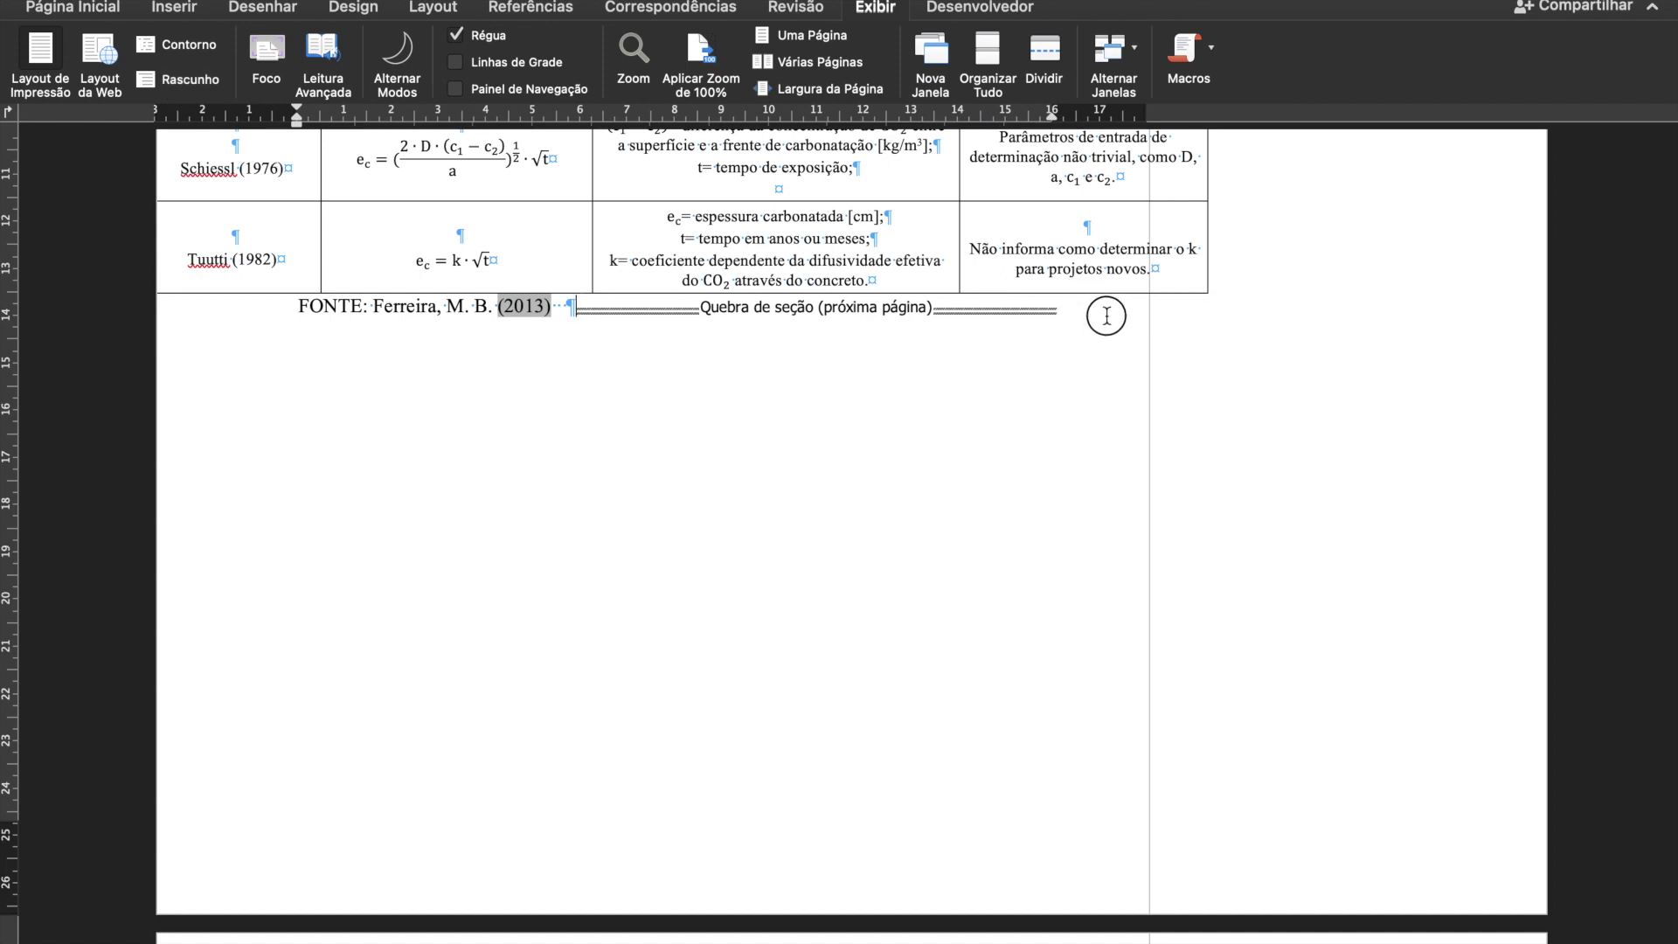
{"action": "double_click", "coordinate": [572, 310]}
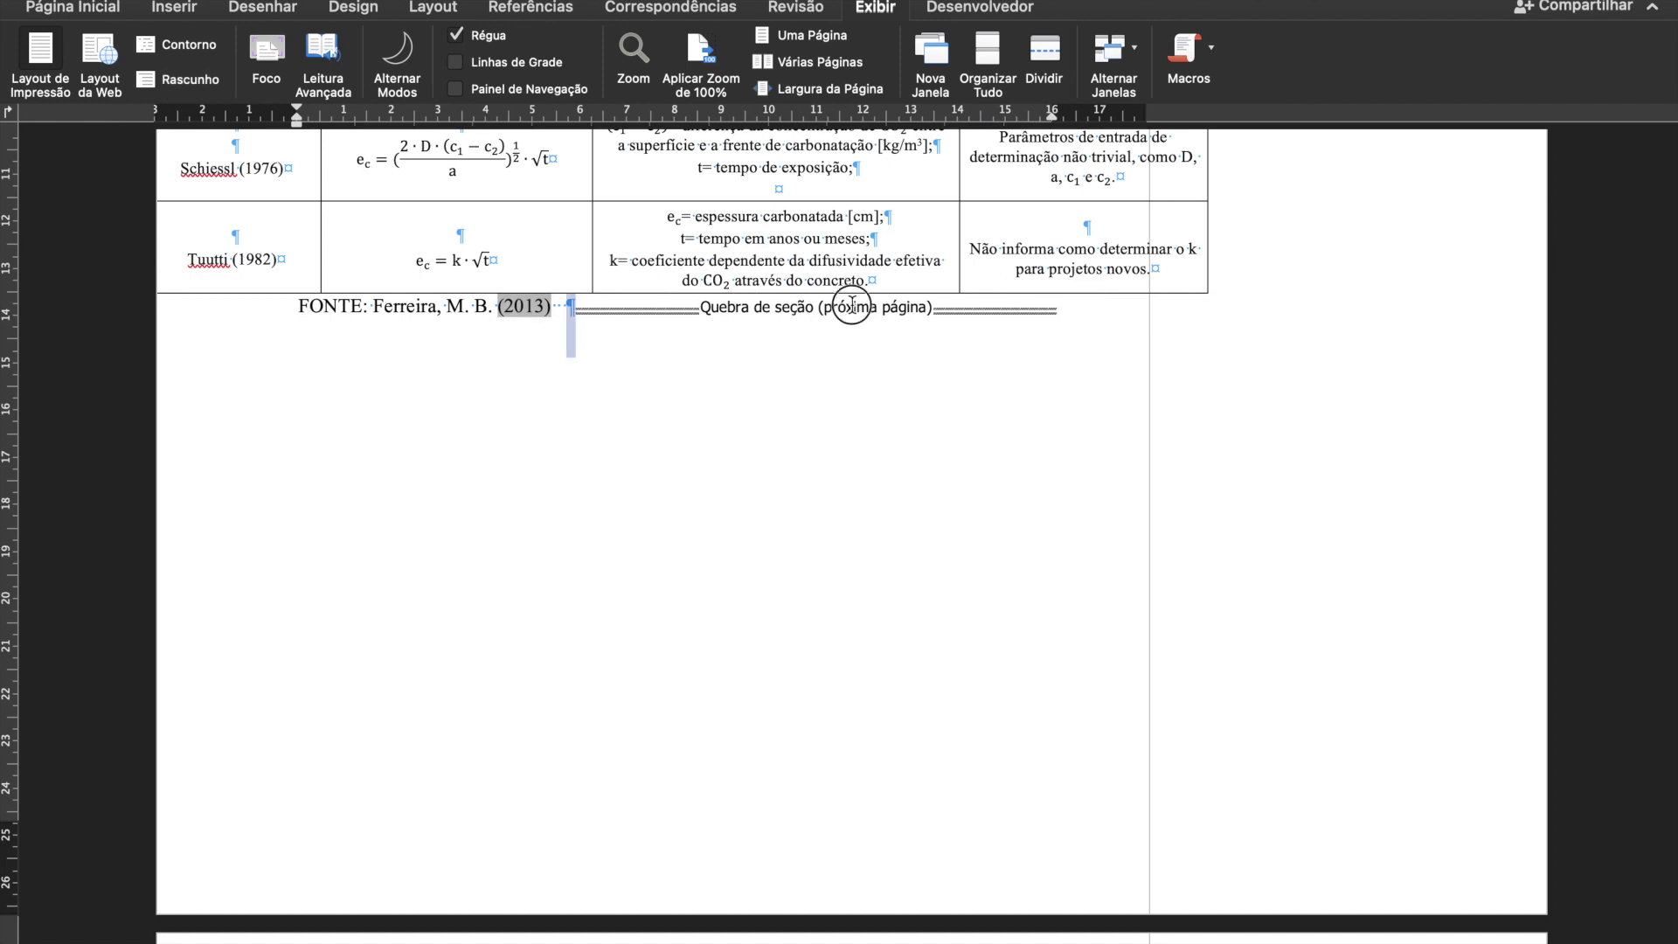
{"action": "left_click", "coordinate": [883, 333]}
{"action": "double_click", "coordinate": [720, 311]}
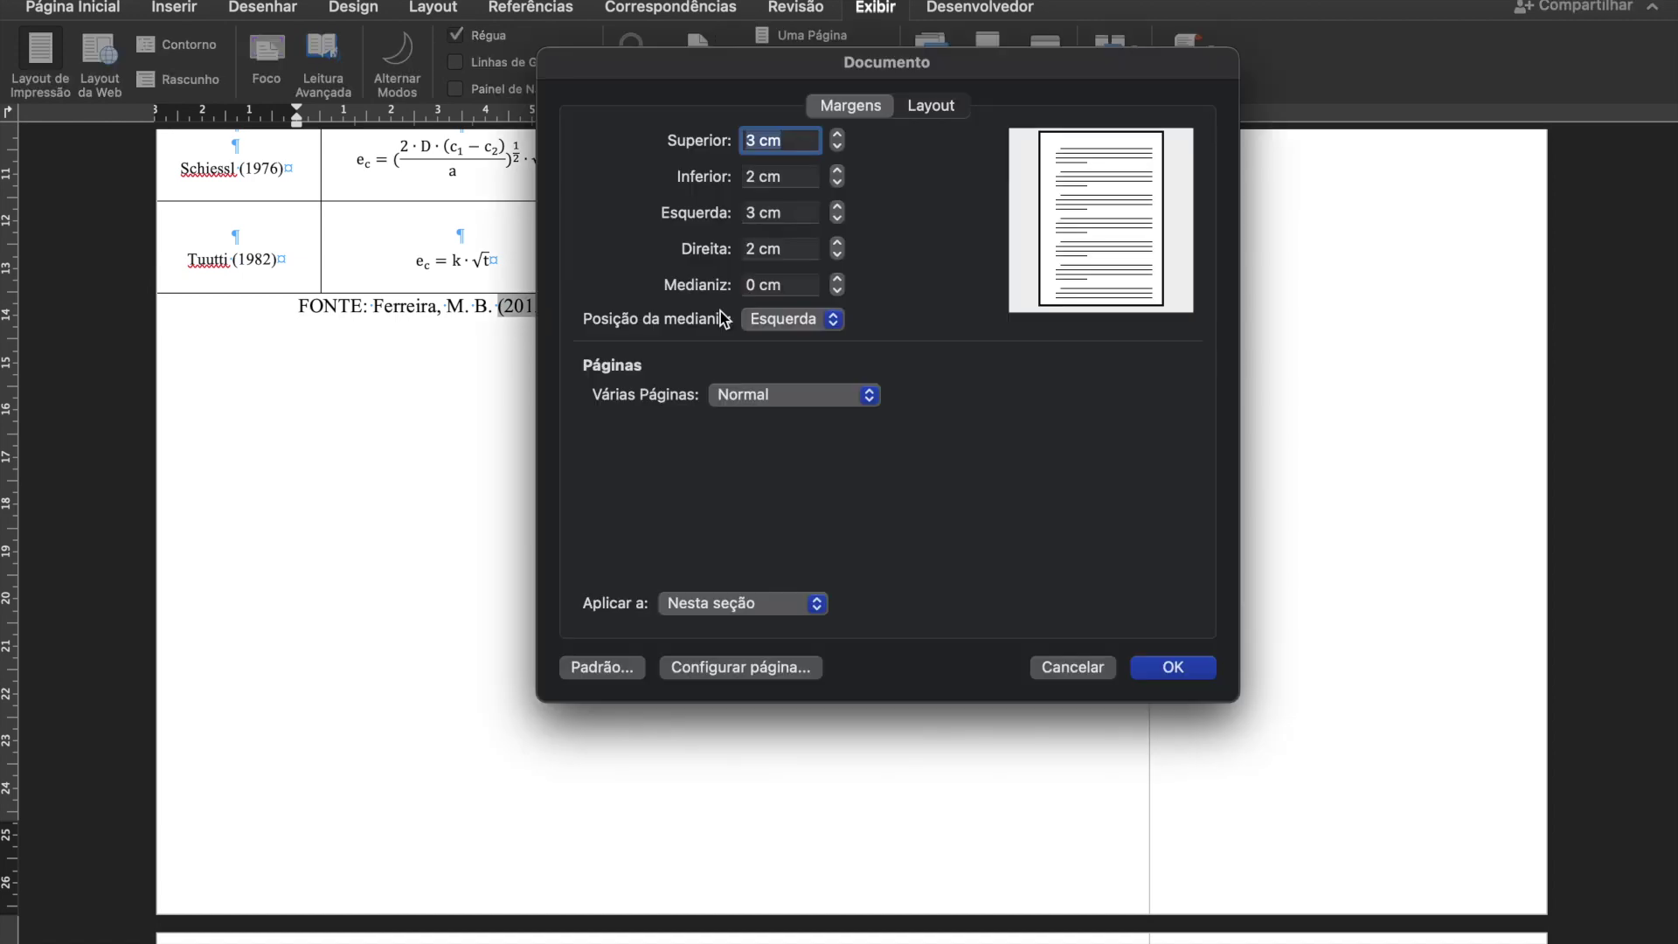
{"action": "left_click", "coordinate": [1070, 671]}
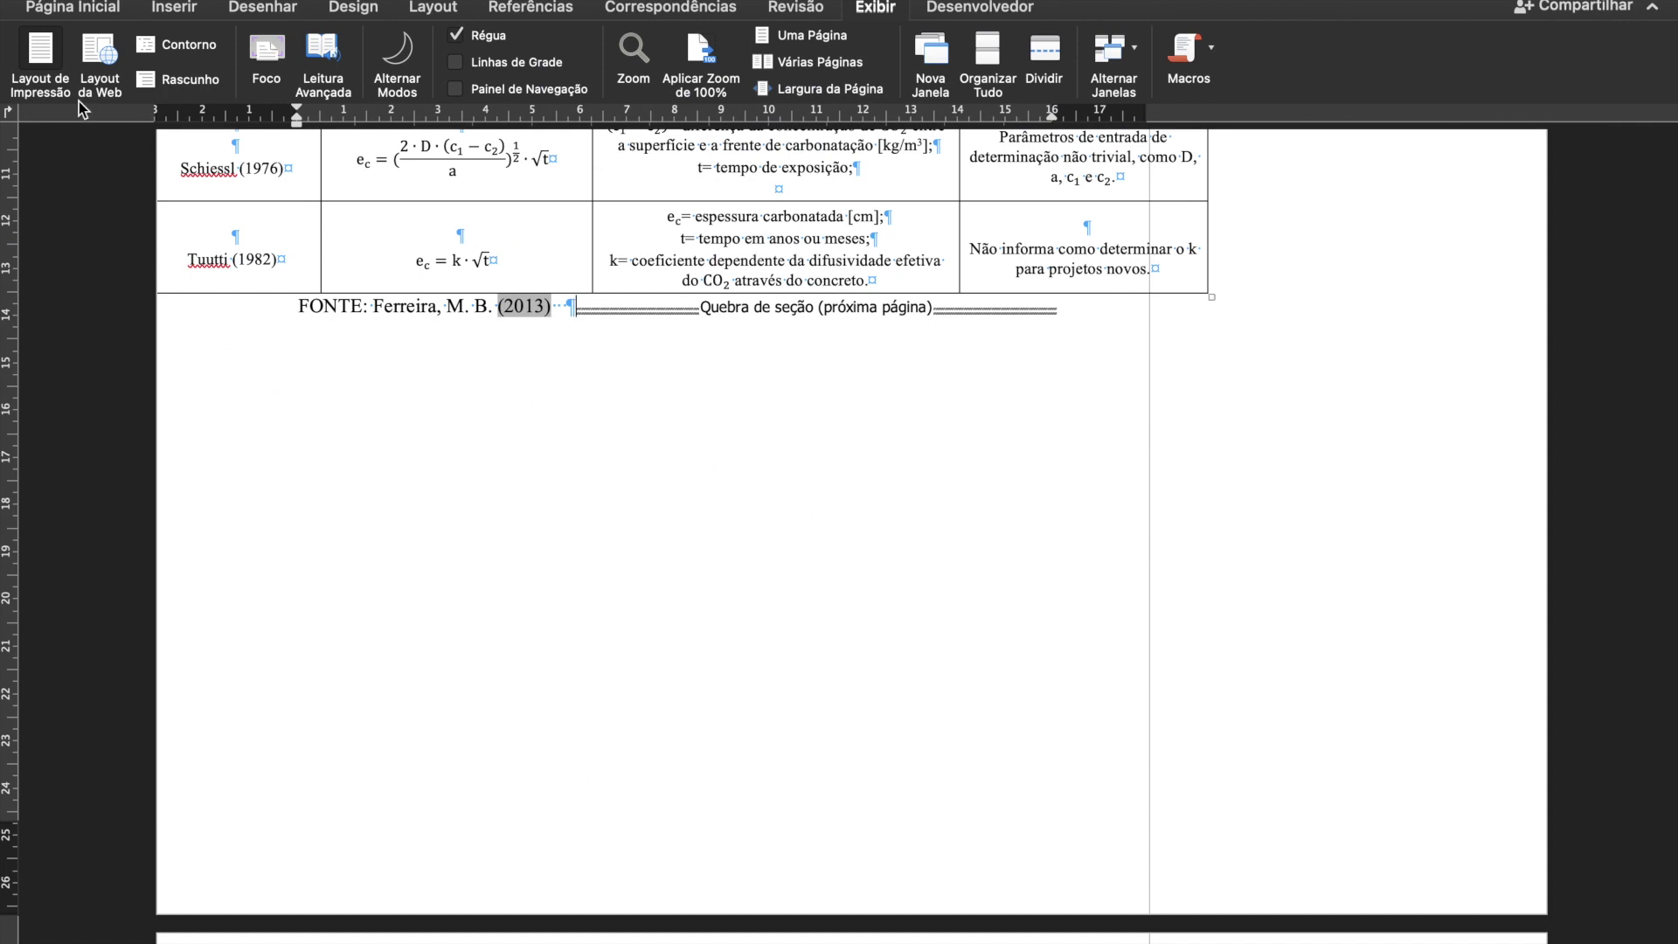
Delete the section break between the source line and the "Como remover quebra de página??" text in Rascunho view.
{"action": "left_click", "coordinate": [196, 88]}
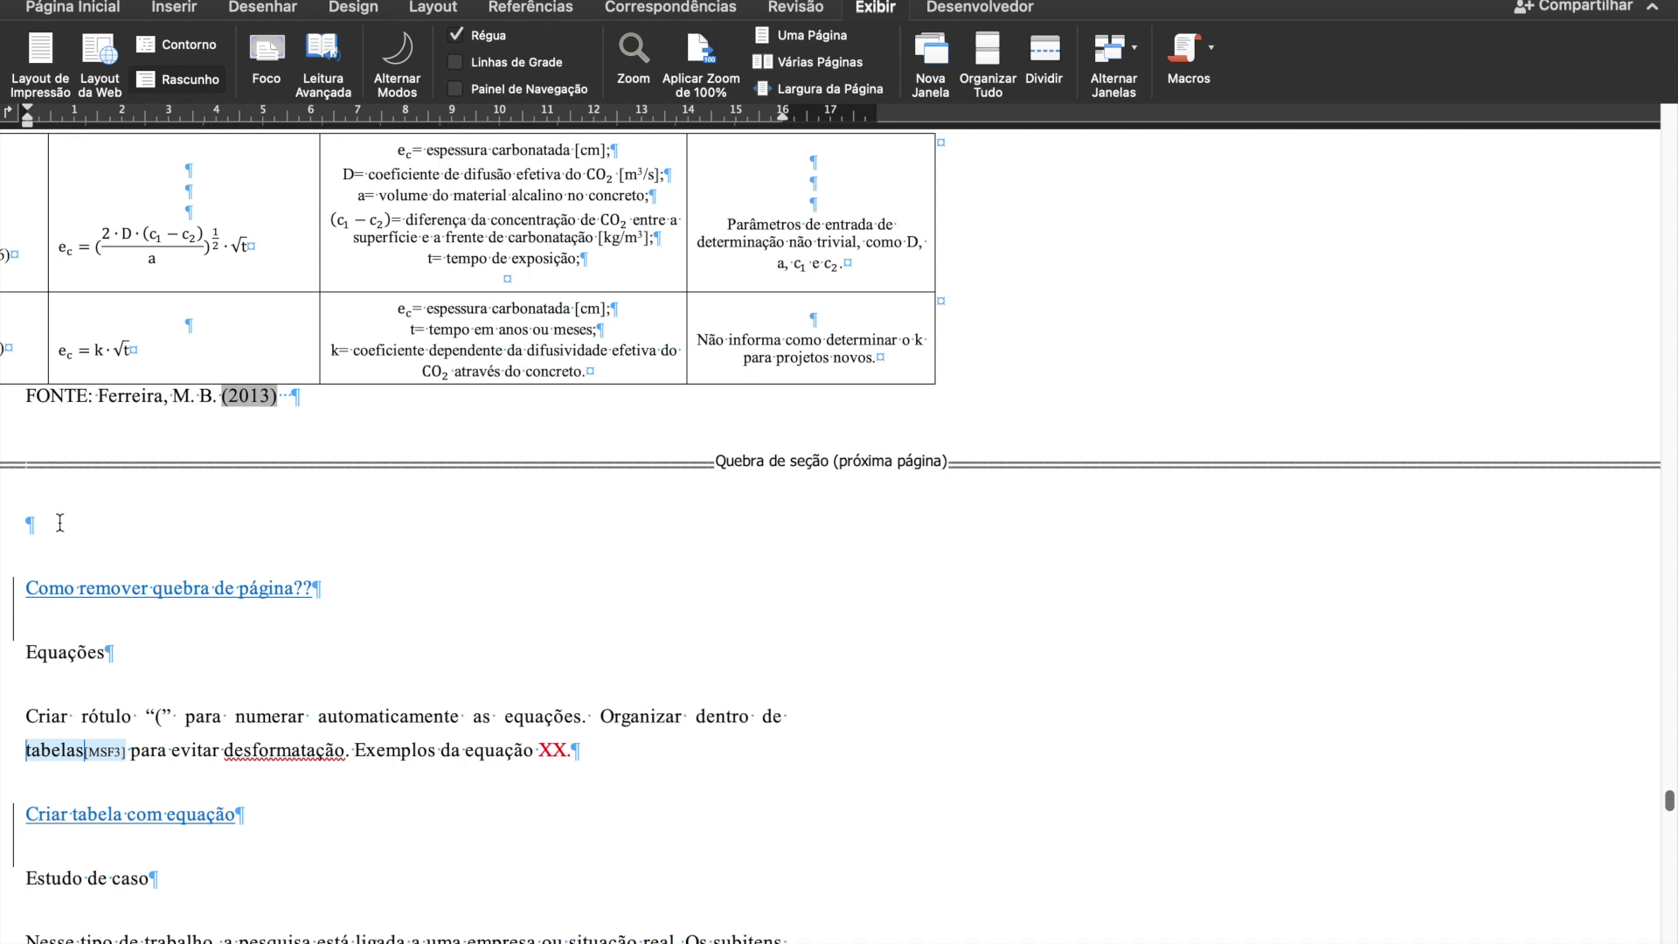
{"action": "left_click_drag", "start_coordinate": [48, 524], "coordinate": [42, 475]}
{"action": "key", "text": "Delete"}
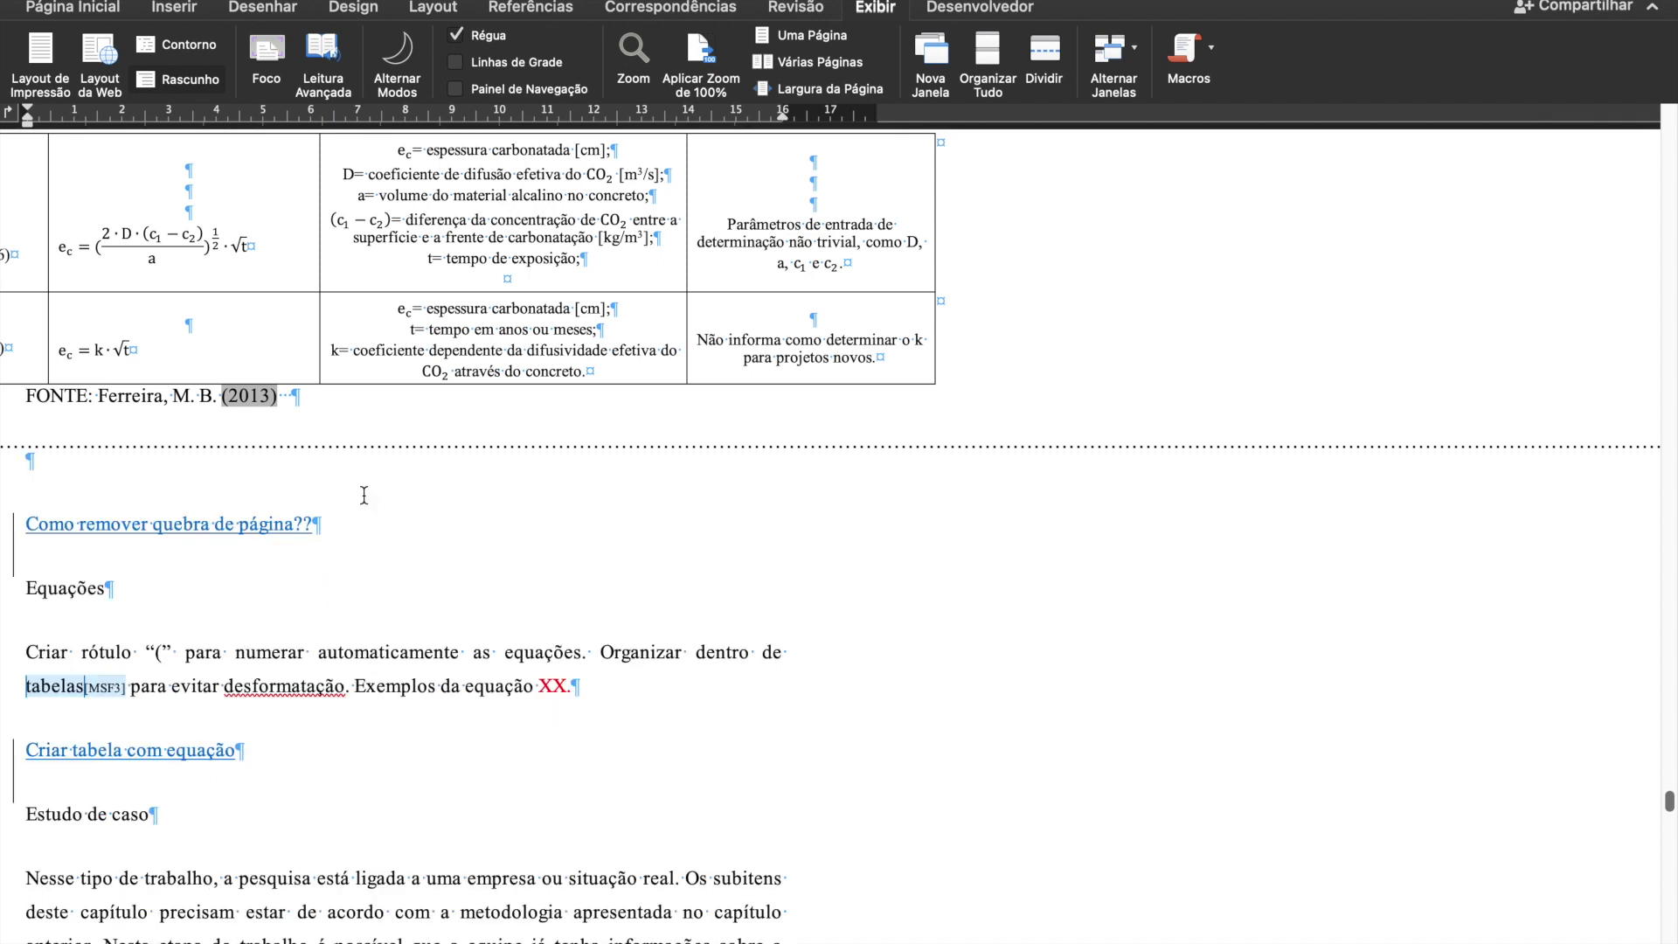
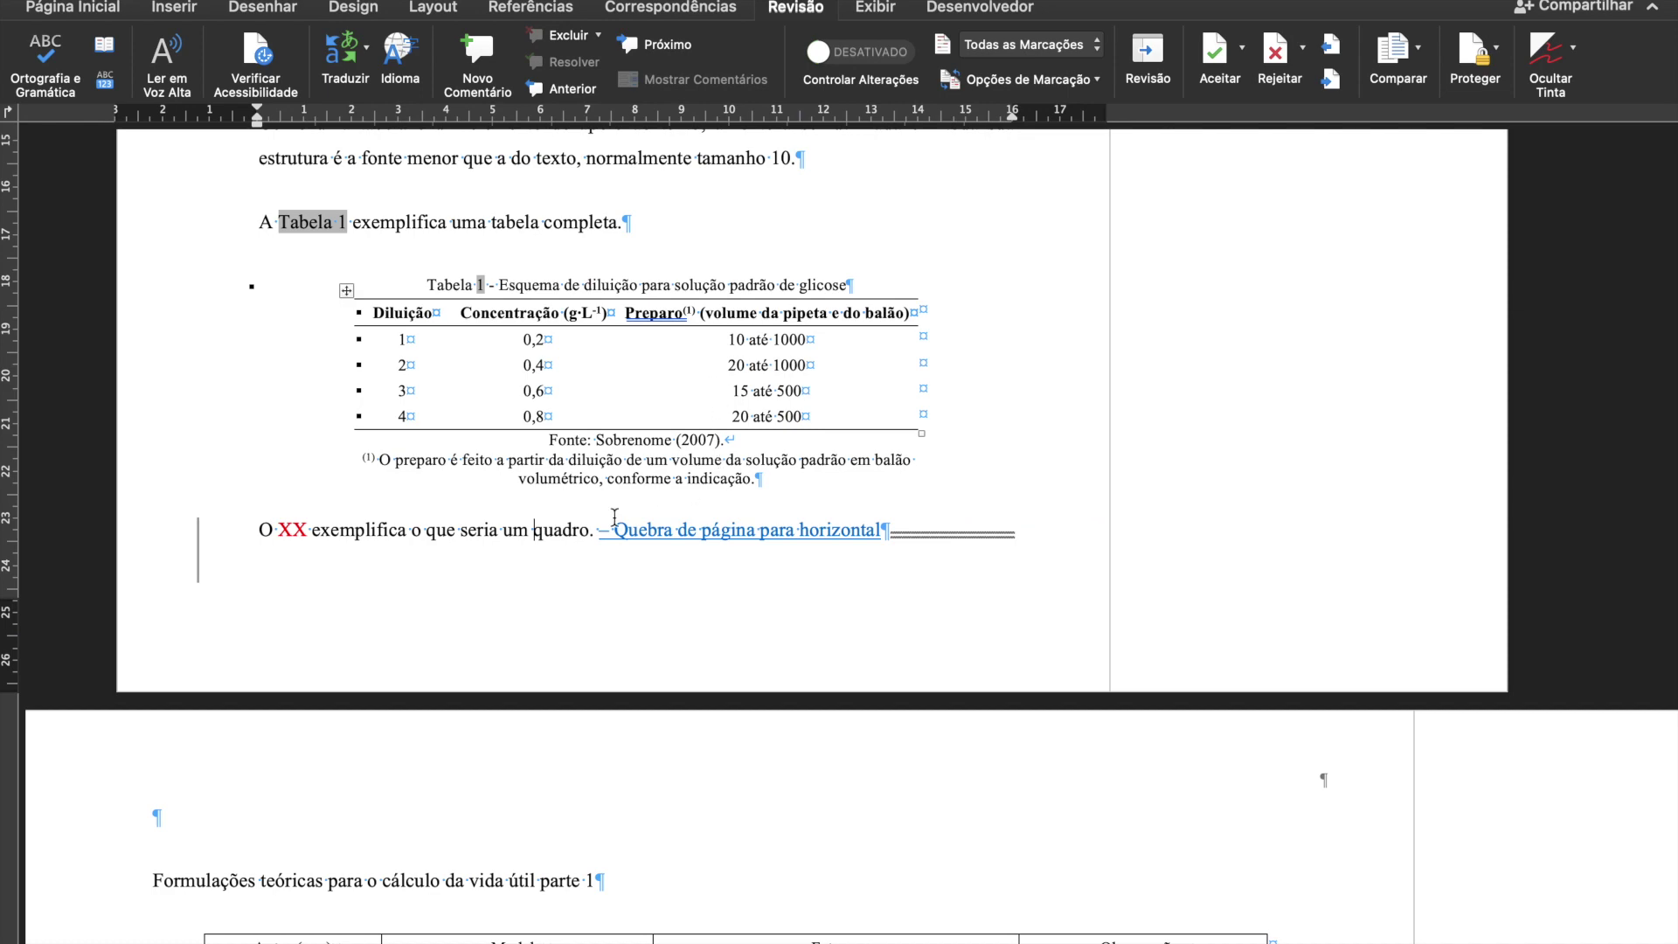
Accept the tracked changes in the "exemplifica o que seria um quadro" sentence above the landscape page.
{"action": "left_click", "coordinate": [1212, 54]}
{"action": "left_click", "coordinate": [1211, 54]}
{"action": "scroll", "coordinate": [697, 529], "scroll_direction": "up", "scroll_amount": 10}
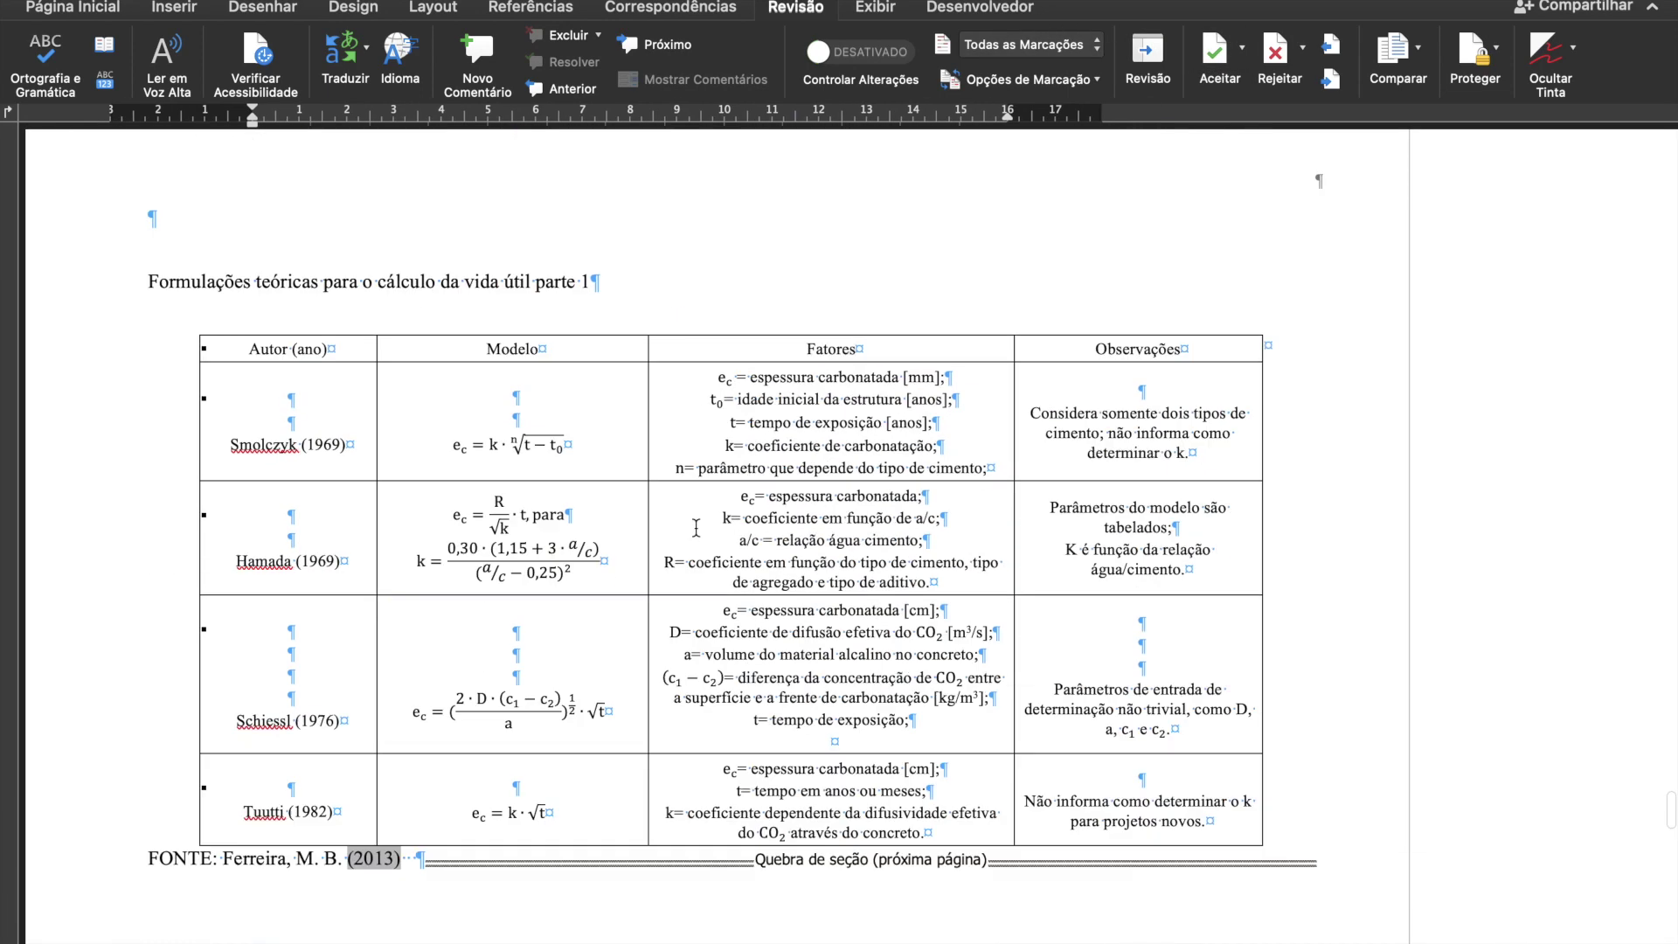
{"action": "scroll", "coordinate": [699, 536], "scroll_direction": "up", "scroll_amount": 3}
{"action": "left_click", "coordinate": [541, 452]}
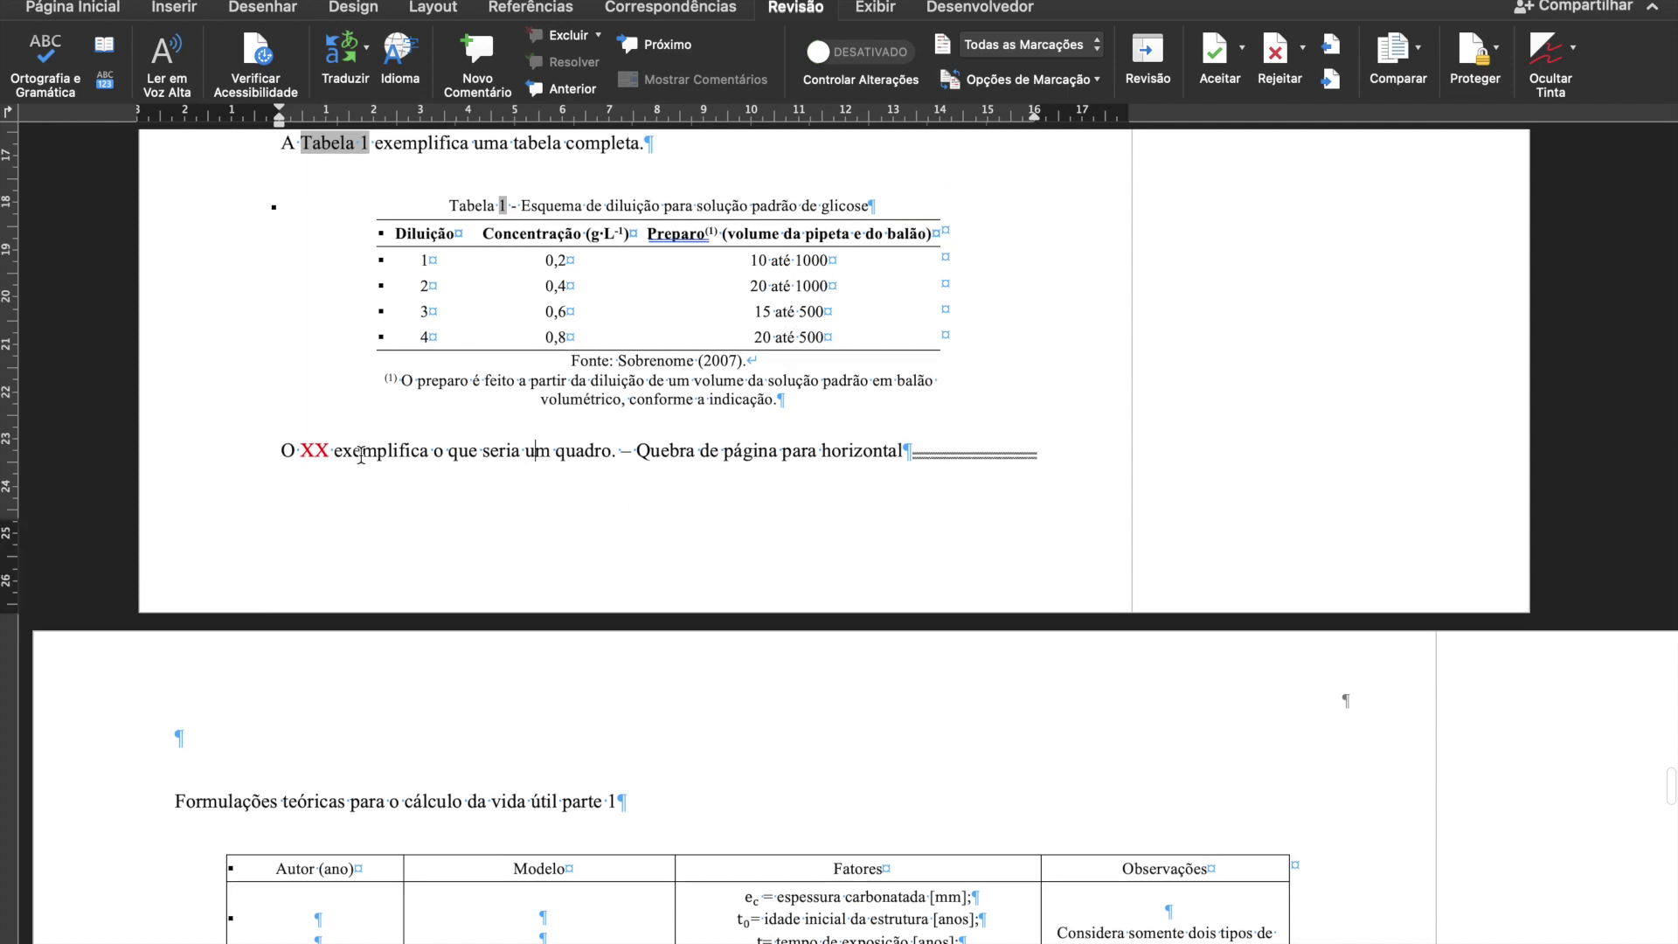
Apply the Fonte style to the source line below the Formulações teóricas table on the landscape page.
{"action": "scroll", "coordinate": [450, 716], "scroll_direction": "down", "scroll_amount": 15}
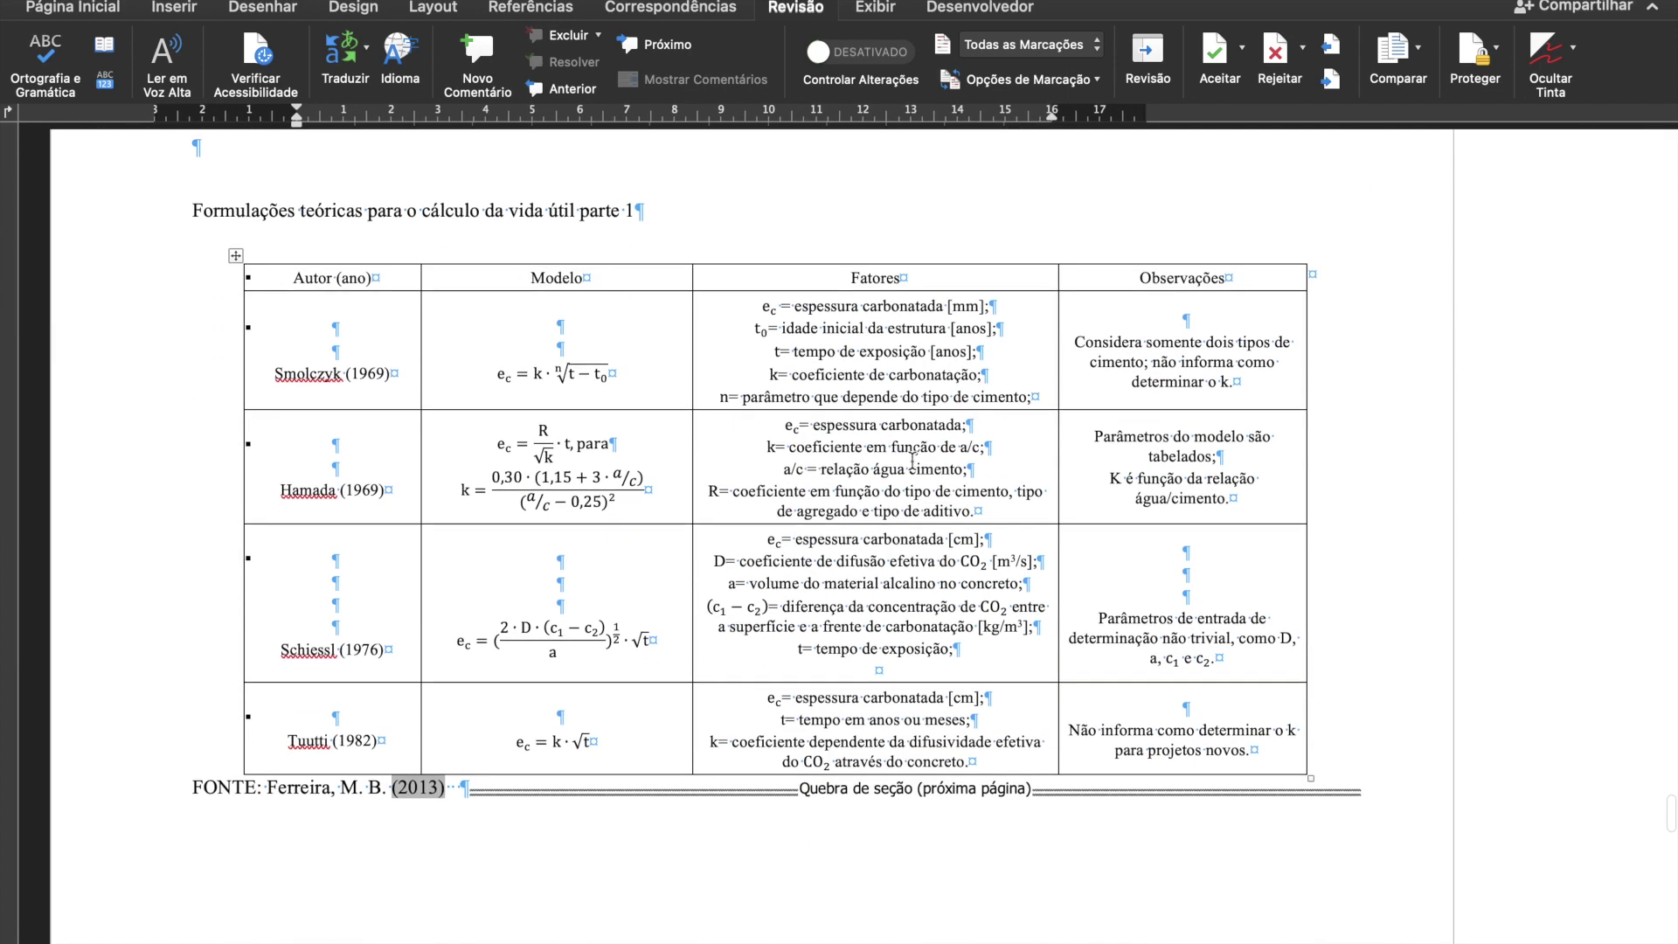
{"action": "scroll", "coordinate": [912, 460], "scroll_direction": "down", "scroll_amount": 2}
{"action": "scroll", "coordinate": [913, 460], "scroll_direction": "down", "scroll_amount": 2, "text": "ctrl"}
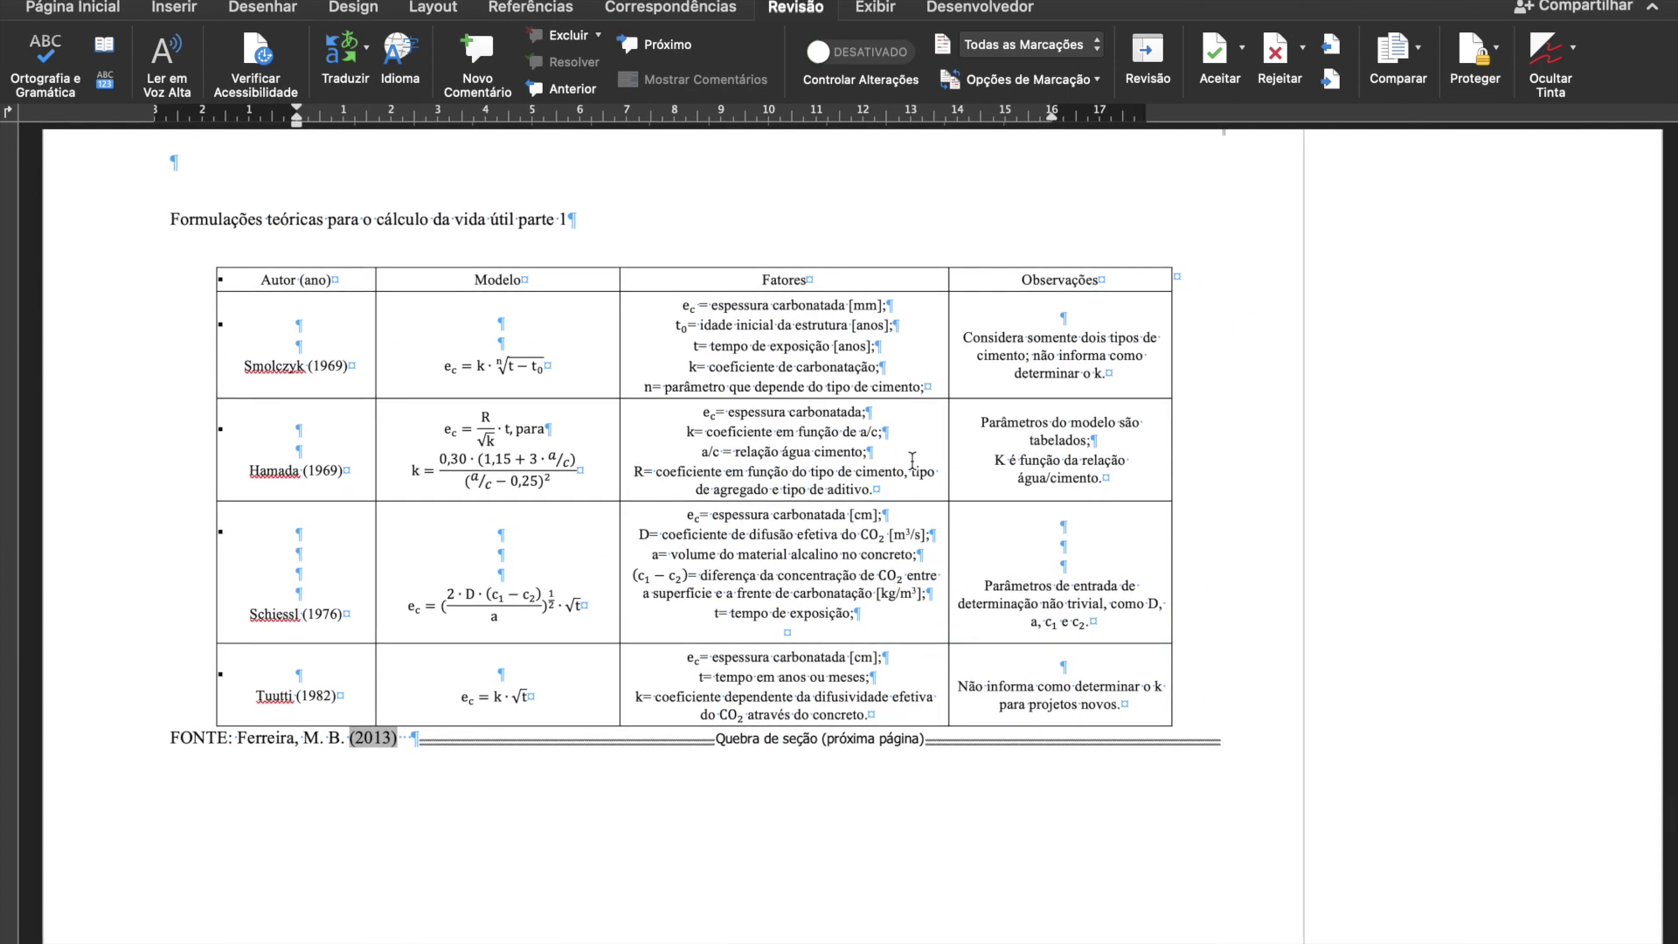
{"action": "scroll", "coordinate": [912, 461], "scroll_direction": "down", "scroll_amount": 3, "text": "ctrl"}
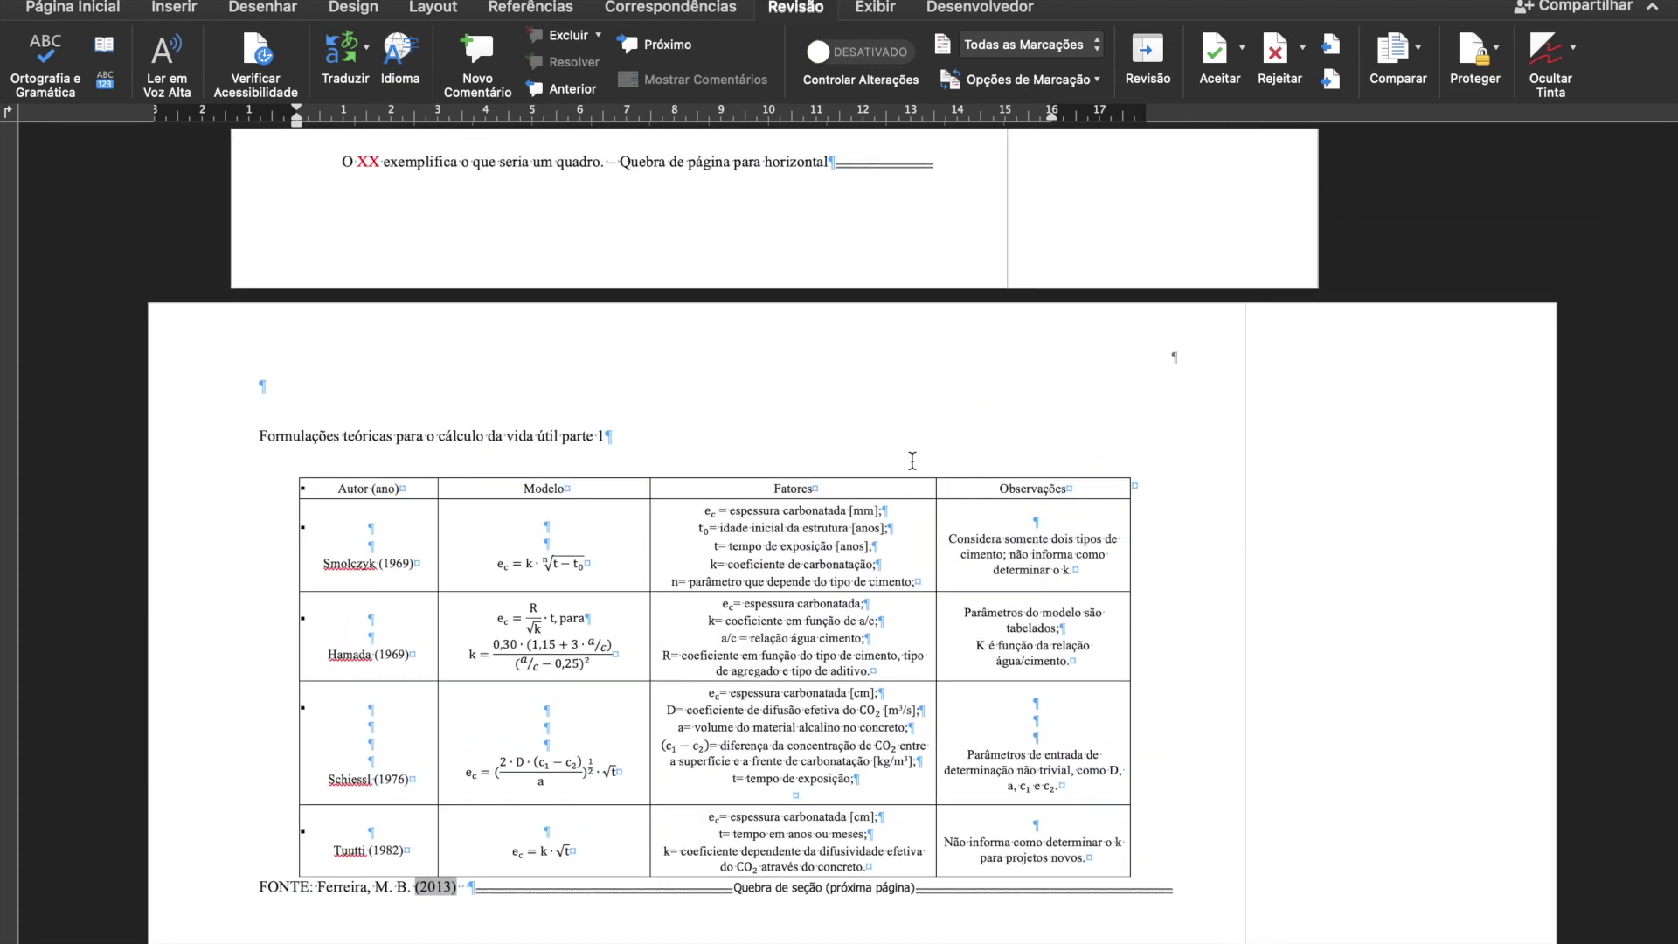
{"action": "scroll", "coordinate": [912, 461], "scroll_direction": "down", "scroll_amount": 5}
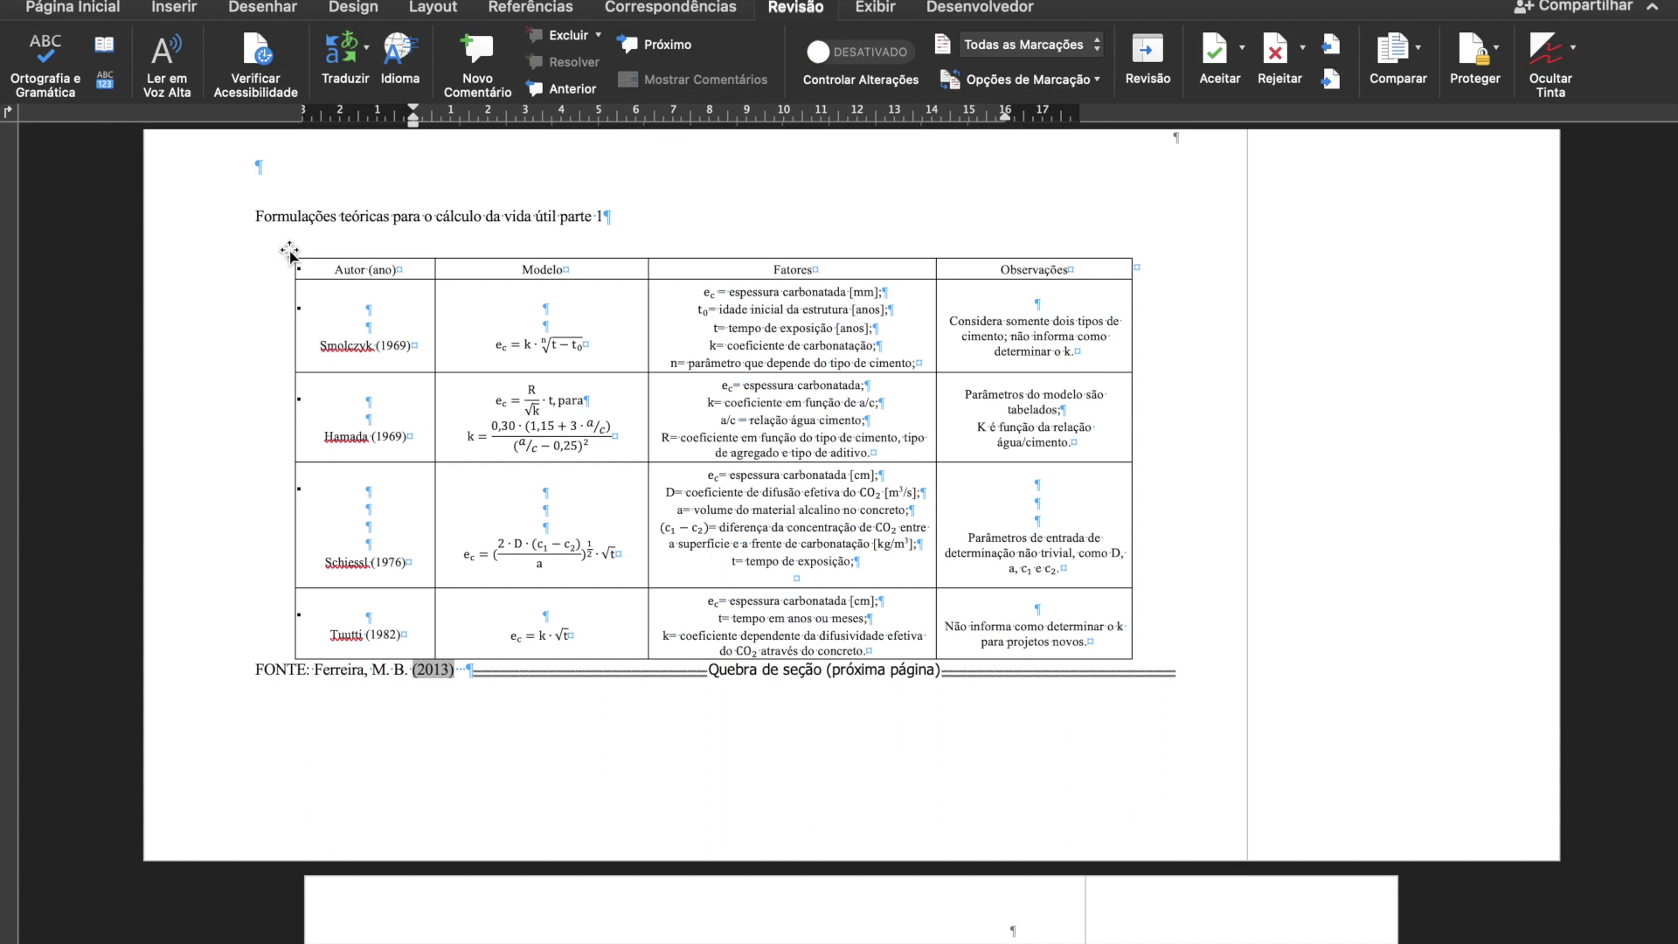
{"action": "left_click", "coordinate": [332, 380]}
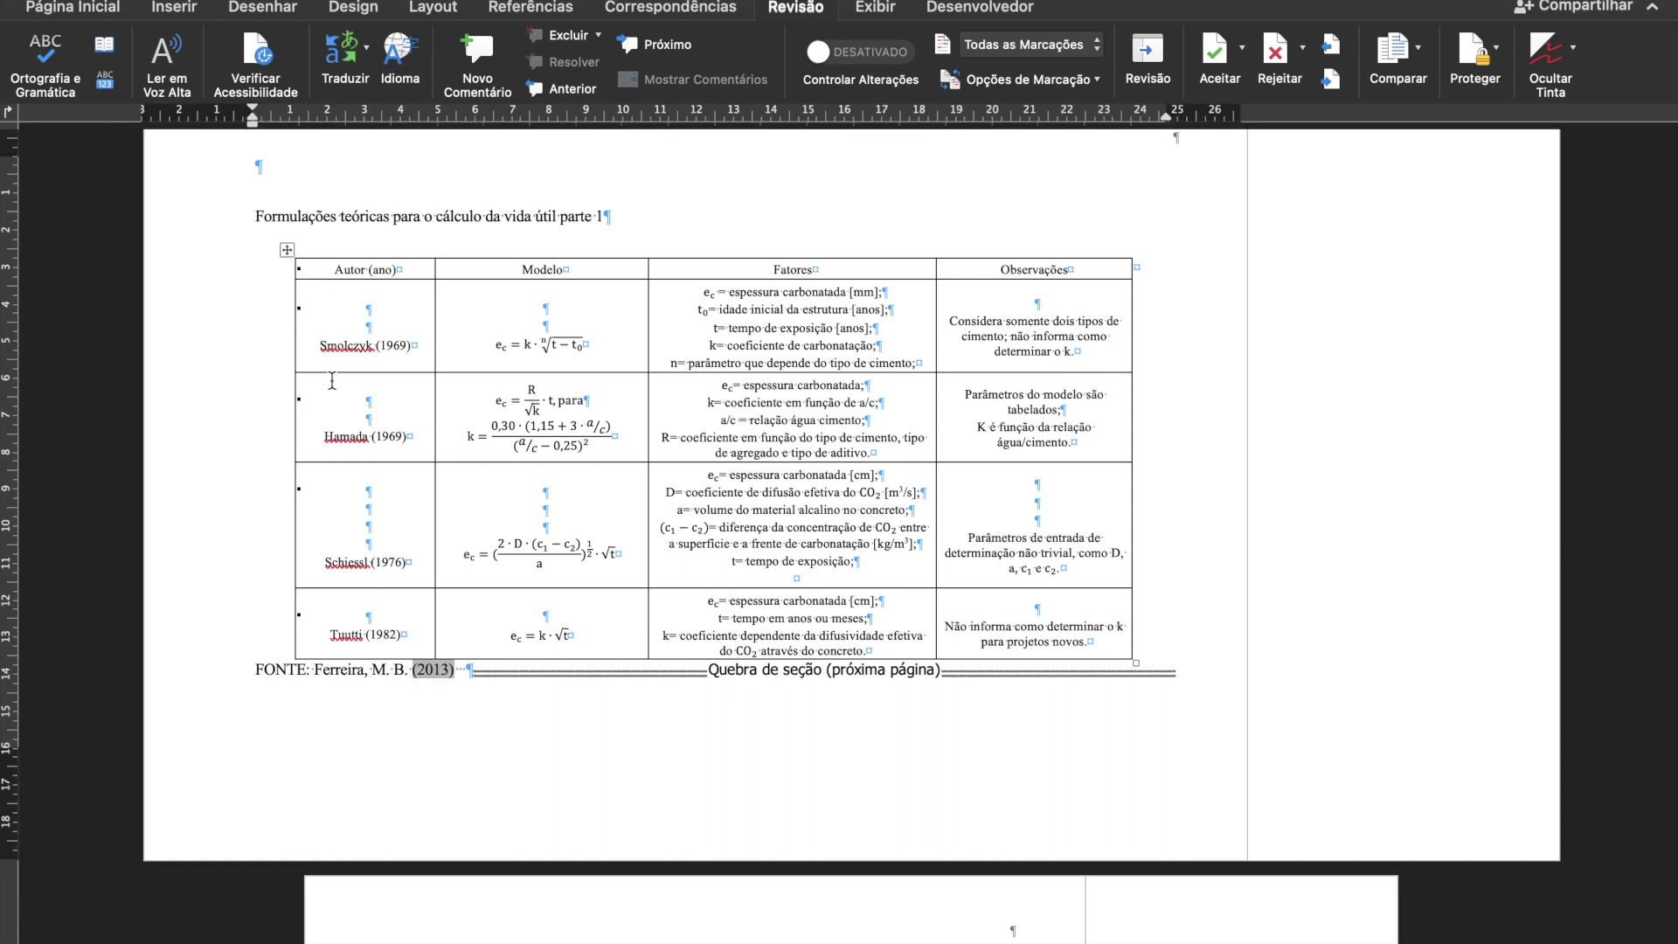
{"action": "left_click", "coordinate": [73, 7]}
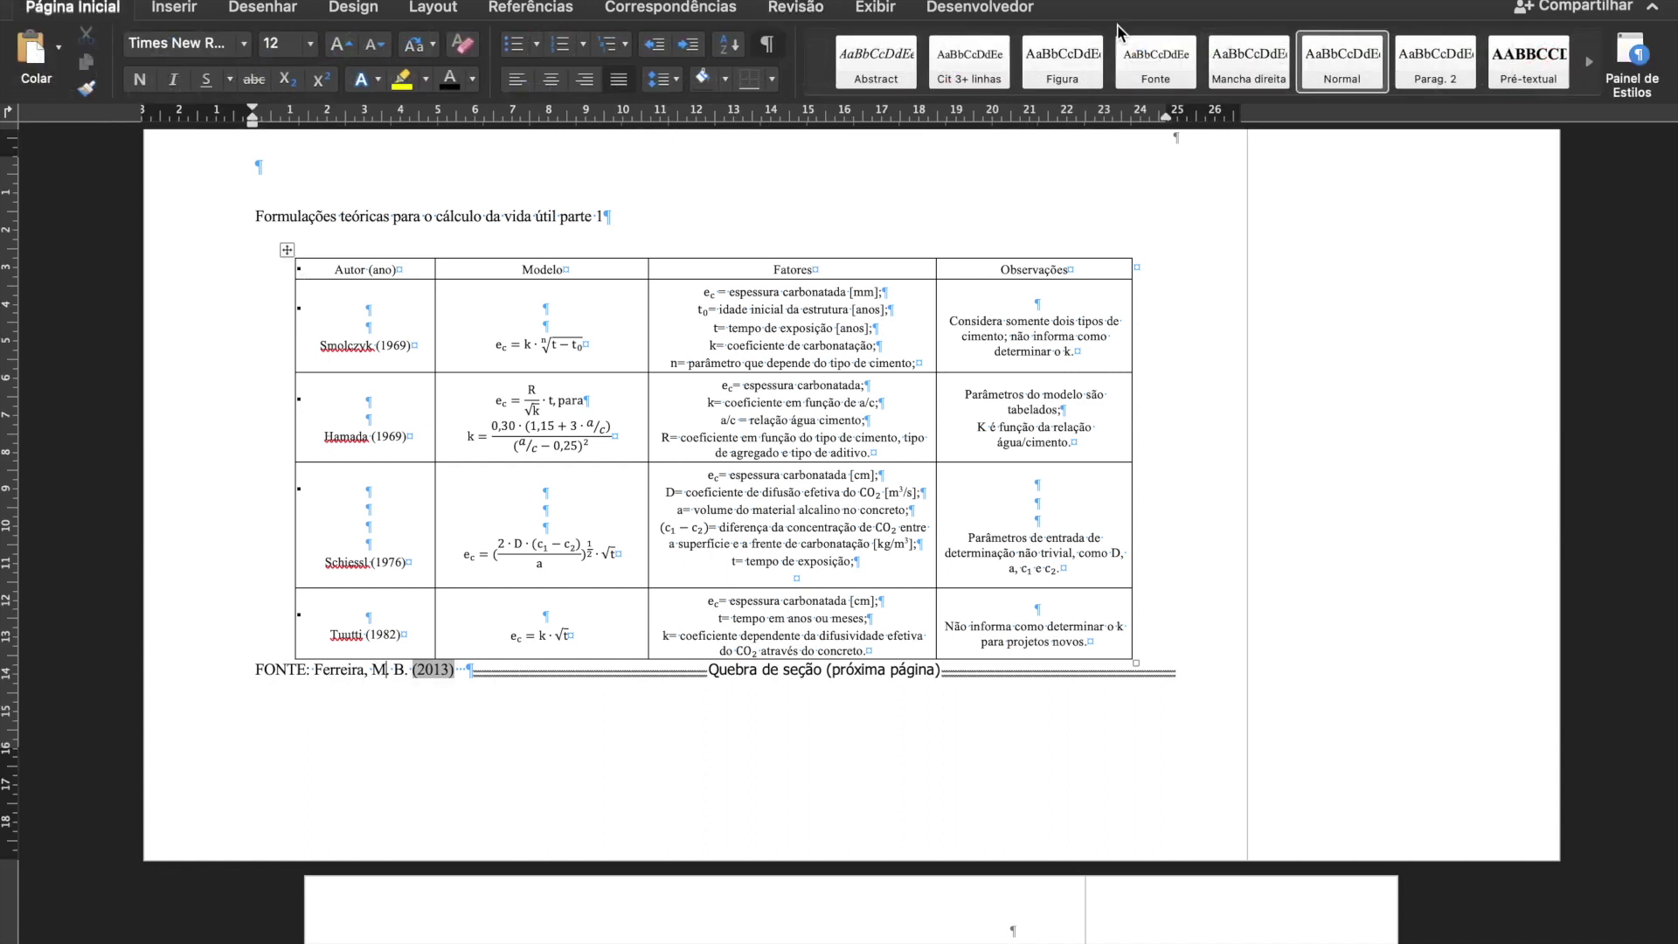
{"action": "left_click", "coordinate": [1155, 66]}
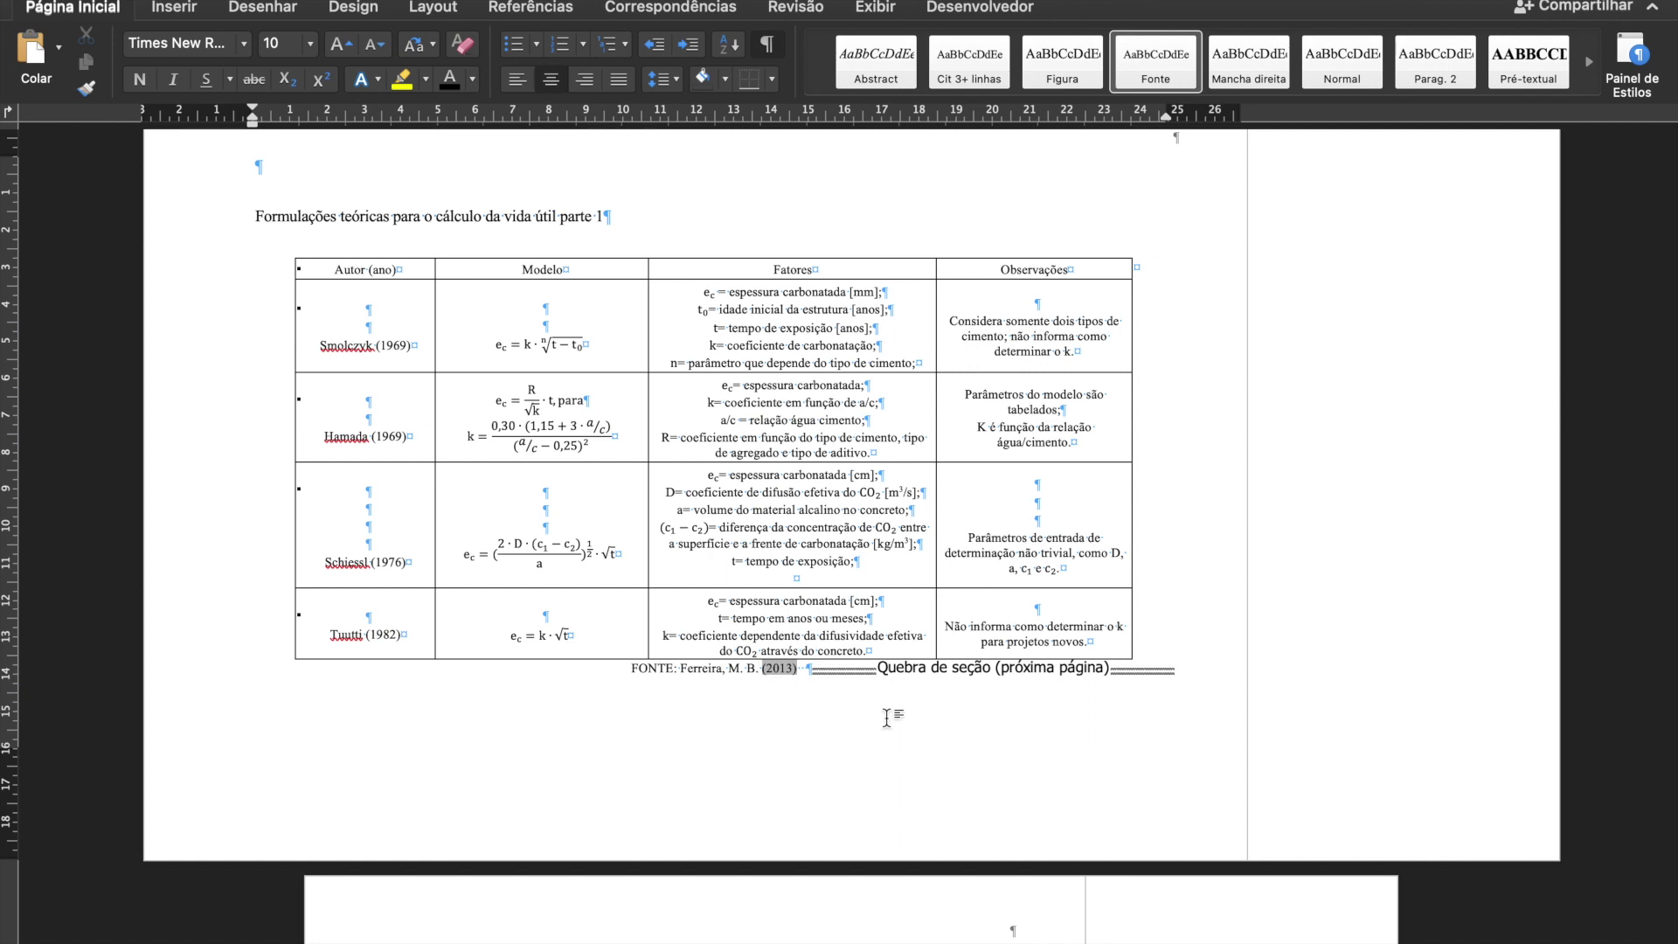
Remove the author's initials and their comma from the source line, keeping only the surname and year.
{"action": "key", "text": "BackSpace"}
{"action": "key", "text": "BackSpace"}
{"action": "key", "text": "BackSpace"}
{"action": "key", "text": "BackSpace"}
{"action": "key", "text": "BackSpace"}
{"action": "key", "text": "BackSpace"}
{"action": "key", "text": "BackSpace"}
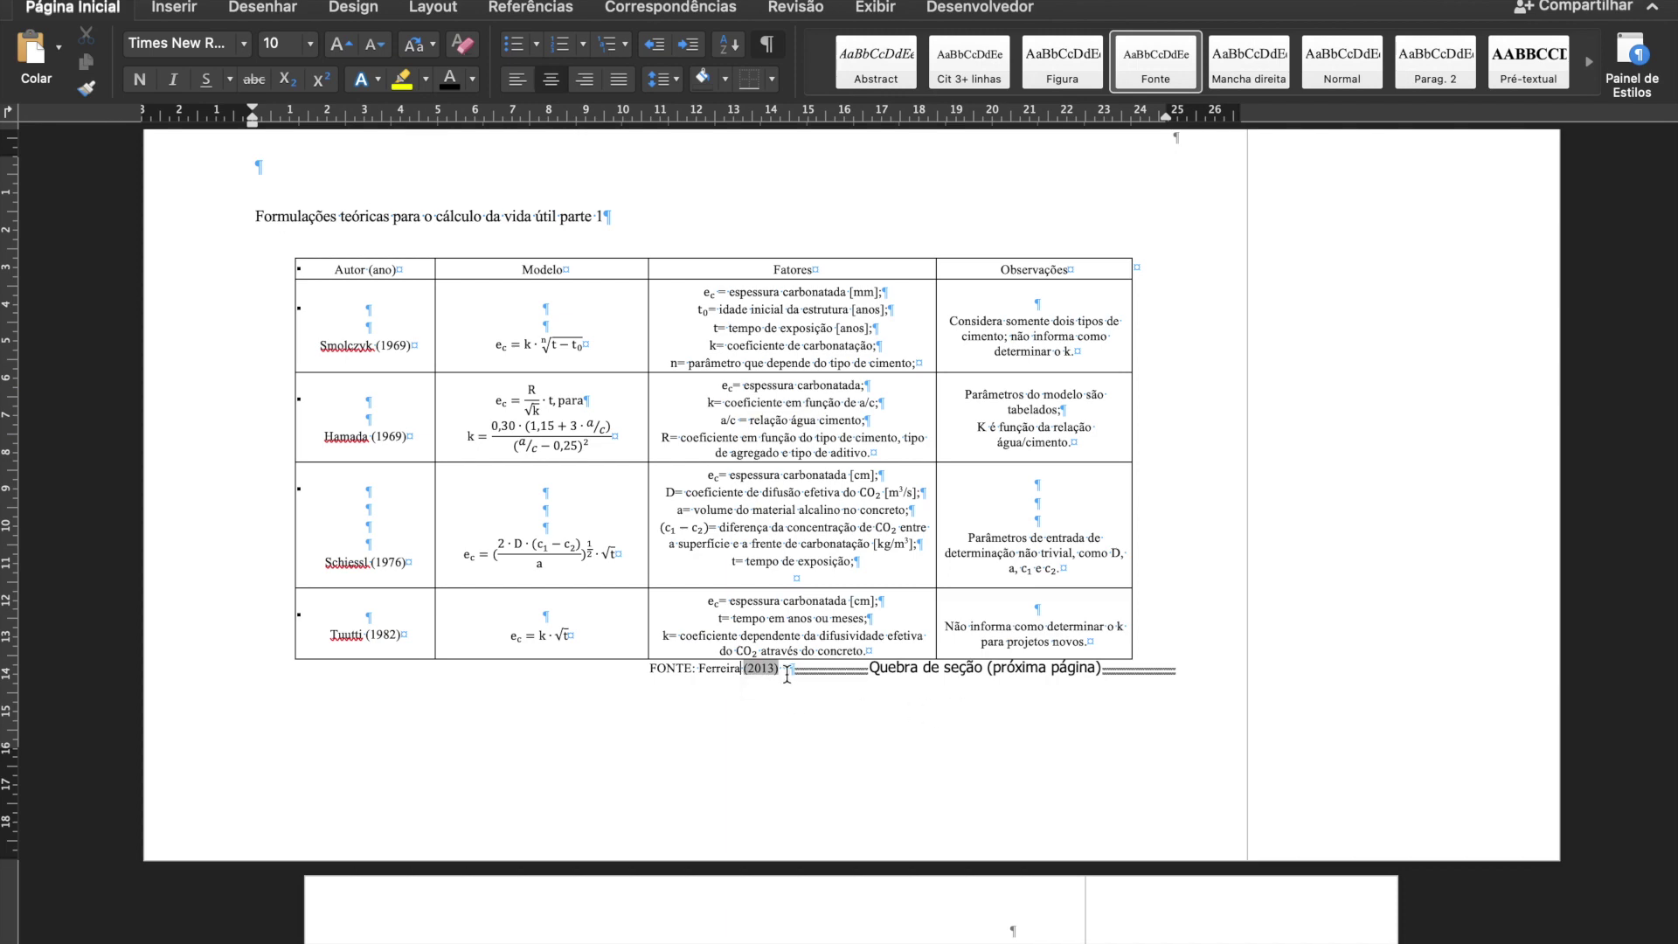
Rewrite the label of the source line below the landscape table as "Fonte:" in place of its capitalized form.
{"action": "scroll", "coordinate": [683, 675], "scroll_direction": "up", "scroll_amount": 8}
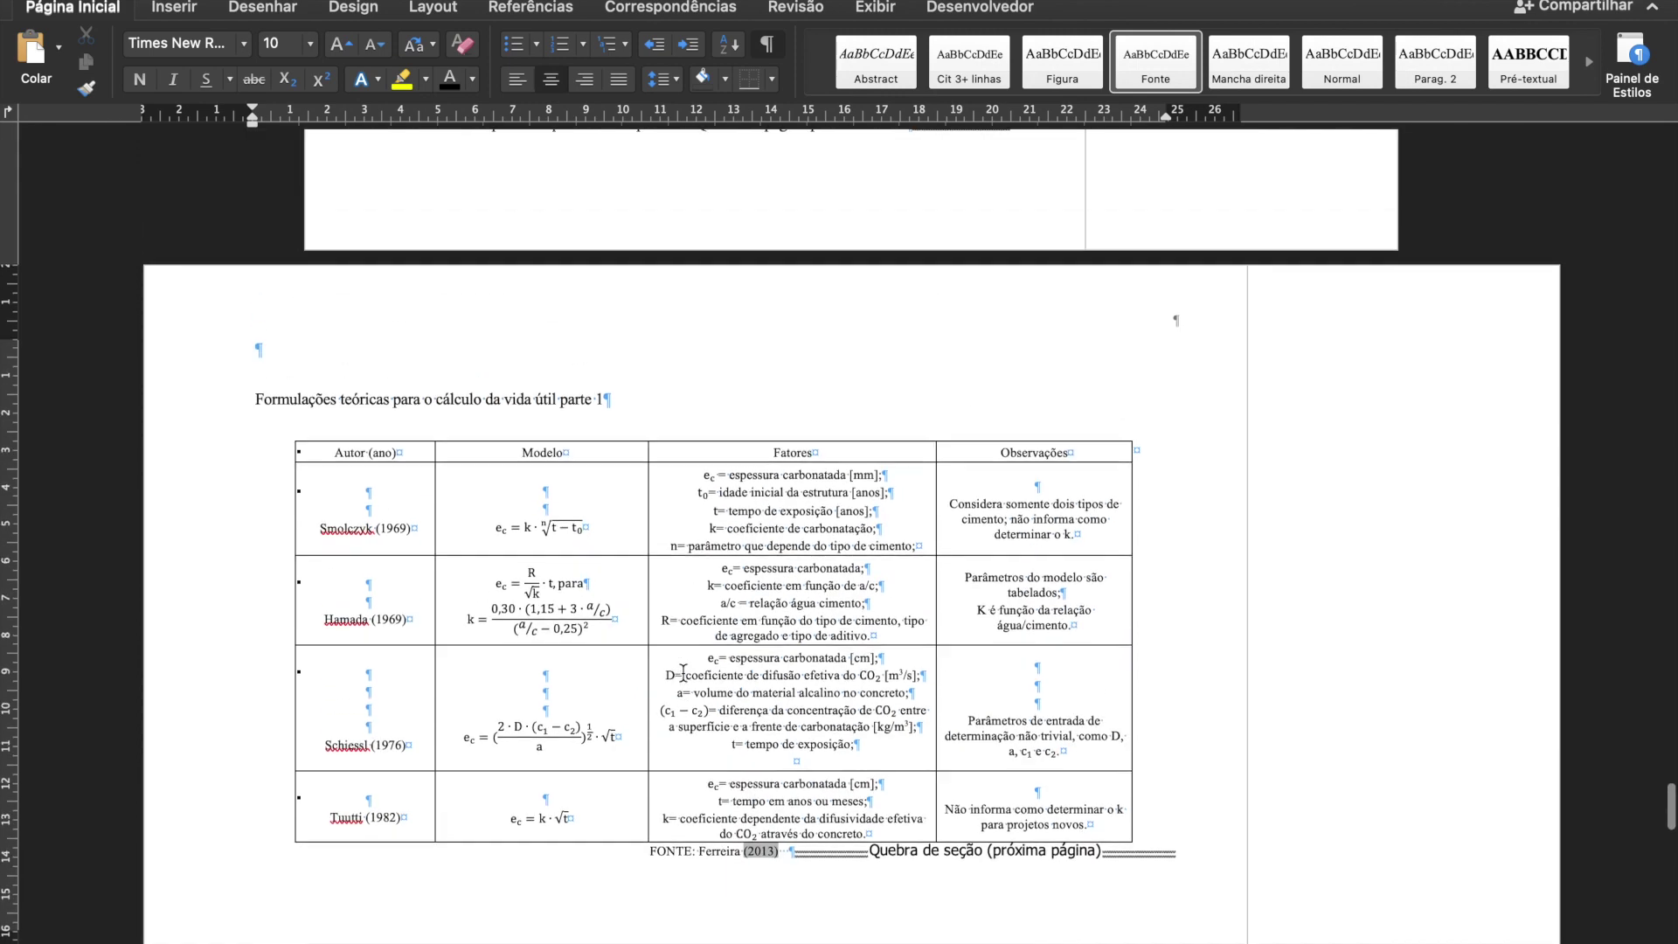
{"action": "scroll", "coordinate": [684, 673], "scroll_direction": "down", "scroll_amount": 7}
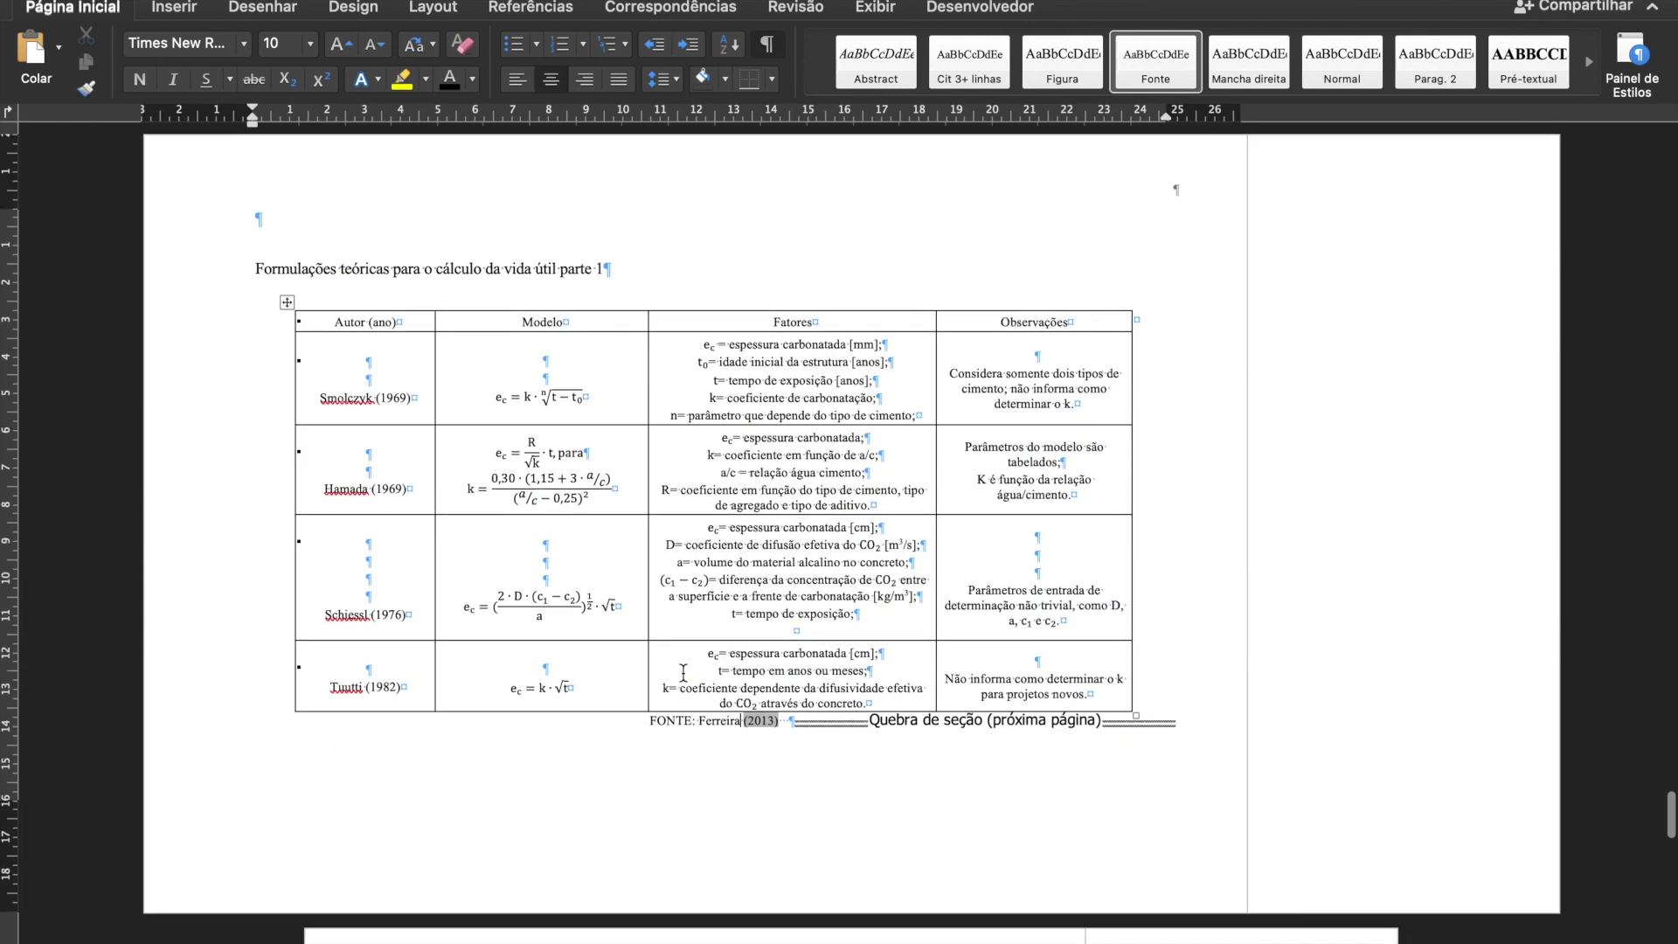
{"action": "double_click", "coordinate": [683, 718]}
{"action": "type", "text": "Fo"}
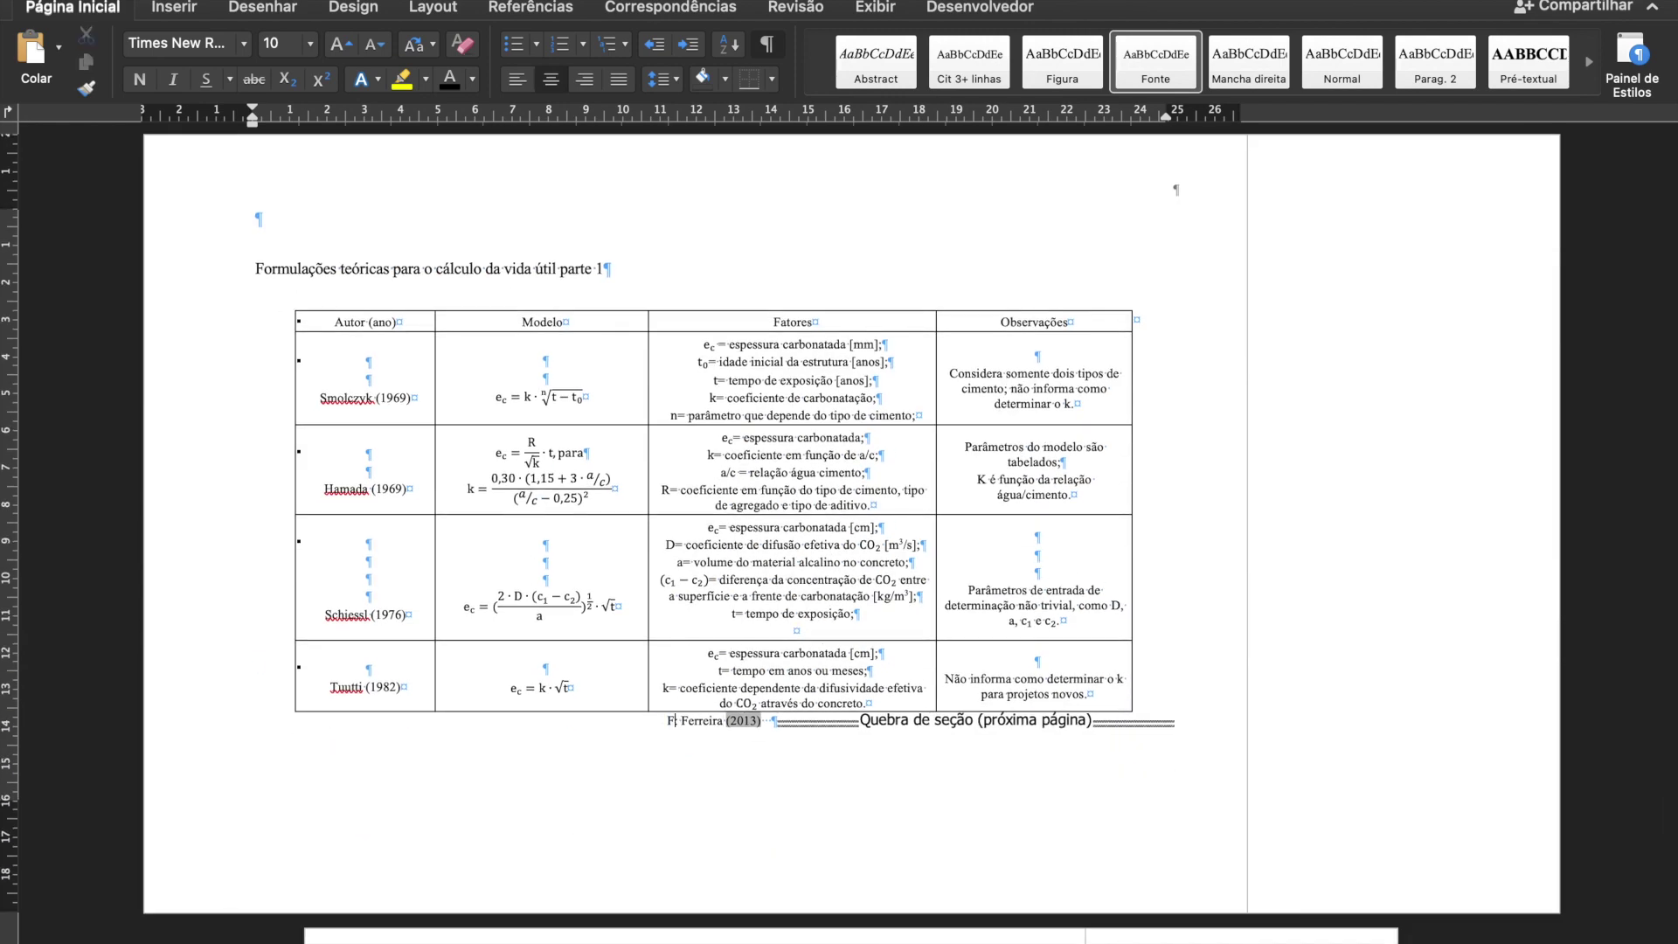
{"action": "type", "text": "nte"}
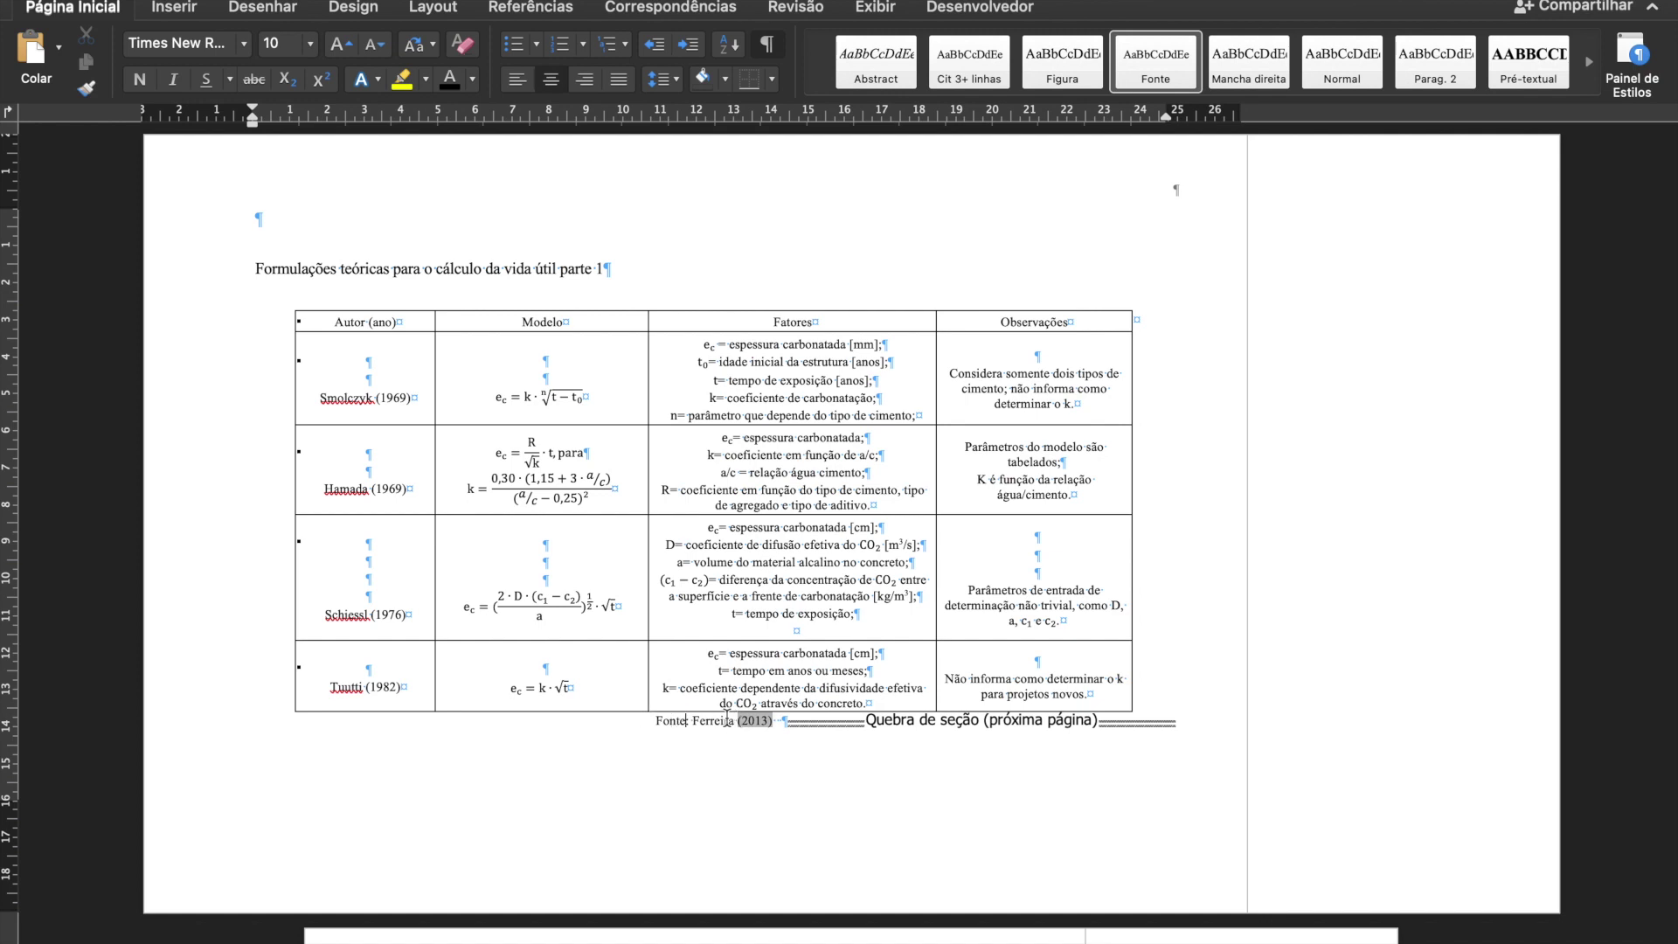
{"action": "type", "text": ":"}
Cut the title text "Formulações teóricas para o cálculo da vida útil parte 1" from the paragraph above the table.
{"action": "left_click", "coordinate": [287, 301]}
{"action": "left_click", "coordinate": [634, 277]}
{"action": "left_click_drag", "start_coordinate": [634, 277], "coordinate": [255, 269]}
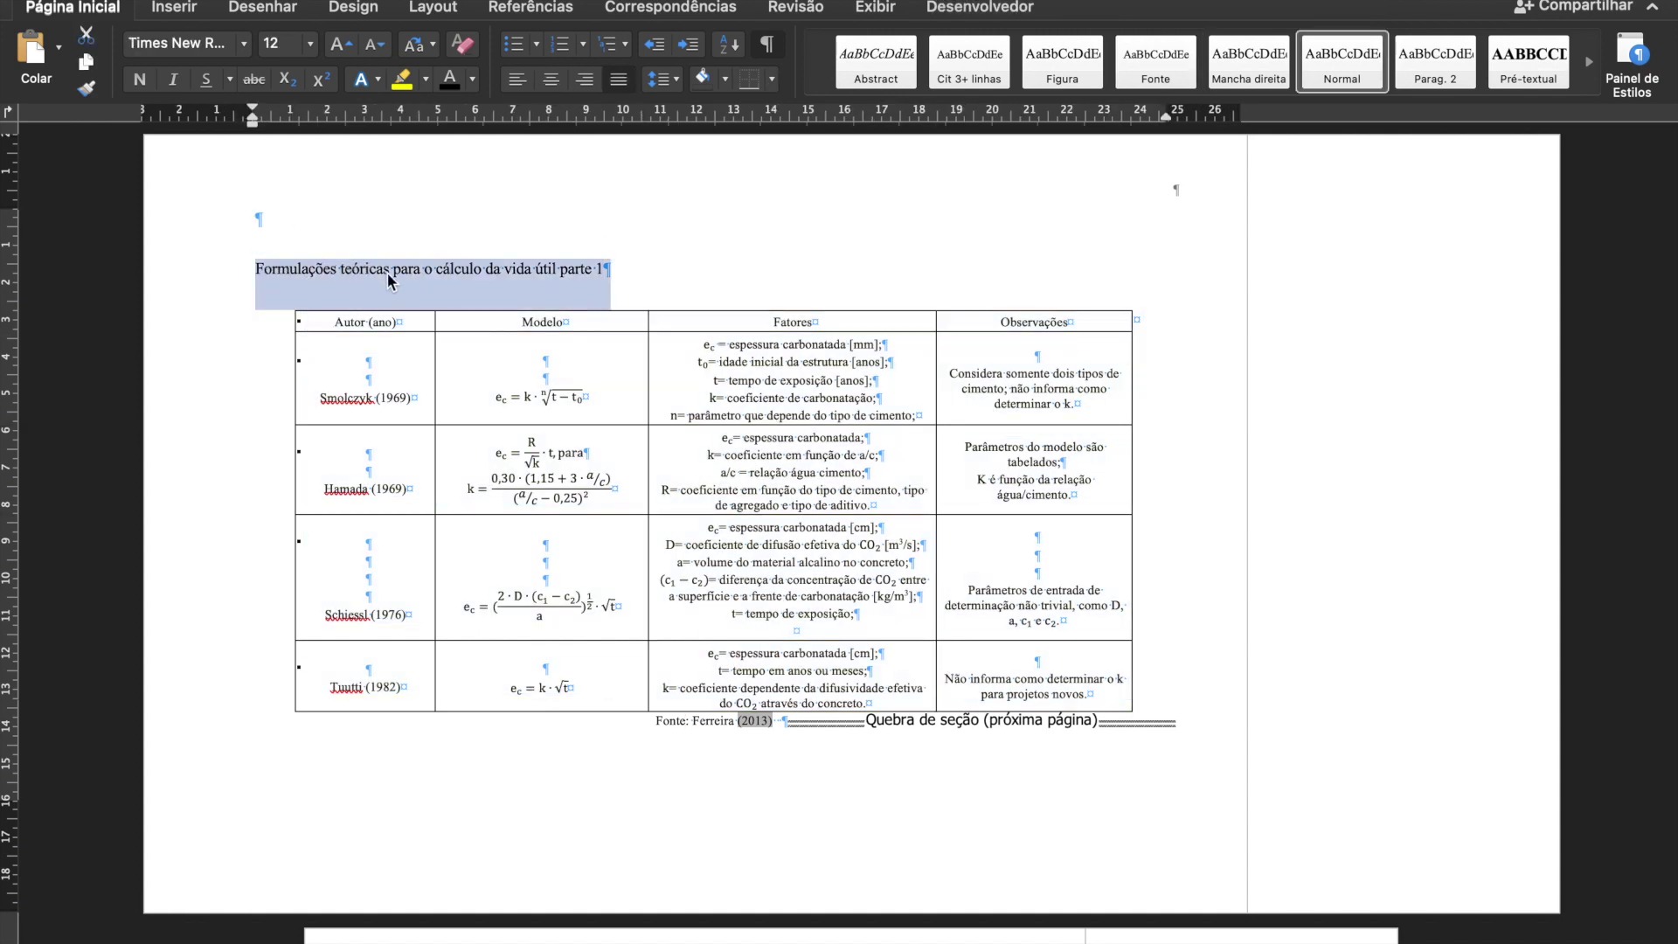
{"action": "key", "text": "BackSpace"}
Start a caption for the whole table on the landscape page, using the Quadro label.
{"action": "left_click", "coordinate": [287, 301]}
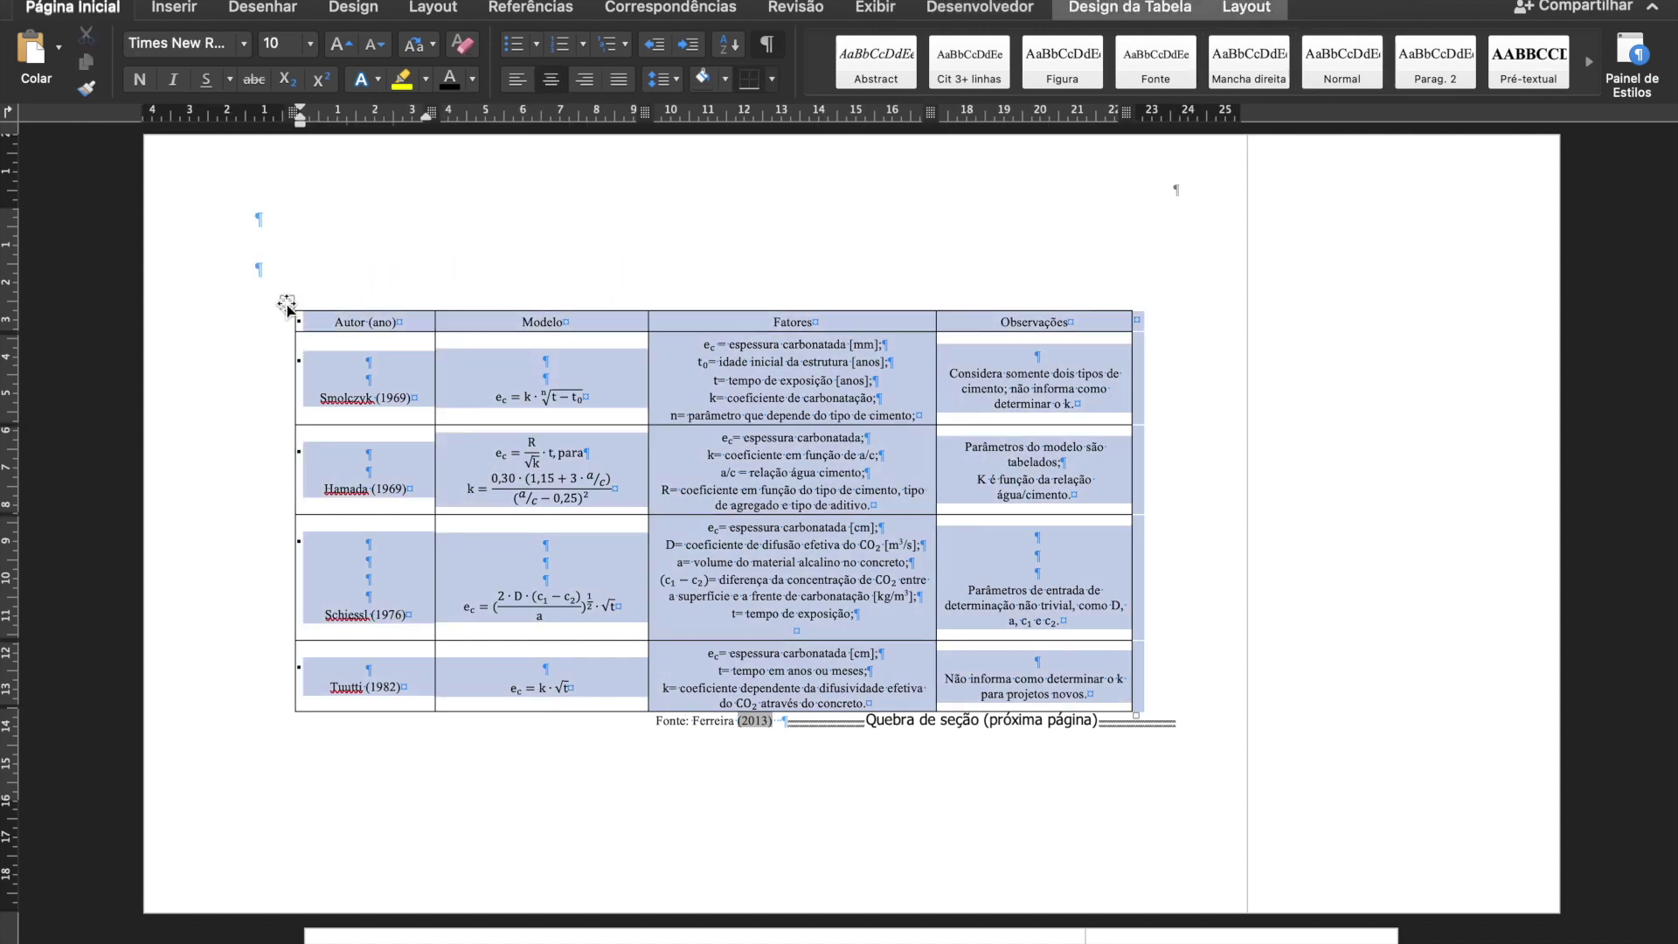
{"action": "right_click", "coordinate": [287, 301]}
{"action": "mouse_move", "coordinate": [505, 485]}
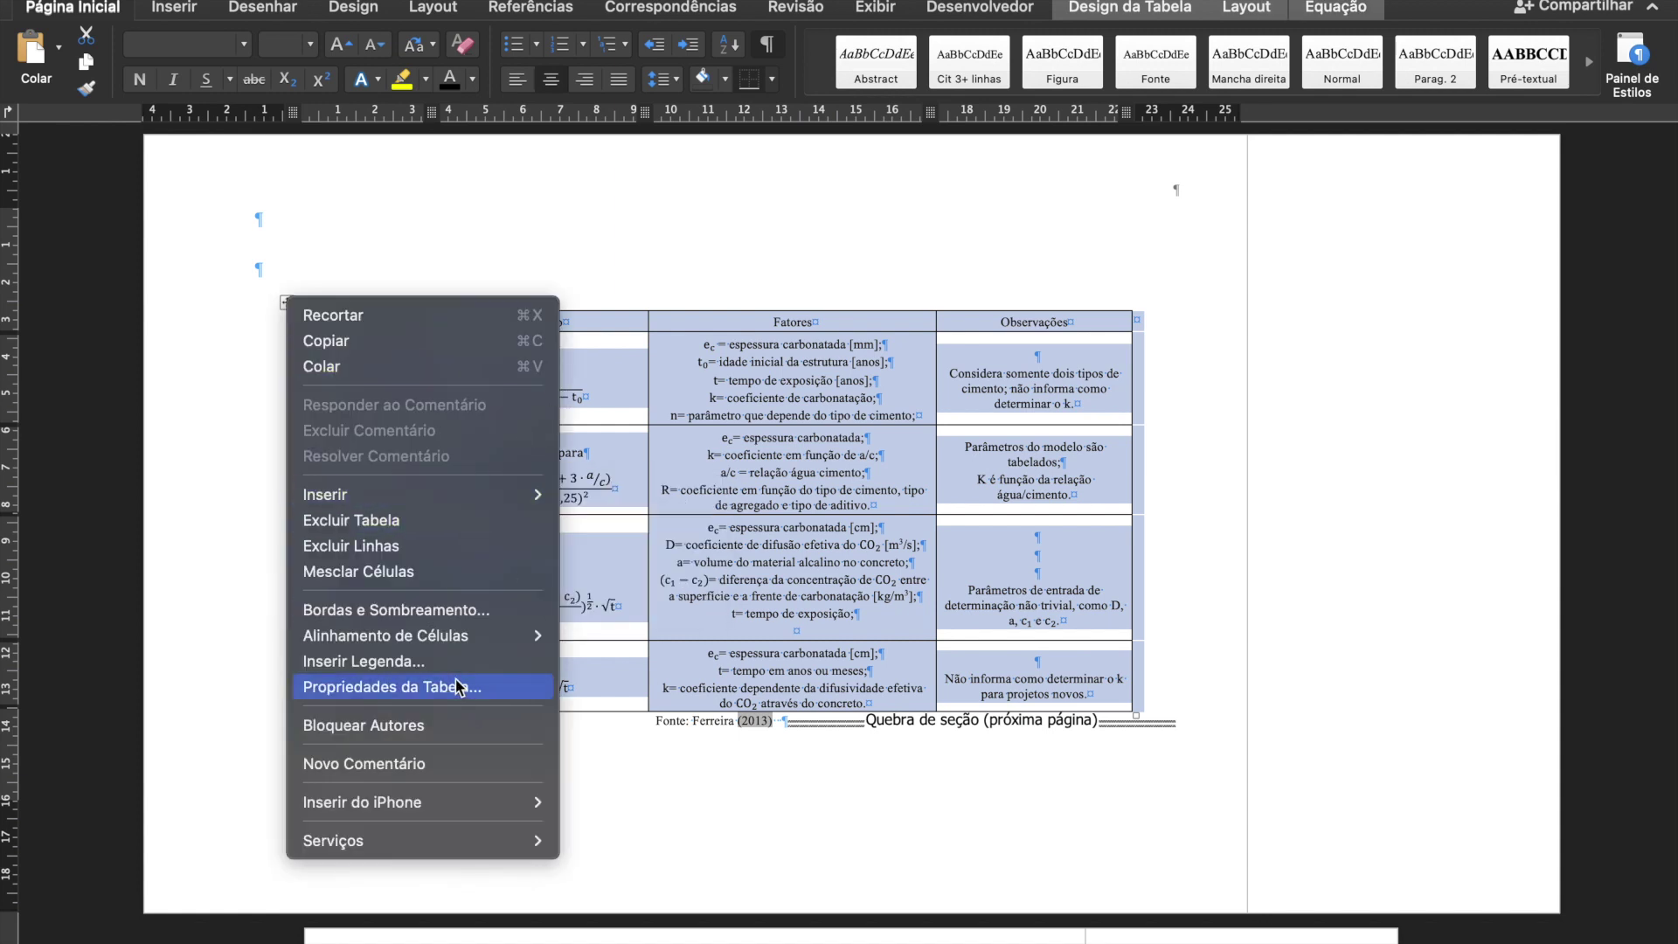
{"action": "left_click", "coordinate": [446, 663]}
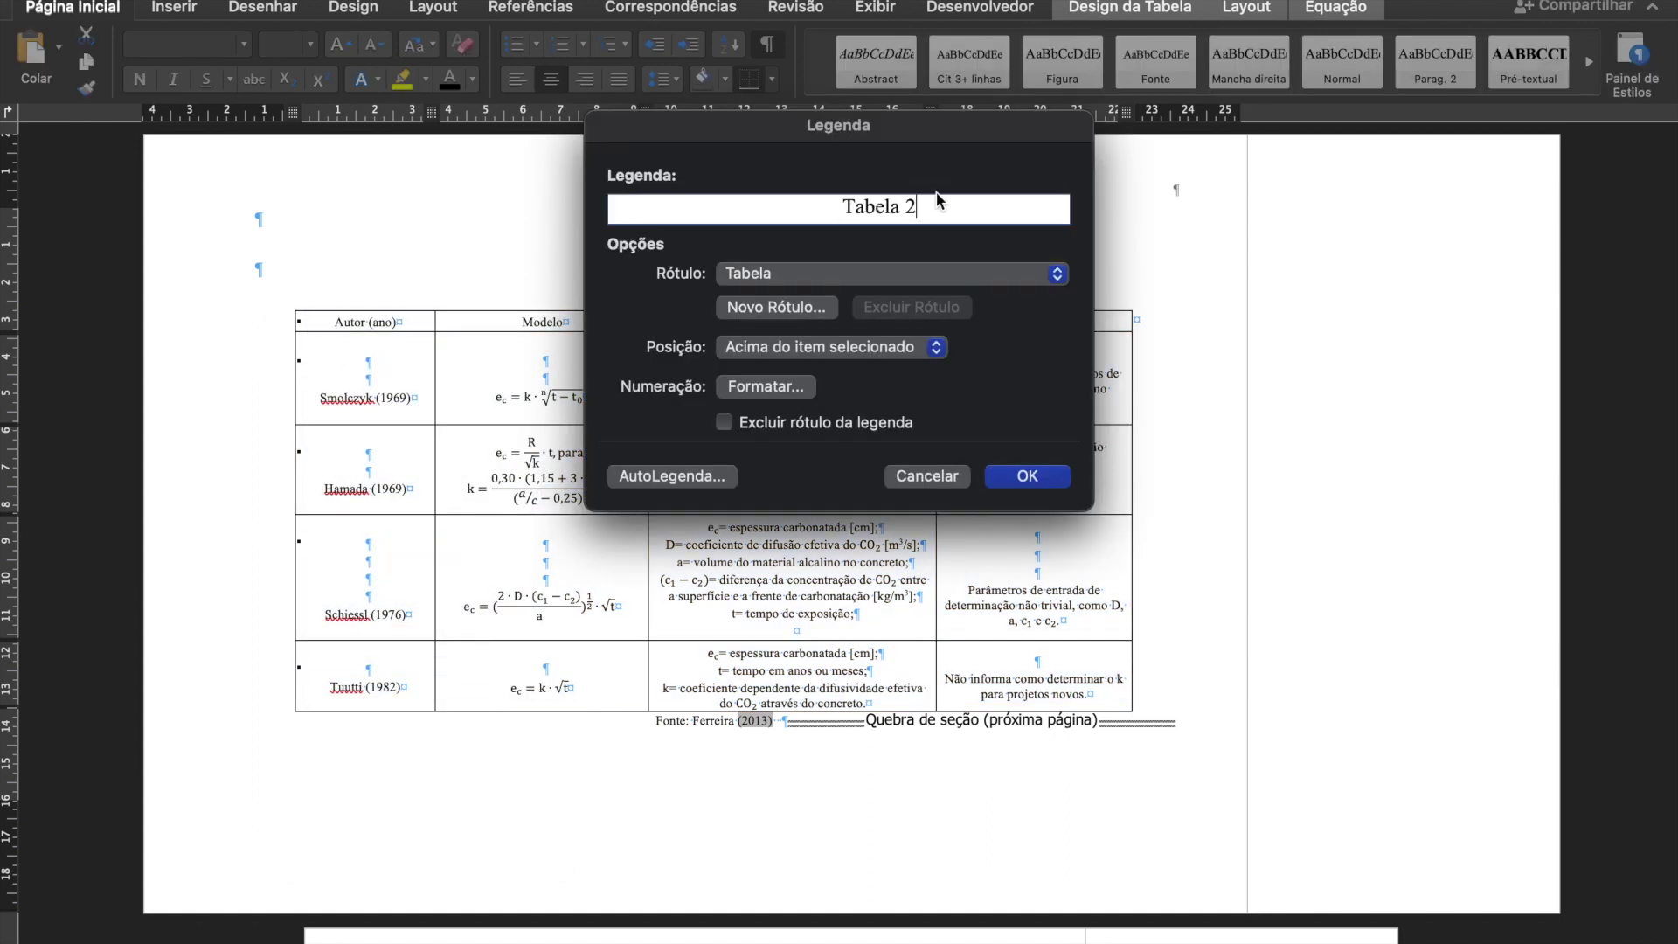
{"action": "left_click", "coordinate": [893, 269]}
{"action": "left_click", "coordinate": [872, 251]}
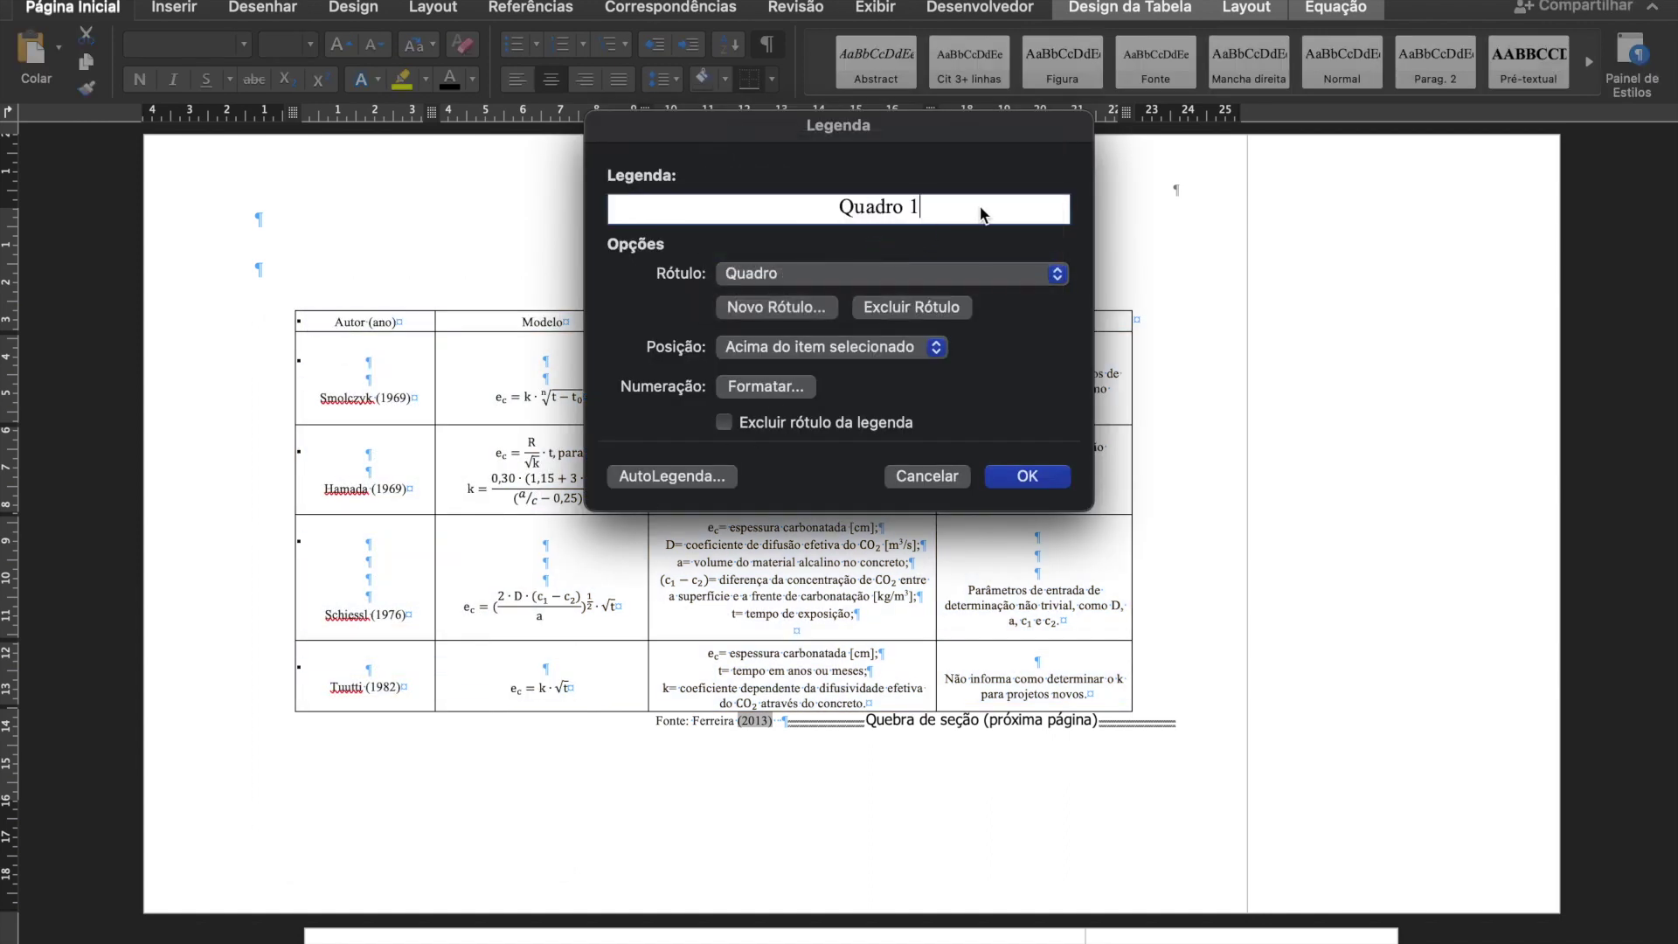
Add a hyphen and the title "Formulações teóricas para o cálculo da vida útil parte 1" to the caption and insert it above the table.
{"action": "type", "text": "-"}
{"action": "key", "text": "super+v"}
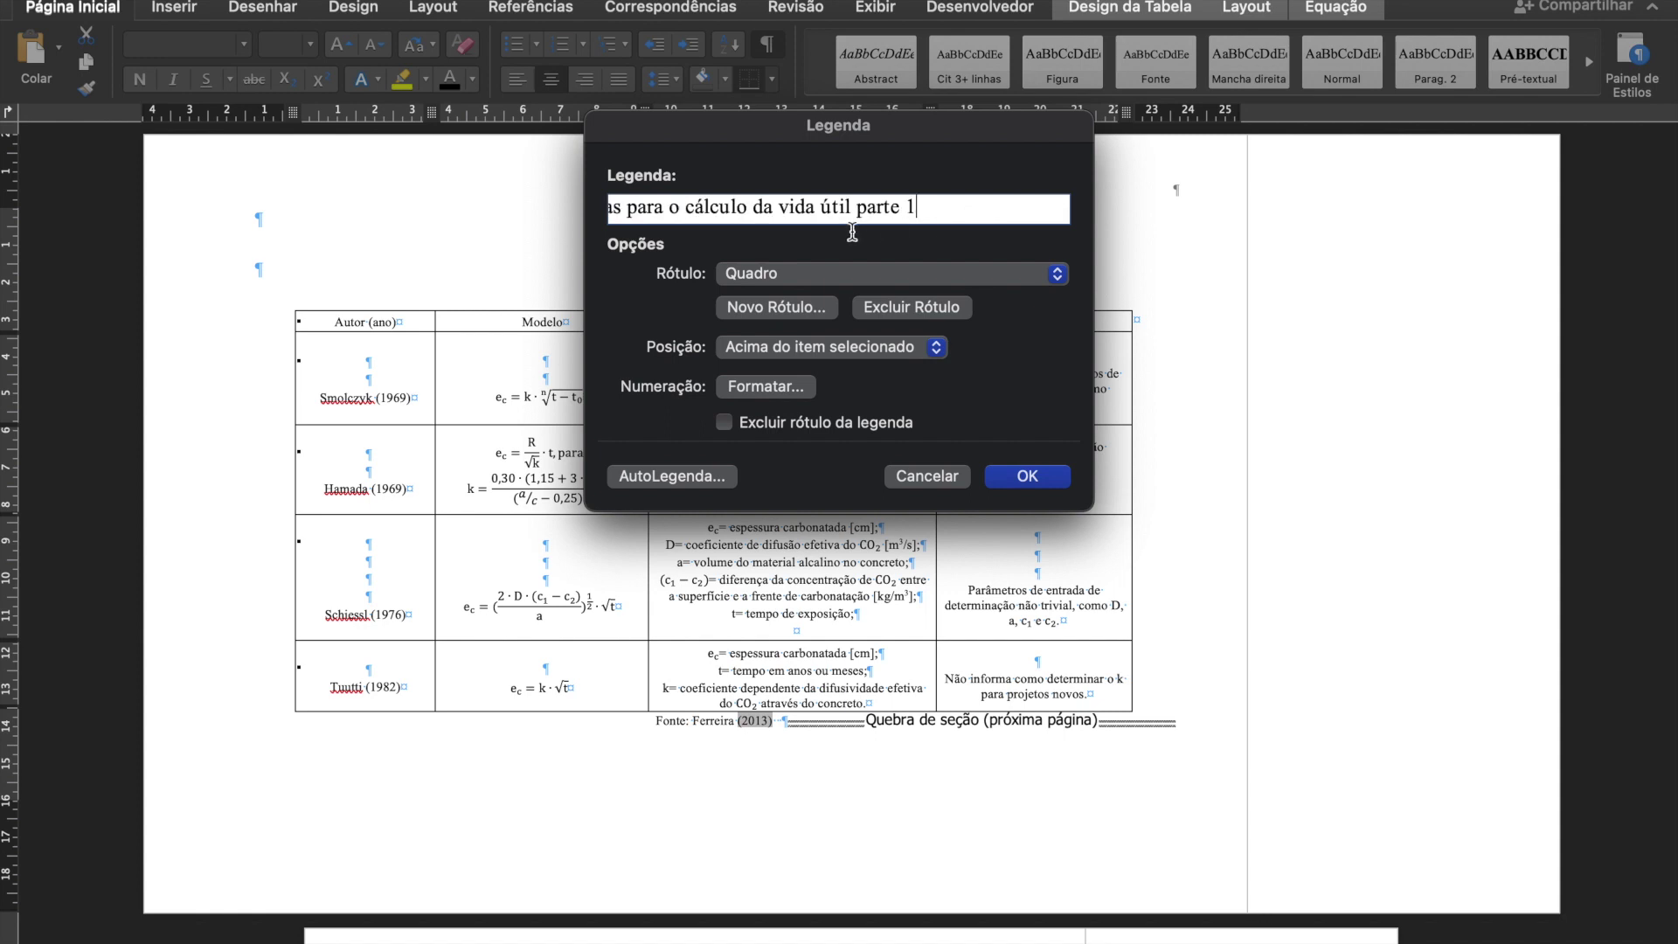
{"action": "left_click", "coordinate": [765, 272]}
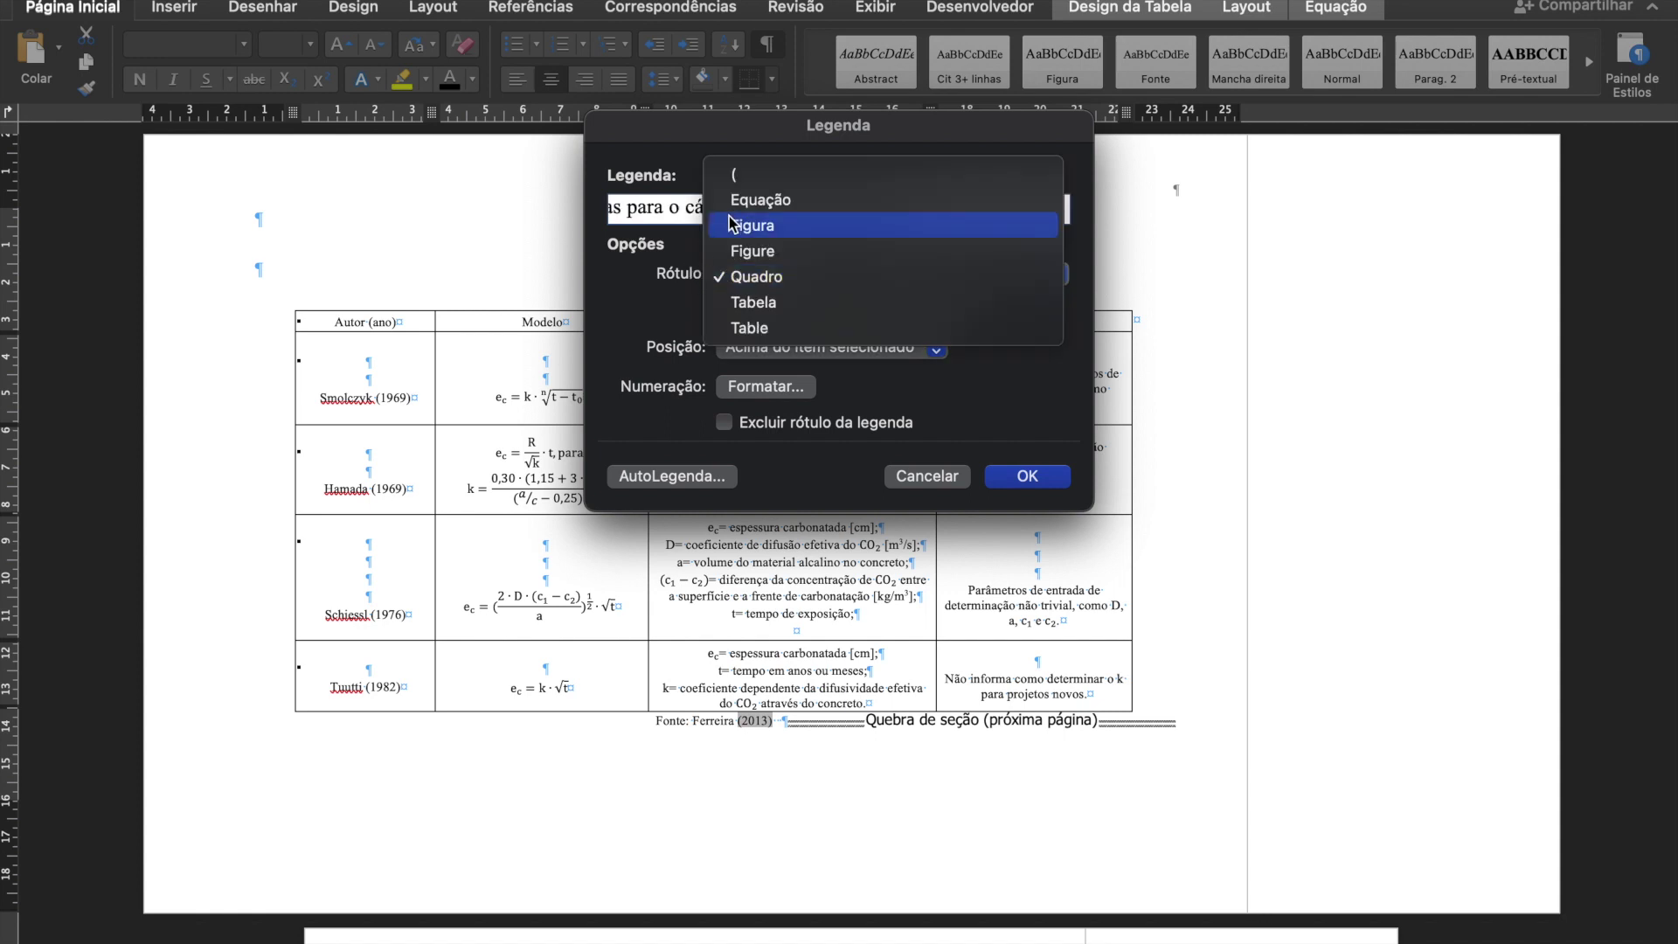
{"action": "left_click", "coordinate": [667, 299]}
{"action": "left_click", "coordinate": [751, 306]}
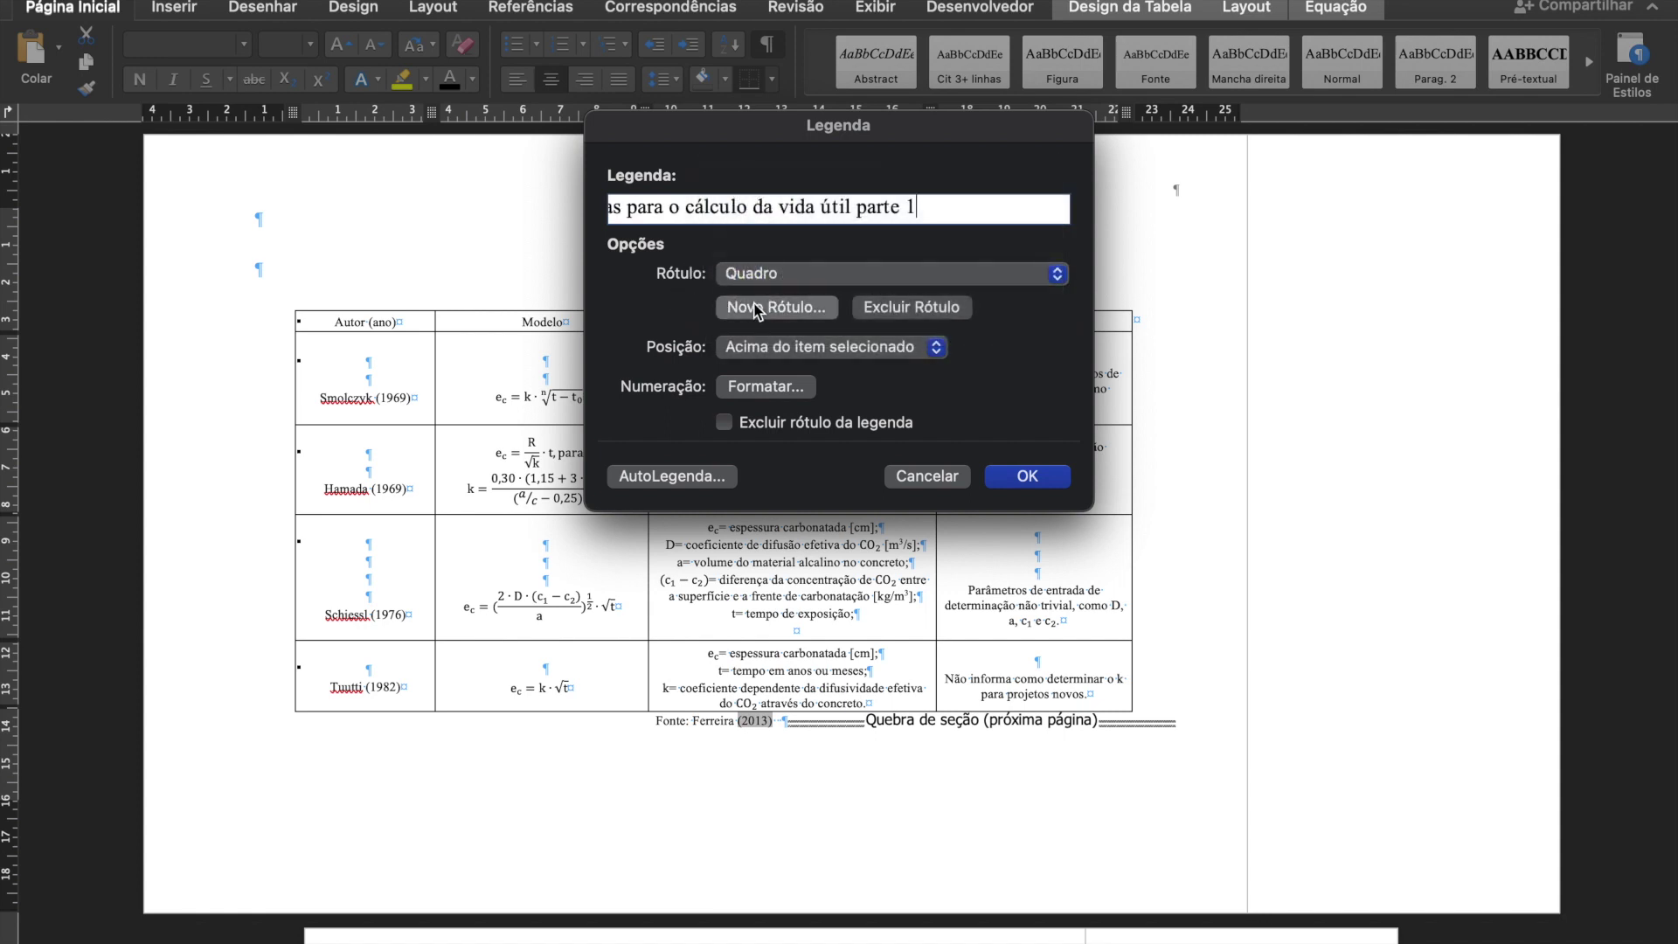
{"action": "left_click", "coordinate": [868, 307]}
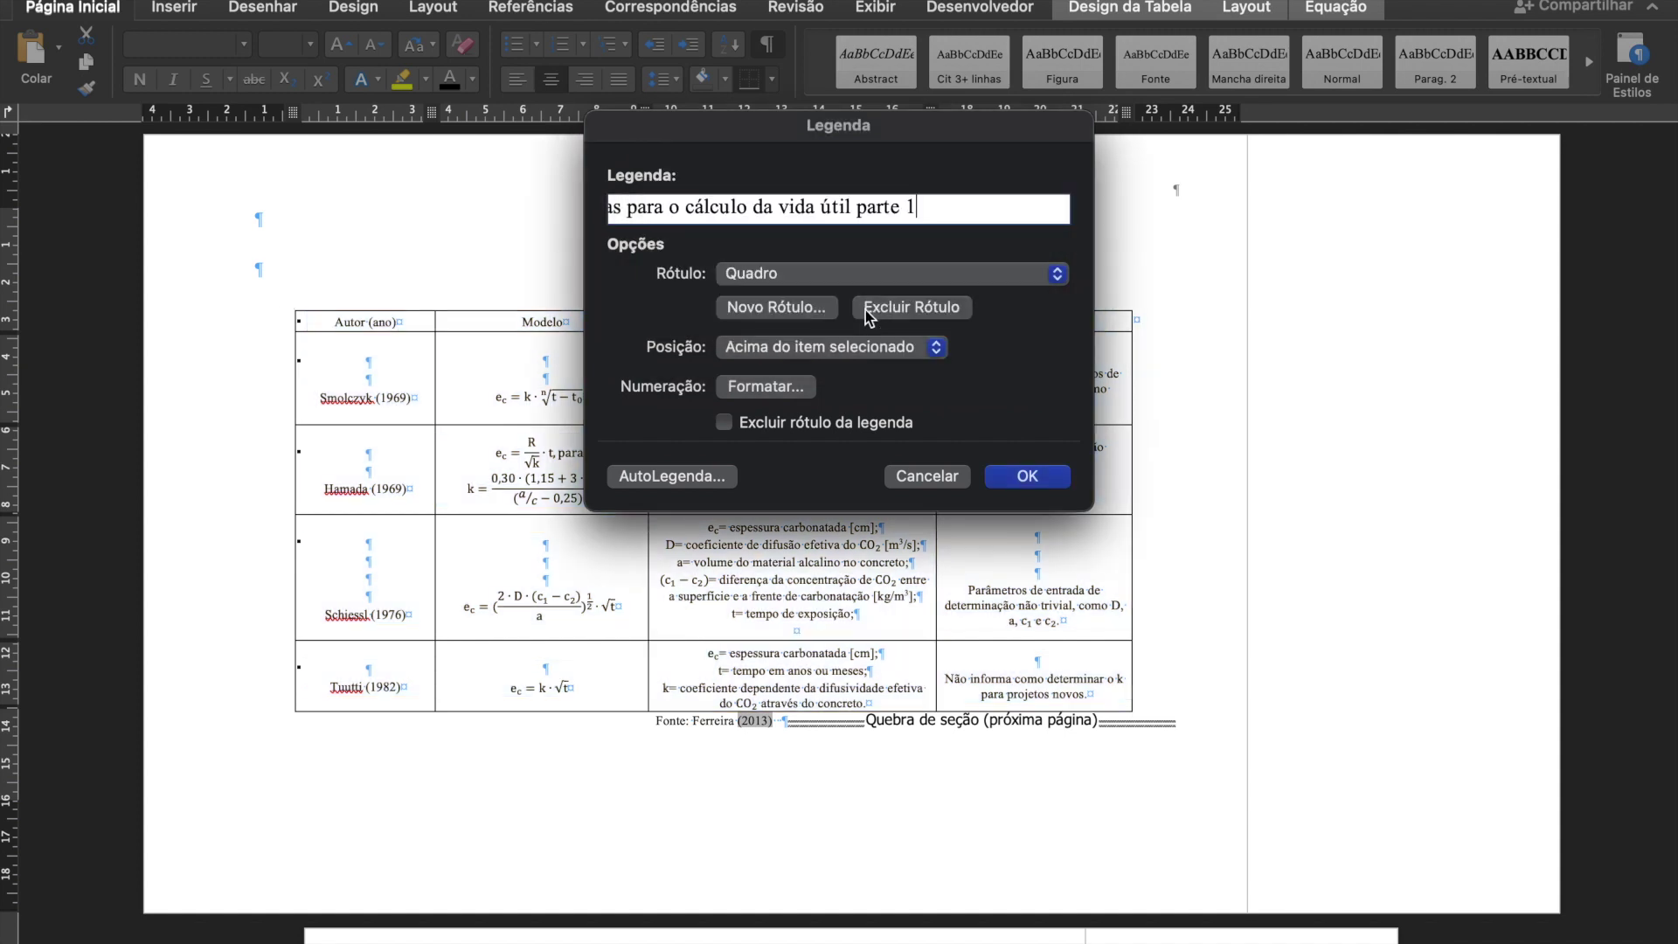
{"action": "left_click", "coordinate": [1027, 475]}
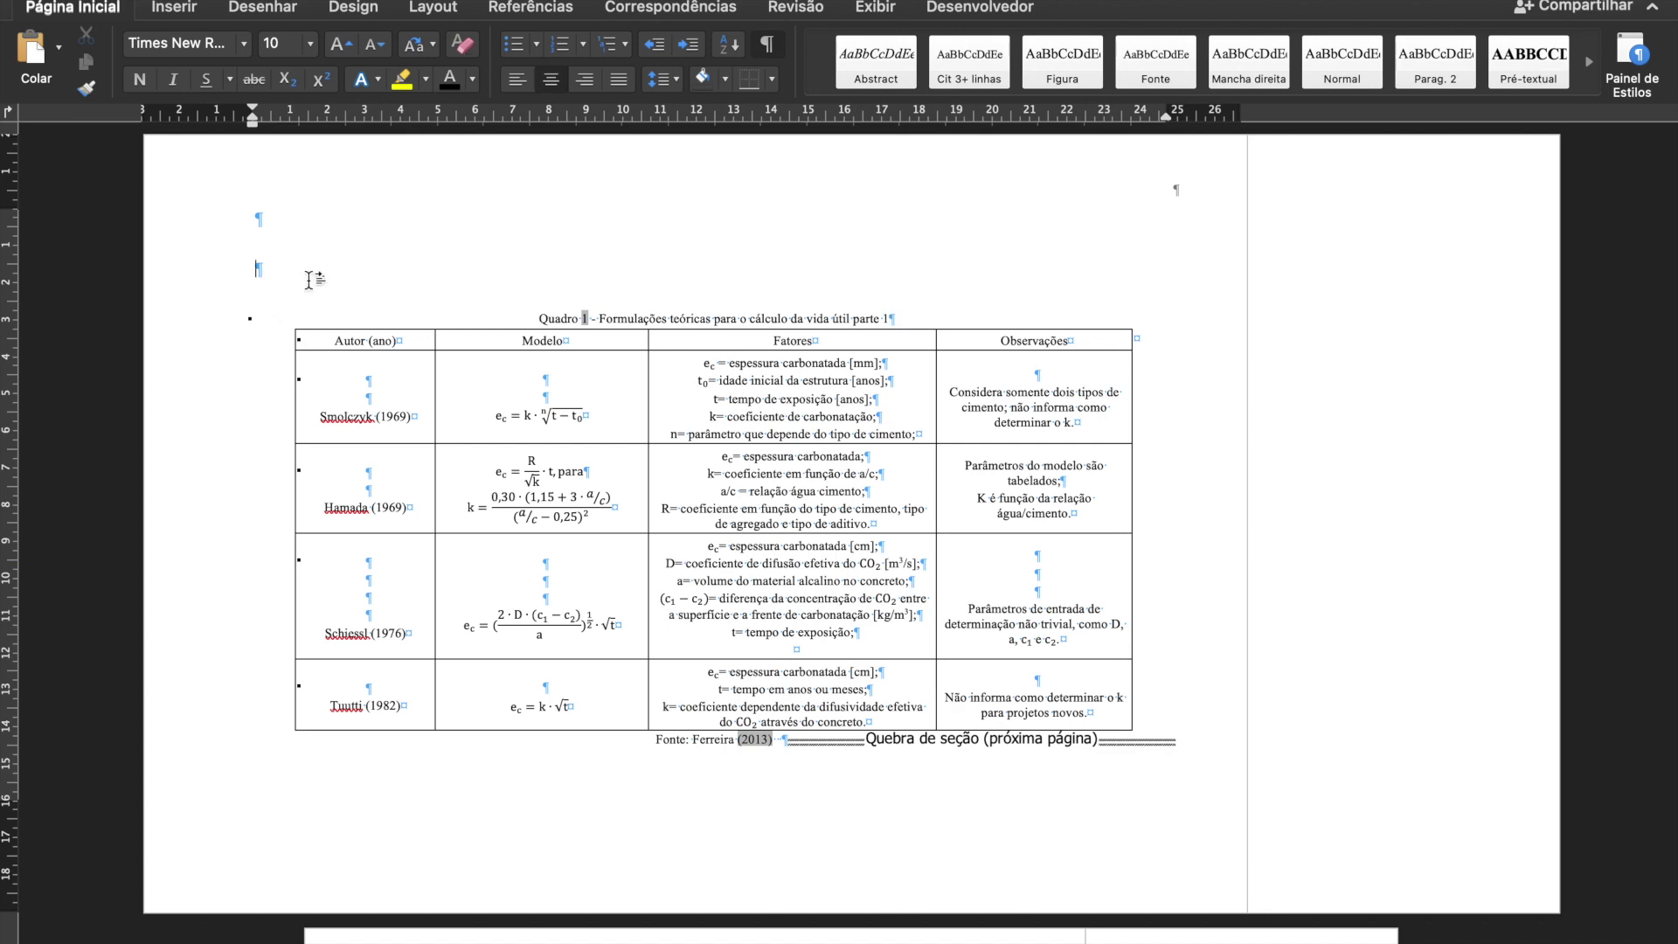
Delete the leftover empty paragraph directly above the Quadro 1 caption.
{"action": "left_click", "coordinate": [261, 269]}
{"action": "key", "text": "BackSpace"}
{"action": "key", "text": "Left"}
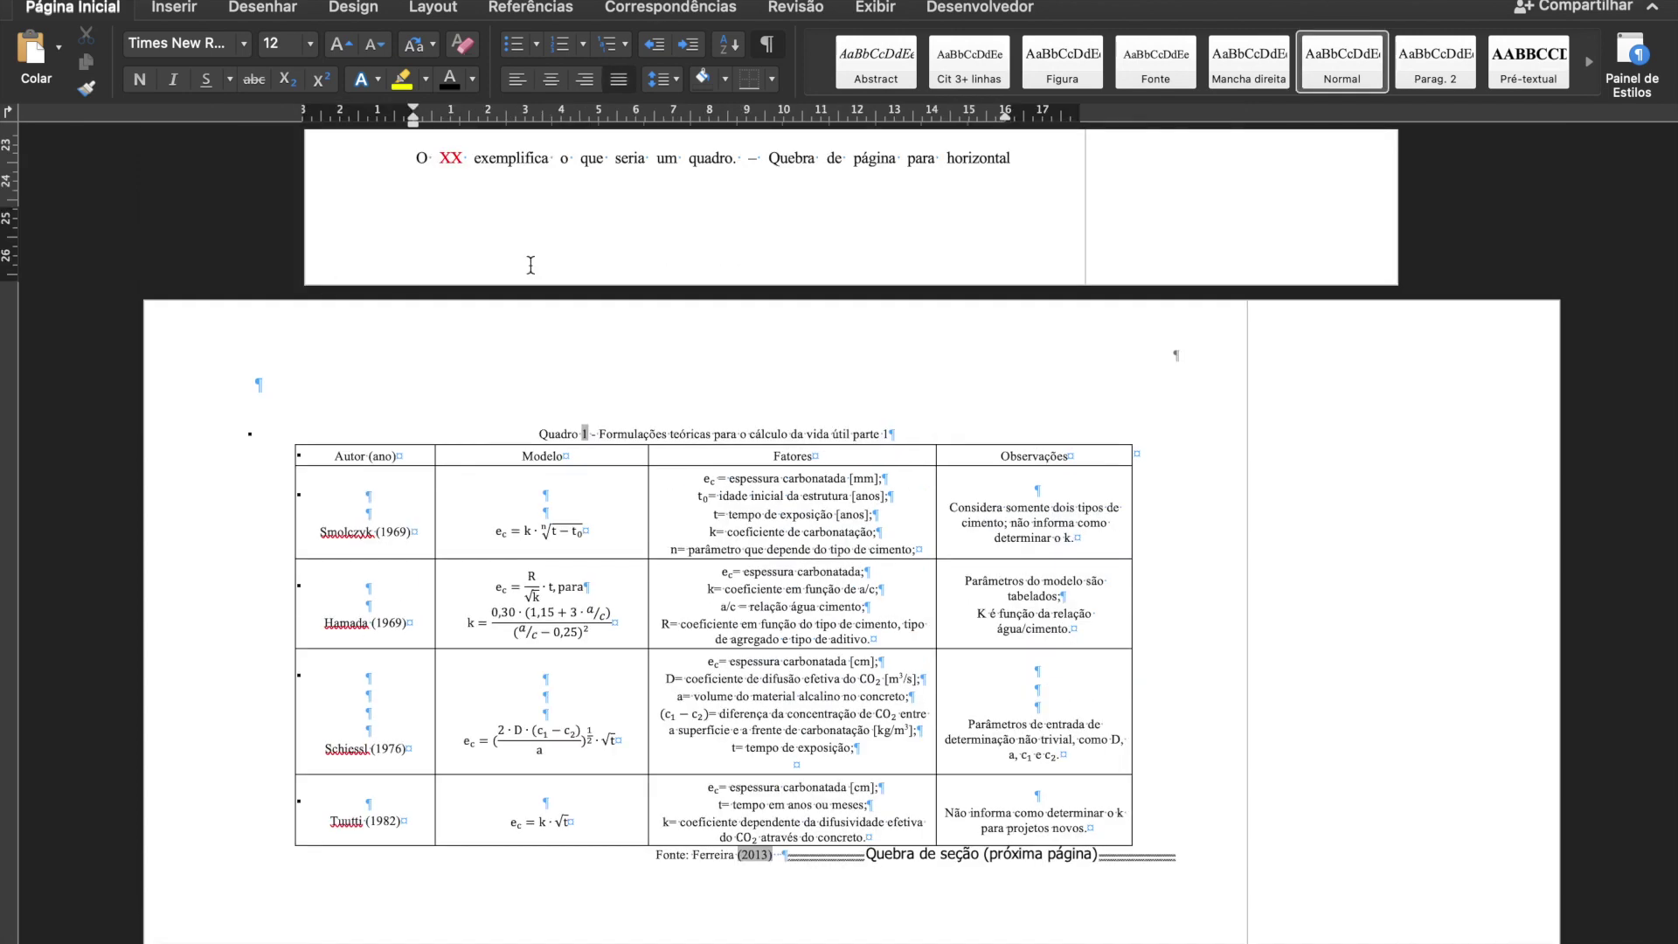
Delete the red XX placeholder from the "exemplifica o que seria um quadro" sentence.
{"action": "scroll", "coordinate": [873, 298], "scroll_direction": "down", "scroll_amount": 3}
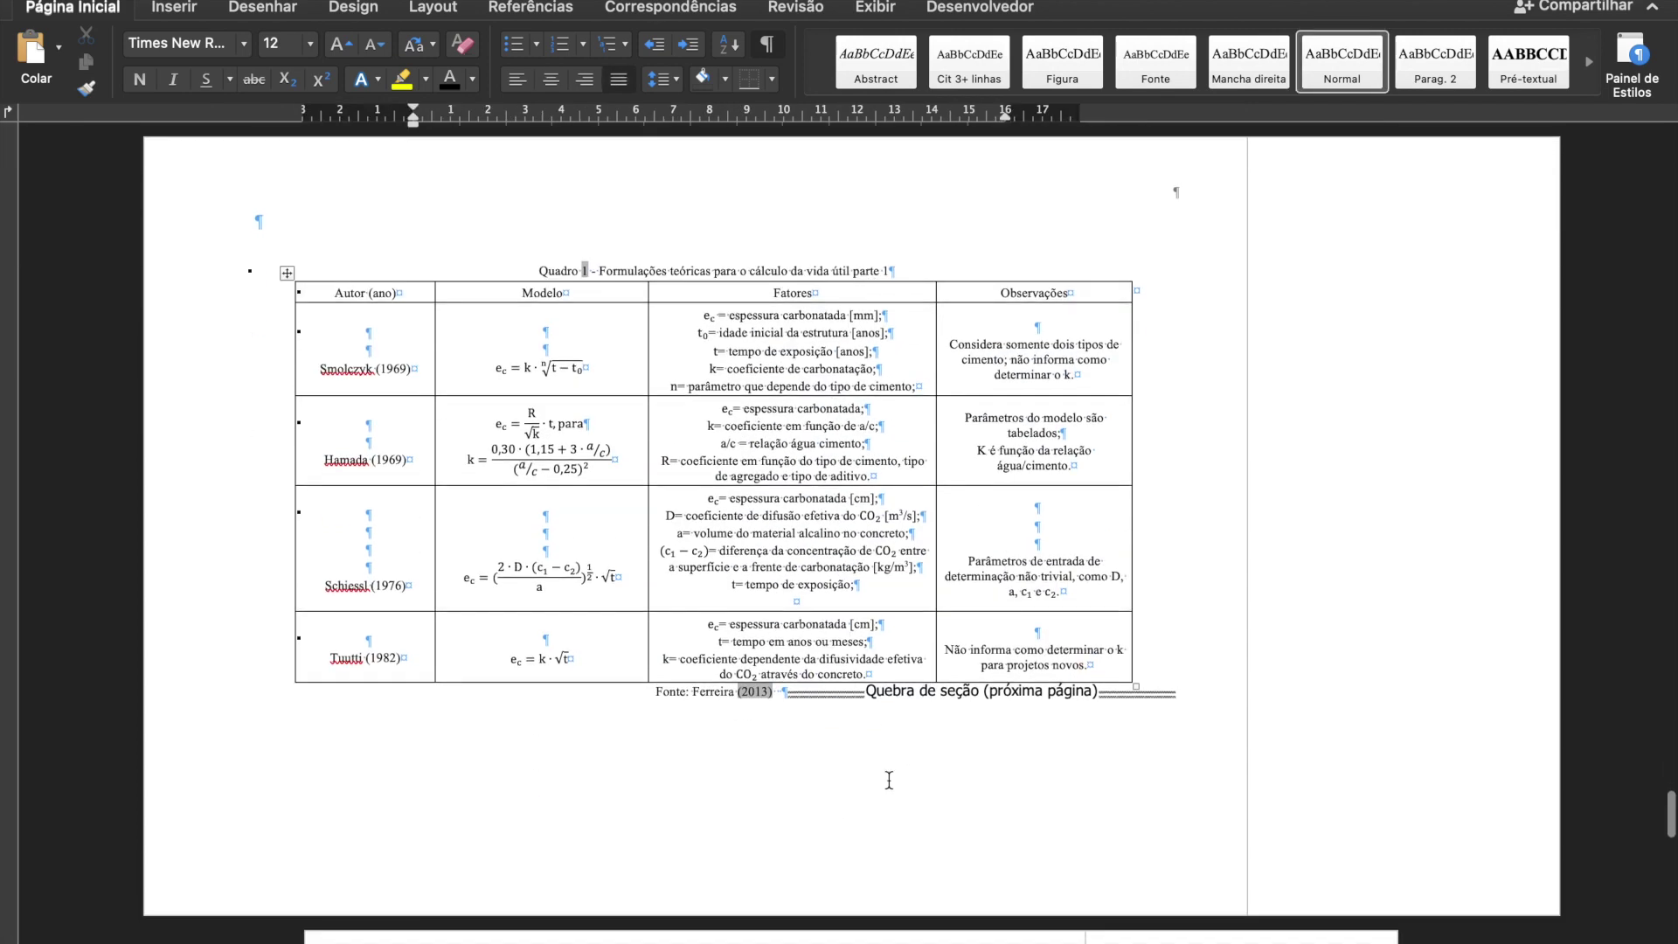
{"action": "scroll", "coordinate": [1044, 540], "scroll_direction": "up", "scroll_amount": 6}
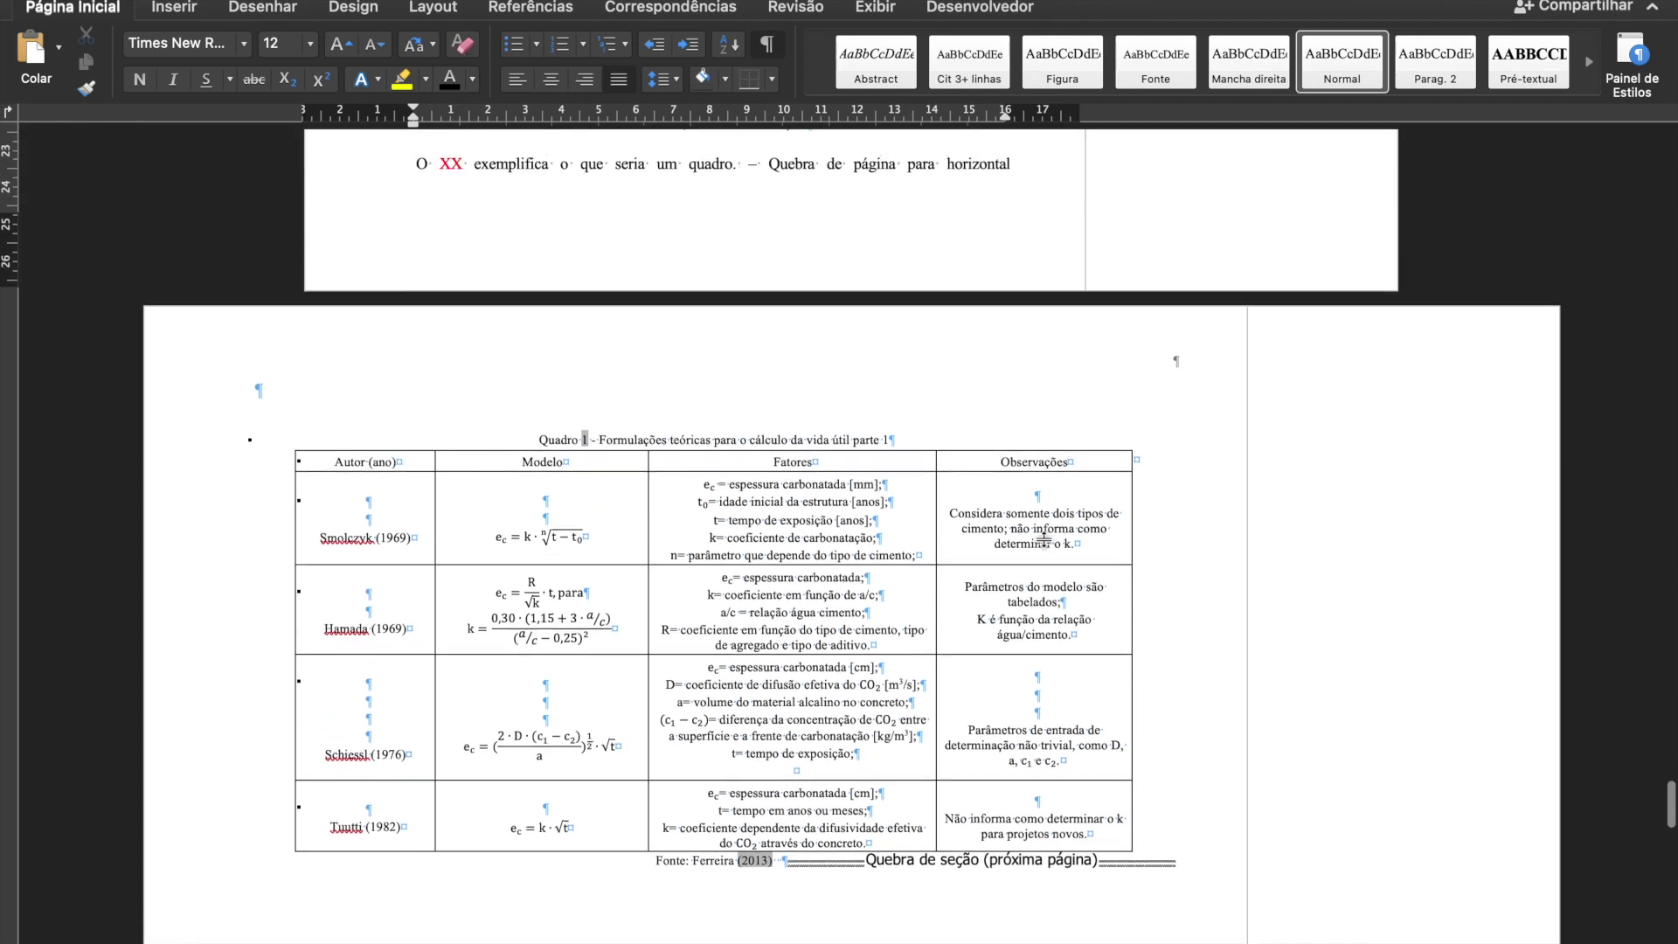
{"action": "scroll", "coordinate": [1009, 420], "scroll_direction": "up", "scroll_amount": 1}
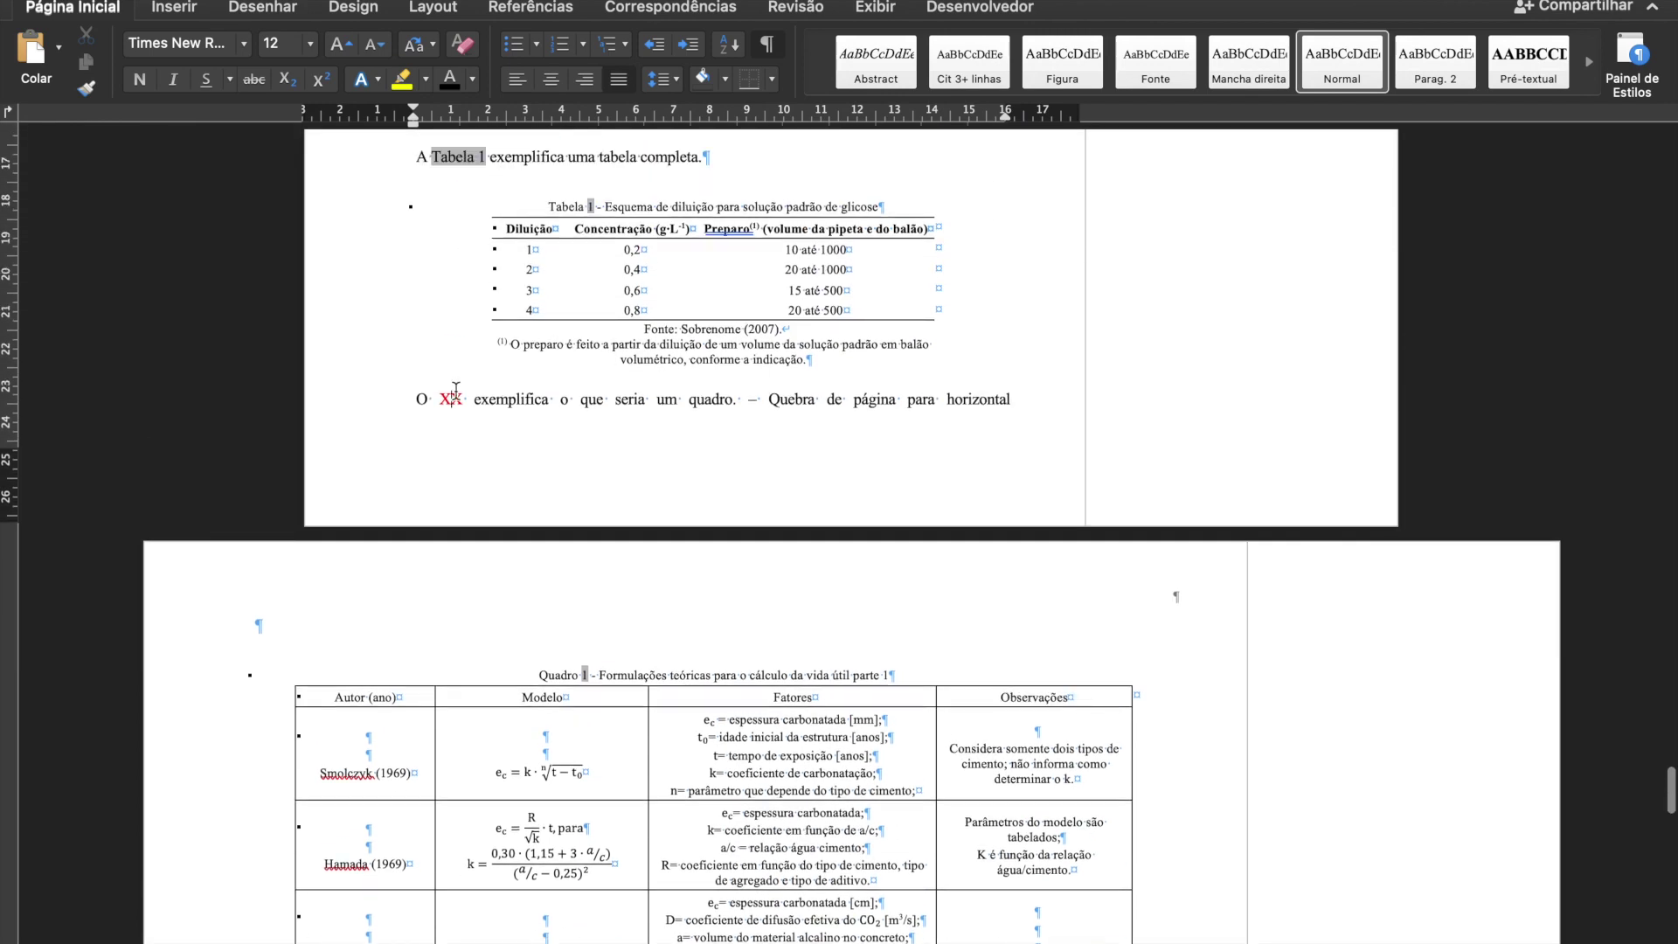
{"action": "double_click", "coordinate": [456, 390]}
{"action": "key", "text": "BackSpace"}
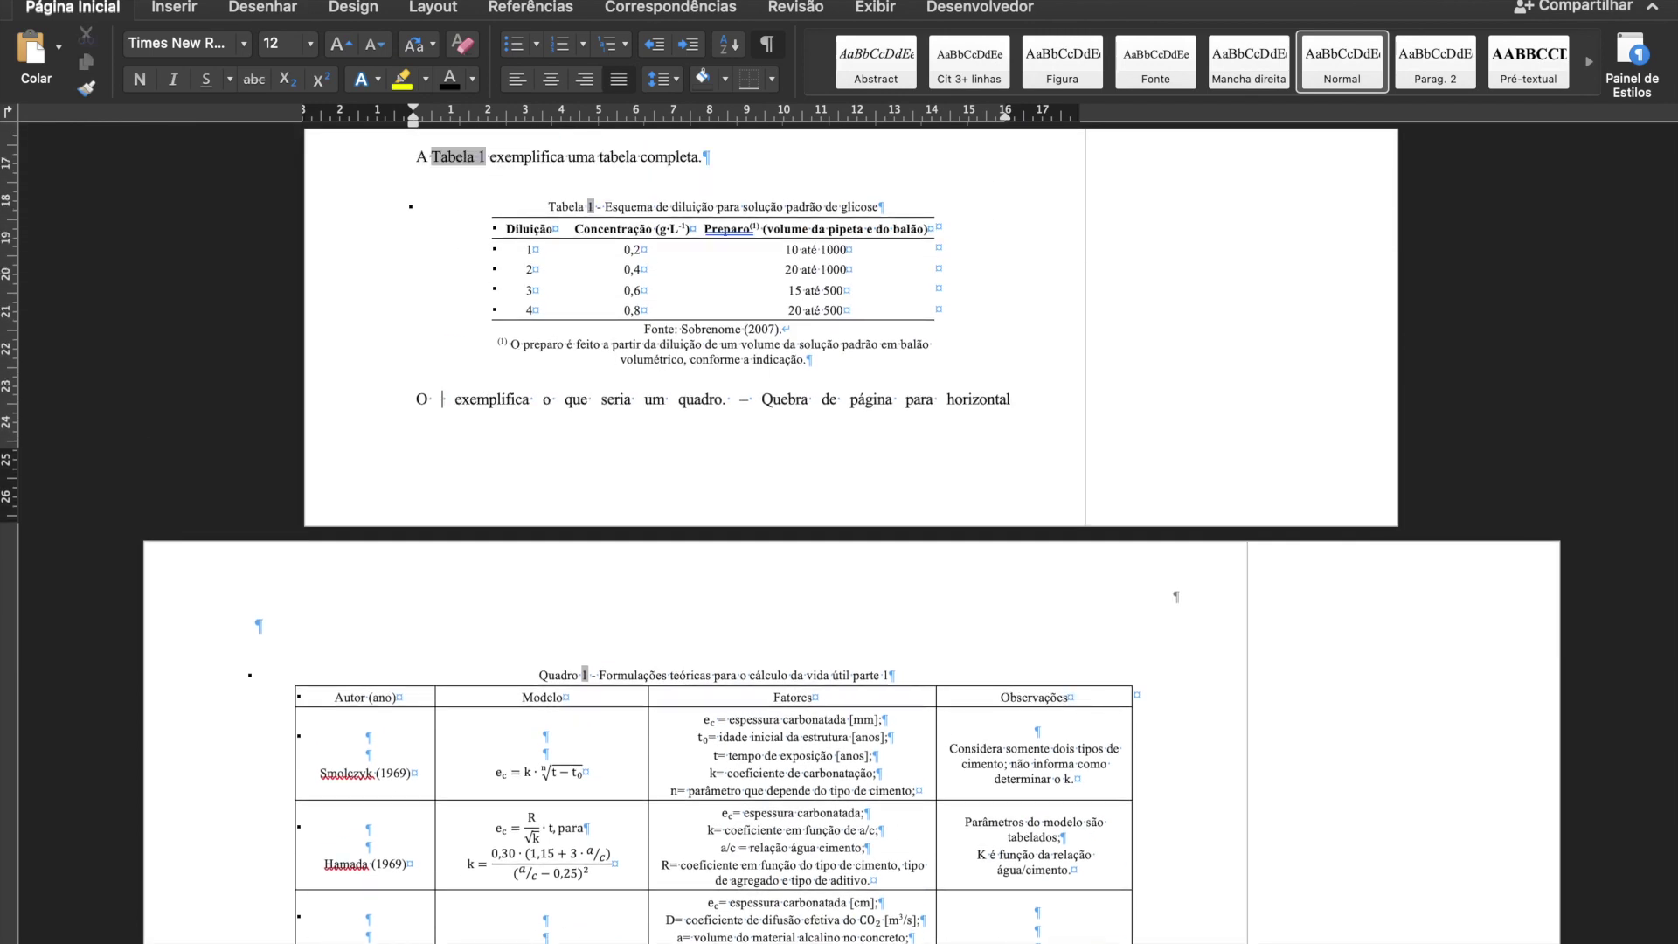
Insert a hyperlinked cross-reference to Quadro 1 there, showing only its label and number (Apenas nome e número).
{"action": "left_click", "coordinate": [534, 8]}
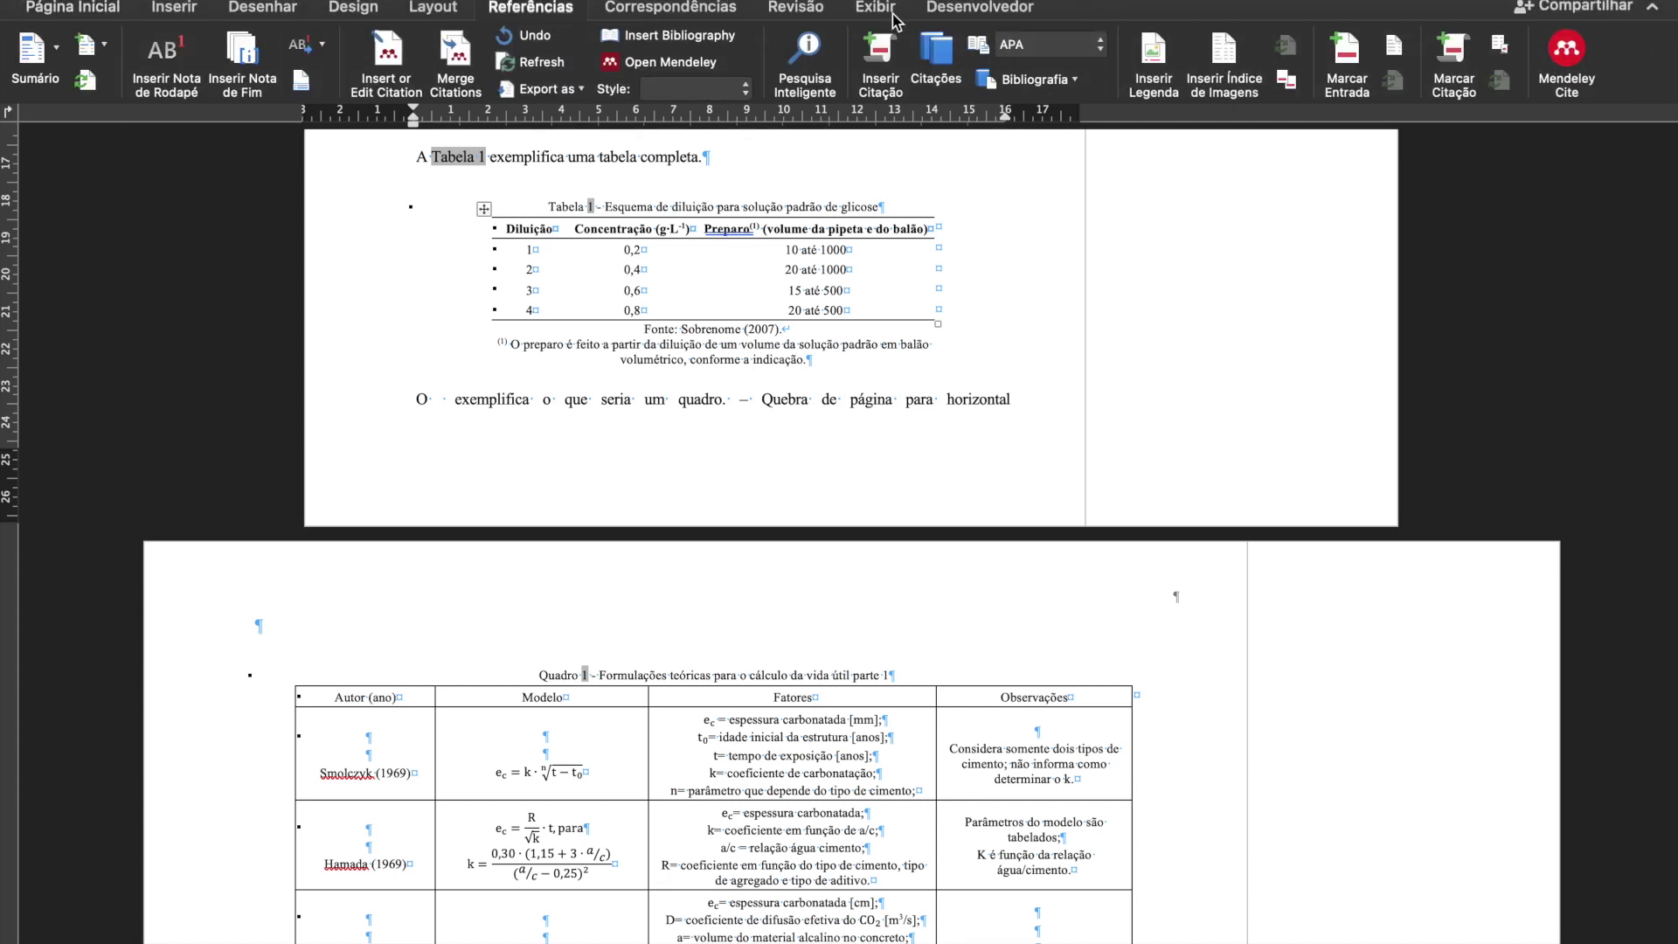
{"action": "left_click", "coordinate": [1288, 84]}
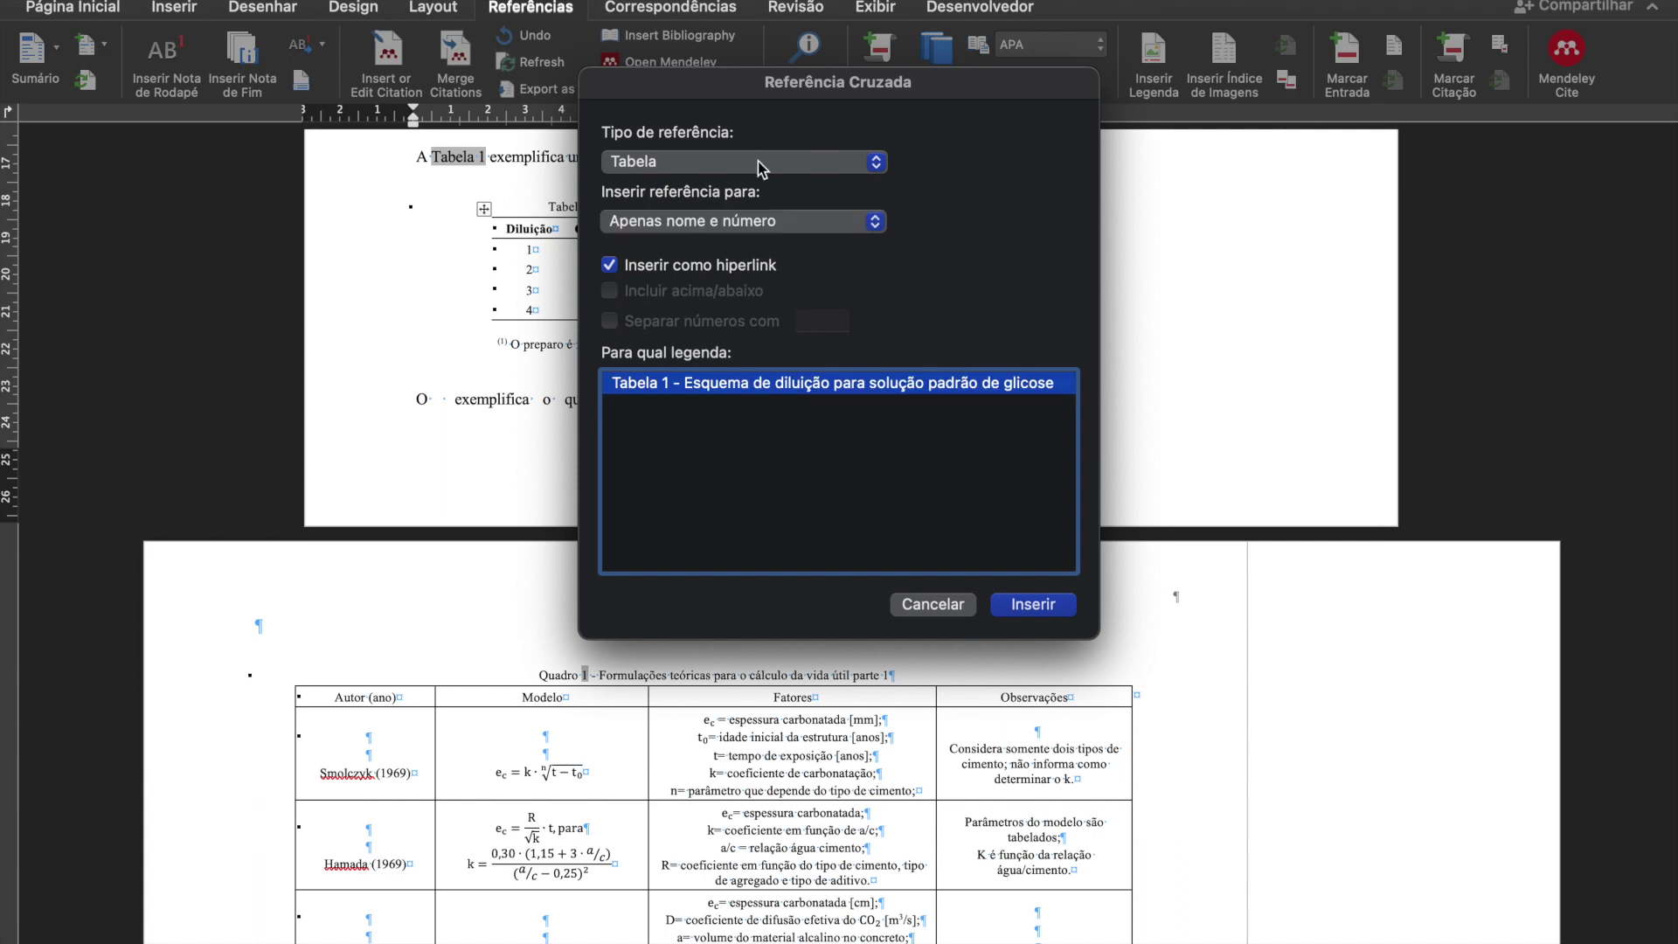
{"action": "left_click", "coordinate": [753, 162]}
{"action": "left_click", "coordinate": [721, 139]}
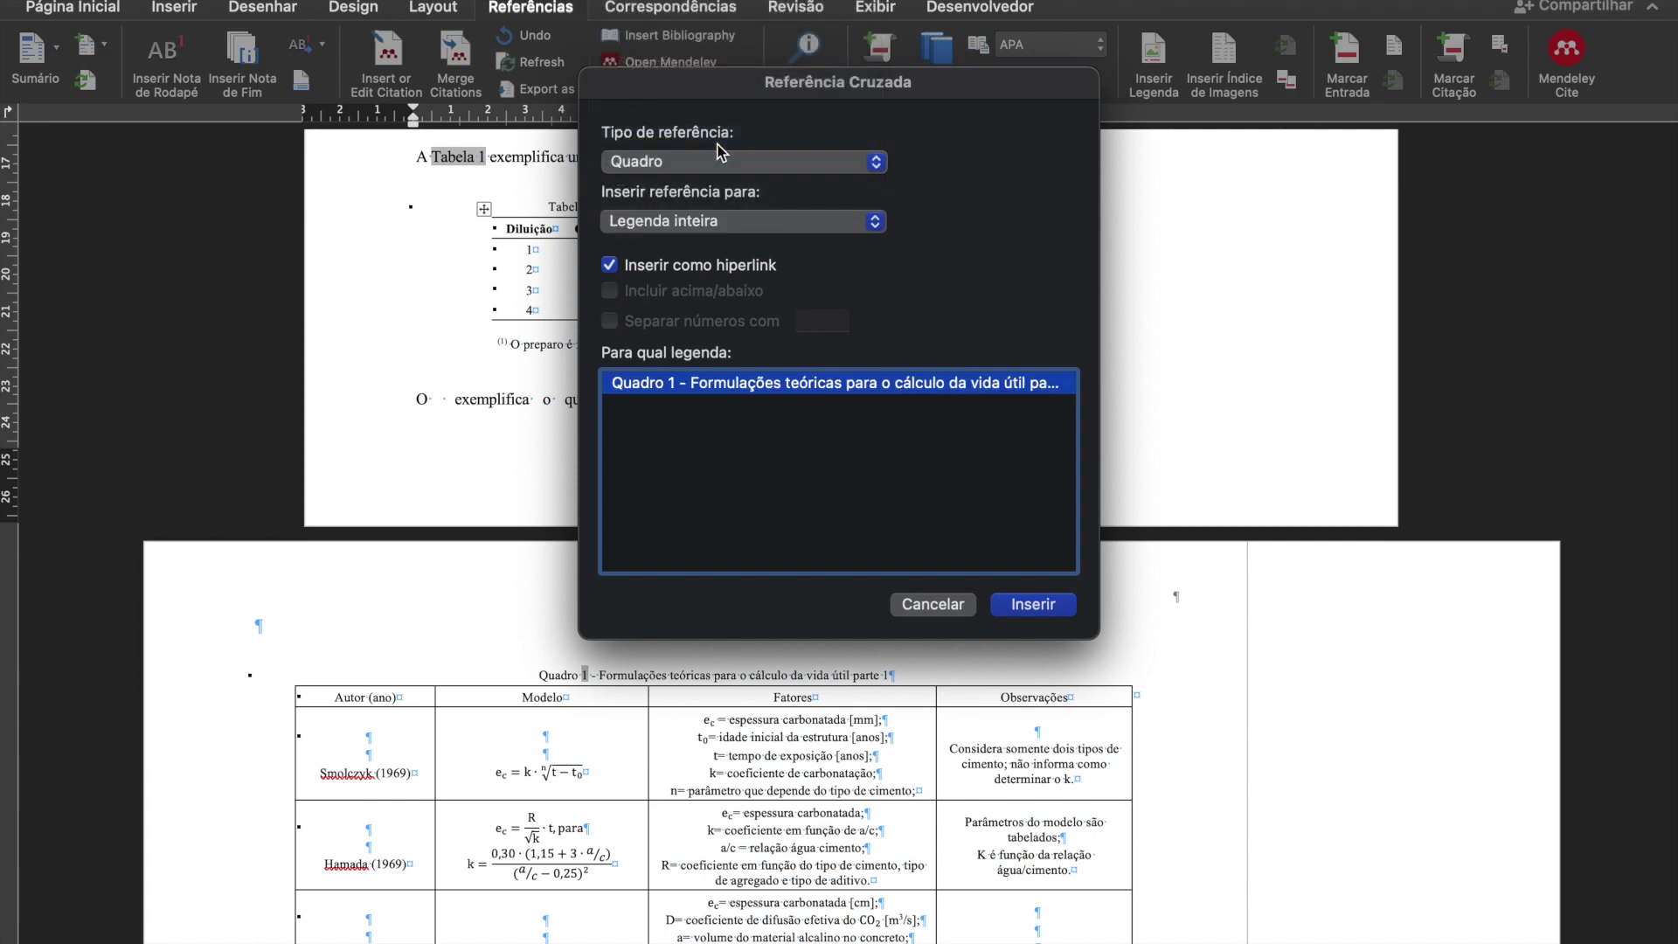
{"action": "left_click", "coordinate": [721, 220]}
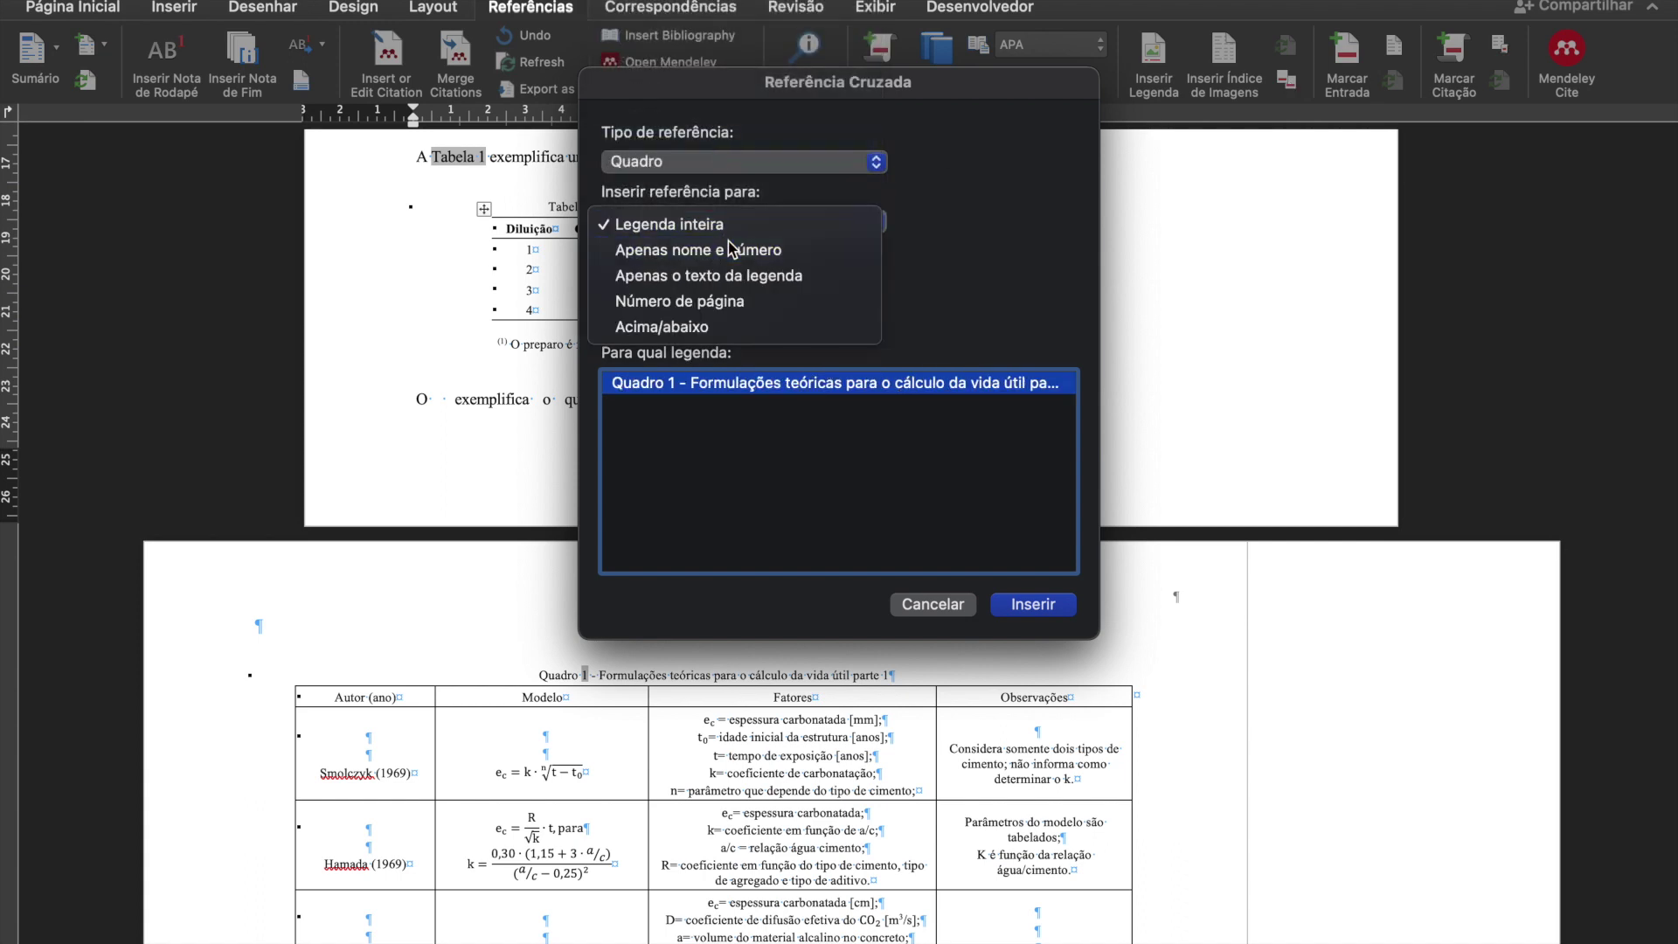
{"action": "left_click", "coordinate": [733, 249]}
{"action": "left_click", "coordinate": [1033, 604]}
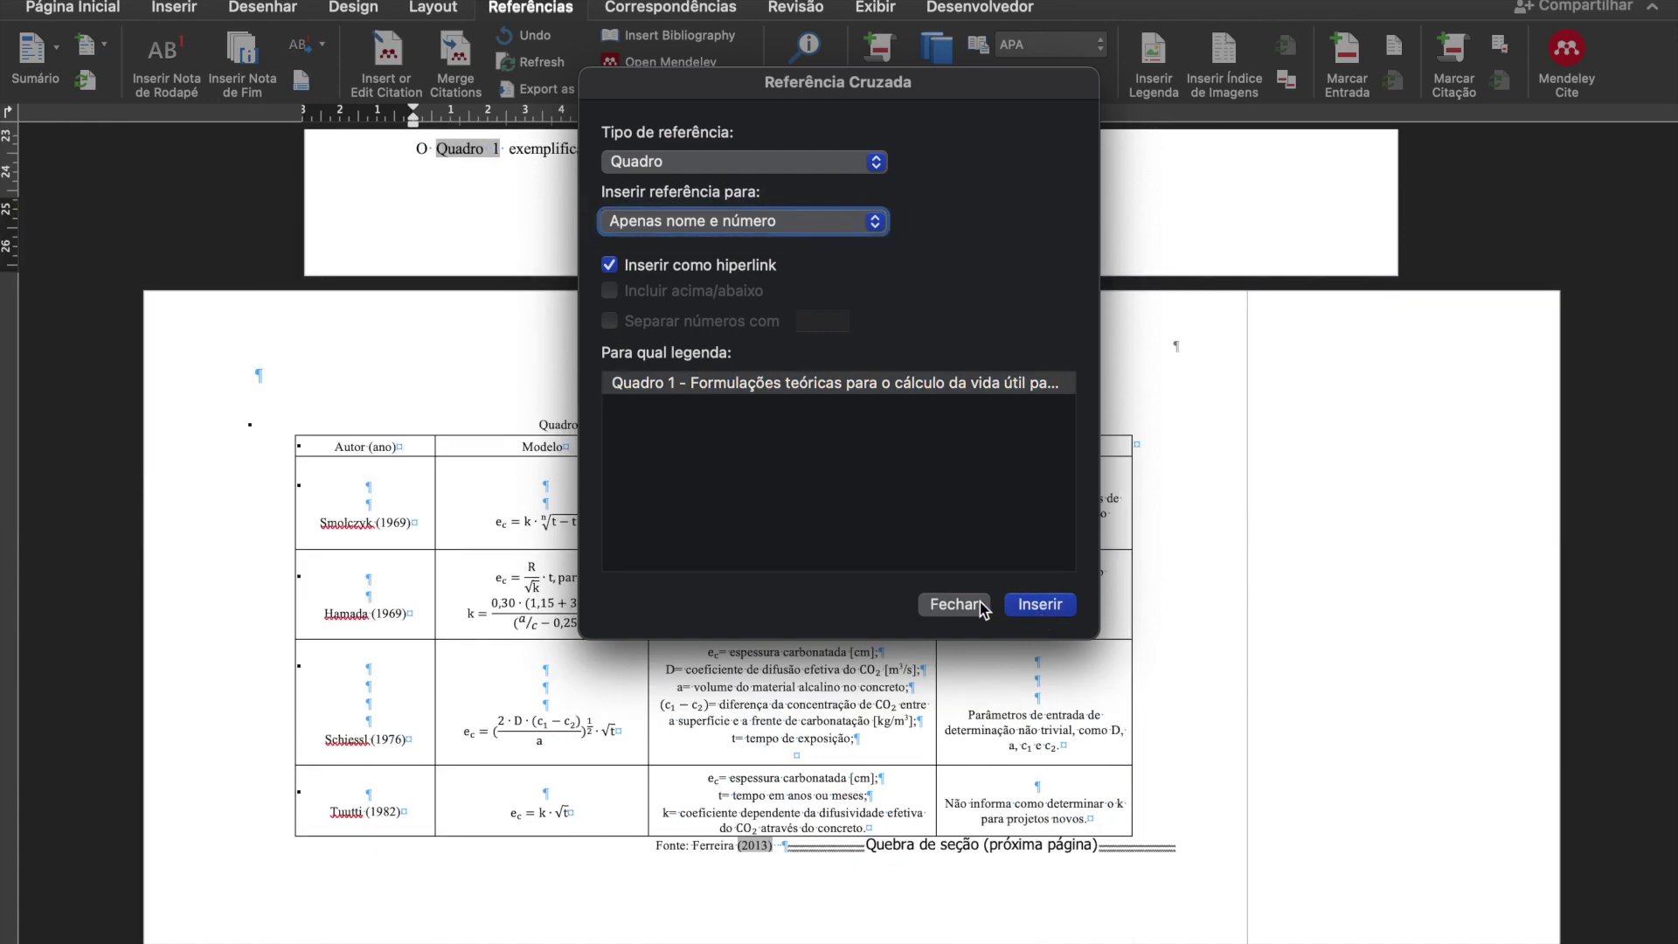
{"action": "left_click", "coordinate": [932, 603]}
Remove the dash before "Quebra de página para horizontal" and end that sentence with a period.
{"action": "scroll", "coordinate": [769, 320], "scroll_direction": "up", "scroll_amount": 3}
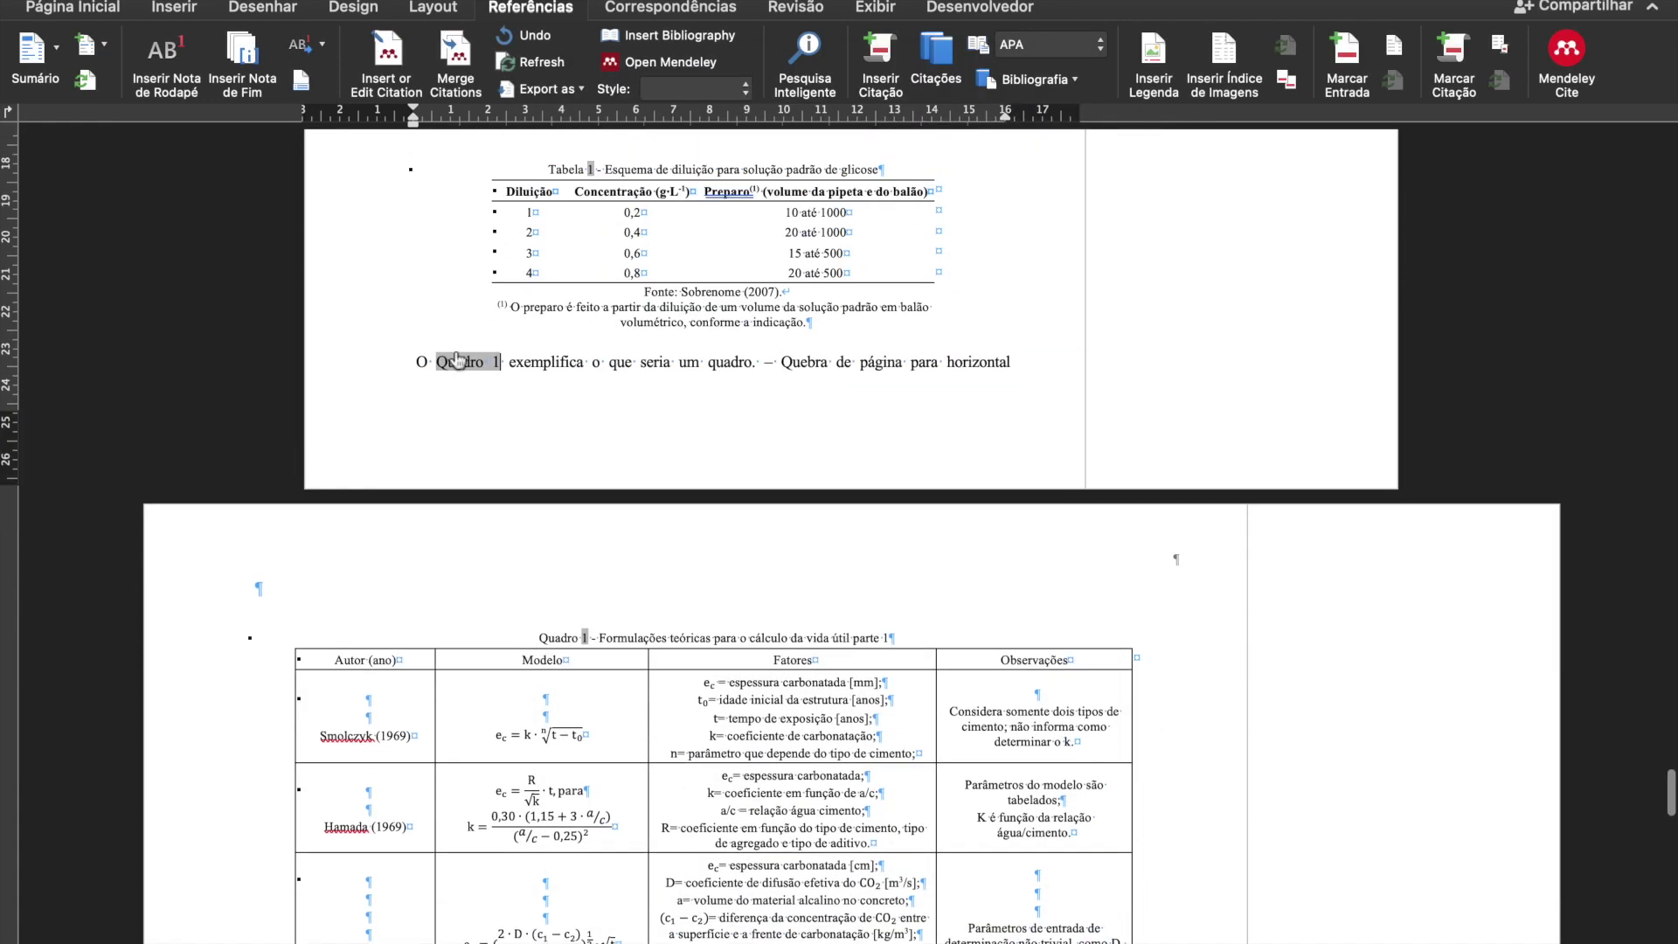
{"action": "left_click", "coordinate": [776, 366]}
{"action": "key", "text": "BackSpace"}
{"action": "key", "text": "BackSpace"}
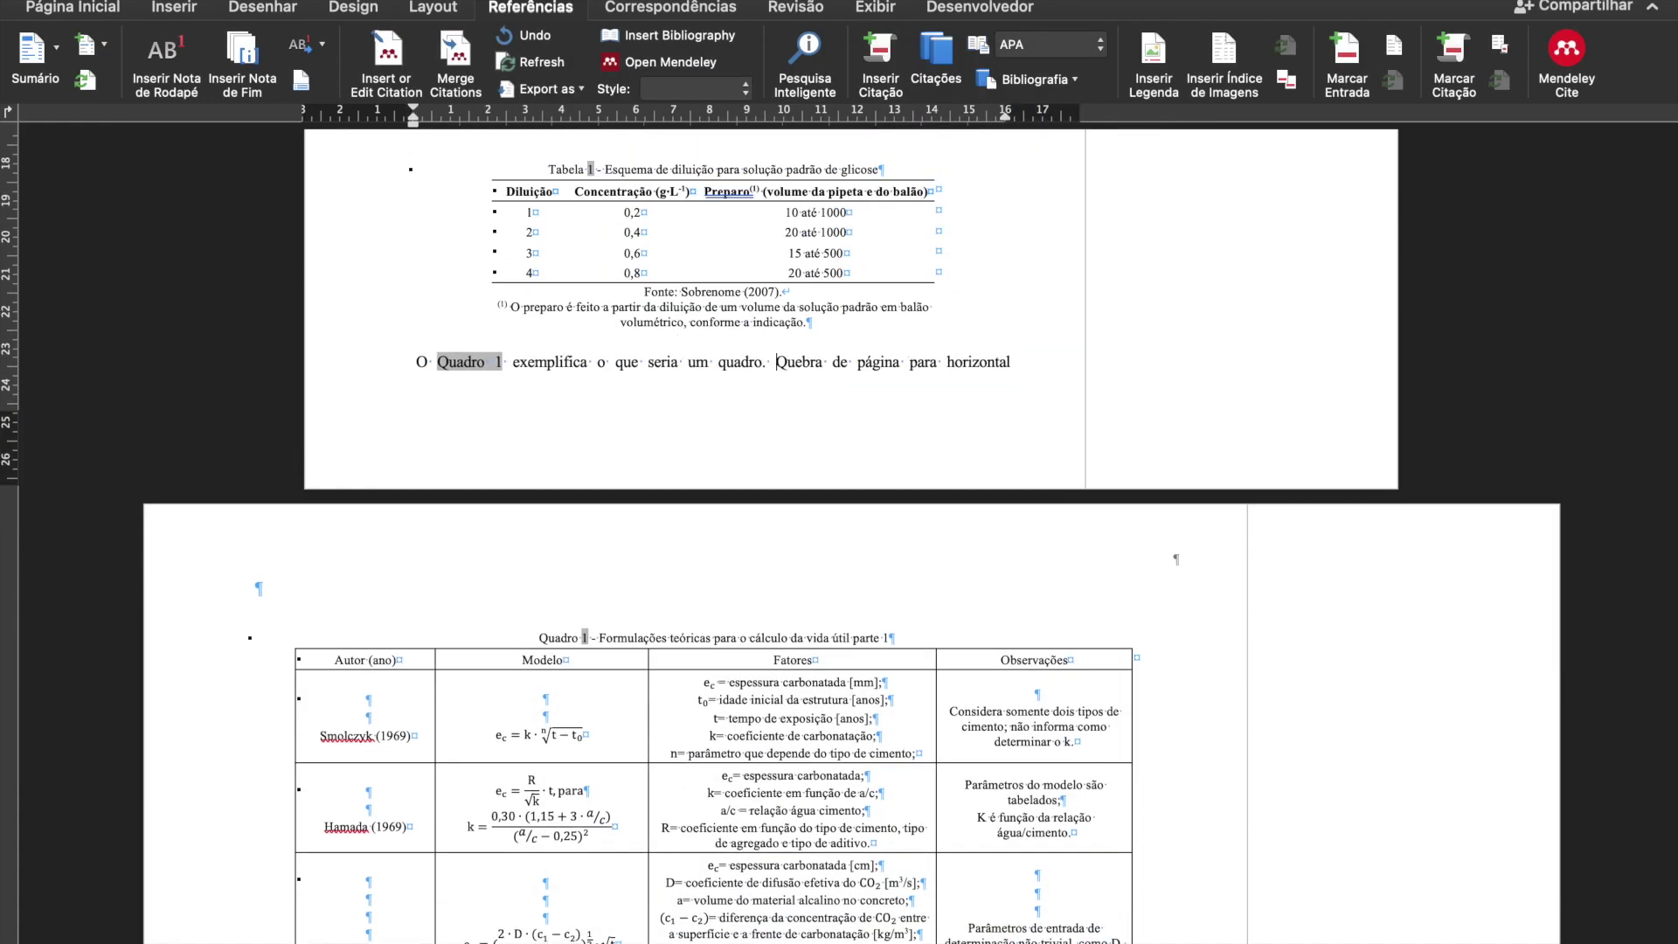
{"action": "type", "text": "."}
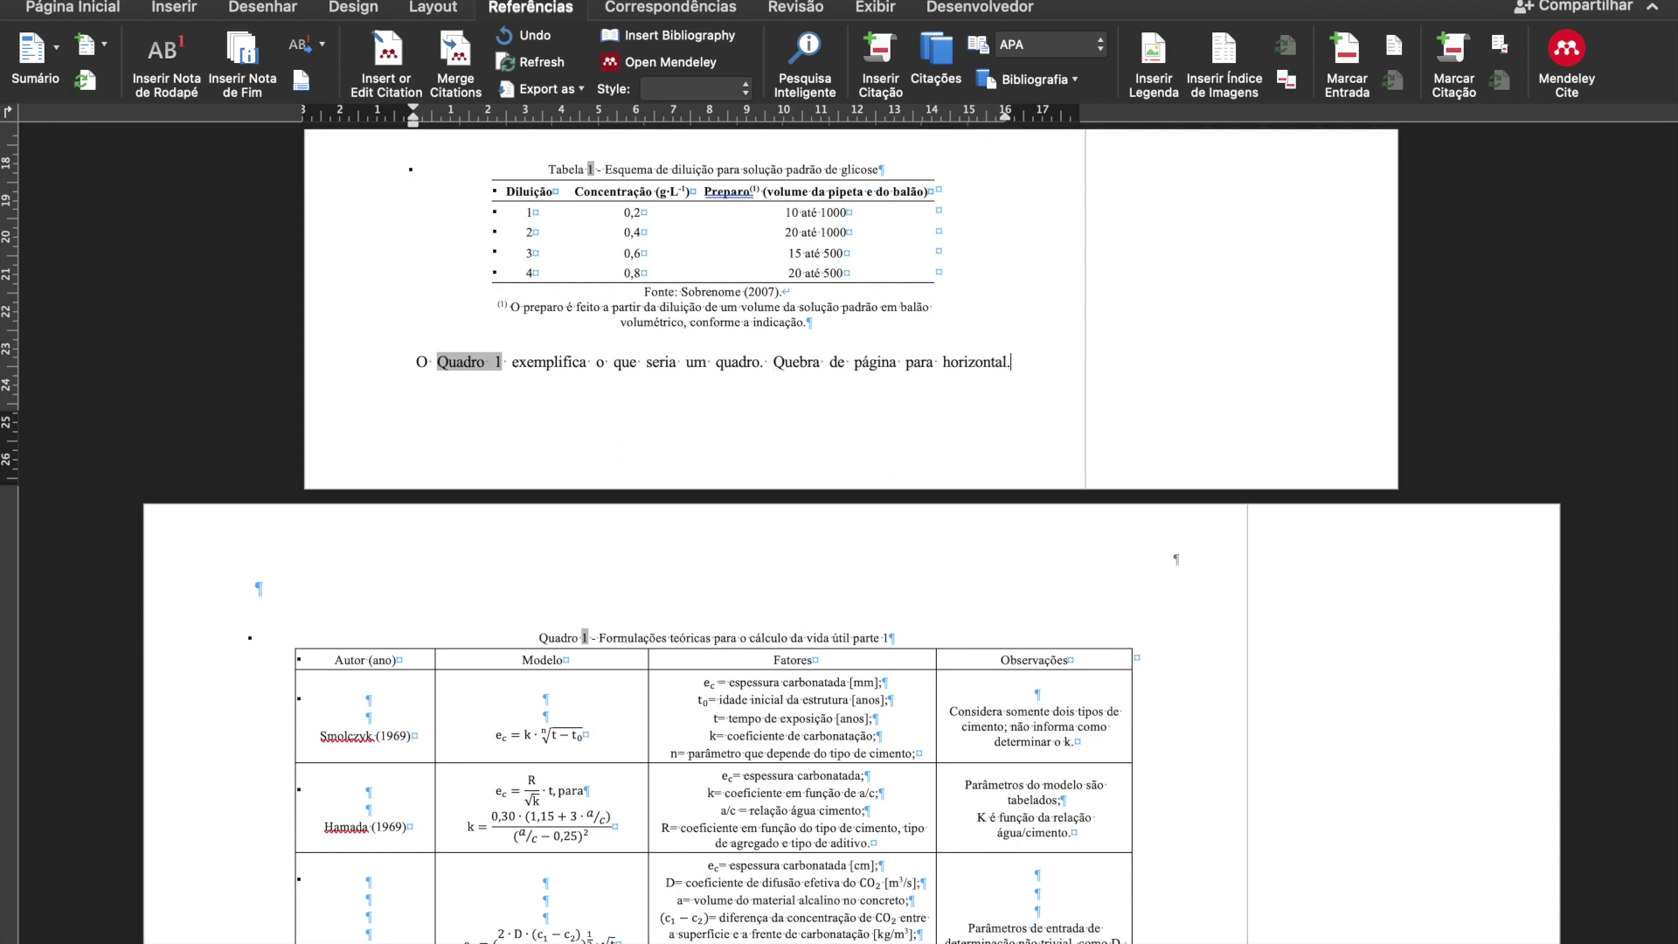
Try replacing all the borders of the Quadro 1 table with outside borders only.
{"action": "scroll", "coordinate": [912, 380], "scroll_direction": "up", "scroll_amount": 2}
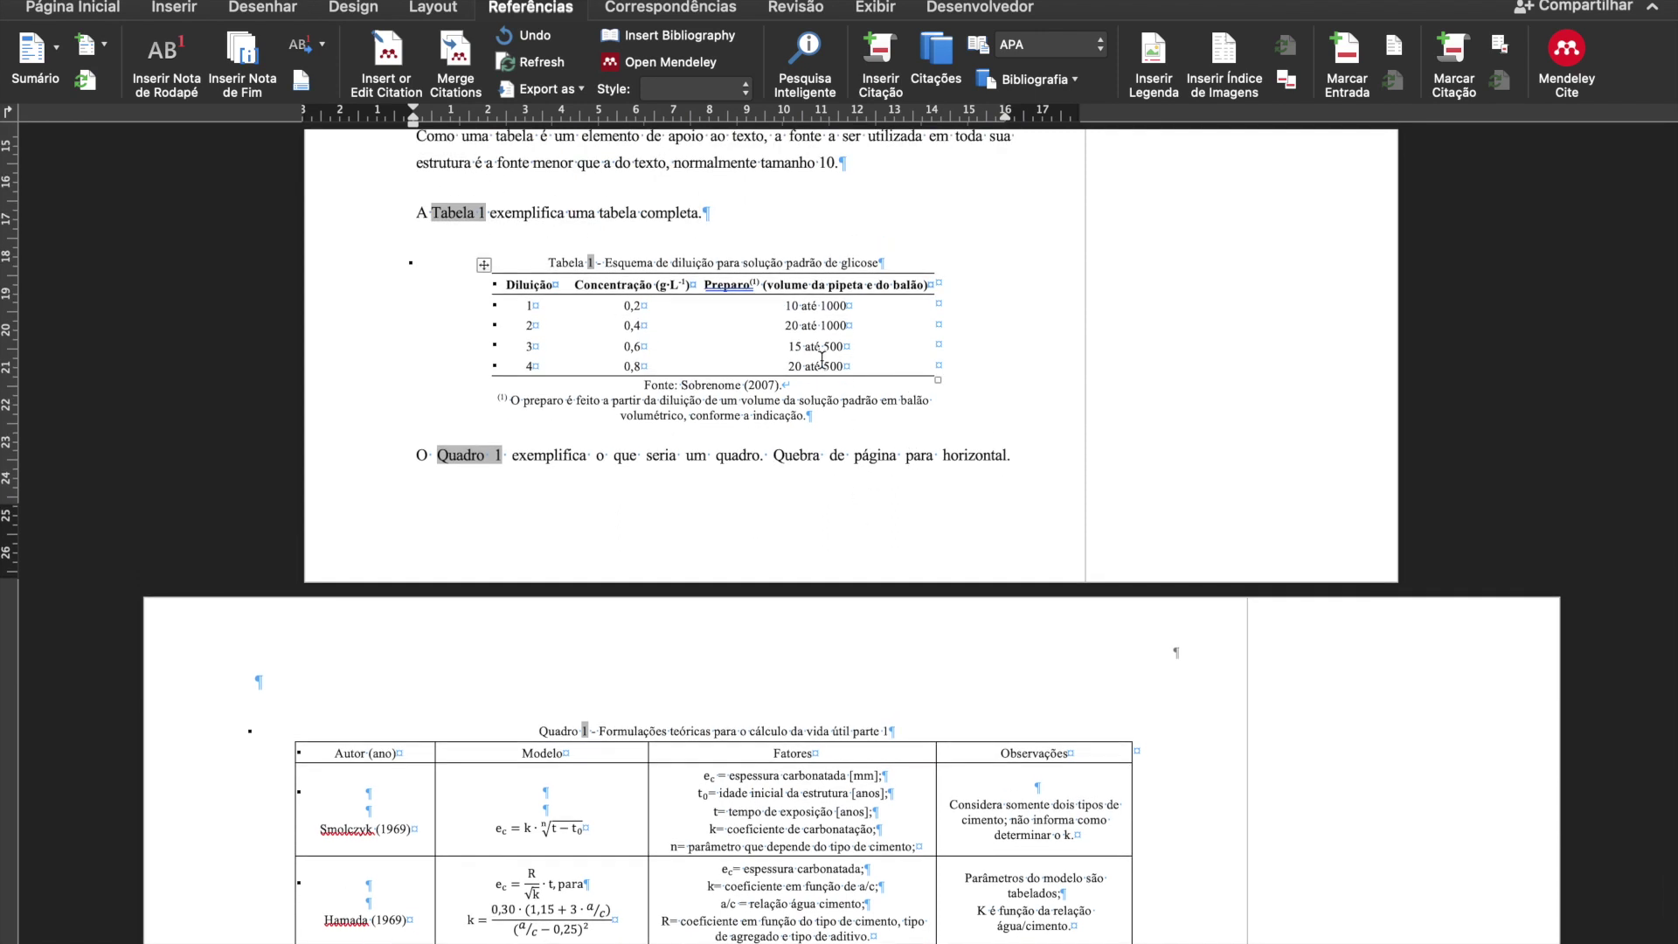
{"action": "scroll", "coordinate": [711, 342], "scroll_direction": "down", "scroll_amount": 5}
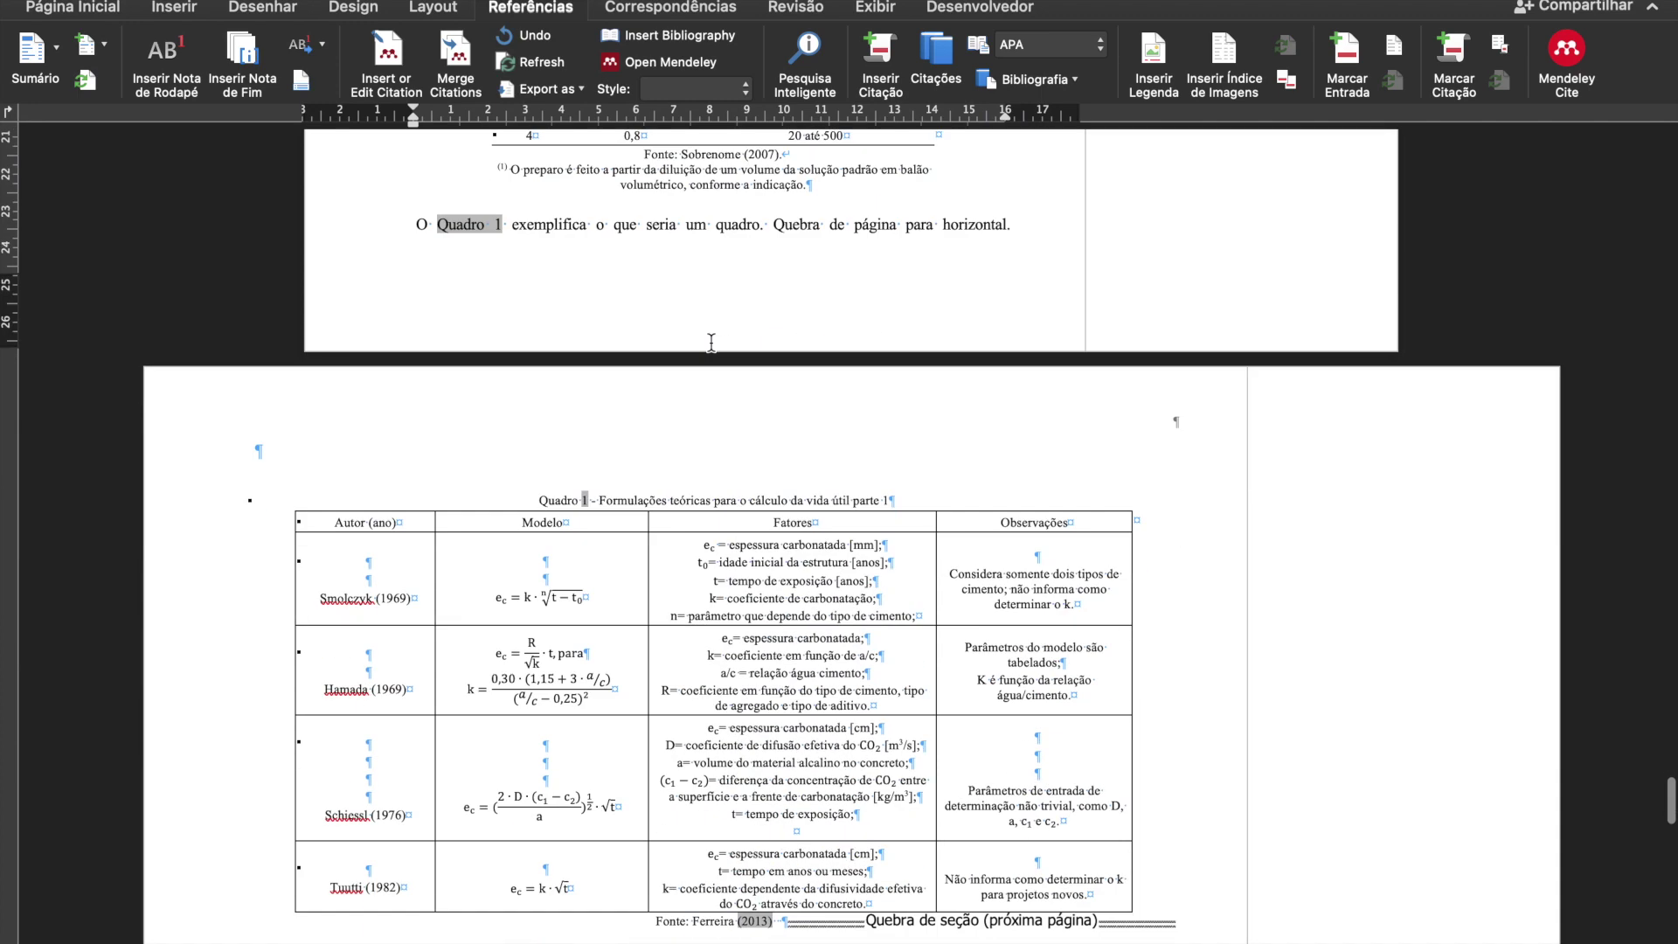
{"action": "left_click", "coordinate": [343, 301]}
{"action": "left_click_drag", "start_coordinate": [338, 301], "coordinate": [1053, 656]}
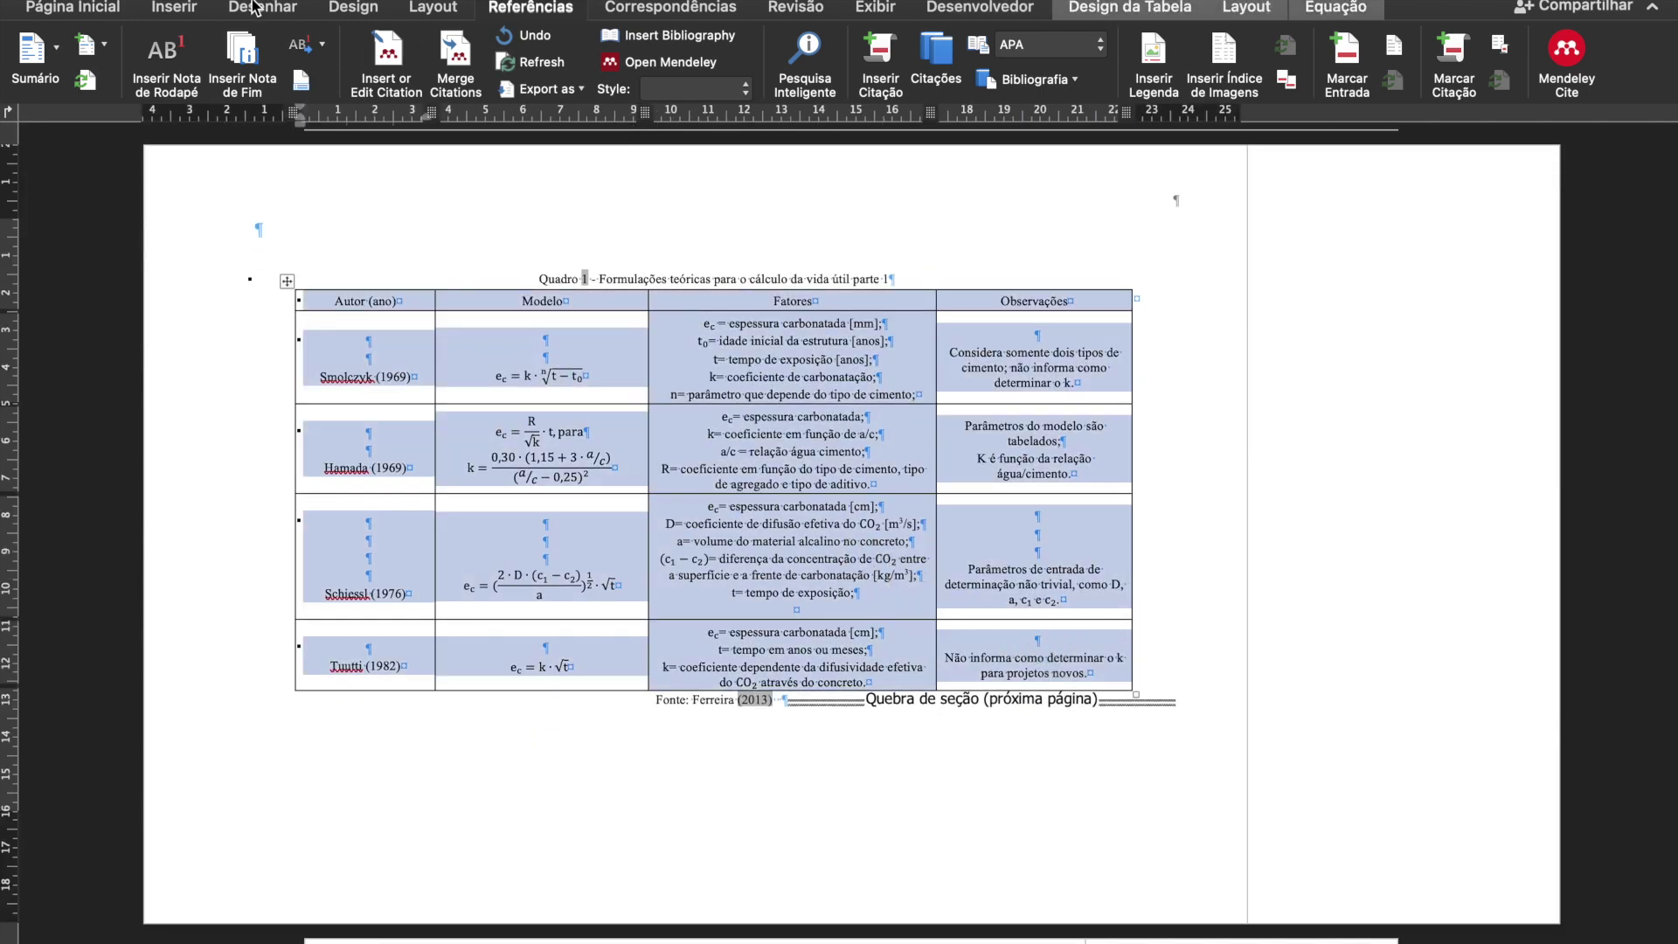
{"action": "left_click", "coordinate": [96, 8]}
{"action": "left_click", "coordinate": [771, 80]}
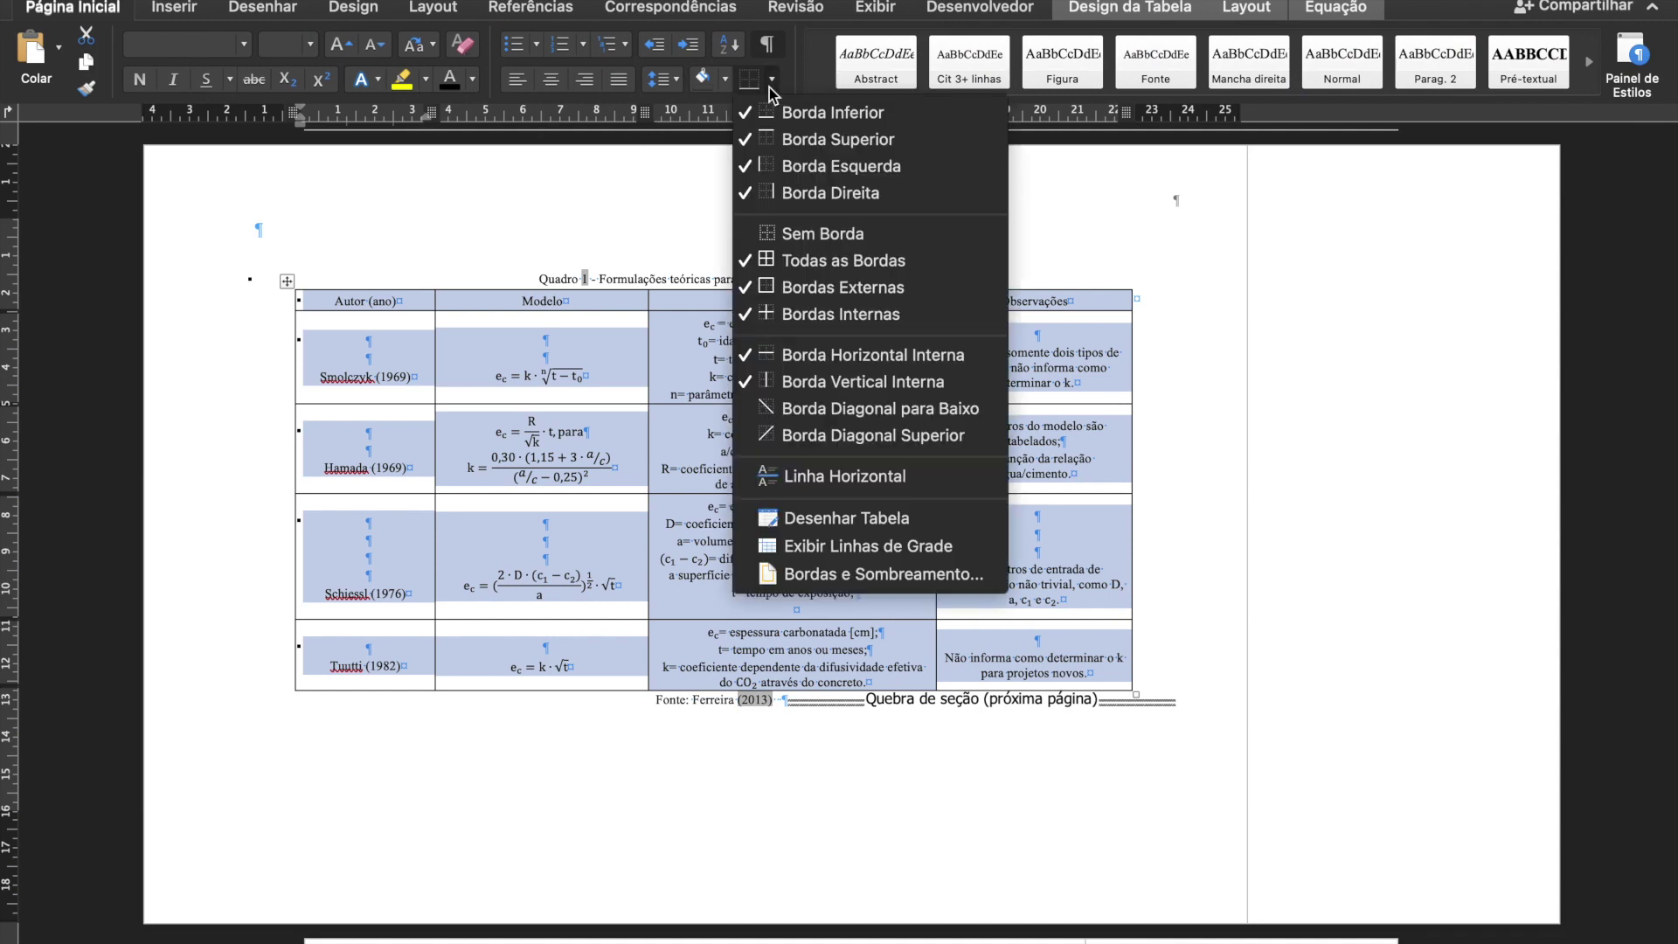
{"action": "left_click", "coordinate": [809, 228]}
{"action": "left_click", "coordinate": [773, 81]}
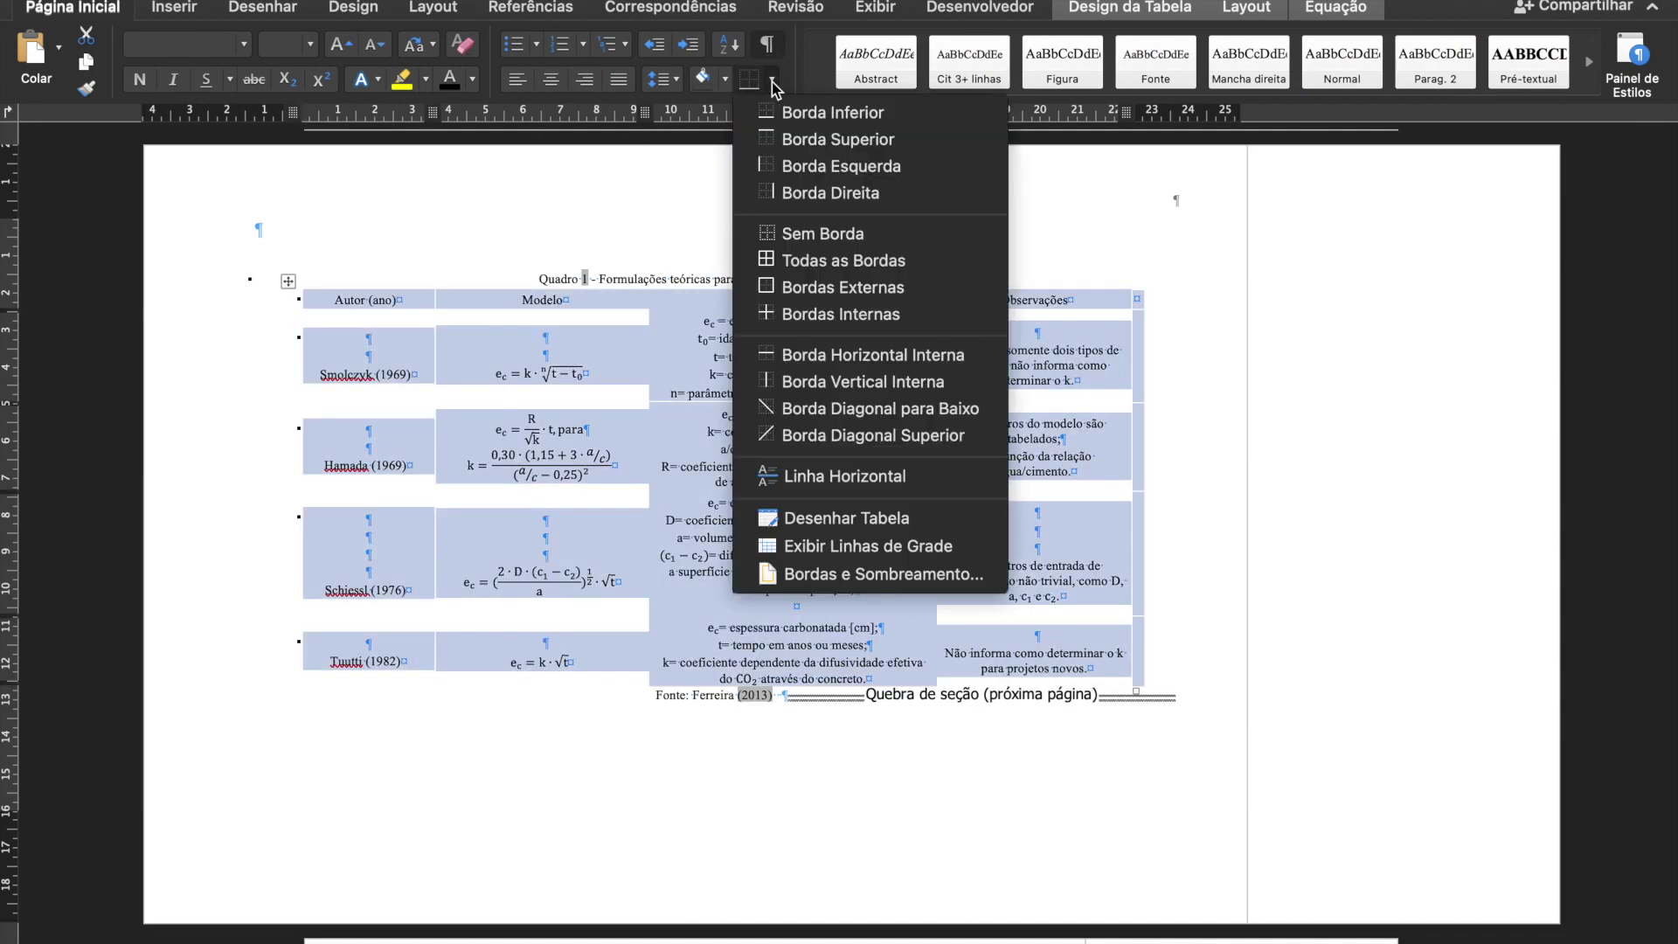
{"action": "left_click", "coordinate": [814, 285]}
{"action": "left_click", "coordinate": [796, 419]}
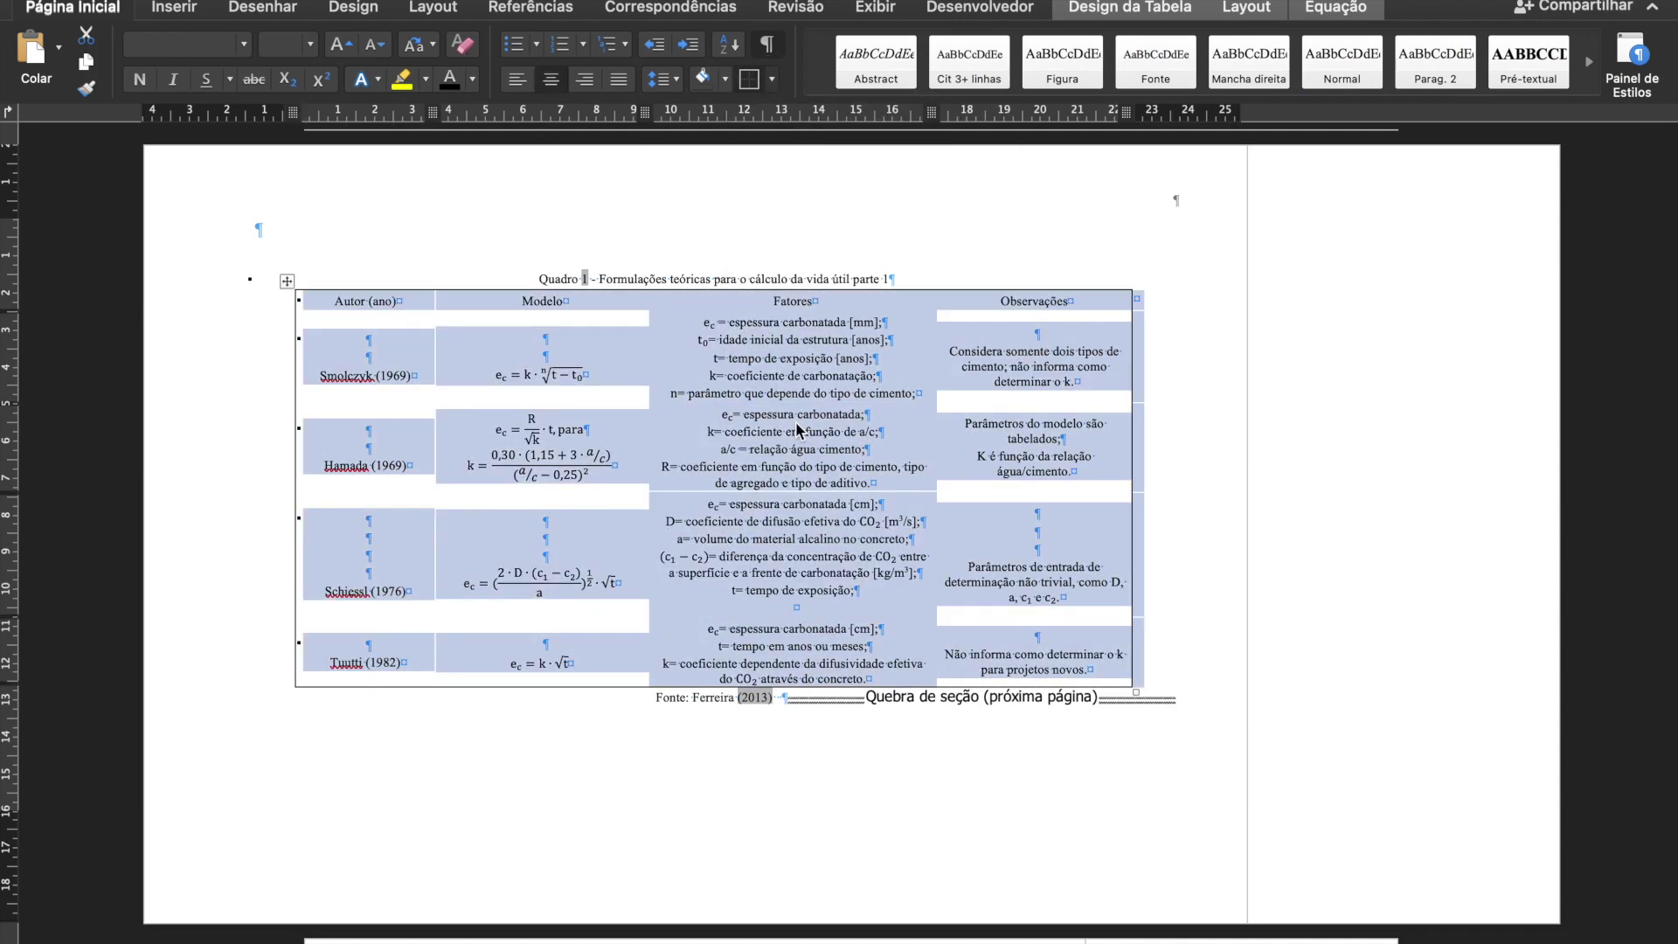
Undo the outside-only borders on the Quadro 1 table and make its header row bold.
{"action": "left_click", "coordinate": [345, 300]}
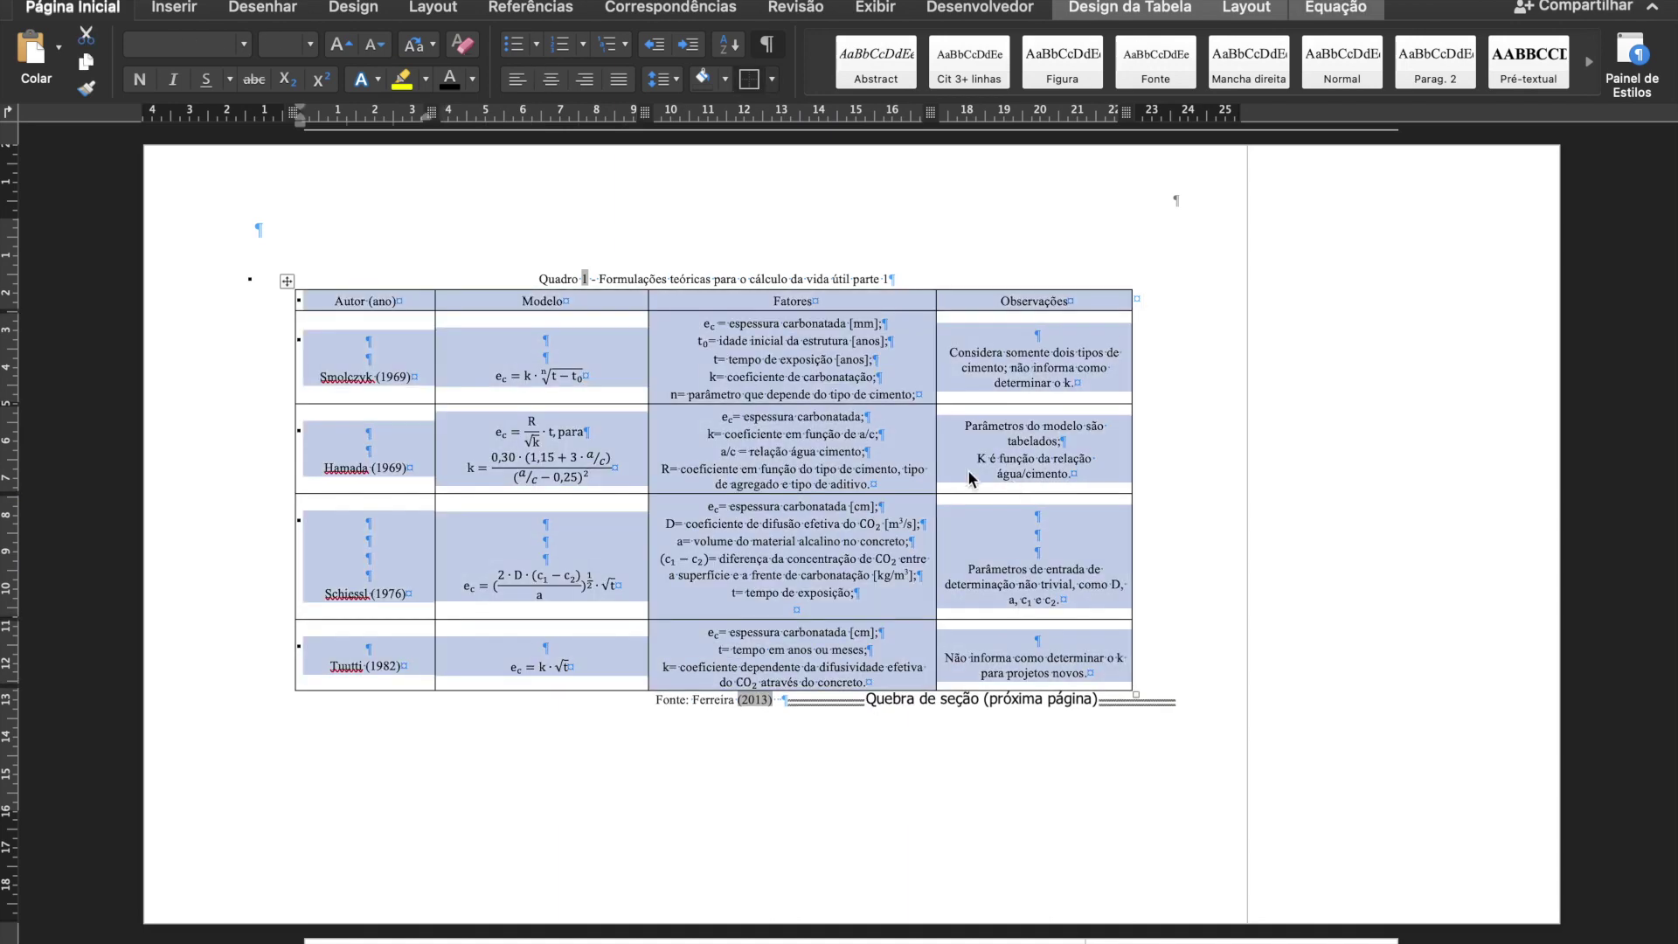
{"action": "left_click_drag", "start_coordinate": [334, 296], "coordinate": [378, 296]}
{"action": "left_click", "coordinate": [1079, 306]}
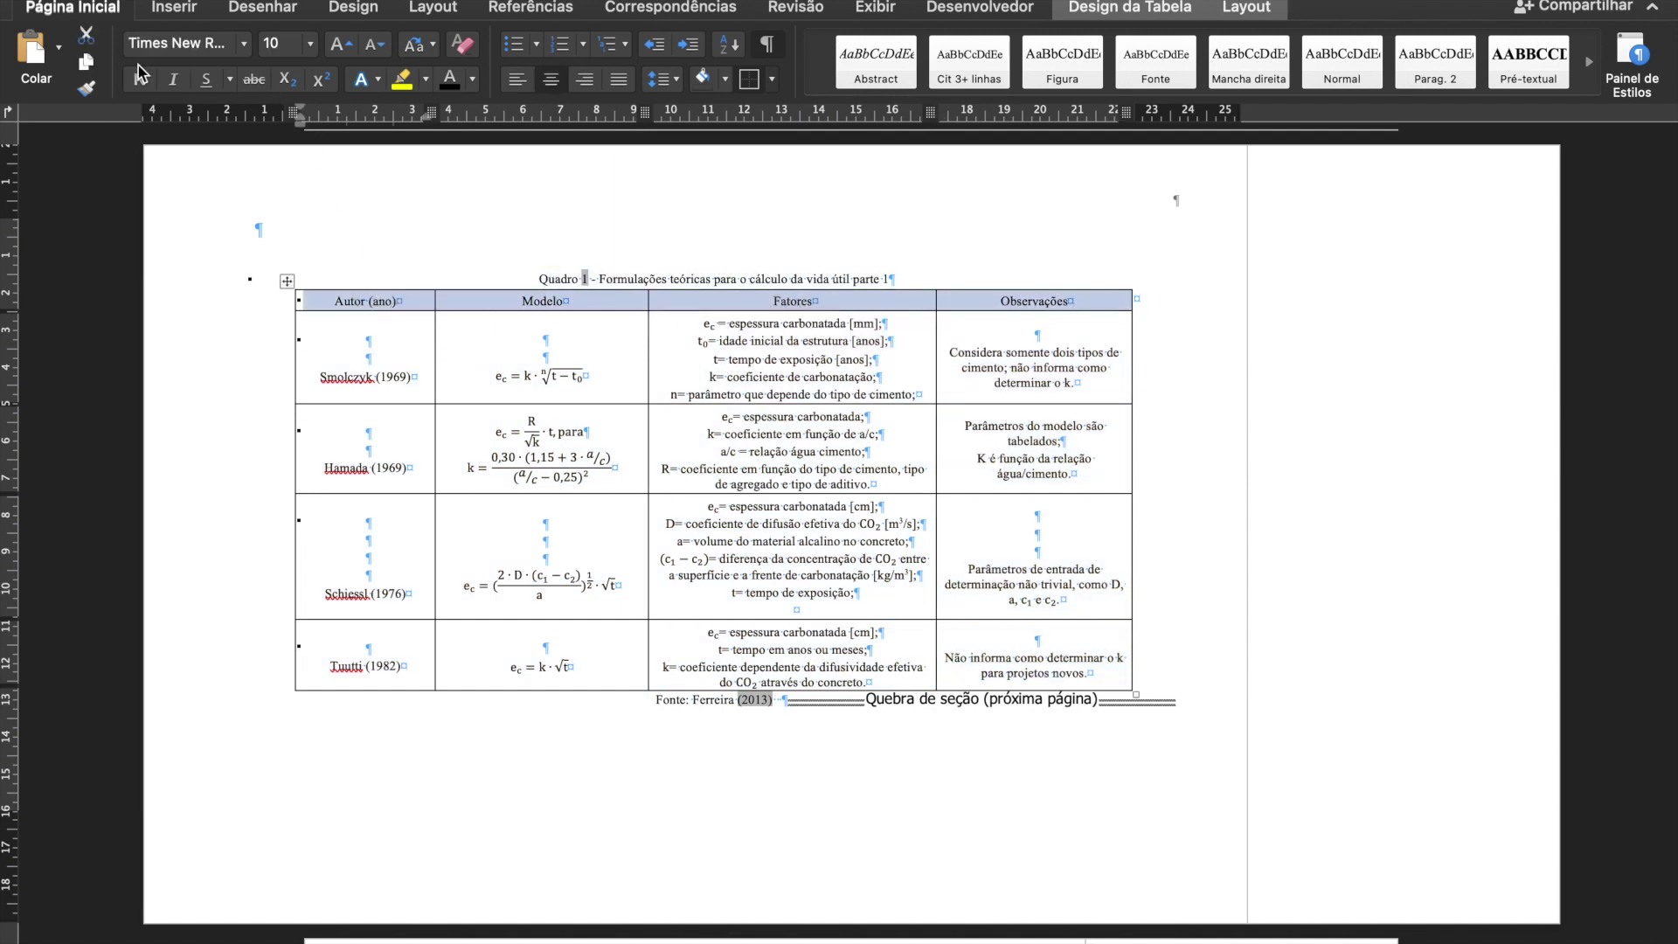
{"action": "left_click", "coordinate": [140, 81]}
{"action": "left_click", "coordinate": [727, 417]}
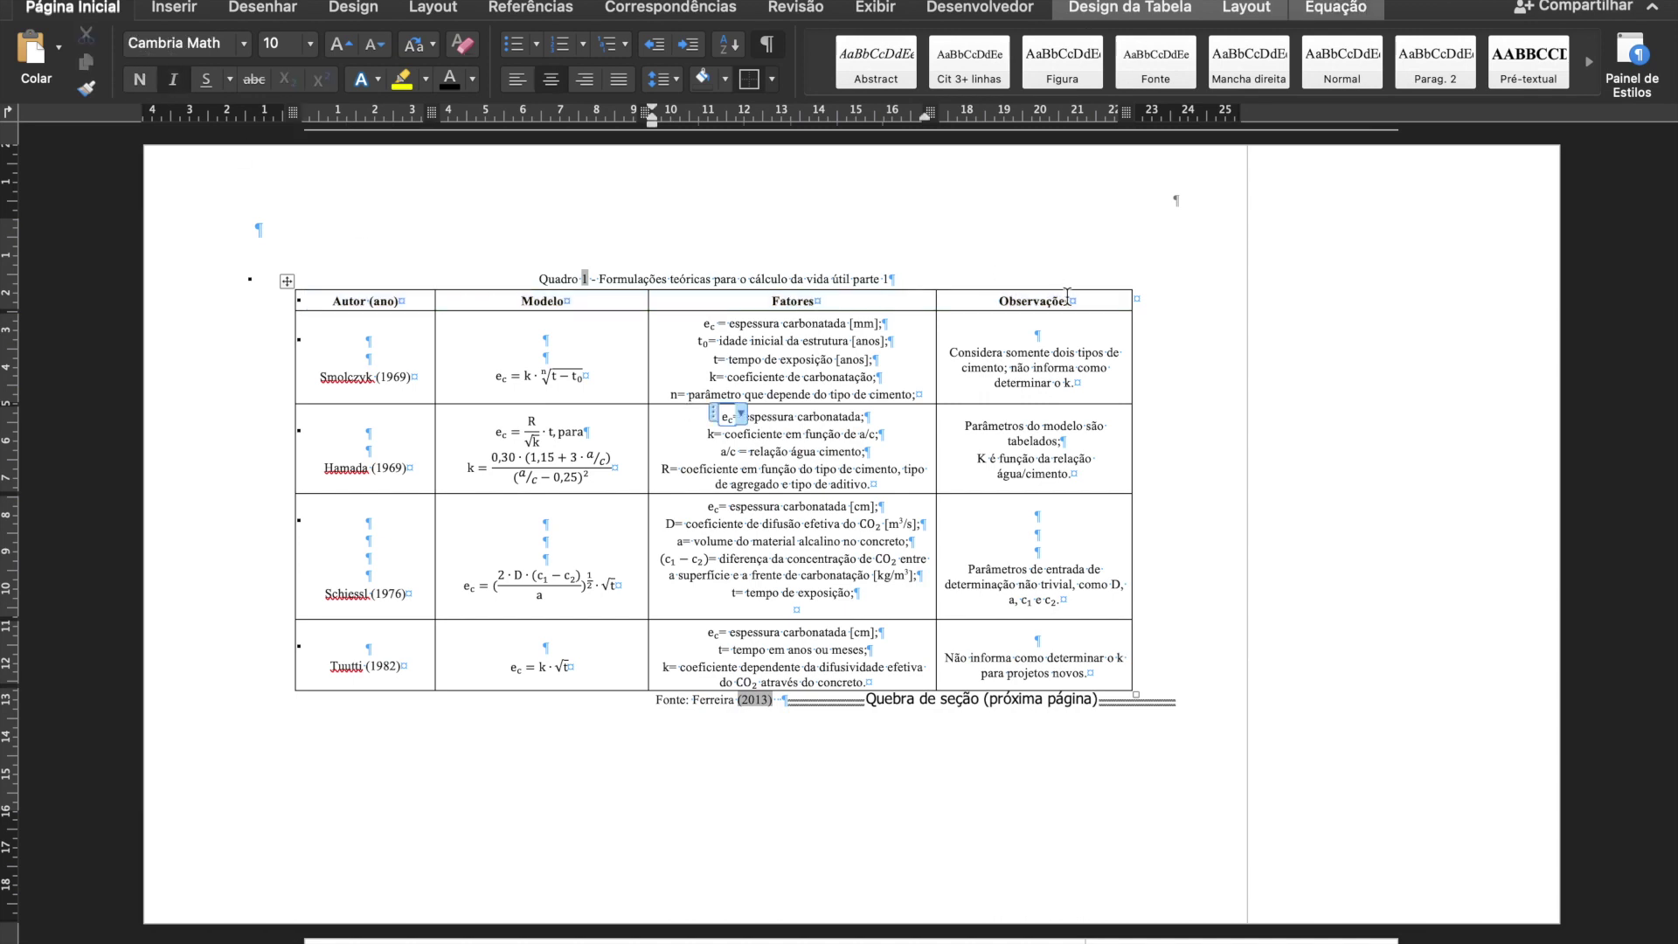
{"action": "left_click", "coordinate": [846, 506]}
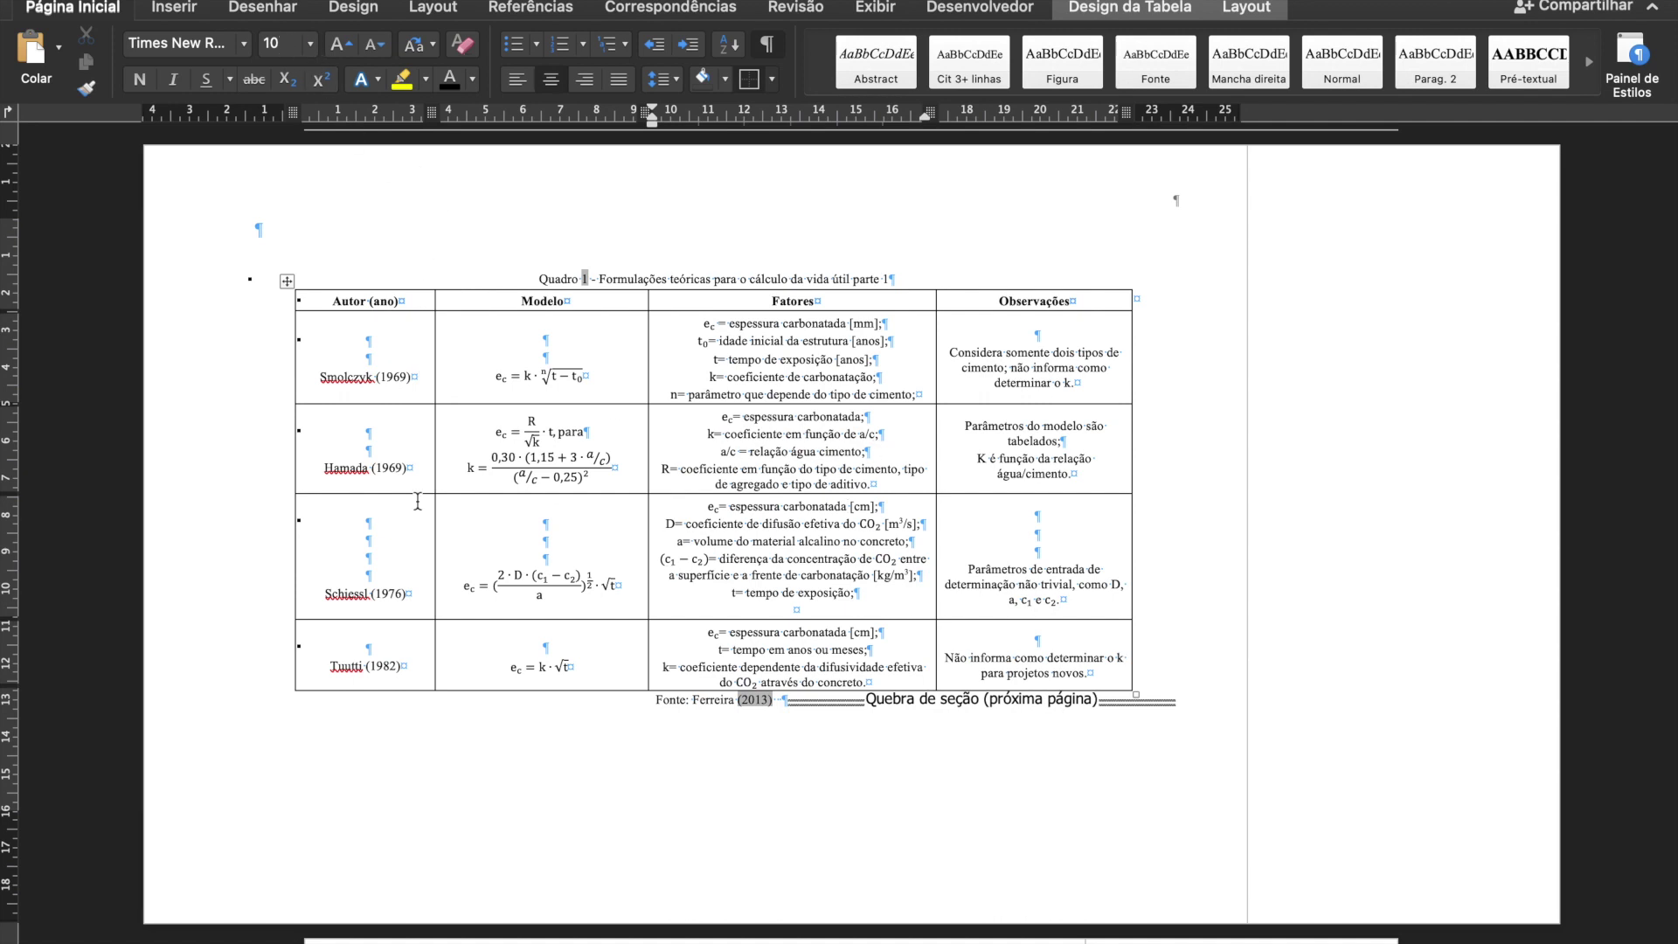
Remove the empty paragraphs from the 1976 row's Autor (ano) cell and center its text horizontally and vertically.
{"action": "key", "text": "BackSpace"}
{"action": "key", "text": "BackSpace"}
{"action": "key", "text": "BackSpace"}
{"action": "key", "text": "BackSpace"}
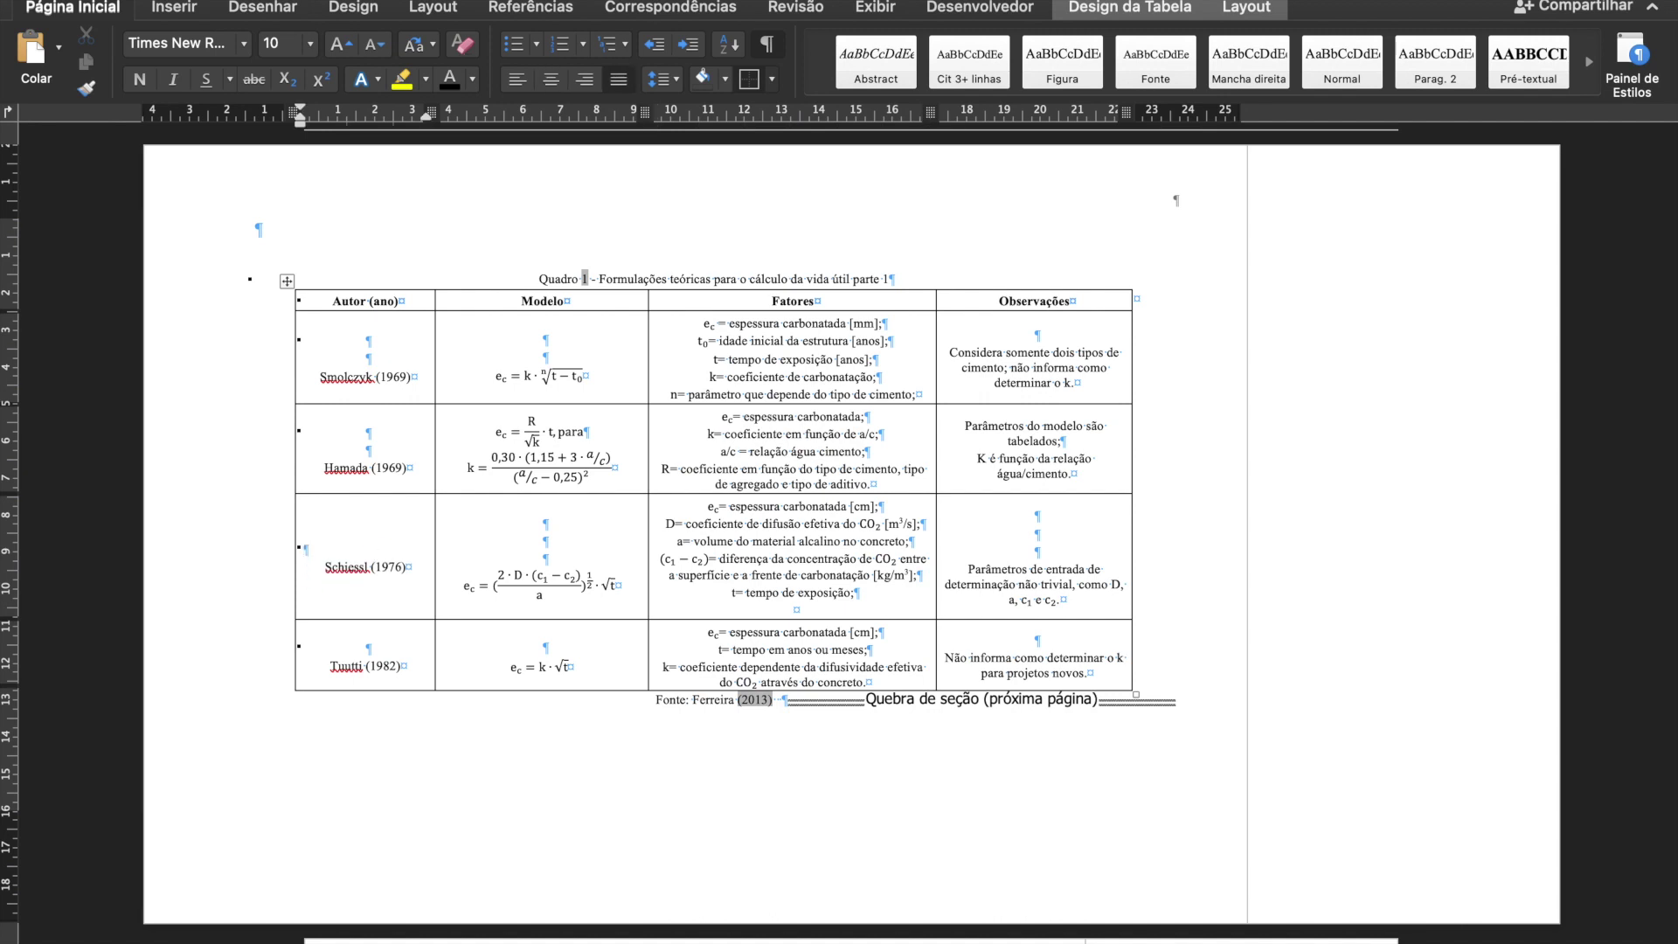
{"action": "key", "text": "Delete"}
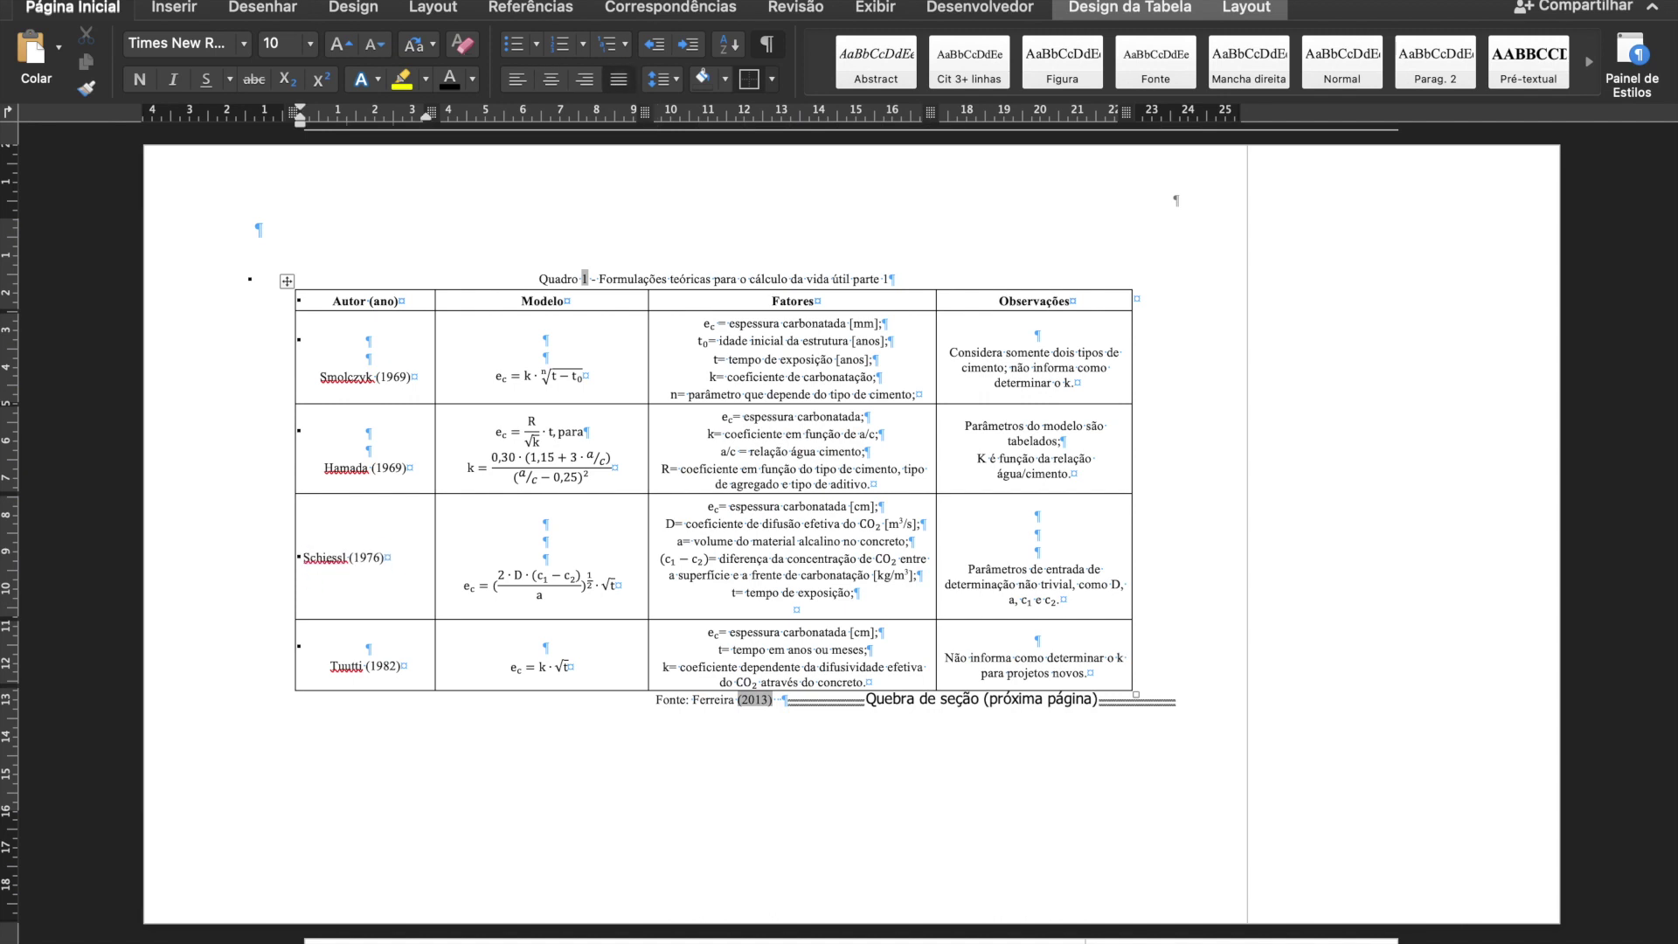
{"action": "left_click", "coordinate": [1249, 8]}
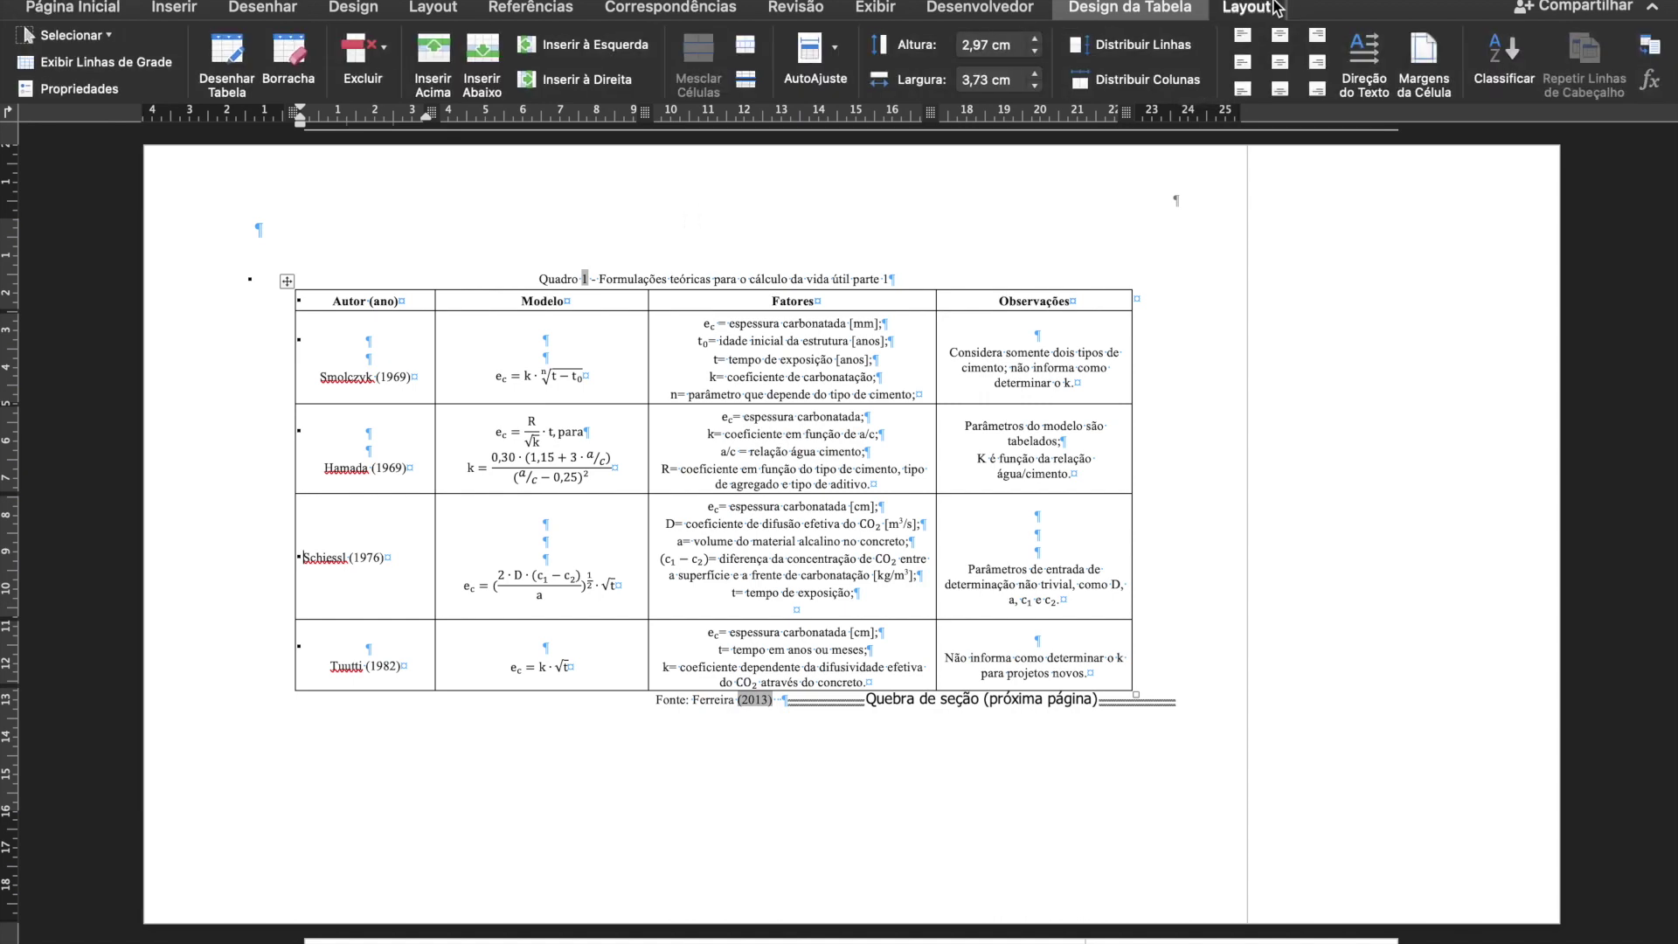
{"action": "left_click", "coordinate": [1281, 60]}
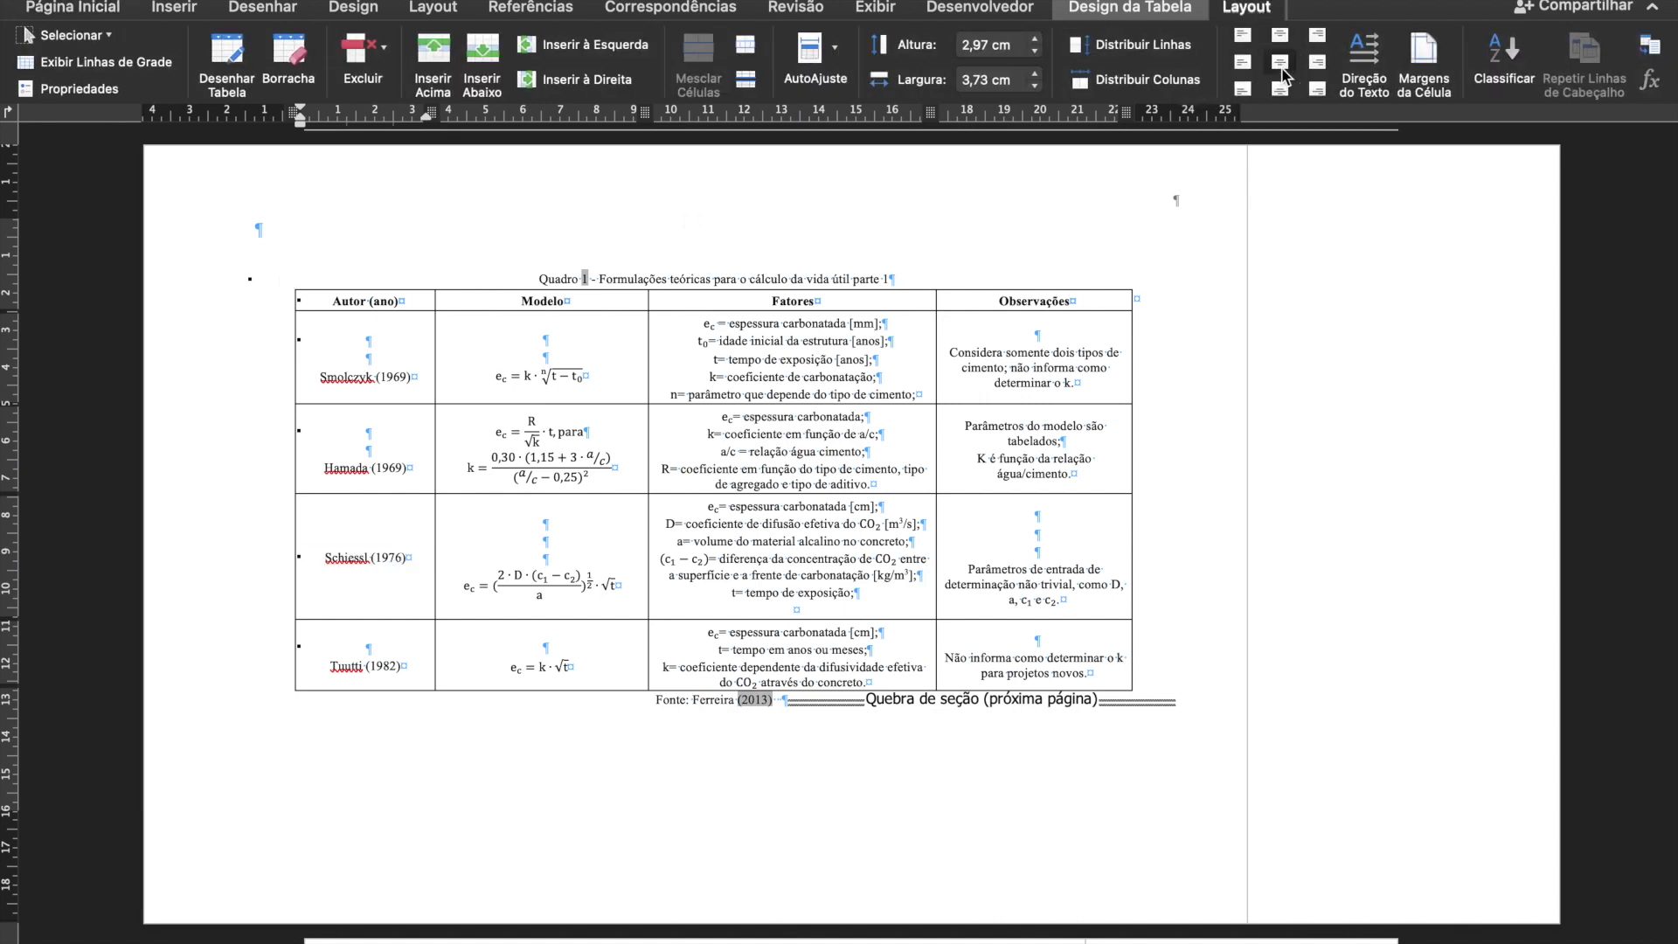
Delete the empty paragraphs above the equation in the 1976 row's Modelo cell.
{"action": "left_click", "coordinate": [550, 553]}
{"action": "key", "text": "BackSpace"}
{"action": "key", "text": "BackSpace"}
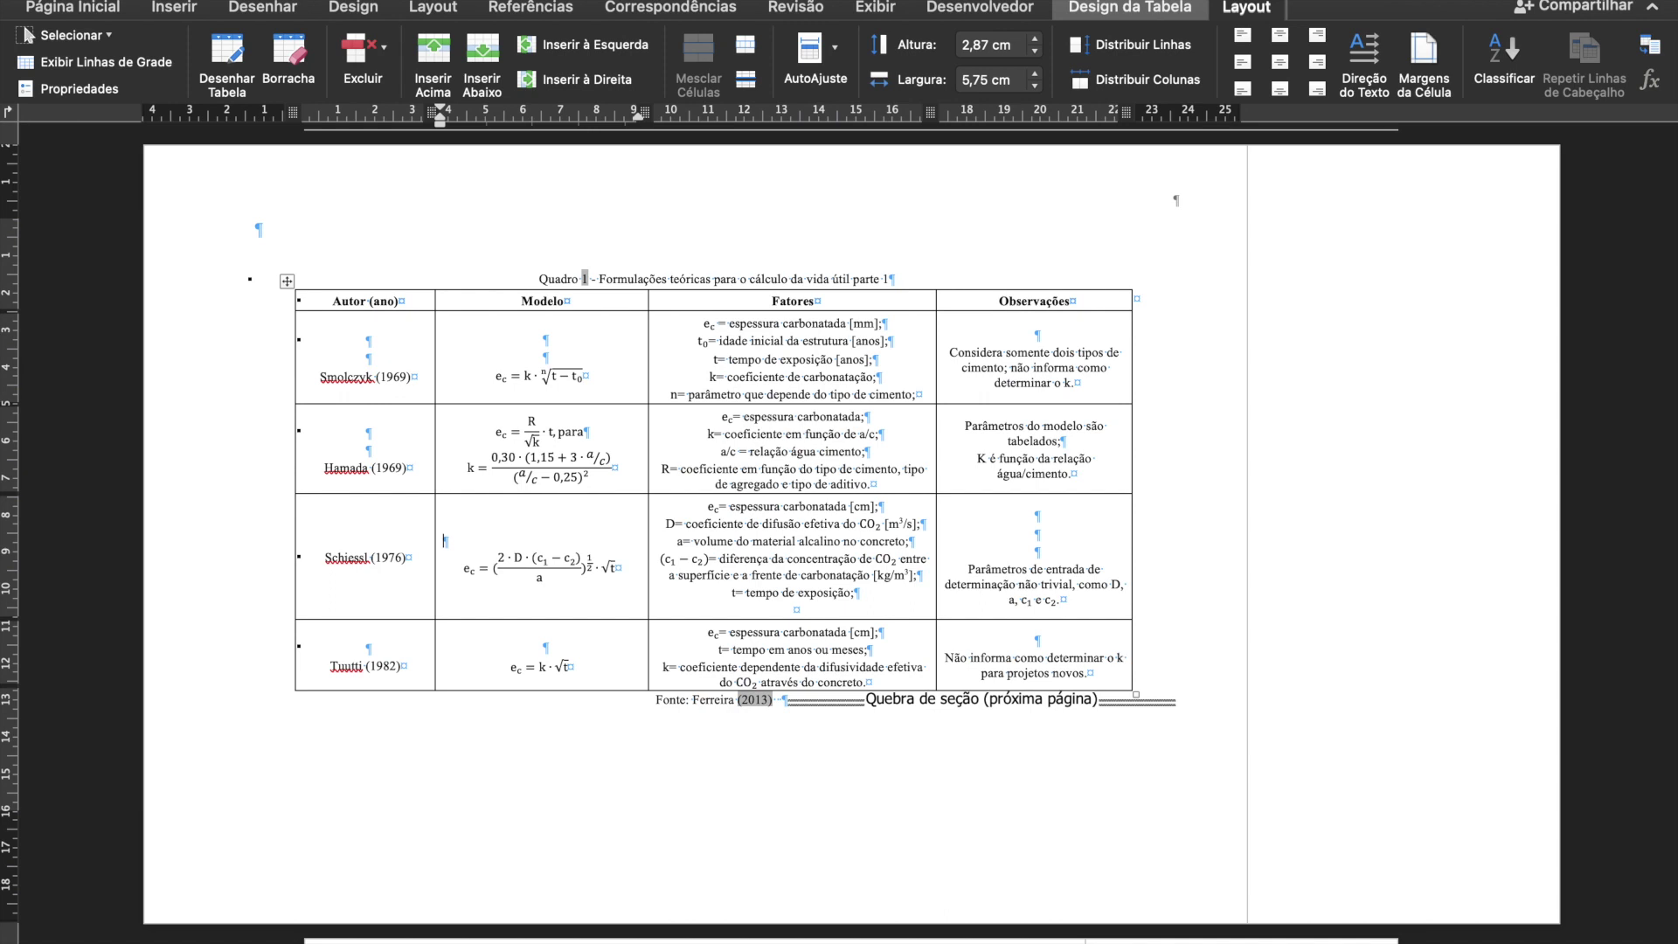
{"action": "key", "text": "BackSpace"}
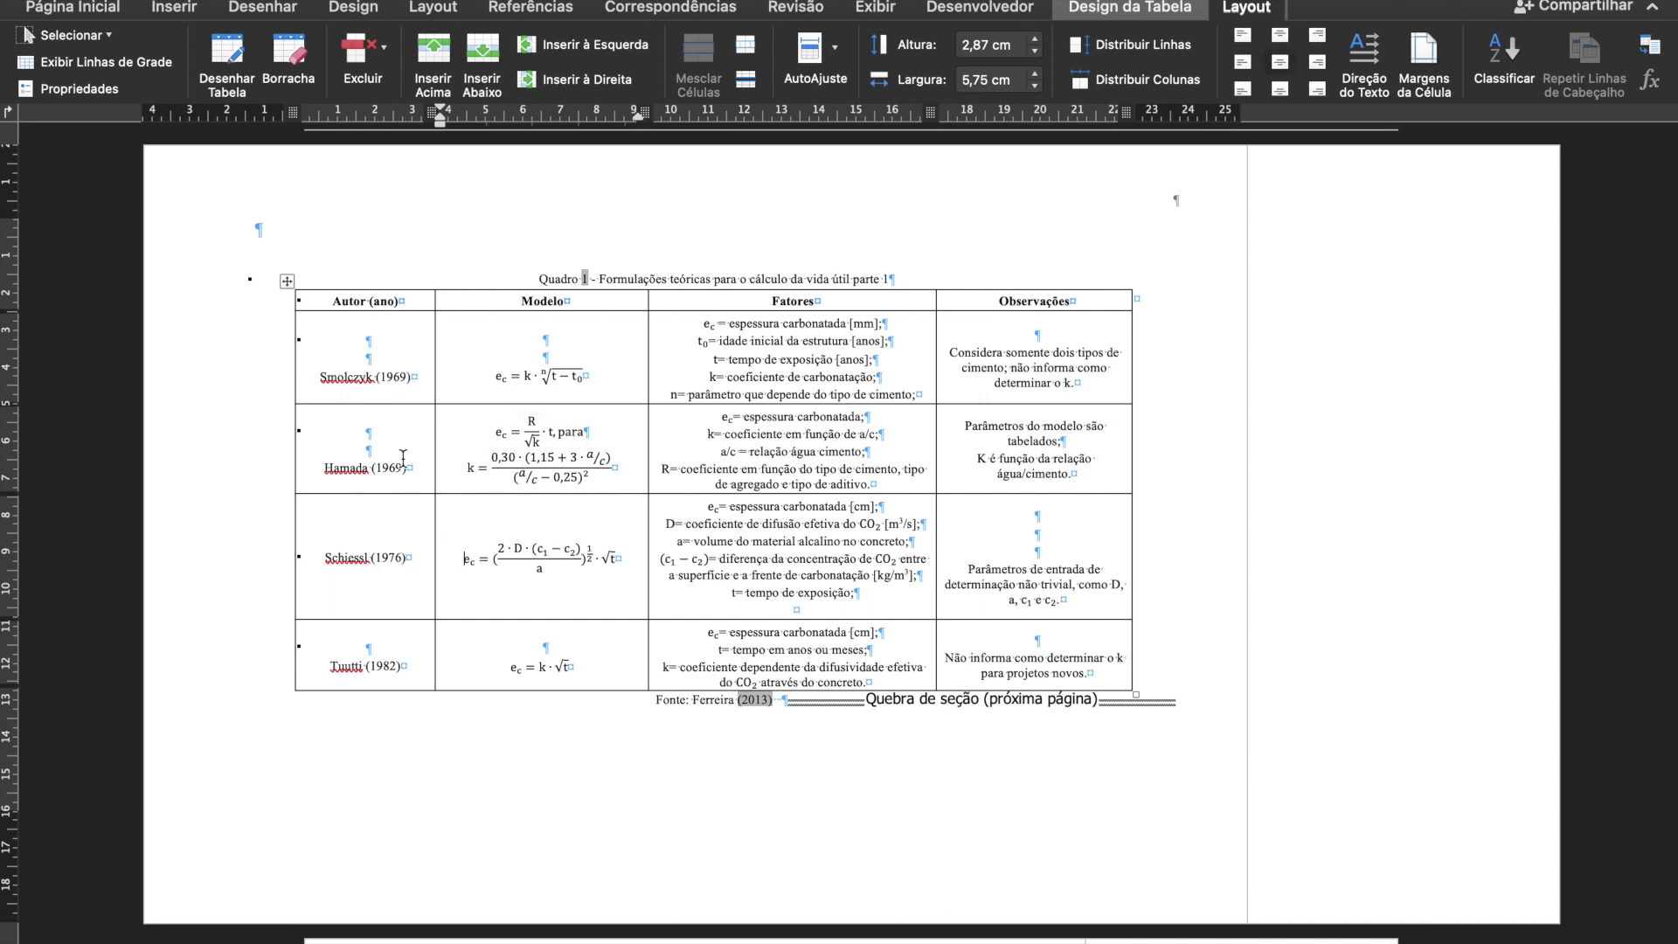
Remove the empty paragraphs above the author in the second data row and center that cell's text both ways.
{"action": "left_click", "coordinate": [322, 468]}
{"action": "key", "text": "BackSpace"}
{"action": "key", "text": "BackSpace"}
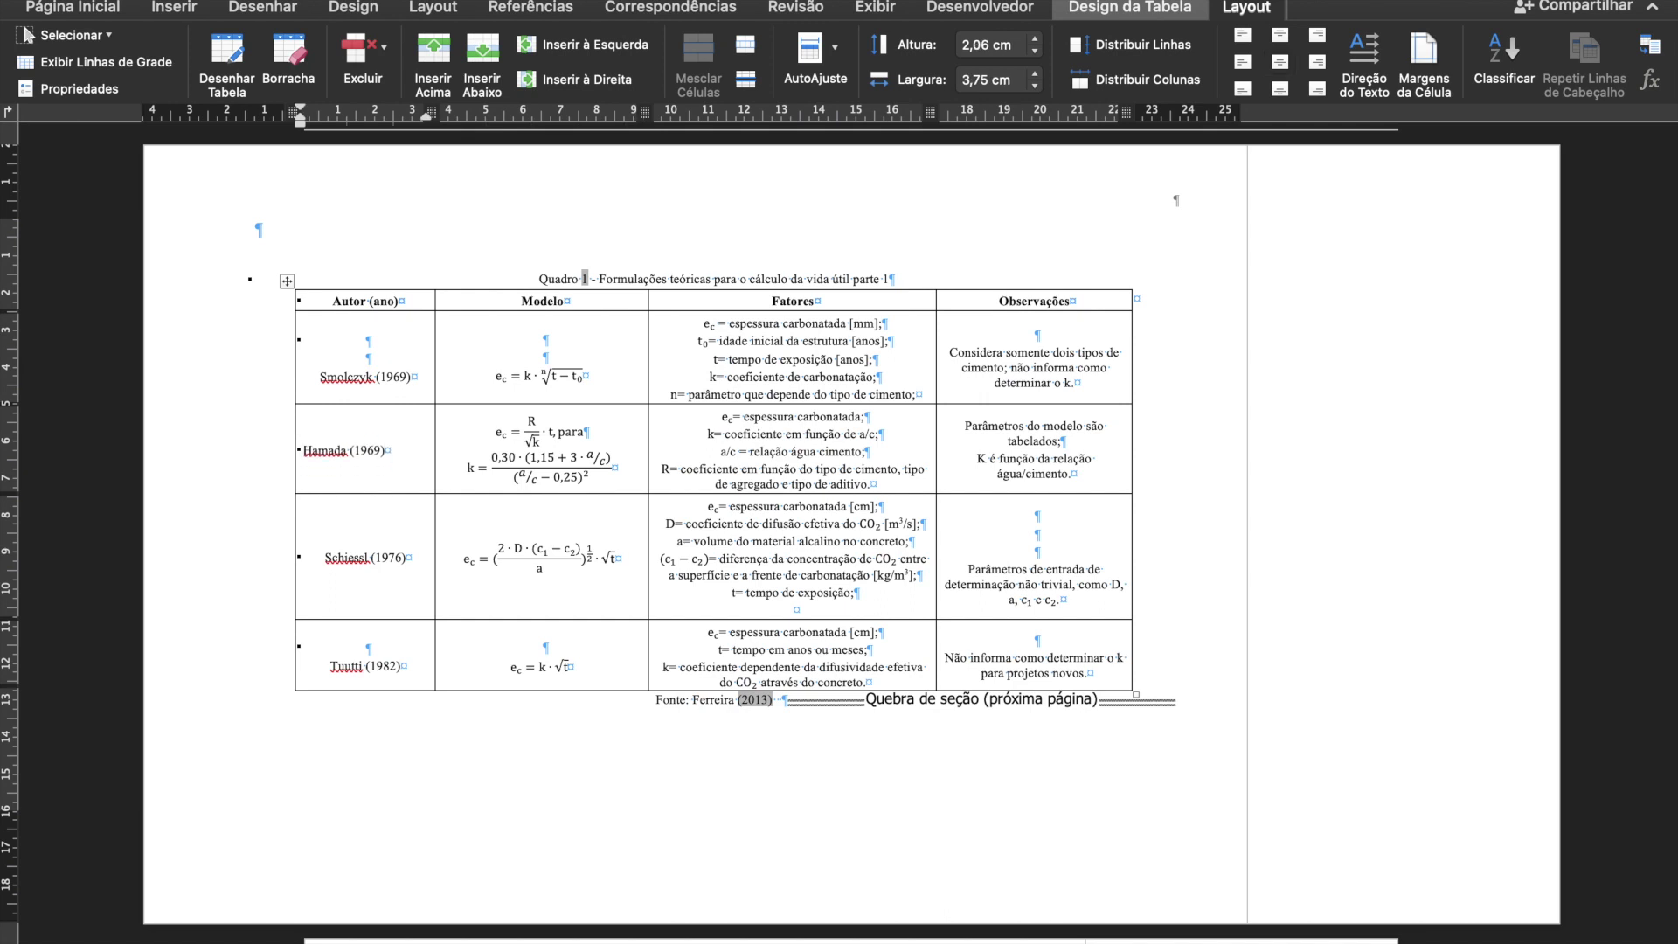
{"action": "left_click", "coordinate": [1280, 61]}
Remove the empty paragraphs above the author in the first data row and center that cell's text both ways.
{"action": "left_click", "coordinate": [320, 385]}
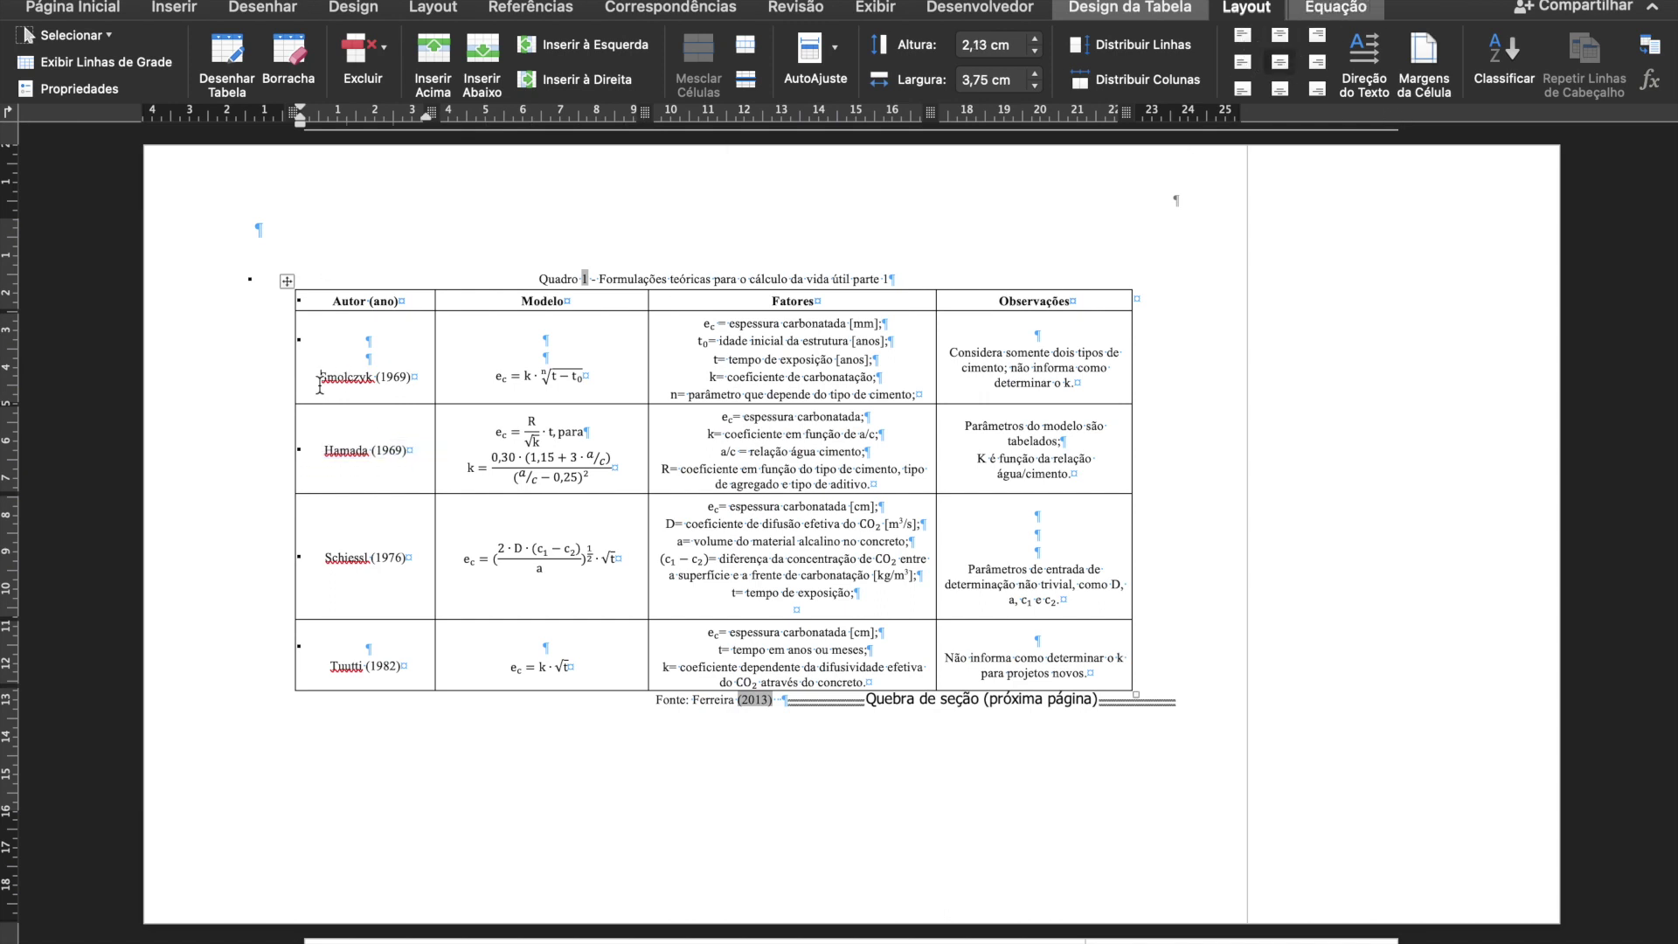
{"action": "key", "text": "BackSpace"}
{"action": "key", "text": "BackSpace"}
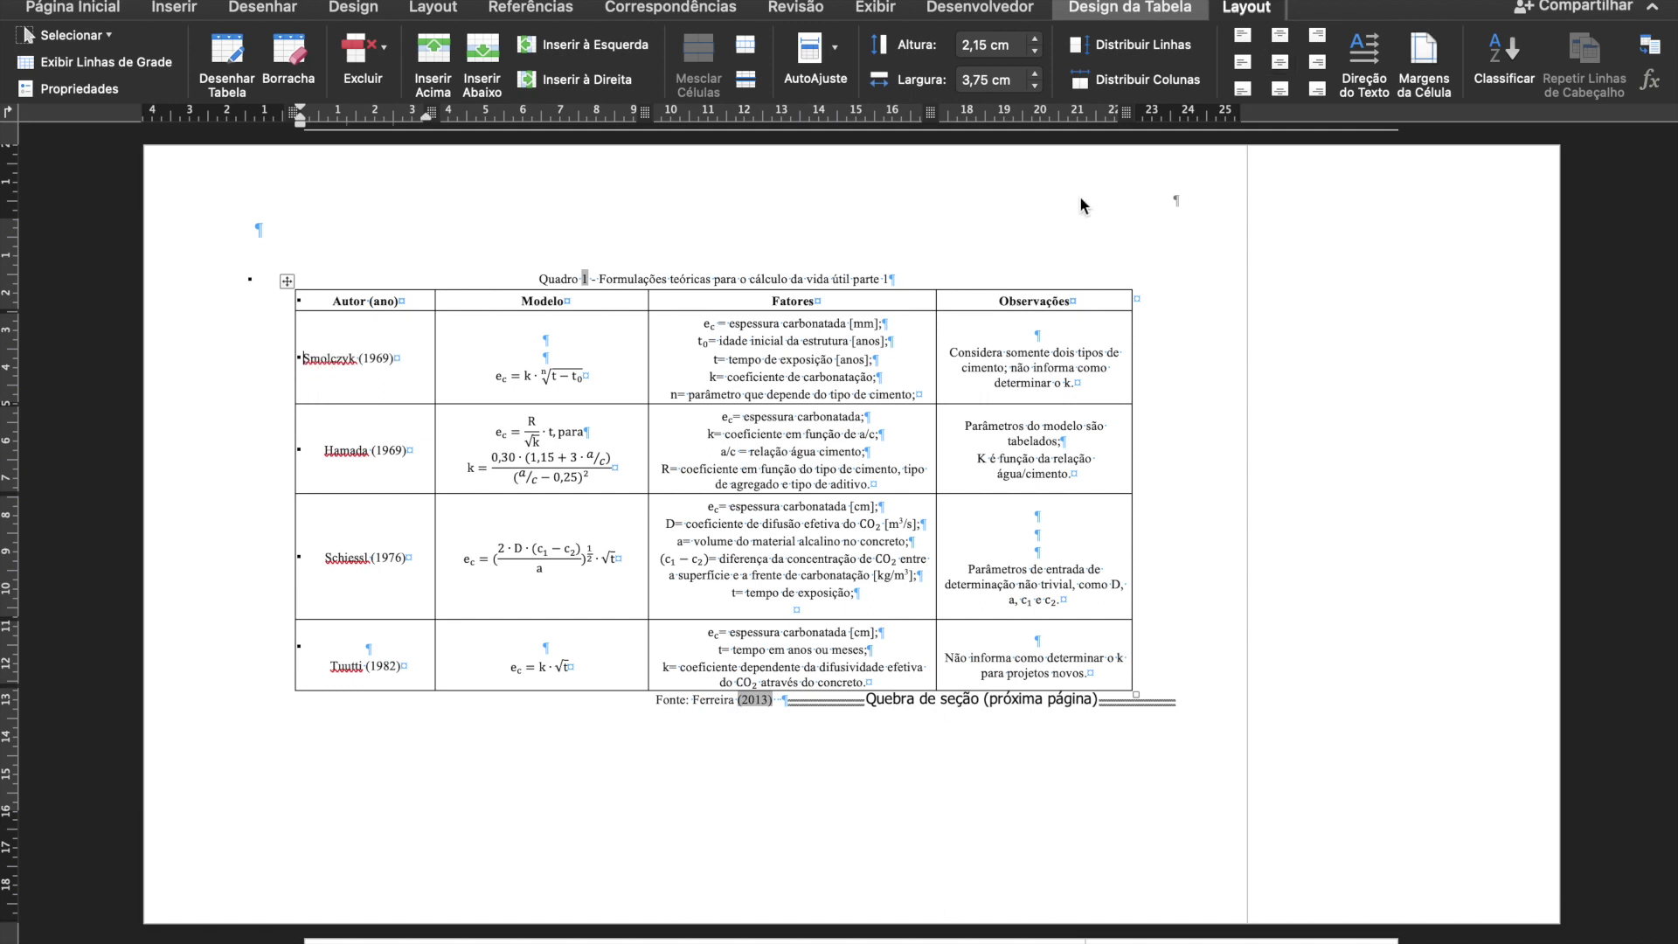
{"action": "left_click", "coordinate": [1280, 61]}
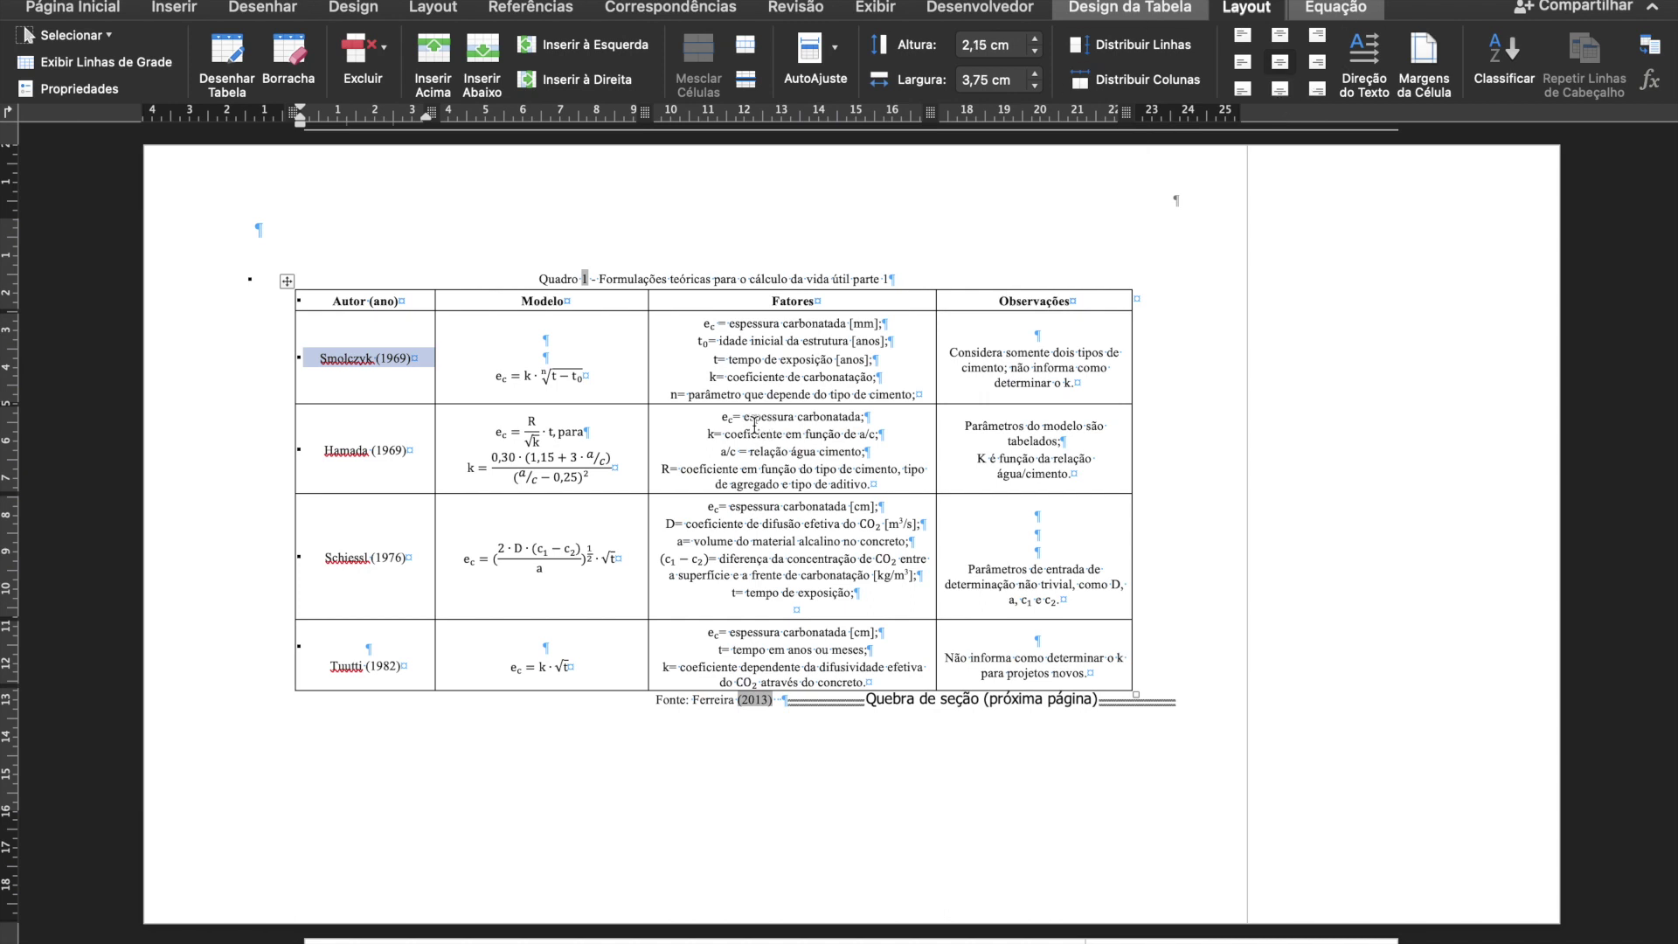
Place the cursor in the "Como remover quebra de página??" line and display the document in draft view (Rascunho).
{"action": "left_click", "coordinate": [464, 463]}
{"action": "left_click", "coordinate": [668, 474]}
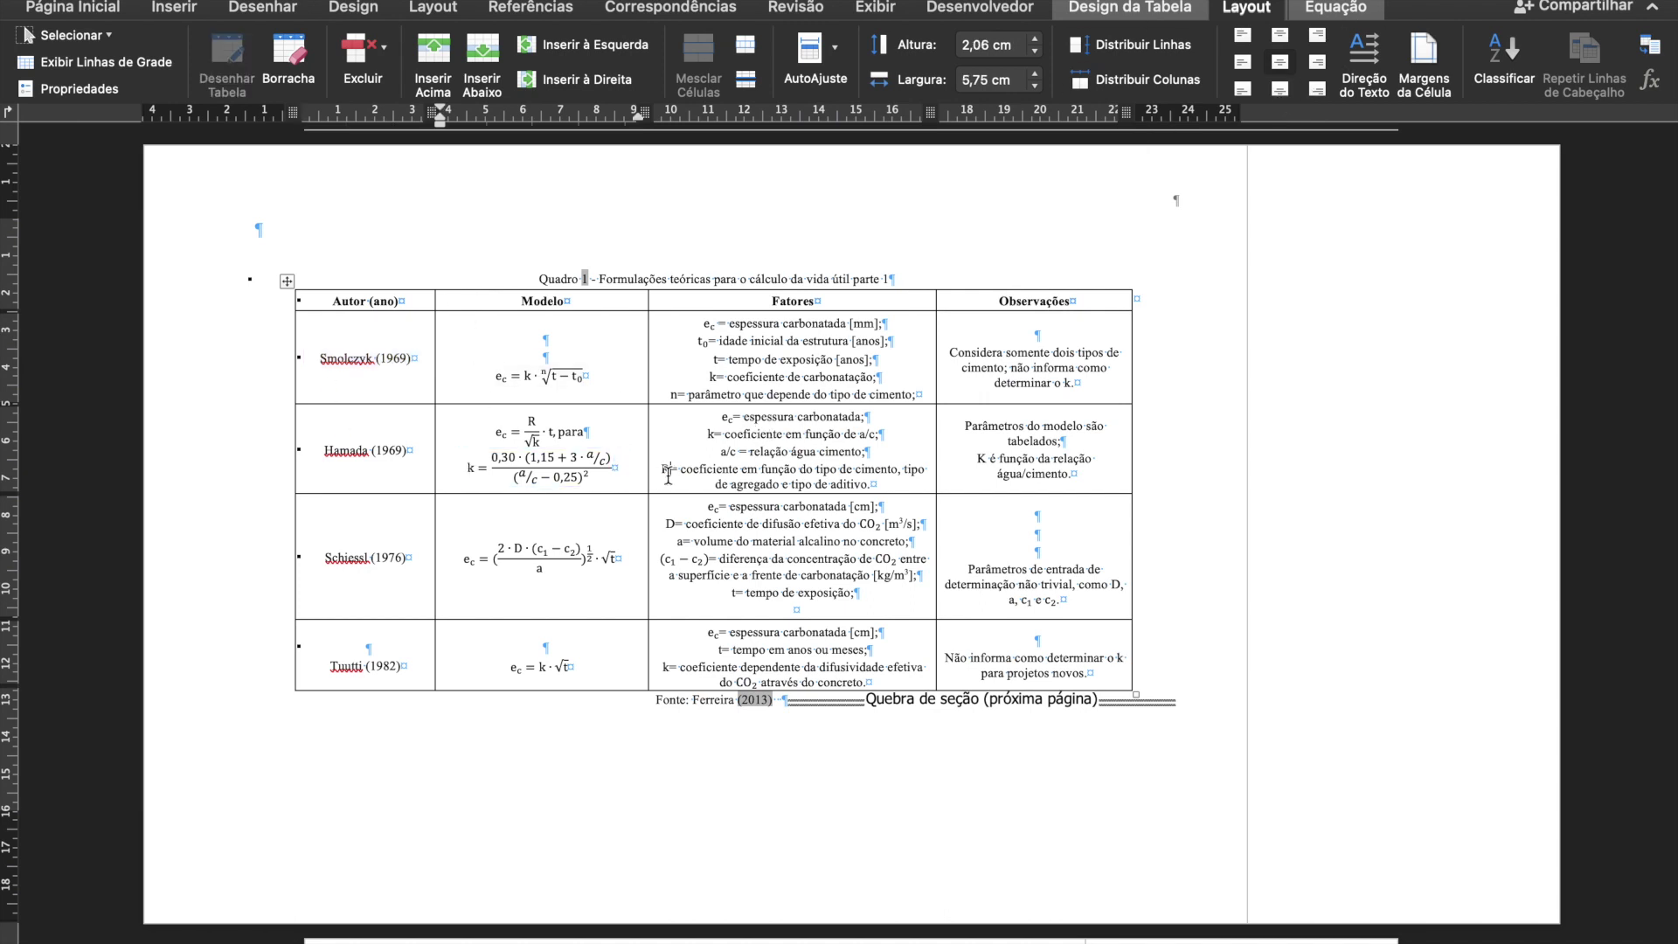
{"action": "scroll", "coordinate": [942, 476], "scroll_direction": "up", "scroll_amount": 2}
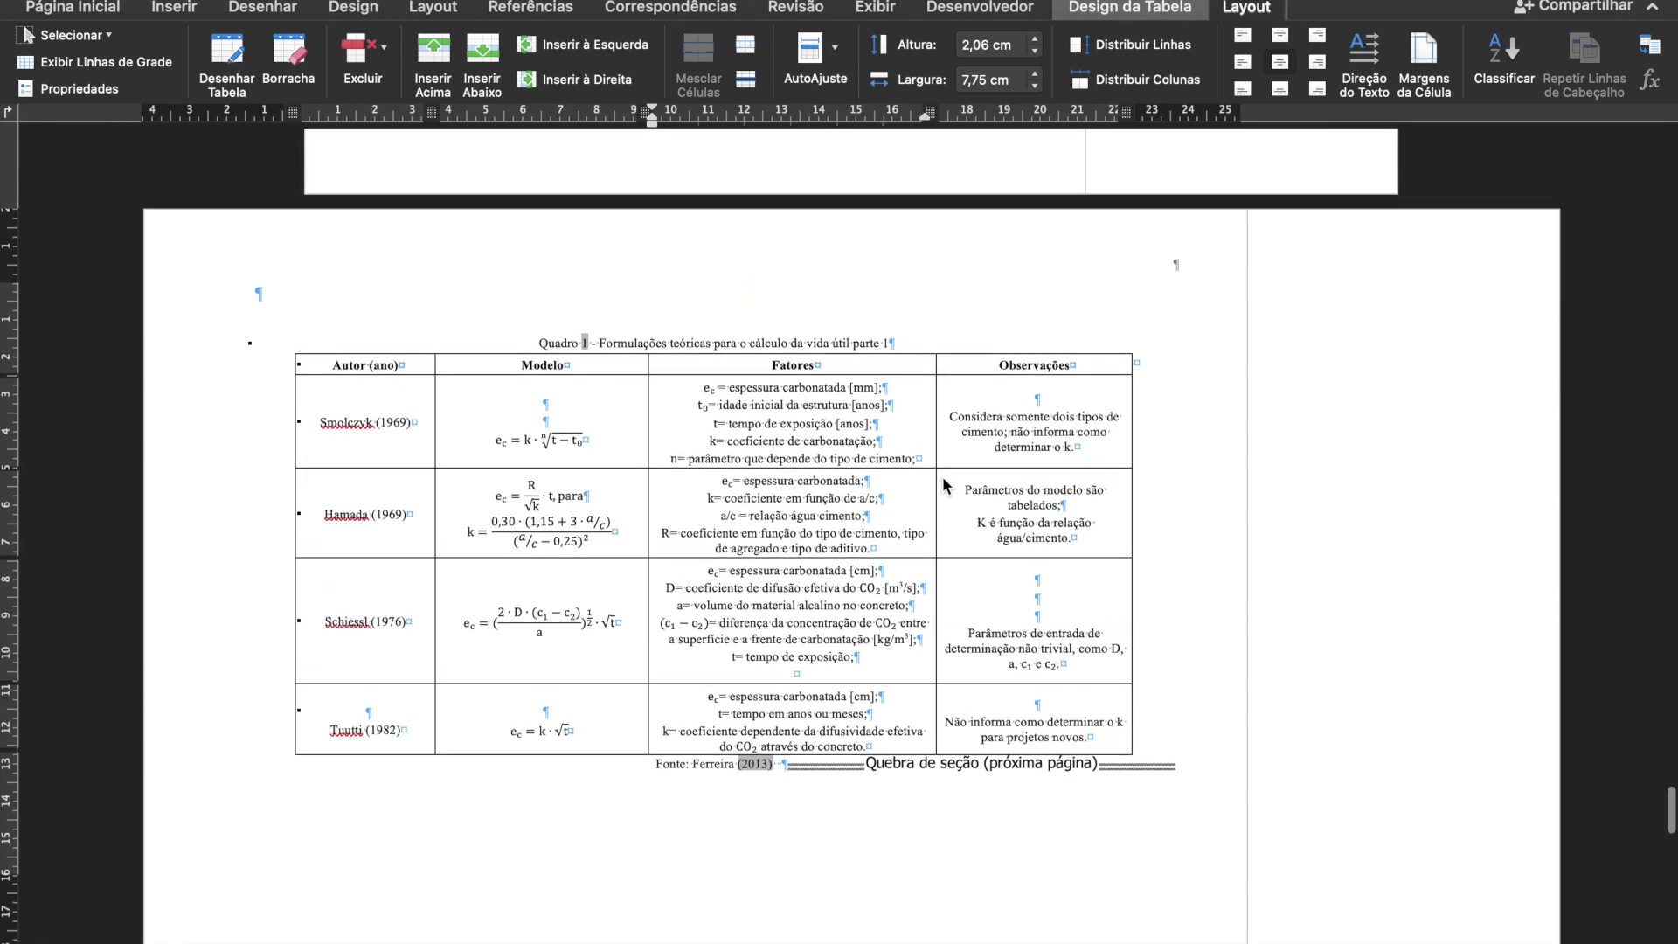
{"action": "scroll", "coordinate": [942, 476], "scroll_direction": "up", "scroll_amount": 10}
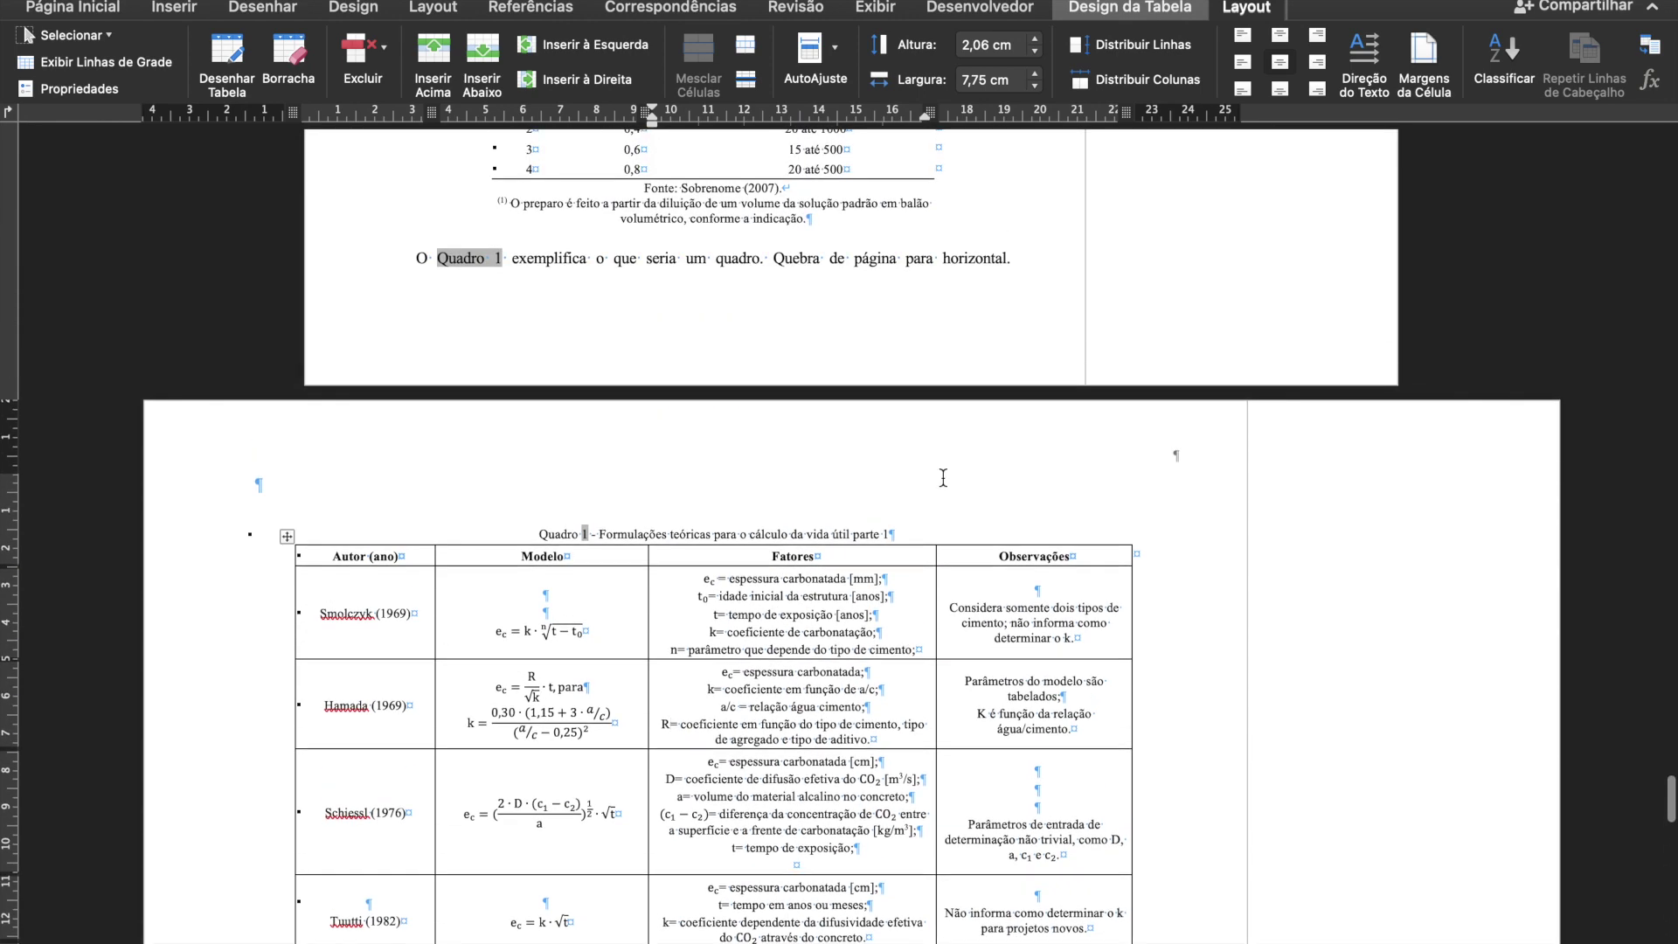
{"action": "scroll", "coordinate": [942, 477], "scroll_direction": "down", "scroll_amount": 20}
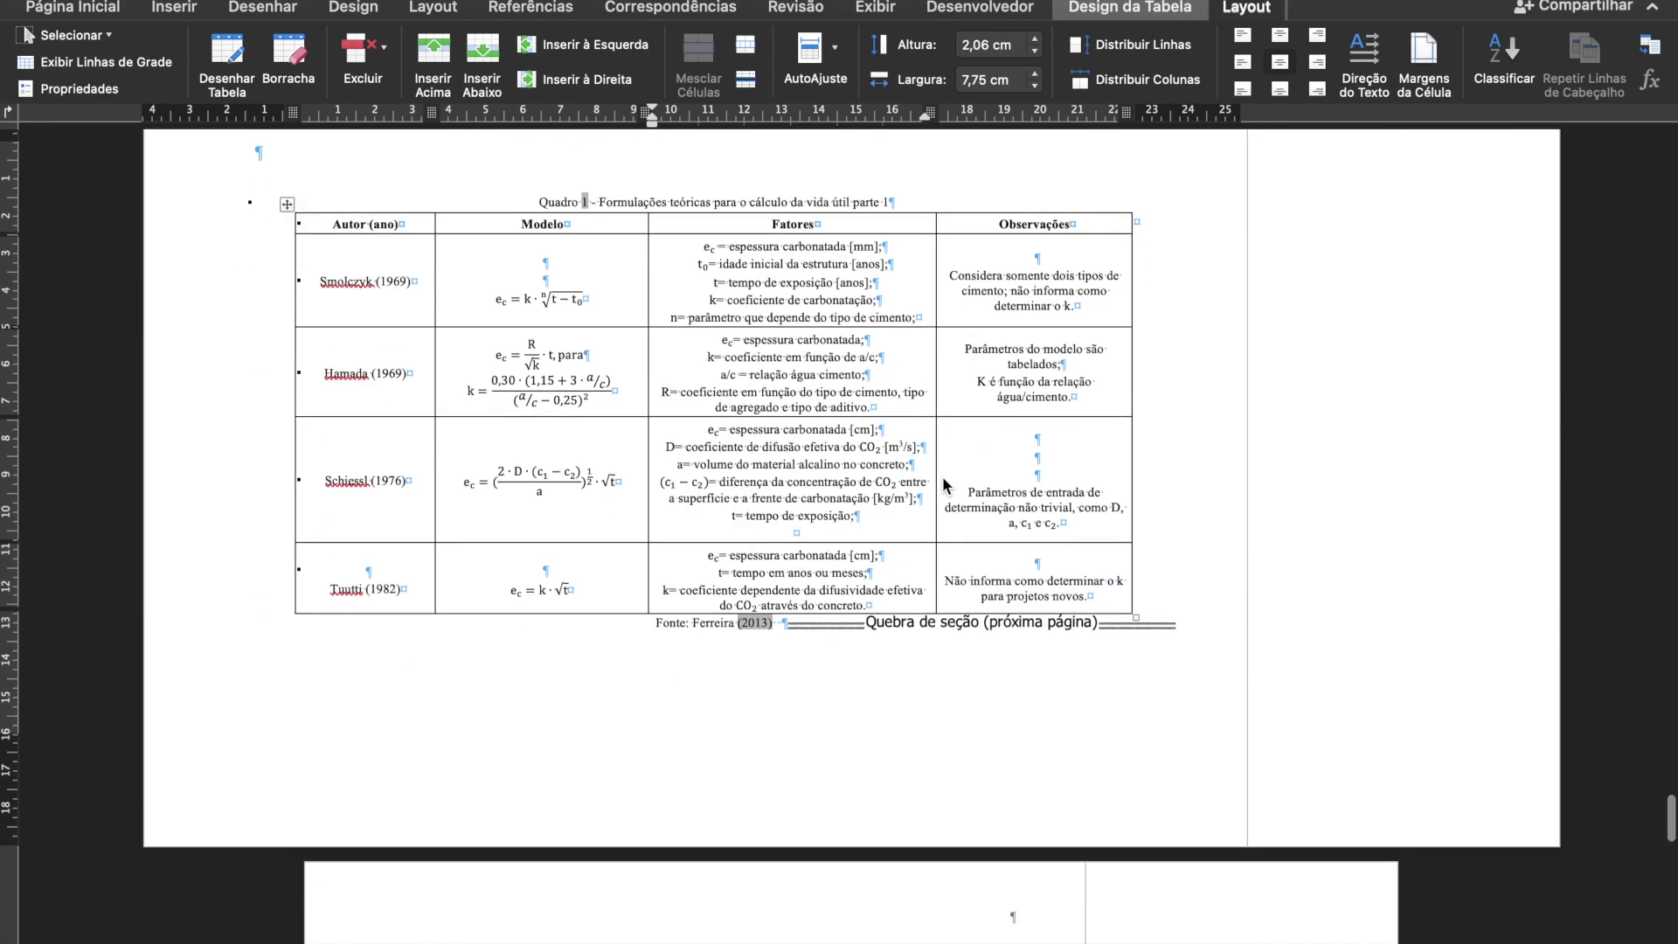
{"action": "scroll", "coordinate": [943, 478], "scroll_direction": "down", "scroll_amount": 1}
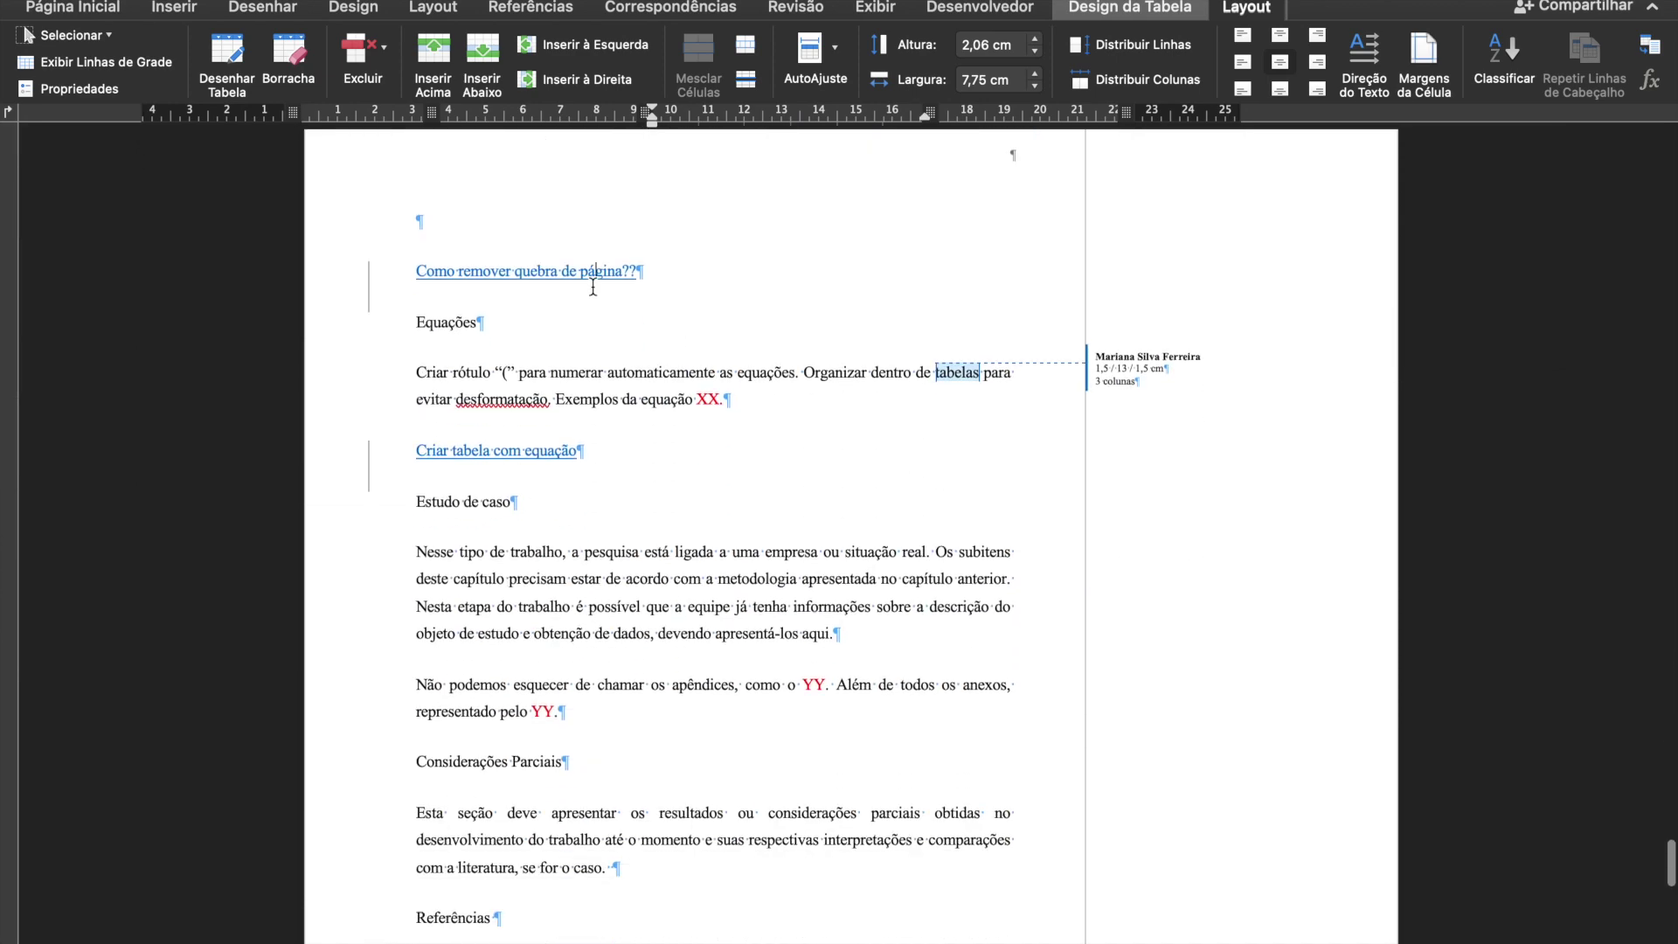
{"action": "left_click", "coordinate": [592, 287]}
{"action": "left_click", "coordinate": [659, 271]}
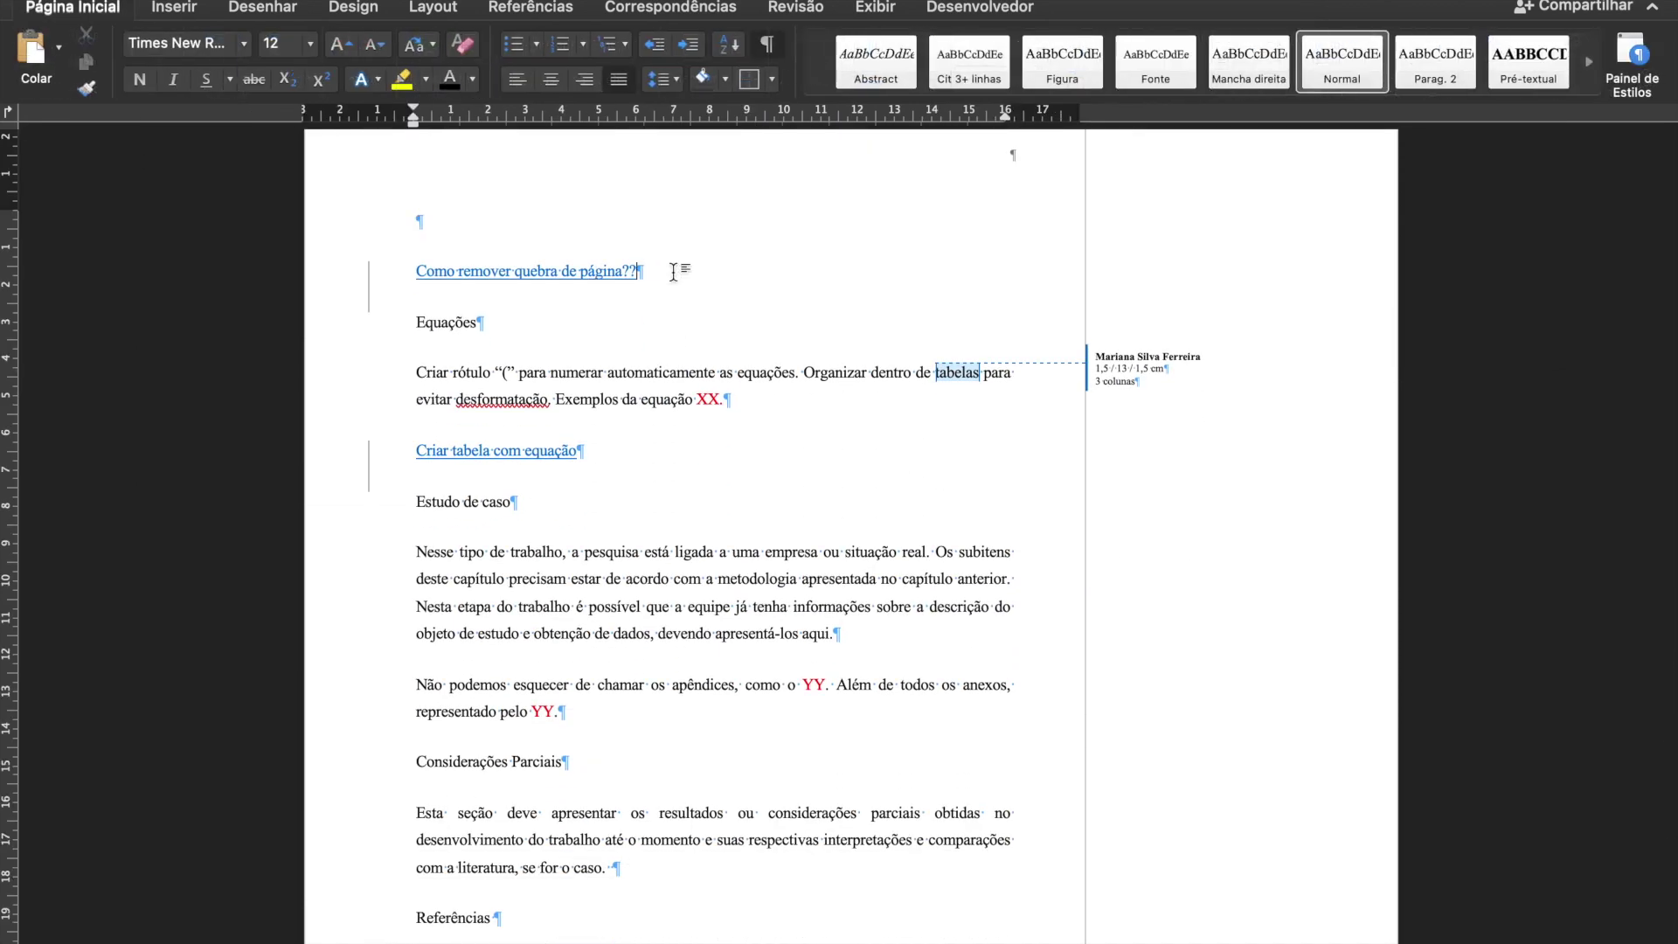
{"action": "left_click", "coordinate": [446, 8]}
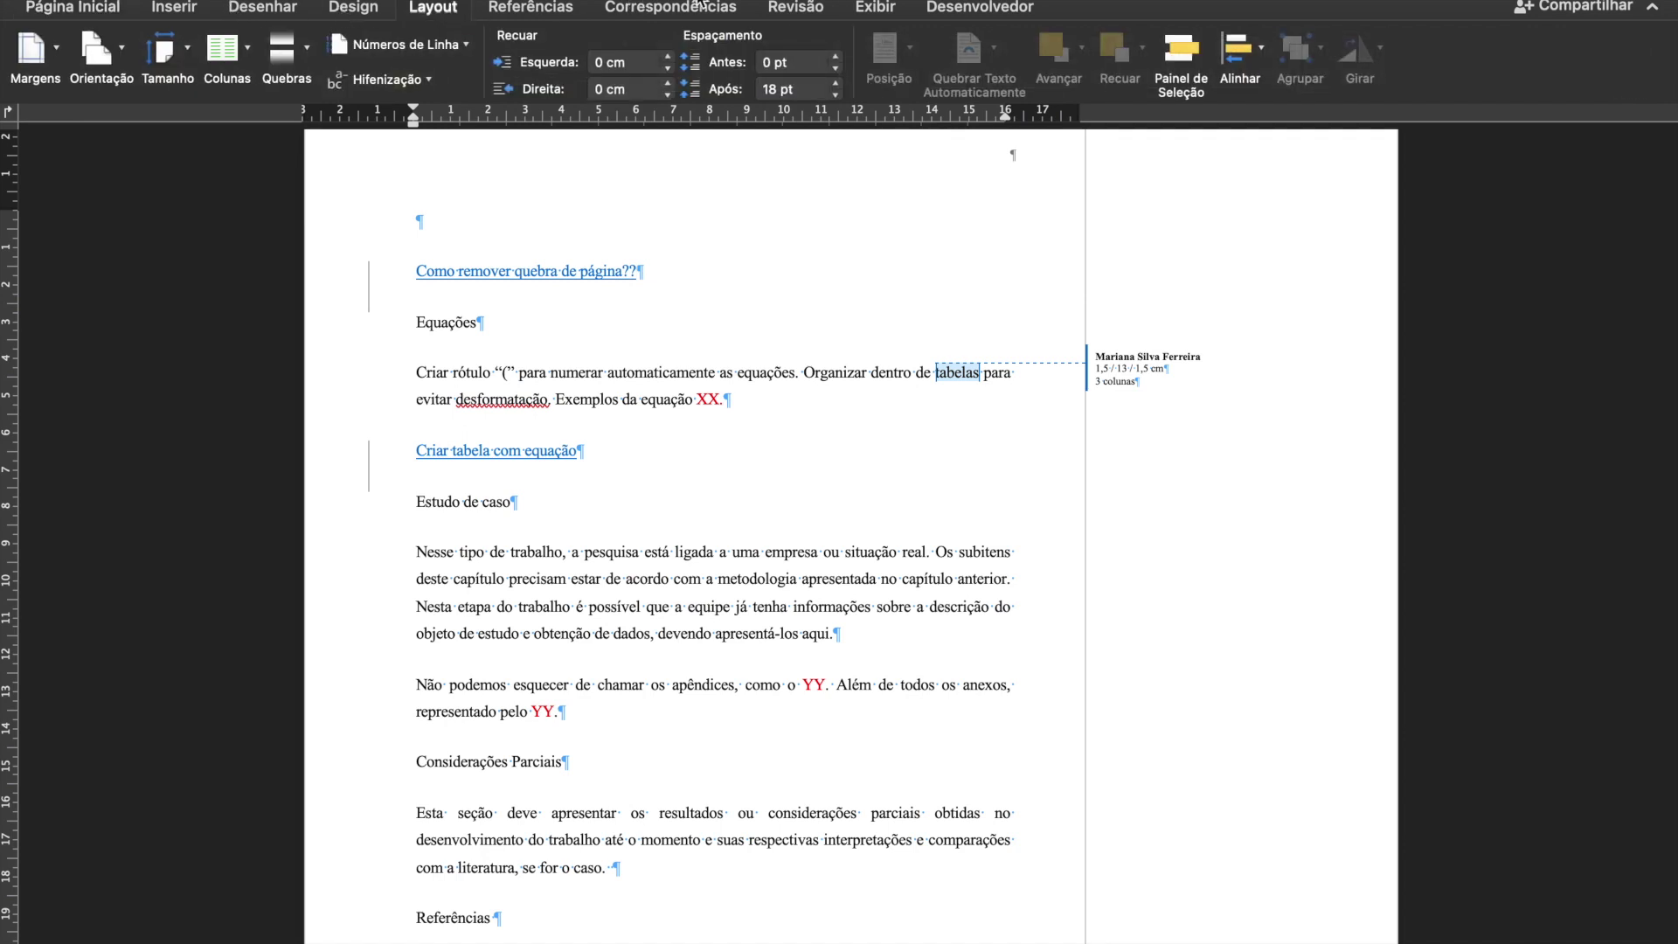
{"action": "left_click", "coordinate": [878, 7]}
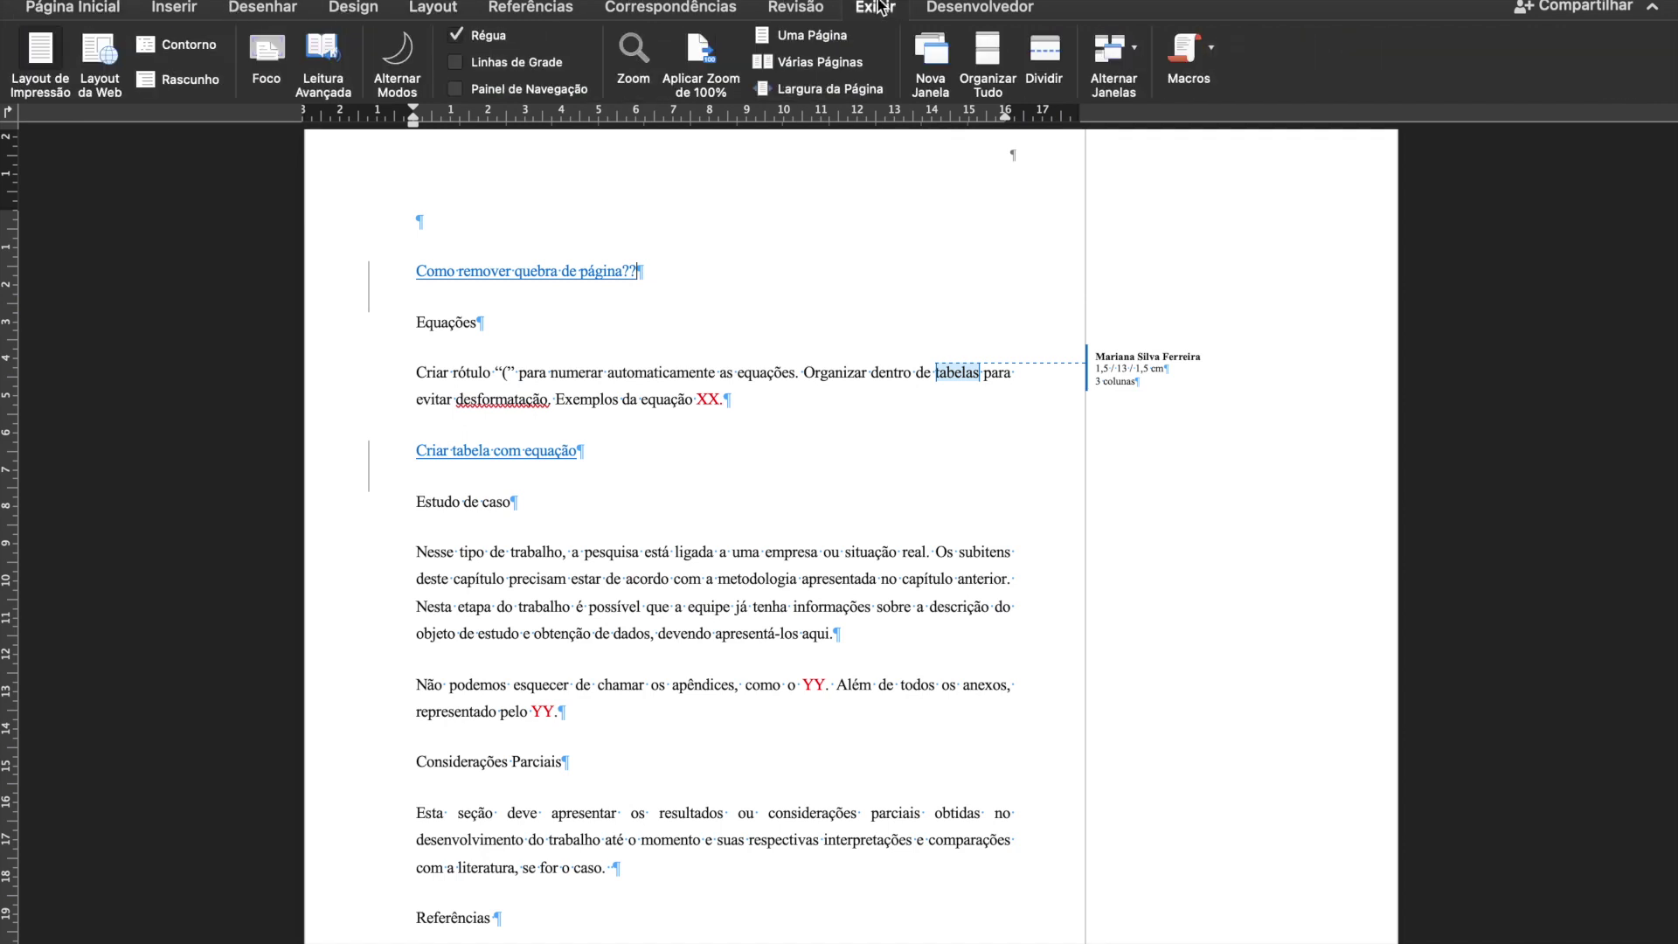
{"action": "left_click", "coordinate": [189, 82]}
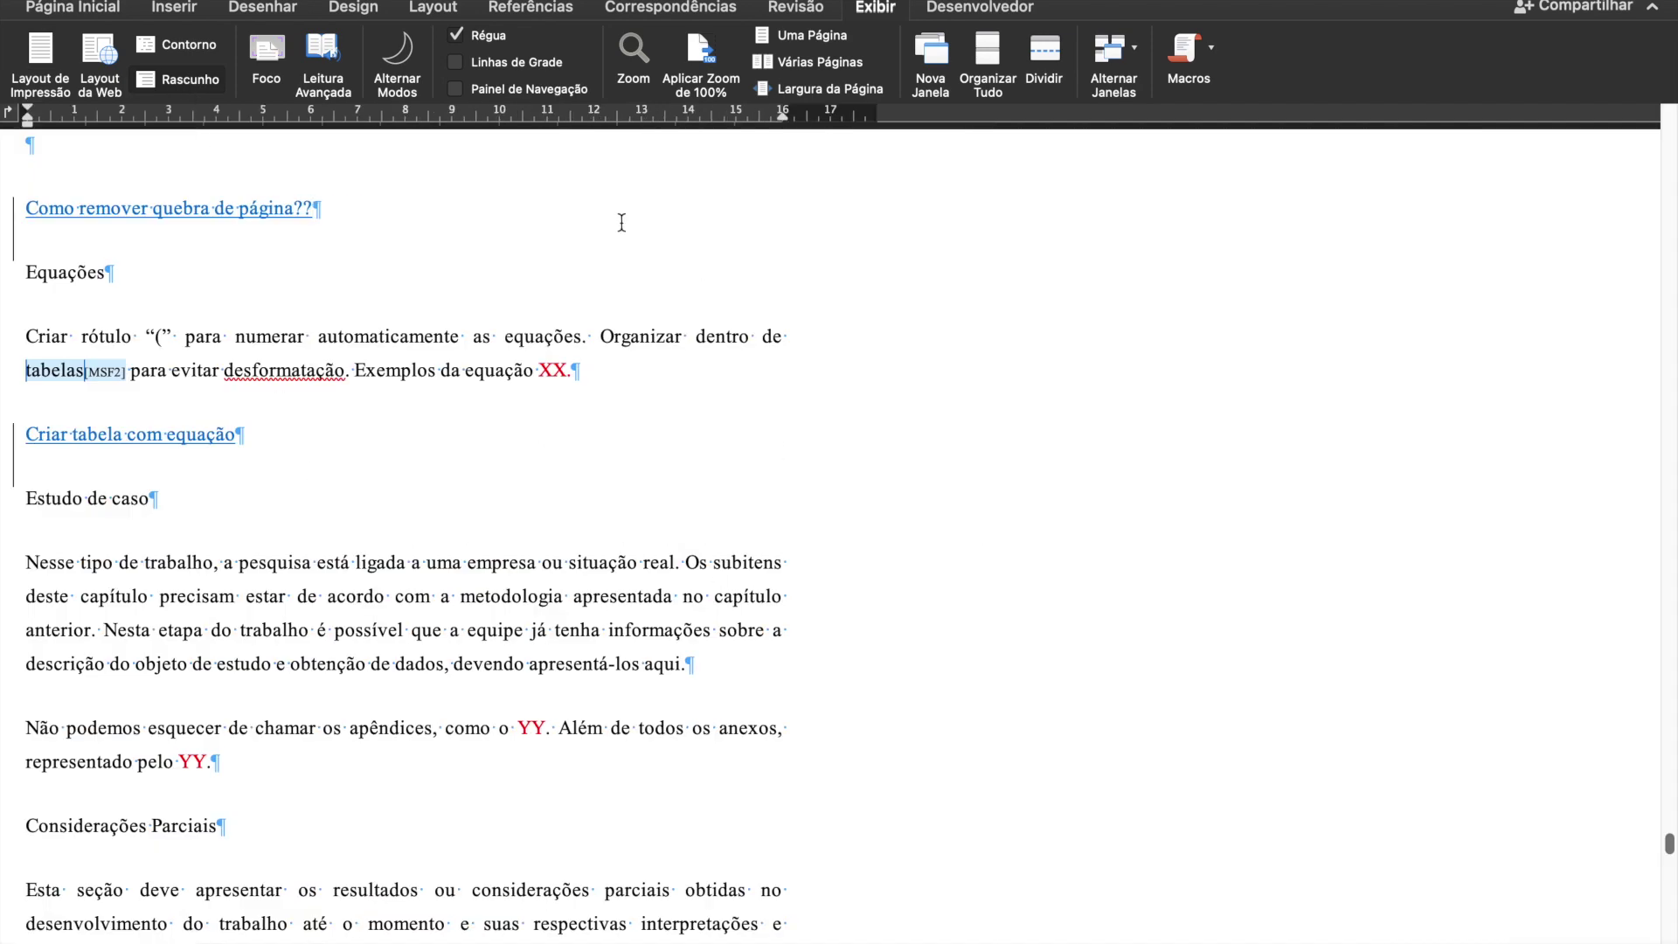
Delete the next-page section break below the Quadro 1 source line and return to print layout view.
{"action": "scroll", "coordinate": [364, 665], "scroll_direction": "down", "scroll_amount": 2}
{"action": "scroll", "coordinate": [364, 666], "scroll_direction": "up", "scroll_amount": 3}
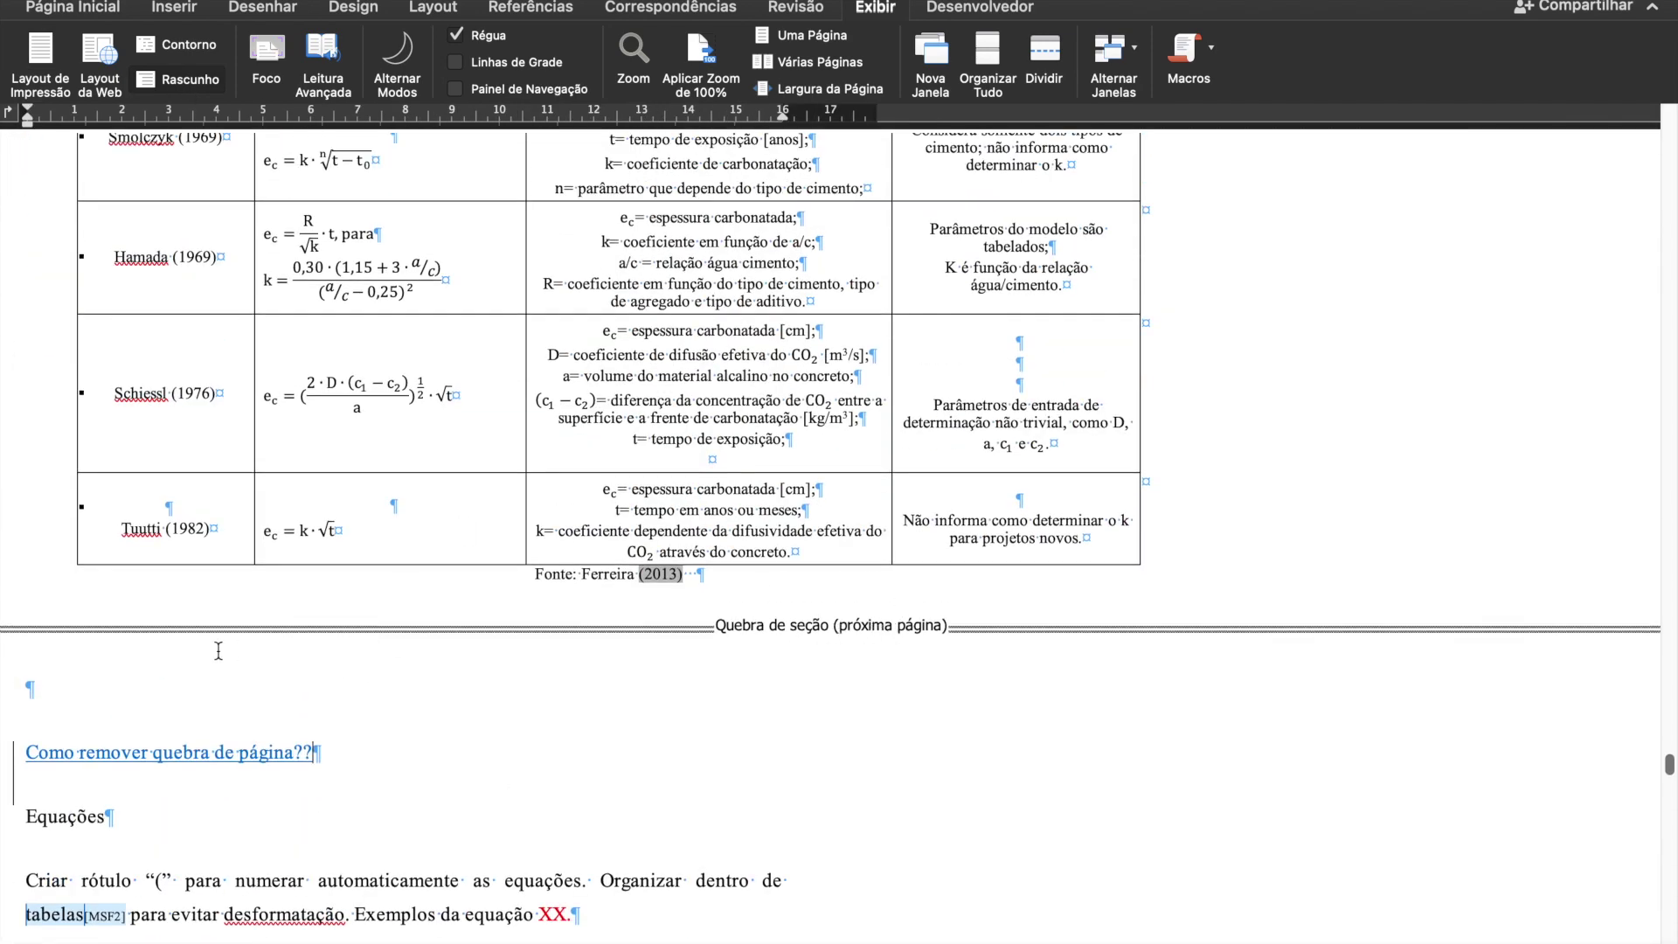
{"action": "left_click", "coordinate": [69, 626]}
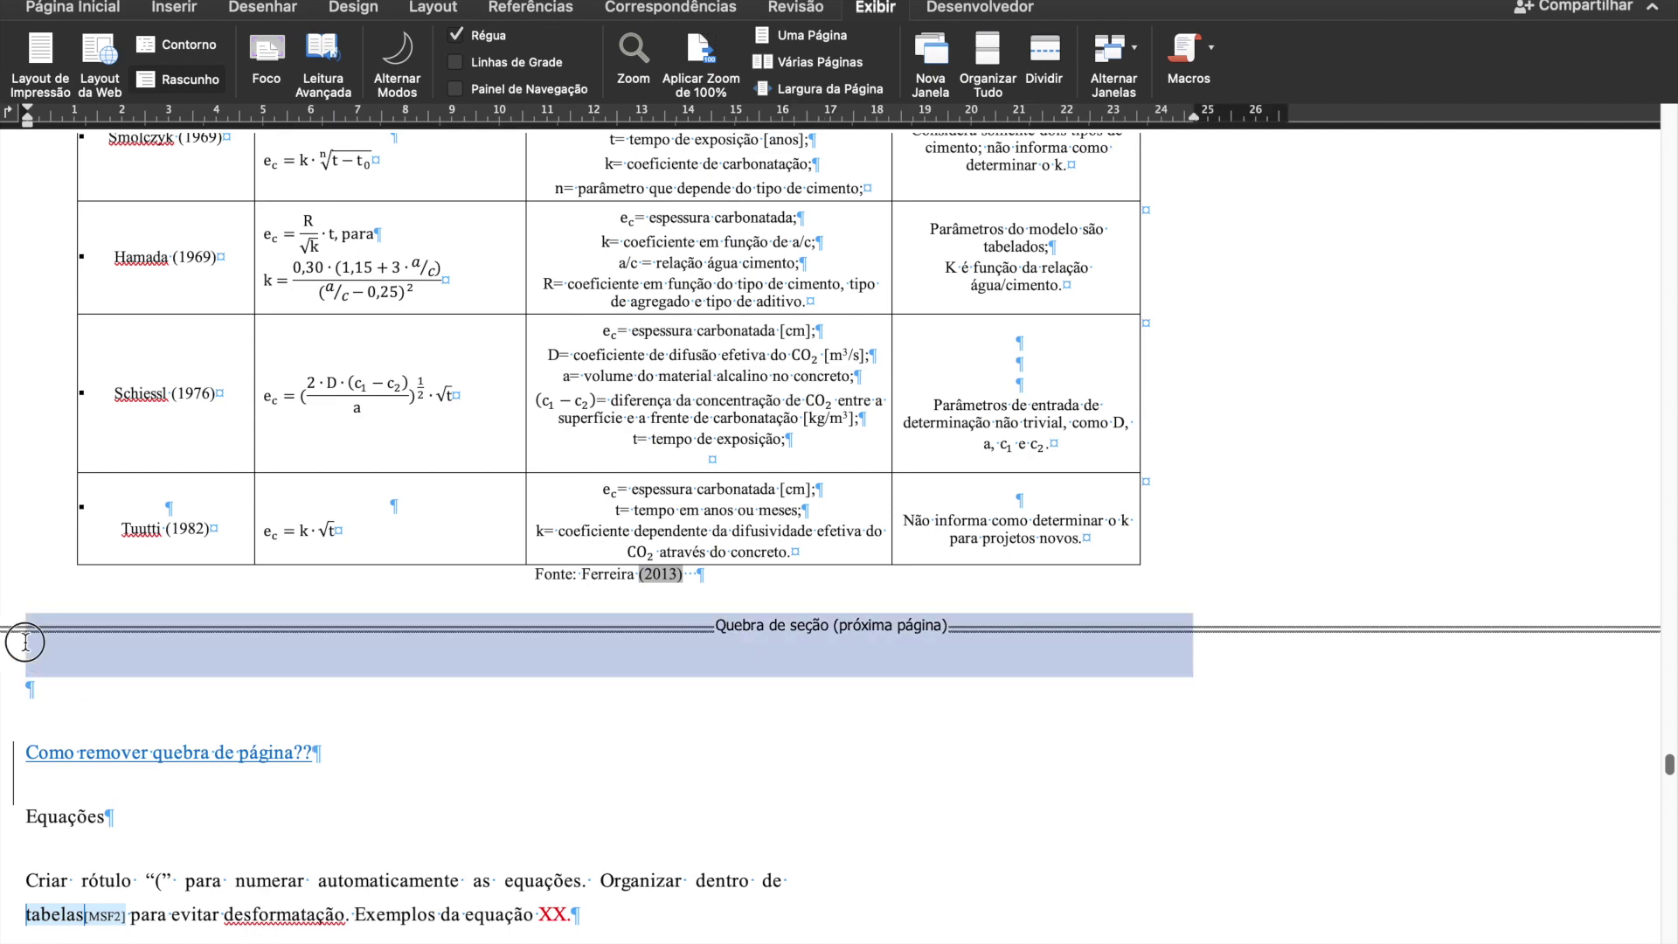
{"action": "key", "text": "Delete"}
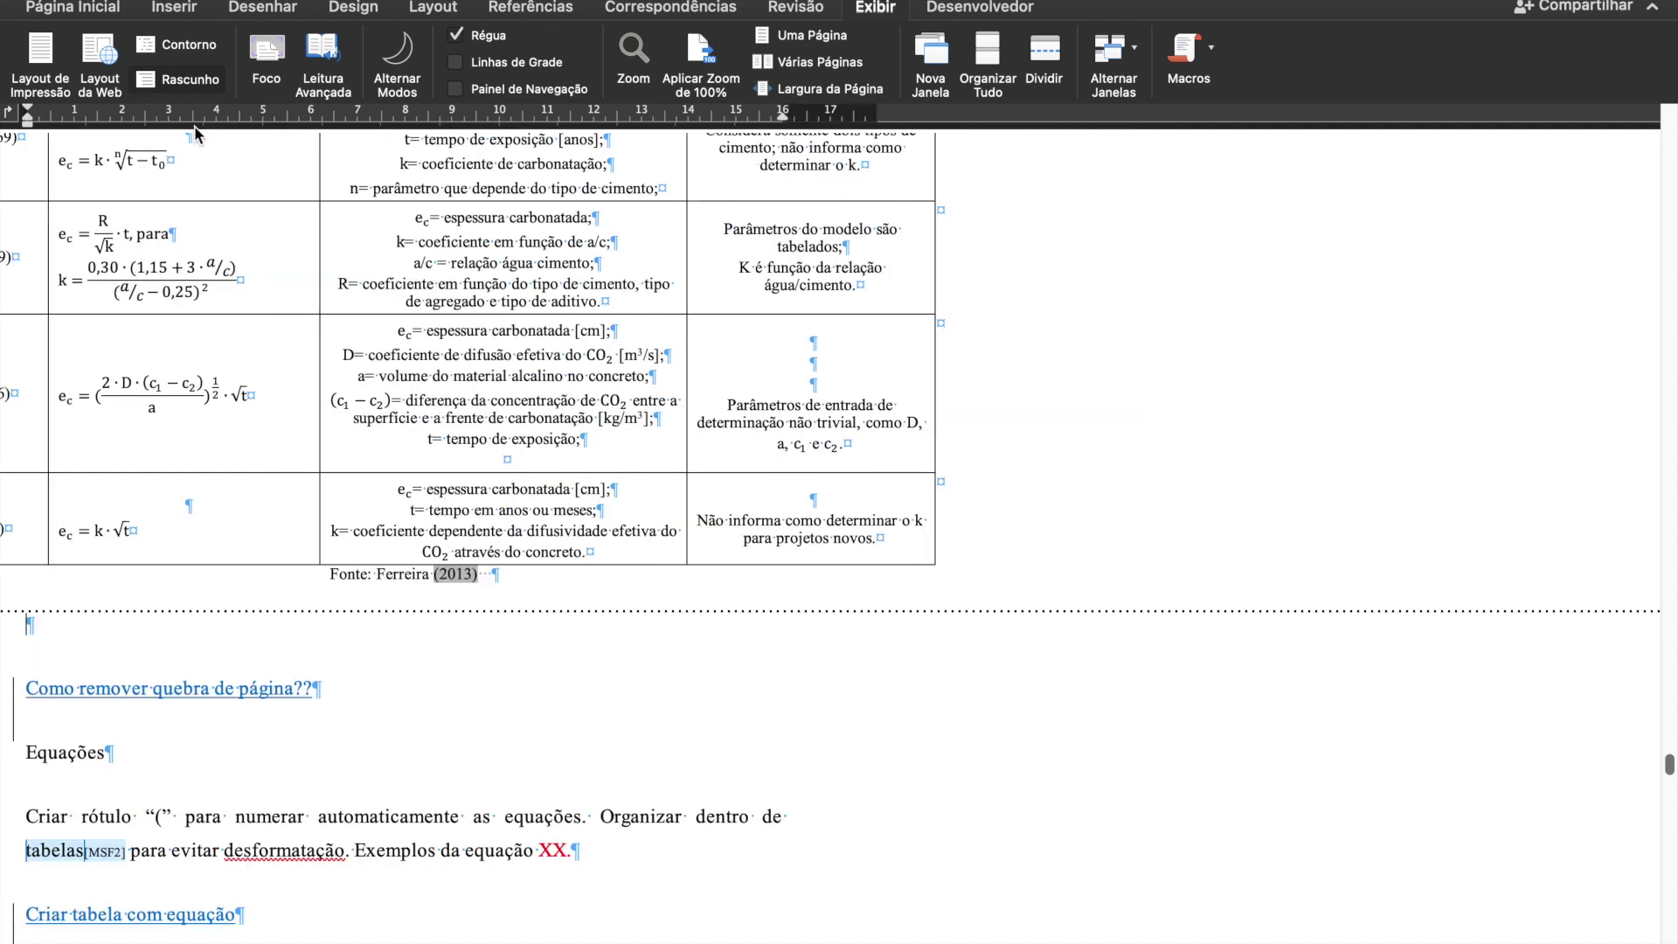
{"action": "left_click", "coordinate": [41, 64]}
Check the orientation of the Quadro 1 page and undo the deletion of the section break below it.
{"action": "scroll", "coordinate": [827, 405], "scroll_direction": "up", "scroll_amount": 15}
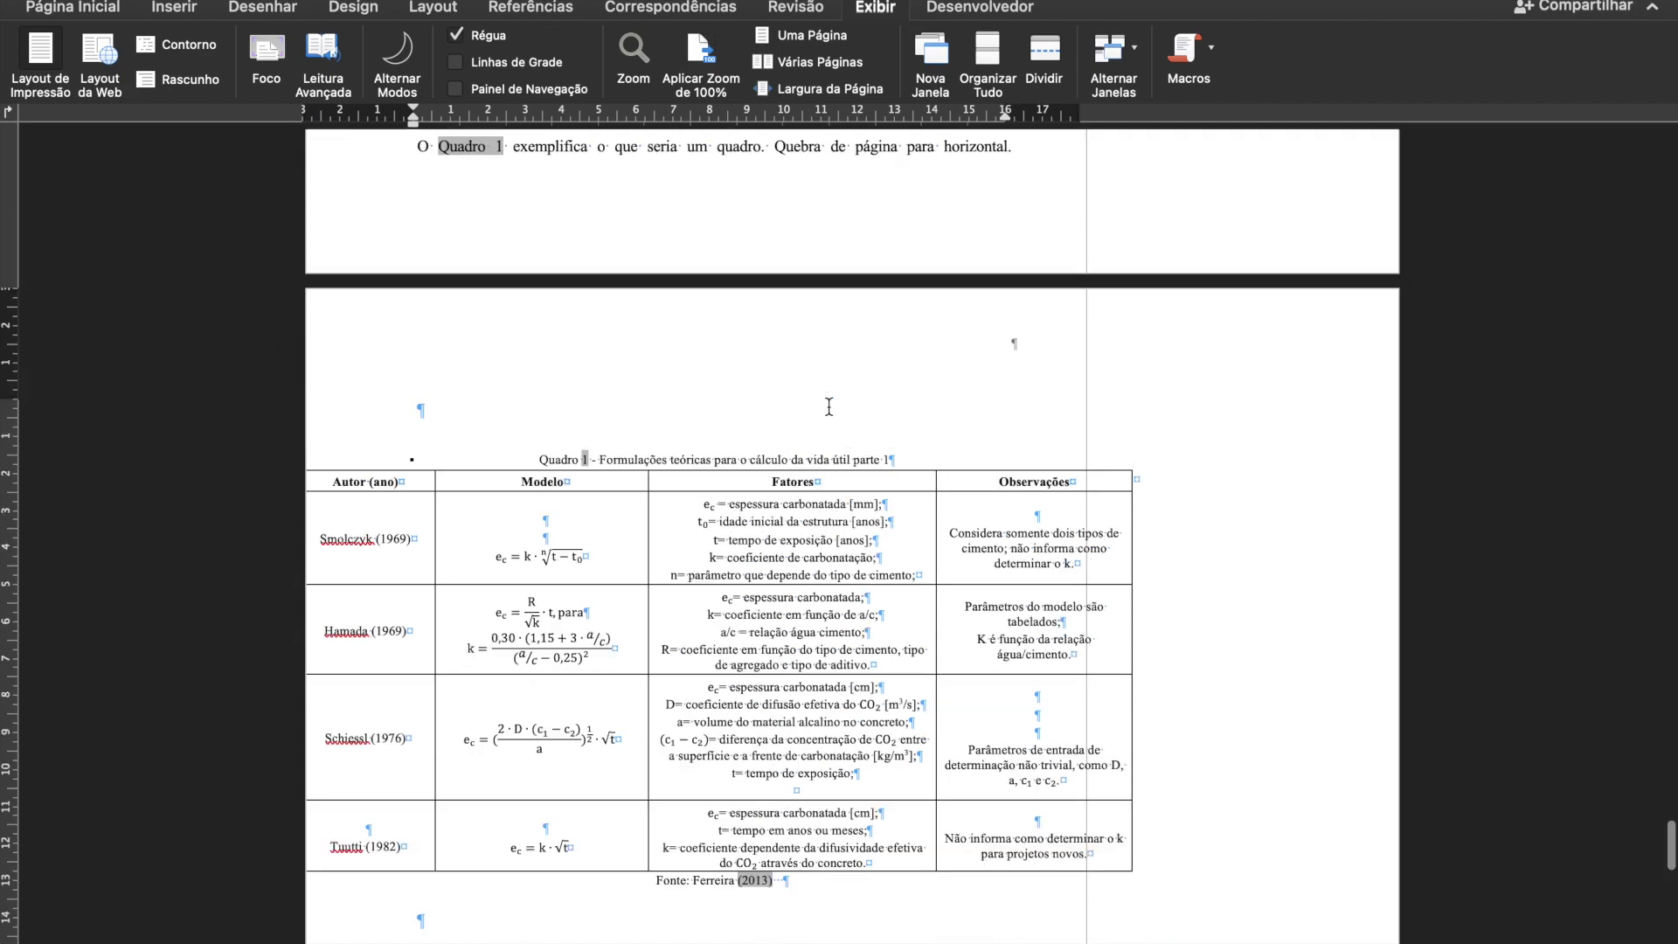
{"action": "scroll", "coordinate": [826, 405], "scroll_direction": "down", "scroll_amount": 20}
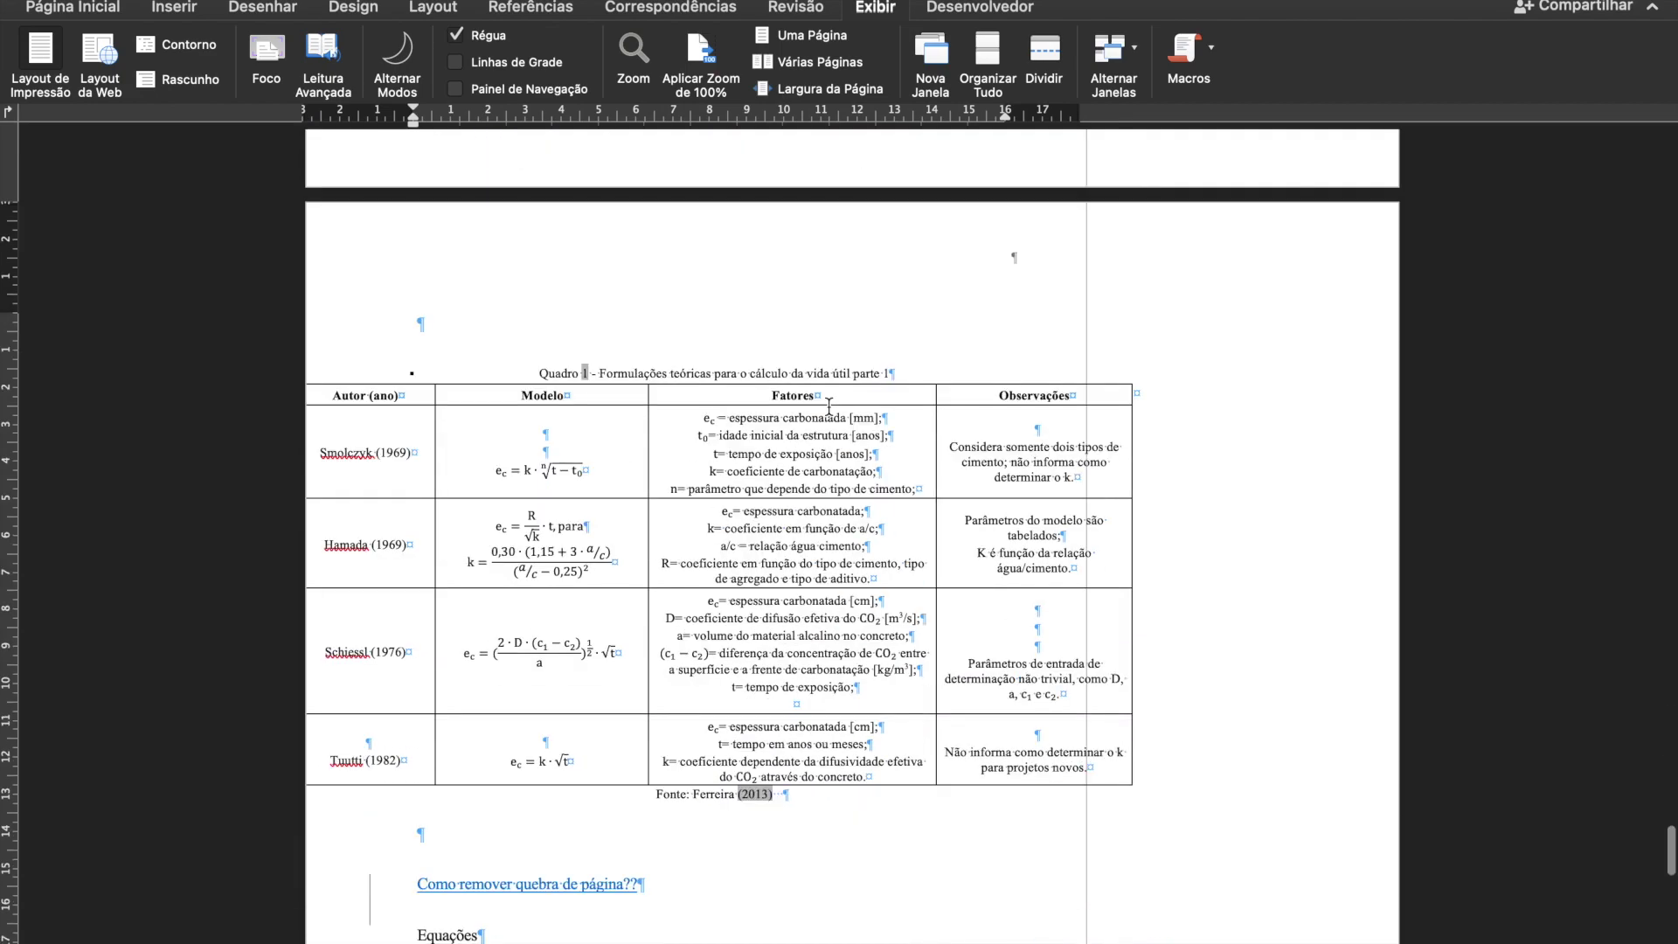
{"action": "scroll", "coordinate": [829, 408], "scroll_direction": "up", "scroll_amount": 20}
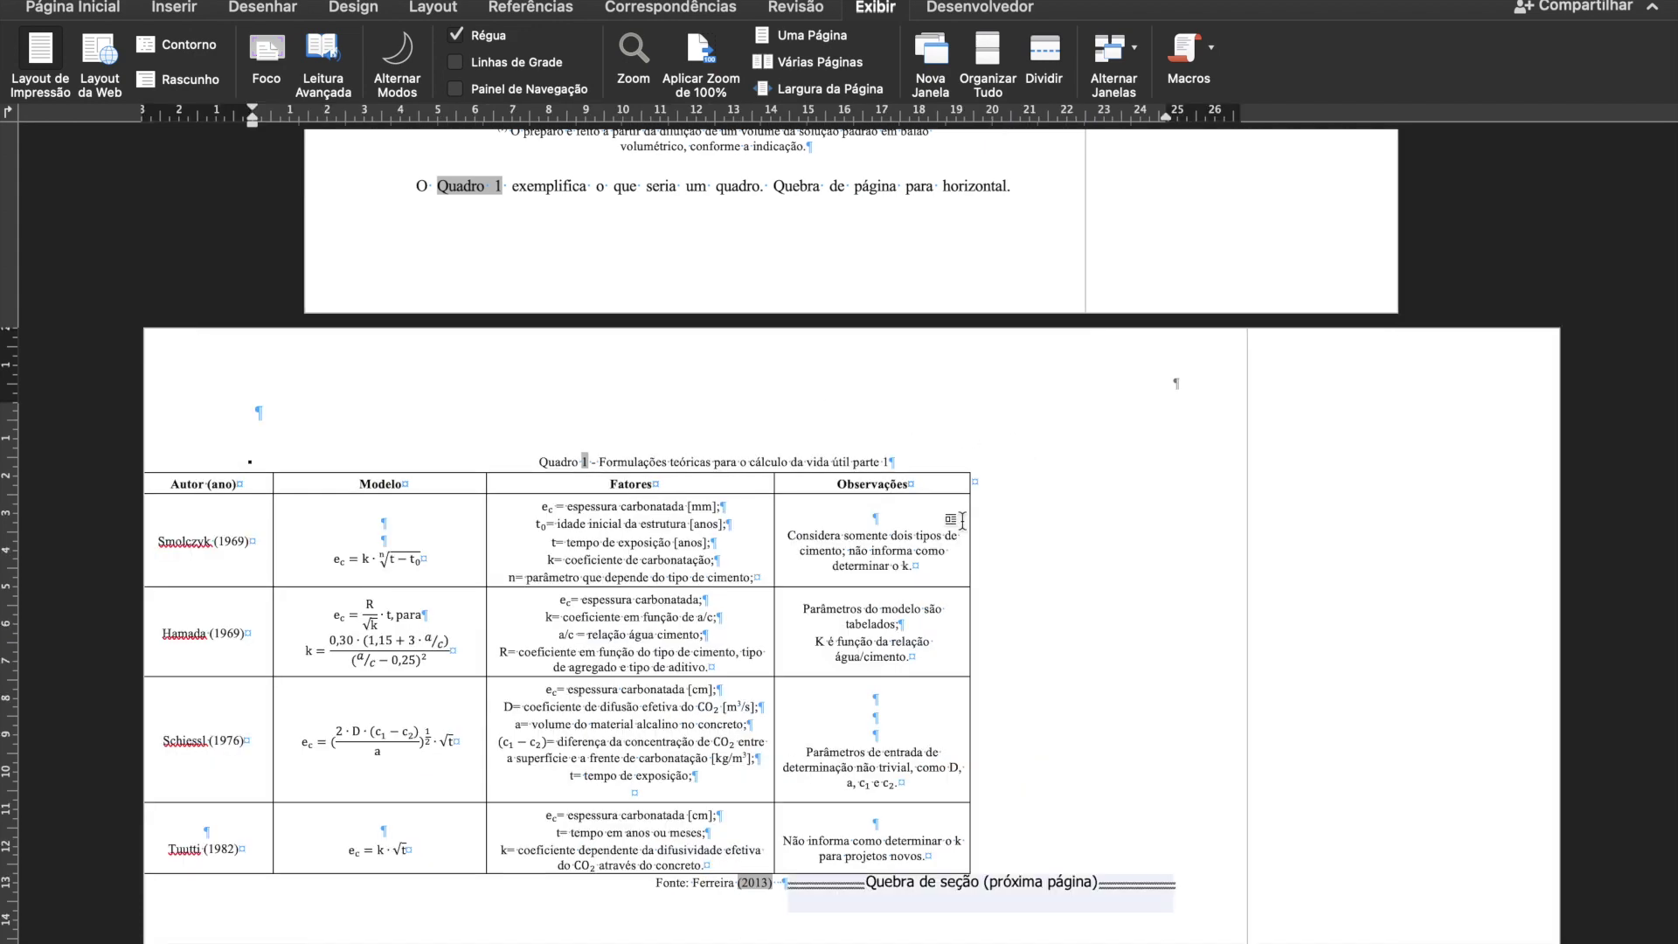
{"action": "scroll", "coordinate": [847, 644], "scroll_direction": "down", "scroll_amount": 1}
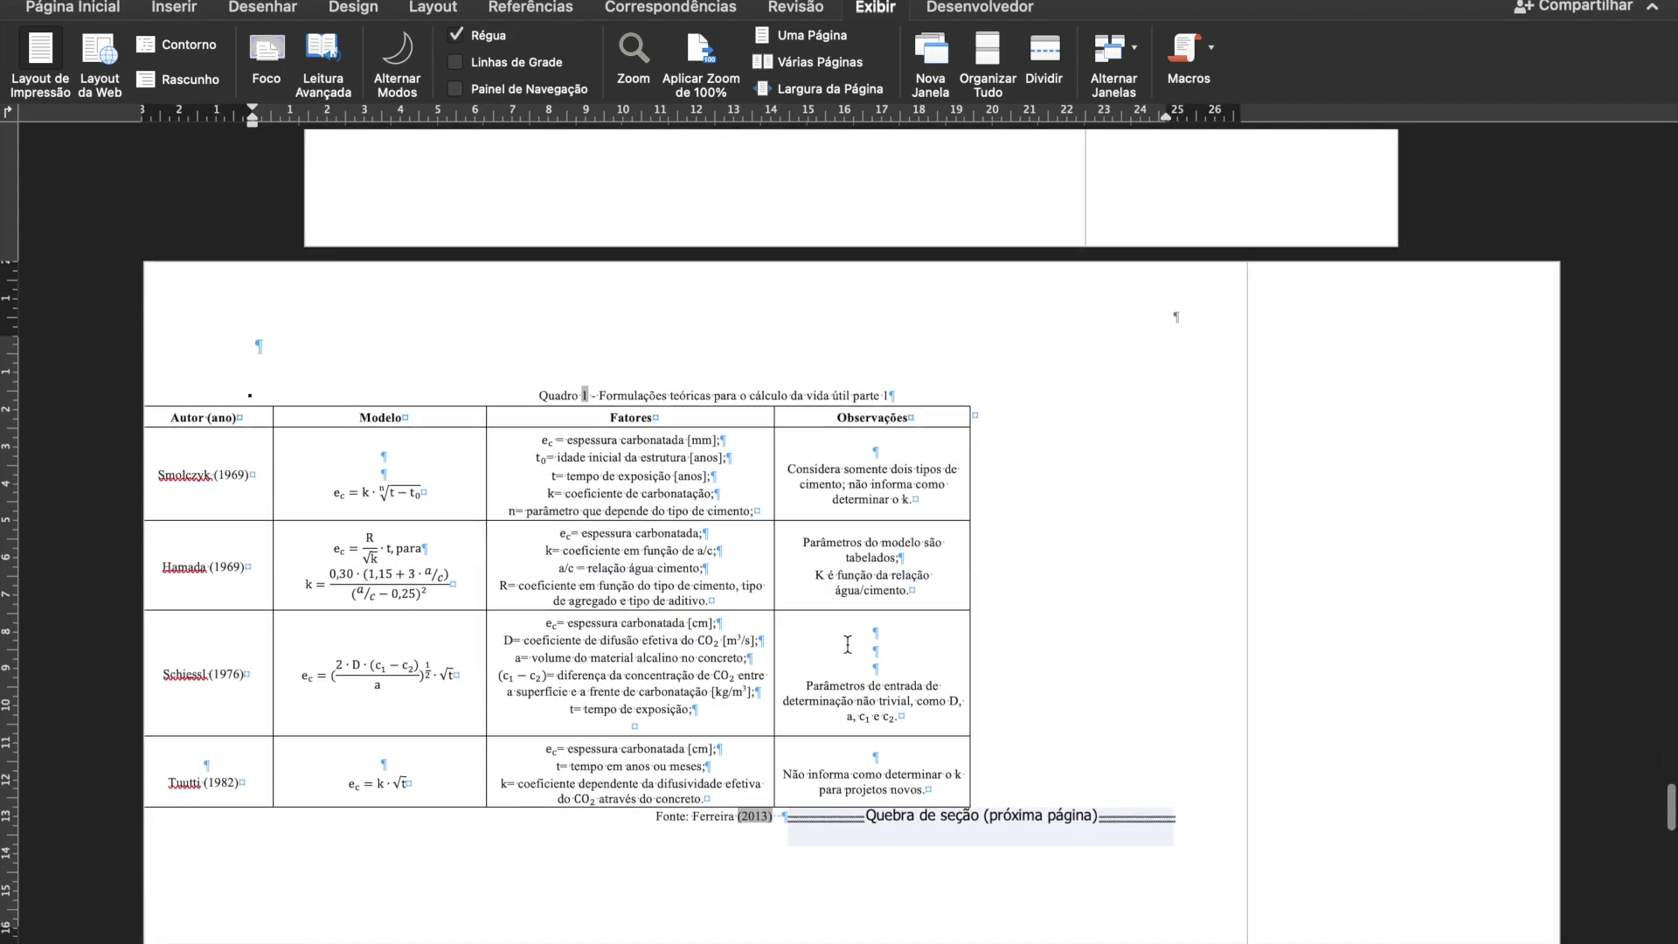
{"action": "scroll", "coordinate": [847, 644], "scroll_direction": "down", "scroll_amount": 4}
{"action": "scroll", "coordinate": [1071, 641], "scroll_direction": "down", "scroll_amount": 1}
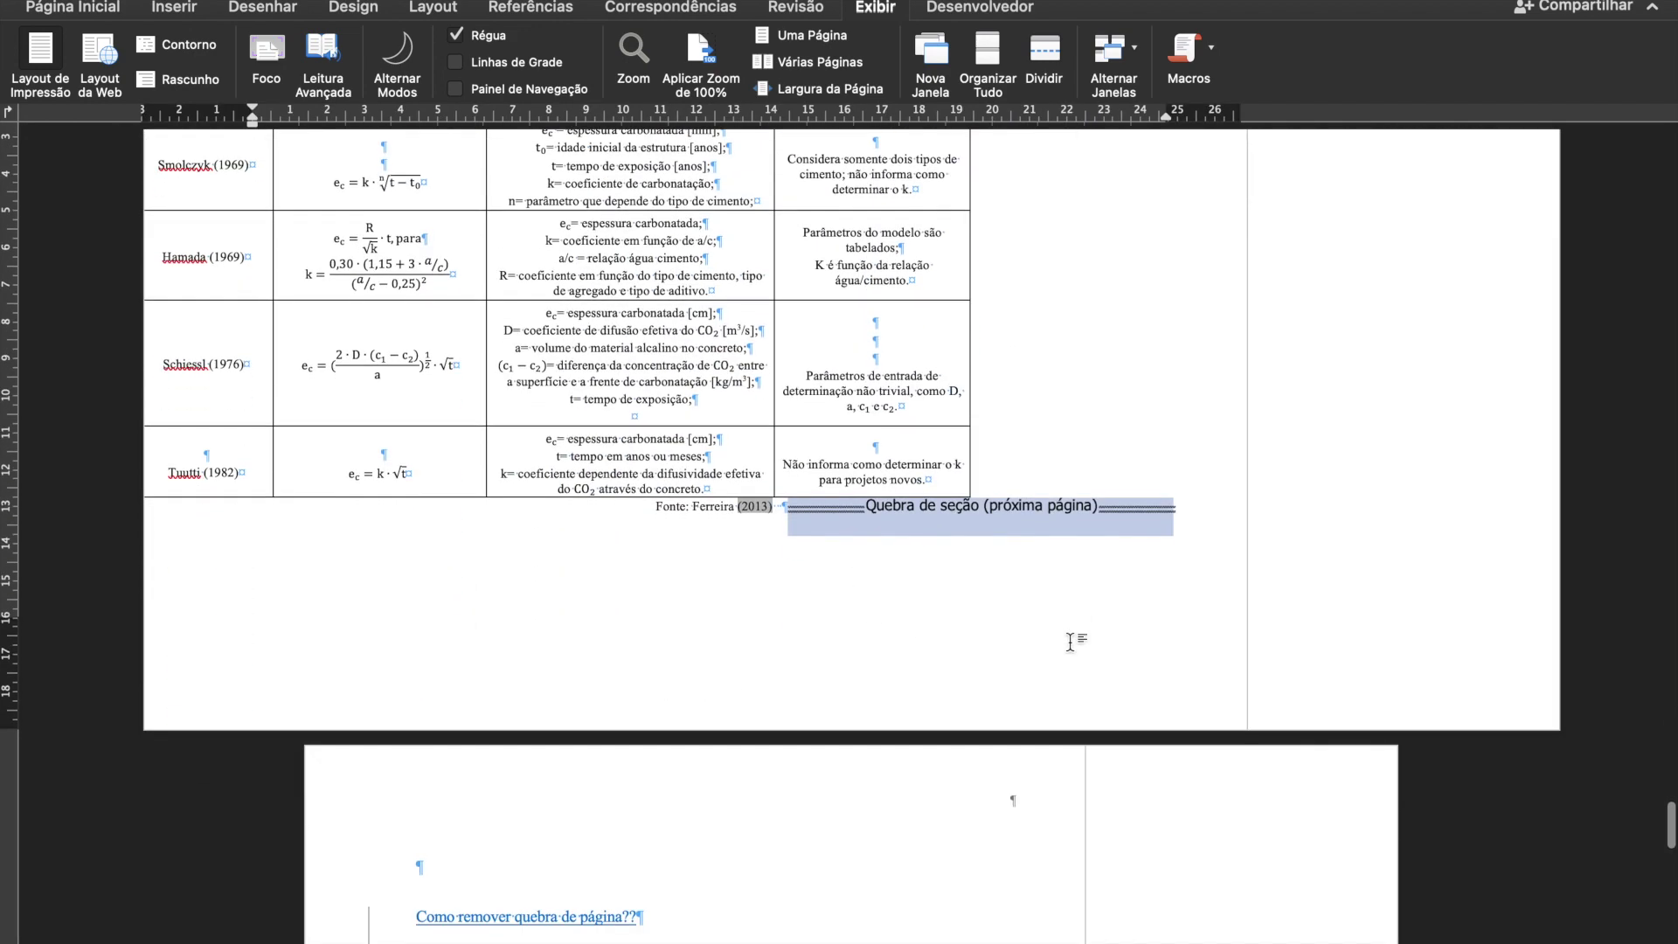
{"action": "left_click", "coordinate": [911, 594]}
{"action": "scroll", "coordinate": [962, 564], "scroll_direction": "down", "scroll_amount": 2}
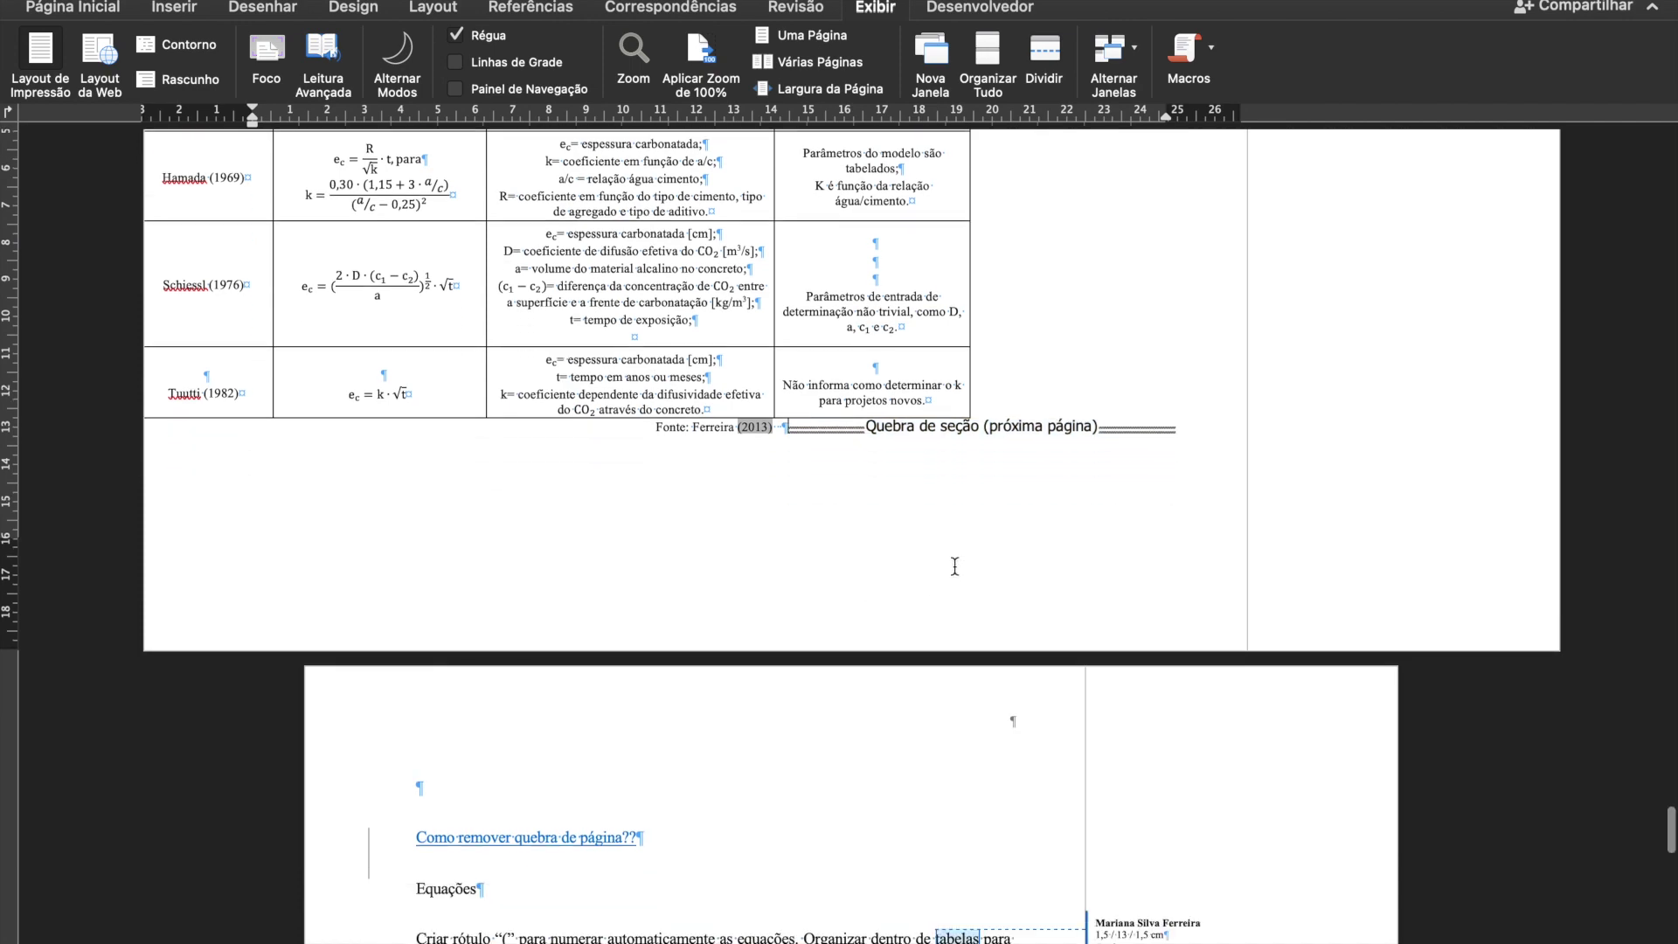
{"action": "scroll", "coordinate": [955, 567], "scroll_direction": "down", "scroll_amount": 3}
{"action": "scroll", "coordinate": [899, 562], "scroll_direction": "up", "scroll_amount": 1}
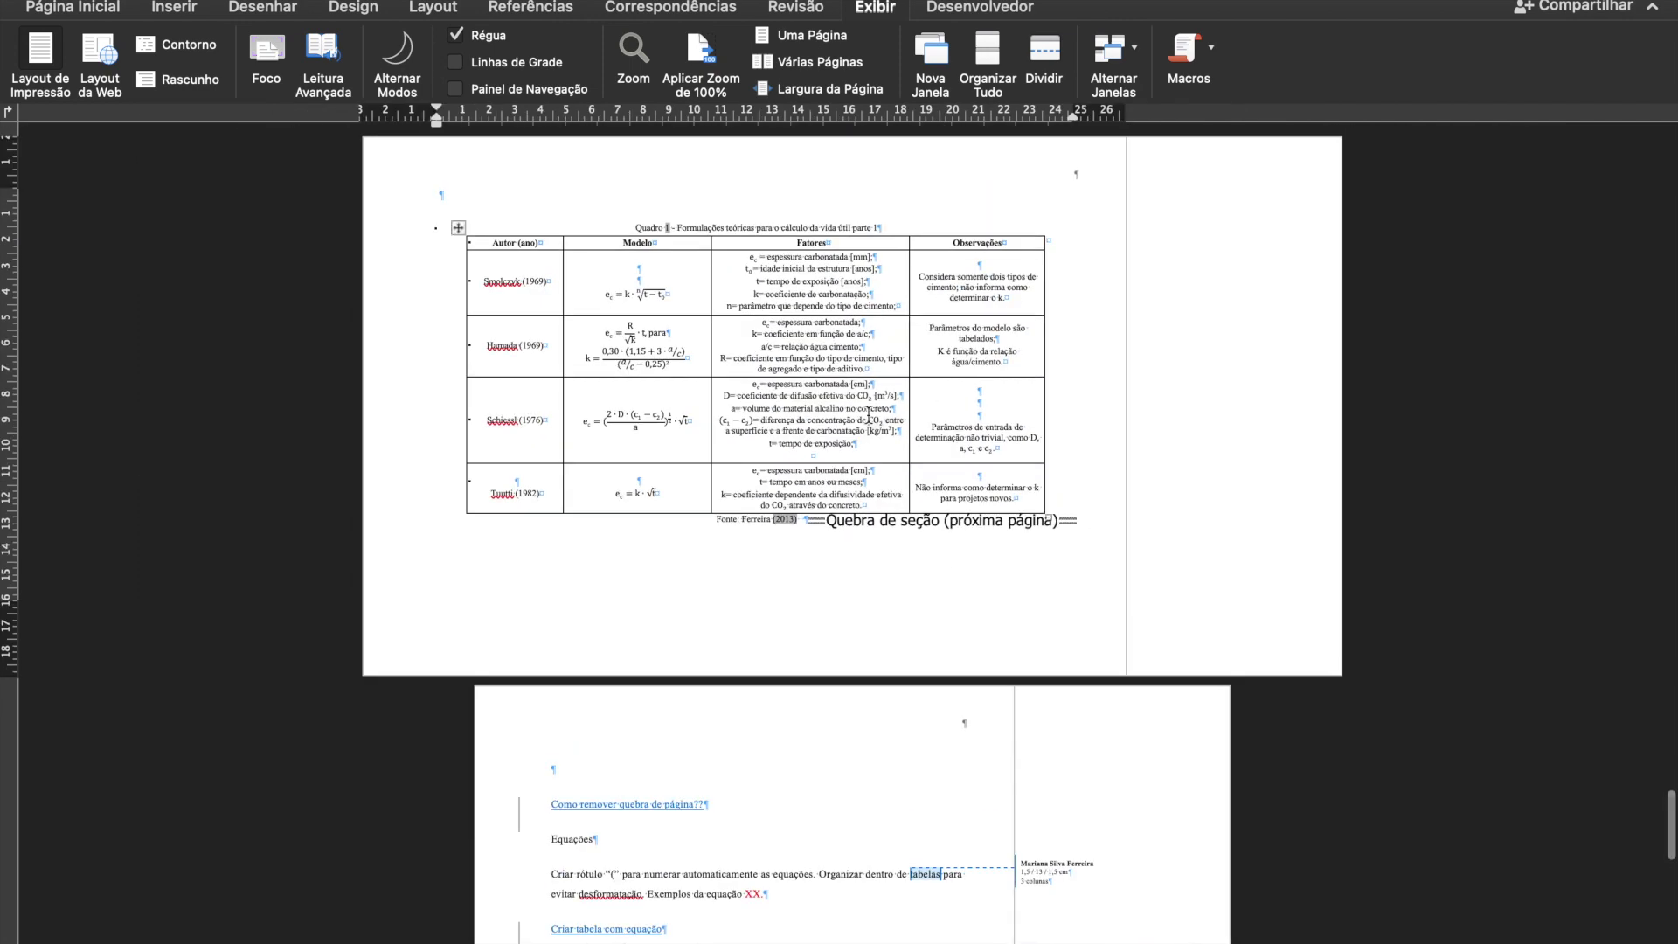
Review the landscape Quadro 1 page and the portrait page that follows its section break.
{"action": "left_click", "coordinate": [869, 416]}
{"action": "scroll", "coordinate": [869, 417], "scroll_direction": "up", "scroll_amount": 3}
{"action": "scroll", "coordinate": [861, 524], "scroll_direction": "down", "scroll_amount": 1}
{"action": "scroll", "coordinate": [856, 566], "scroll_direction": "down", "scroll_amount": 4}
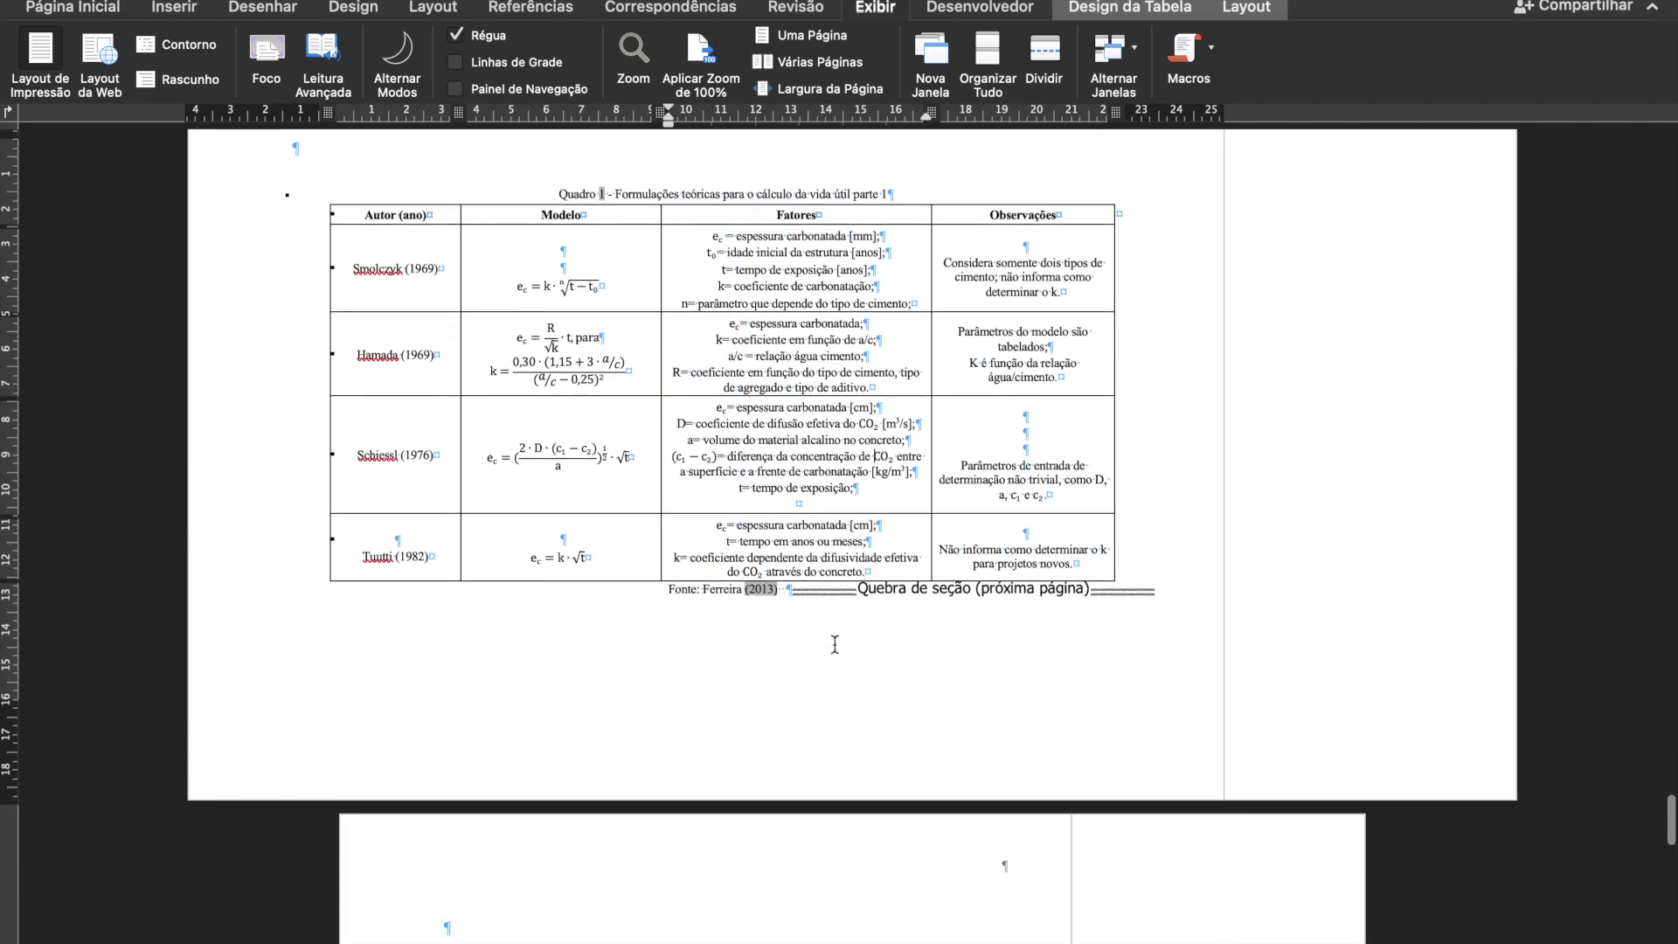
{"action": "scroll", "coordinate": [835, 644], "scroll_direction": "down", "scroll_amount": 10}
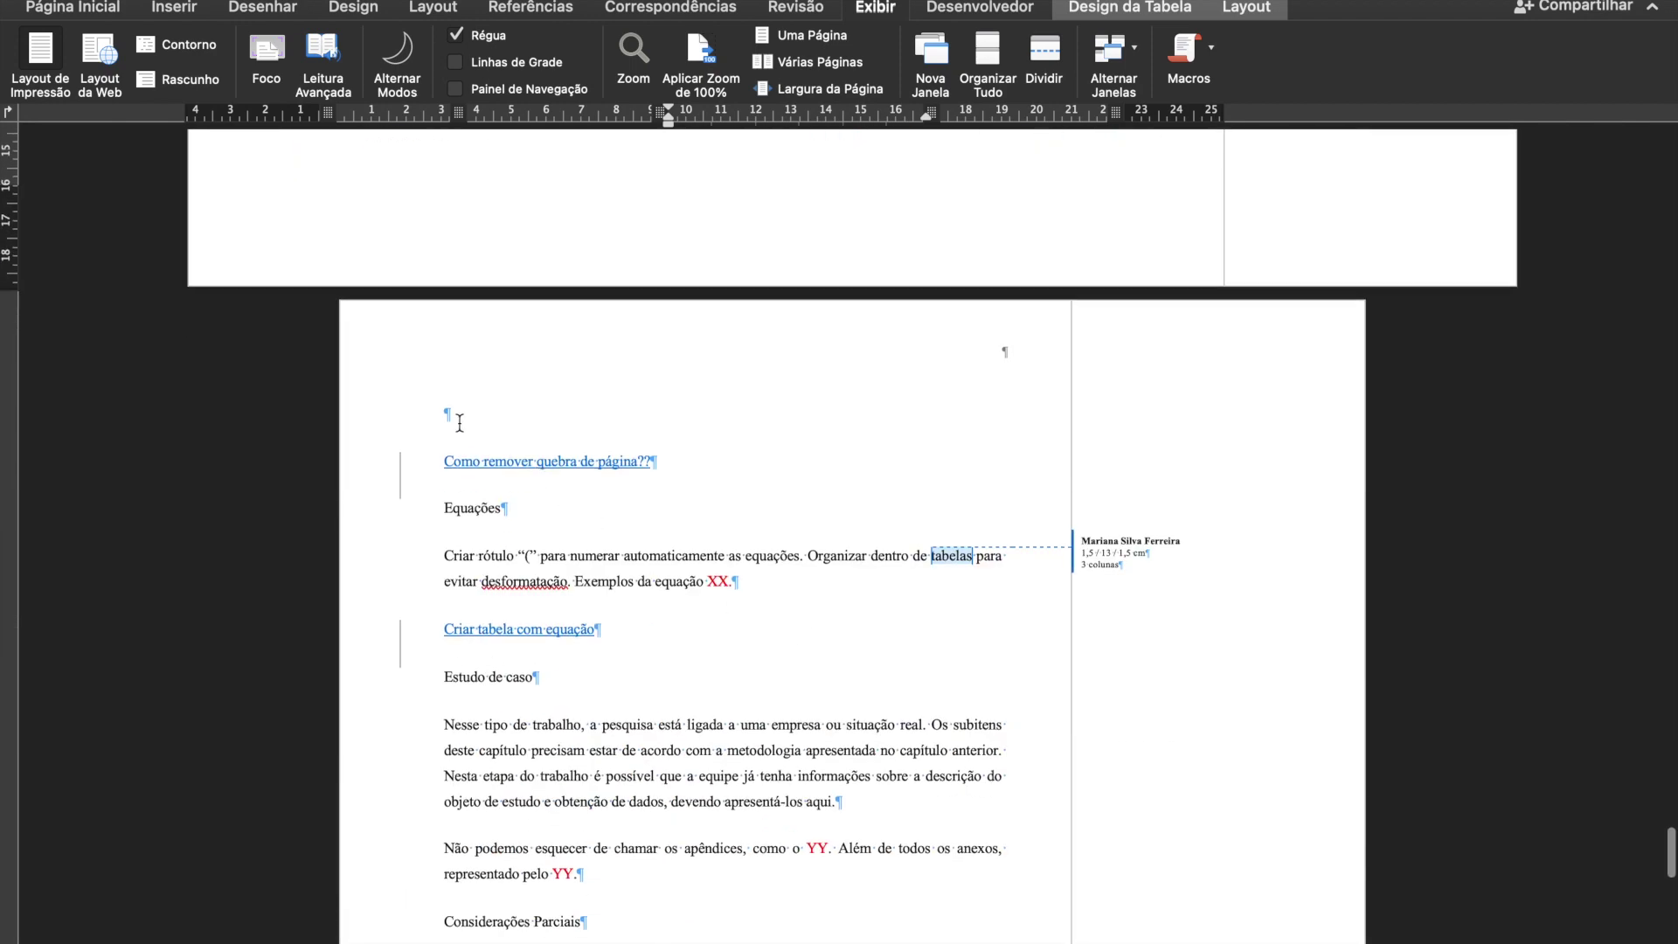
Delete the "Como remover quebra de página??" line and the empty paragraph above it, before the "Equações" heading.
{"action": "left_click_drag", "start_coordinate": [506, 423], "coordinate": [723, 459]}
{"action": "key", "text": "BackSpace"}
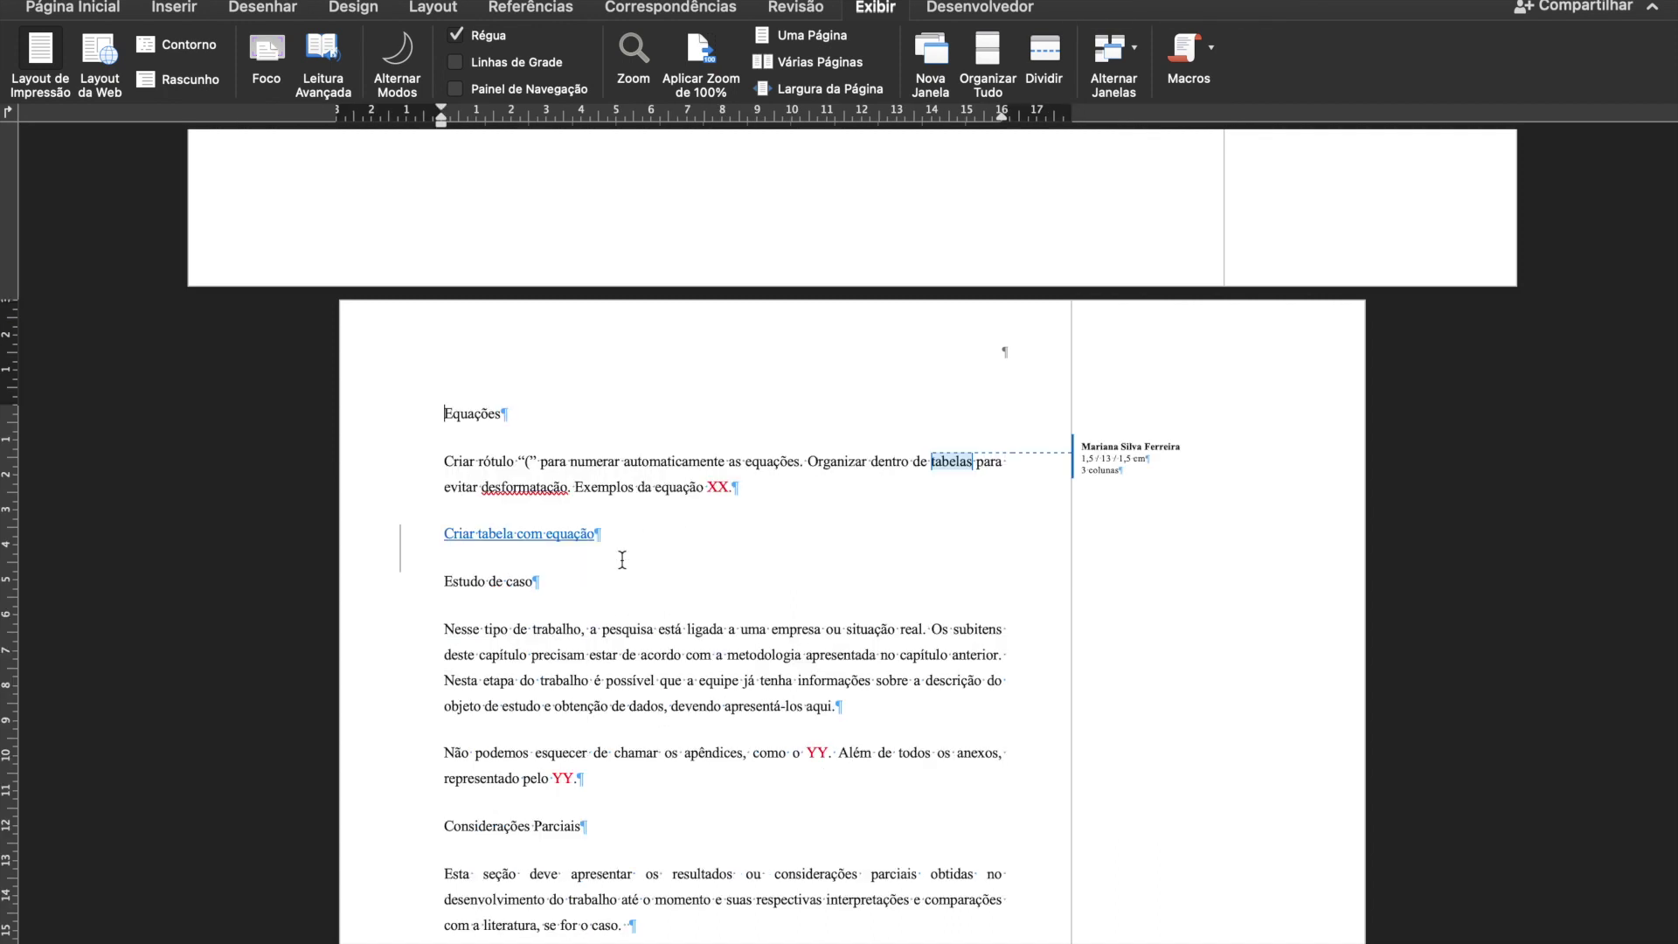
Add an empty paragraph above "Criar tabela com equação" and insert a table with one row and three columns there.
{"action": "scroll", "coordinate": [588, 494], "scroll_direction": "down", "scroll_amount": 2}
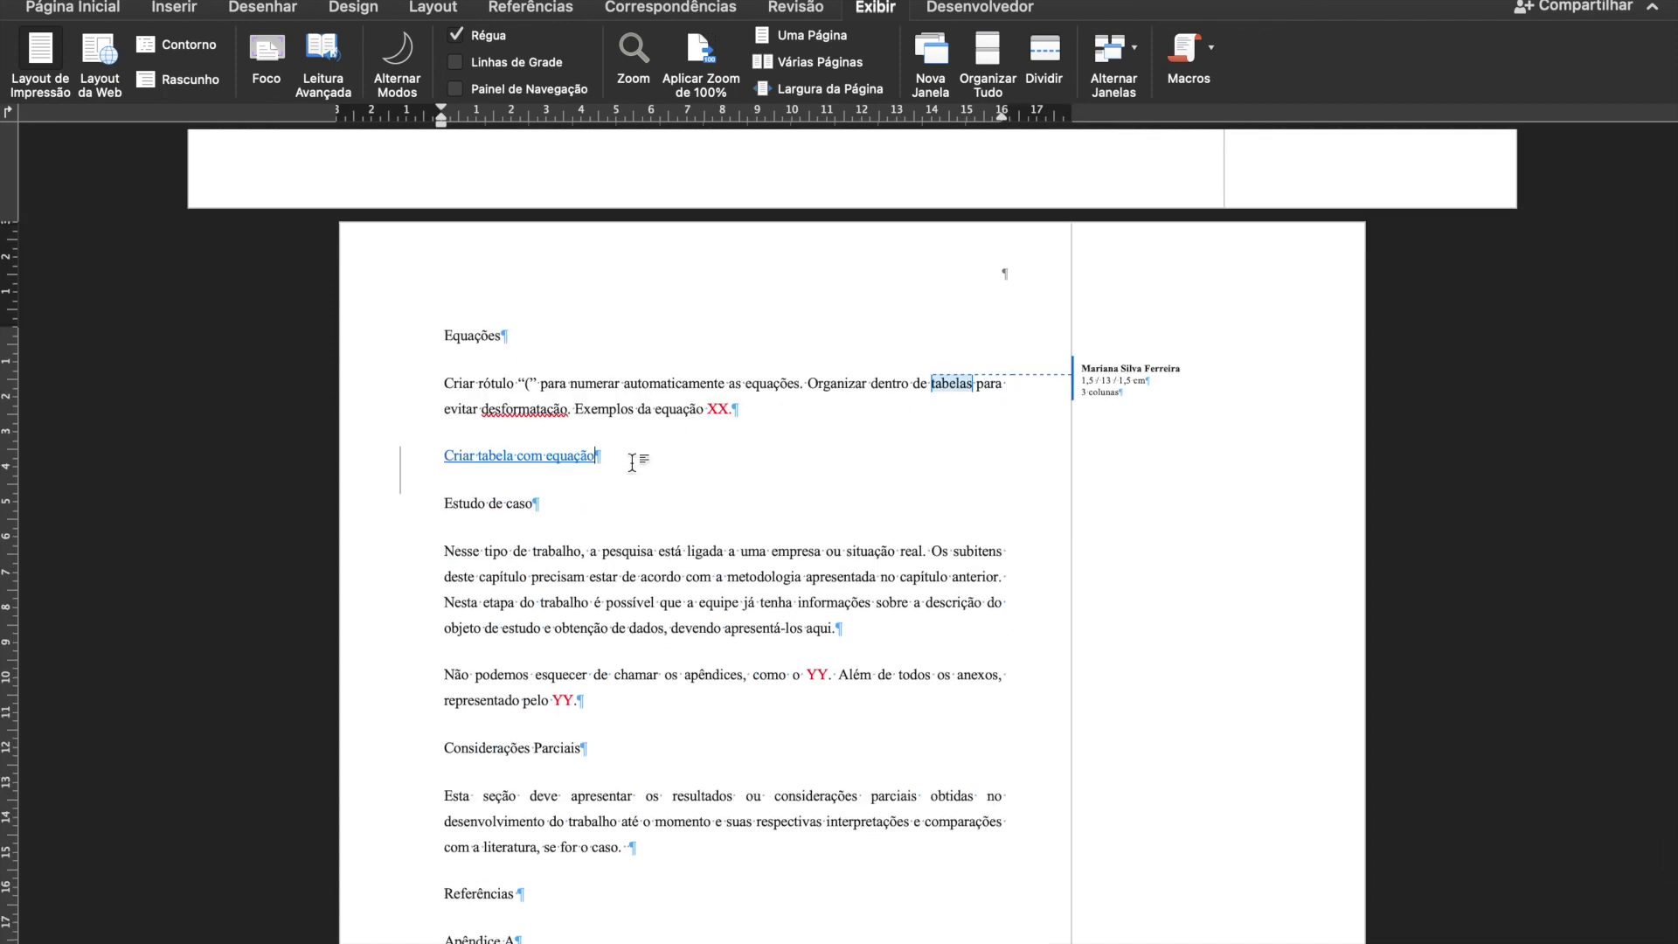
{"action": "scroll", "coordinate": [632, 463], "scroll_direction": "down", "scroll_amount": 1}
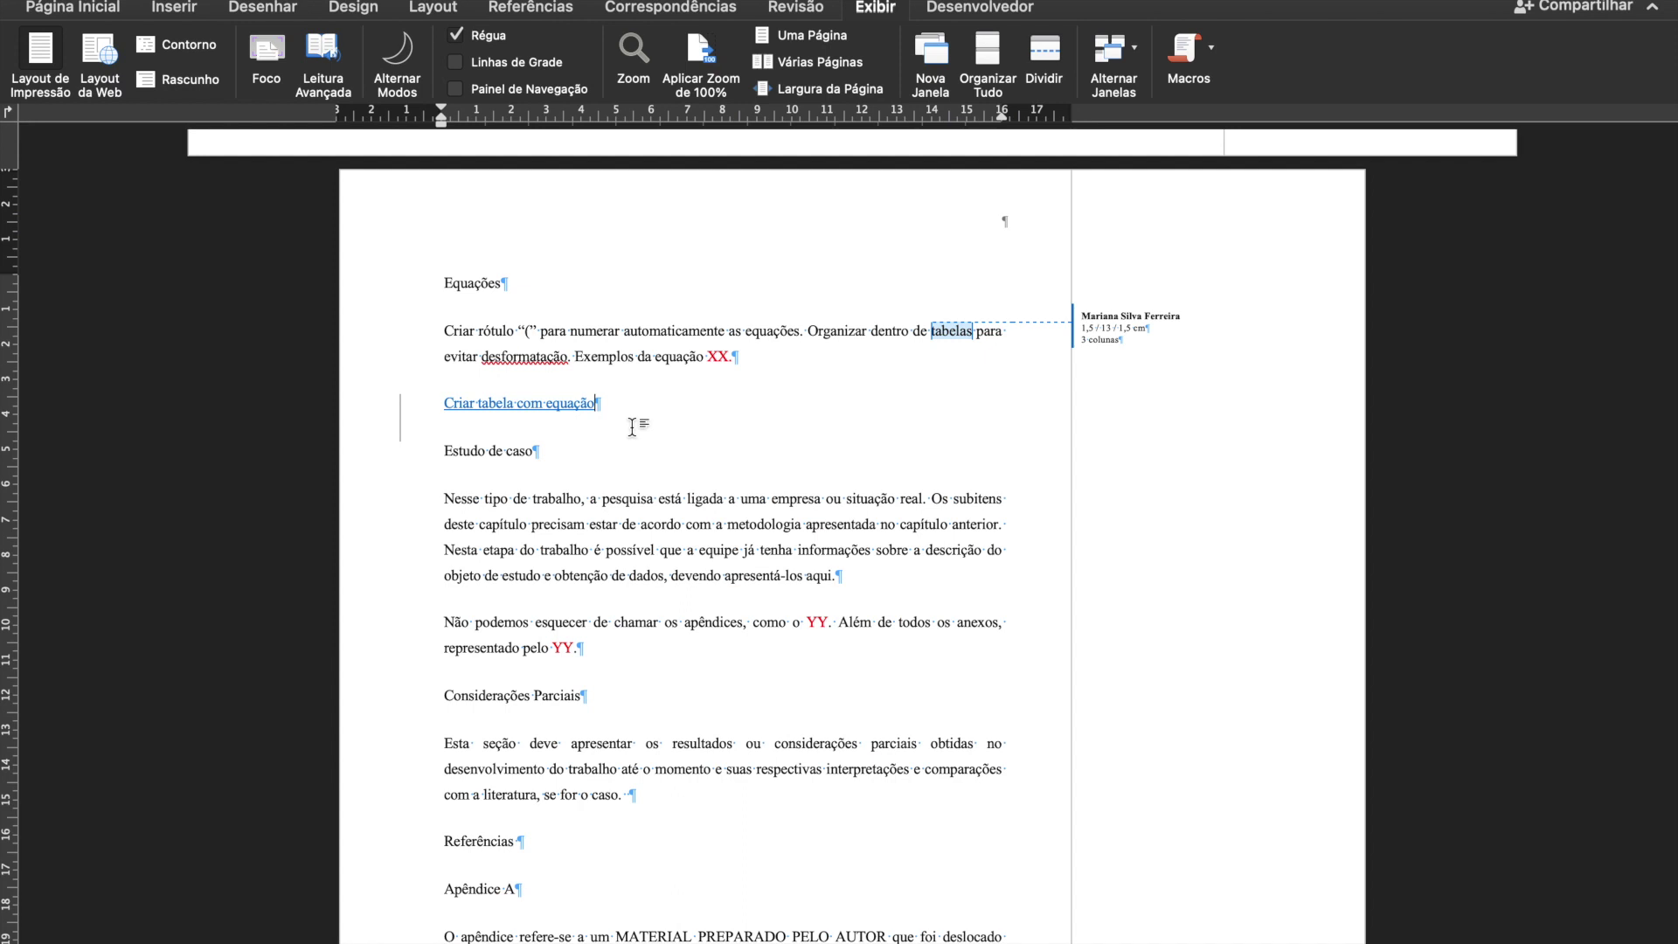
{"action": "key", "text": "Return"}
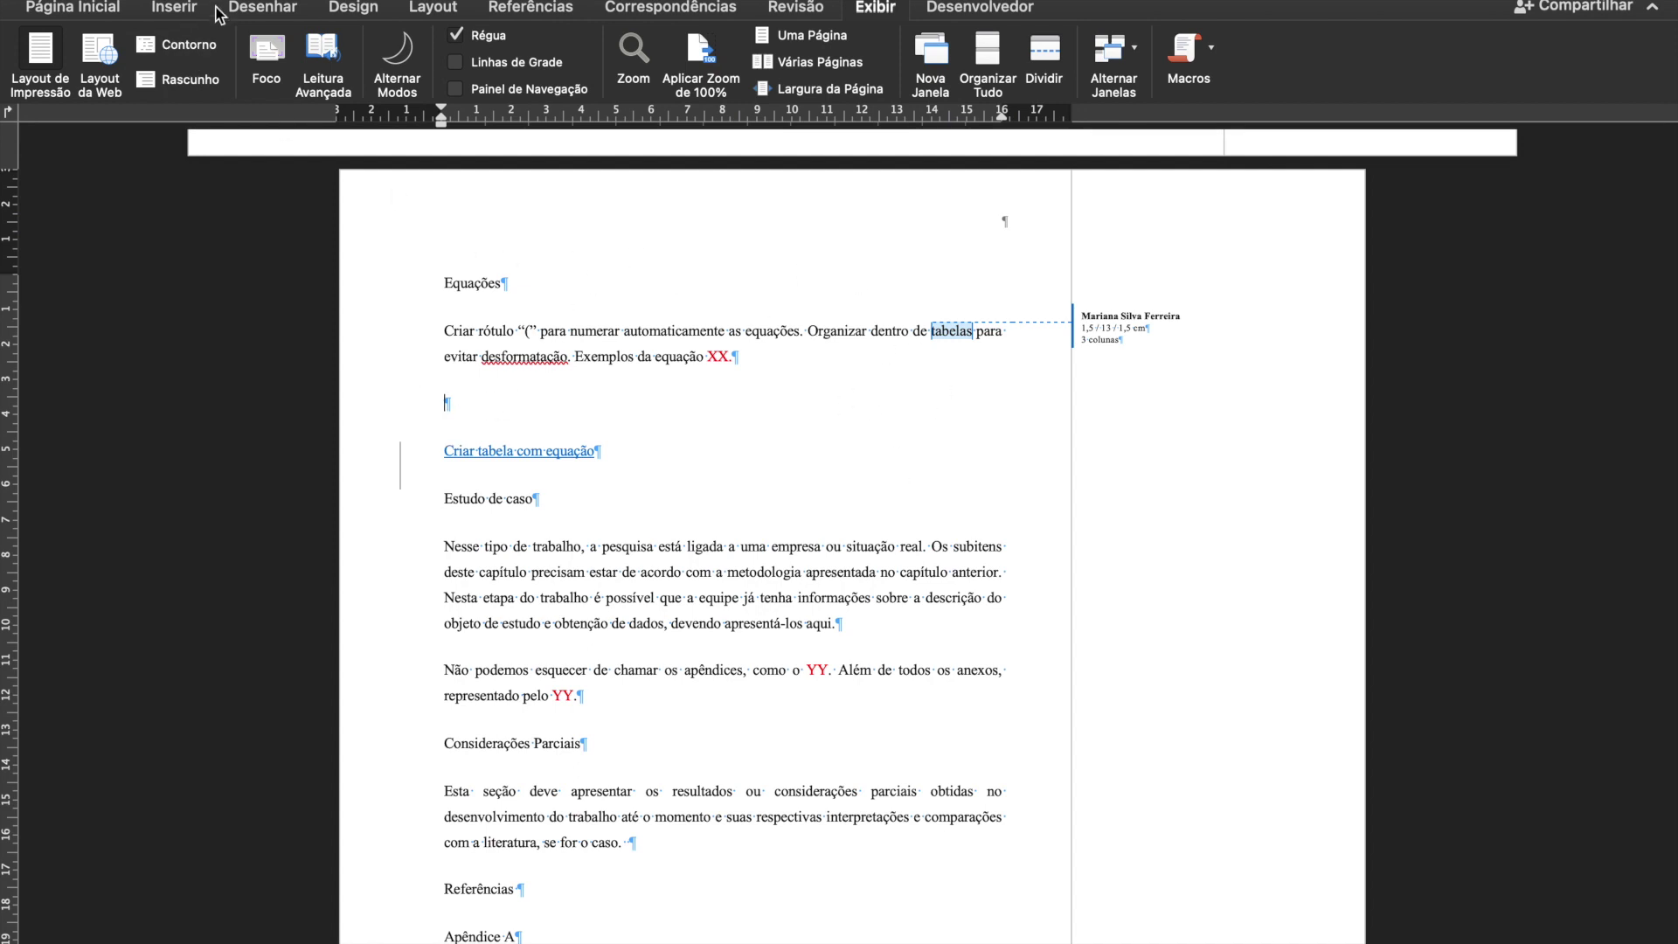
{"action": "left_click", "coordinate": [157, 10]}
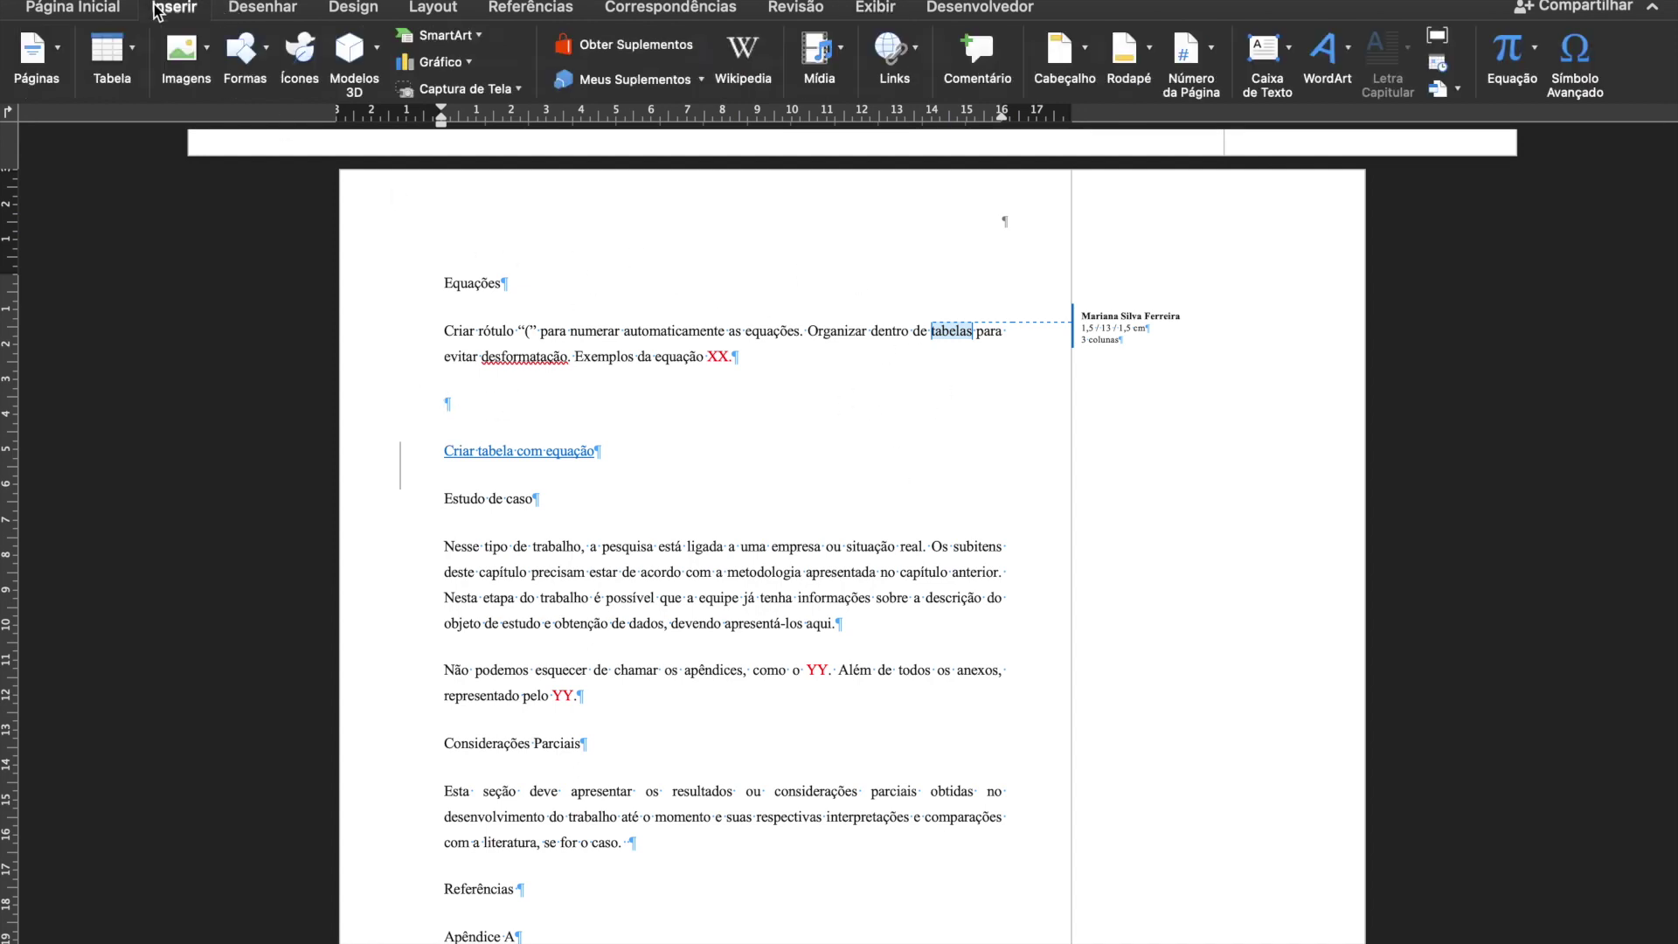
{"action": "left_click", "coordinate": [106, 54]}
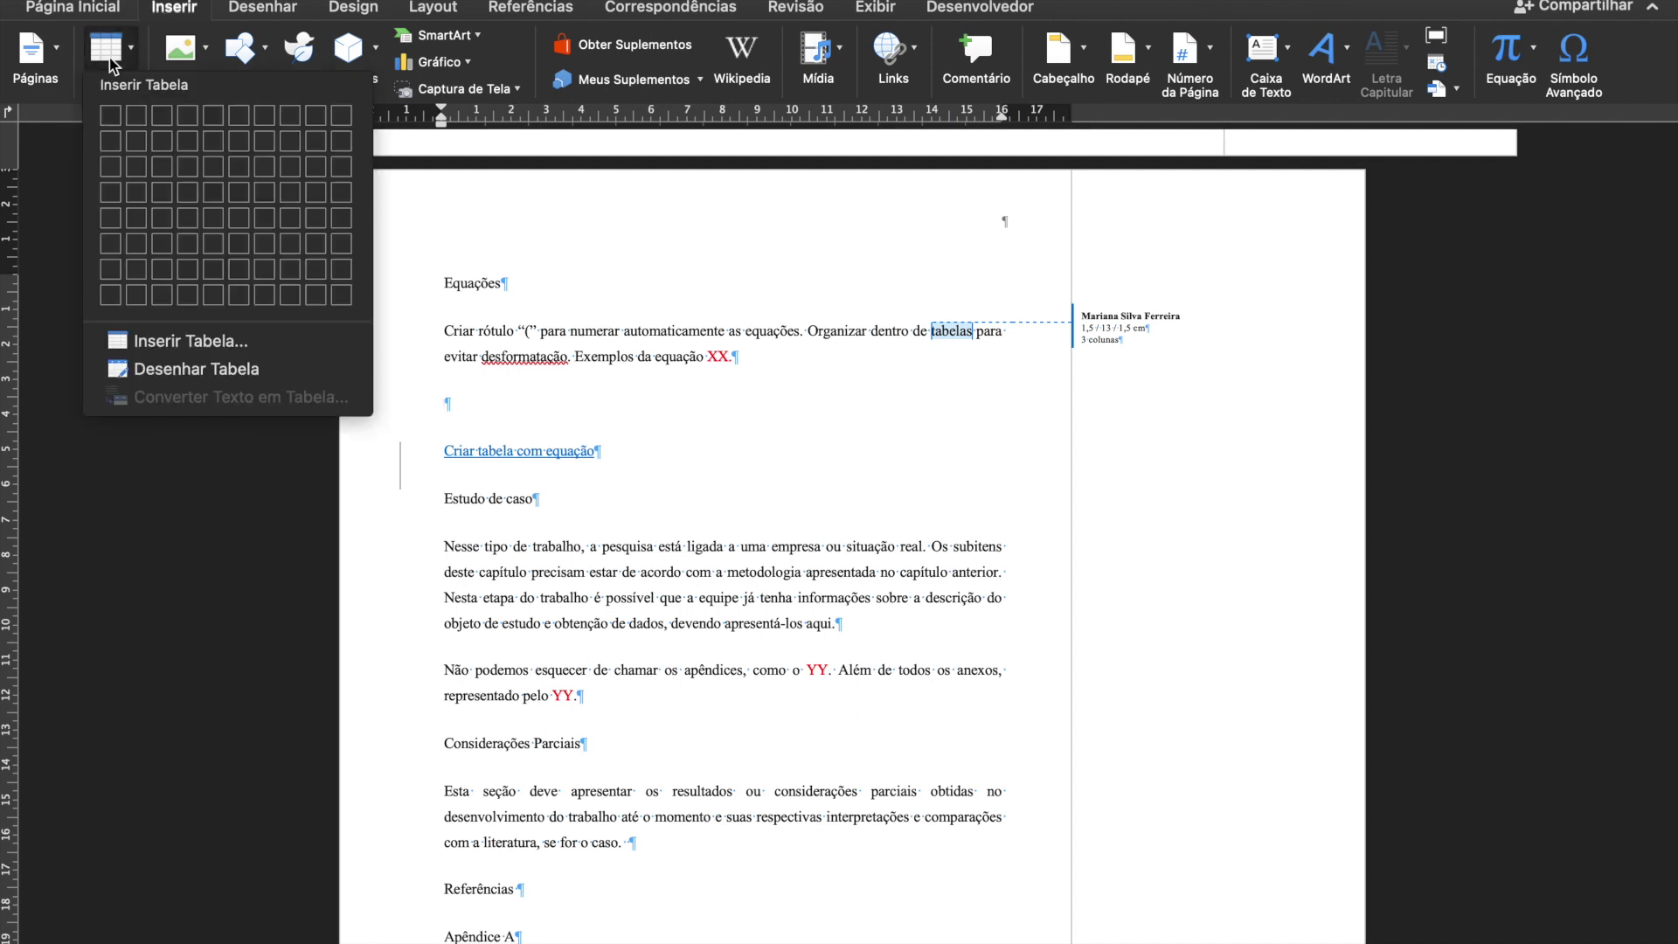
{"action": "left_click", "coordinate": [163, 116]}
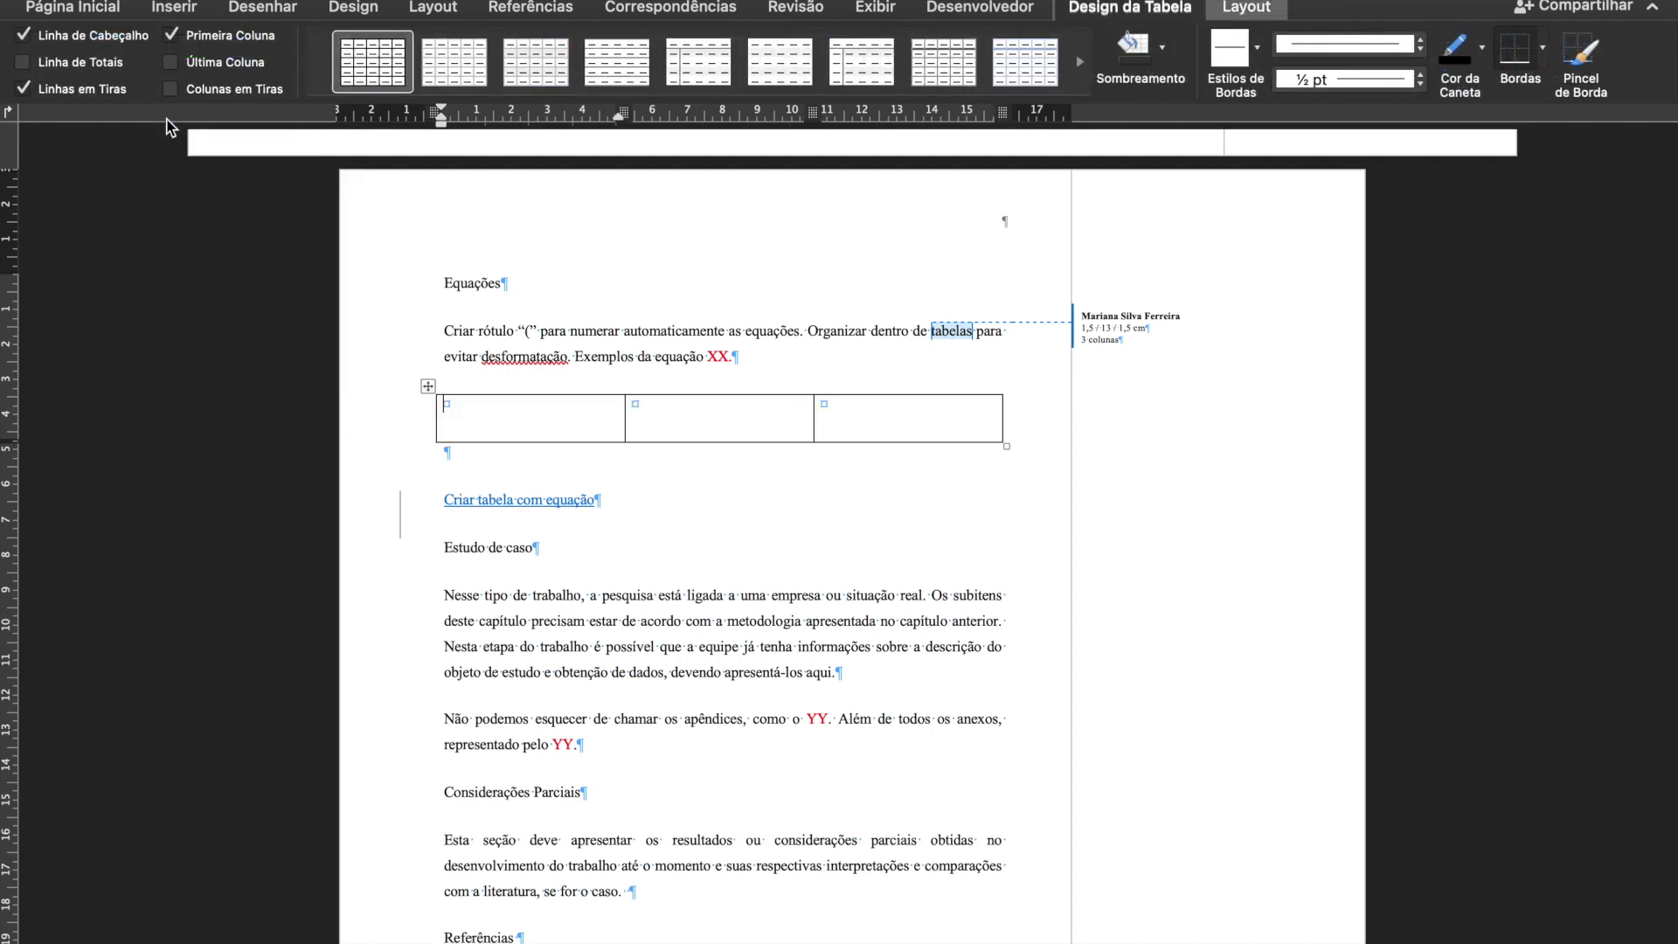
Select the whole new table and set its alignment to Centralizar in the table properties.
{"action": "left_click", "coordinate": [1086, 332]}
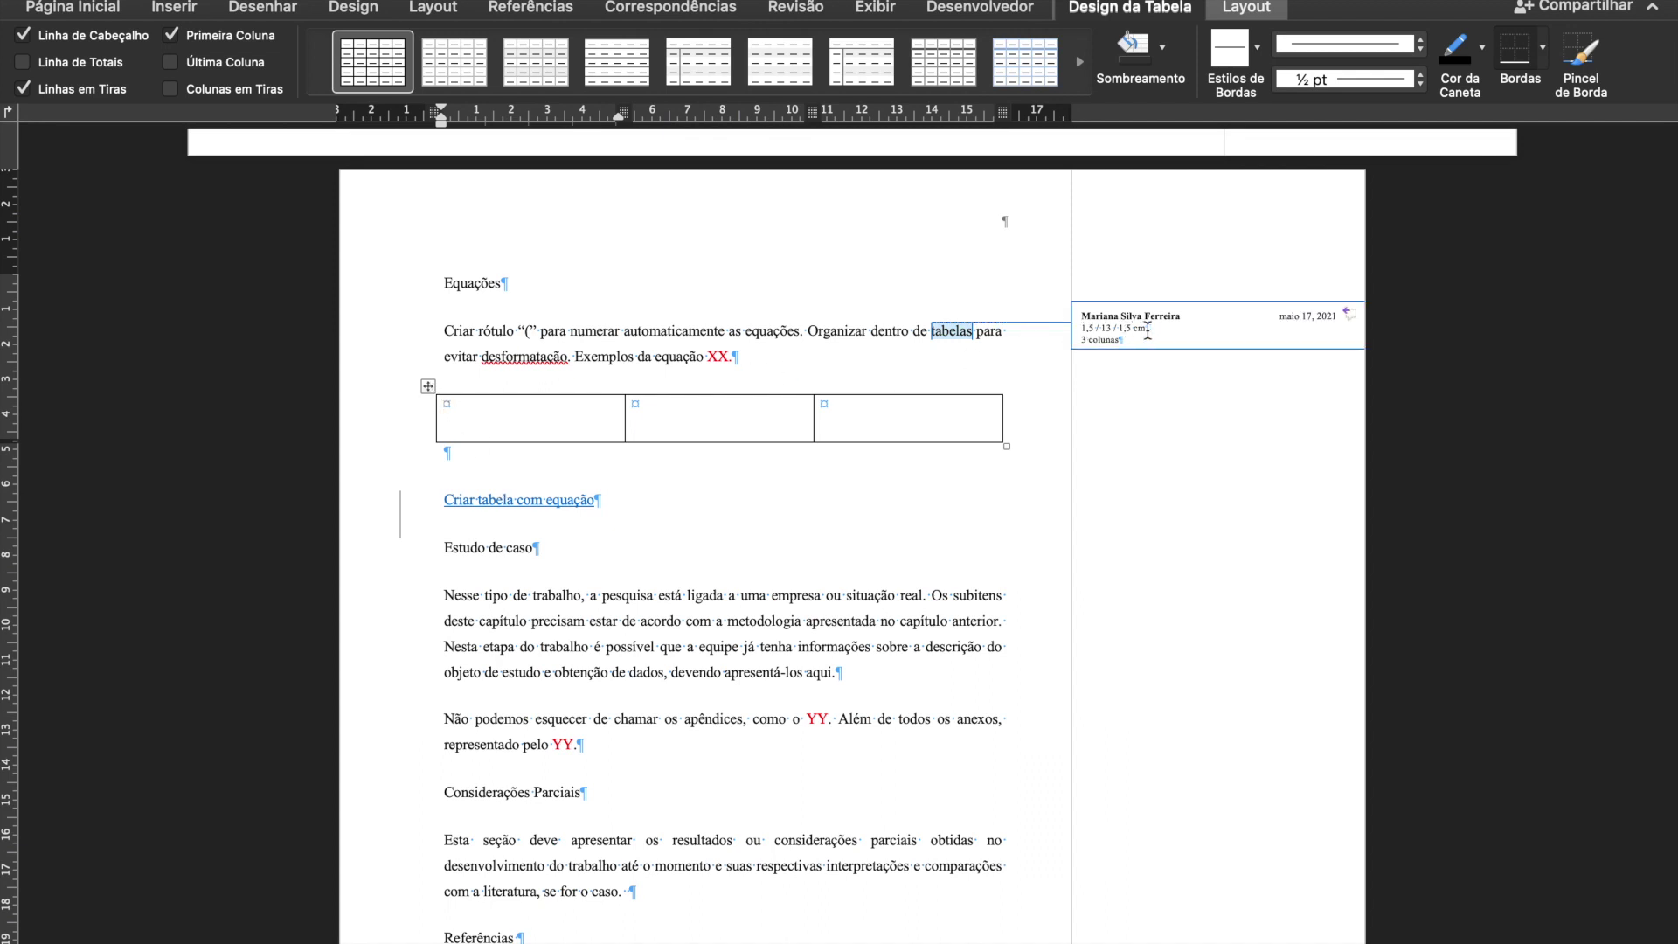
{"action": "left_click", "coordinate": [430, 385]}
{"action": "right_click", "coordinate": [431, 388]}
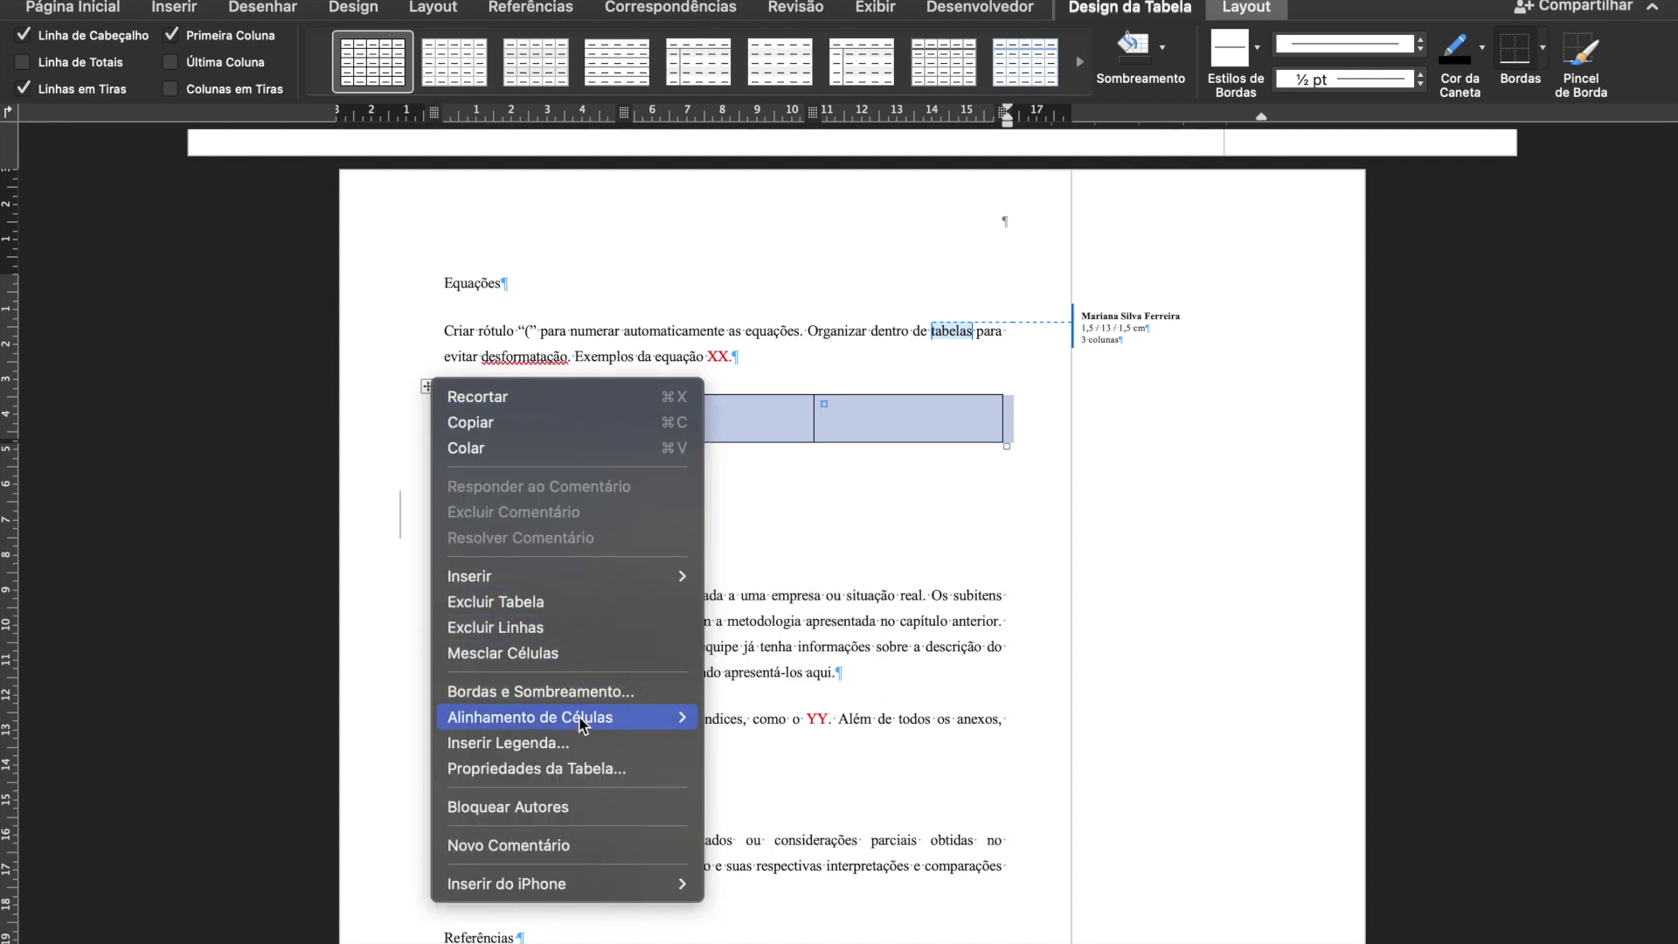
{"action": "left_click", "coordinate": [584, 773]}
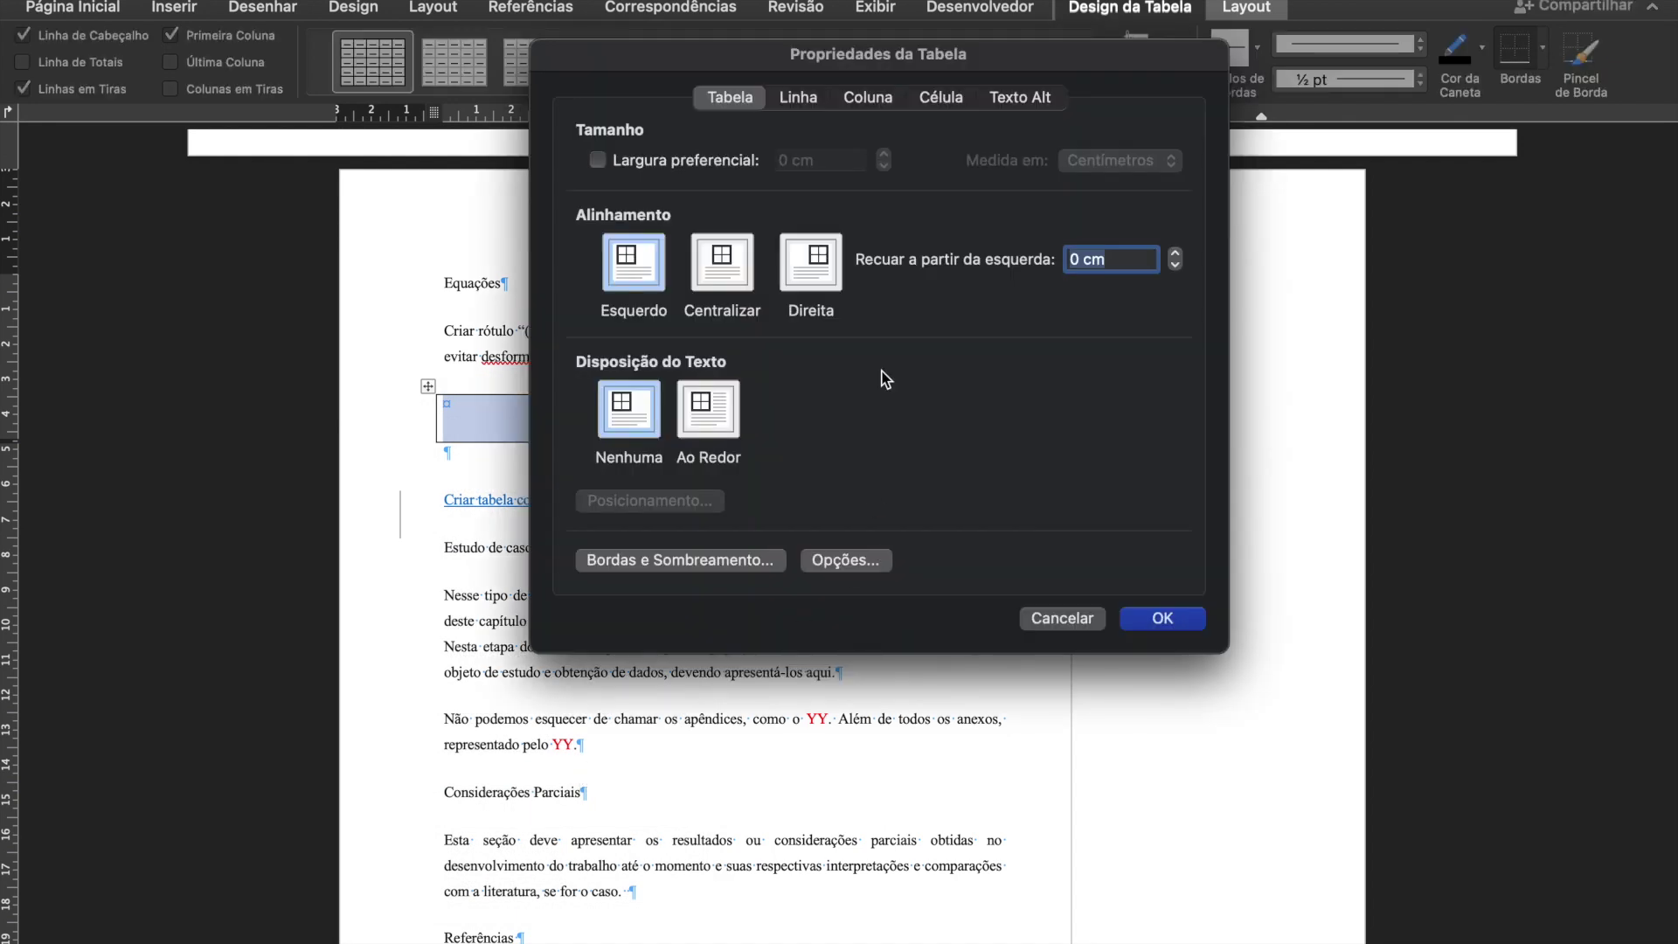
{"action": "left_click", "coordinate": [722, 262]}
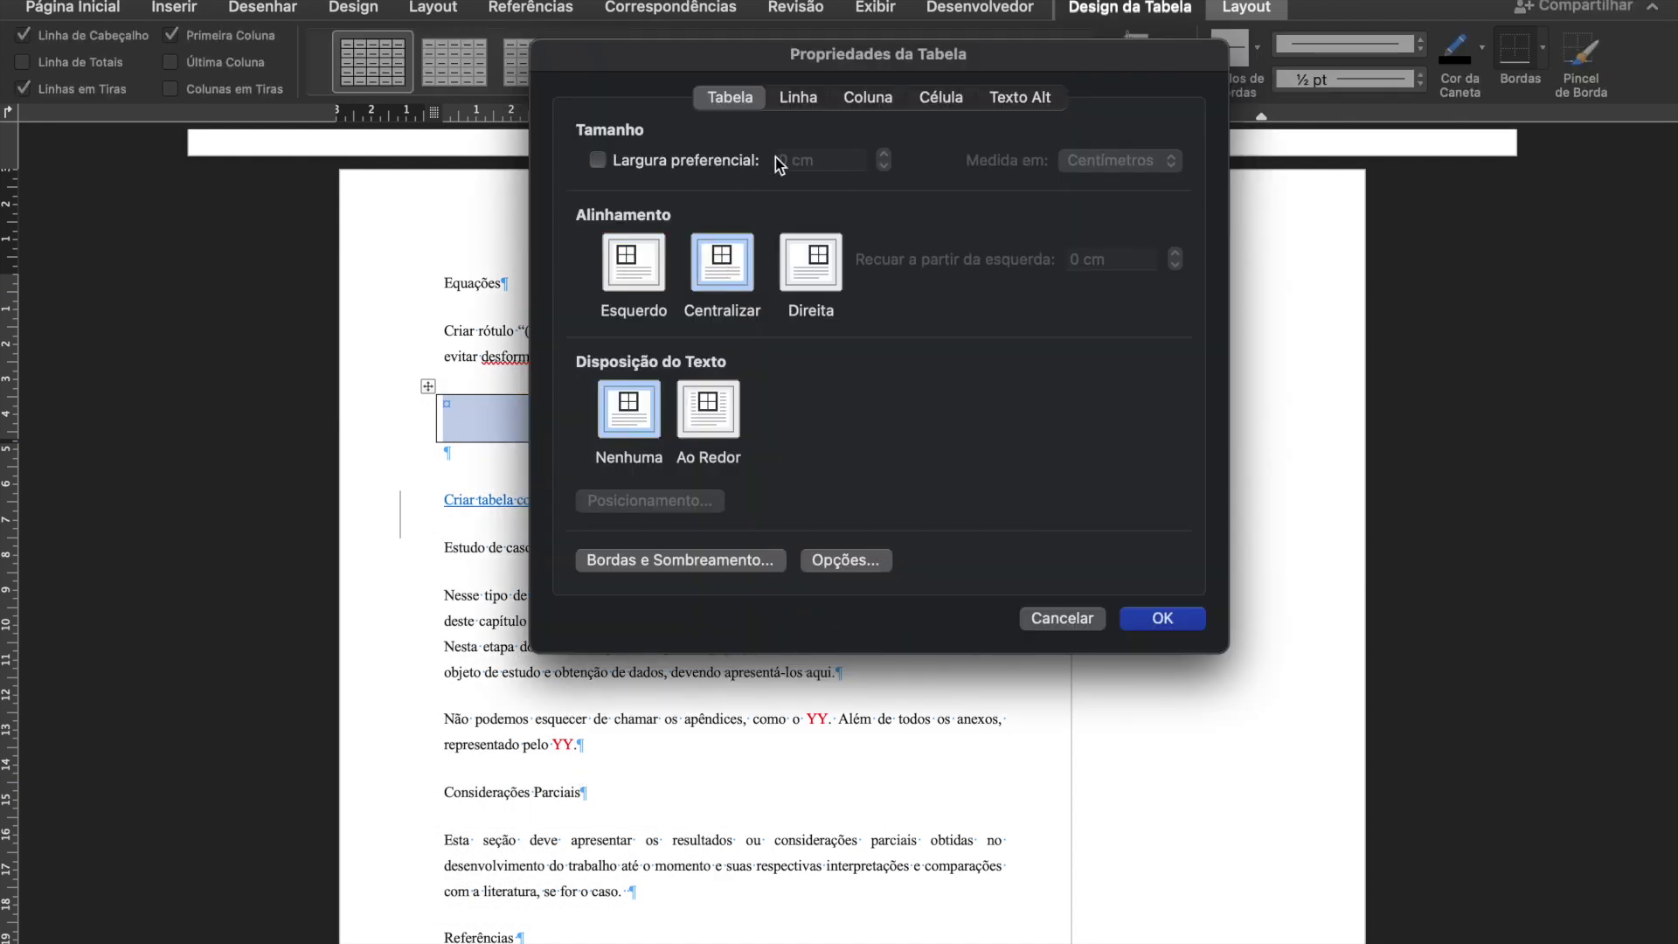
Set the preferred width of the table's first column to 1,5 cm.
{"action": "left_click", "coordinate": [818, 99]}
{"action": "left_click", "coordinate": [874, 97]}
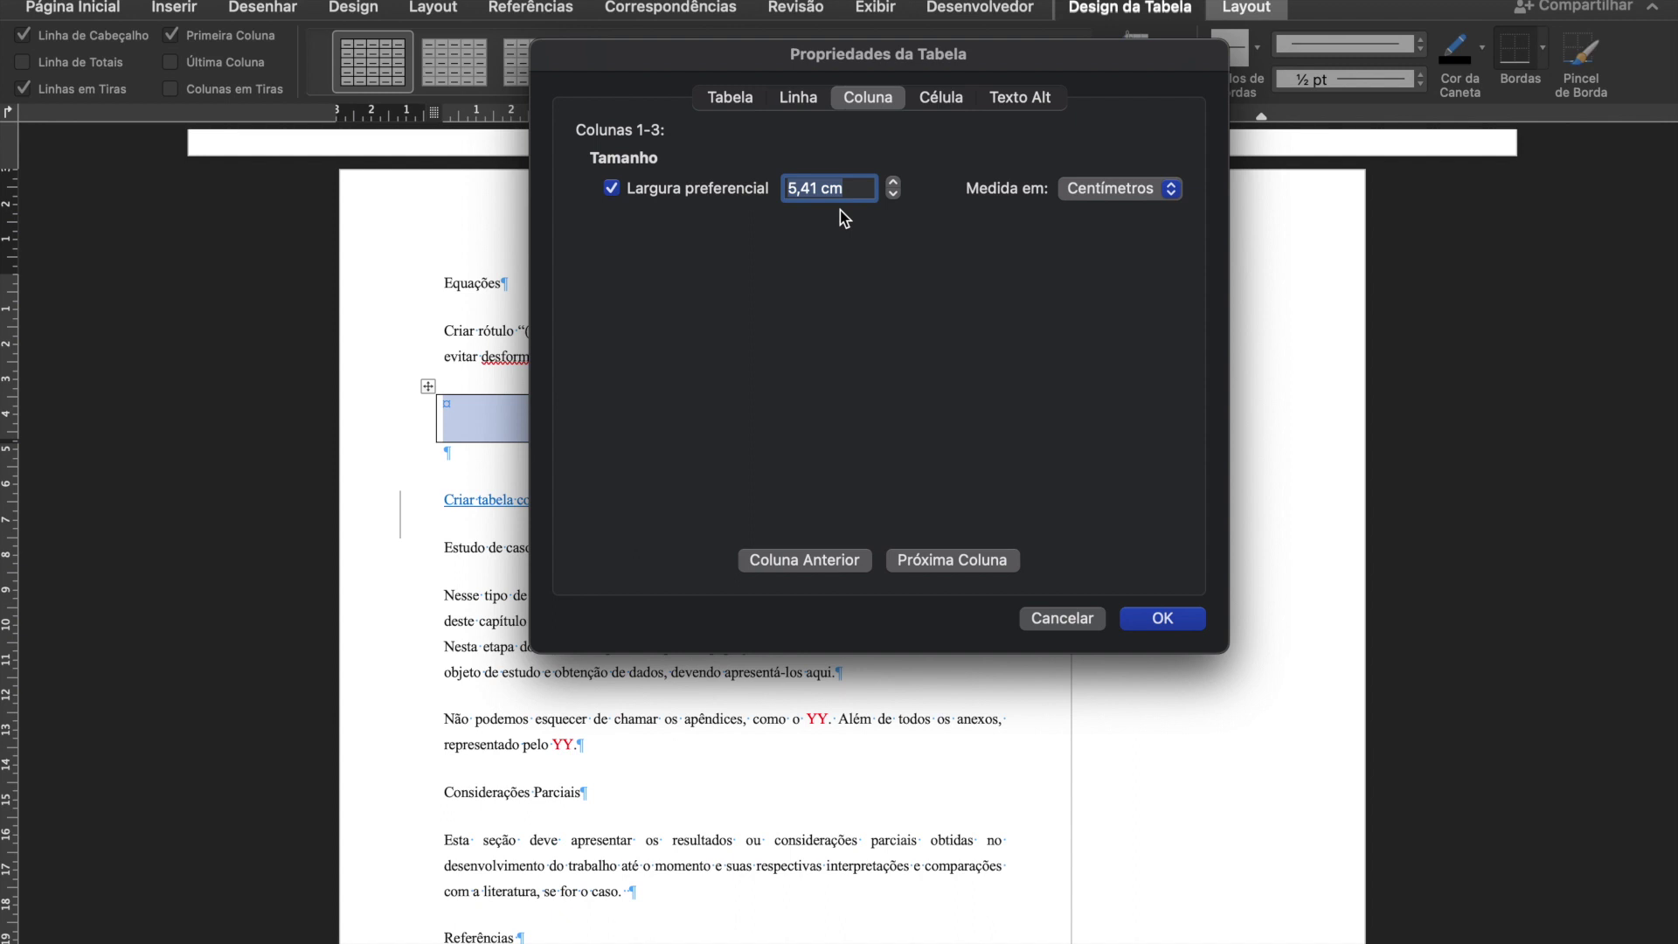
{"action": "left_click", "coordinate": [972, 564]}
{"action": "left_click_drag", "start_coordinate": [965, 54], "coordinate": [705, 126]}
{"action": "key", "text": "BackSpace"}
{"action": "key", "text": "BackSpace"}
{"action": "key", "text": "BackSpace"}
{"action": "key", "text": "BackSpace"}
{"action": "type", "text": "1,5"}
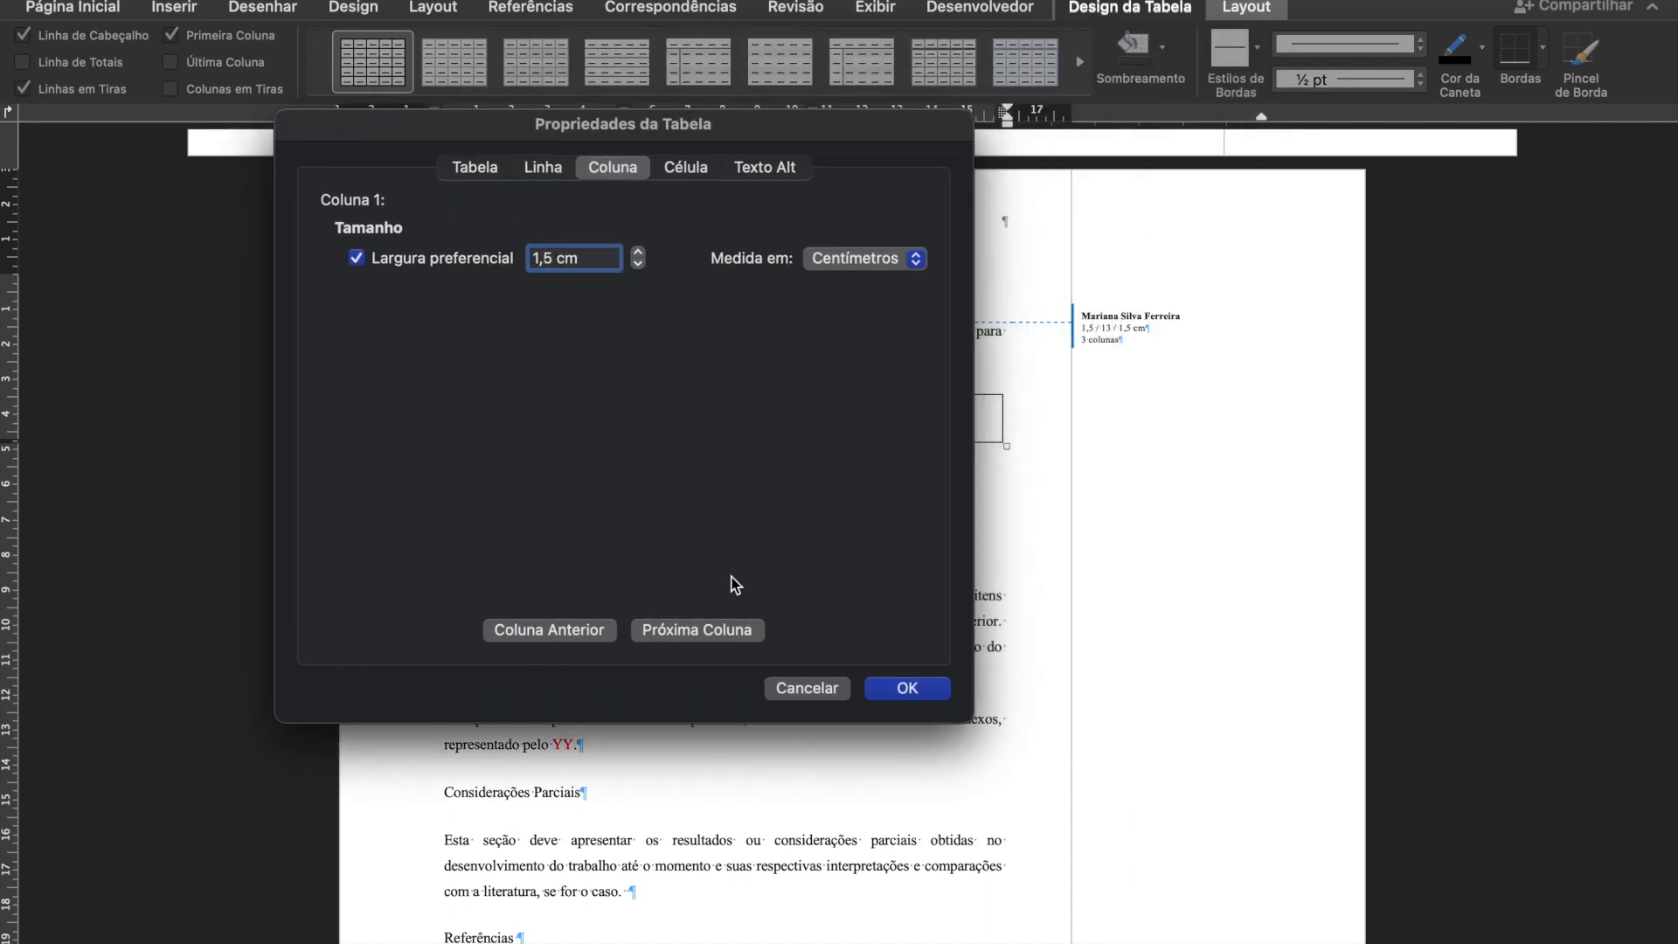
Set the preferred width of the table's second column to 13 cm.
{"action": "left_click", "coordinate": [711, 629]}
{"action": "left_click", "coordinate": [555, 259]}
{"action": "key", "text": "BackSpace"}
{"action": "key", "text": "BackSpace"}
{"action": "key", "text": "BackSpace"}
{"action": "key", "text": "BackSpace"}
{"action": "key", "text": "BackSpace"}
{"action": "type", "text": "13"}
Set the preferred width of the table's third column to 1,5 cm and apply the table properties.
{"action": "left_click", "coordinate": [745, 627]}
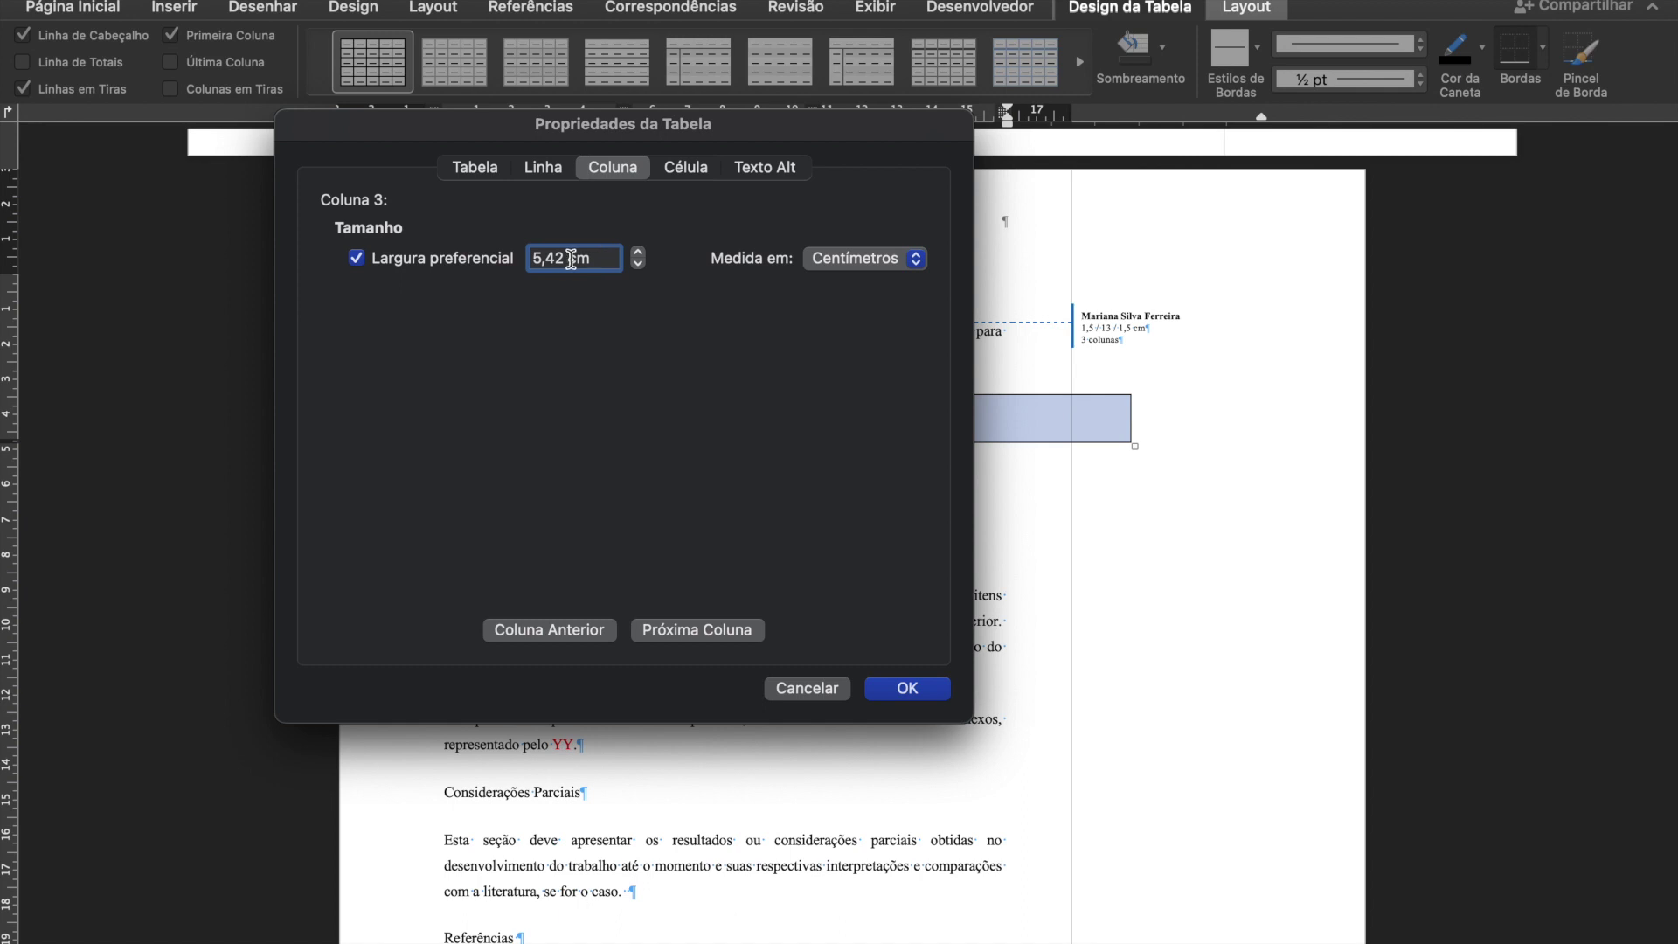
{"action": "key", "text": "BackSpace"}
{"action": "key", "text": "BackSpace"}
{"action": "key", "text": "BackSpace"}
{"action": "key", "text": "BackSpace"}
{"action": "type", "text": "1,5"}
{"action": "left_click", "coordinate": [733, 629]}
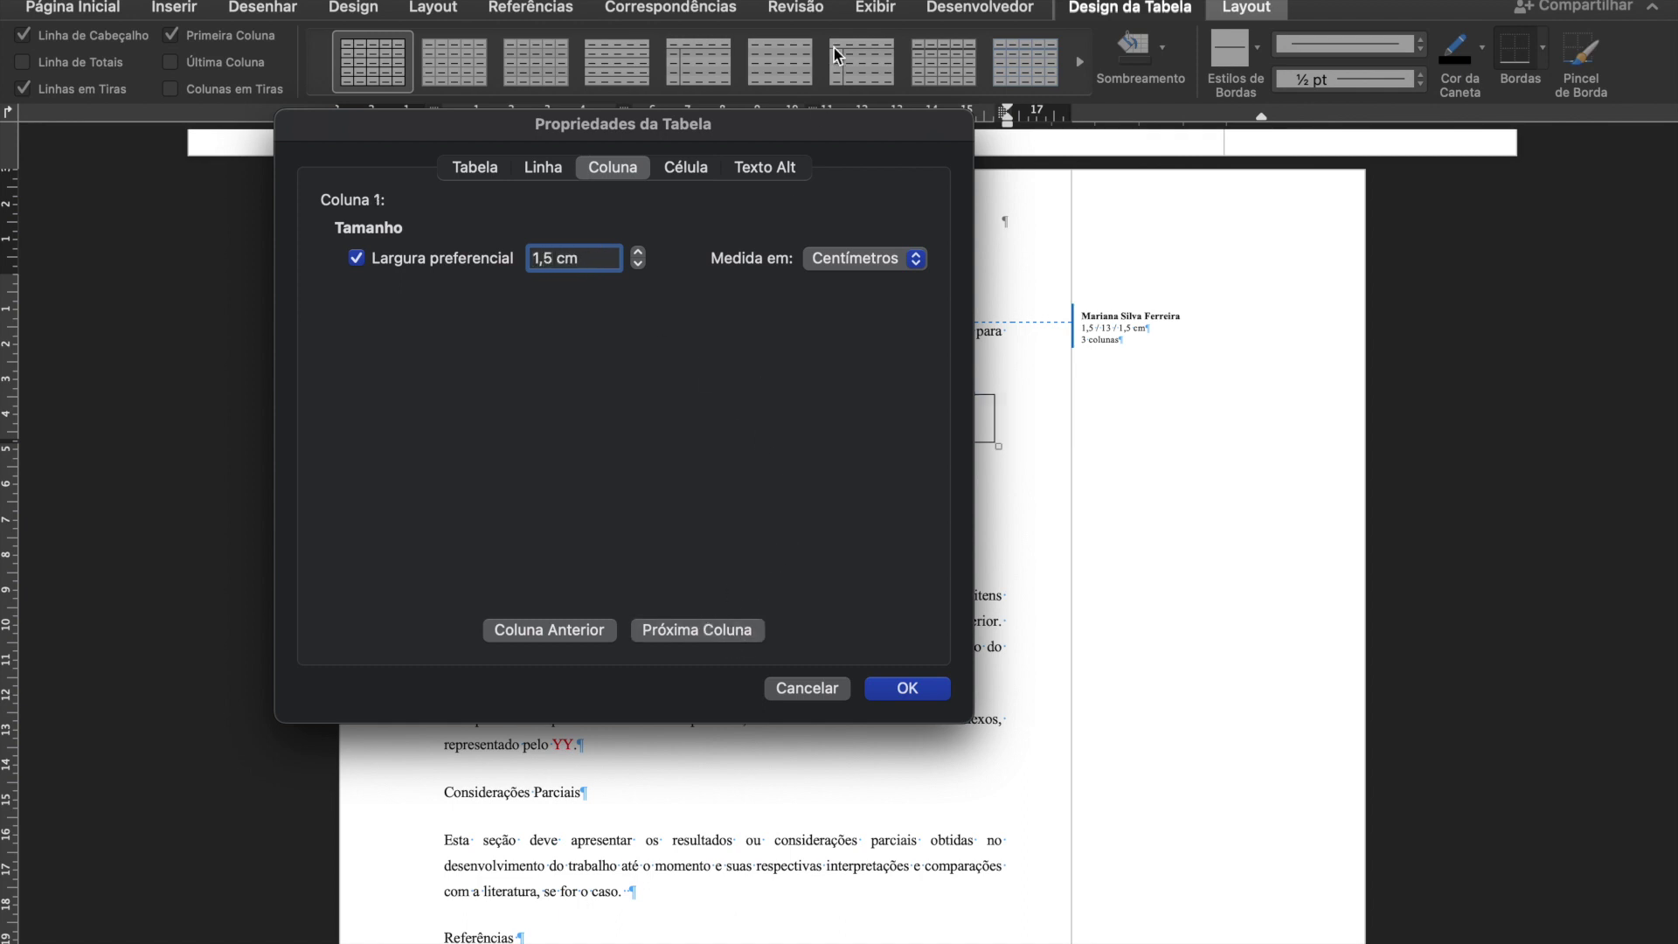
{"action": "left_click_drag", "start_coordinate": [839, 143], "coordinate": [892, 82]}
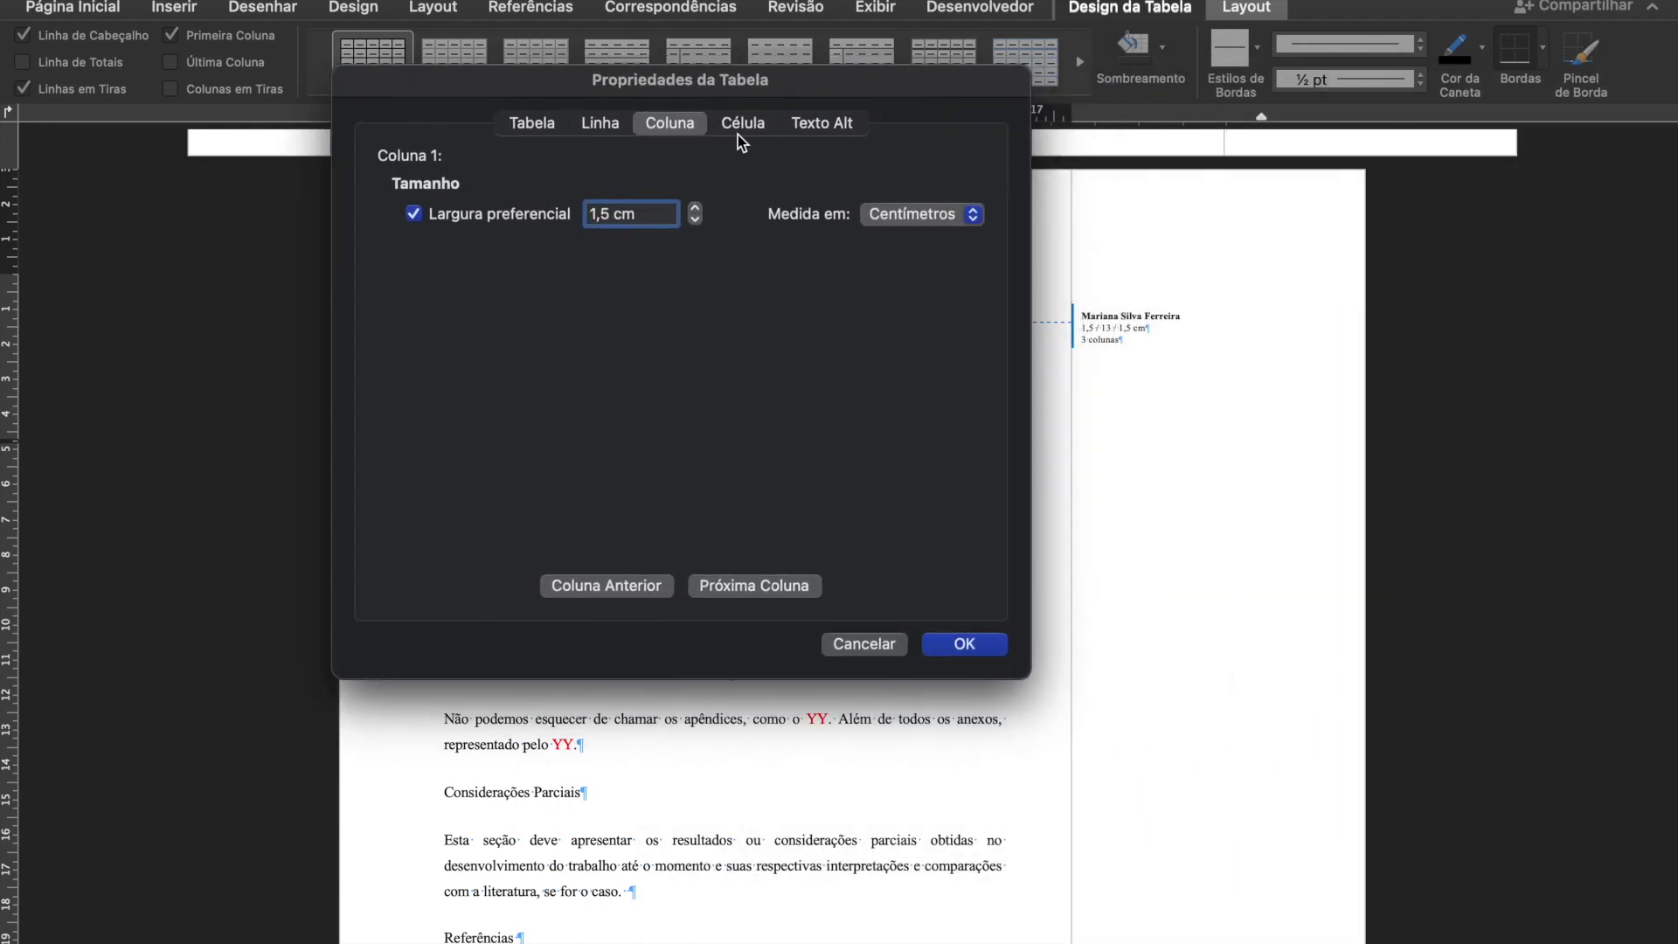
{"action": "left_click", "coordinate": [975, 647]}
{"action": "left_click", "coordinate": [479, 420]}
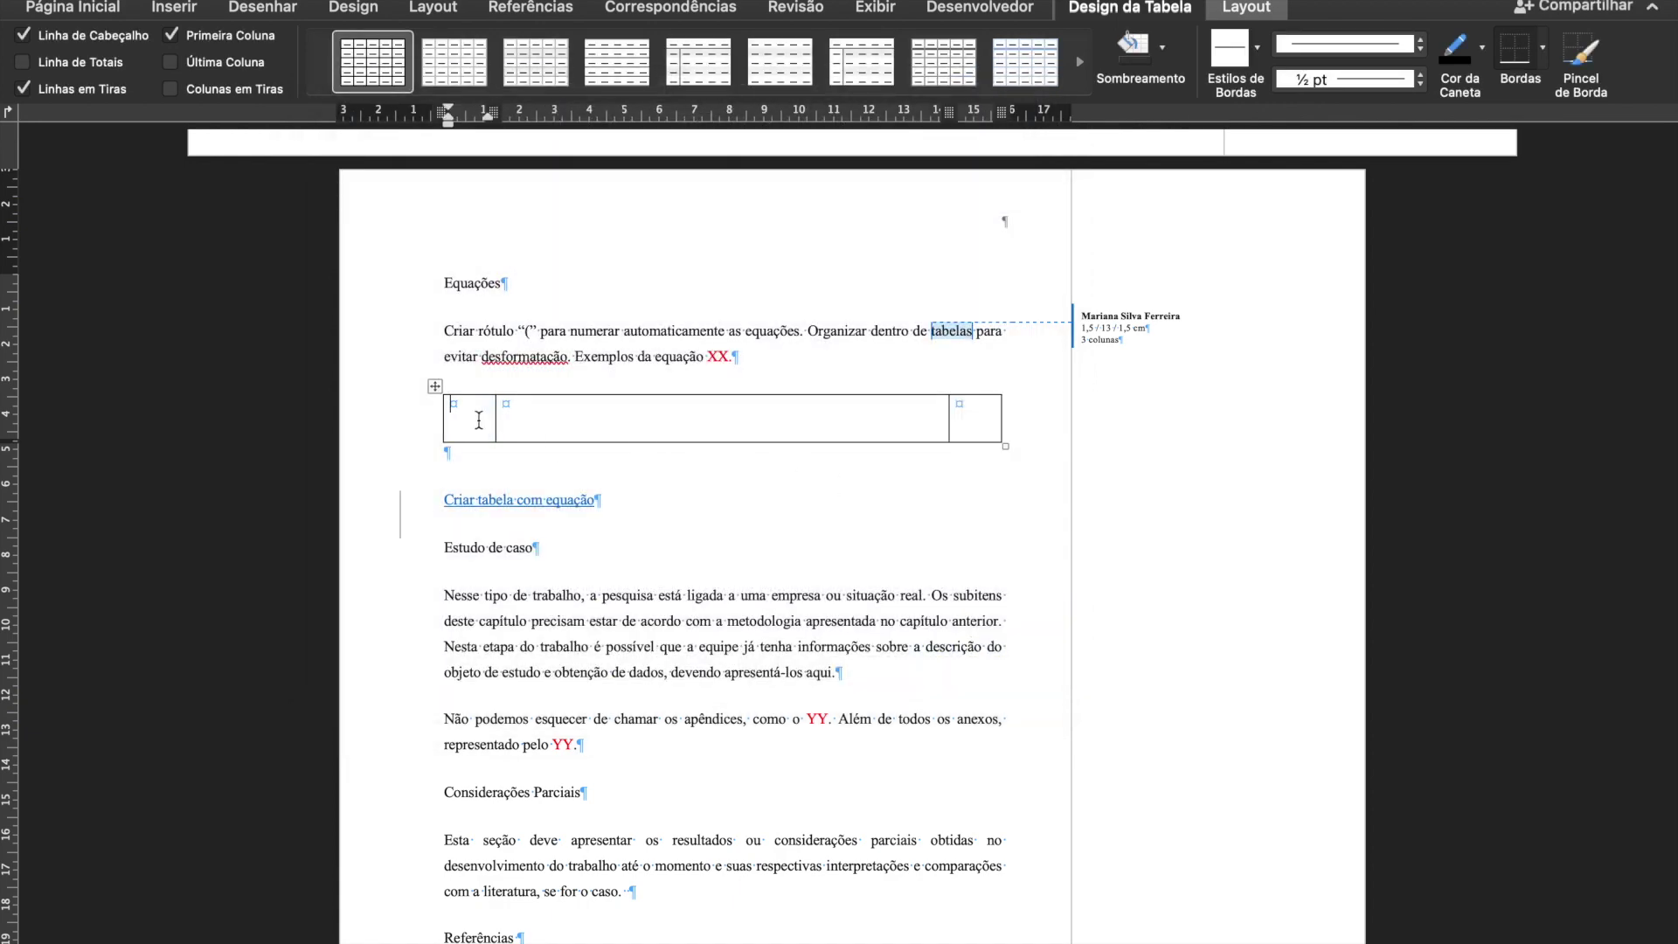
Apply the Tabela paragraph style to the entire three-column equation table.
{"action": "left_click", "coordinate": [435, 386]}
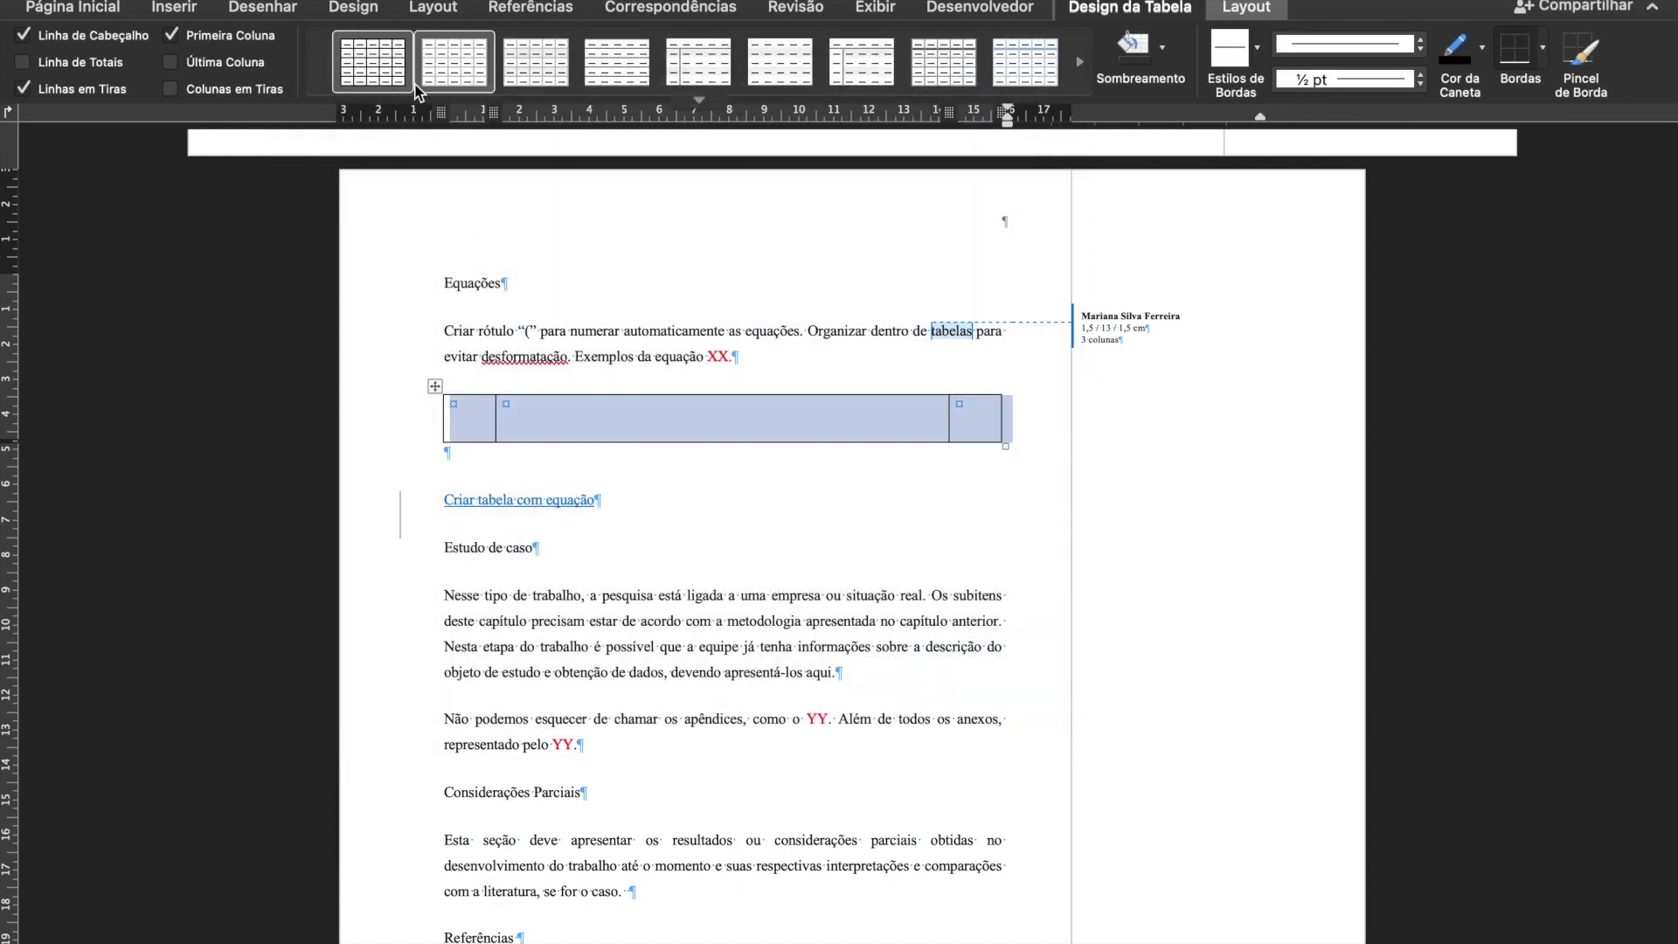
{"action": "left_click", "coordinate": [122, 10]}
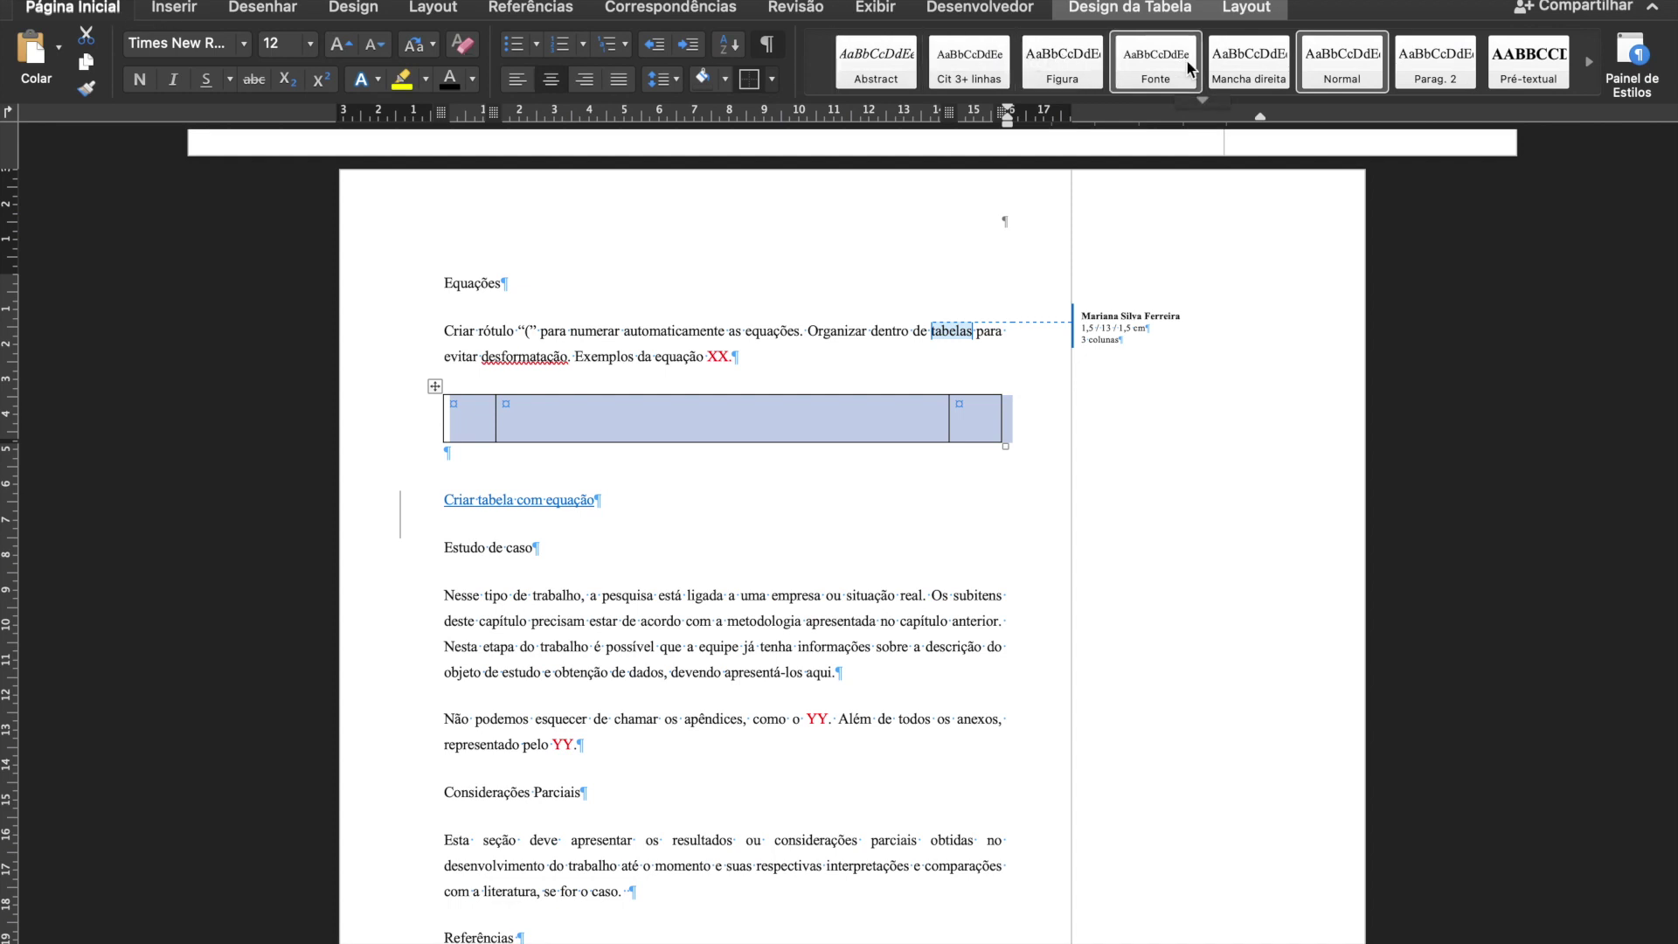
{"action": "left_click", "coordinate": [1585, 62]}
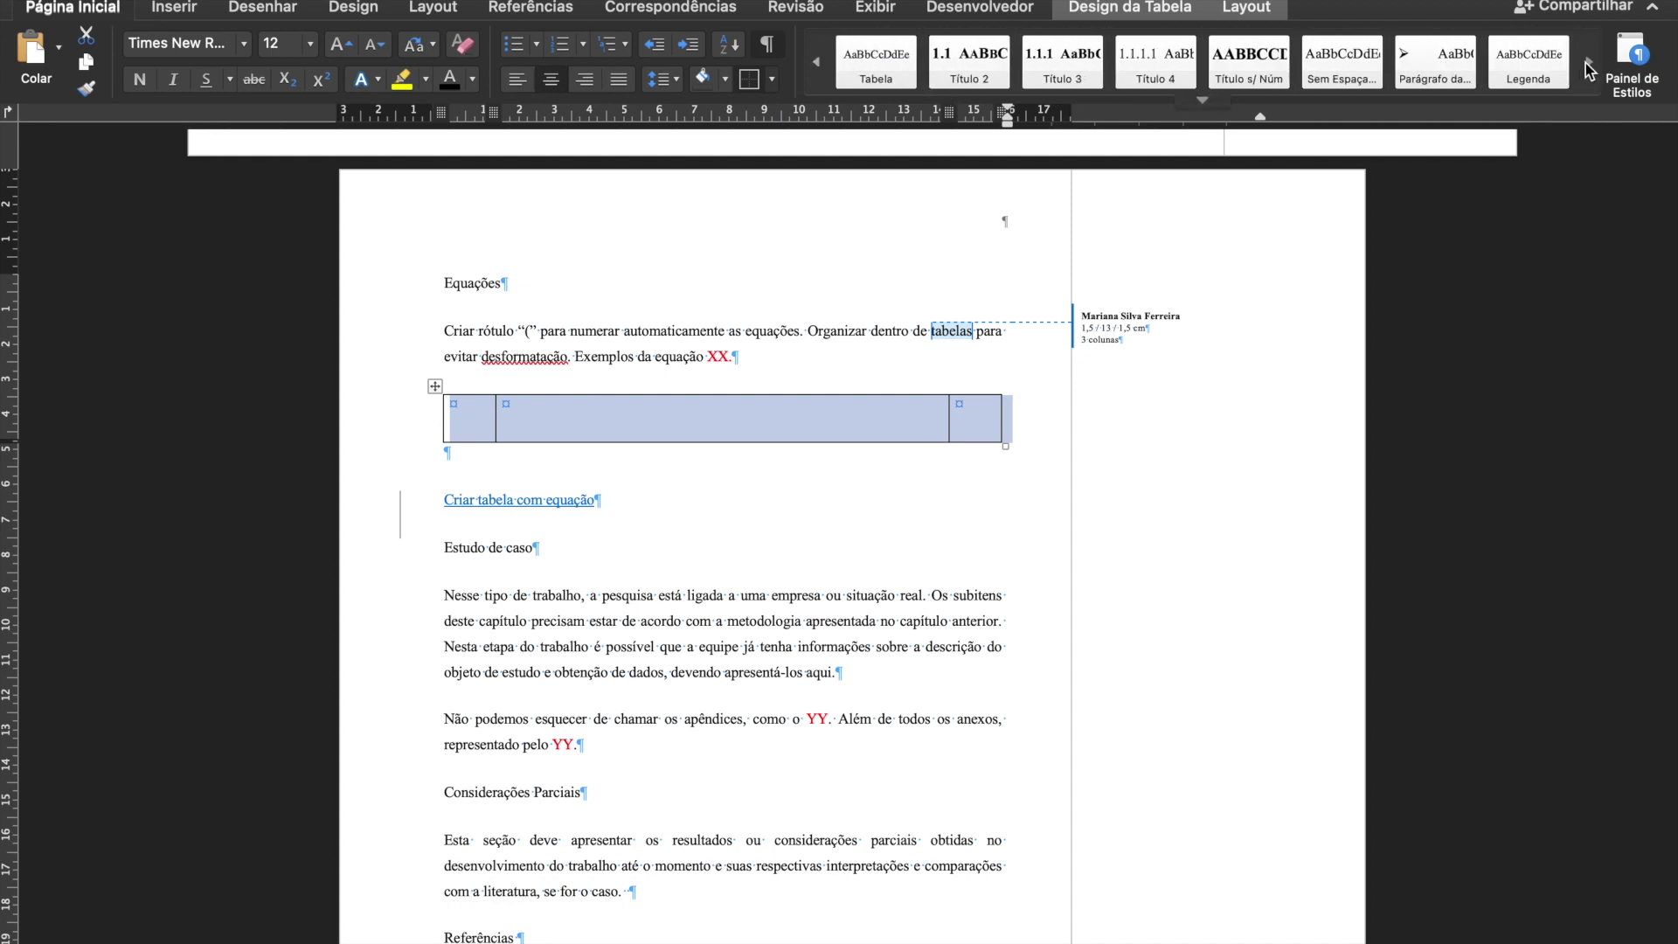
{"action": "left_click", "coordinate": [885, 77]}
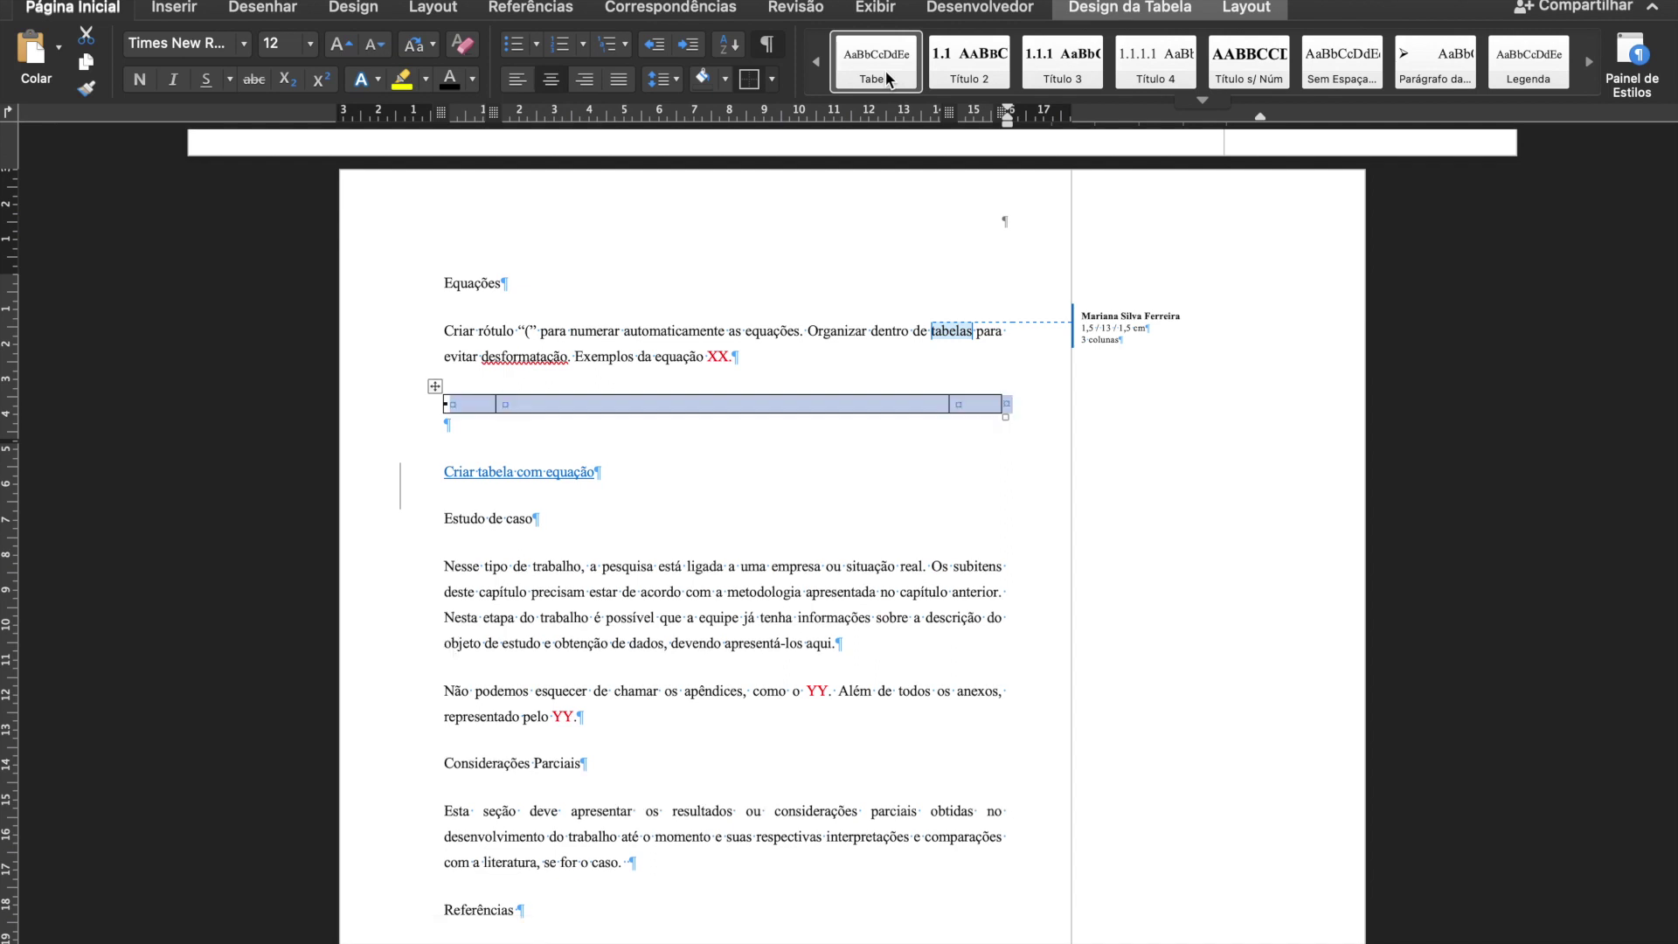
{"action": "left_click", "coordinate": [813, 419]}
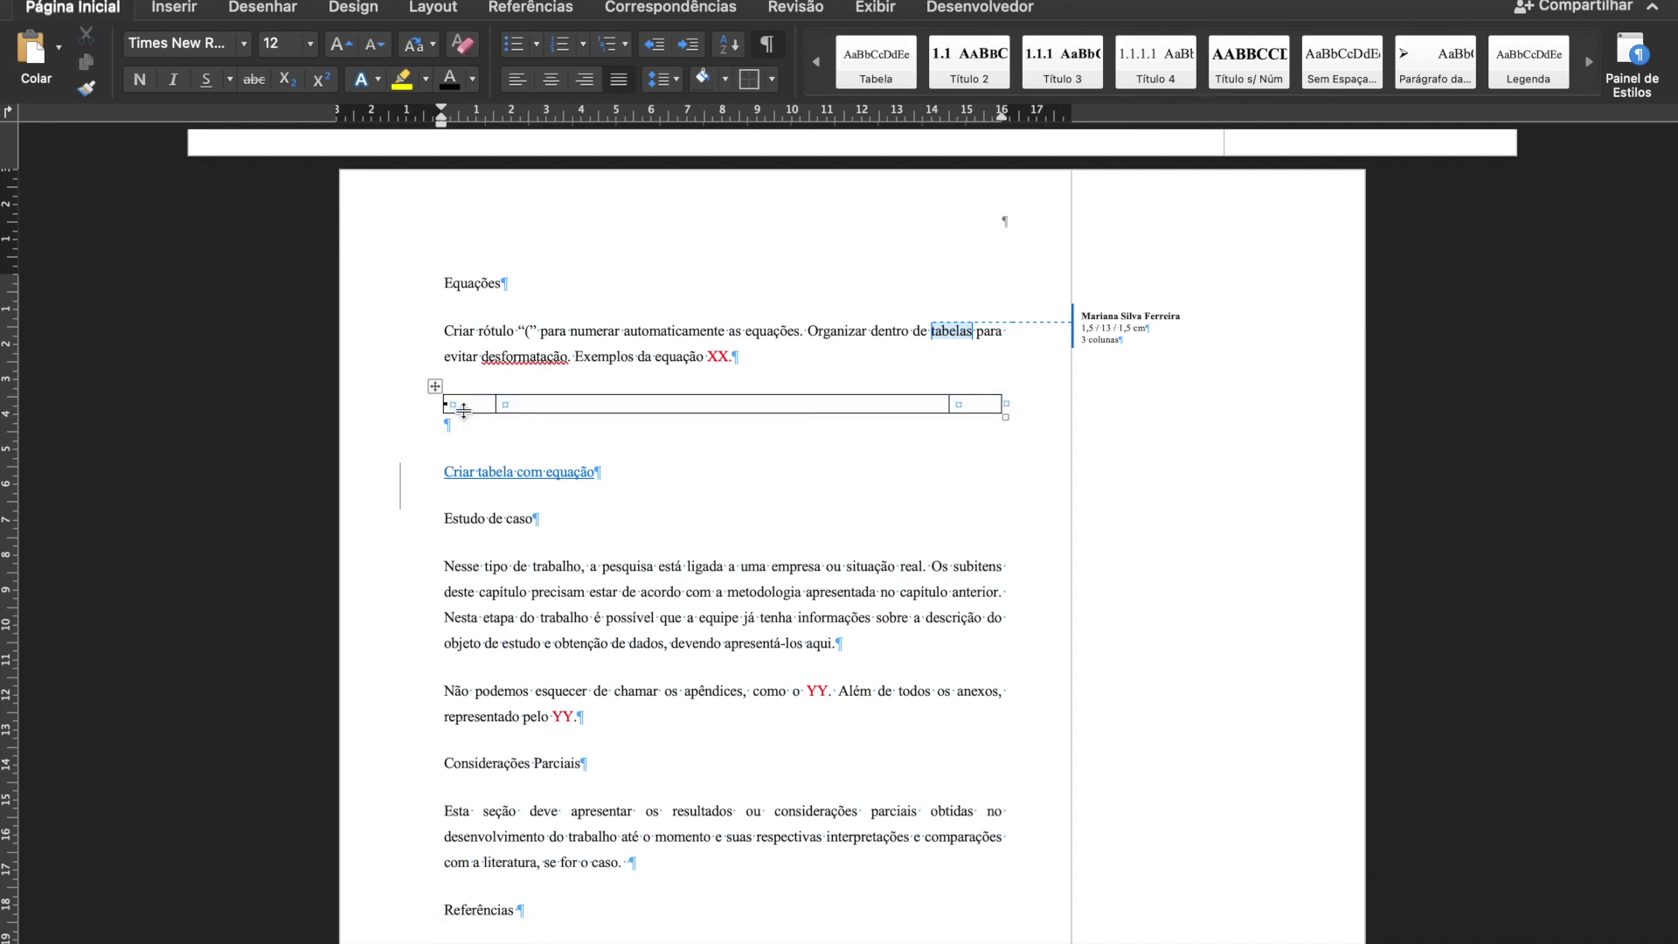
Insert a new equation placeholder in the middle cell of the equation table.
{"action": "left_click", "coordinate": [492, 402]}
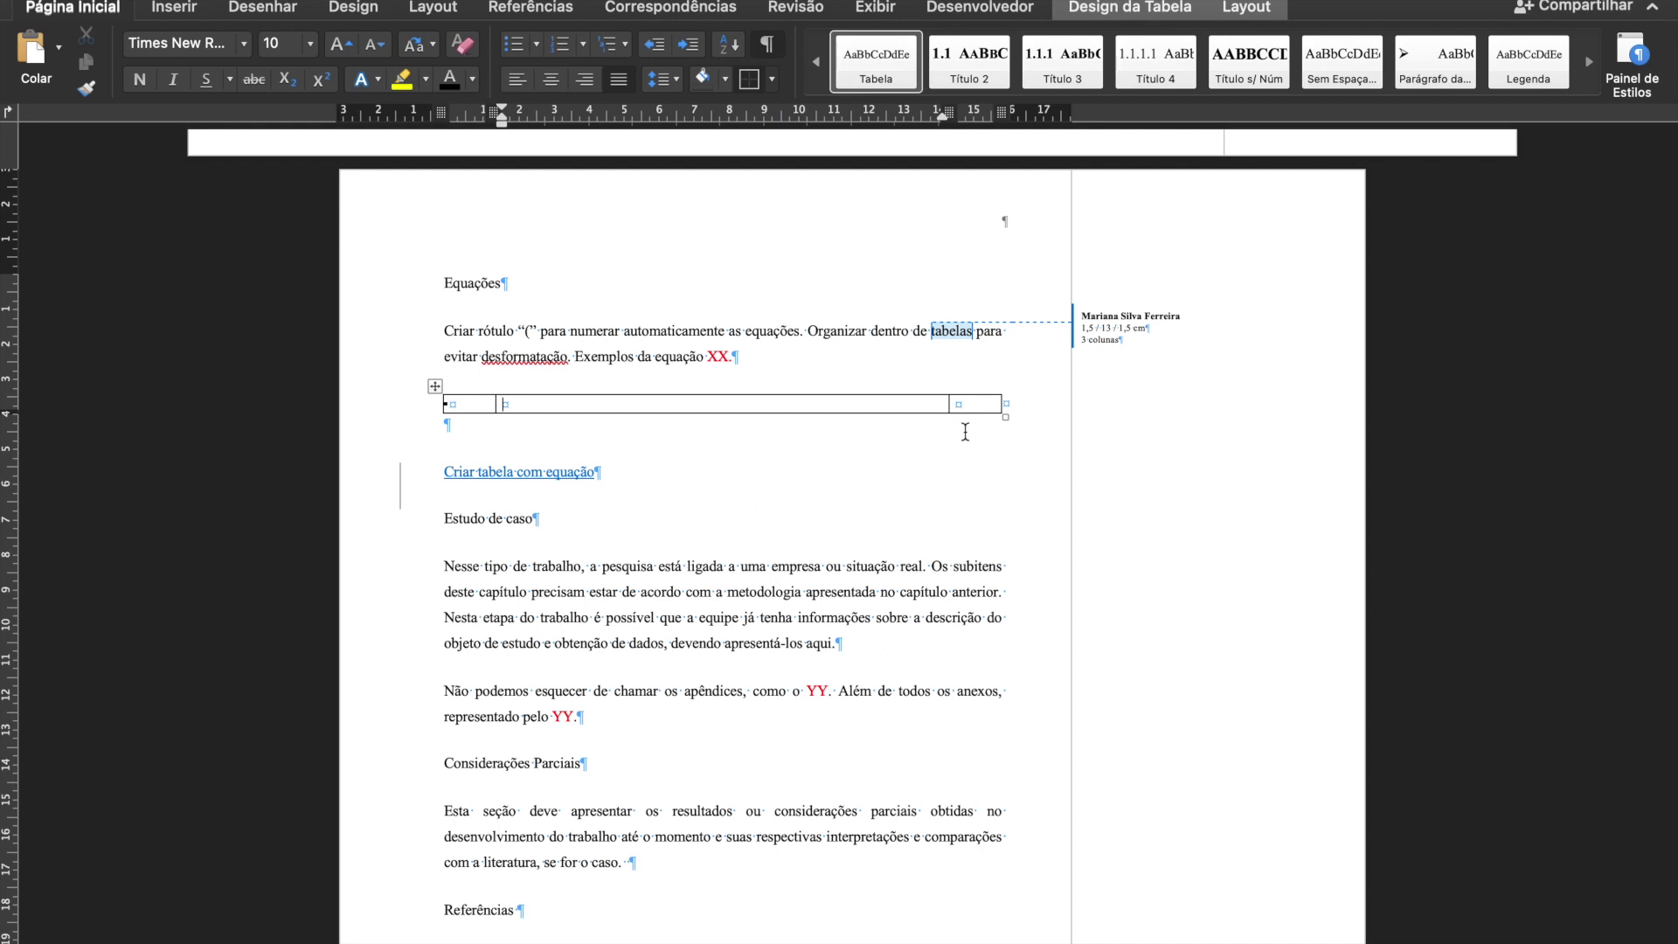
{"action": "left_click", "coordinate": [984, 407]}
{"action": "left_click", "coordinate": [647, 403]}
{"action": "left_click", "coordinate": [178, 10]}
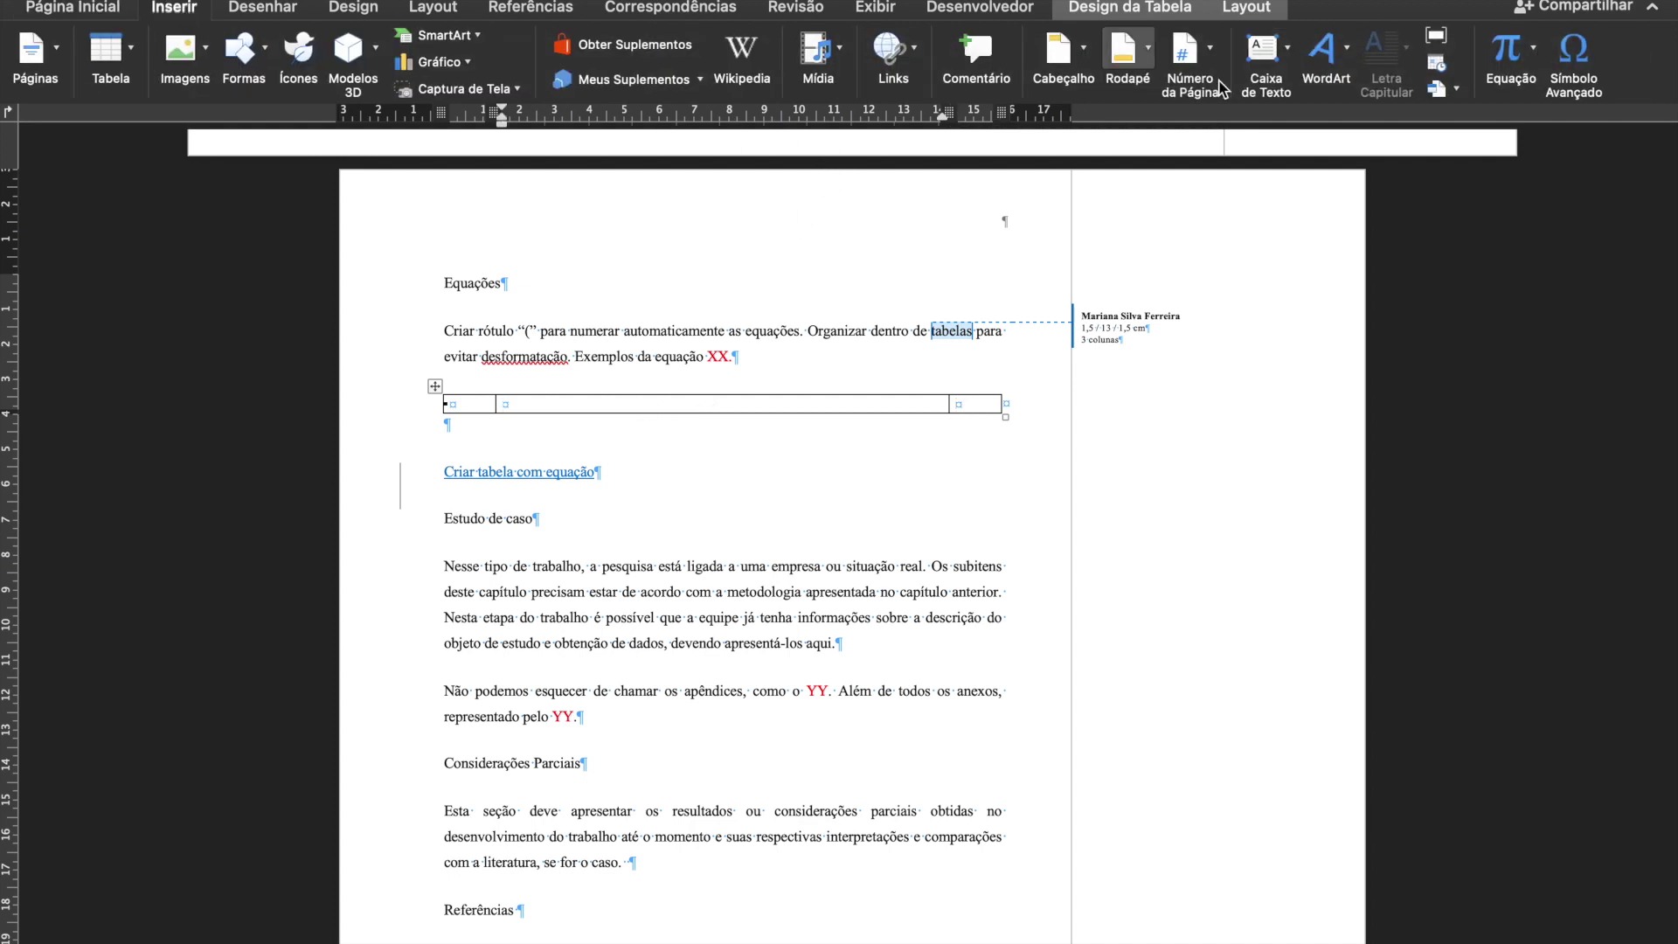
{"action": "left_click", "coordinate": [1512, 54]}
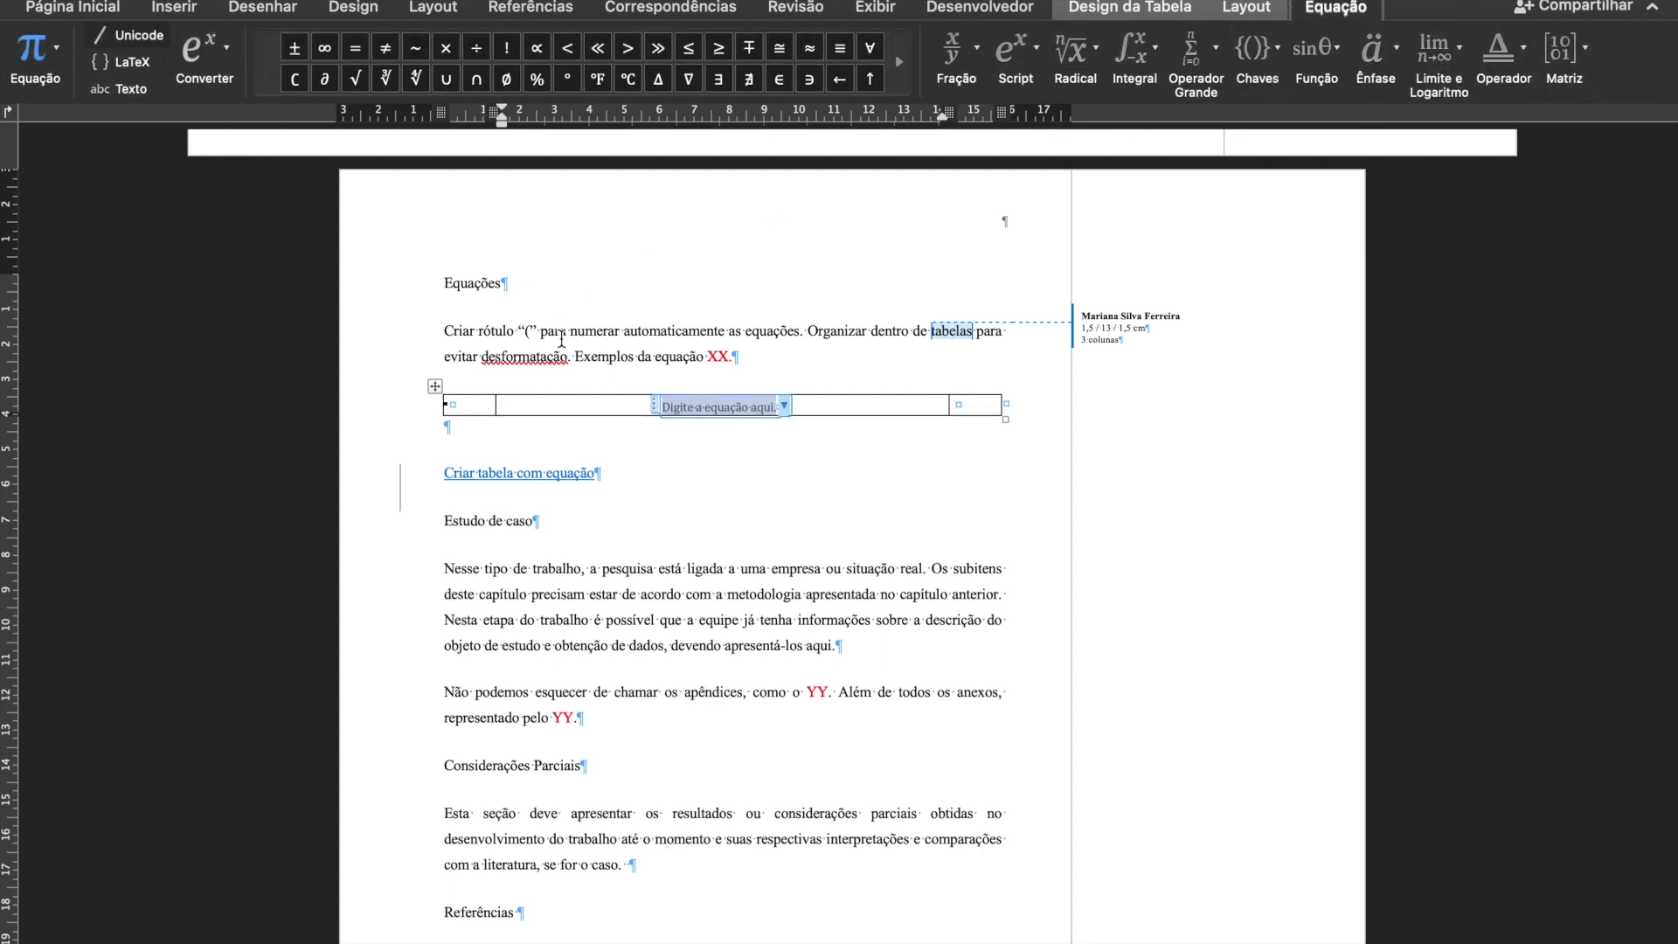
Examine the fraction, script and radical structures and the symbol sets available for building the equation.
{"action": "left_click", "coordinate": [977, 51]}
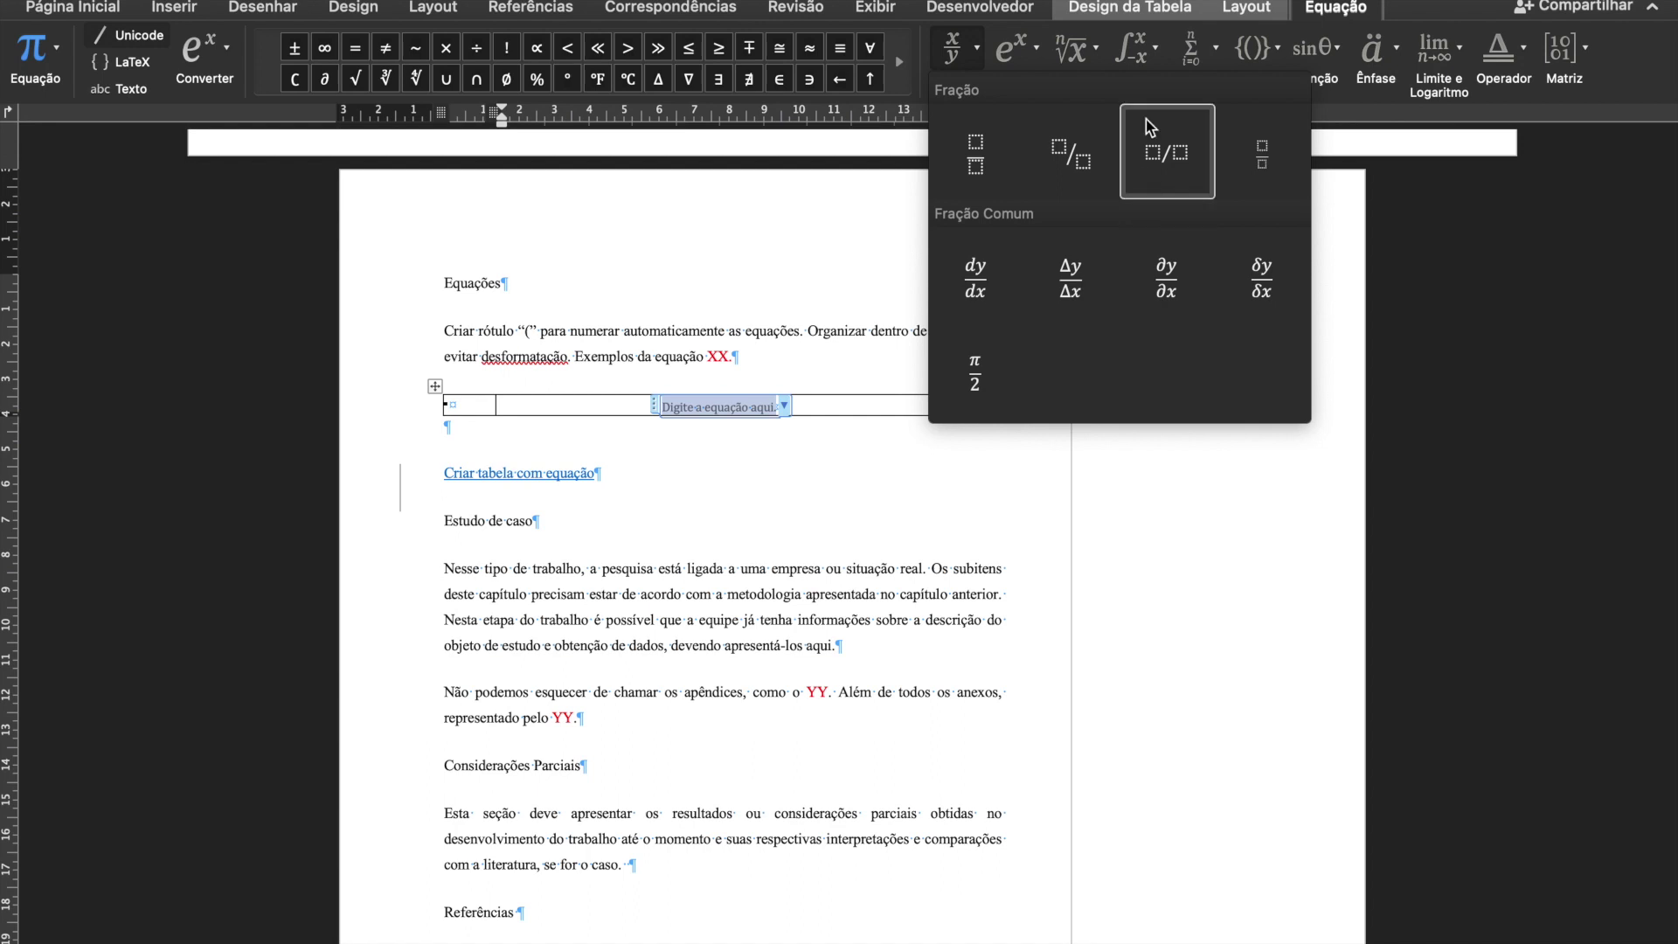
{"action": "left_click", "coordinate": [1019, 53]}
{"action": "left_click", "coordinate": [1023, 54]}
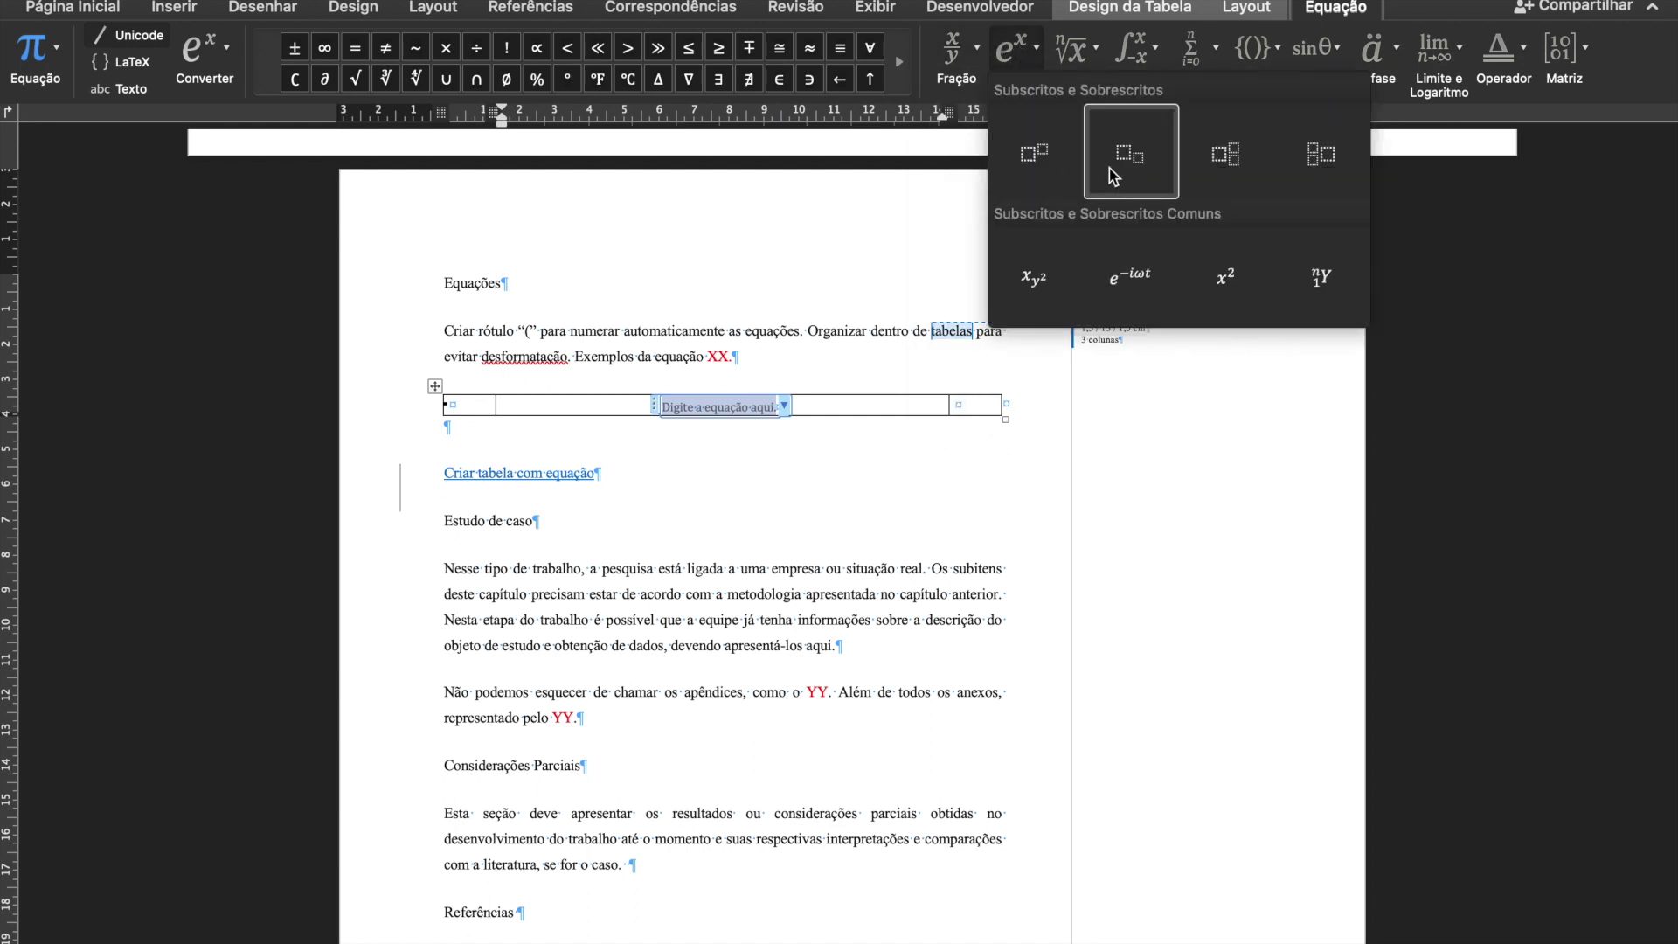
{"action": "left_click", "coordinate": [1193, 66]}
{"action": "left_click", "coordinate": [1060, 51]}
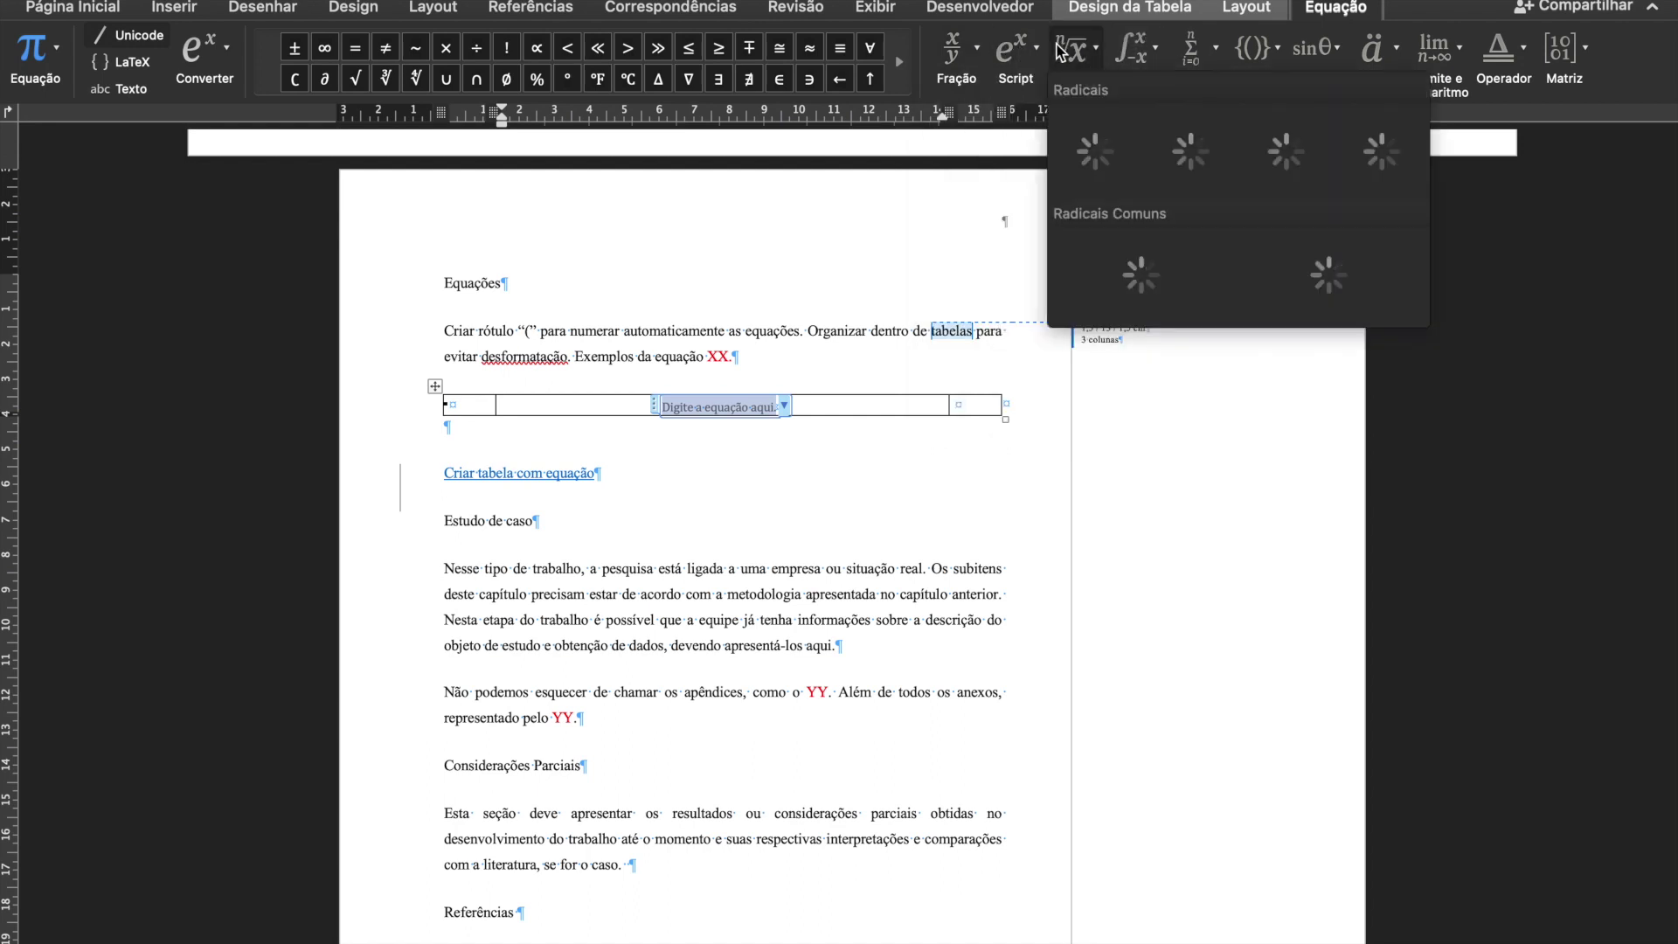
{"action": "left_click", "coordinate": [1060, 51]}
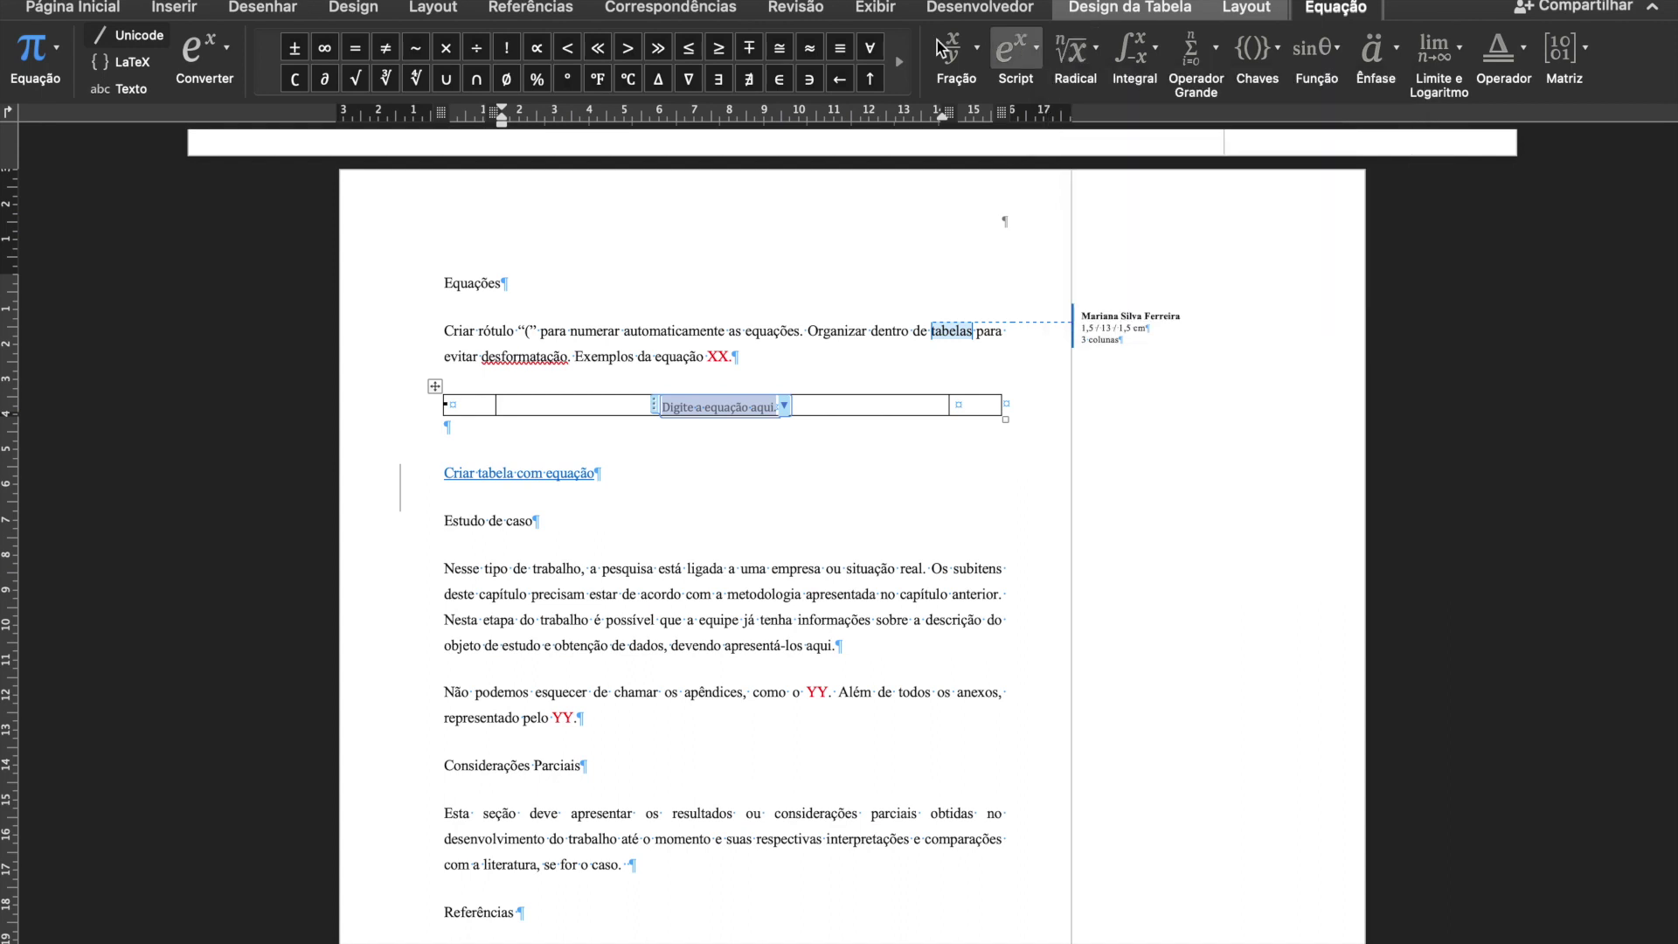
{"action": "left_click", "coordinate": [901, 64]}
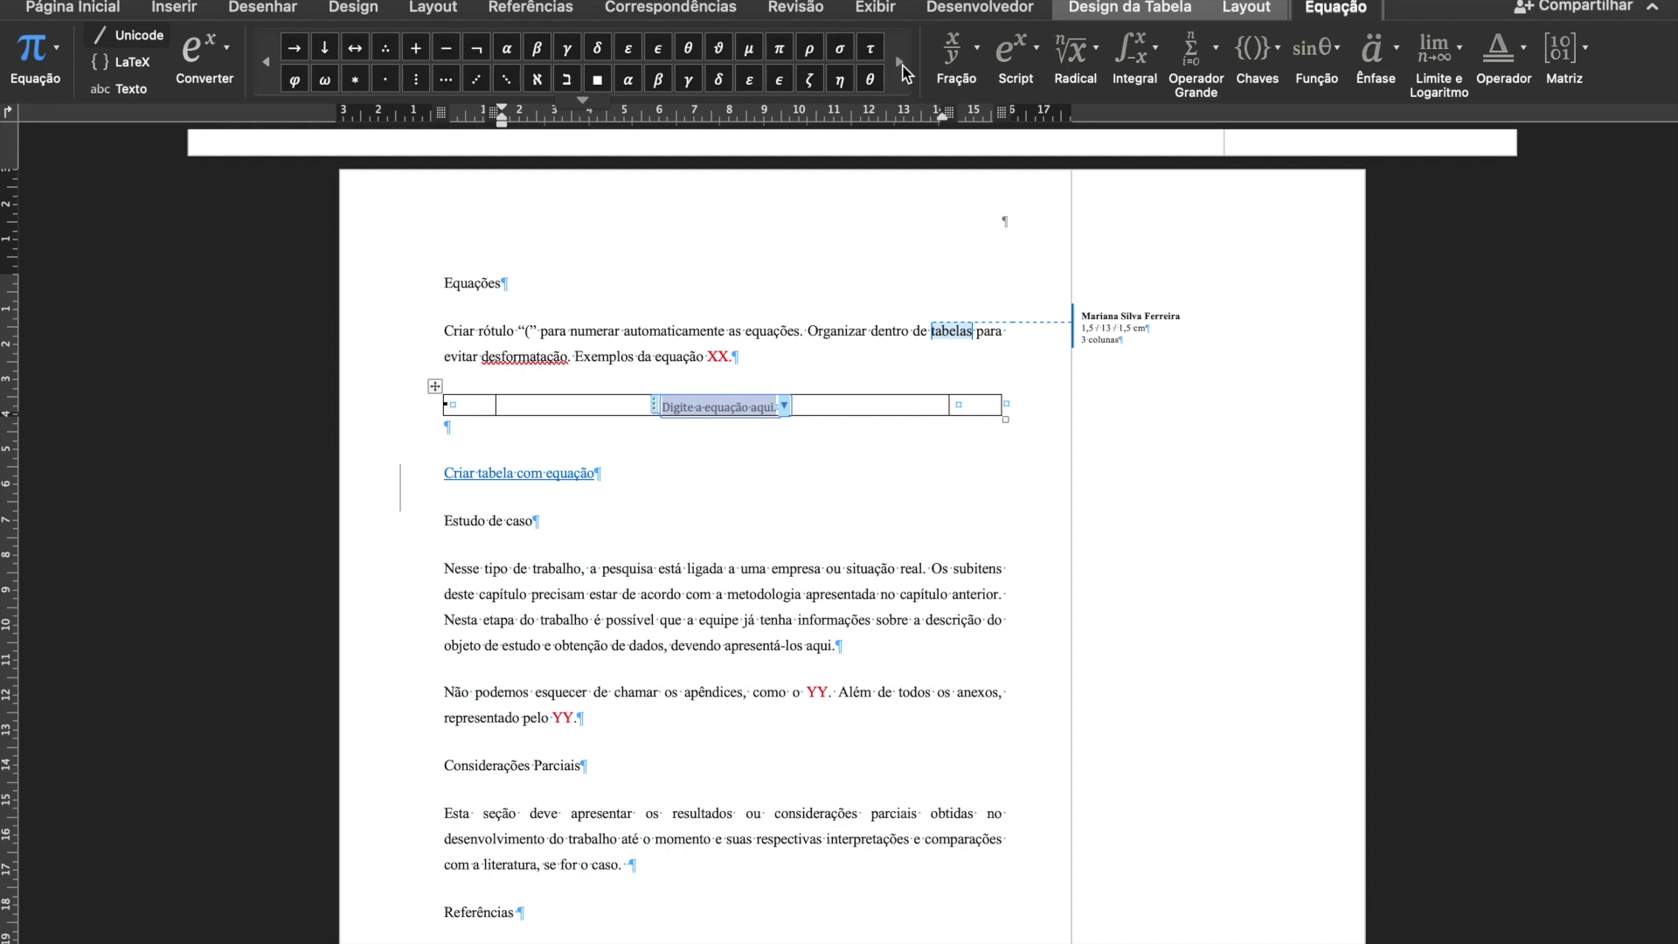
{"action": "left_click", "coordinate": [901, 65]}
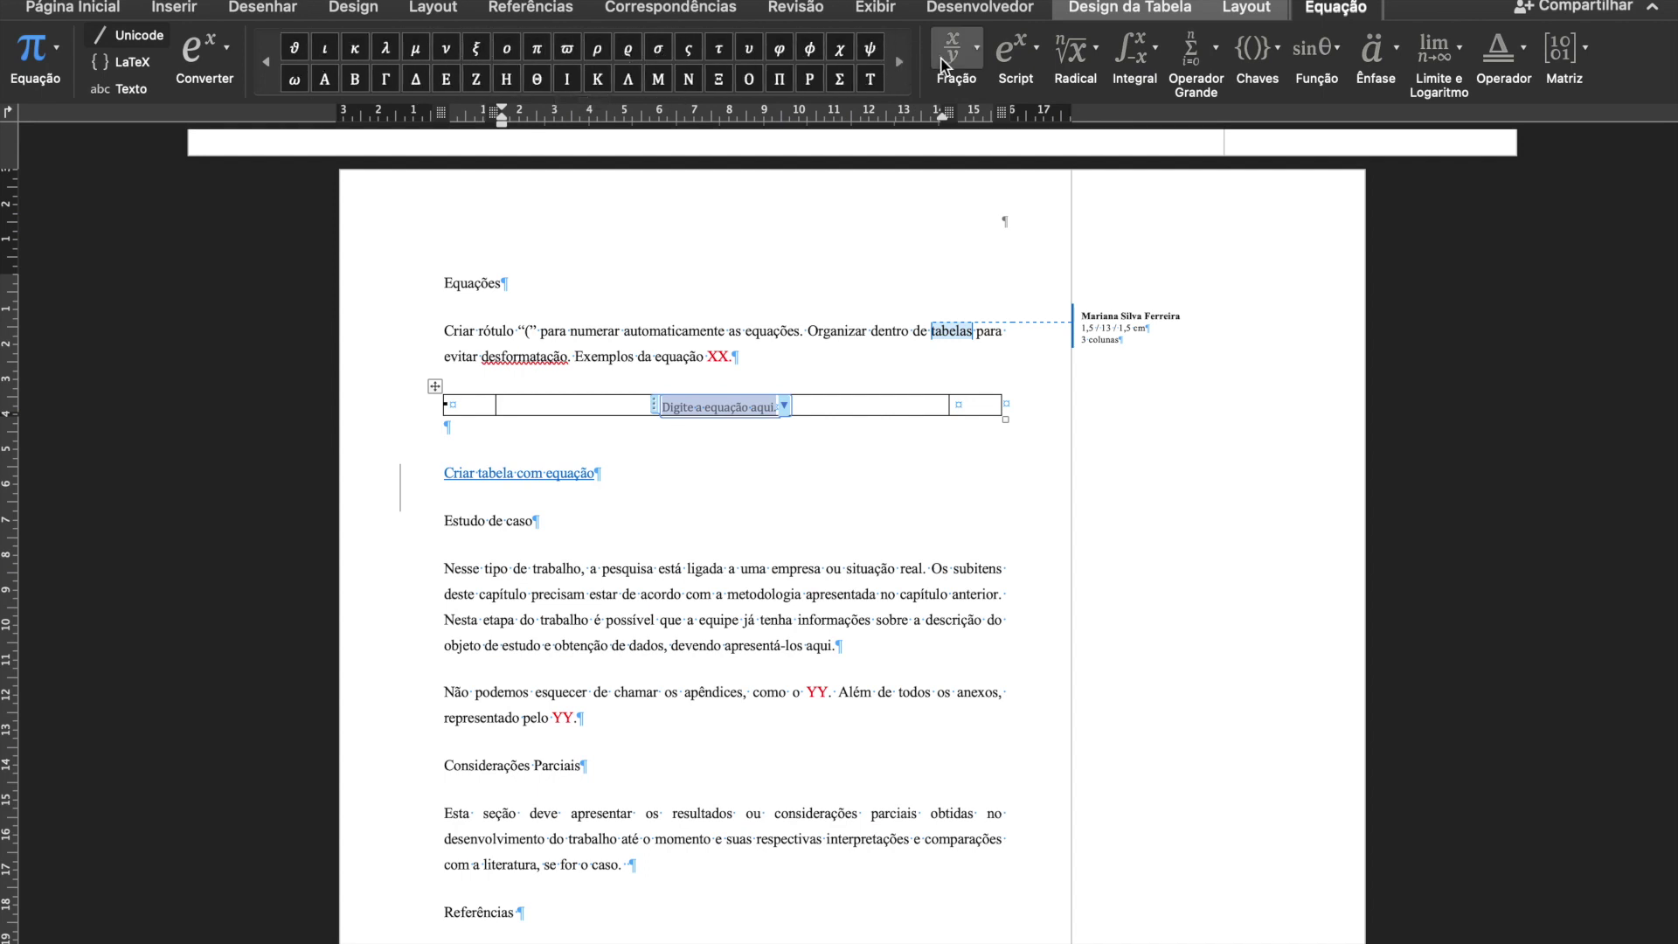
{"action": "left_click", "coordinate": [1031, 52]}
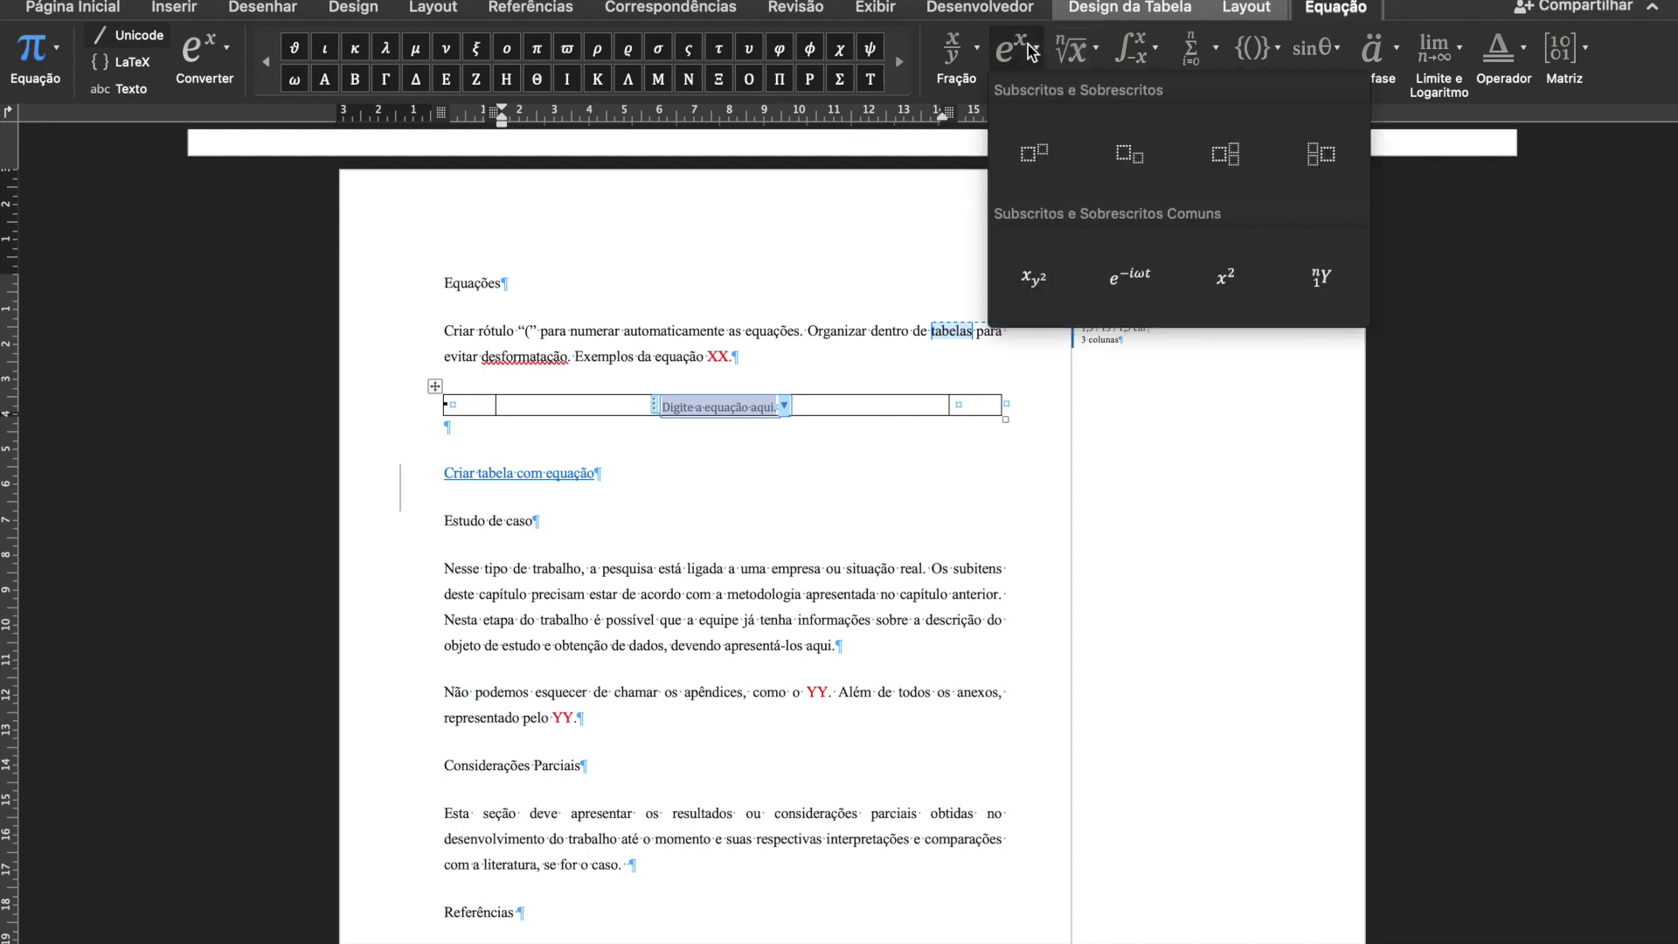
{"action": "left_click", "coordinate": [963, 45]}
{"action": "left_click", "coordinate": [967, 53]}
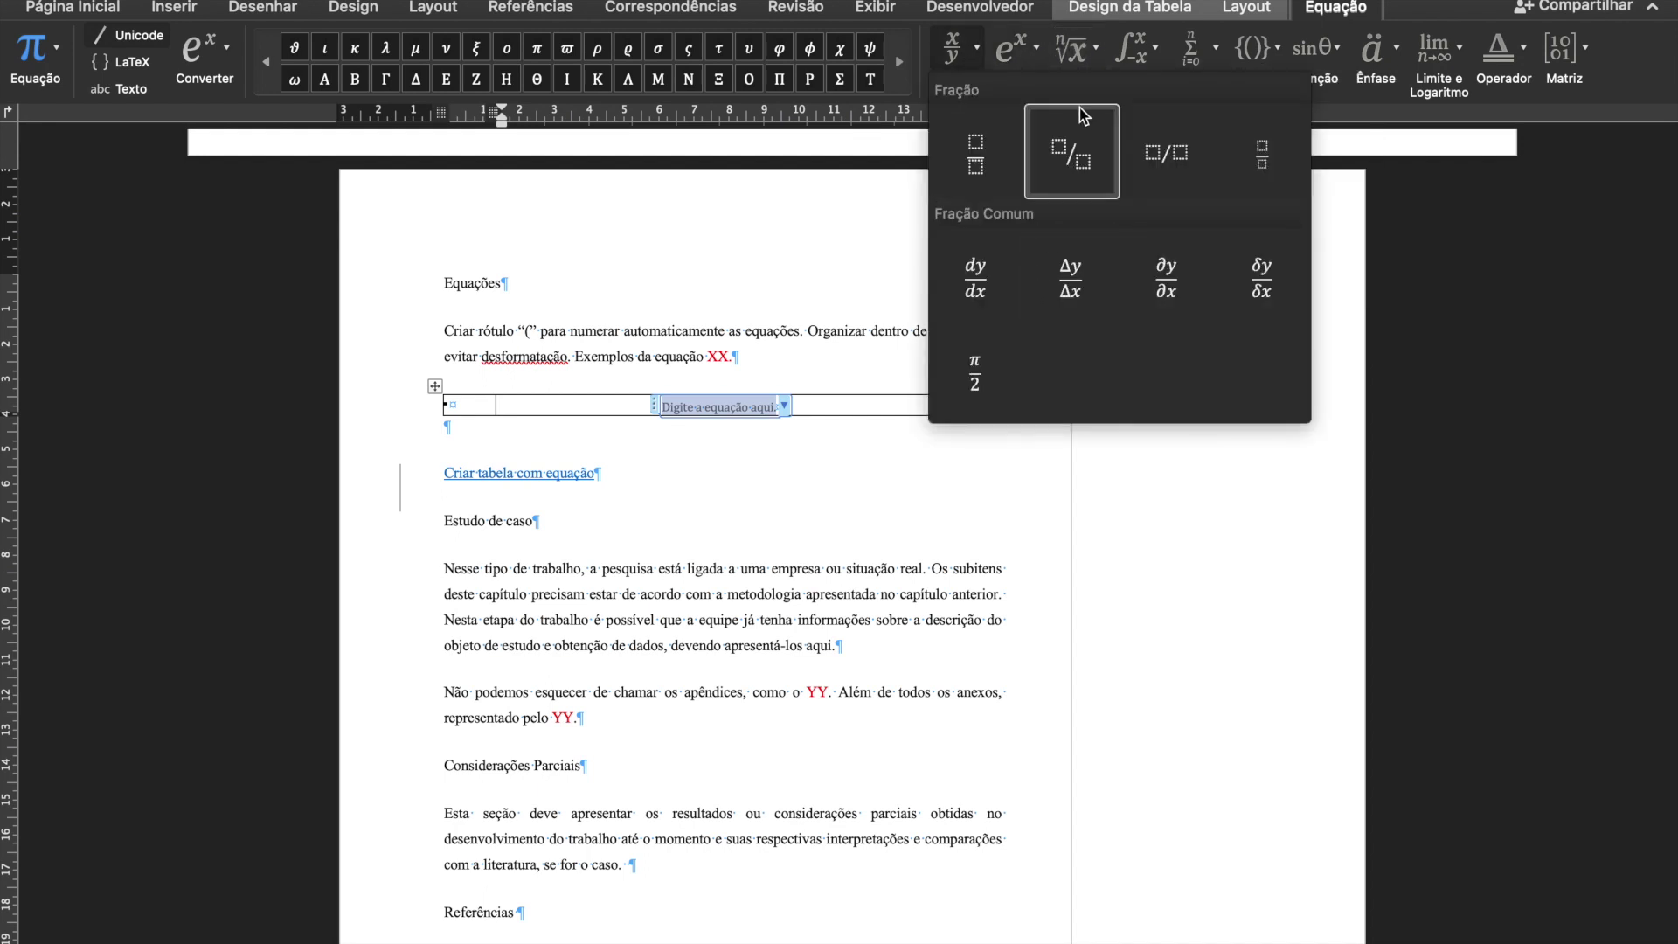
Fill the equation placeholder with the ready-made quadratic formula from the common radicals and leave equation editing.
{"action": "left_click", "coordinate": [1090, 53]}
{"action": "left_click", "coordinate": [1090, 53]}
{"action": "left_click", "coordinate": [1090, 53]}
{"action": "left_click", "coordinate": [1090, 52]}
{"action": "left_click", "coordinate": [1179, 278]}
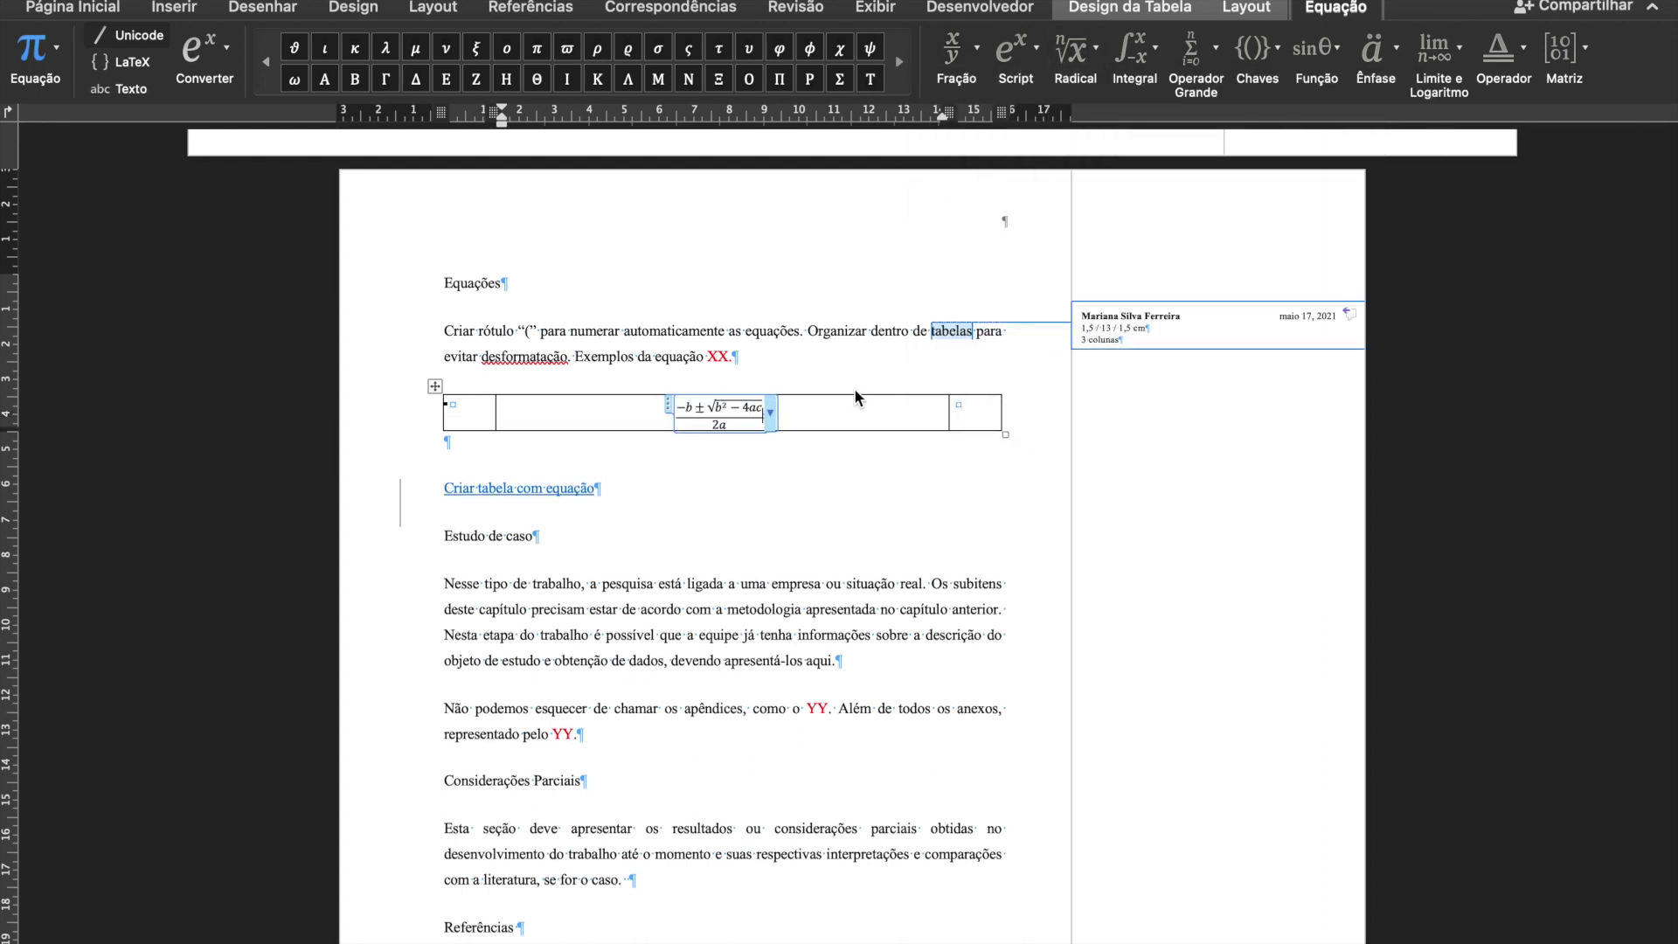
{"action": "left_click", "coordinate": [816, 388]}
{"action": "left_click", "coordinate": [817, 409]}
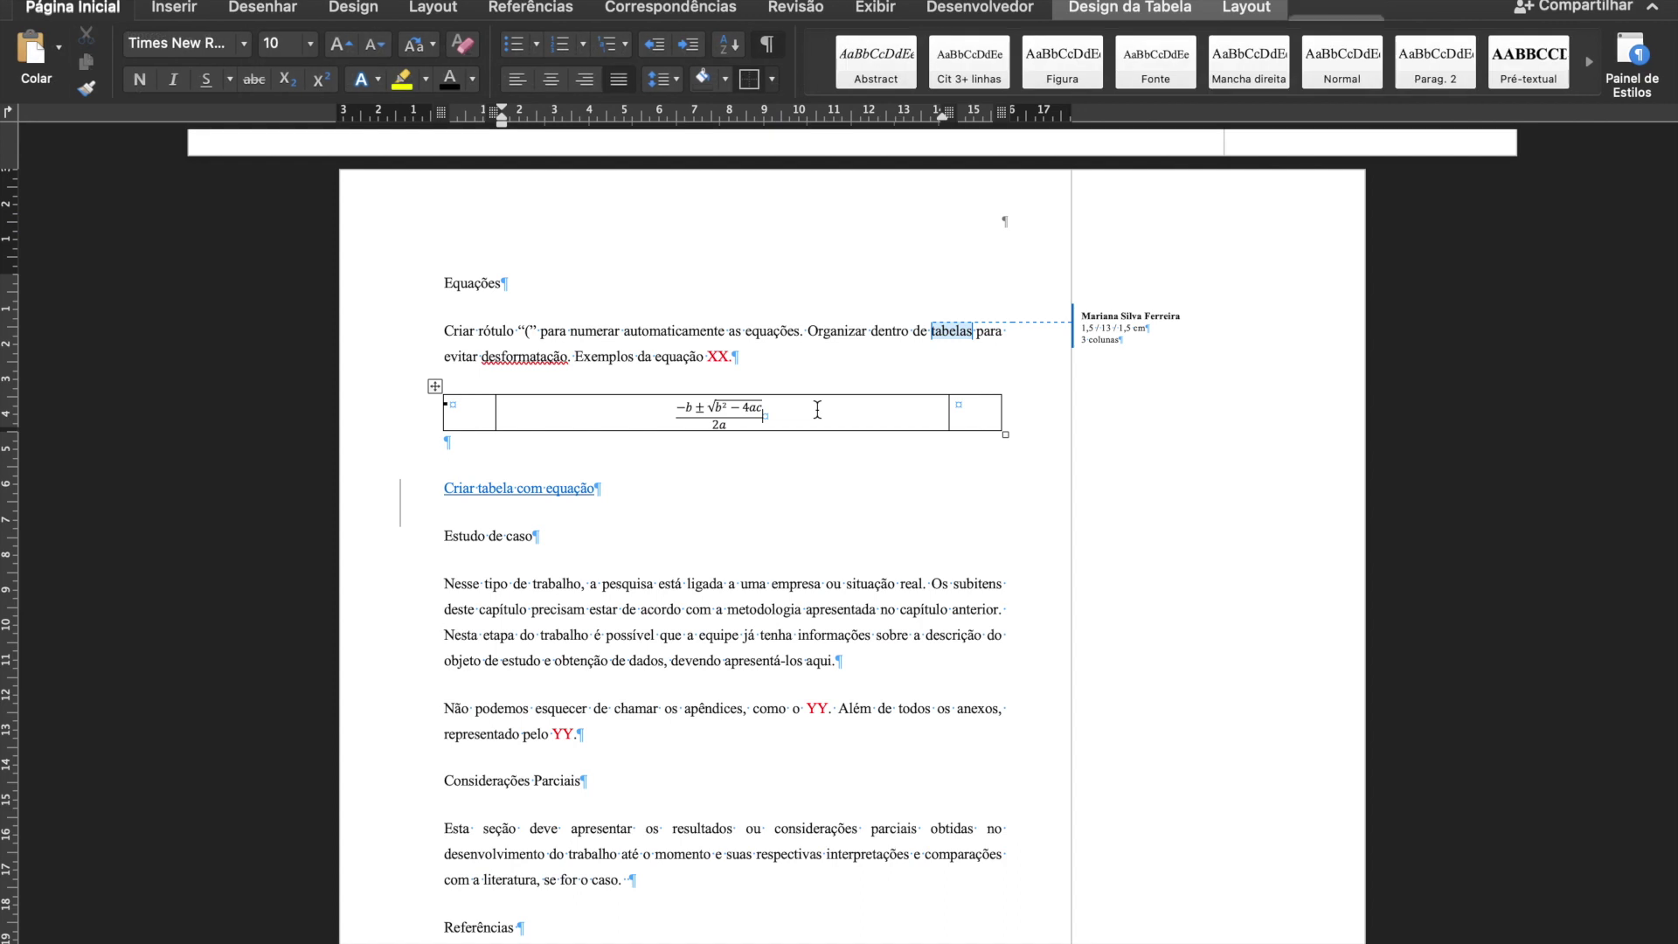
Prepare a caption for the equation table's last cell with the "(" label and the text "( 1 )".
{"action": "left_click", "coordinate": [992, 412]}
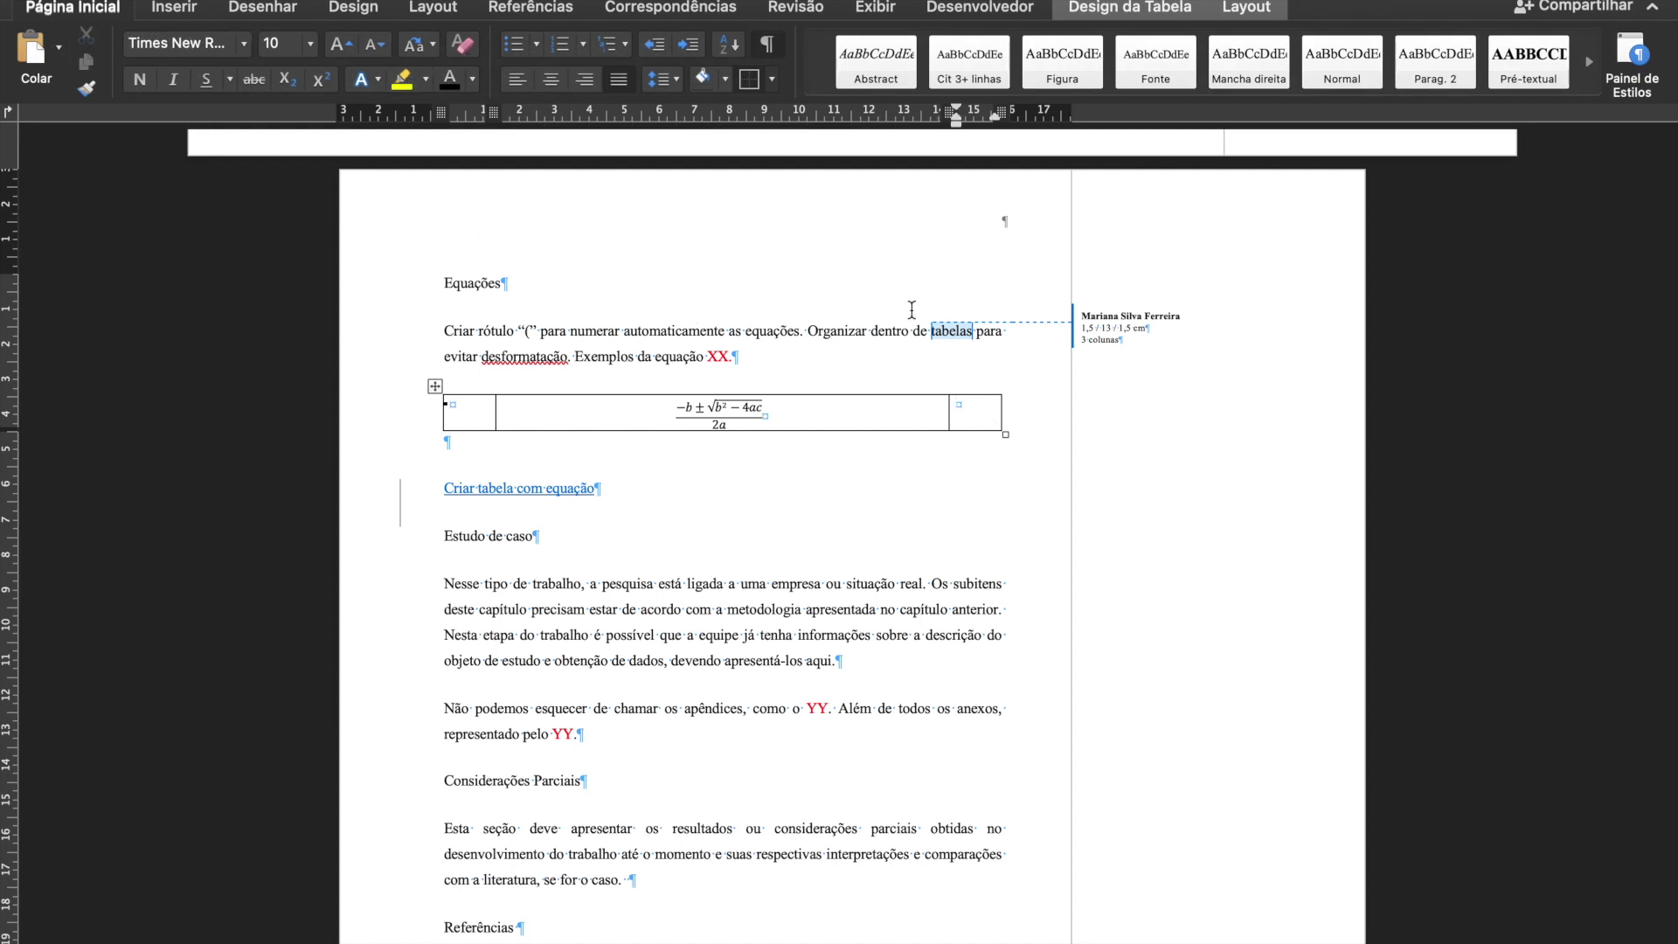
{"action": "left_click", "coordinate": [179, 8]}
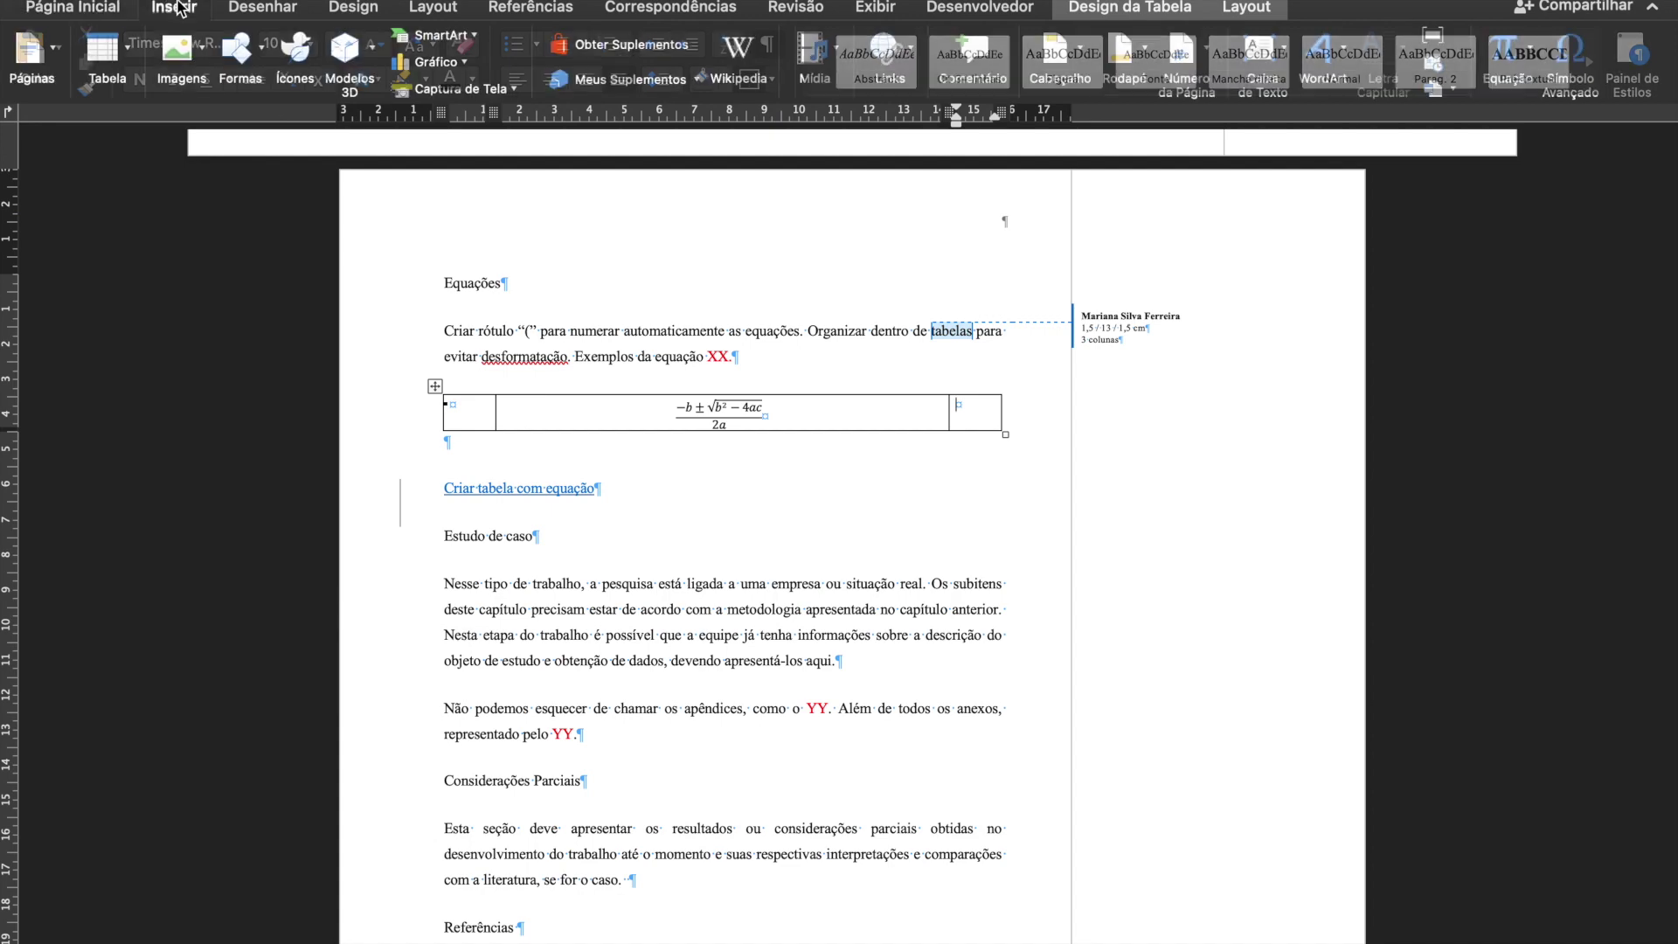
{"action": "left_click", "coordinate": [547, 11]}
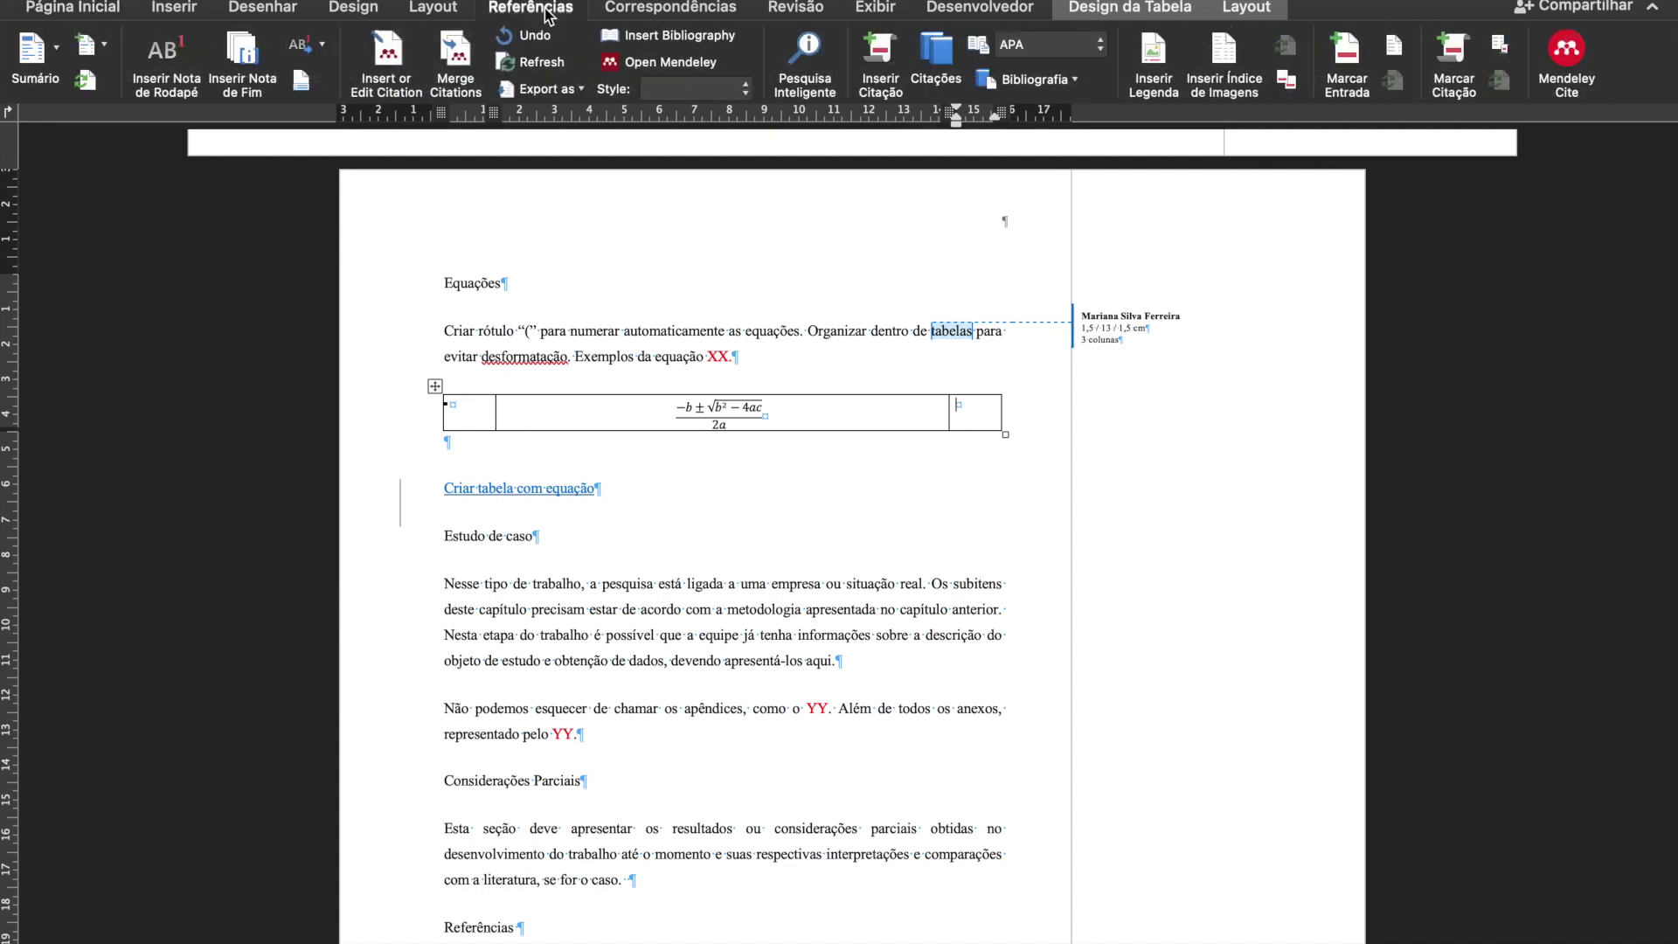
{"action": "left_click", "coordinate": [1153, 57]}
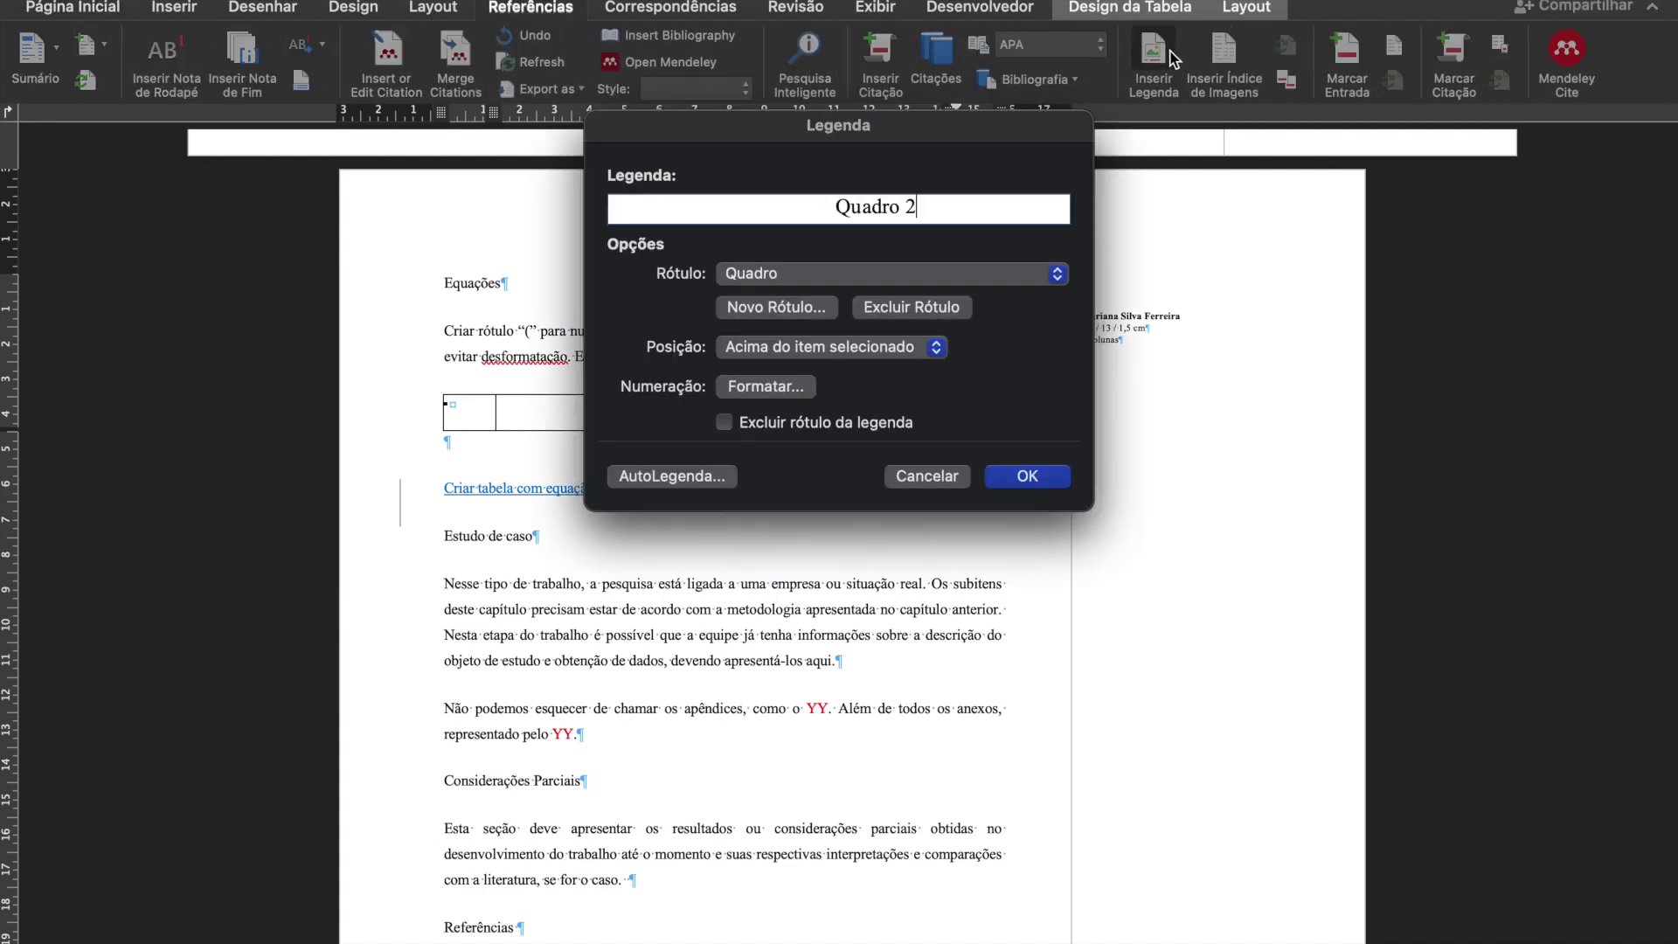
{"action": "left_click", "coordinate": [914, 274]}
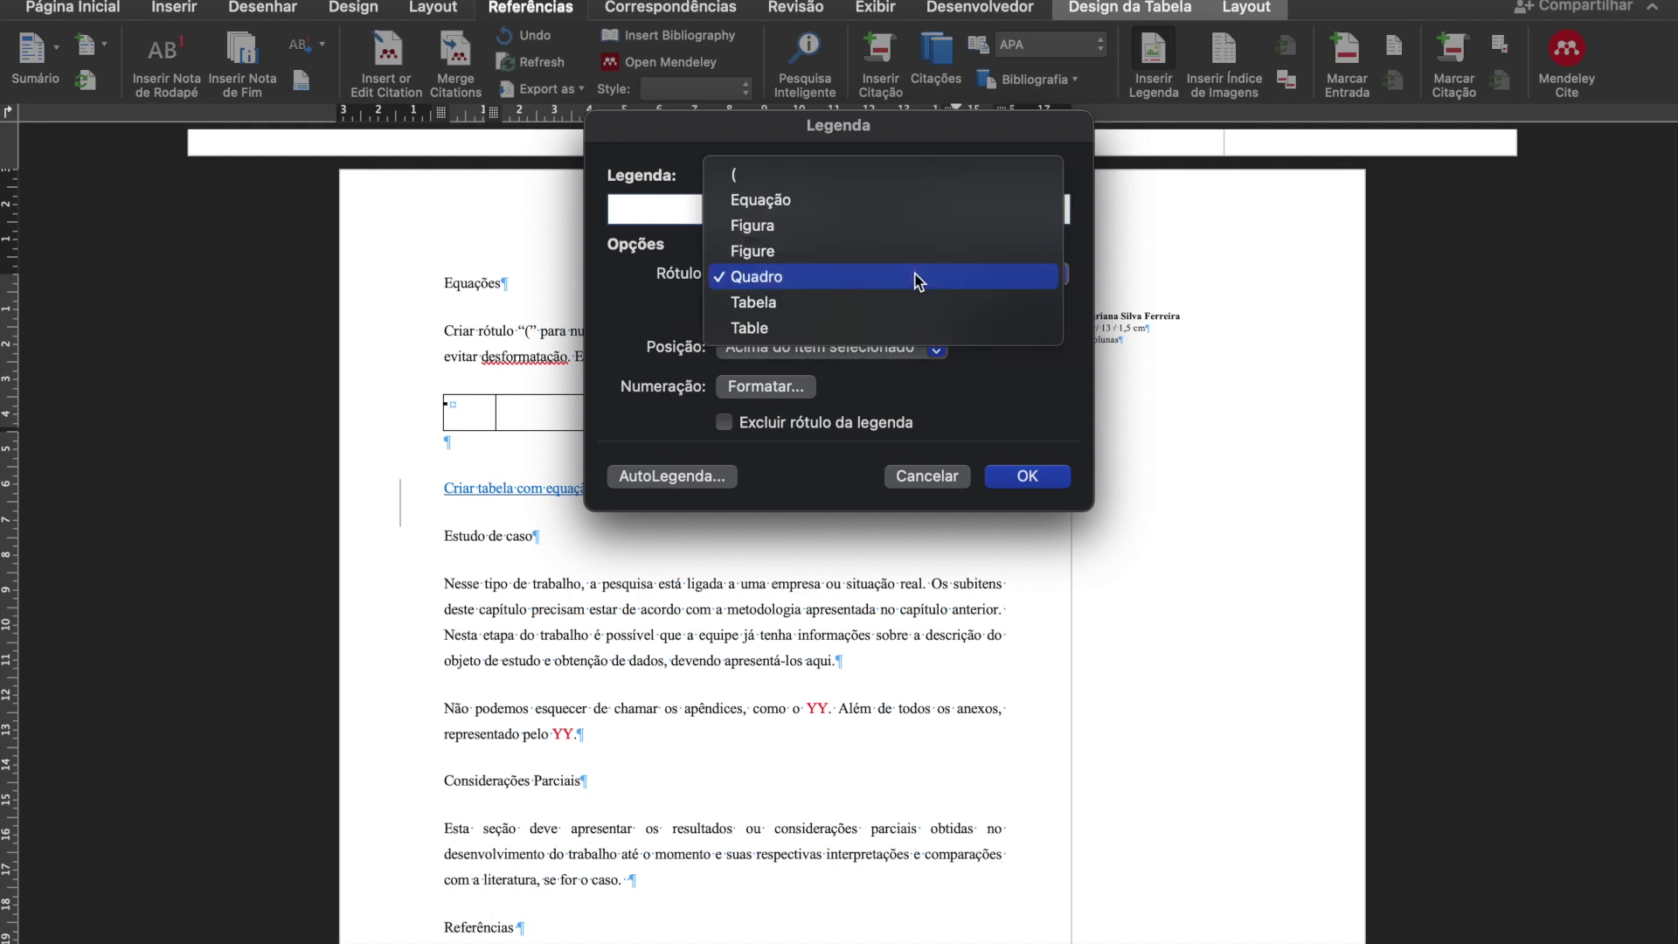
{"action": "left_click", "coordinate": [895, 180]}
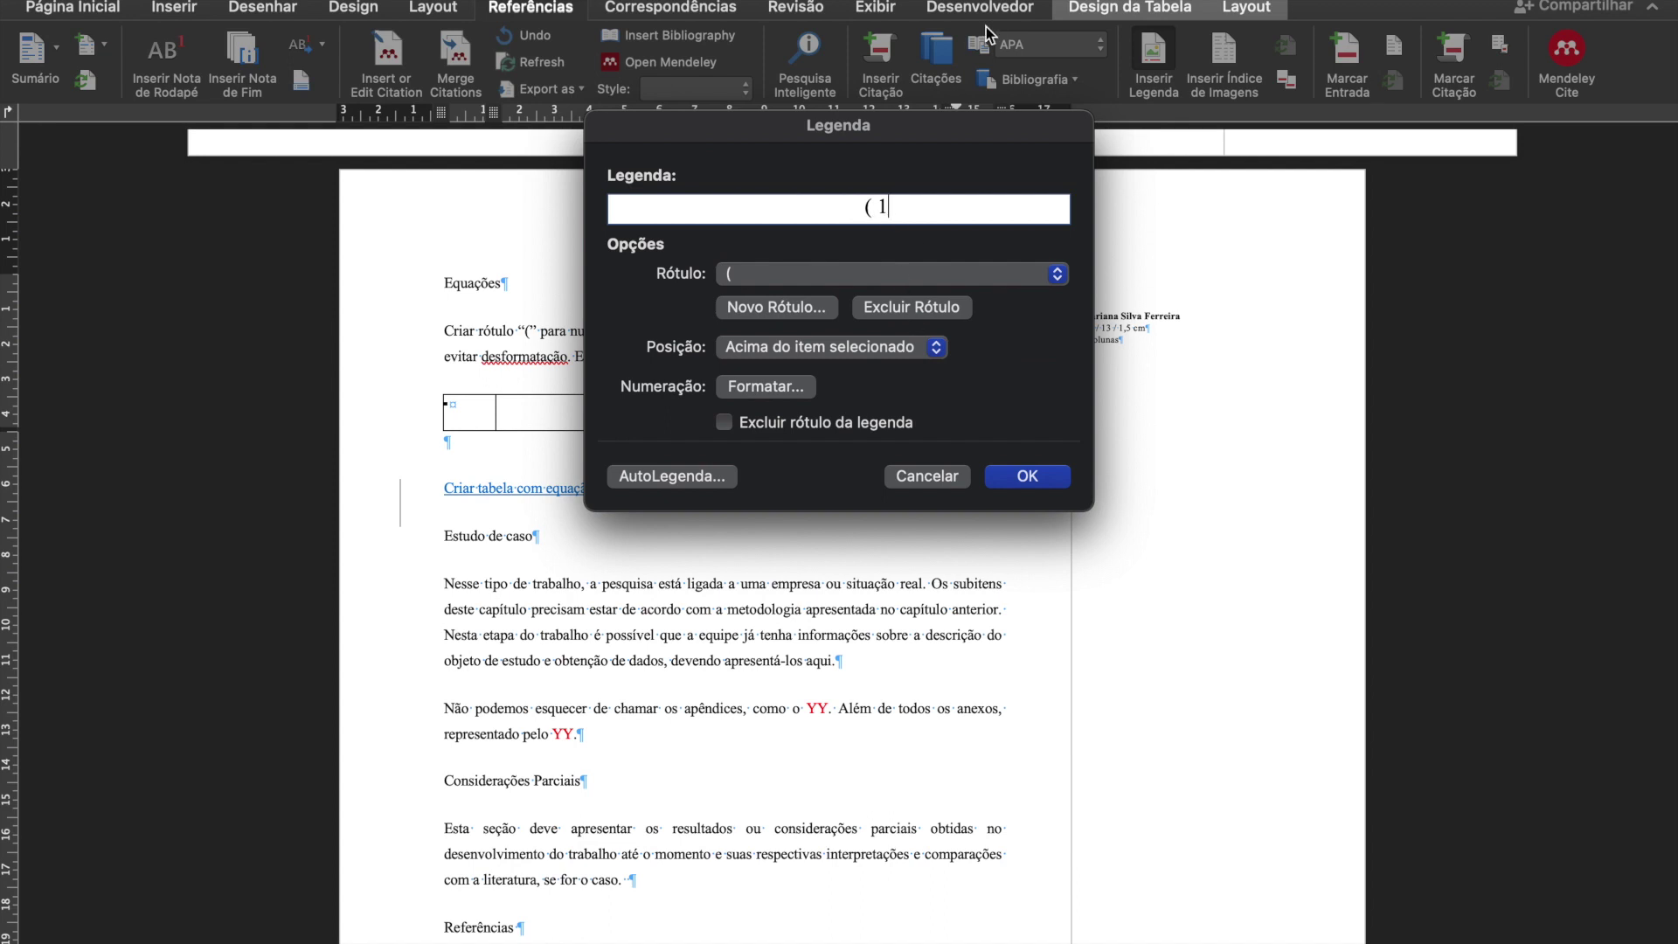
{"action": "left_click_drag", "start_coordinate": [986, 125], "coordinate": [1522, 107]}
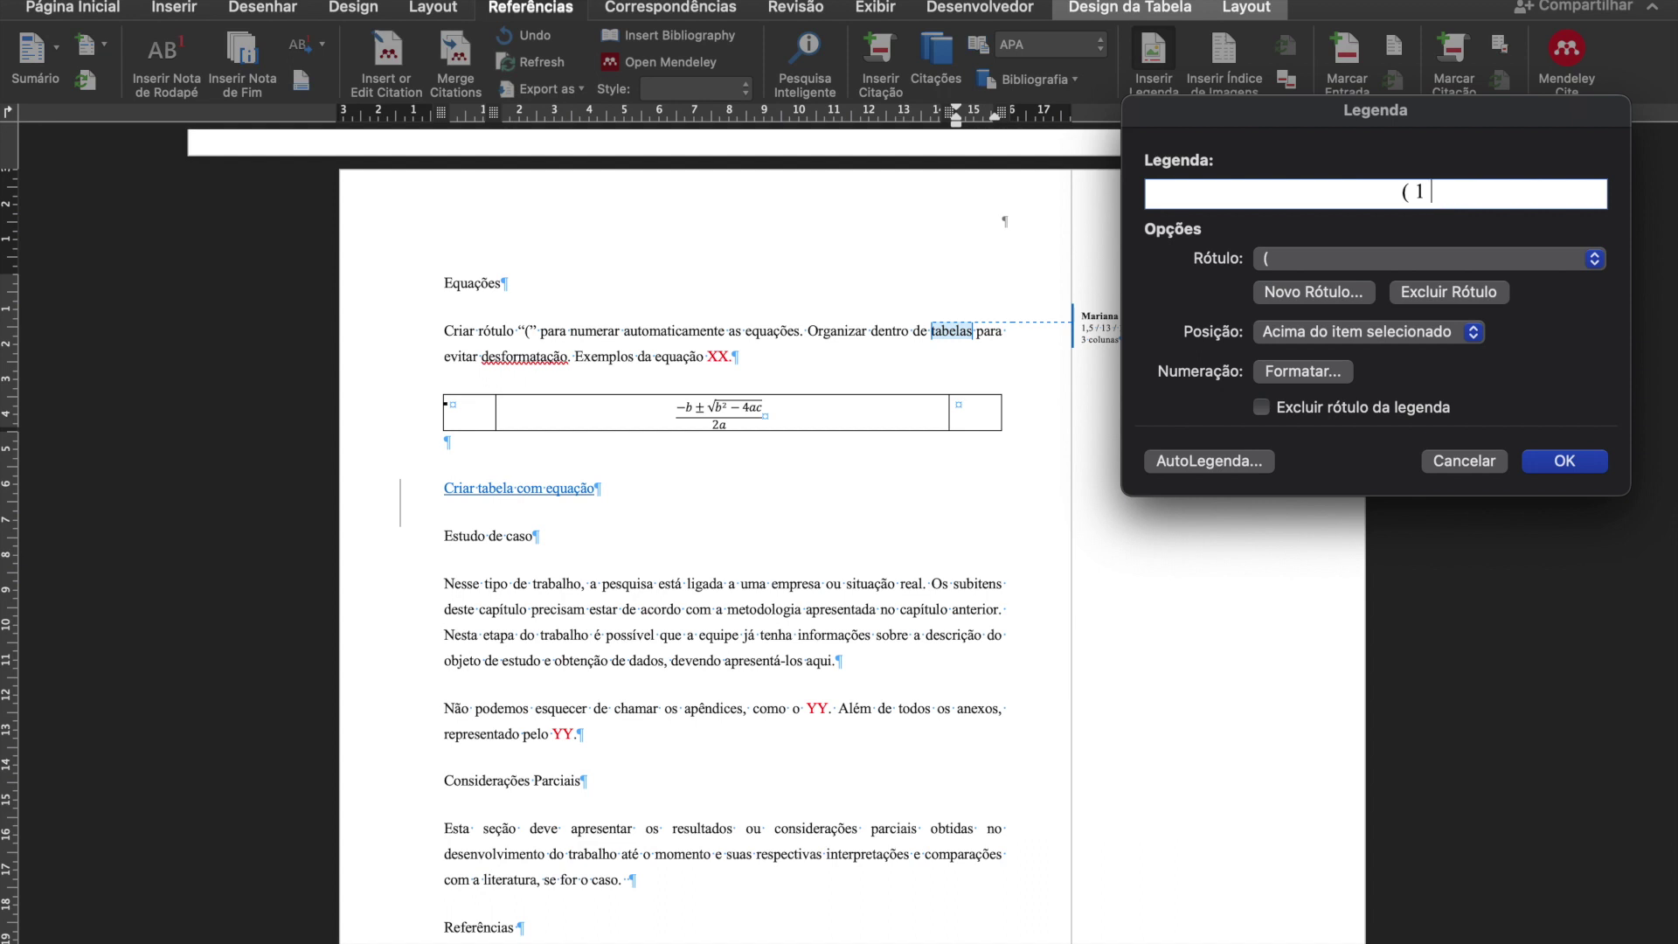
{"action": "type", "text": ")"}
{"action": "left_click_drag", "start_coordinate": [1343, 122], "coordinate": [1081, 96]}
{"action": "left_click", "coordinate": [1041, 265]}
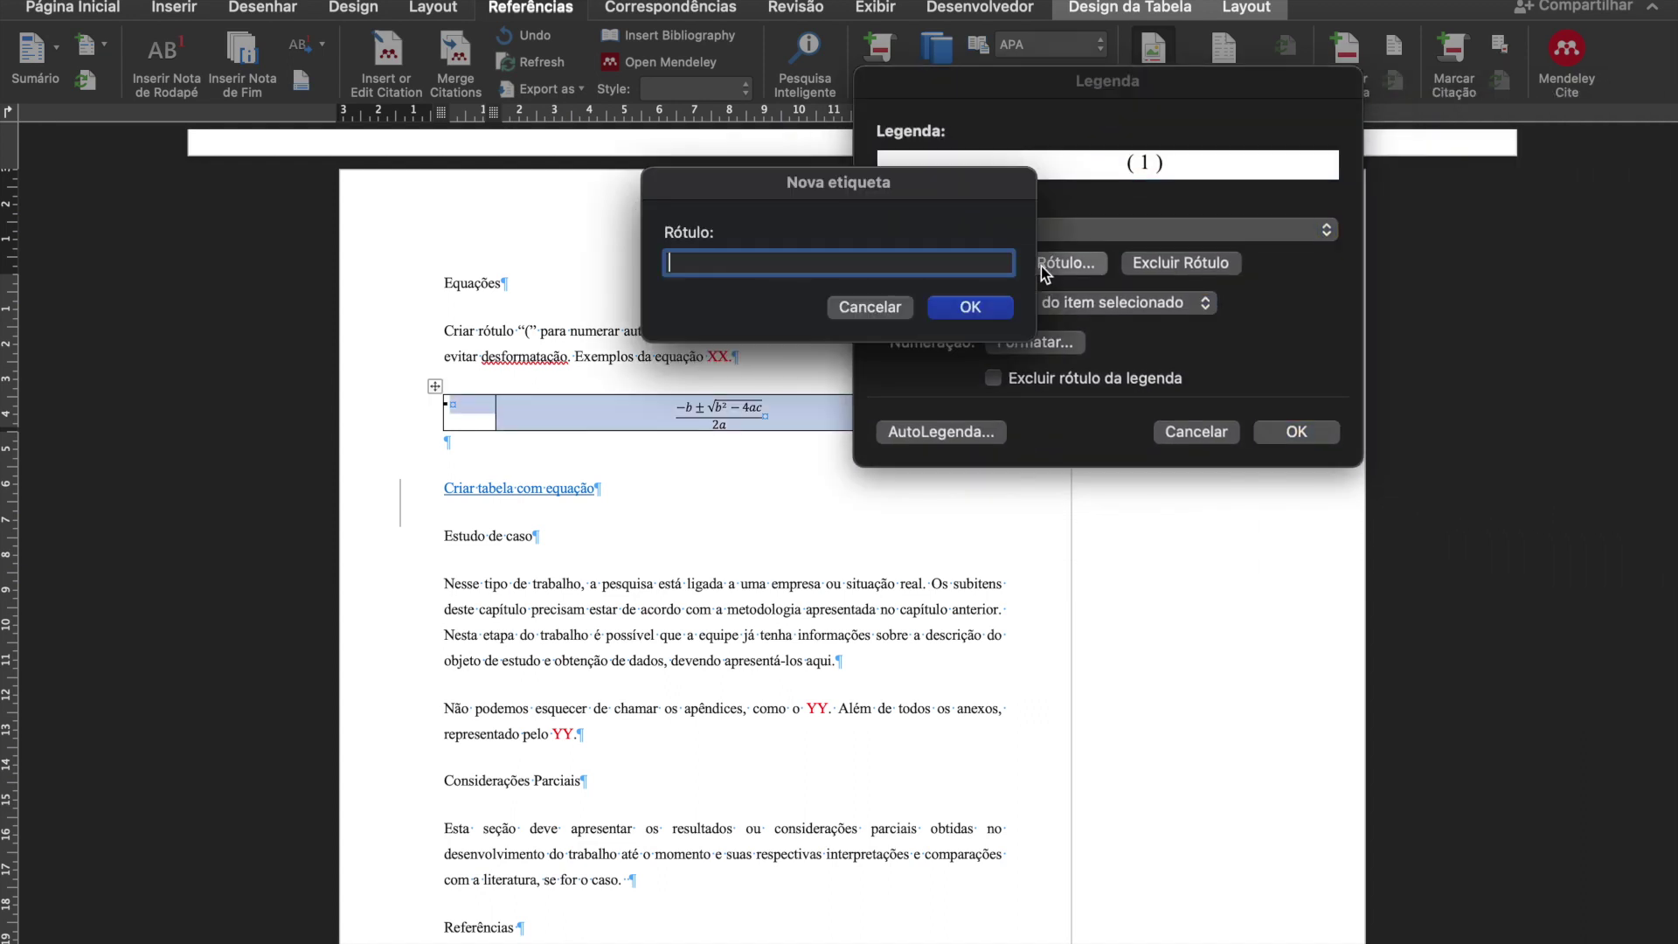
{"action": "type", "text": "("}
{"action": "left_click", "coordinate": [869, 309]}
Insert the "( 1 )" caption and move it into the last cell of the equation table, removing the leftover paragraph above.
{"action": "left_click", "coordinate": [1283, 431]}
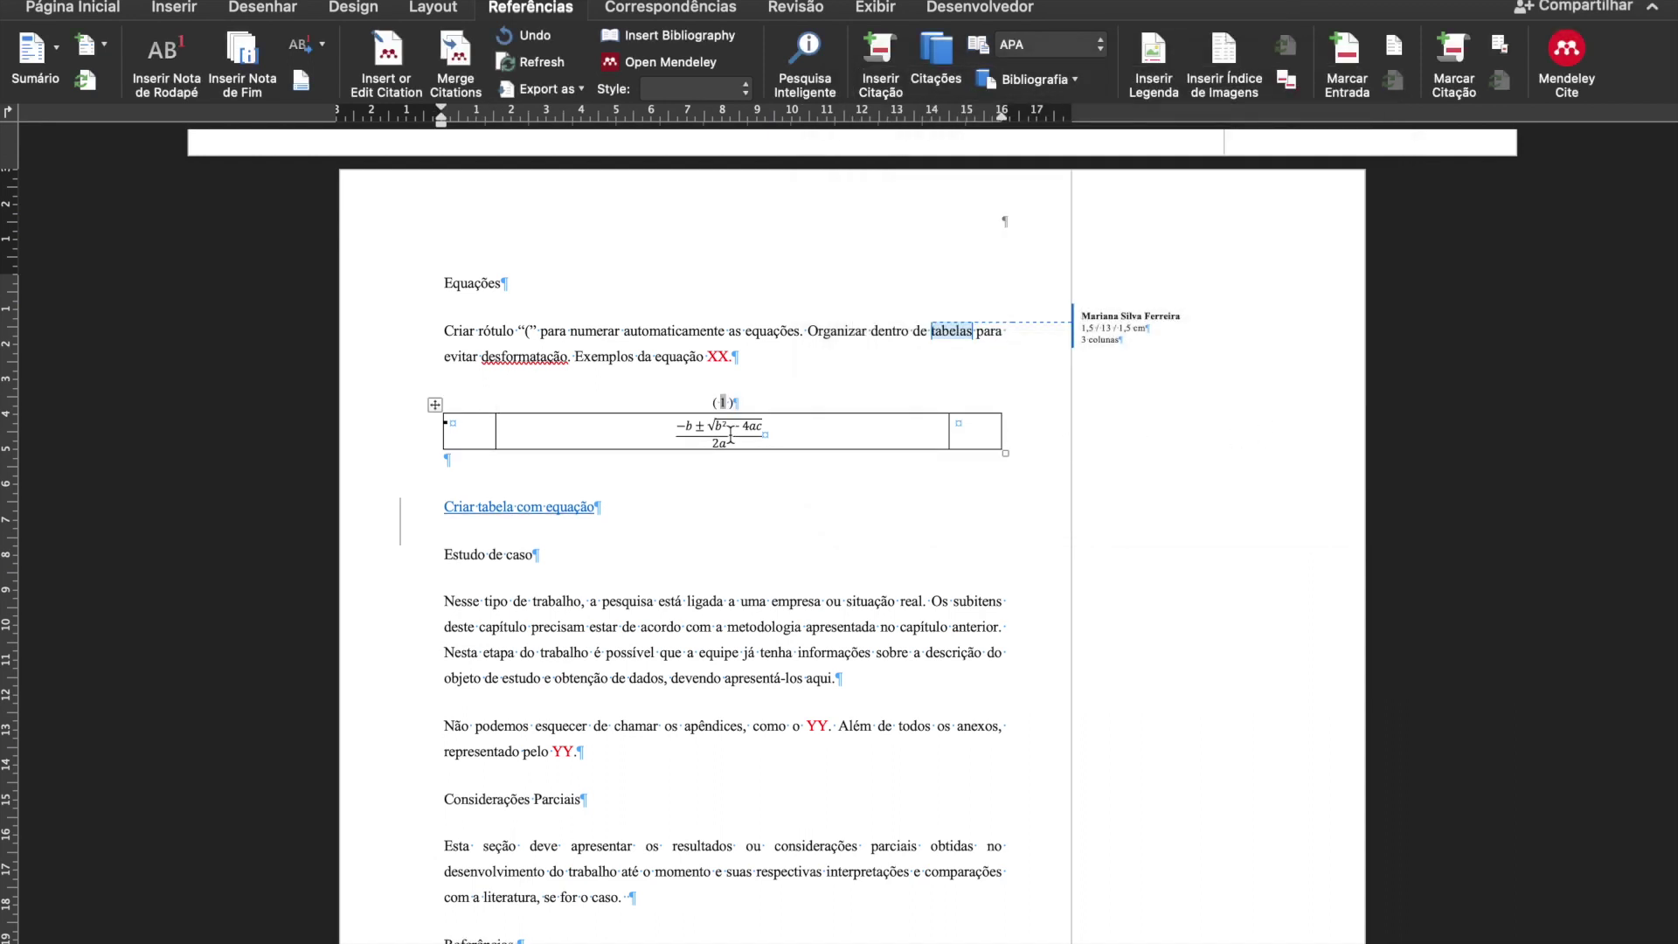
{"action": "left_click_drag", "start_coordinate": [711, 402], "coordinate": [753, 393]}
{"action": "key", "text": "ctrl+x"}
{"action": "key", "text": "BackSpace"}
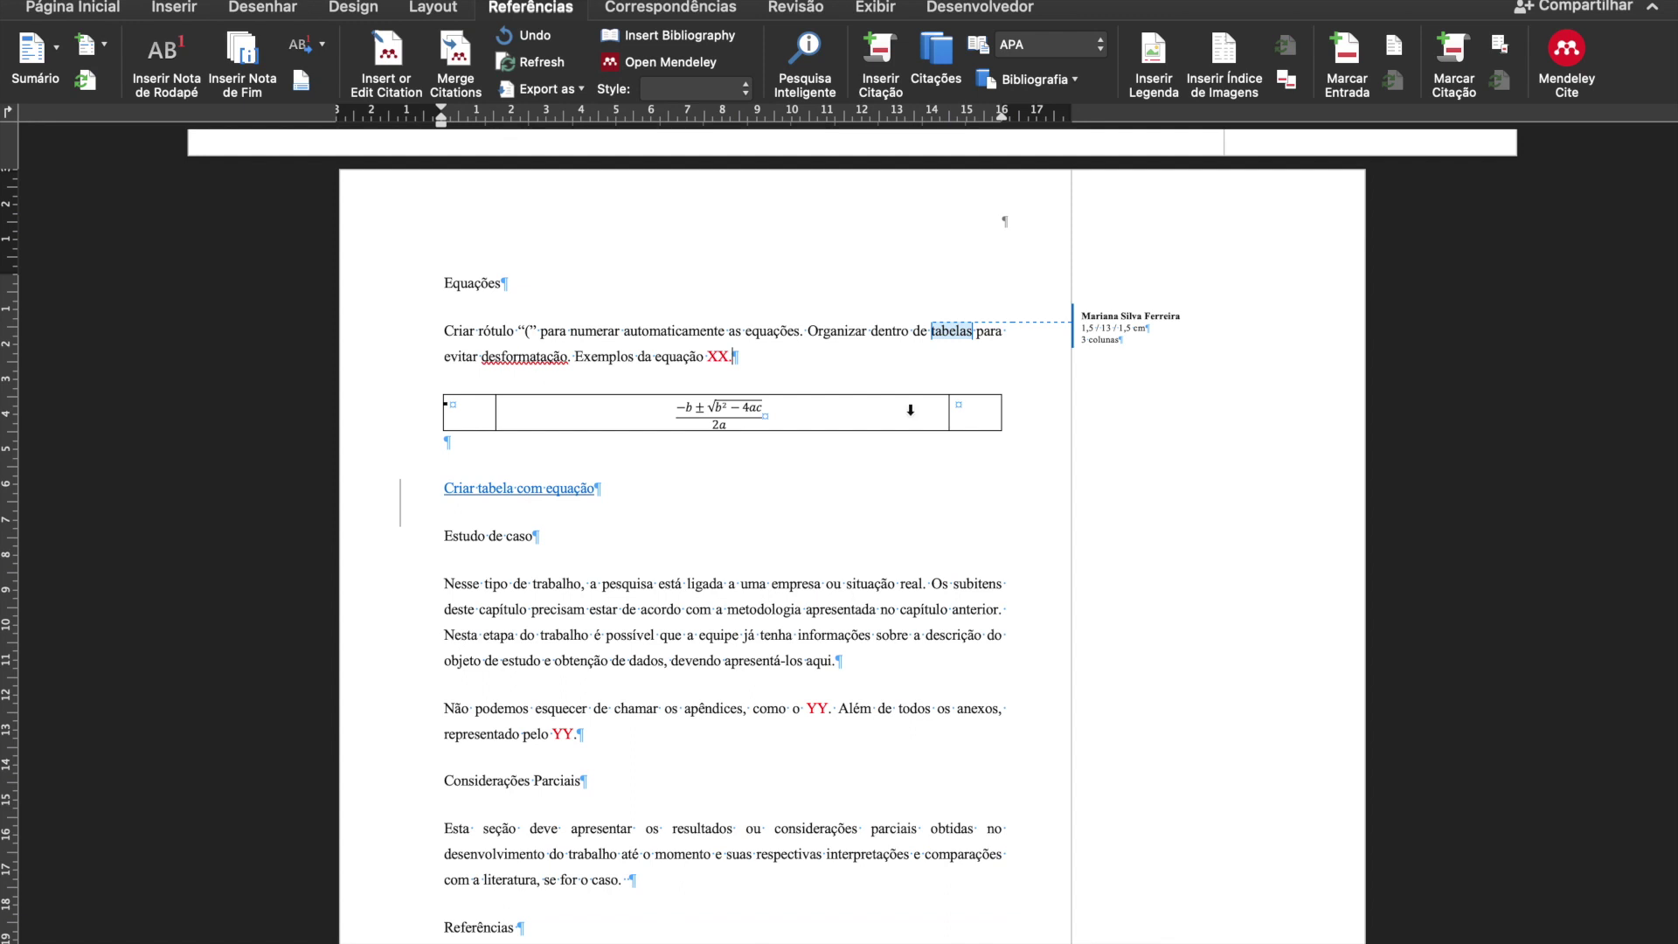
{"action": "left_click", "coordinate": [973, 412]}
{"action": "key", "text": "super+v"}
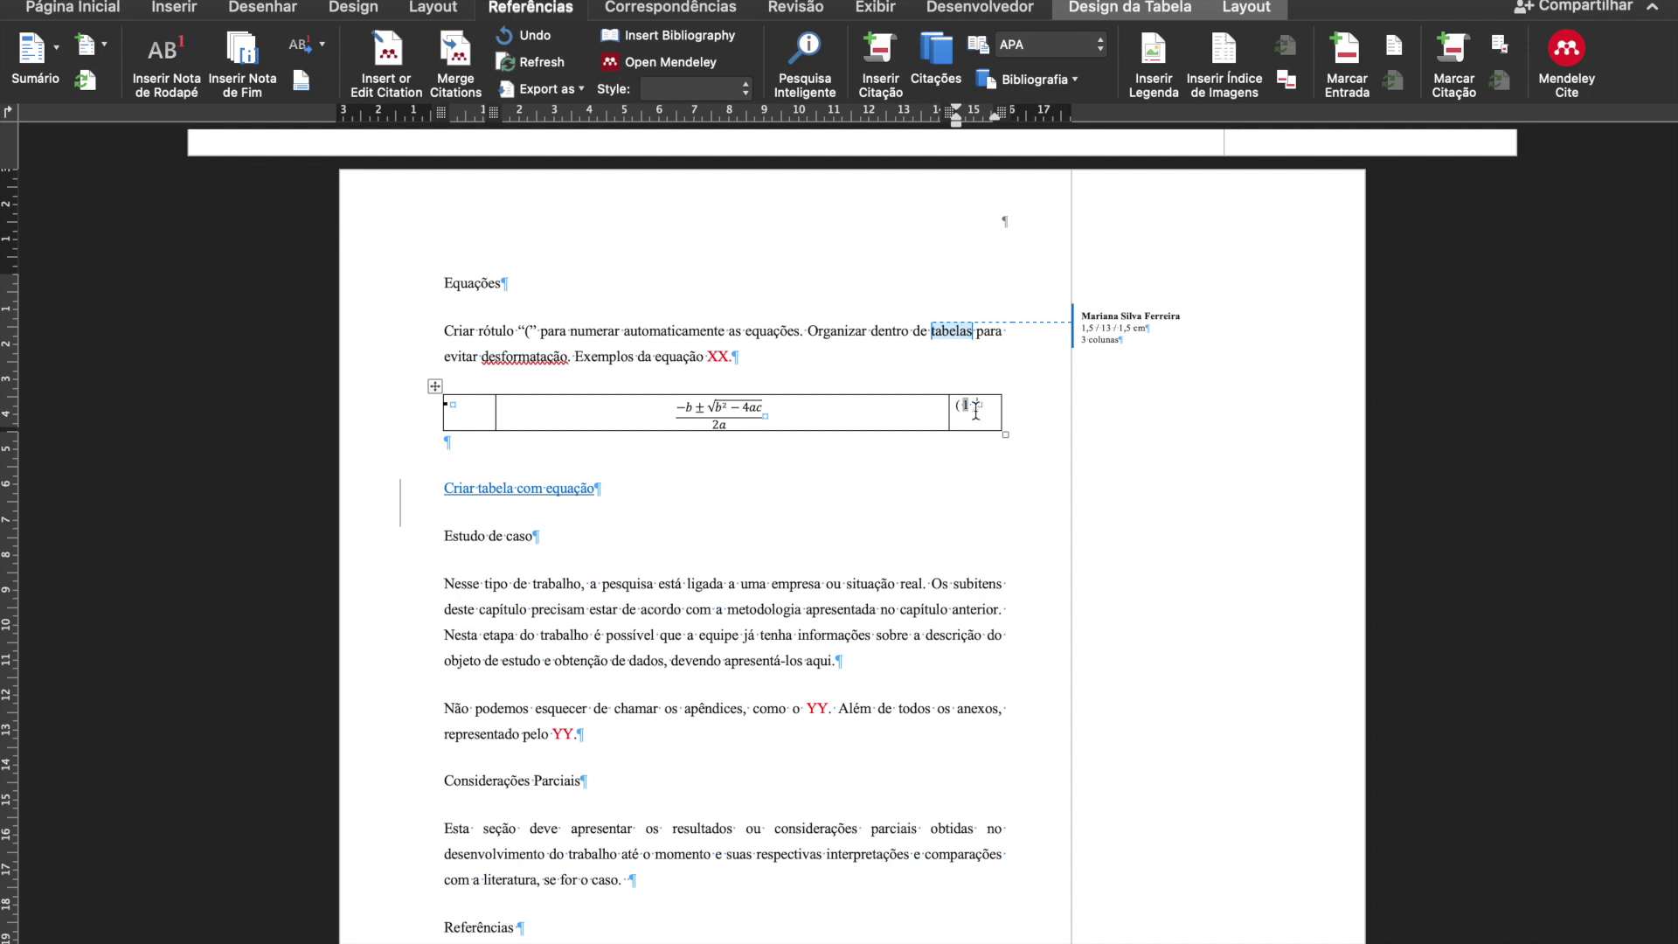
Centre the contents of all cells in the equation table both horizontally and vertically.
{"action": "left_click", "coordinate": [435, 386]}
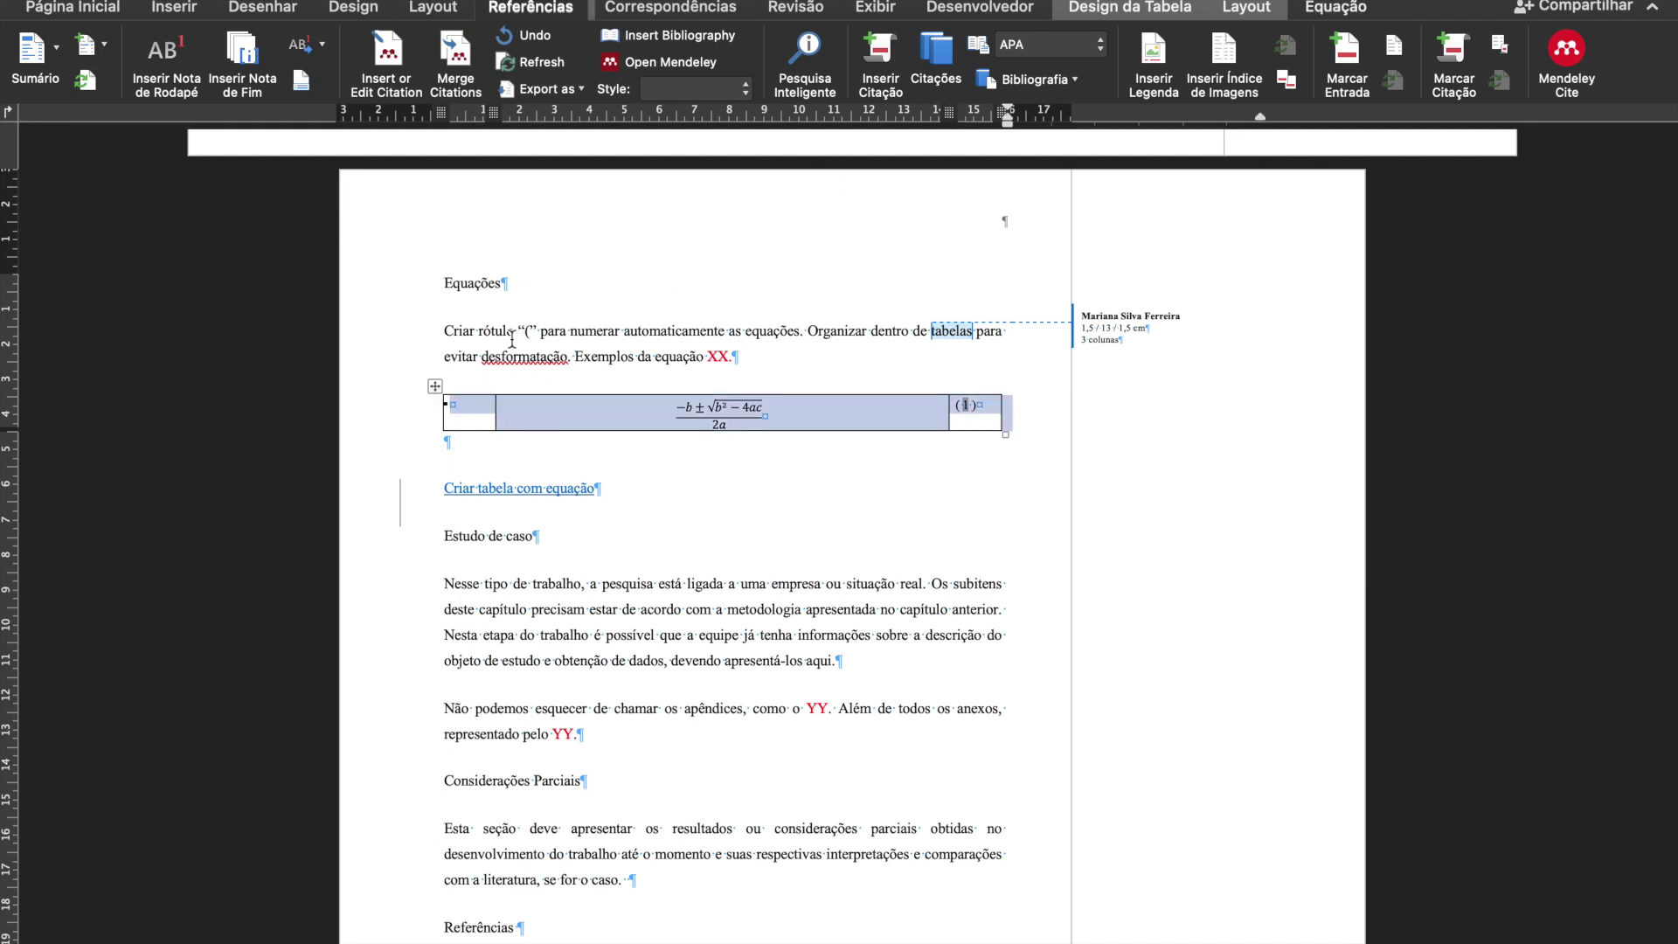
{"action": "left_click", "coordinate": [1258, 7]}
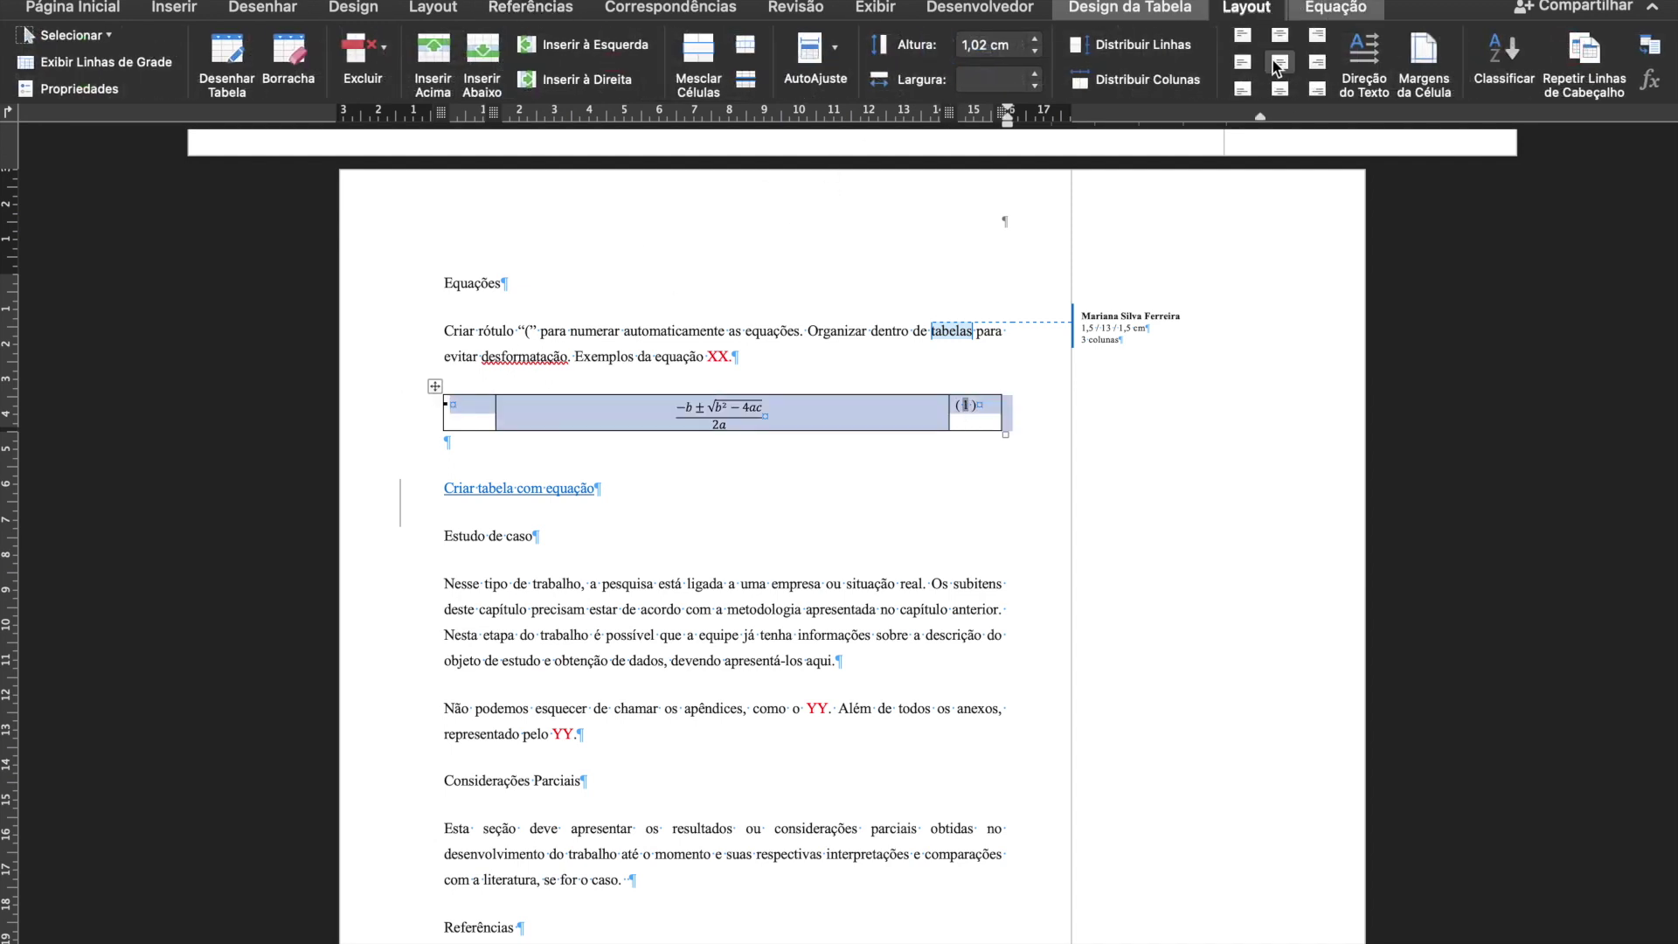
{"action": "left_click", "coordinate": [1279, 63]}
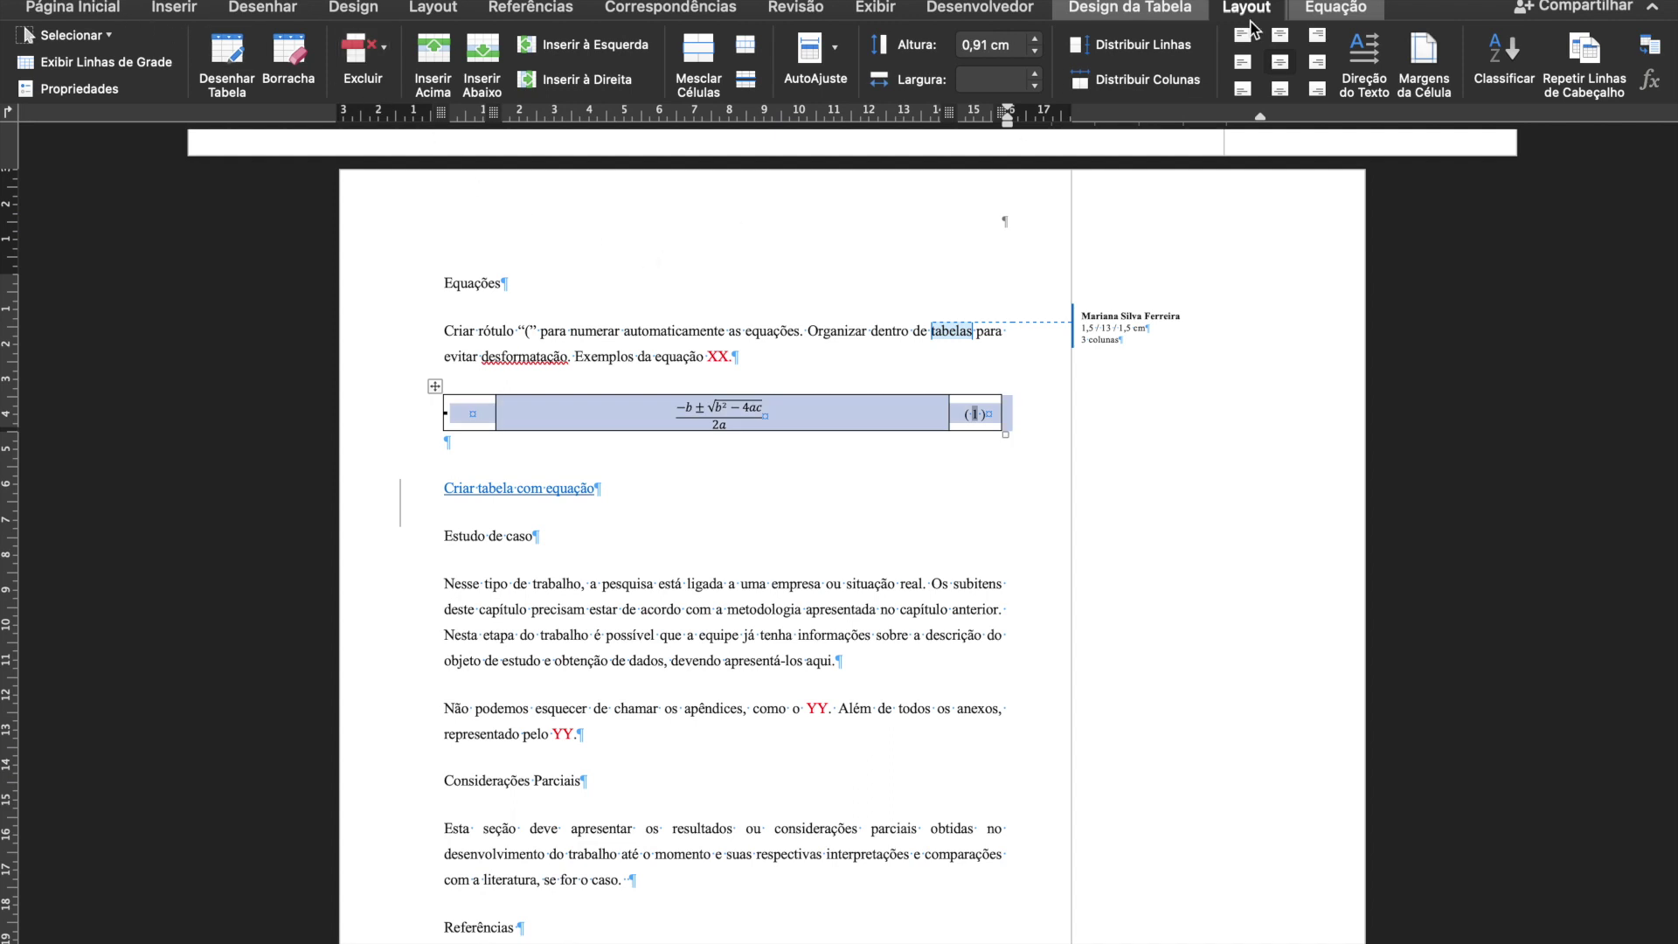
Remove all borders from the equation table with the Sem Borda option.
{"action": "left_click", "coordinate": [1193, 11]}
{"action": "left_click", "coordinate": [1543, 50]}
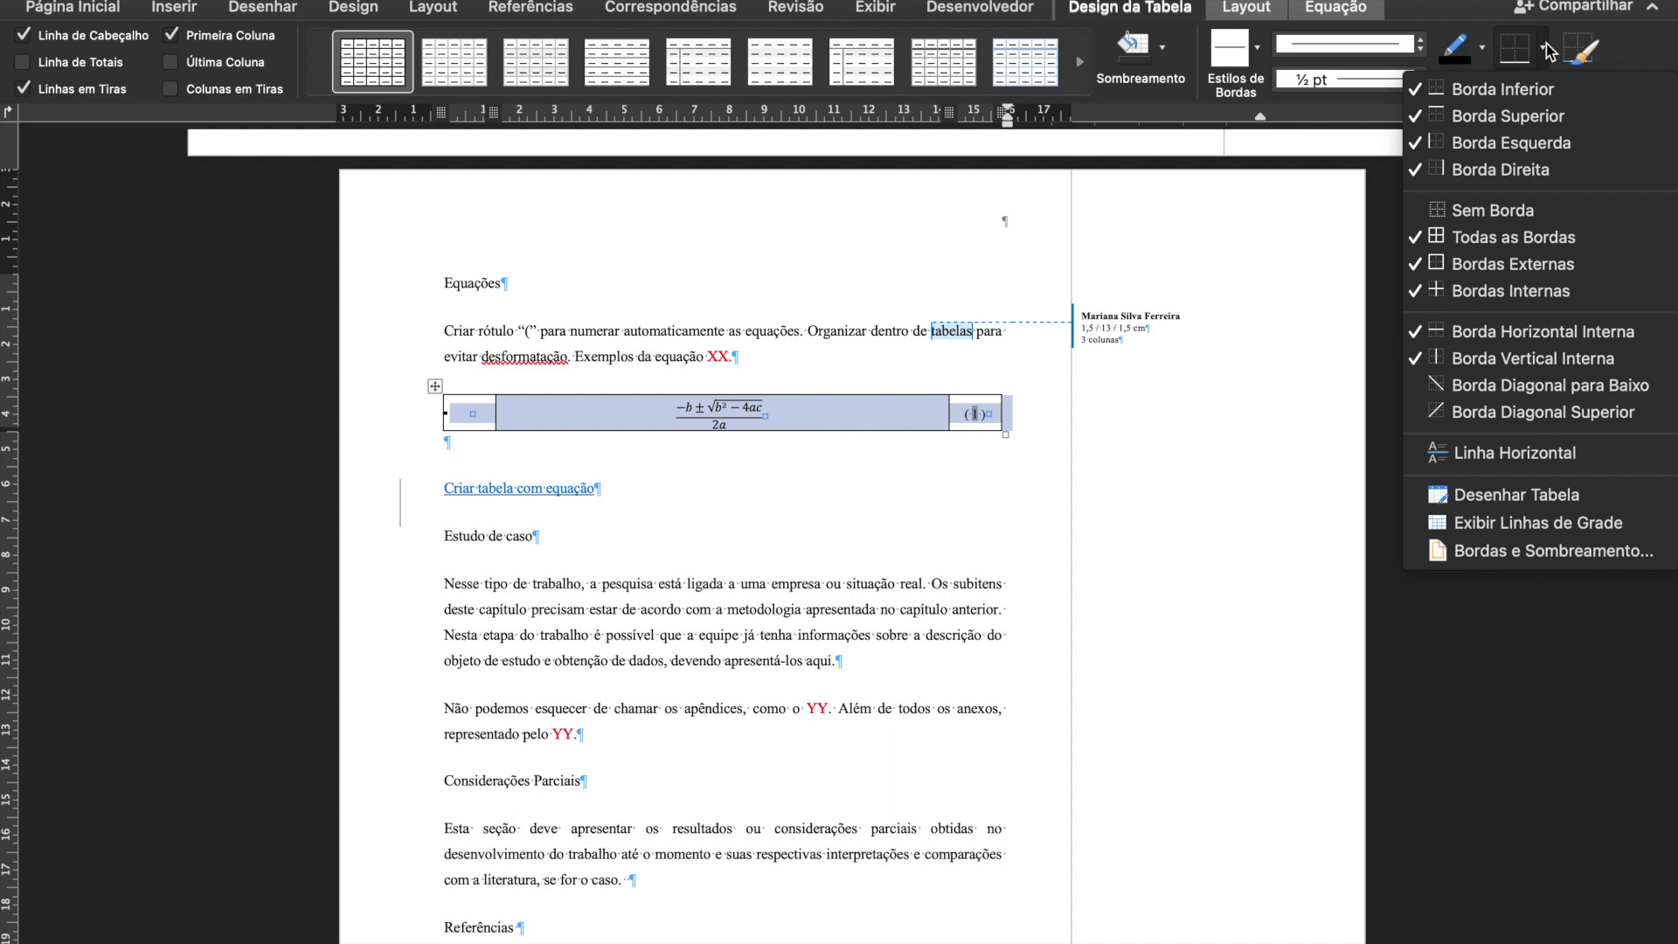
{"action": "left_click", "coordinate": [1492, 210]}
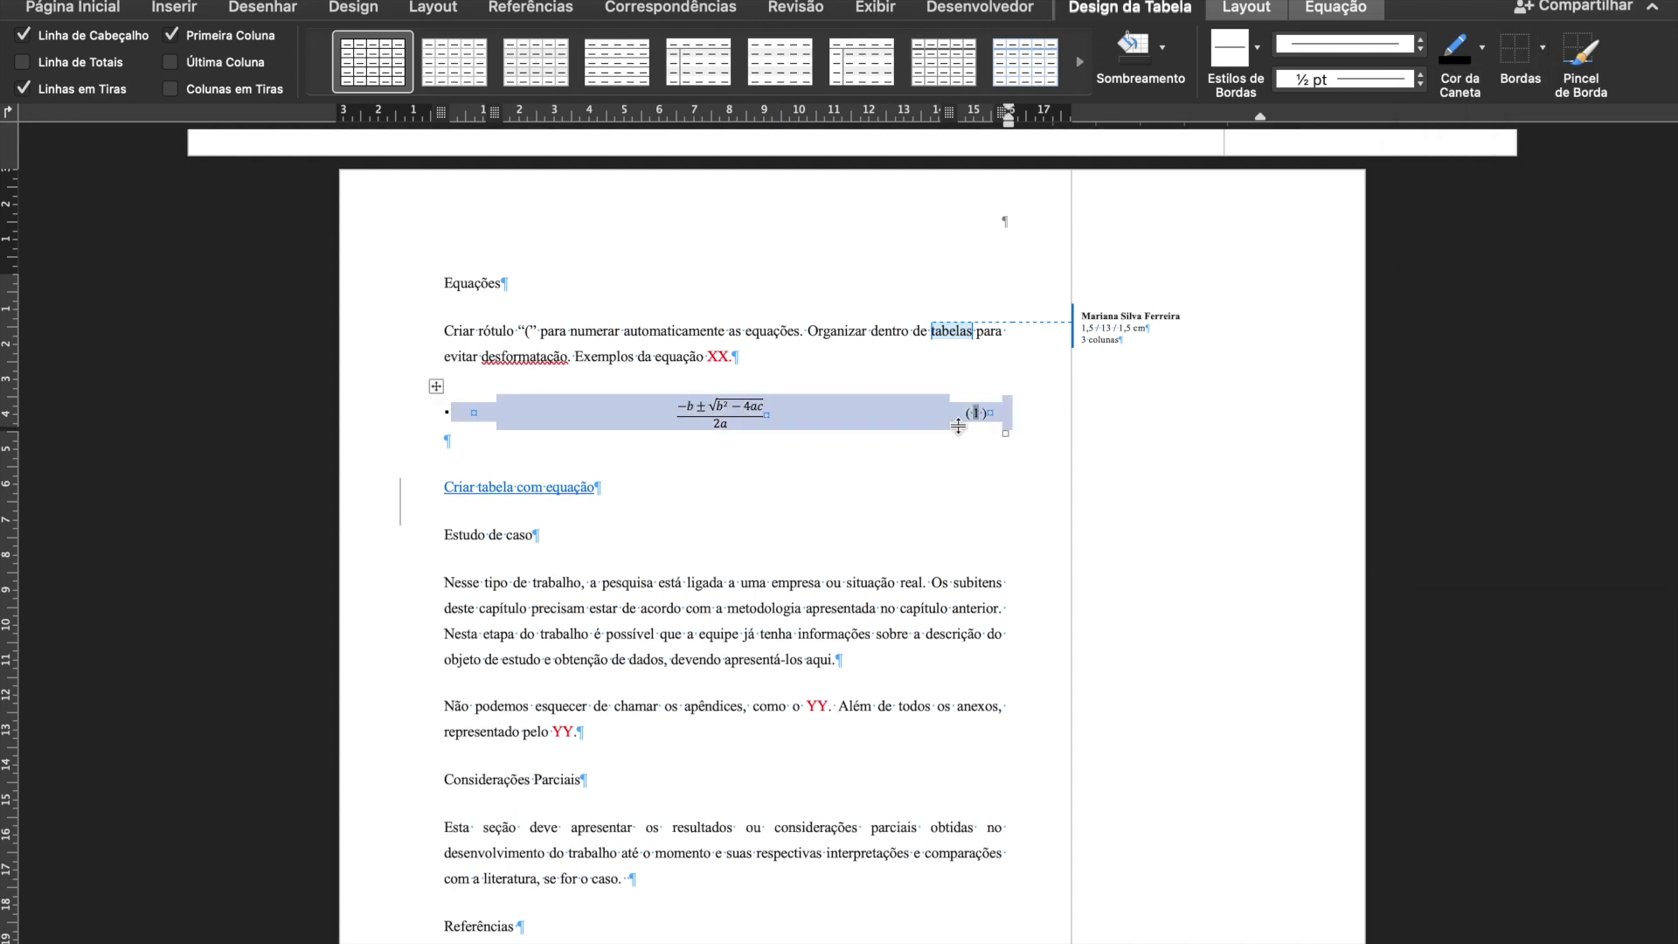
{"action": "left_click", "coordinate": [861, 491]}
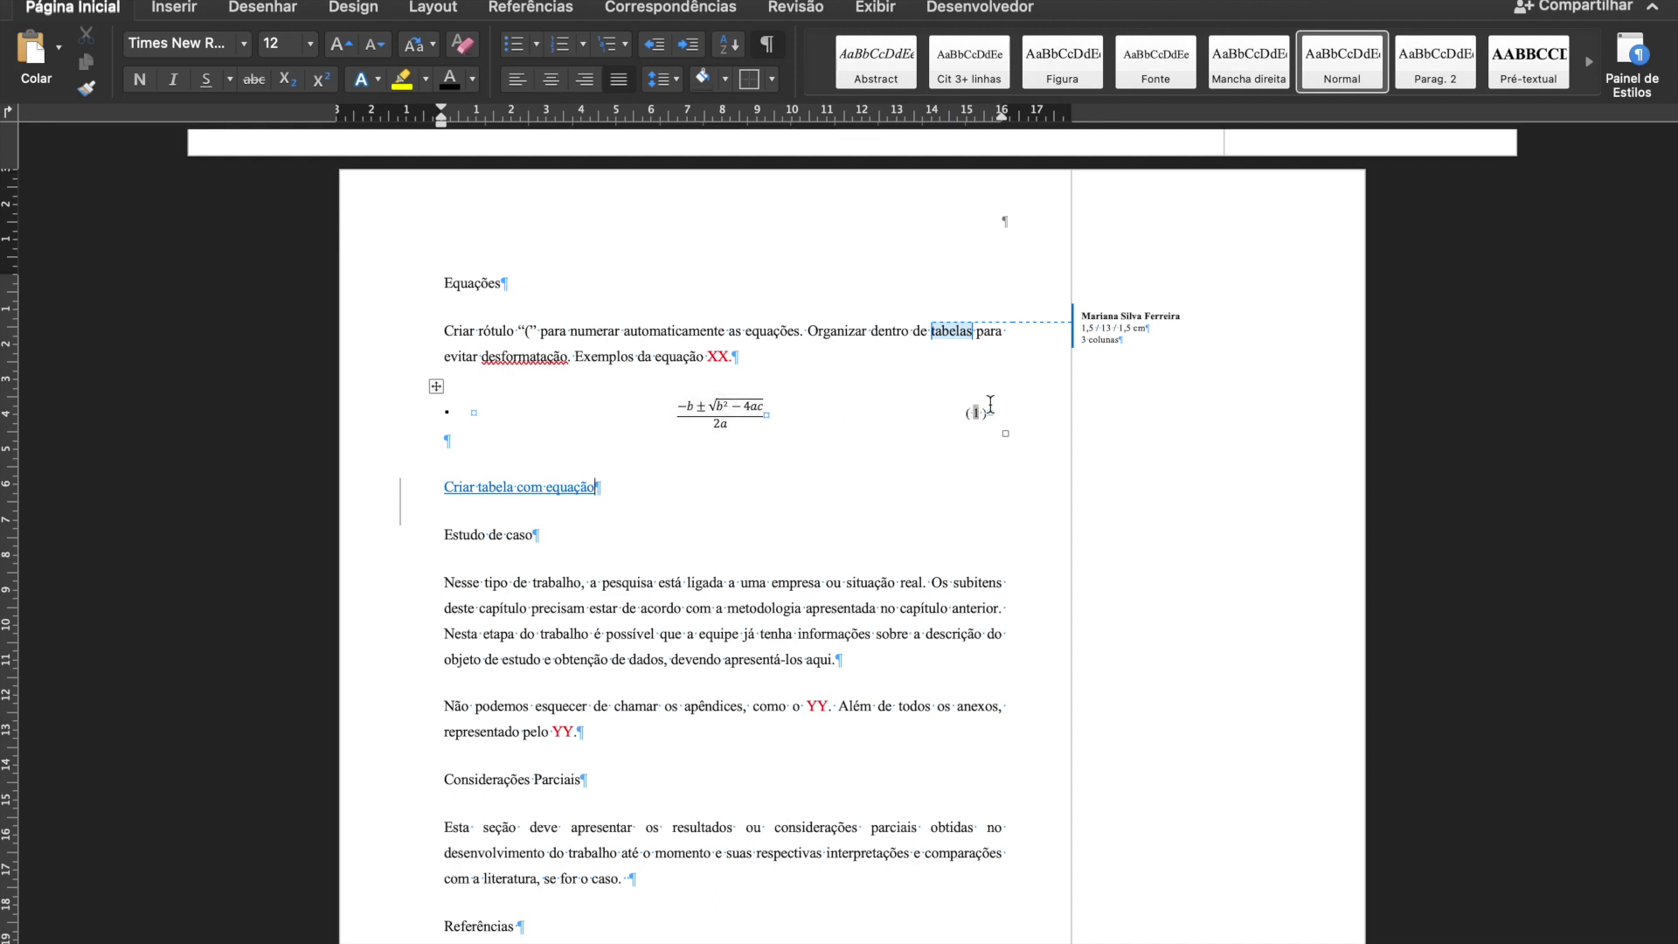
Replace the red "XX." after "Exemplos da equação" with a "(" type cross-reference to caption ( 1 ), using Legenda inteira.
{"action": "left_click", "coordinate": [732, 358]}
{"action": "key", "text": "BackSpace"}
{"action": "key", "text": "BackSpace"}
{"action": "key", "text": "BackSpace"}
{"action": "left_click", "coordinate": [543, 11]}
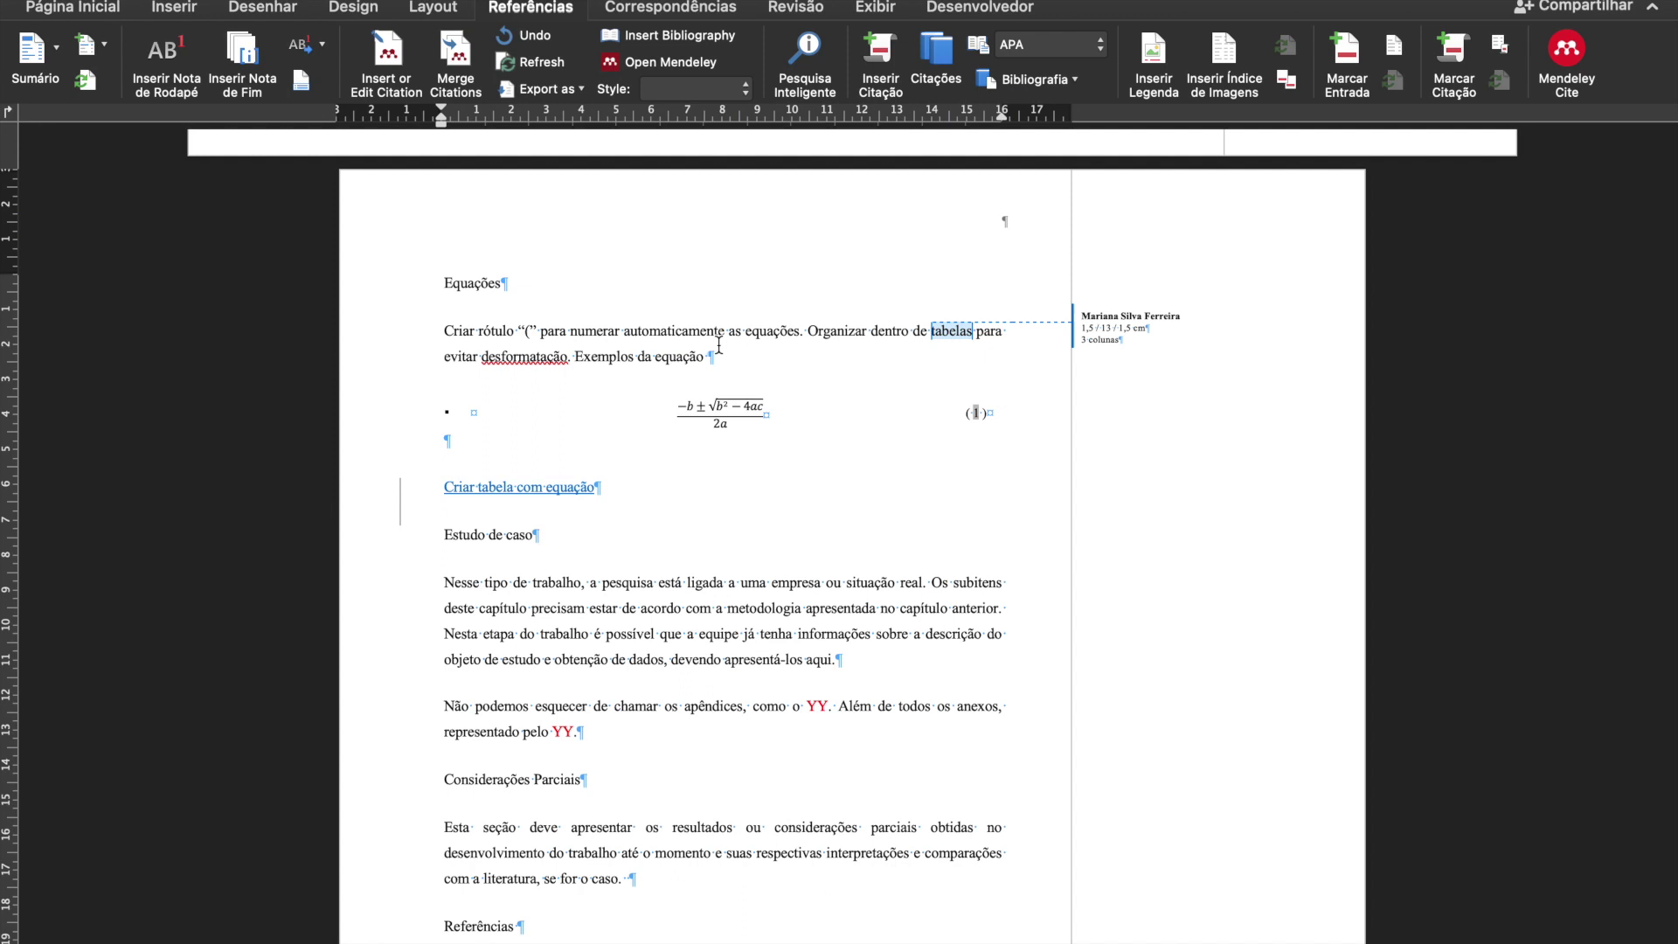
{"action": "left_click", "coordinate": [1287, 80]}
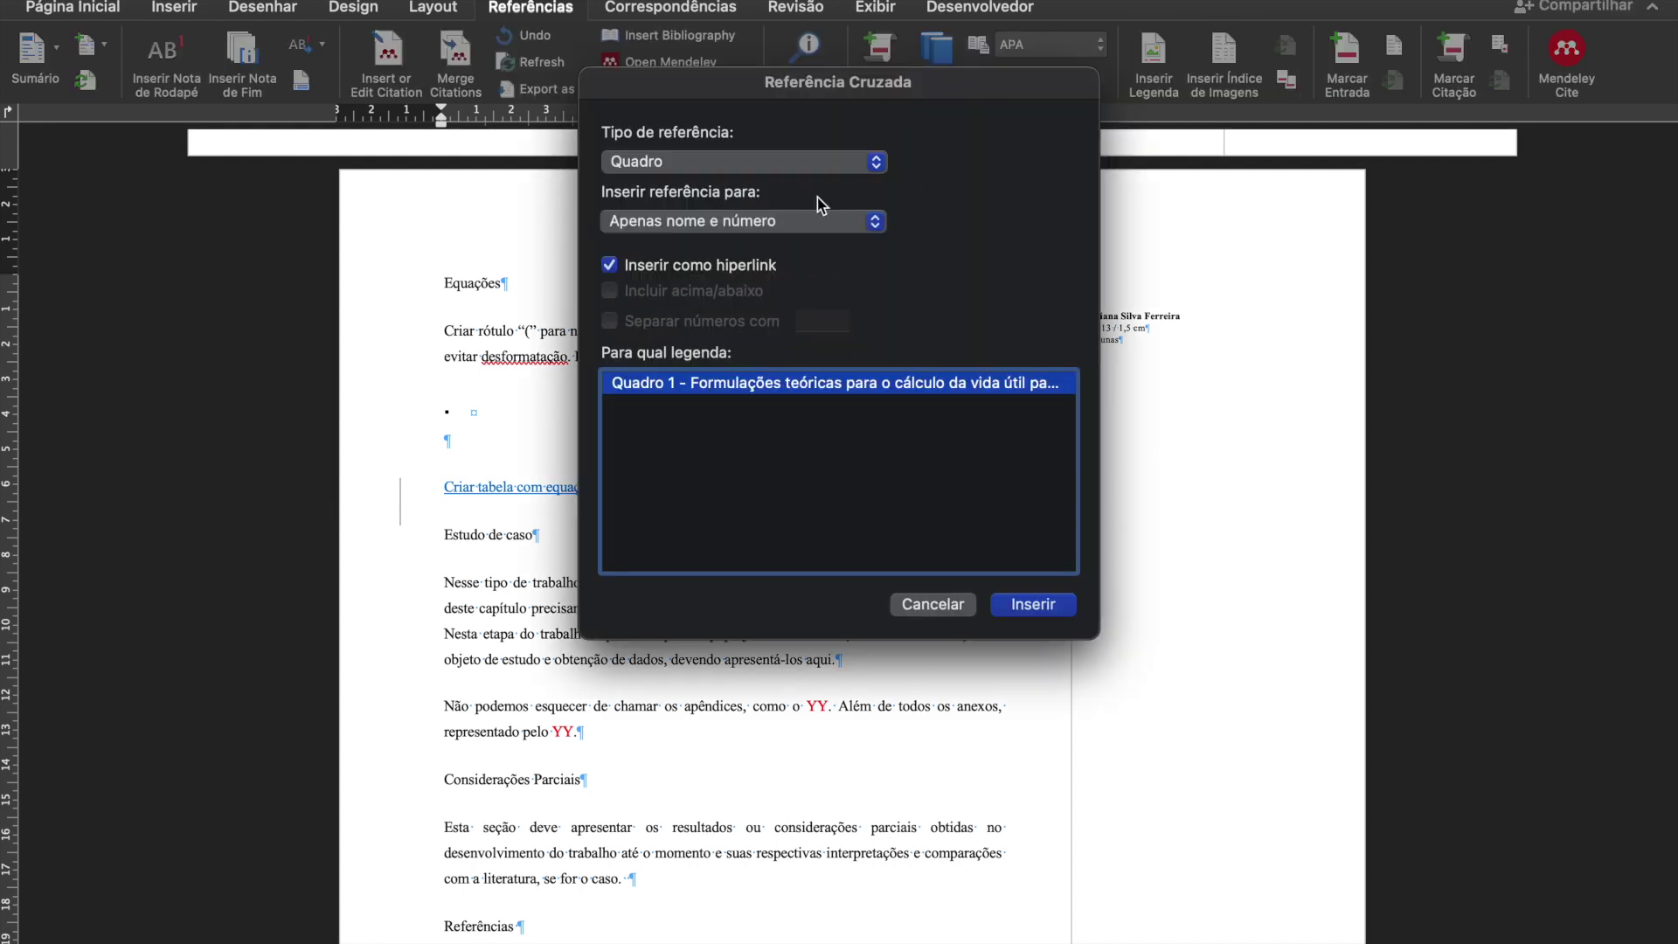
{"action": "left_click", "coordinate": [798, 163]}
{"action": "left_click", "coordinate": [721, 59]}
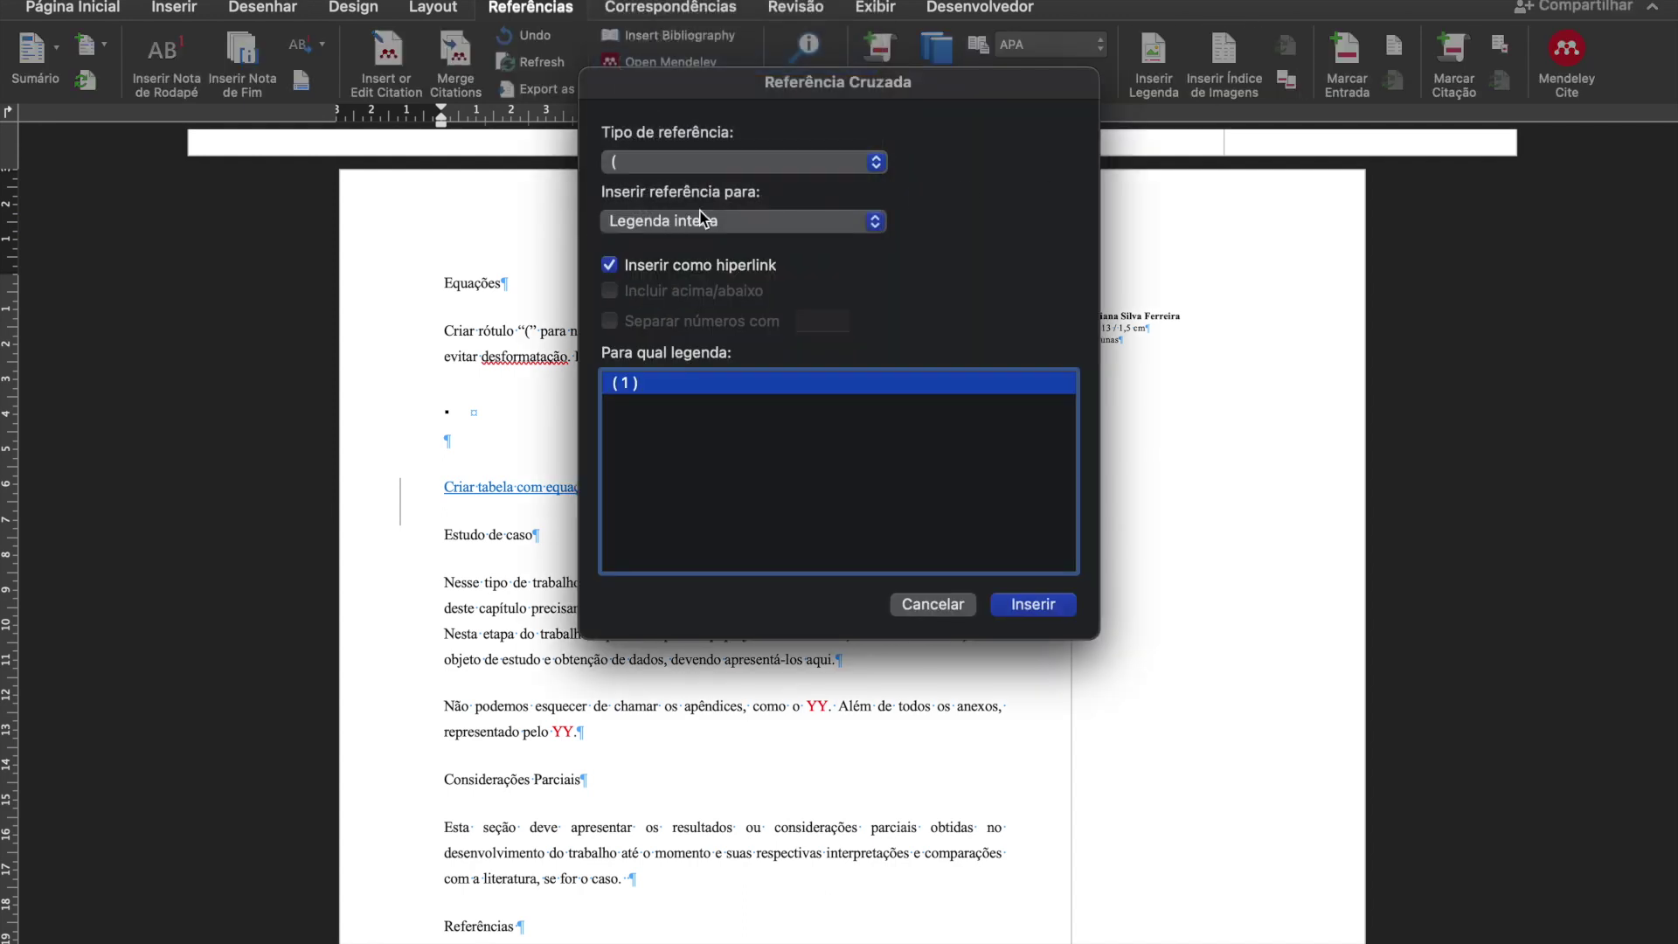
{"action": "left_click", "coordinate": [715, 226]}
{"action": "left_click", "coordinate": [713, 224]}
{"action": "left_click", "coordinate": [1023, 603]}
{"action": "left_click", "coordinate": [961, 604]}
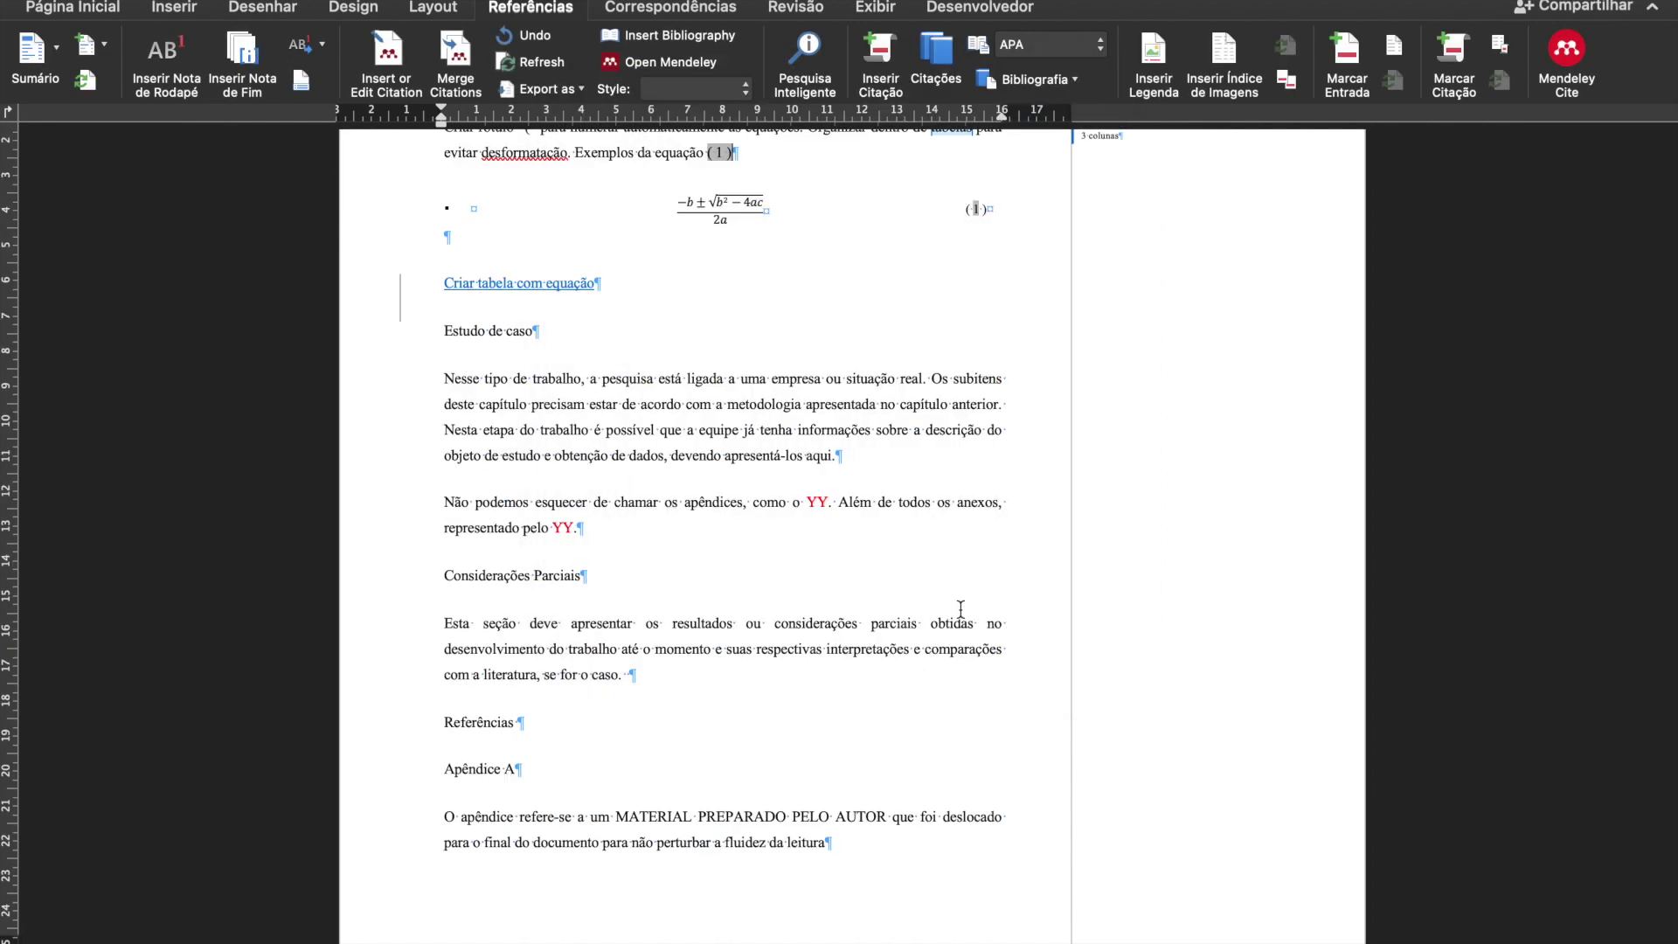
Delete the empty paragraph and the "Criar tabela com equação" line below the equation table.
{"action": "scroll", "coordinate": [848, 271], "scroll_direction": "up", "scroll_amount": 3}
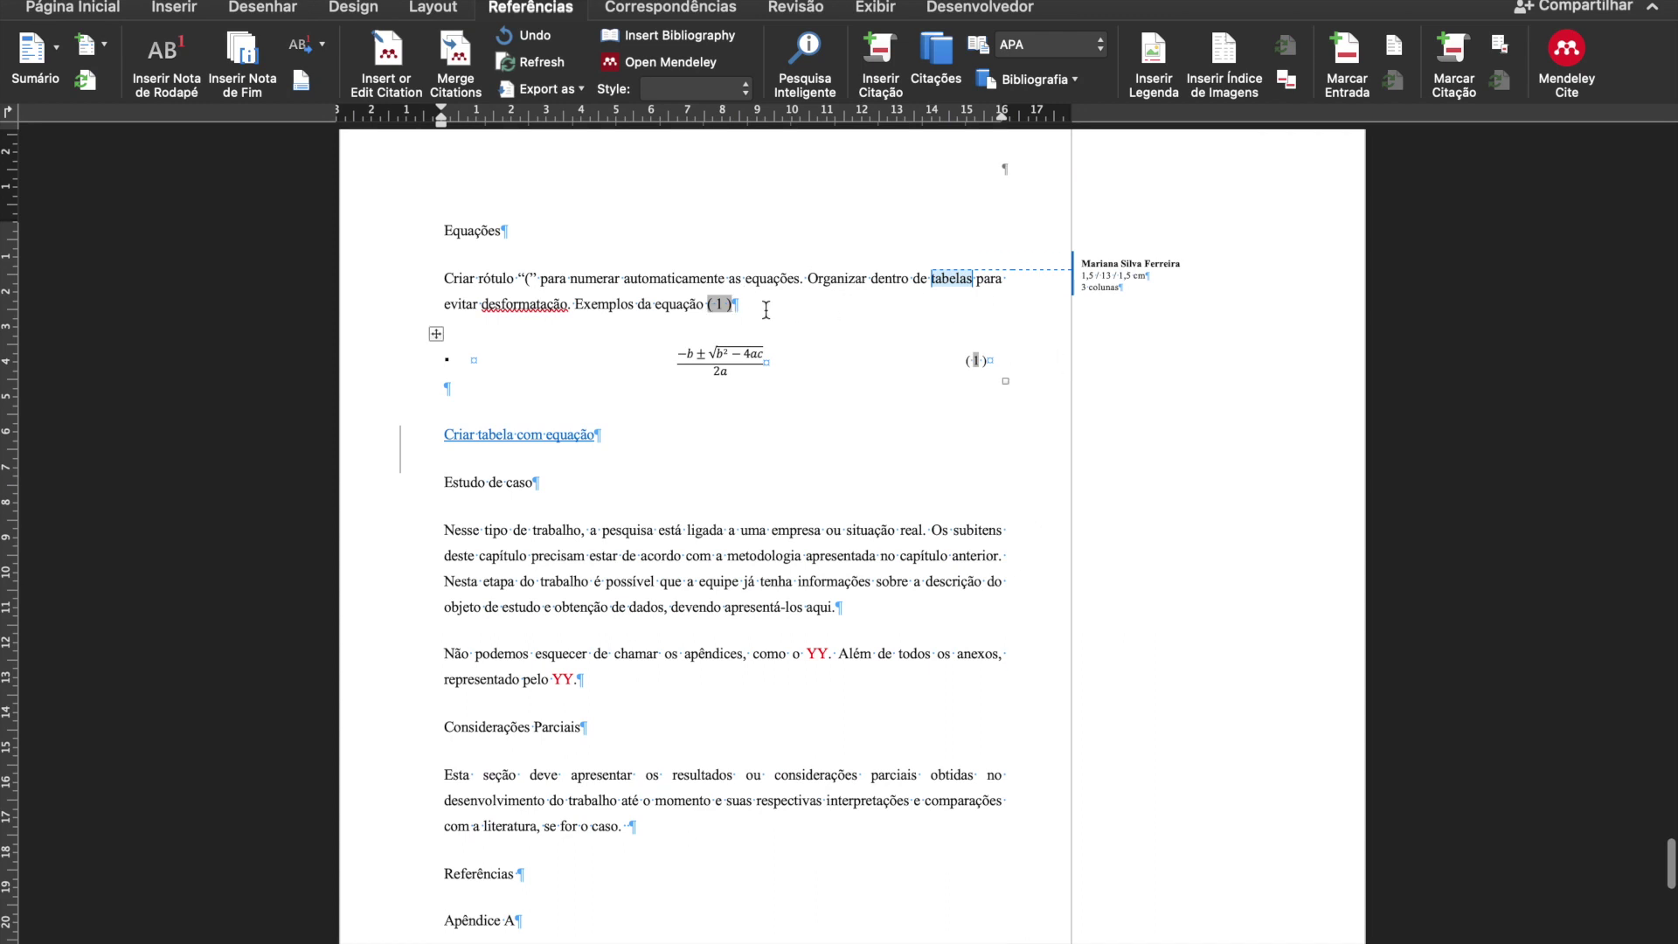
{"action": "left_click", "coordinate": [517, 408]}
{"action": "double_click", "coordinate": [475, 395]}
{"action": "key", "text": "BackSpace"}
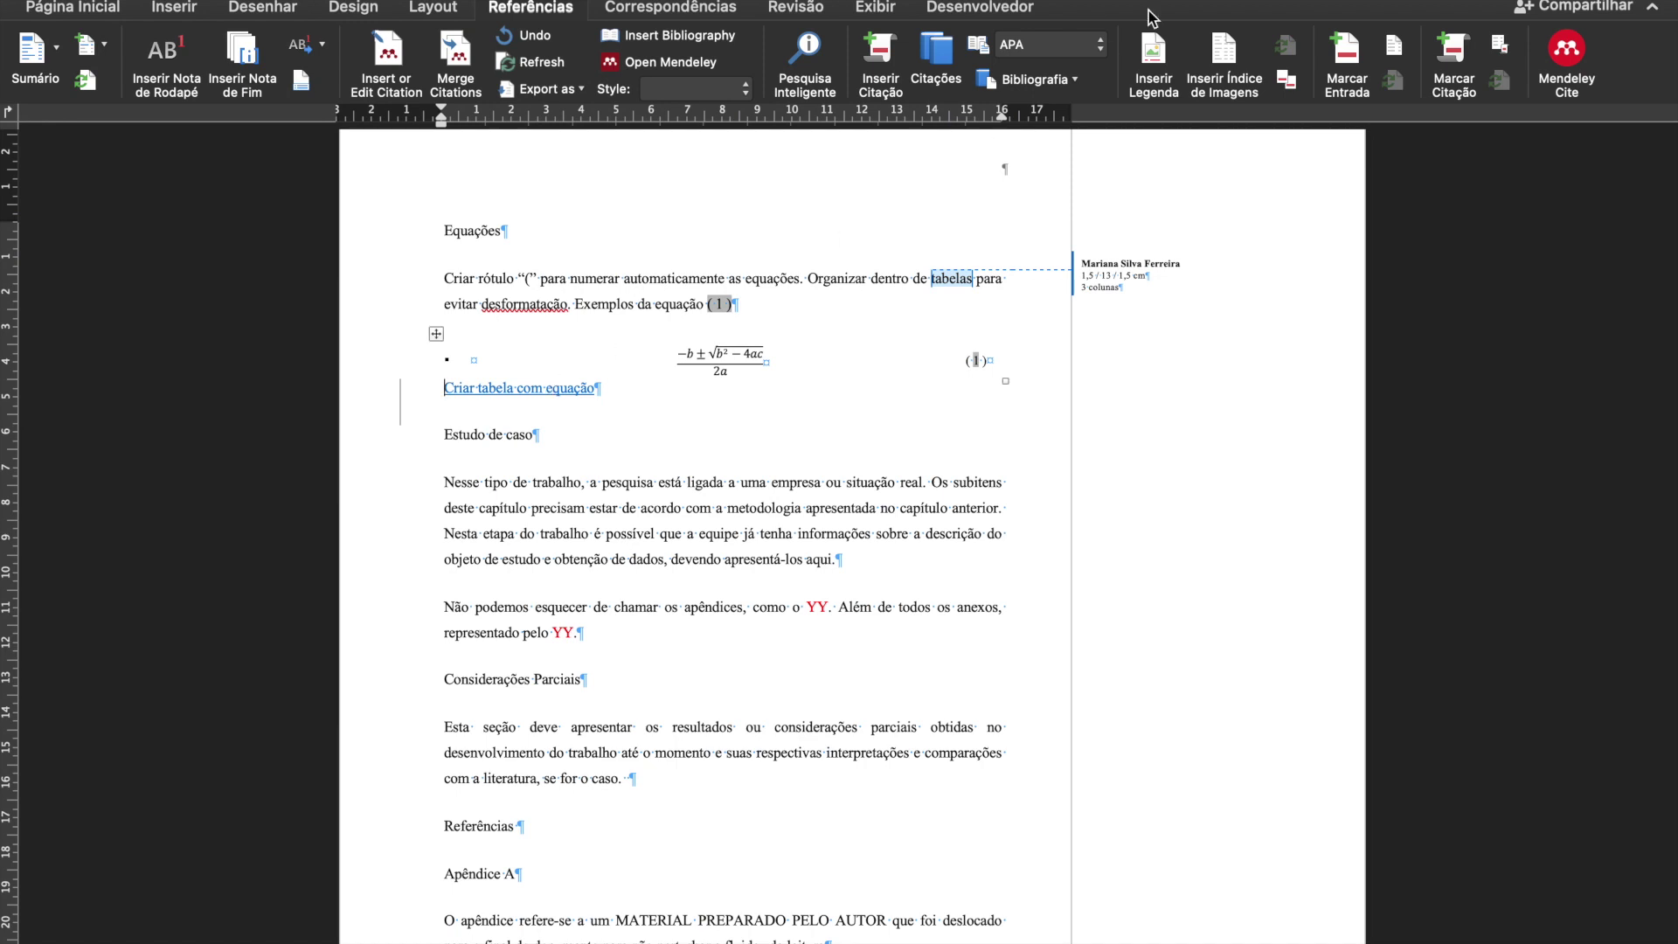
{"action": "left_click", "coordinate": [794, 11]}
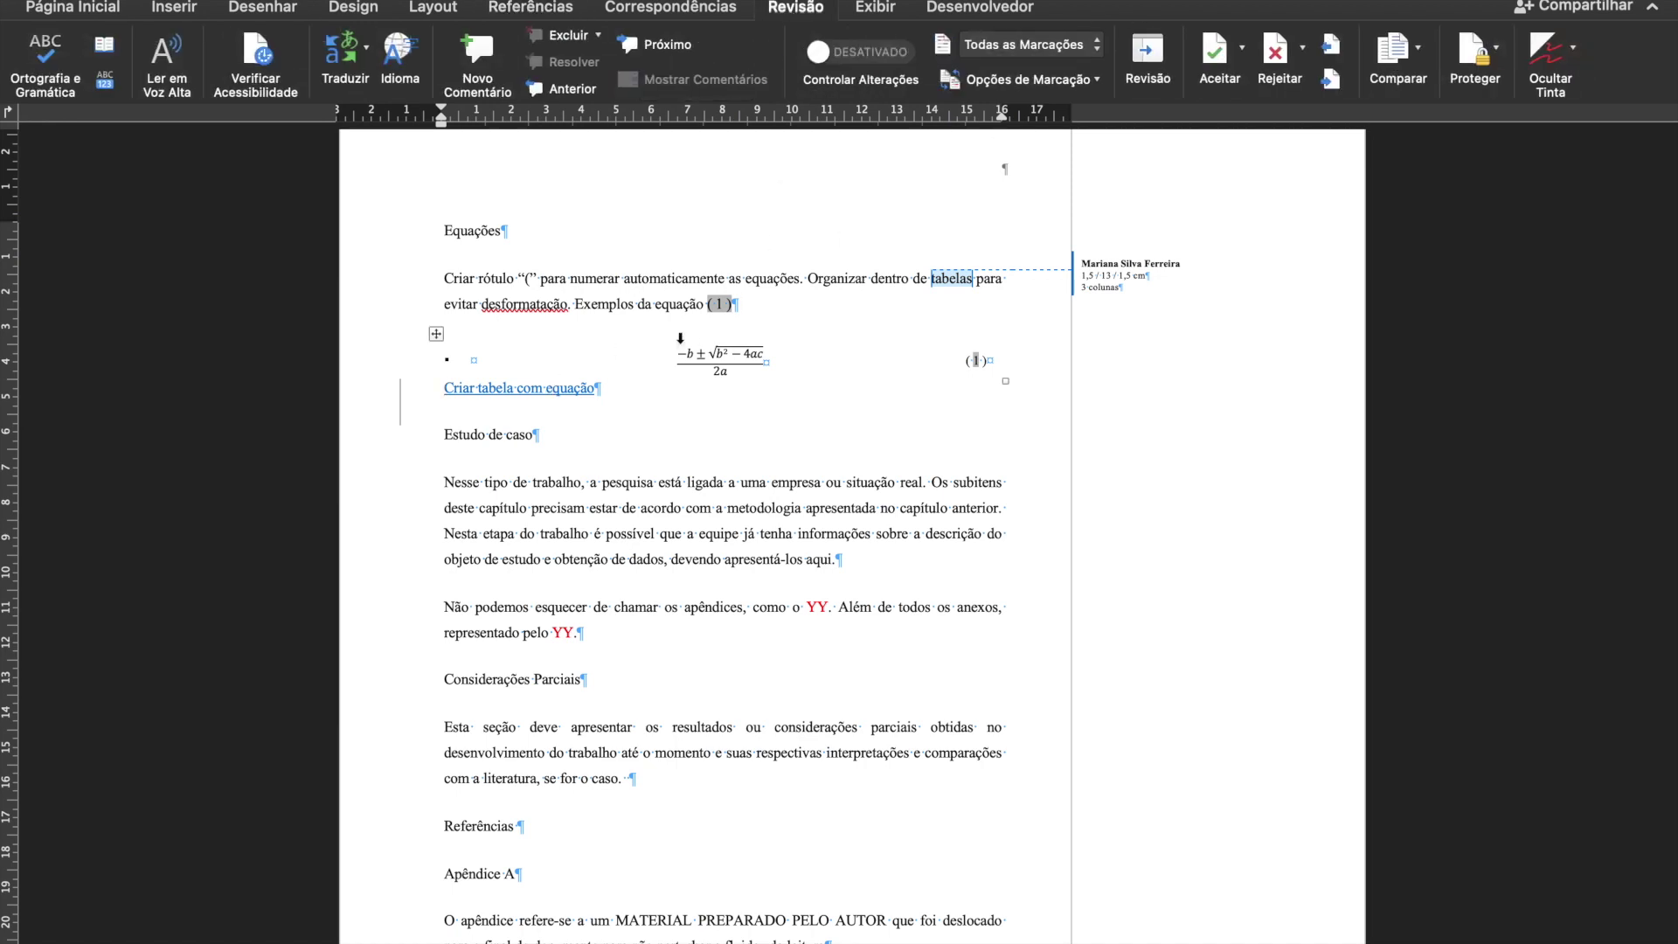
{"action": "left_click_drag", "start_coordinate": [633, 398], "coordinate": [443, 389]}
{"action": "key", "text": "BackSpace"}
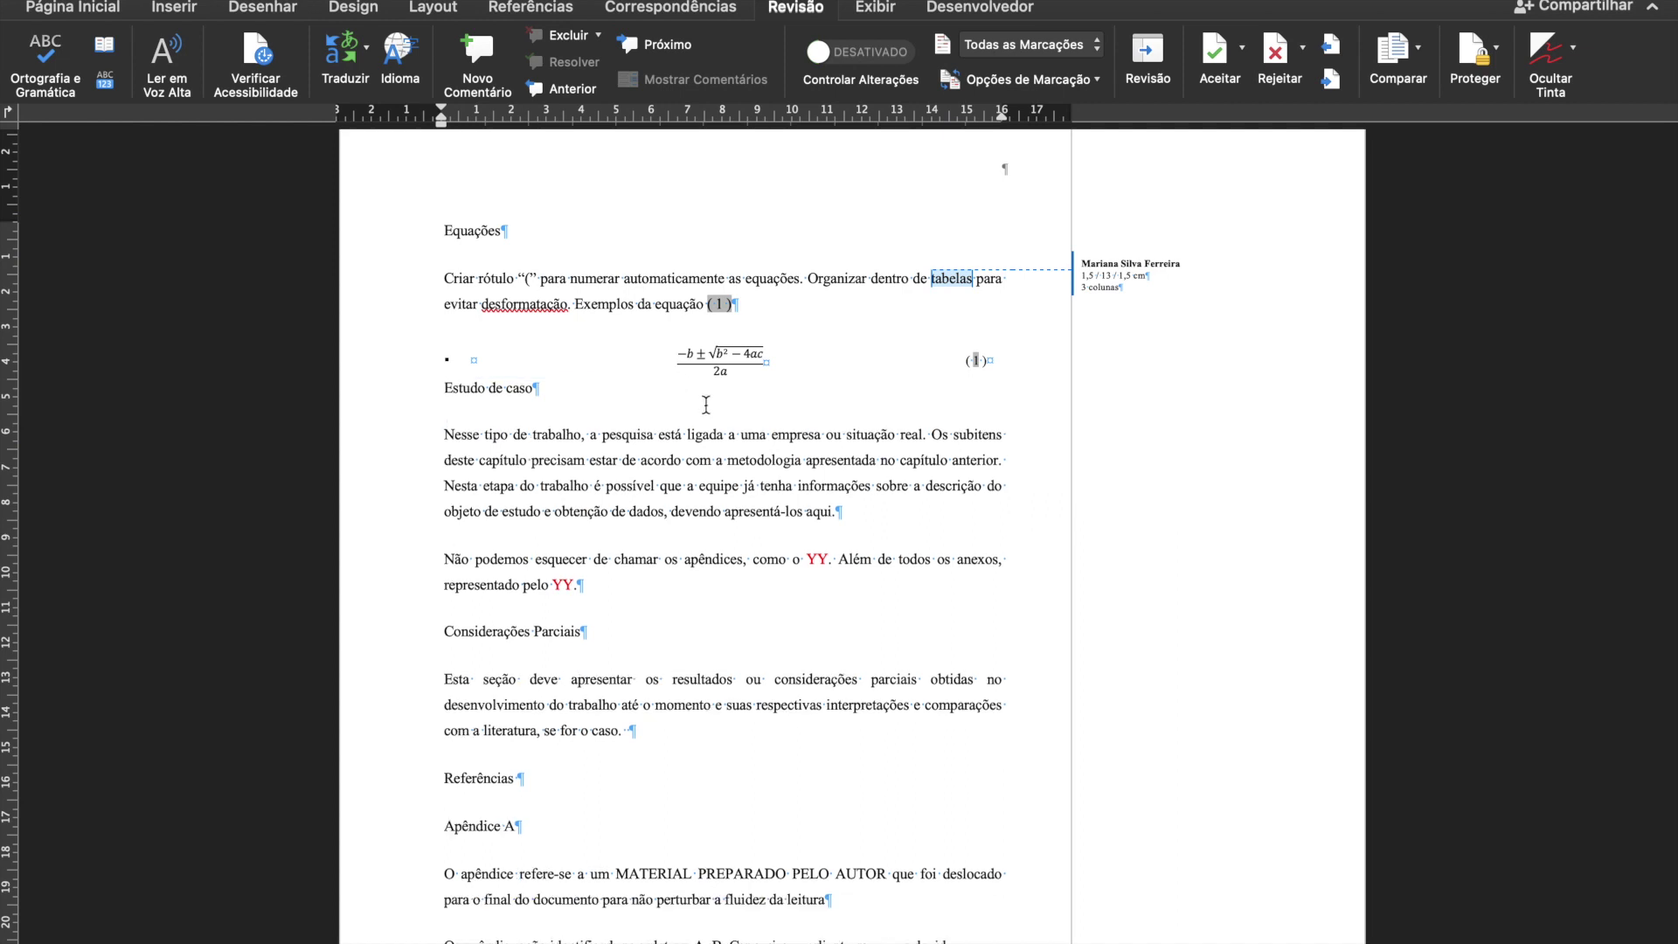
Review the comment attached to "tabelas" and the alignment and text wrapping in the equation table's properties.
{"action": "left_click", "coordinate": [1145, 302]}
{"action": "key", "text": "super+a"}
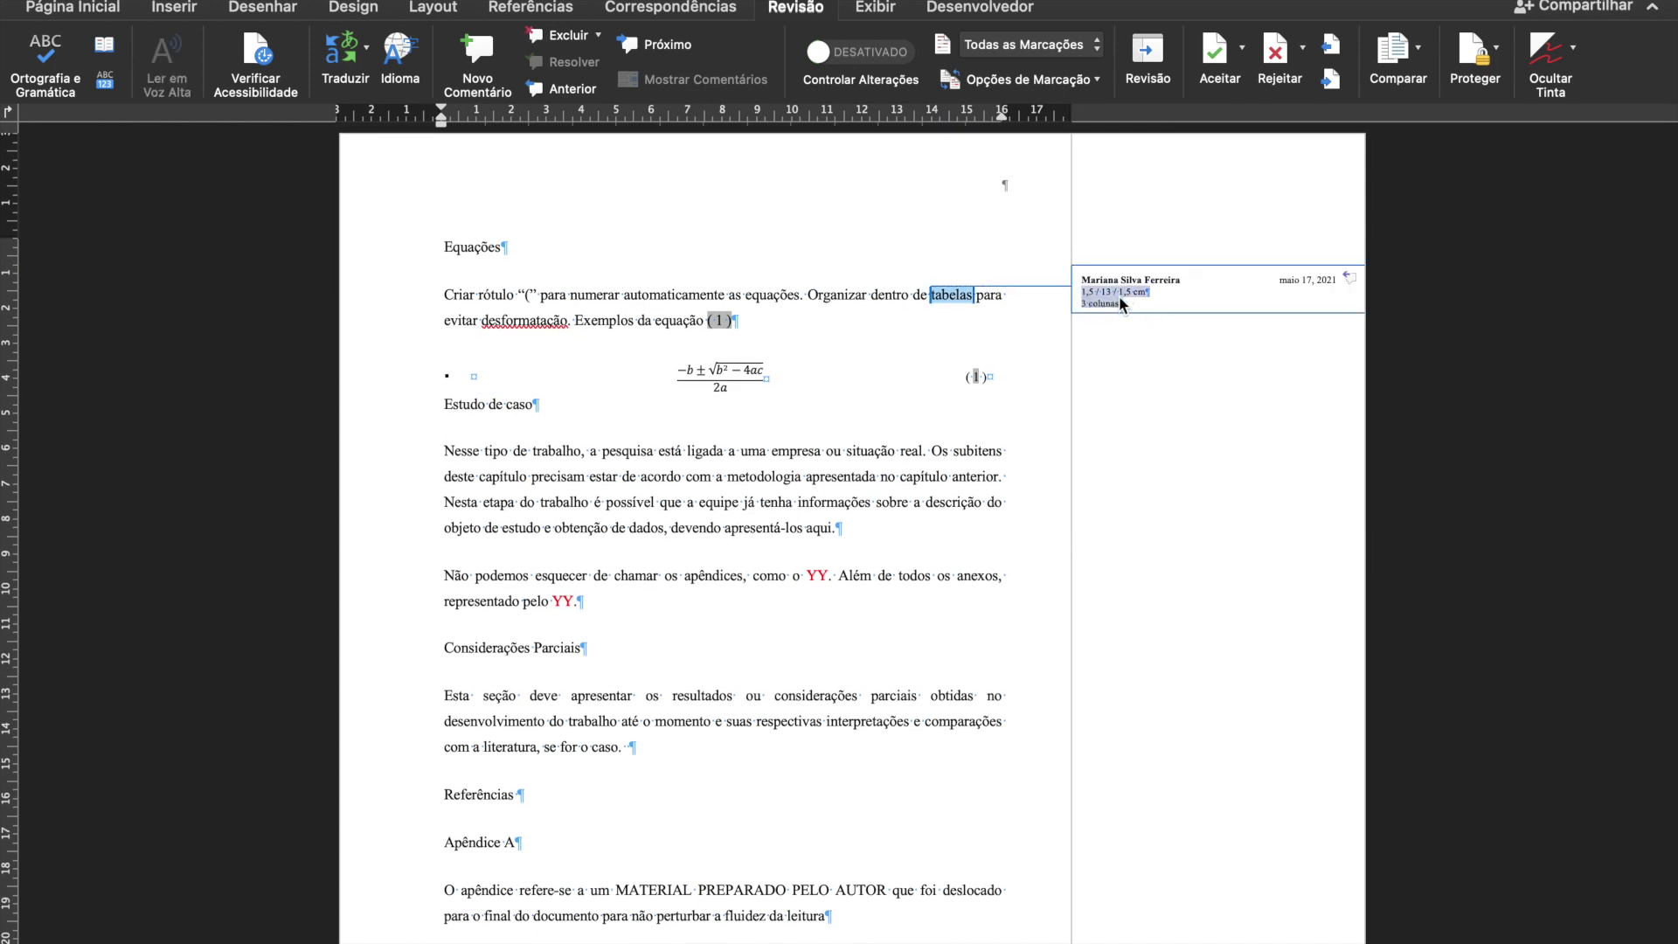
{"action": "left_click", "coordinate": [606, 398]}
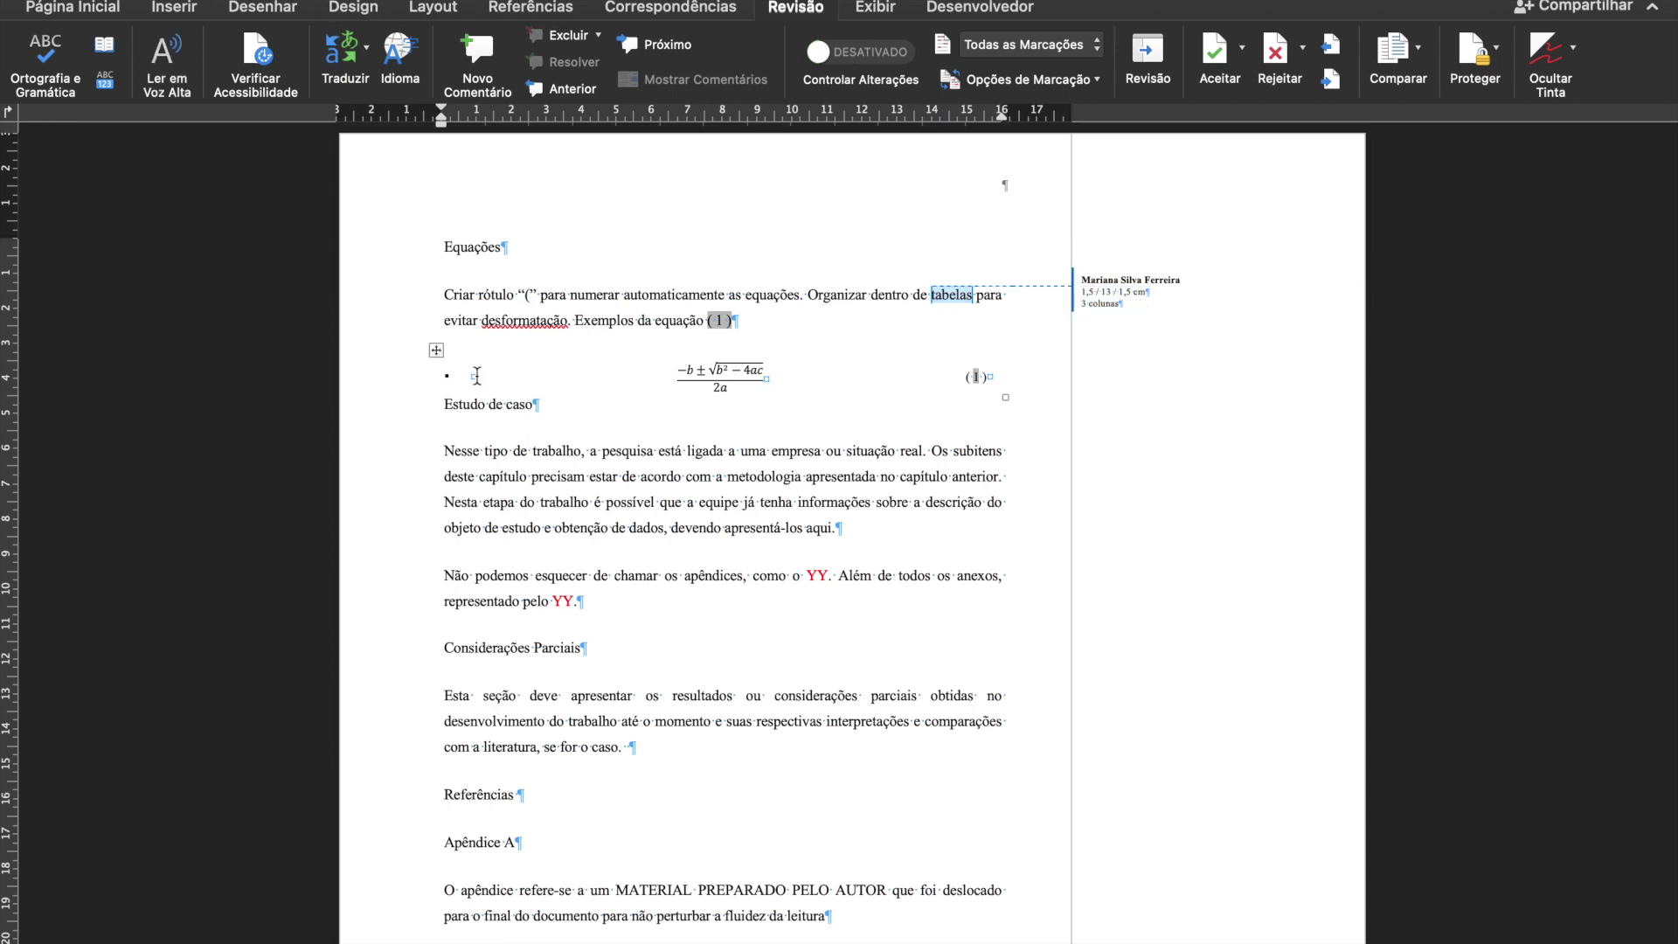
{"action": "right_click", "coordinate": [438, 352]}
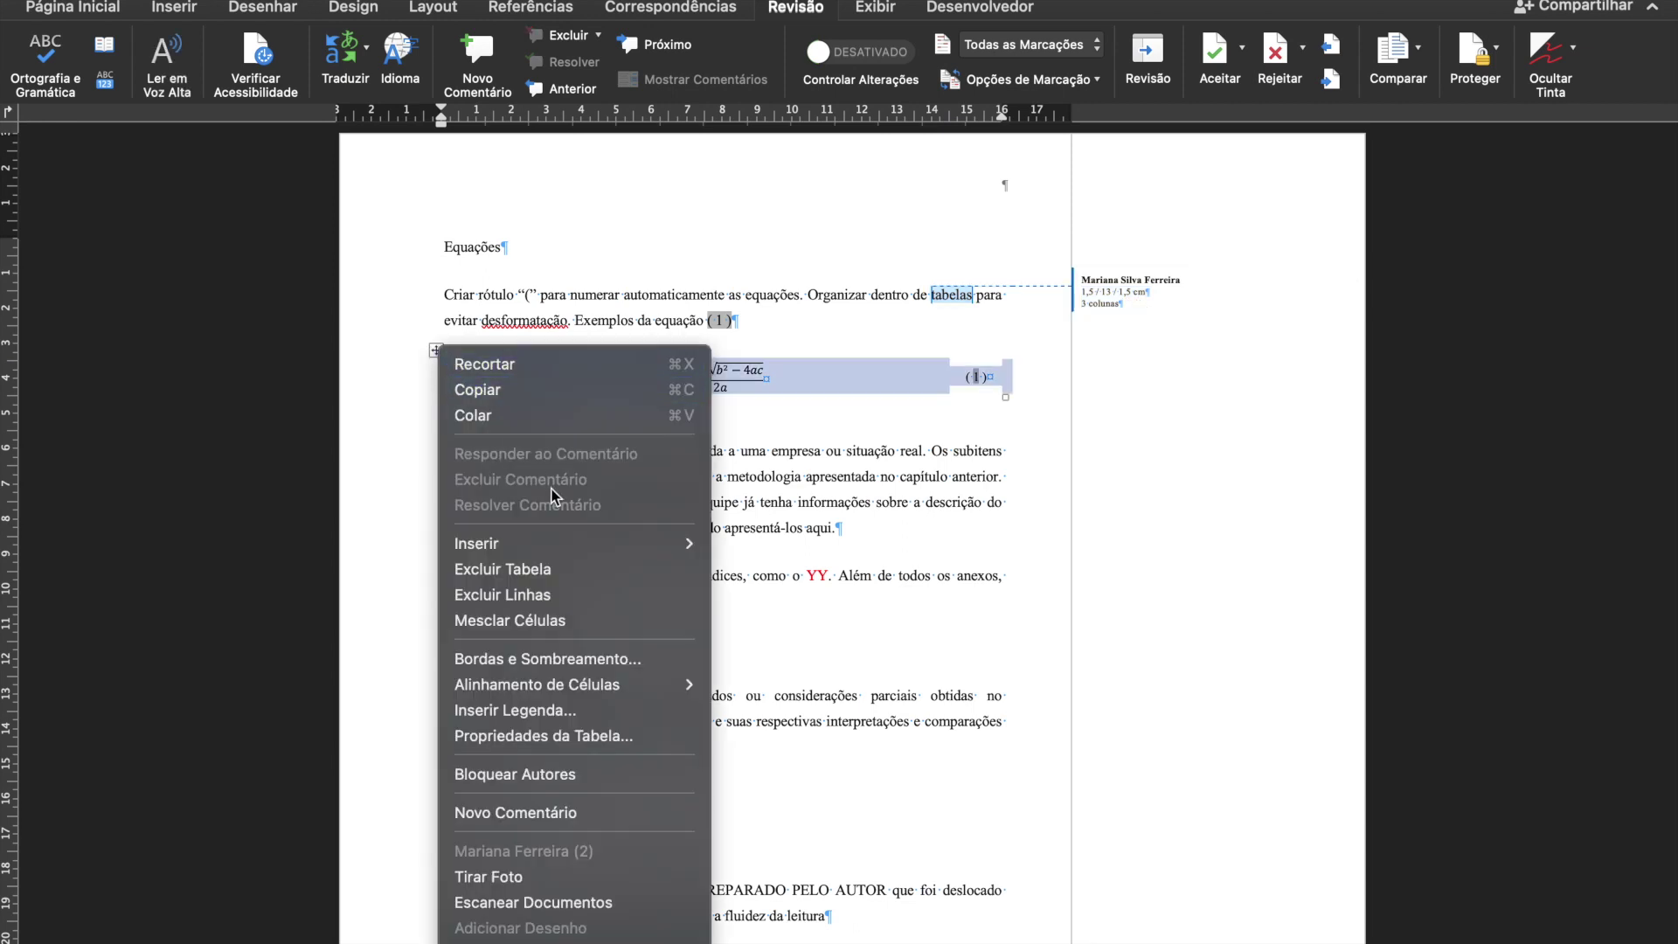
{"action": "left_click", "coordinate": [568, 737]}
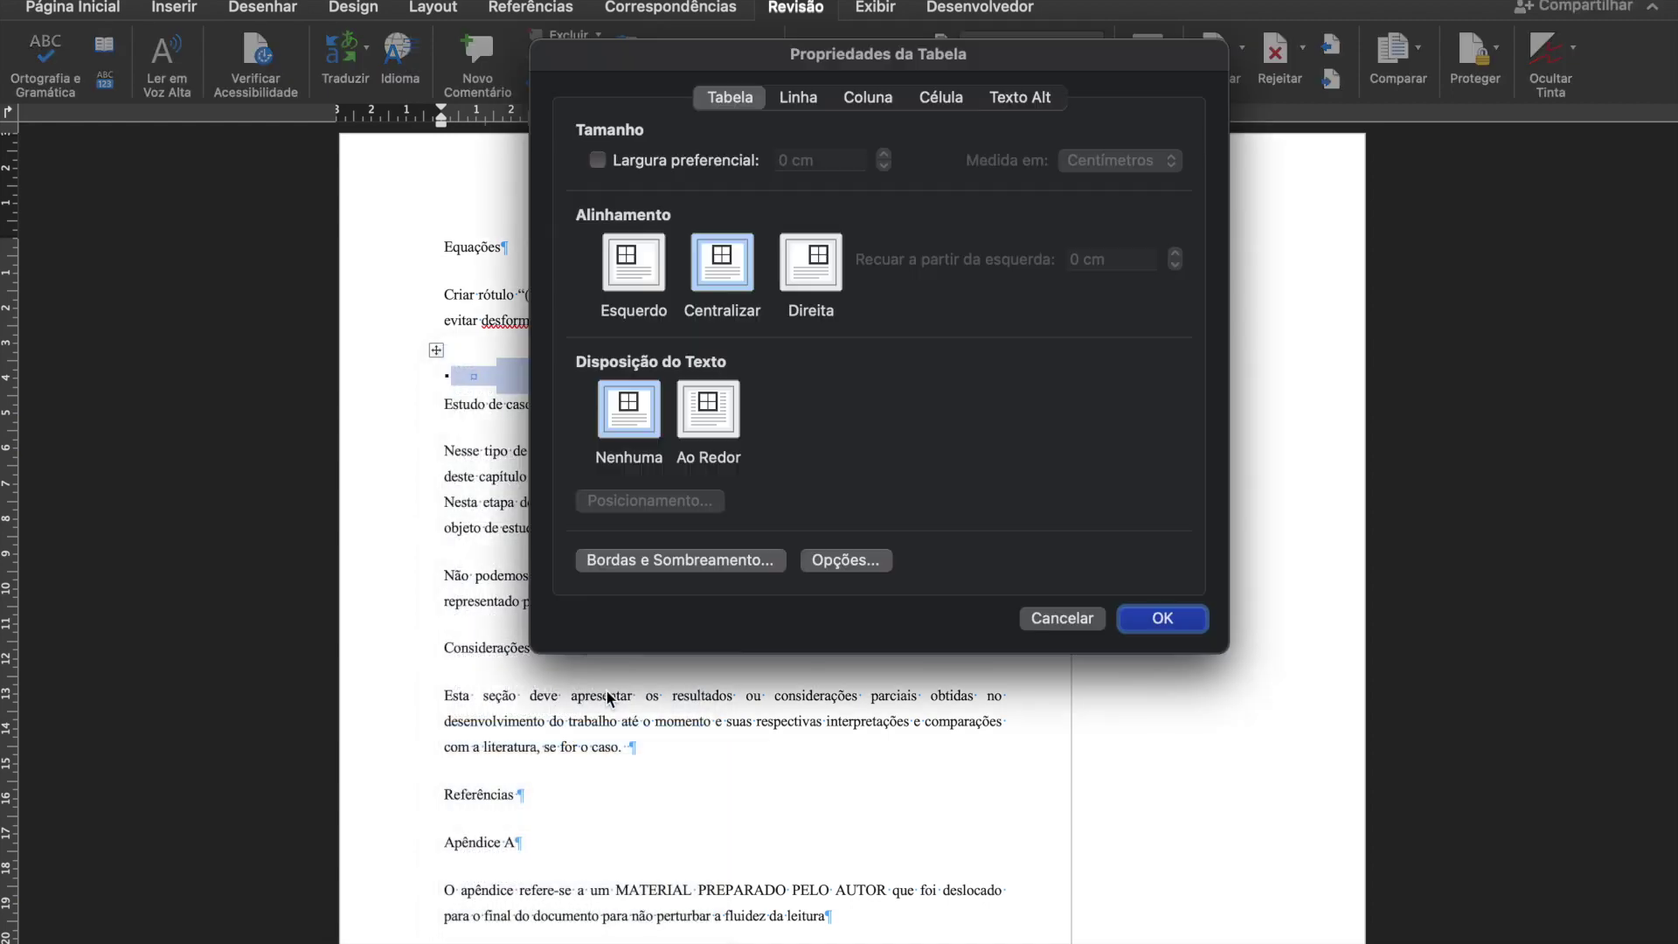
{"action": "left_click", "coordinate": [1059, 621]}
{"action": "left_click", "coordinate": [687, 471]}
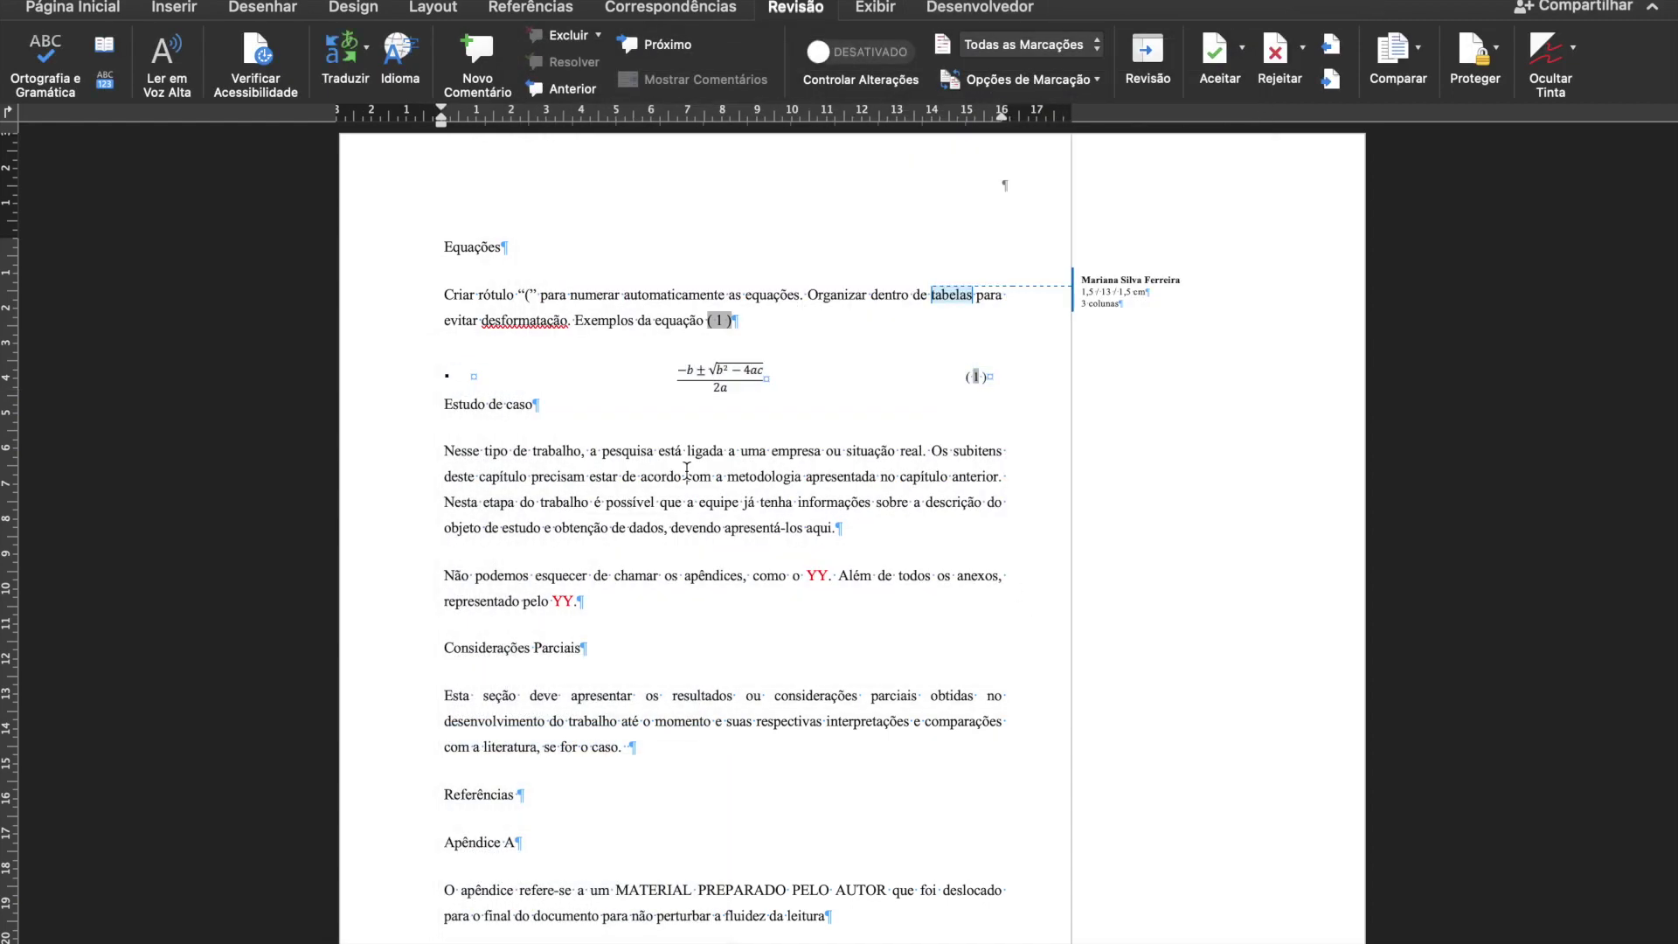